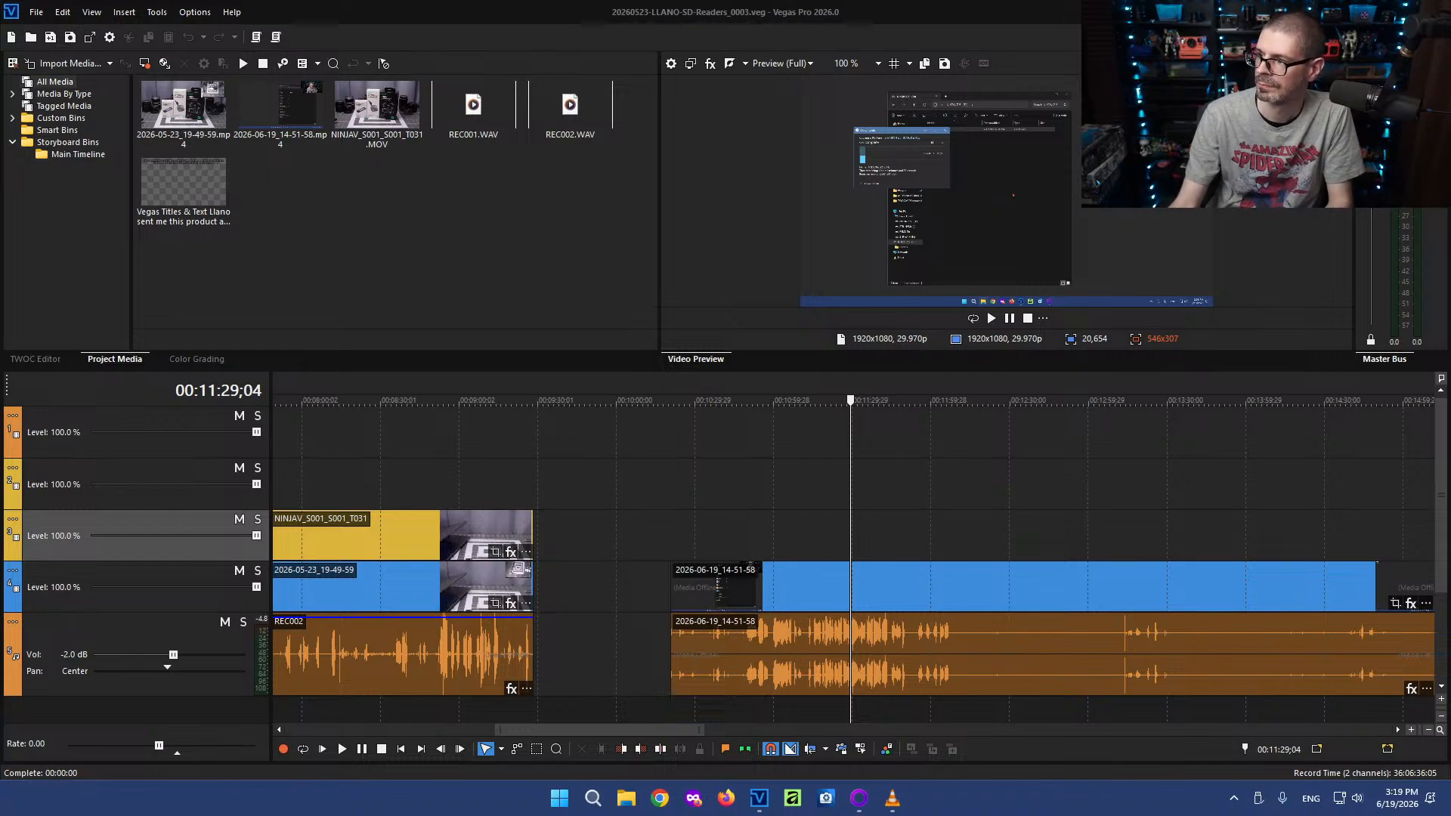
Import 2026-06-19_15-13-33.mp4 and 2026-06-19_15-16-05.mp4 into the project and add both clips after the last clip on the timeline
left_click_drag(503, 310, 382, 245)
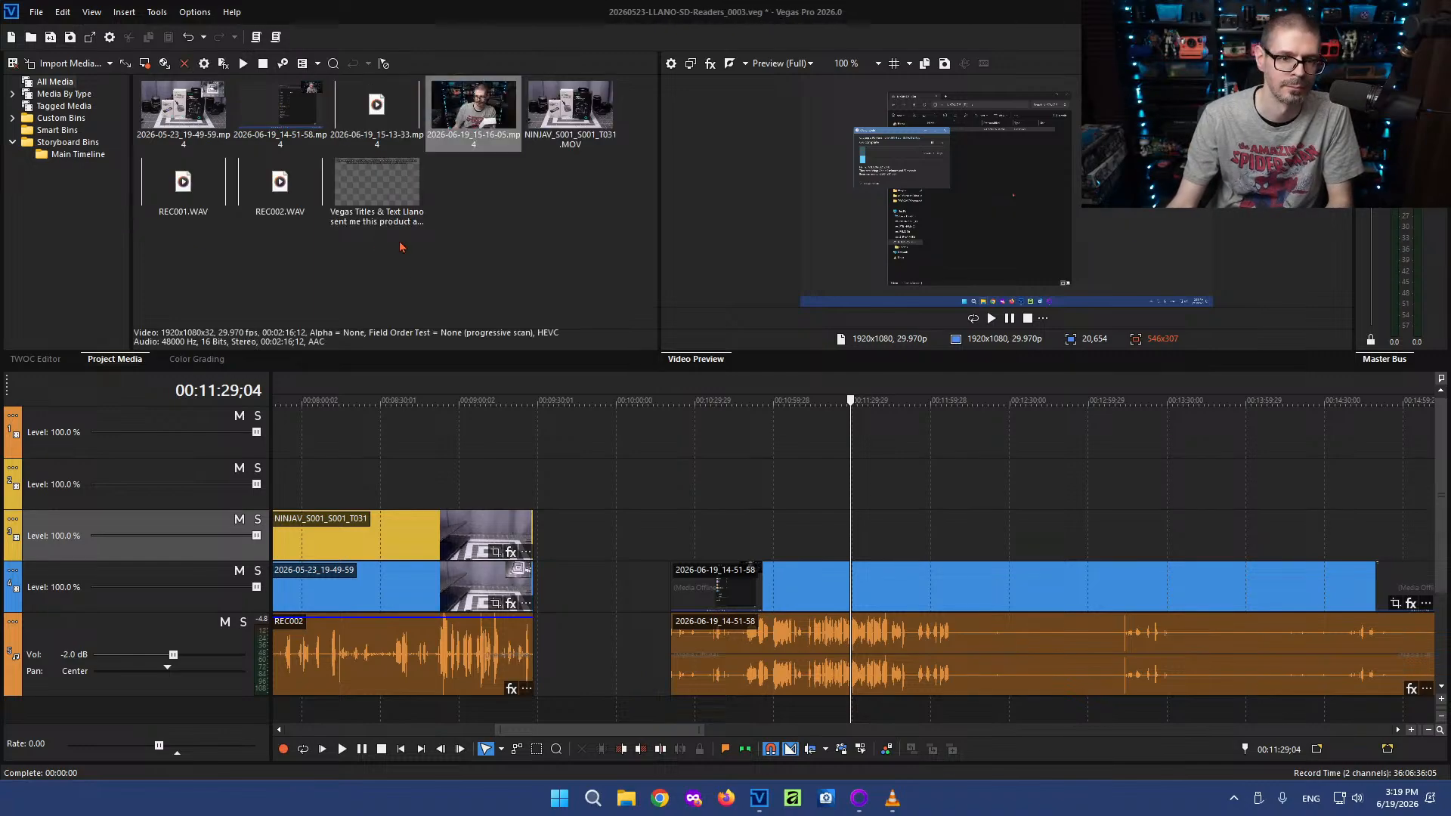
key("grave")
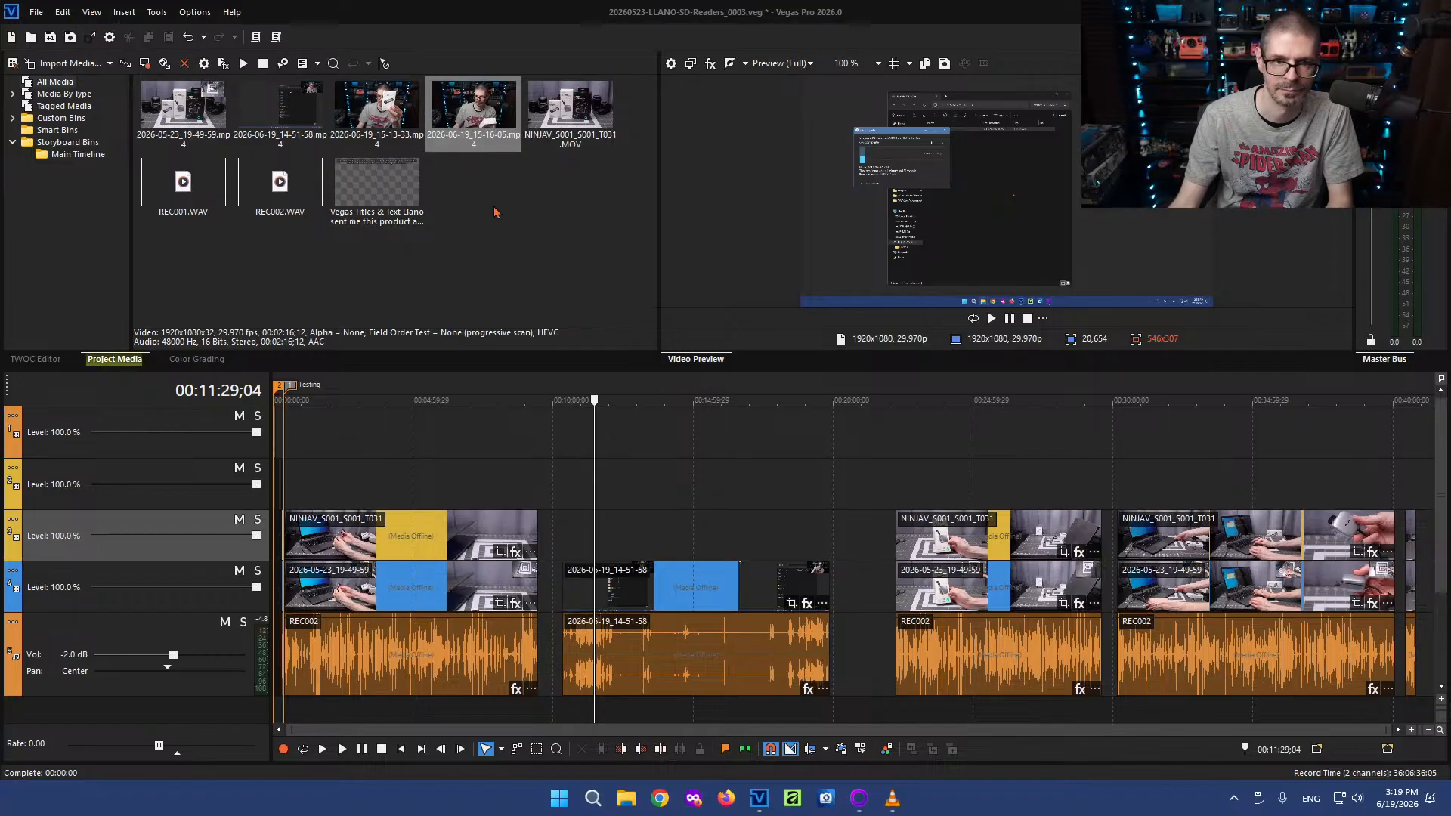
left_click(378, 139, "ctrl")
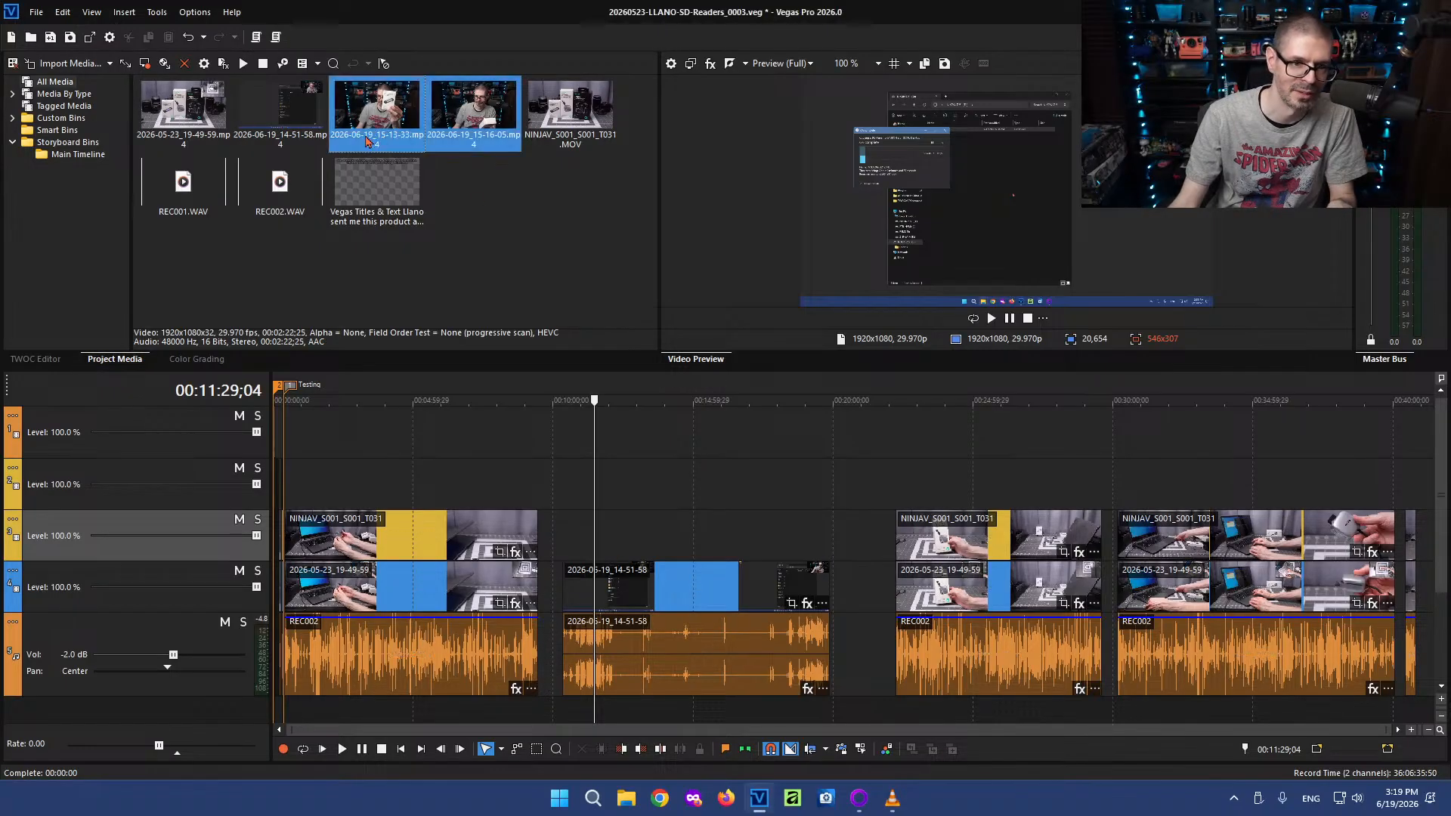
left_click_drag(1435, 589, 1324, 545)
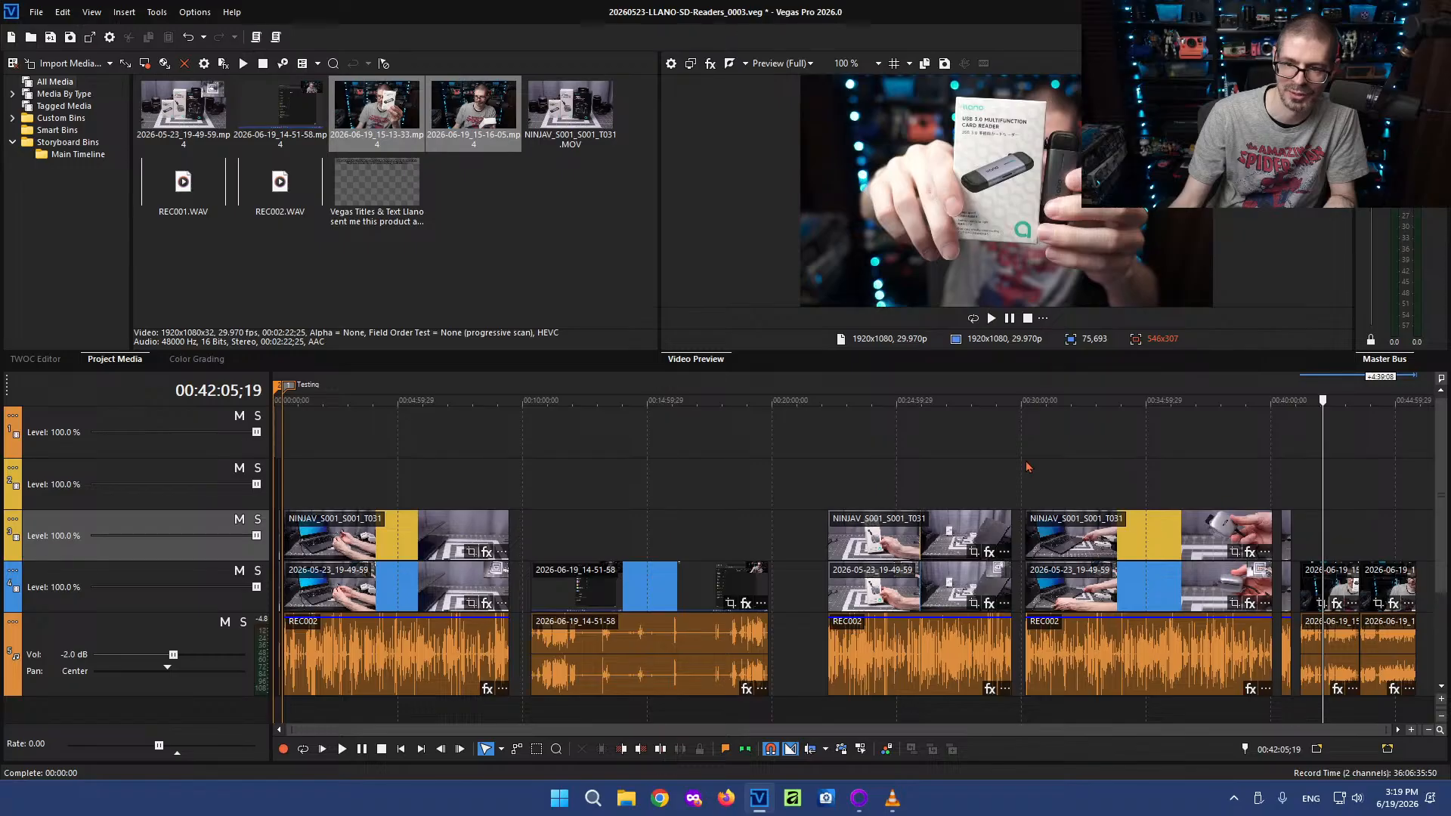
Skim the whole timeline at several points to review the laptop, screen-recording, phone and newly added card reader footage
left_click(1133, 463)
left_click(912, 480)
left_click(864, 485)
left_click(440, 454)
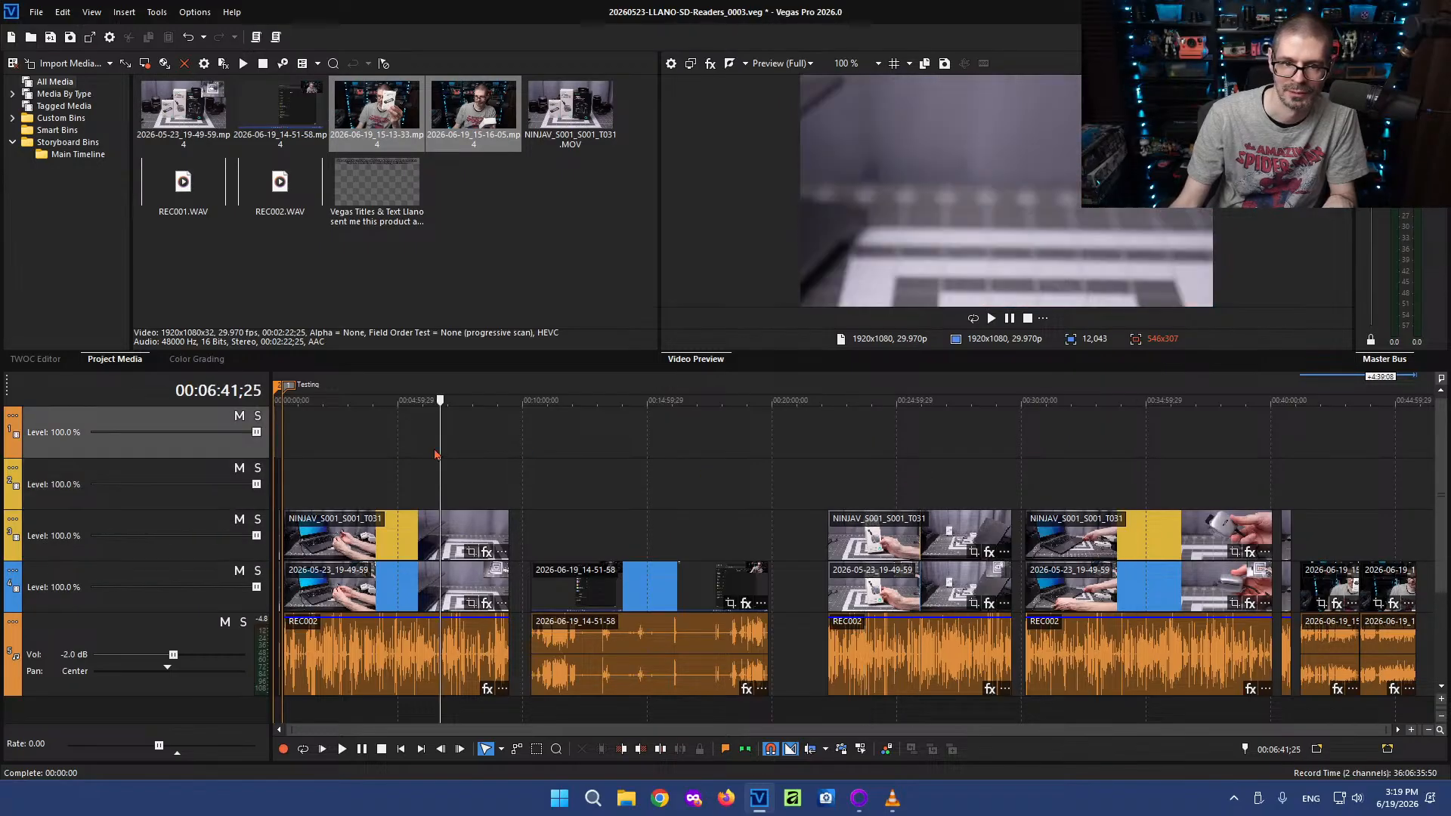
left_click(335, 467)
left_click(316, 458)
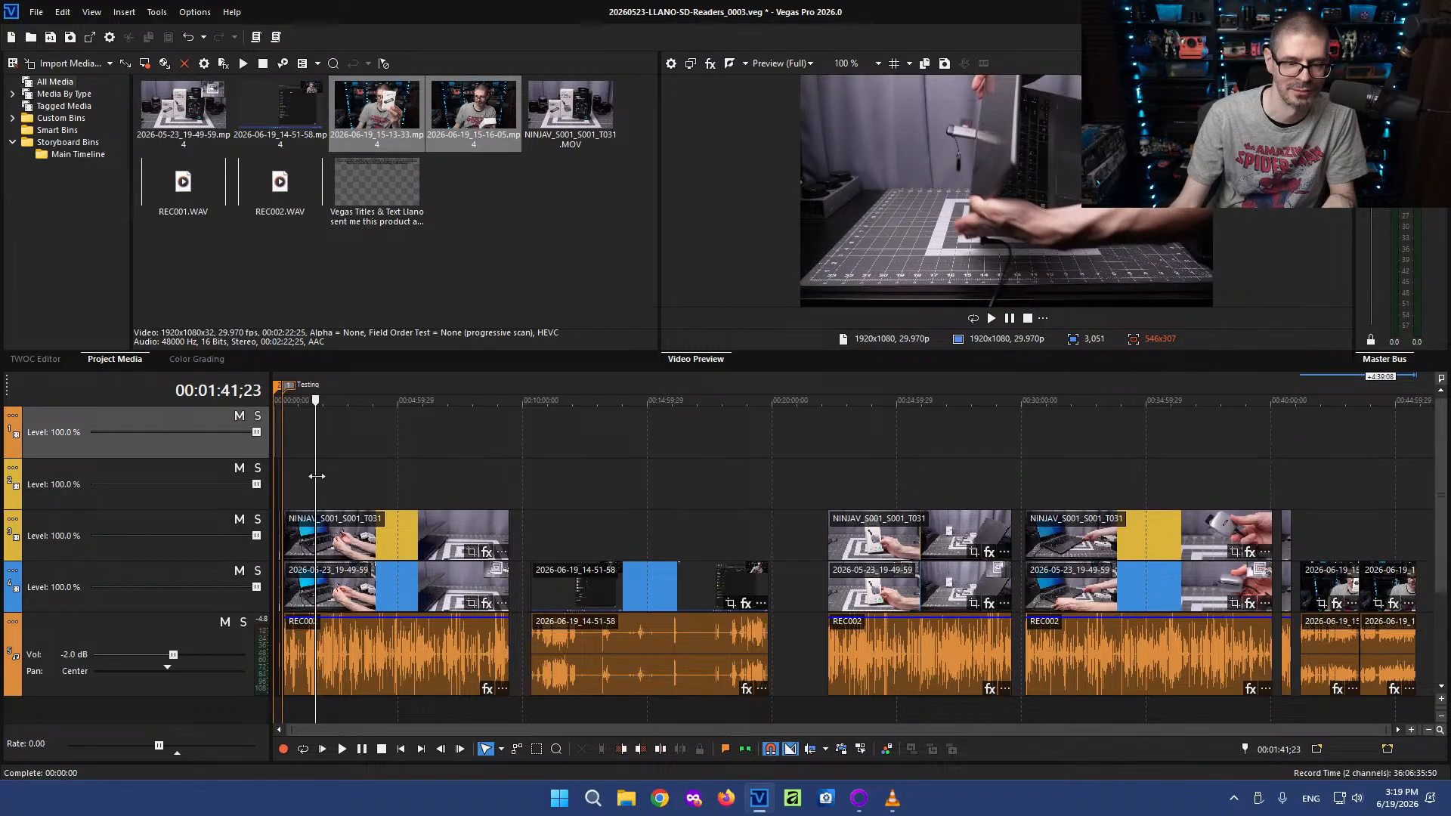
left_click(340, 470)
left_click(363, 467)
left_click(408, 463)
left_click(631, 455)
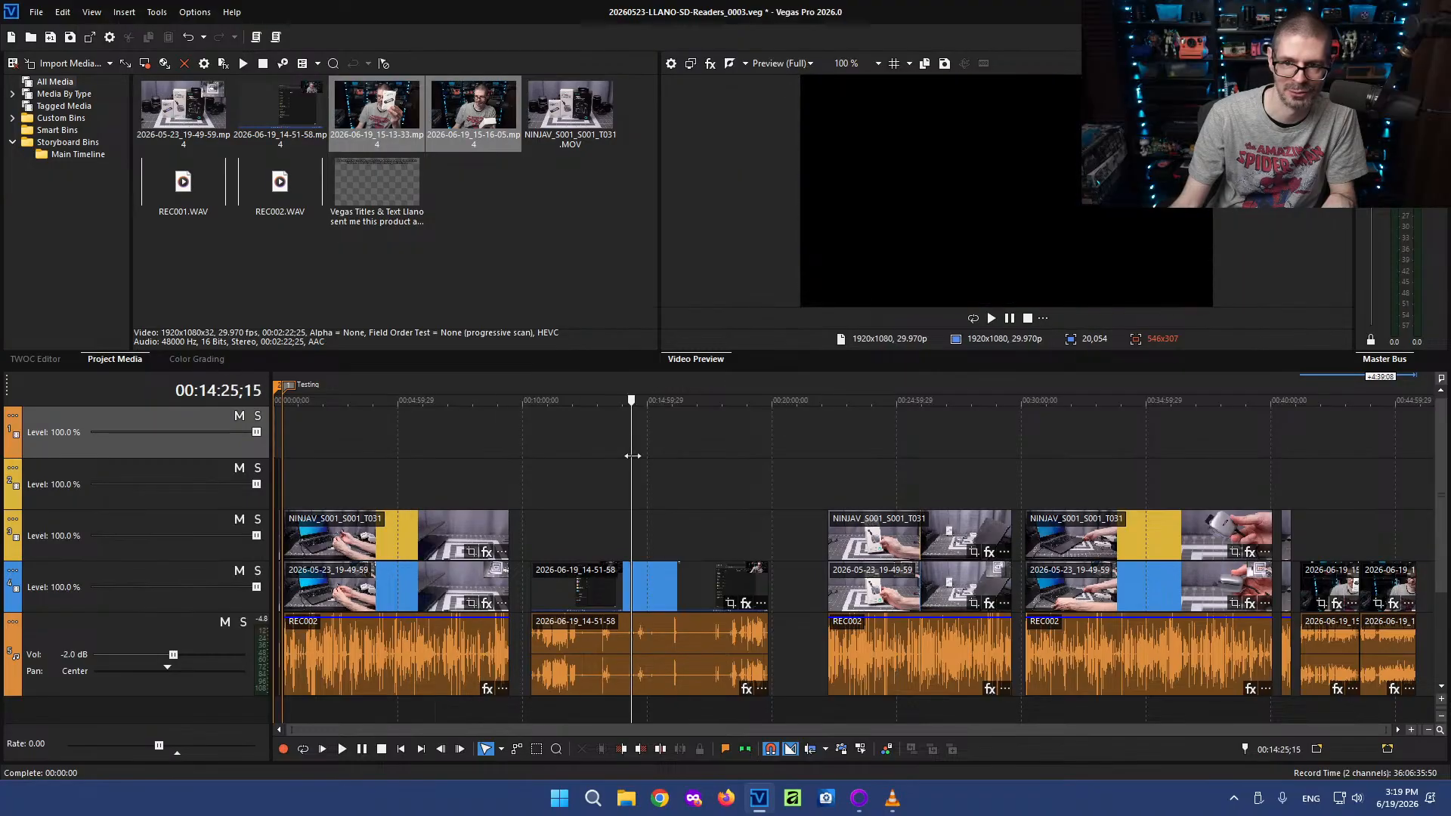
left_click_drag(633, 456, 1066, 437)
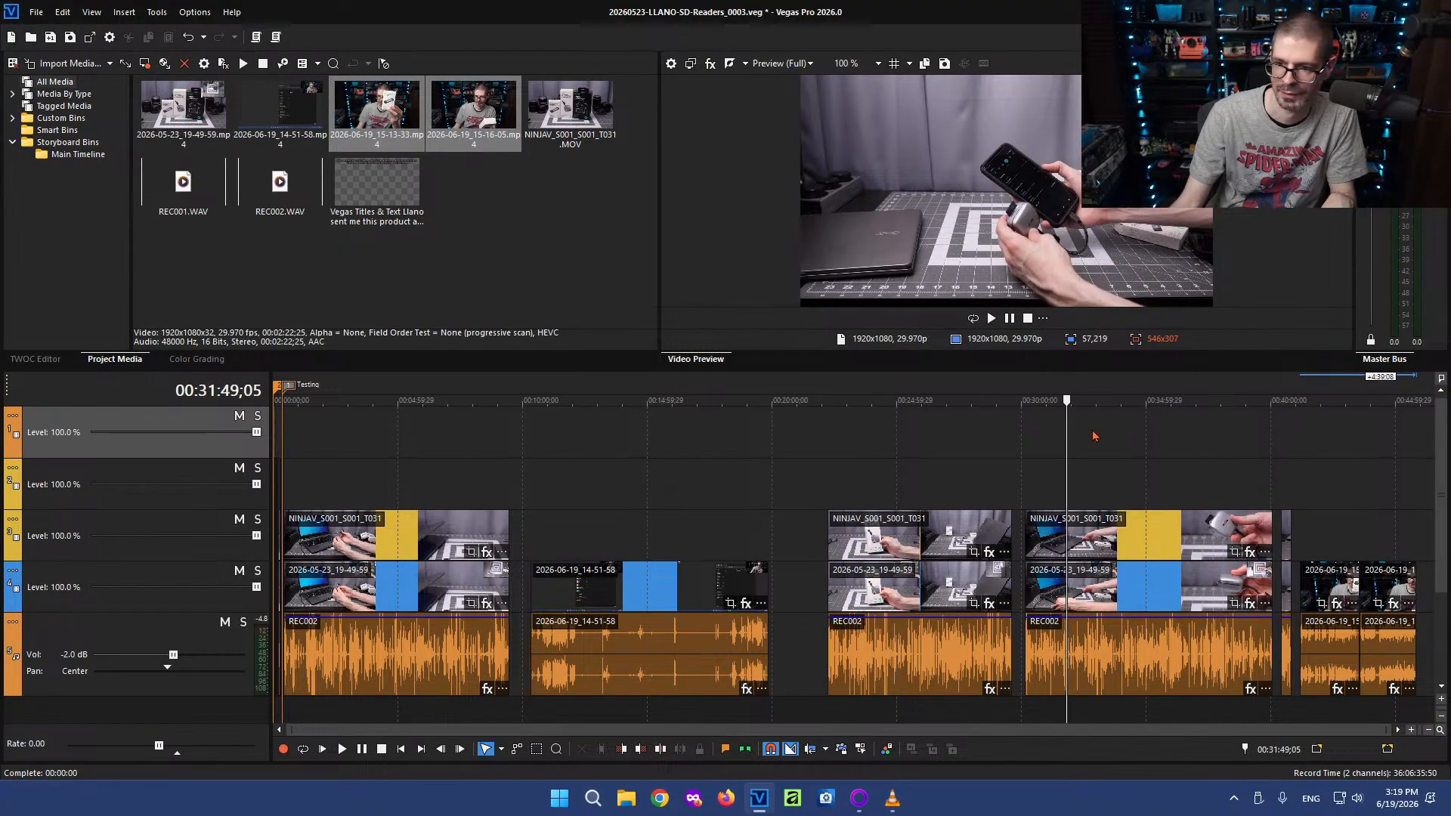
left_click(1325, 583)
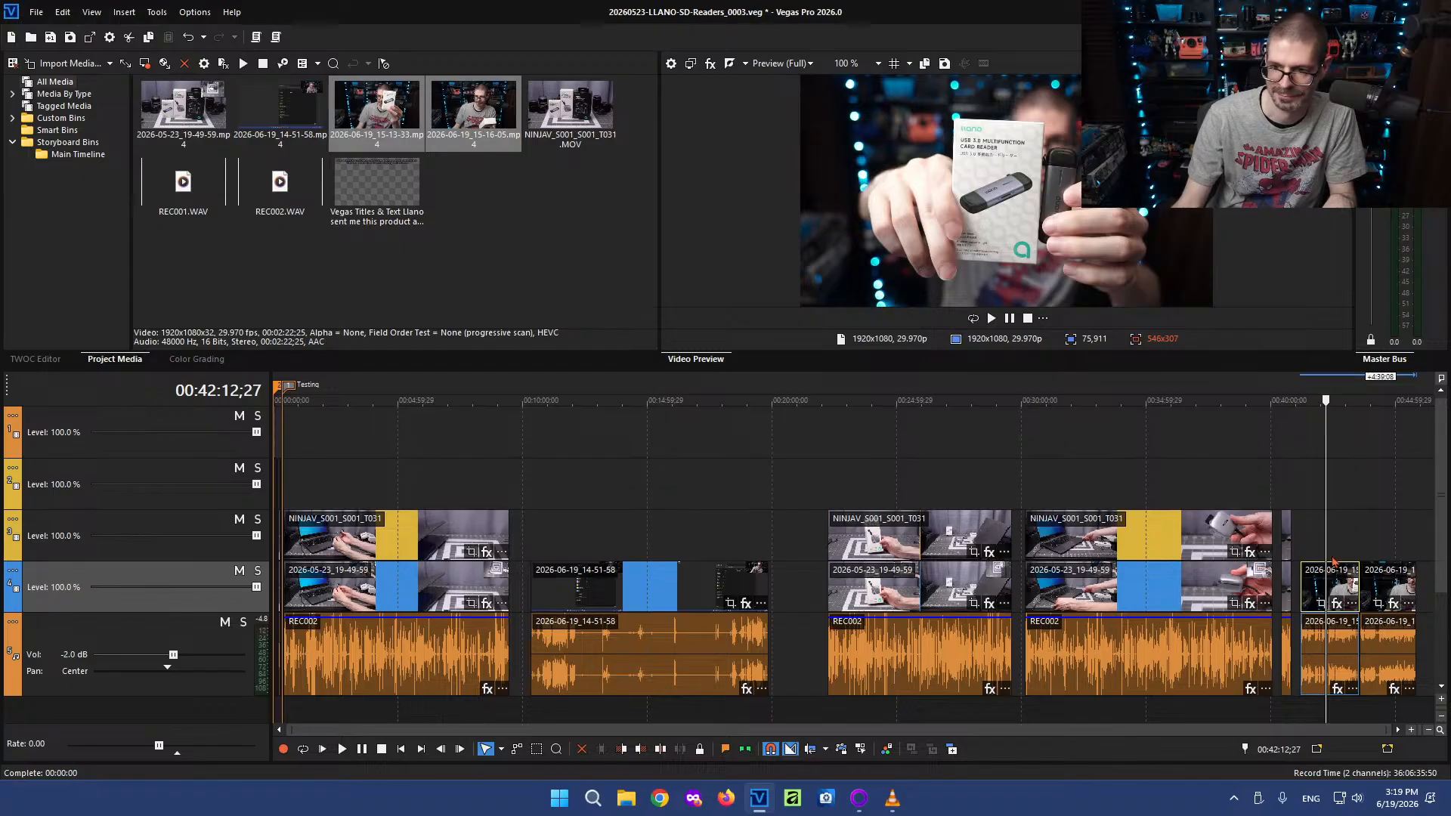
Move the first opening clip to about 00:02:26, rippling all following clips on every track along with it
left_click(301, 532)
scroll(306, 529, "up", 10)
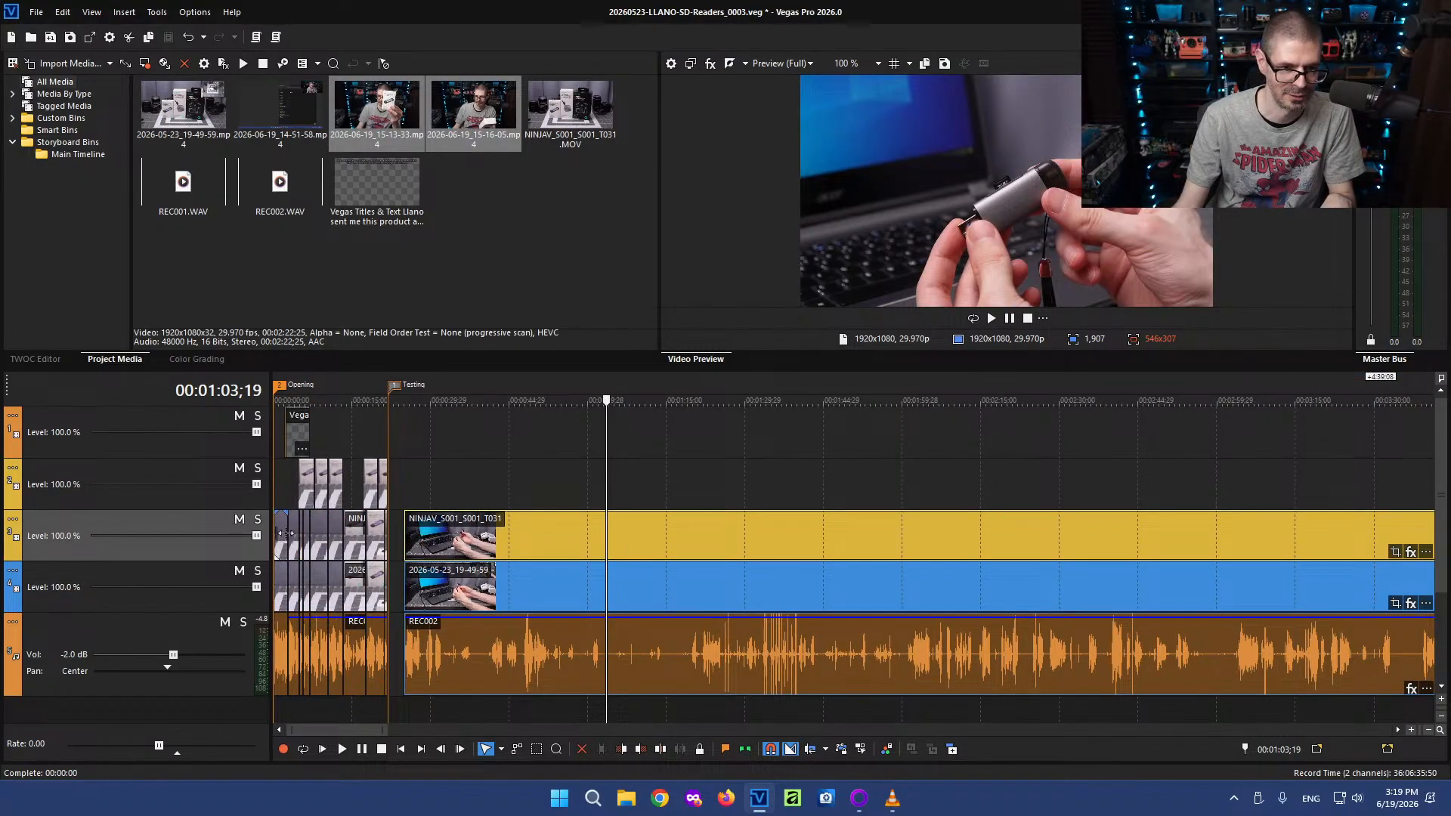
left_click(283, 533)
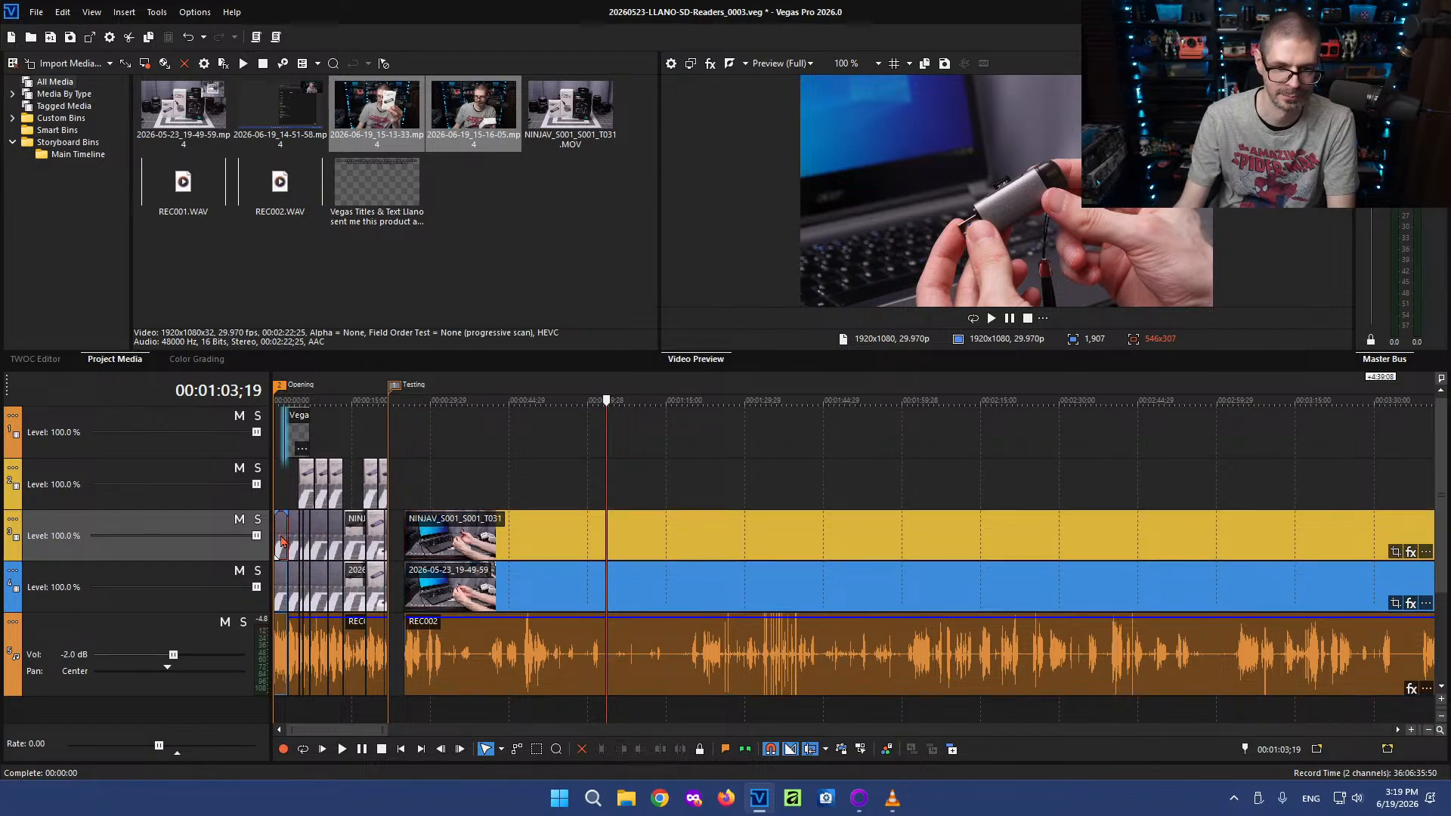
left_click_drag(283, 540, 1047, 578)
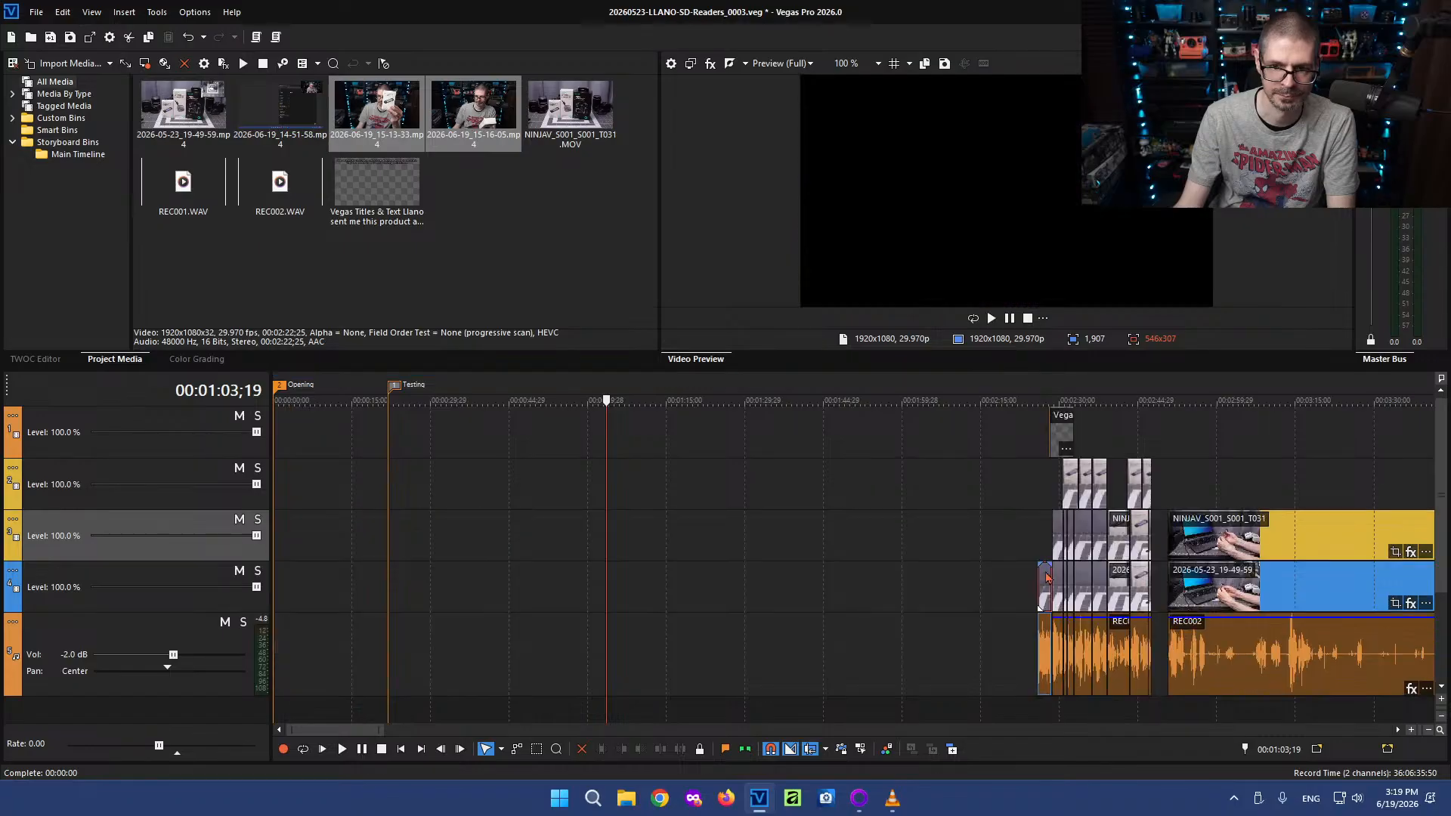
Inspect the shifted opening clips, the title and the empty space in front of them
scroll(993, 603, "down", 6)
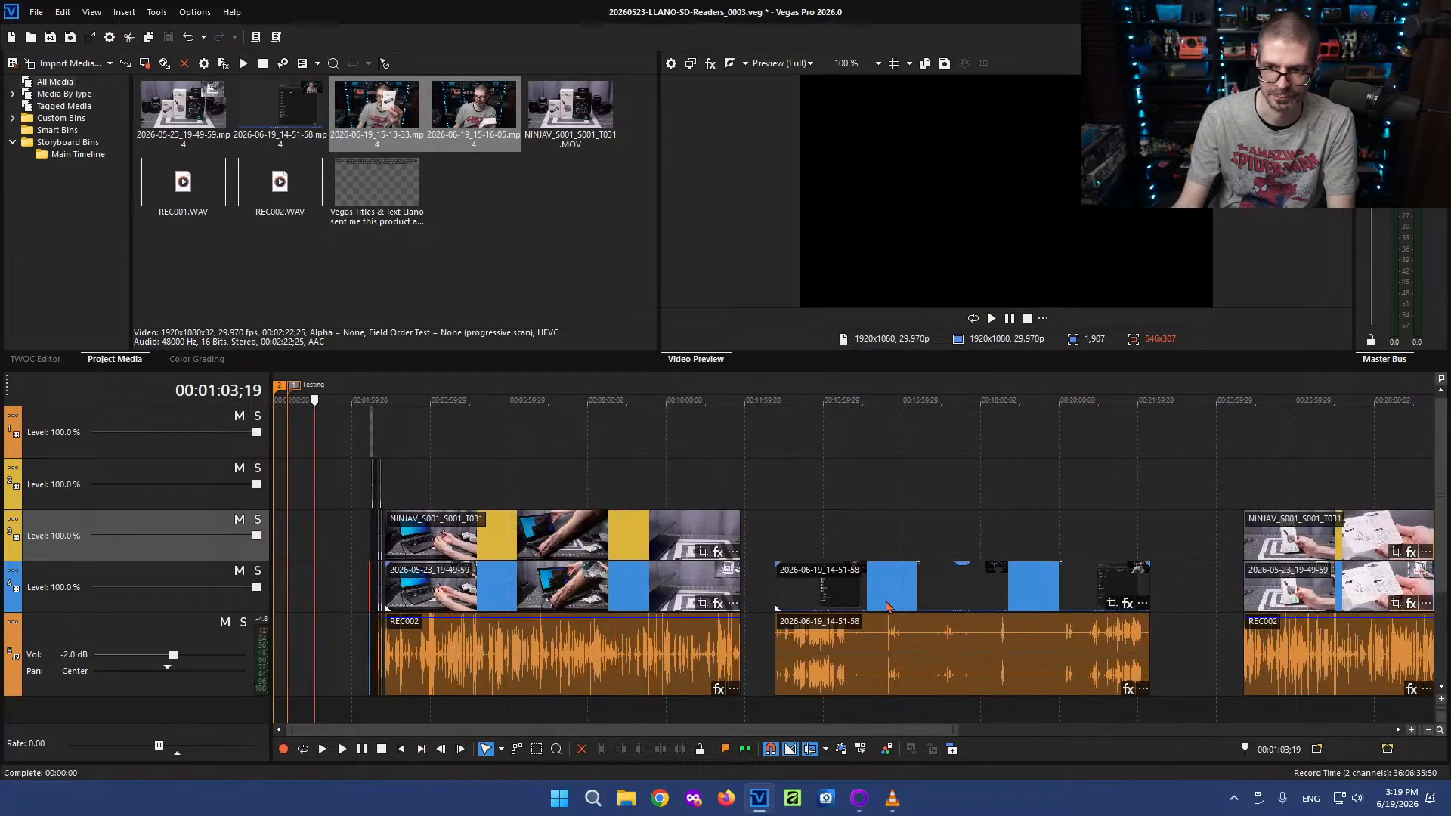
scroll(891, 604, "up", 4)
scroll(703, 593, "up", 4)
scroll(1187, 615, "down", 4)
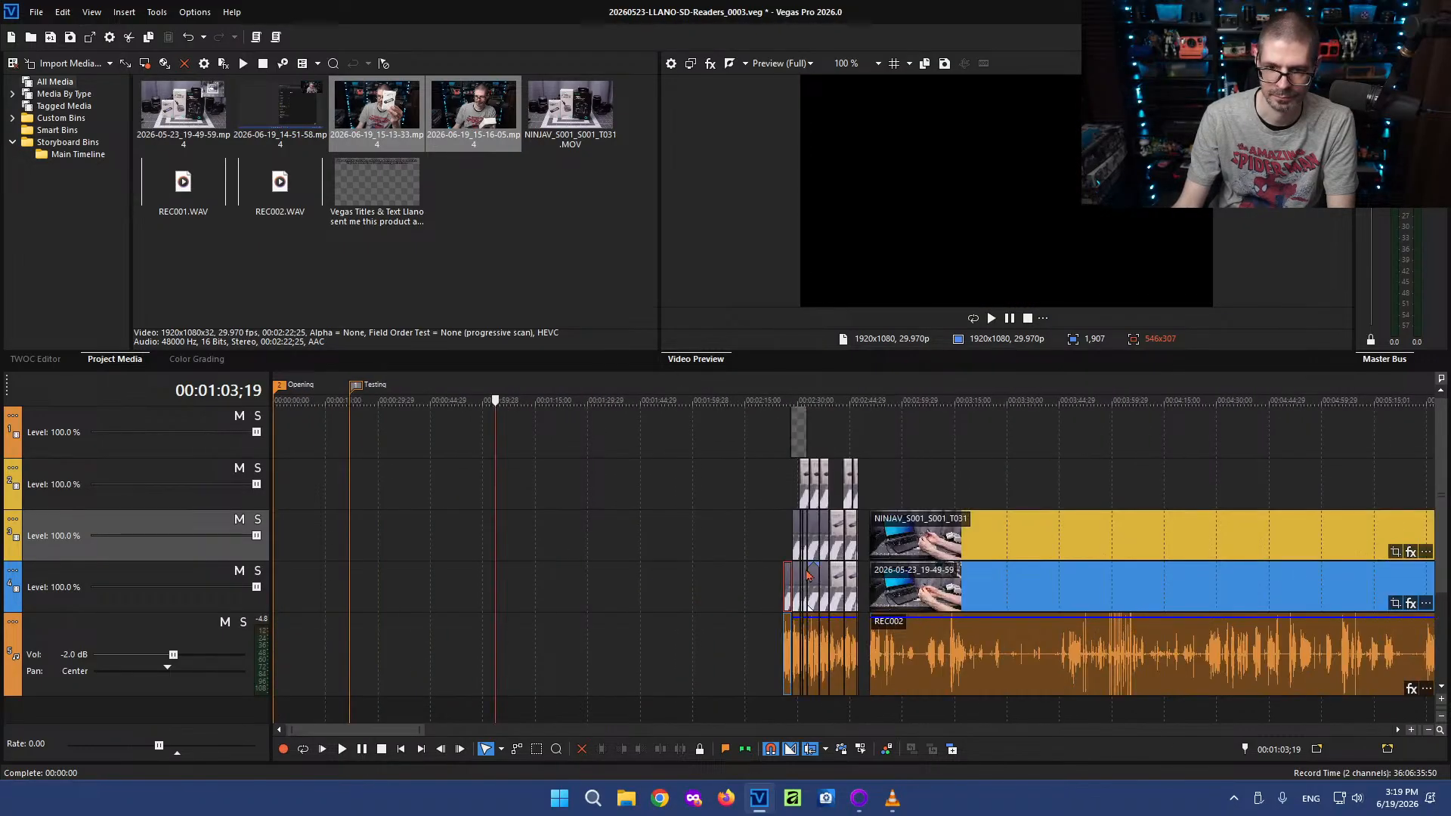
scroll(983, 586, "up", 2)
left_click(1021, 583)
scroll(1024, 586, "up", 2)
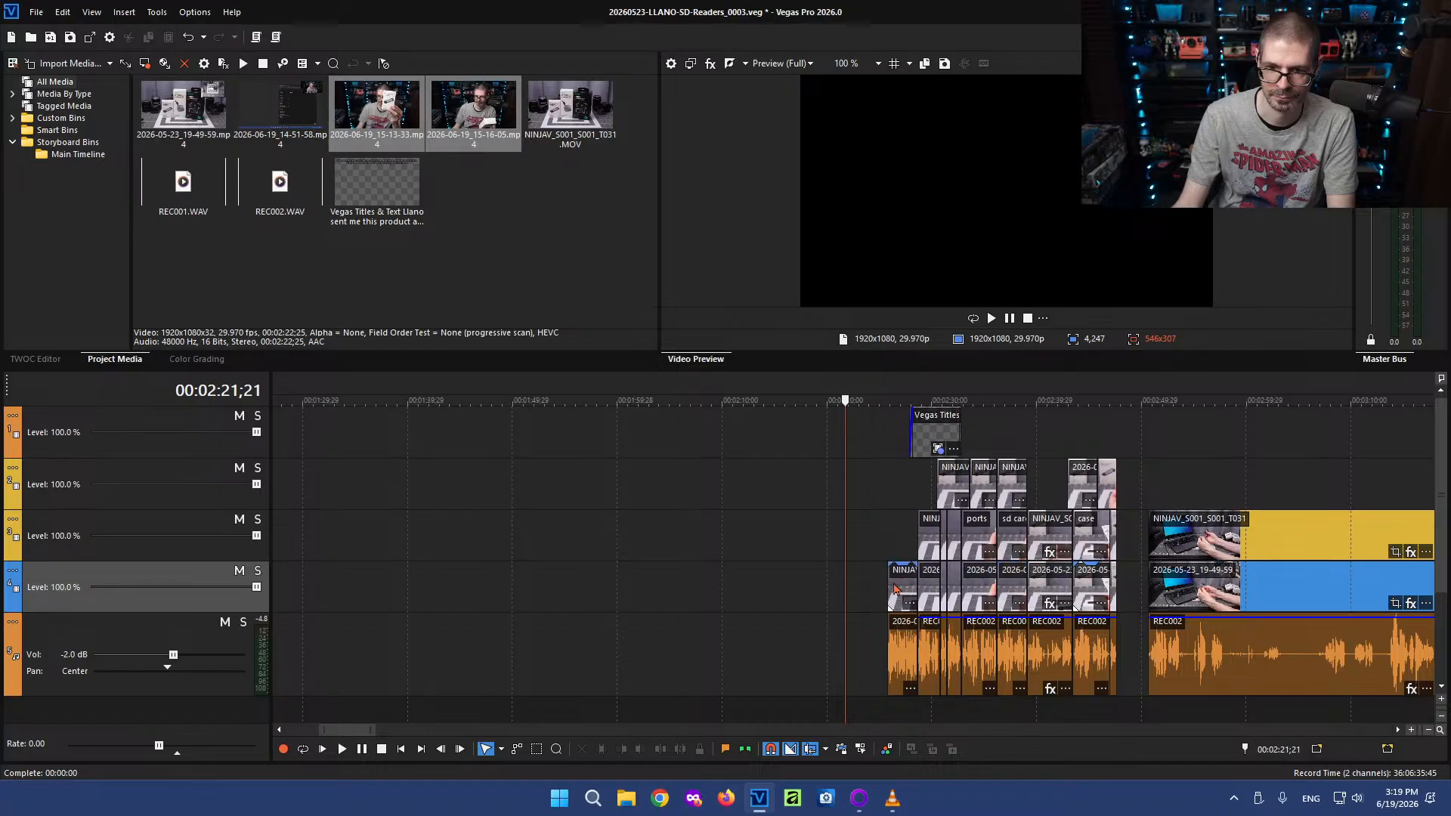
scroll(893, 588, "down", 4)
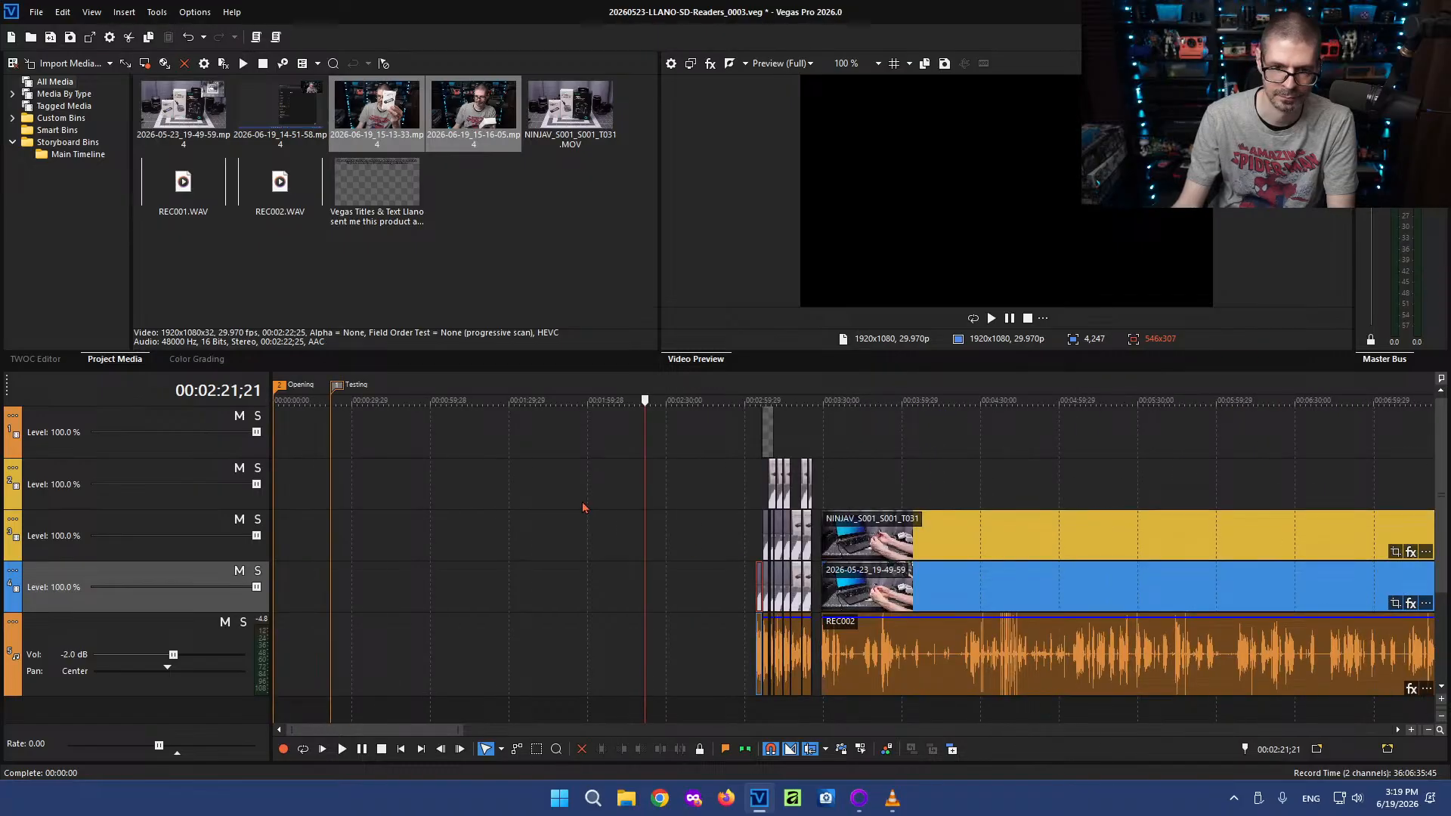
Save the project as the new version 20260523-LLANO-SD-Readers_0004.veg
left_click(582, 503)
scroll(580, 500, "down", 2)
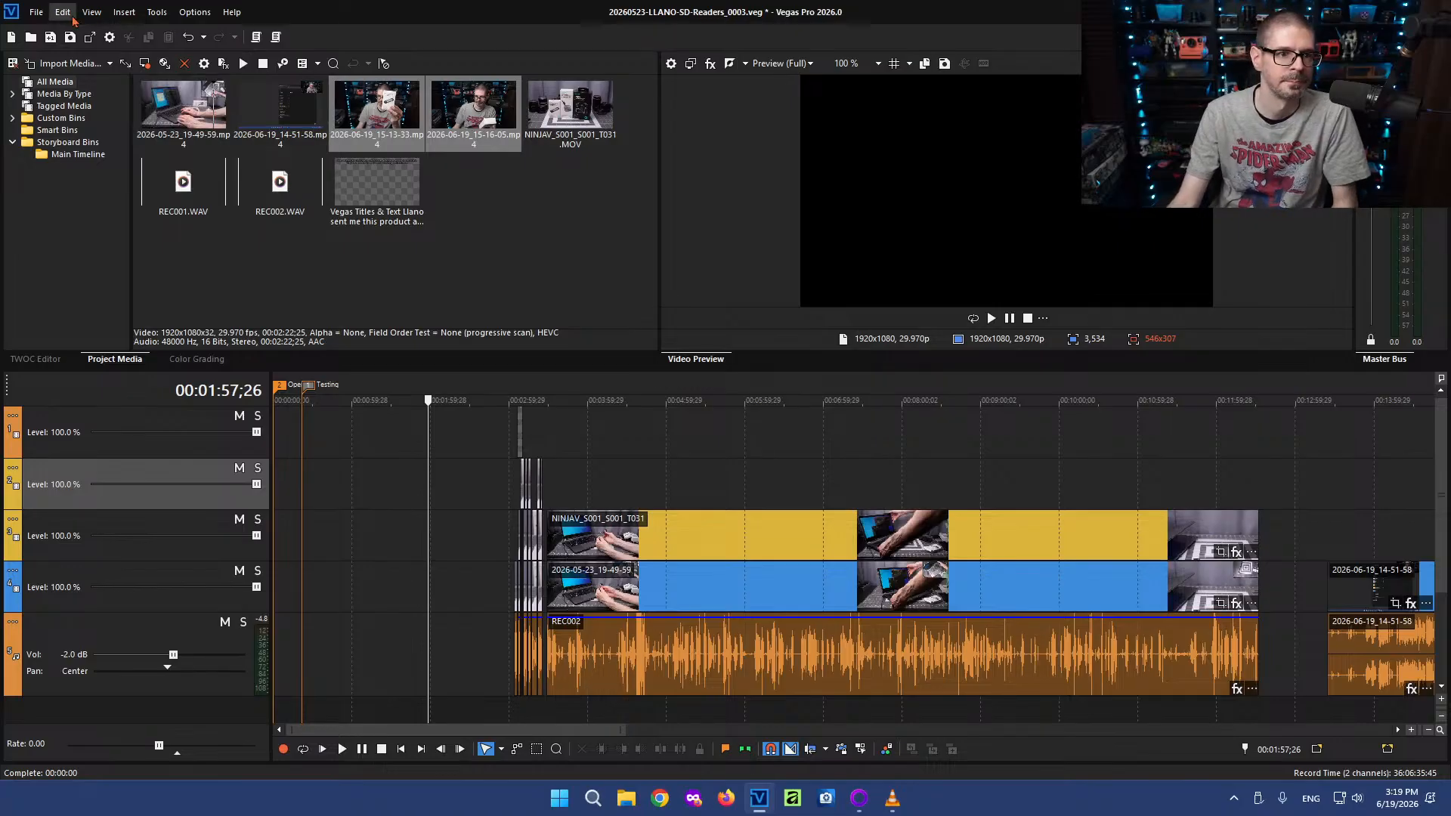
left_click(50, 36)
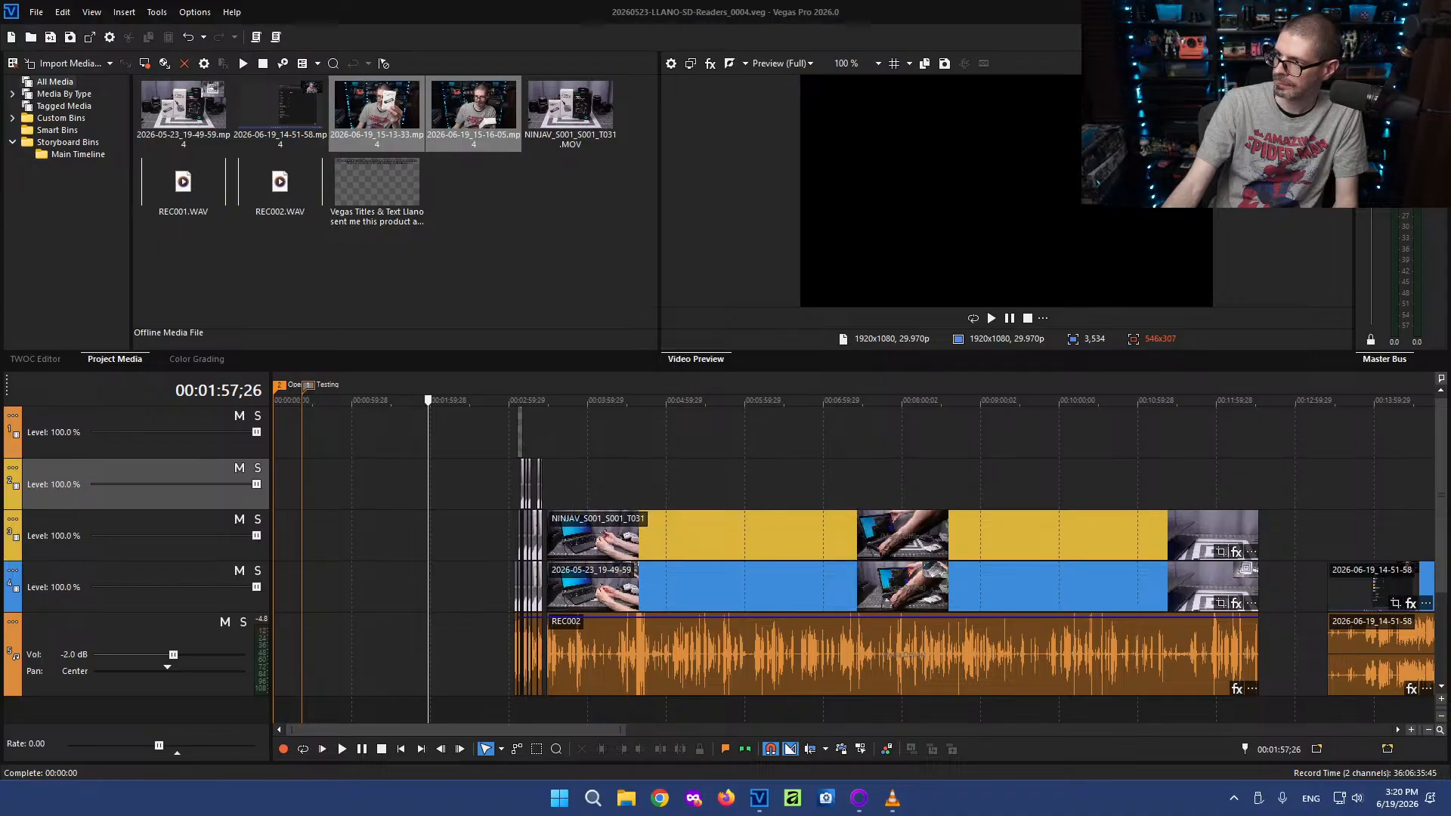
left_click(459, 247)
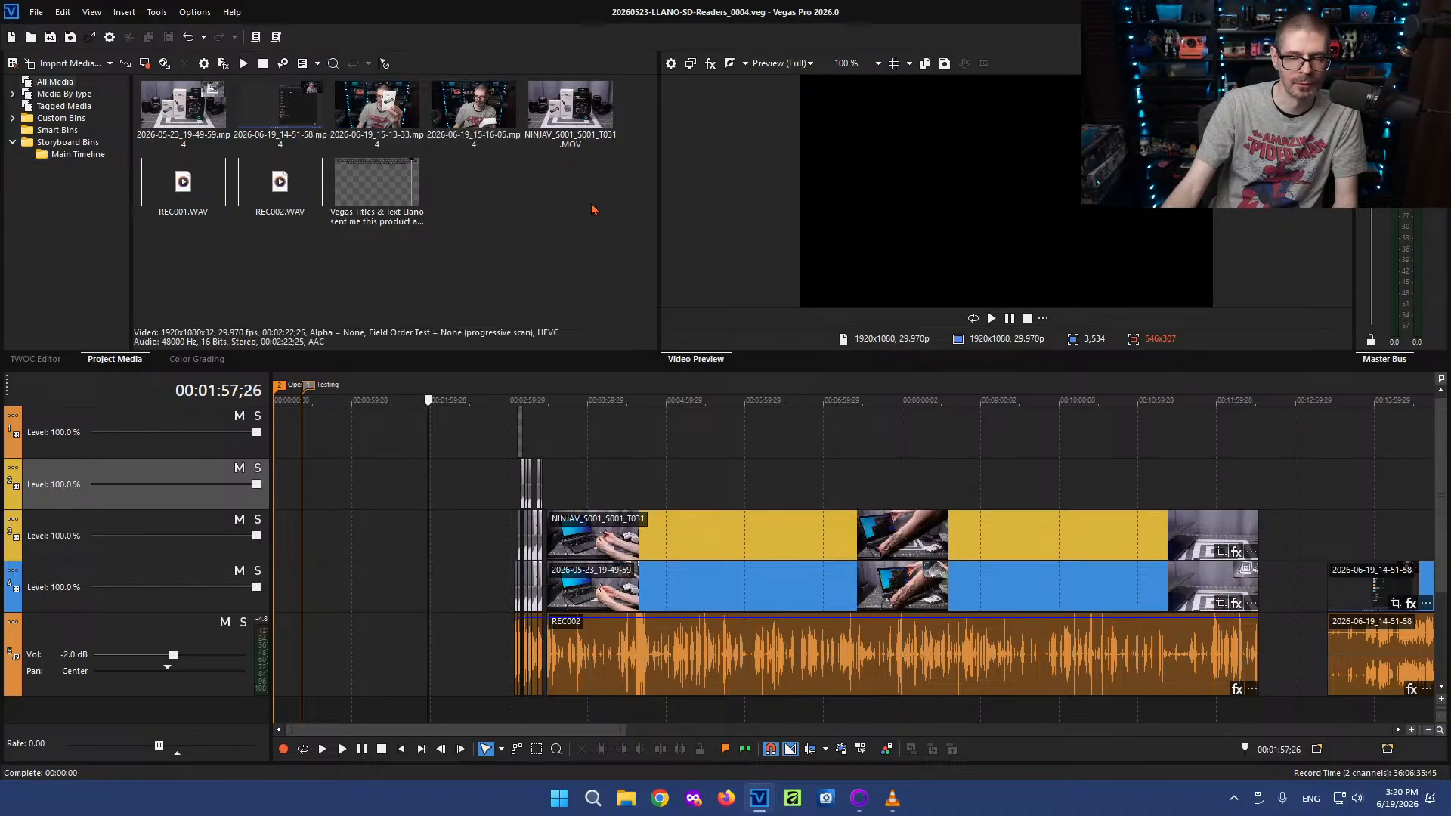
Move the 2026-06-19_15-13-33 clip with its audio from the end to the very start of the timeline
scroll(1120, 607, "down", 5)
left_click(1338, 594)
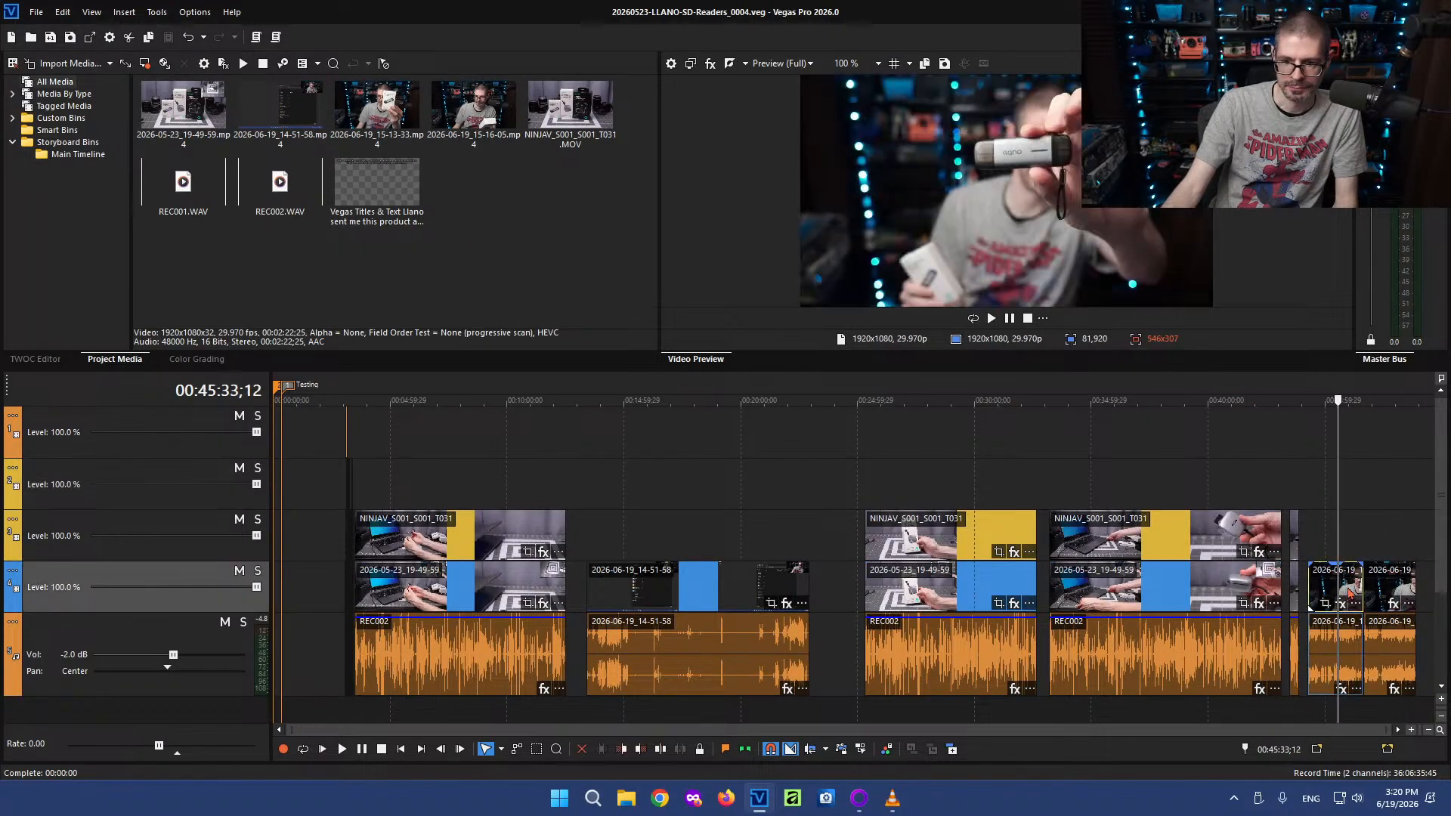
left_click_drag(1352, 589, 312, 594)
left_click(316, 527)
scroll(316, 527, "up", 6)
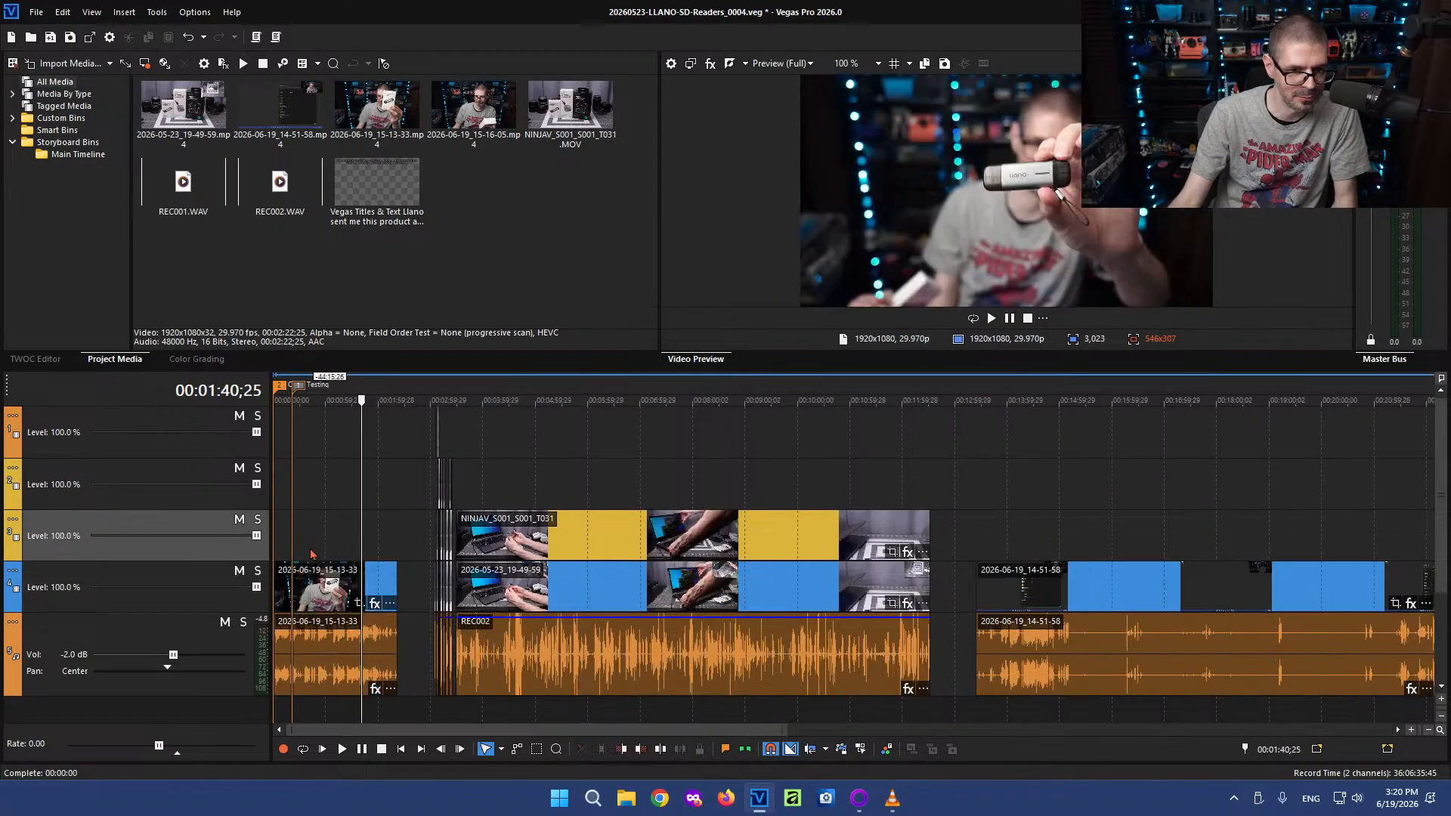
Check the relocated 2026-06-19_15-13-33 clip and the screen-recording clip within the overall timeline order
left_click(354, 665)
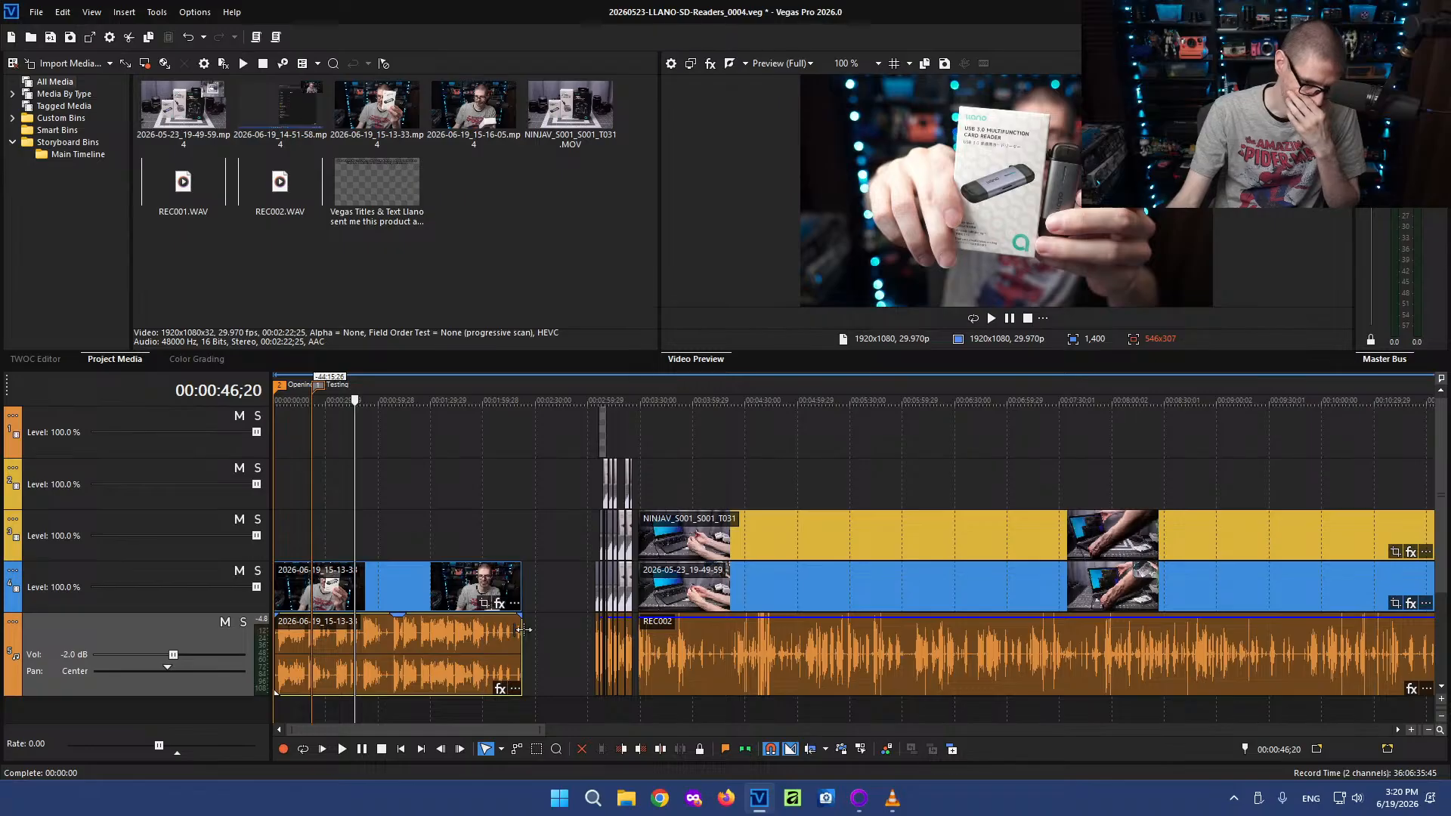
left_click(446, 482)
scroll(446, 482, "down", 6)
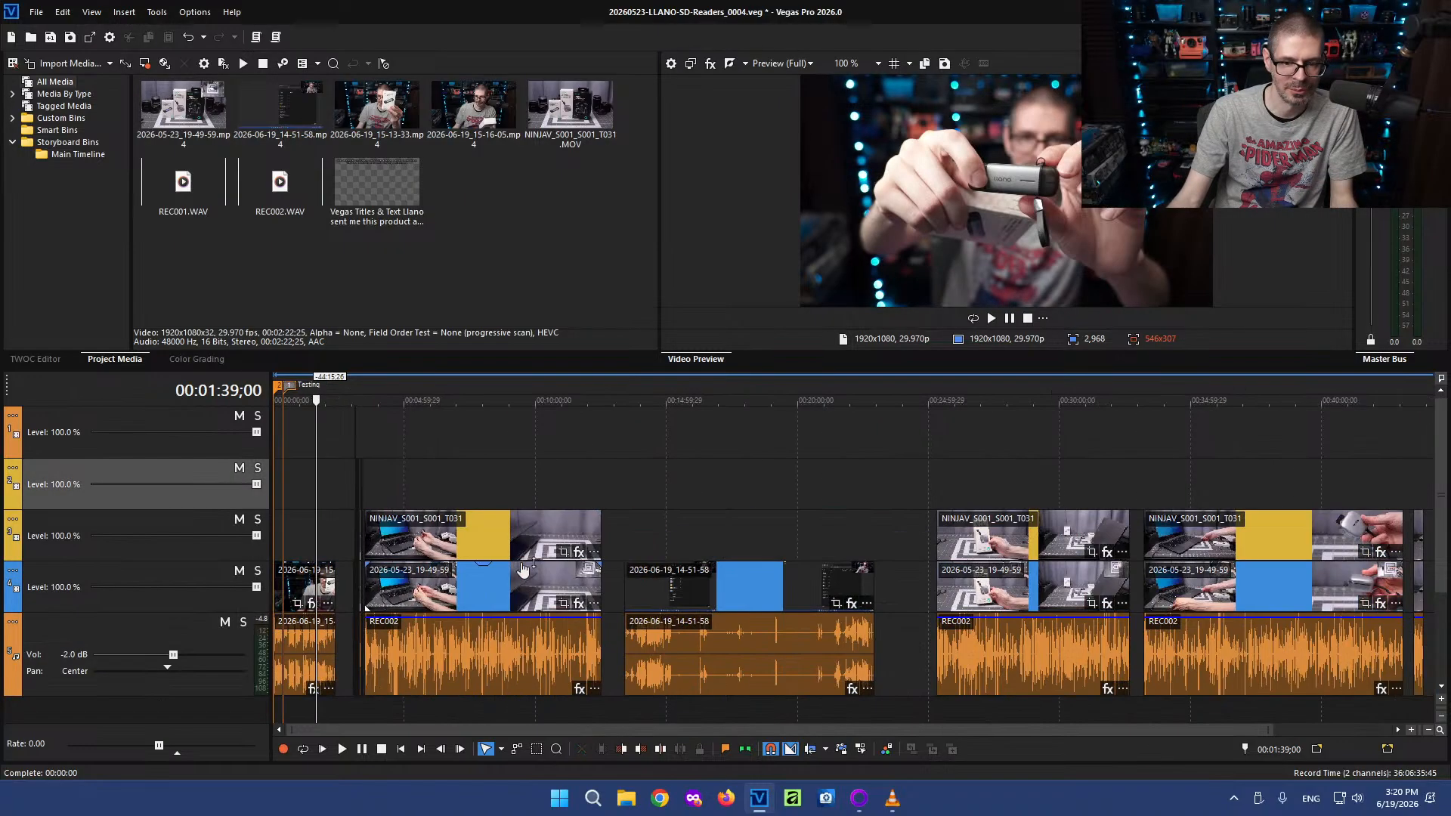
left_click(667, 647)
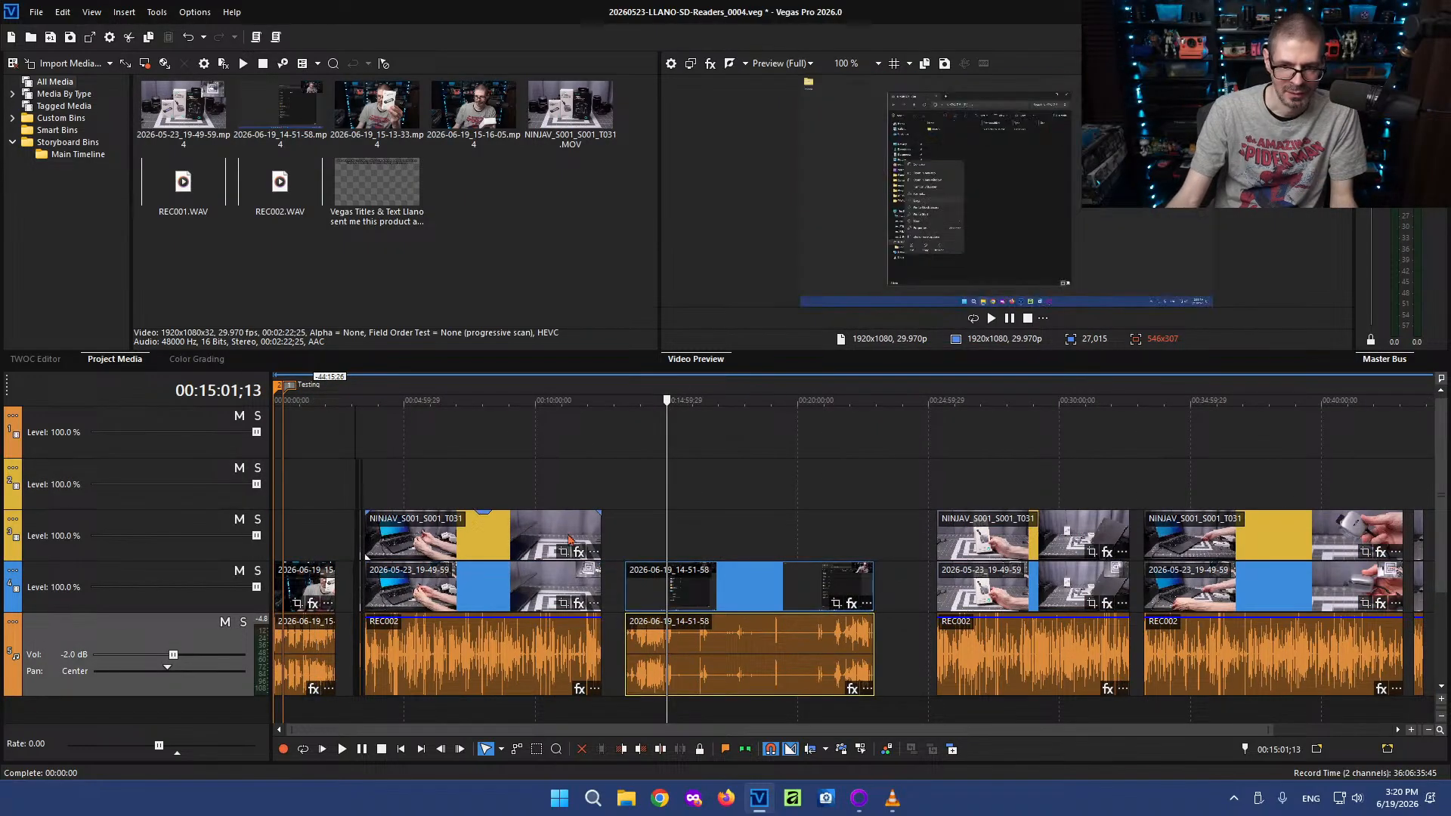
left_click(305, 539)
scroll(347, 553, "up", 4)
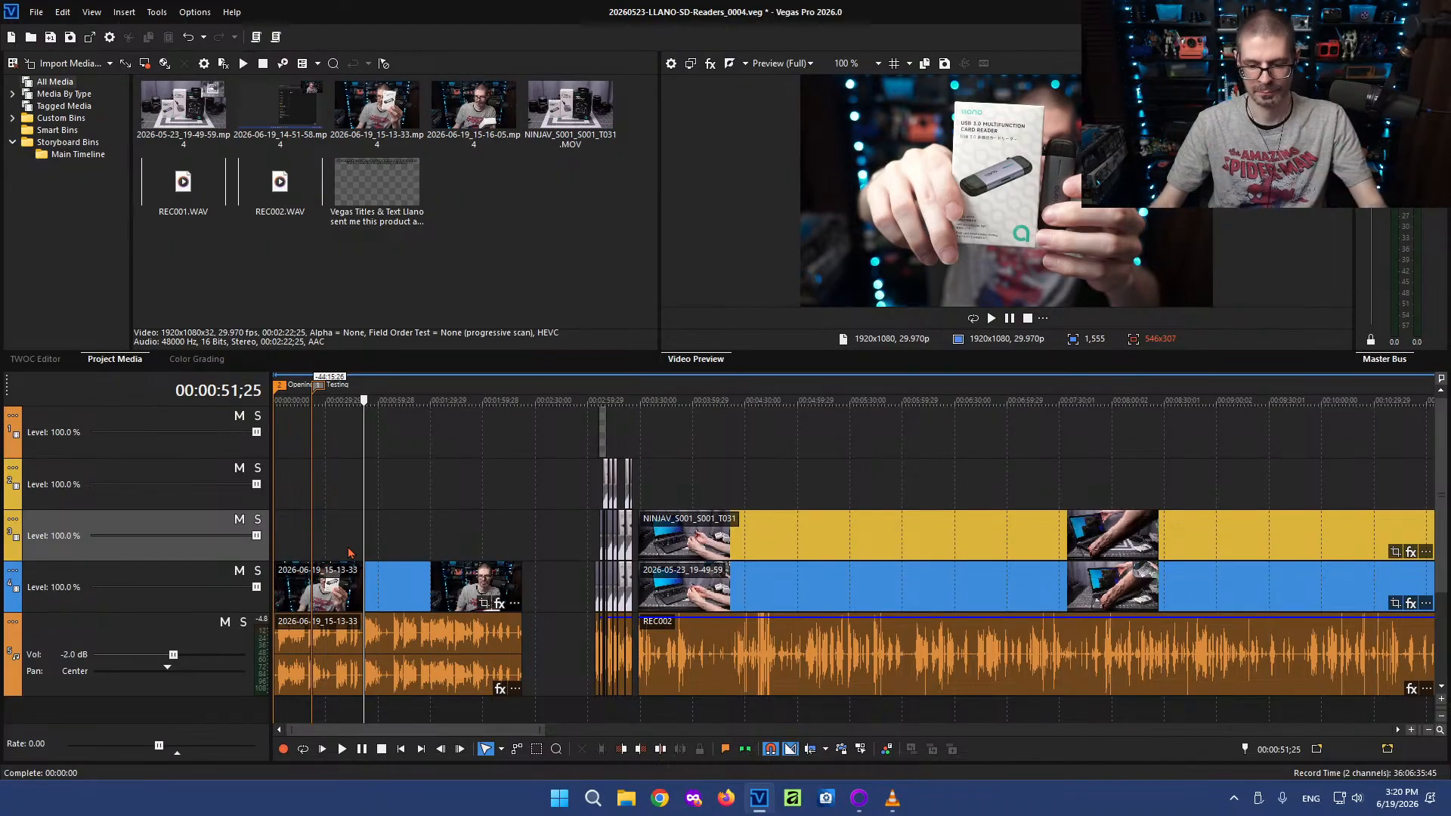
Bring up VLC media player with its music playlist and return to the Vegas Pro project
left_click(892, 798)
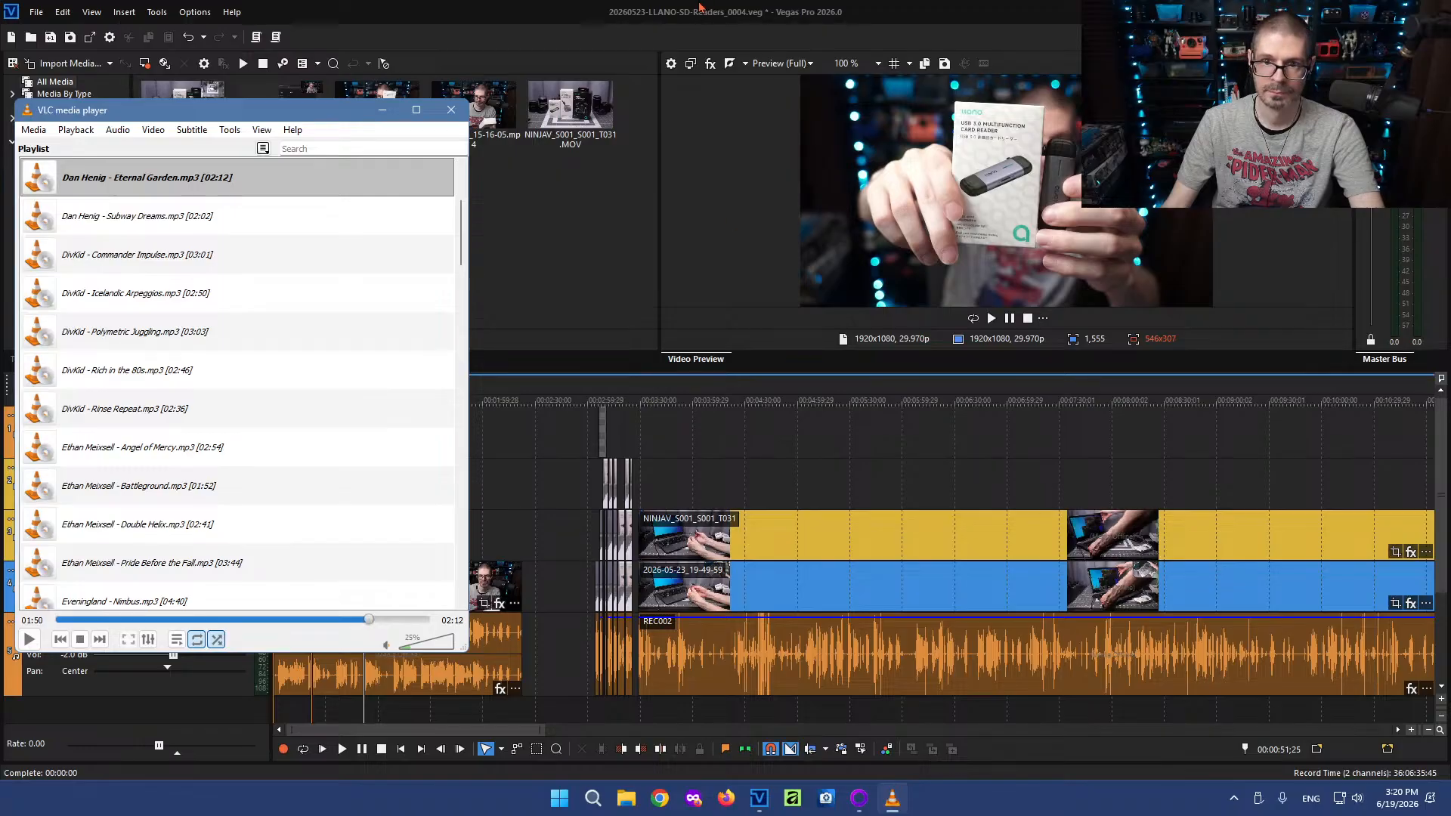
left_click(699, 7)
Play the 2026-06-19_15-13-33 clip near its middle and split it at 00:01:24;22, in the pause before the next take
left_click(420, 536)
scroll(483, 576, "up", 5)
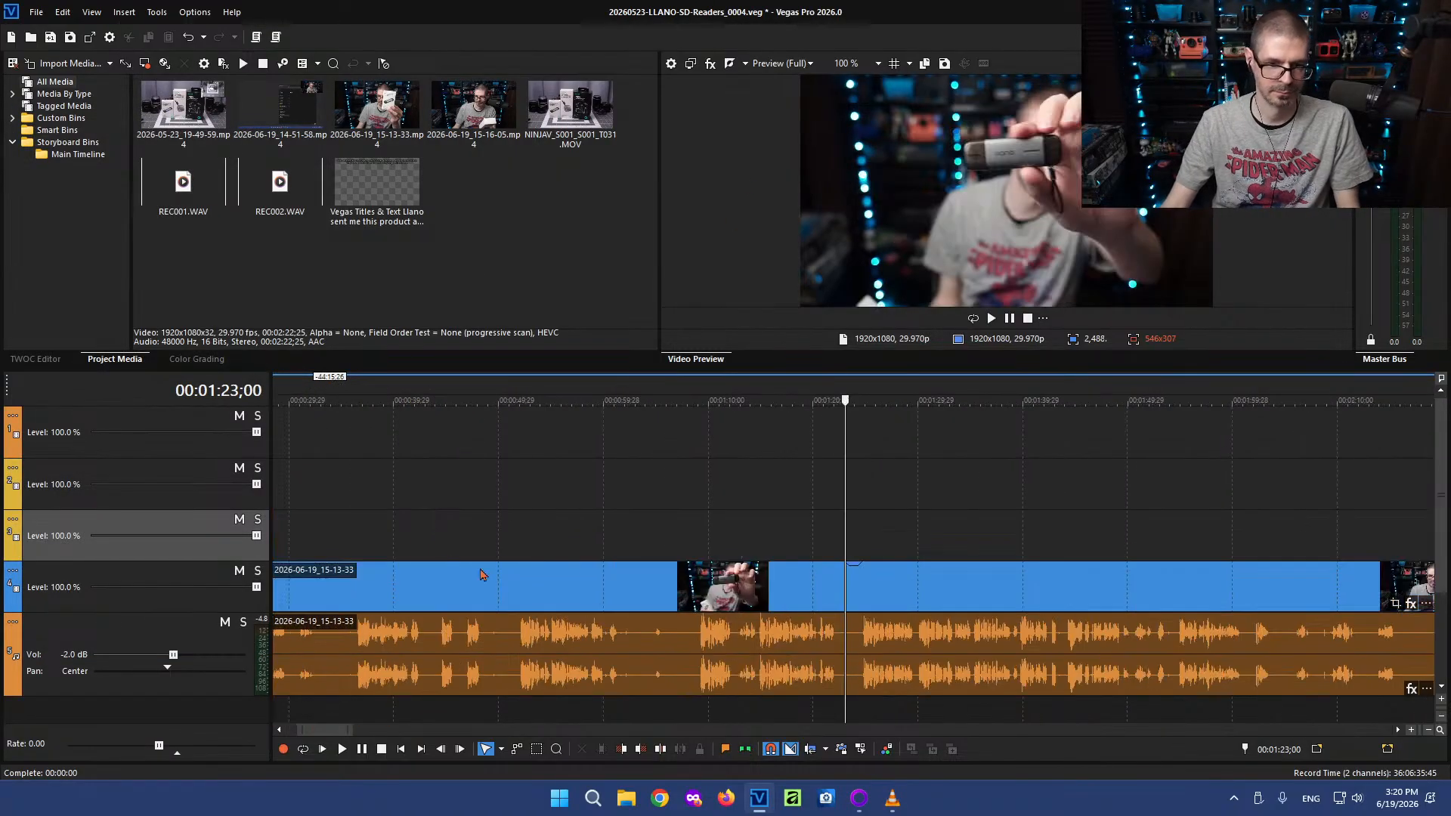
left_click(873, 599)
key("space")
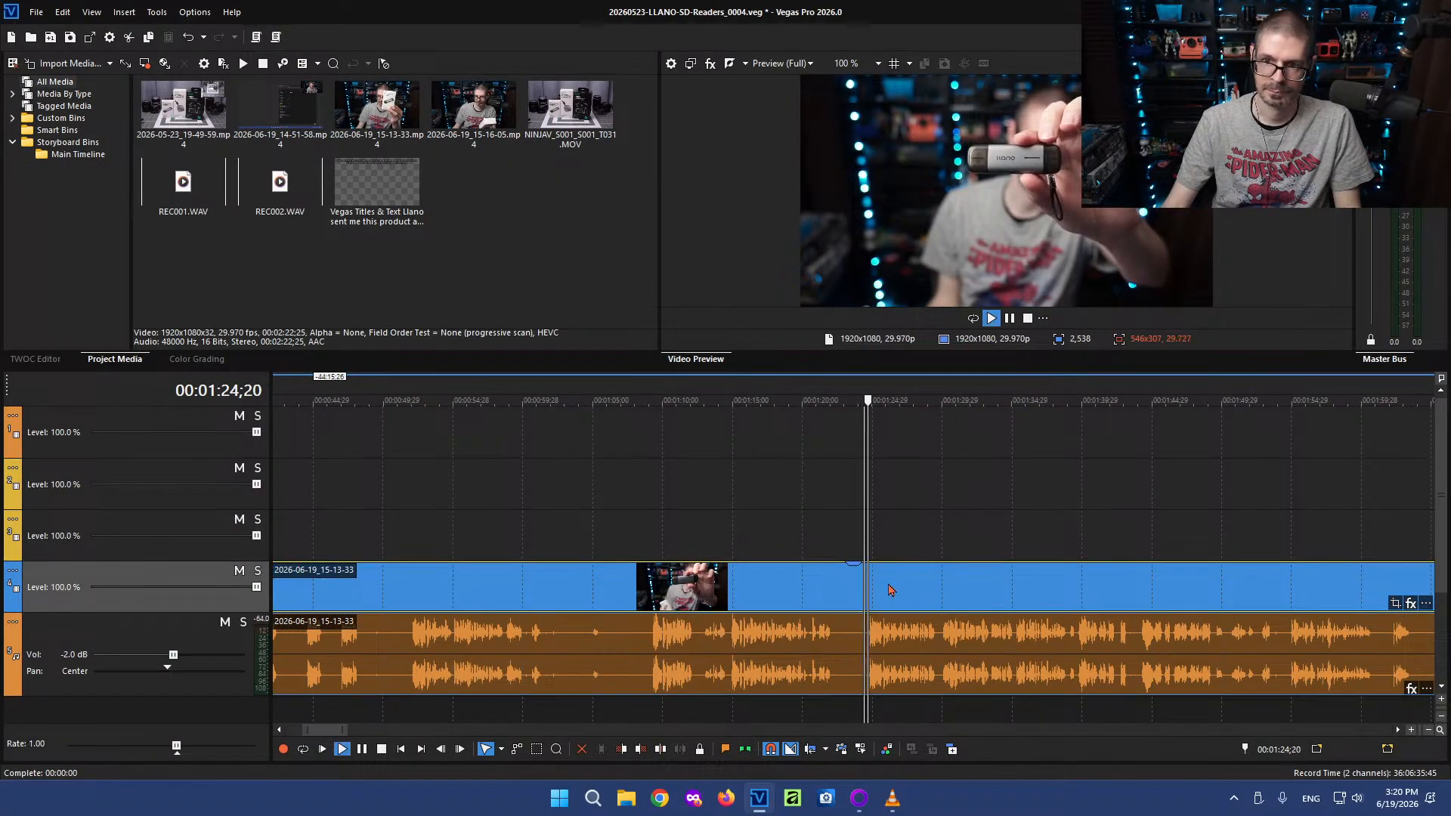
scroll(872, 598, "up", 4)
left_click(797, 638)
key("space")
key("s")
scroll(725, 658, "down", 6)
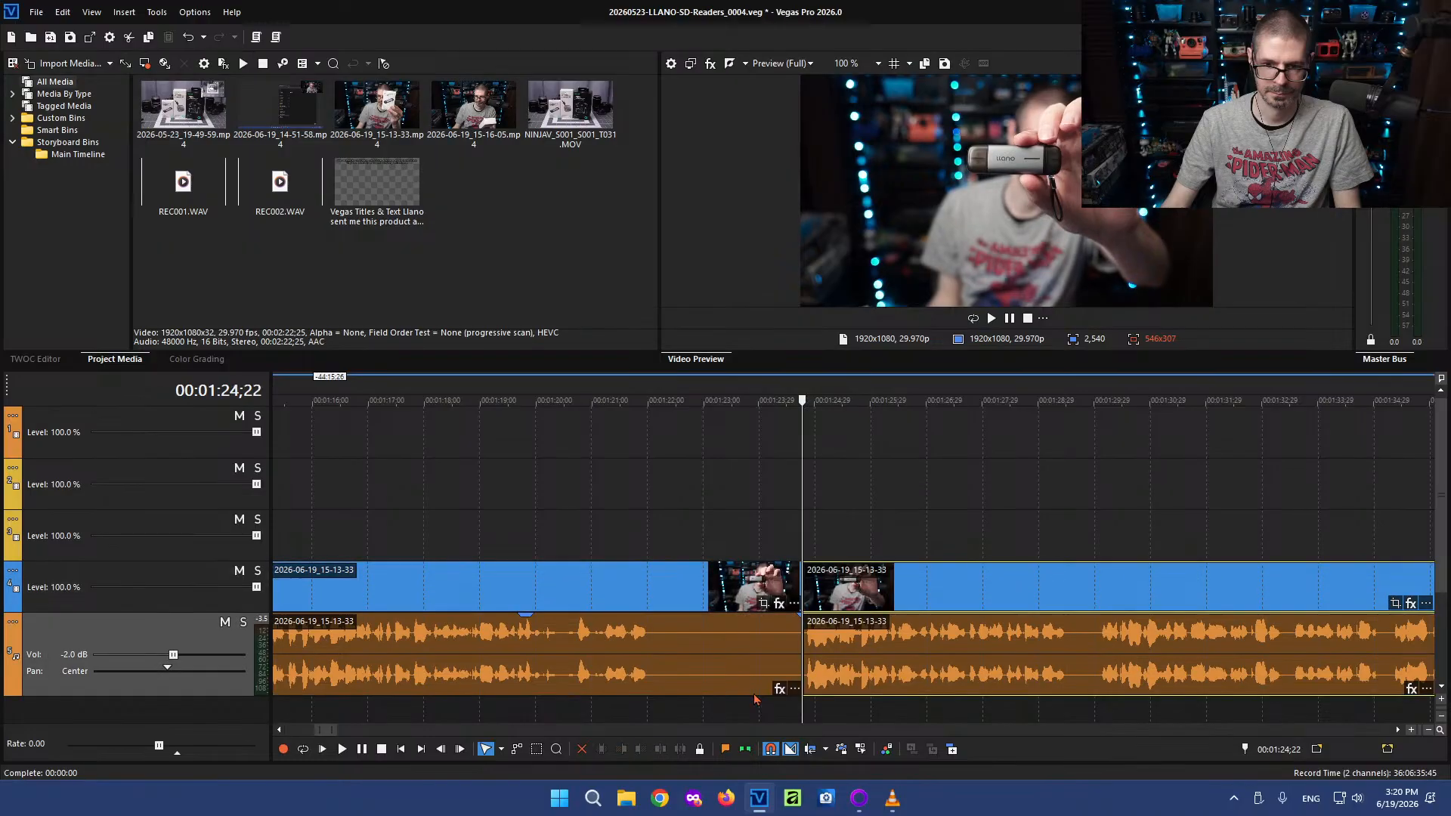
Split the first clip just before its speech begins, at about 00:00:03;11, and ripple-delete the silent lead-in
left_click(286, 635)
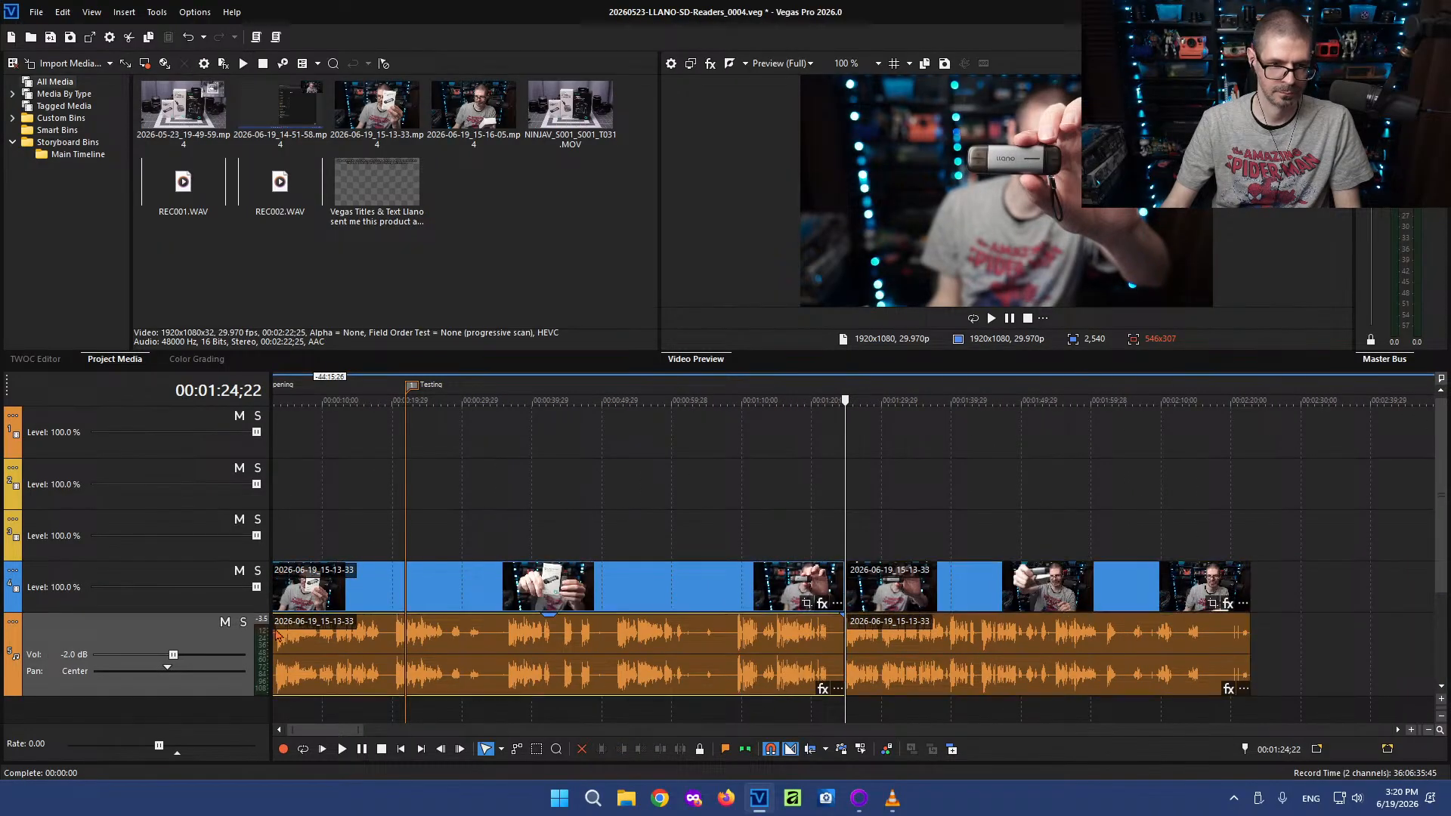
scroll(463, 673, "up", 6)
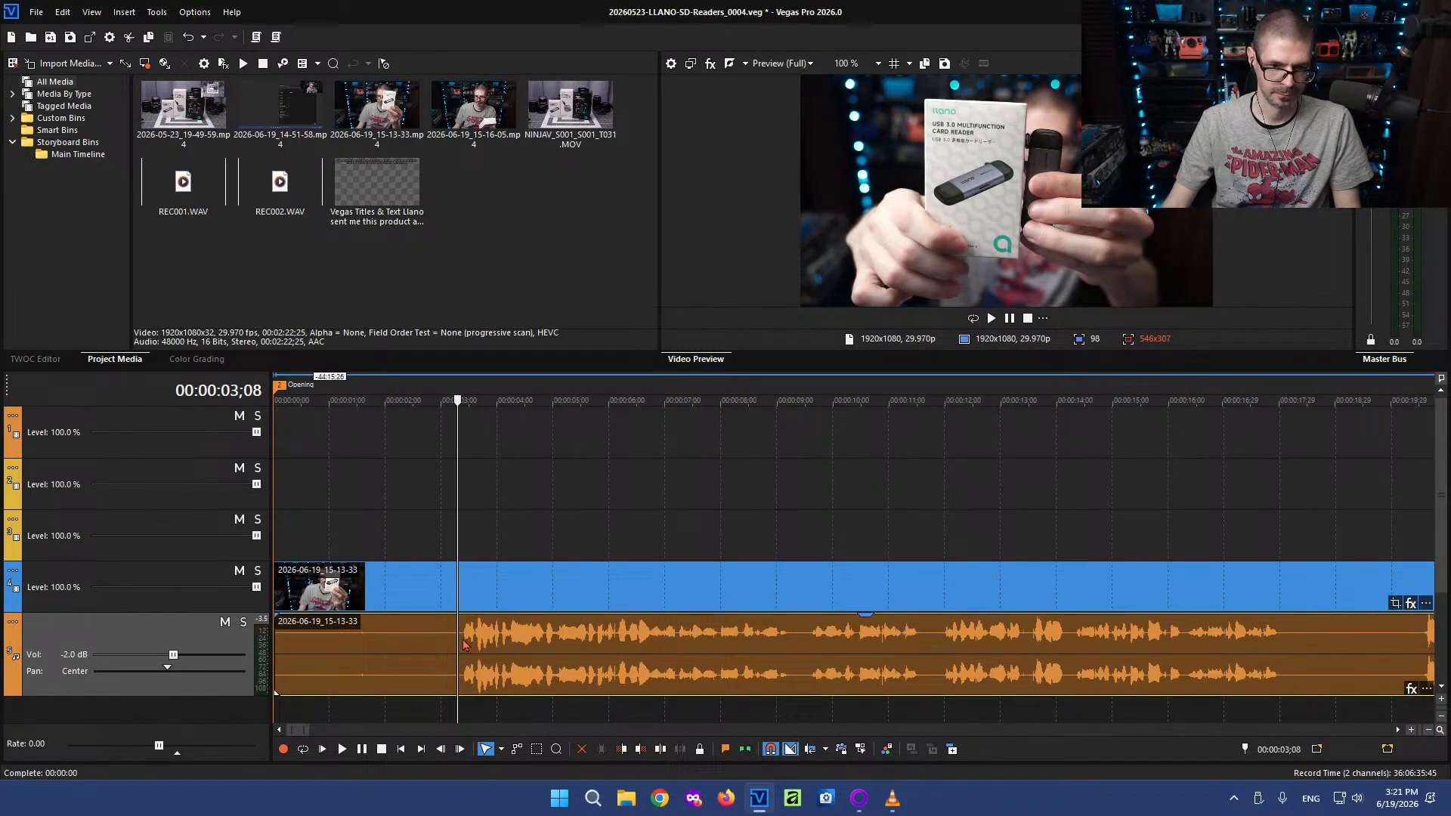
left_click(456, 642)
scroll(589, 653, "up", 6)
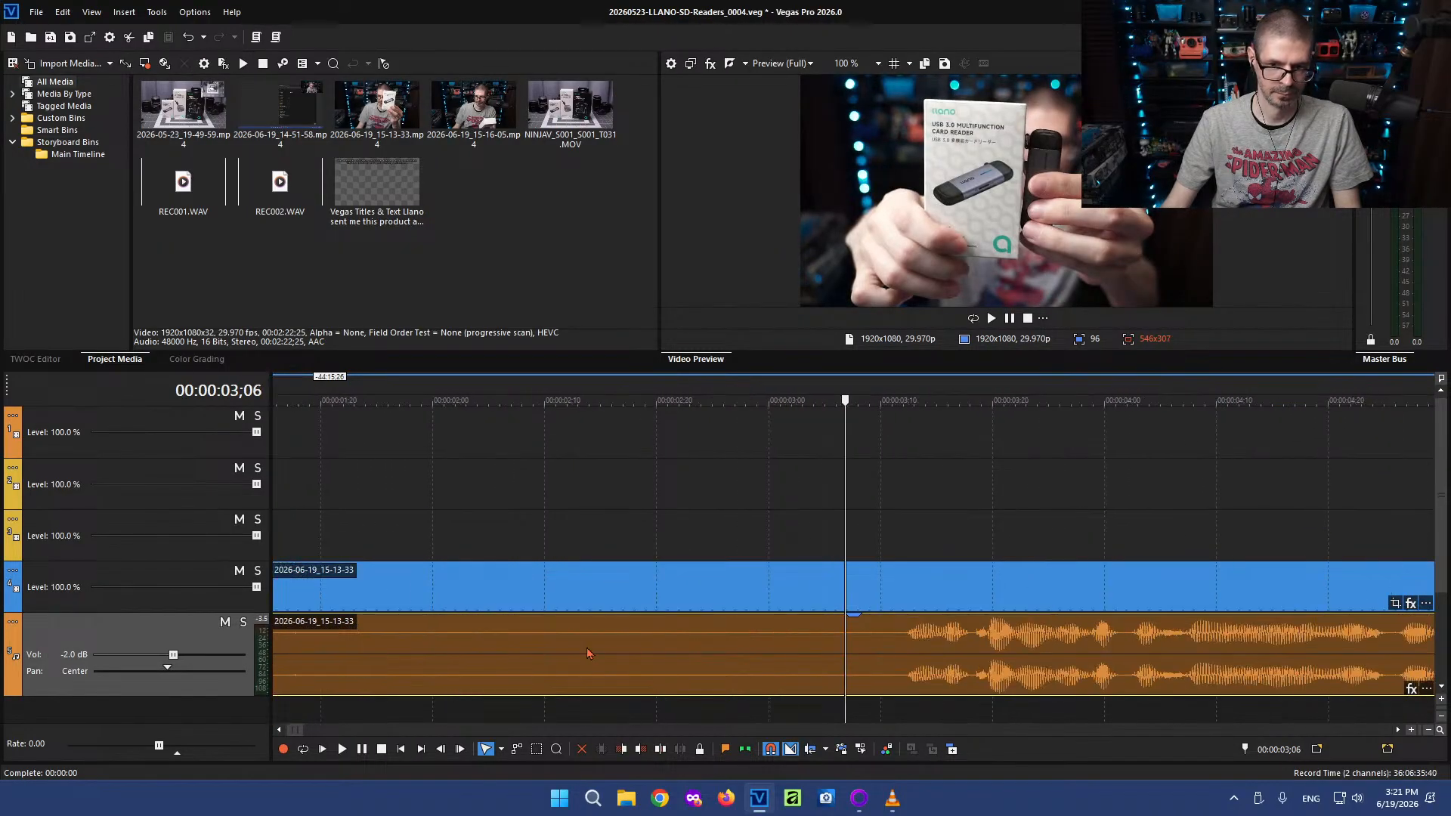
left_click(897, 641)
key("s")
left_click(691, 644)
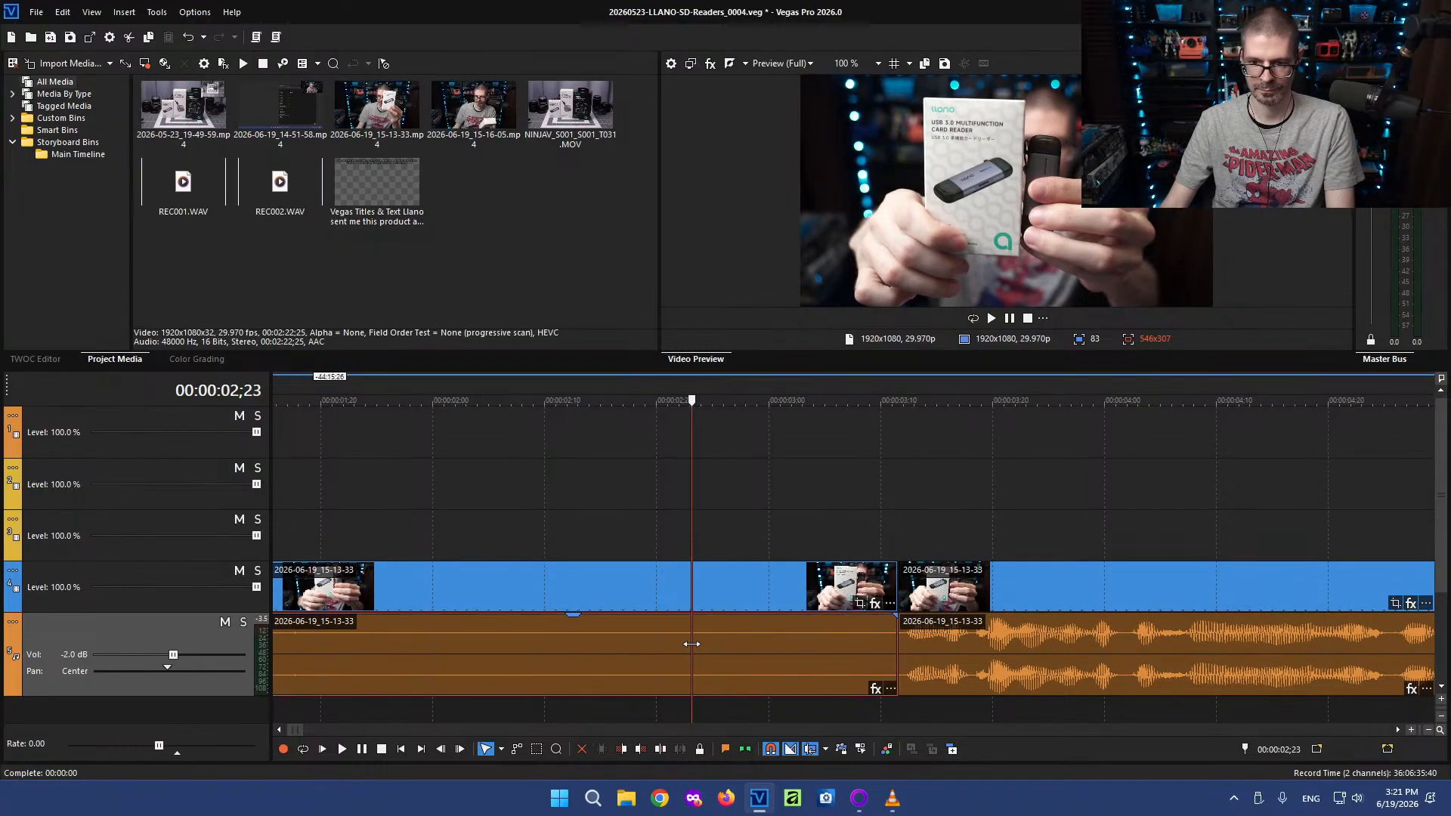
key("Delete")
scroll(523, 643, "down", 8)
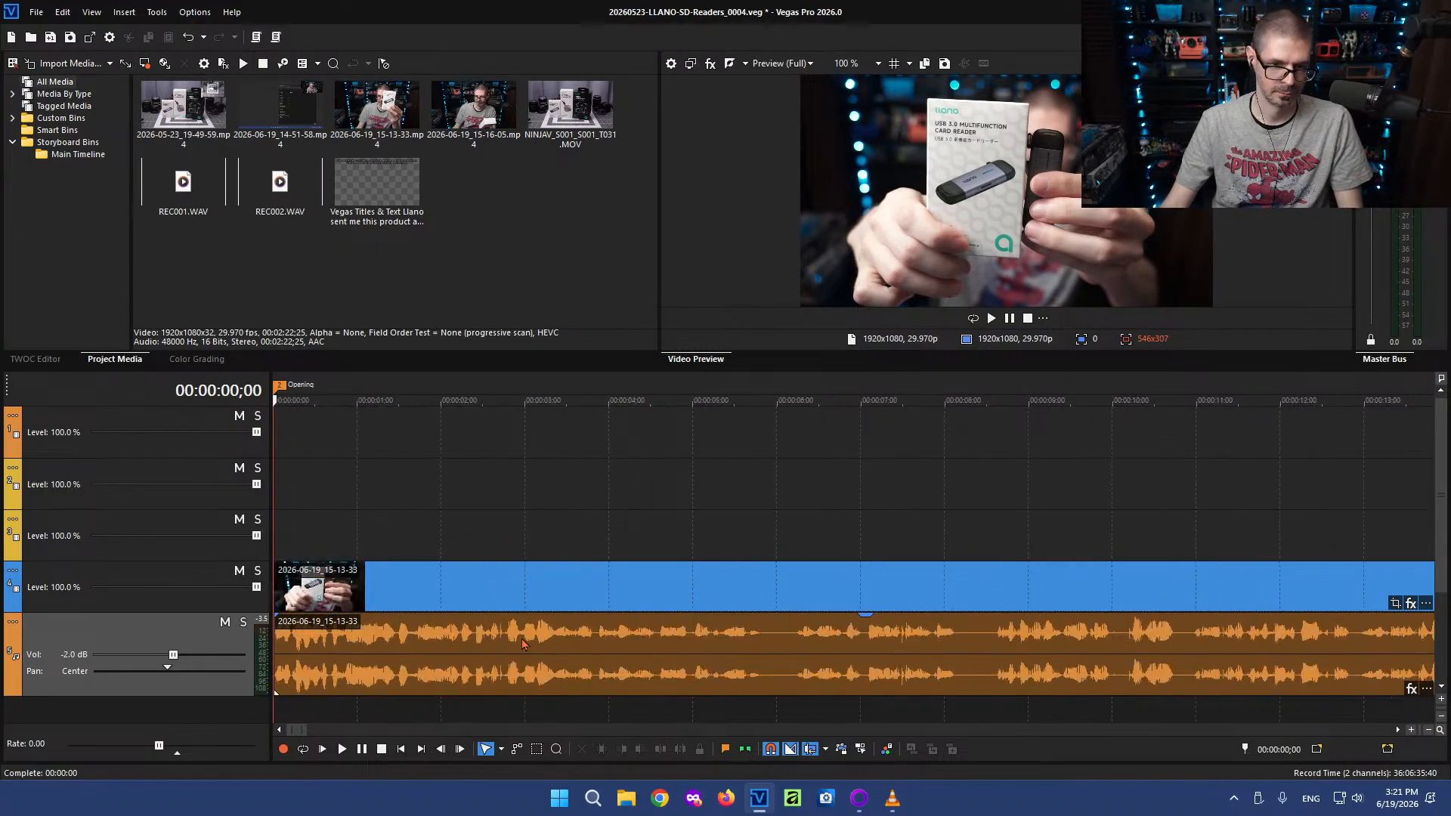
Play the 2026-06-19_15-13-33 clip from the timeline start and split it at 00:00:14;21, in the pause after the opening sentences
scroll(523, 642, "down", 4)
key("l")
key("l")
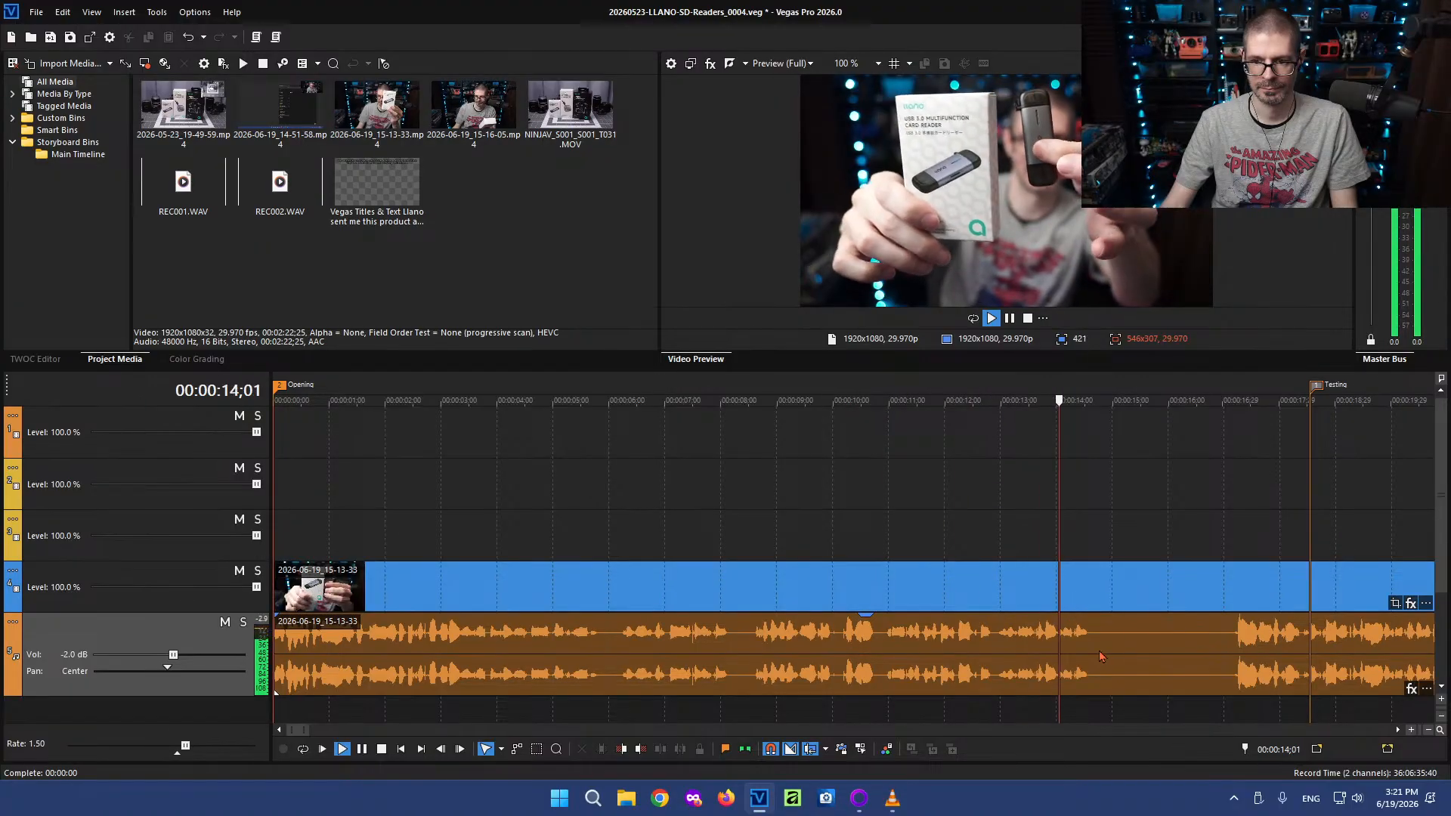
key("k")
key("s")
scroll(1093, 665, "down", 2)
scroll(1091, 668, "up", 1)
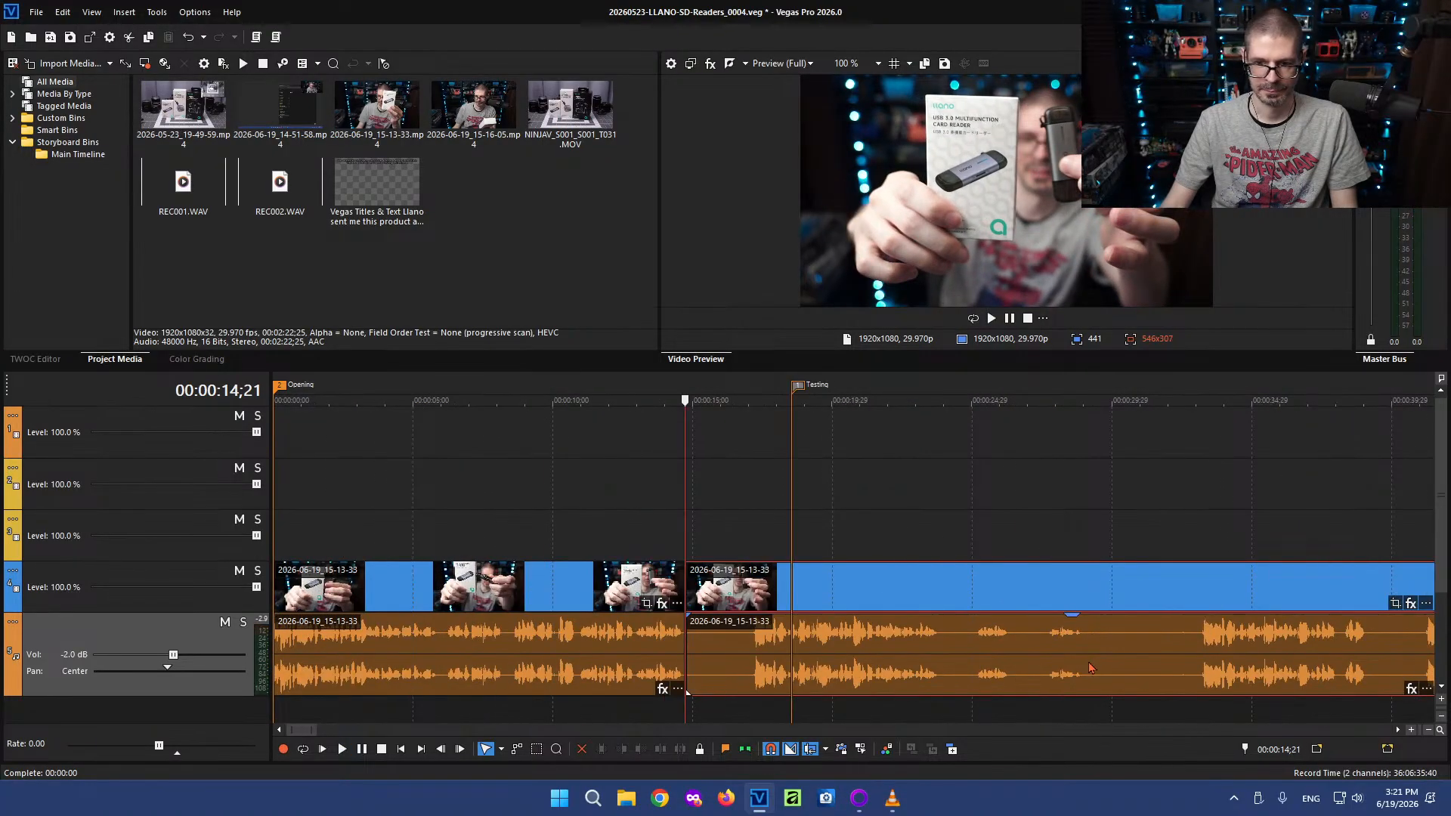
Sample the repeated takes in the second 2026-06-19_15-13-33 clip and split it at 00:00:48;21, where the good take's speech begins
left_click(1204, 641)
key("space")
scroll(841, 660, "down", 2)
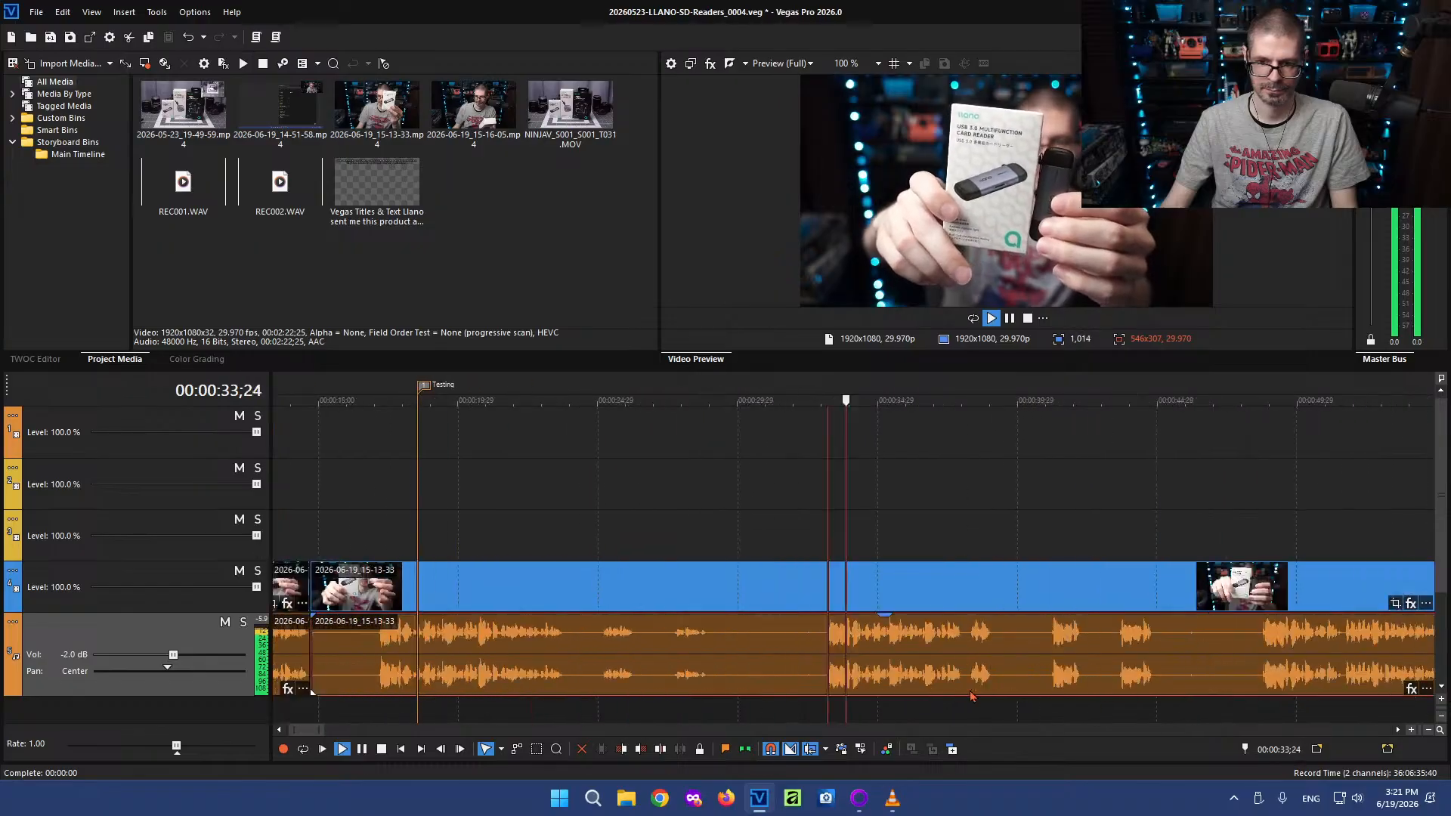
scroll(841, 660, "down", 1)
key("k")
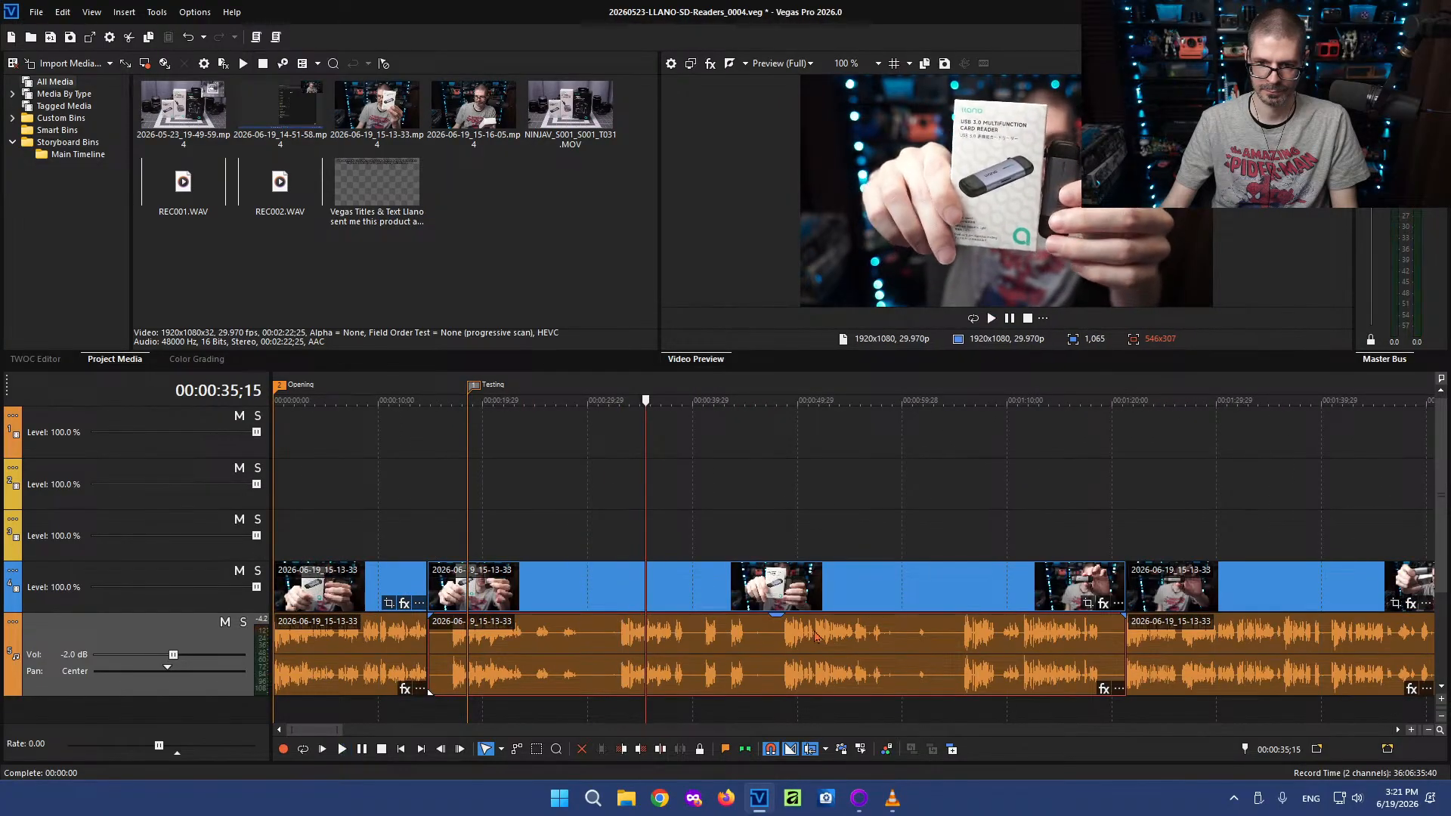
left_click(786, 634)
key("space")
scroll(828, 638, "up", 3)
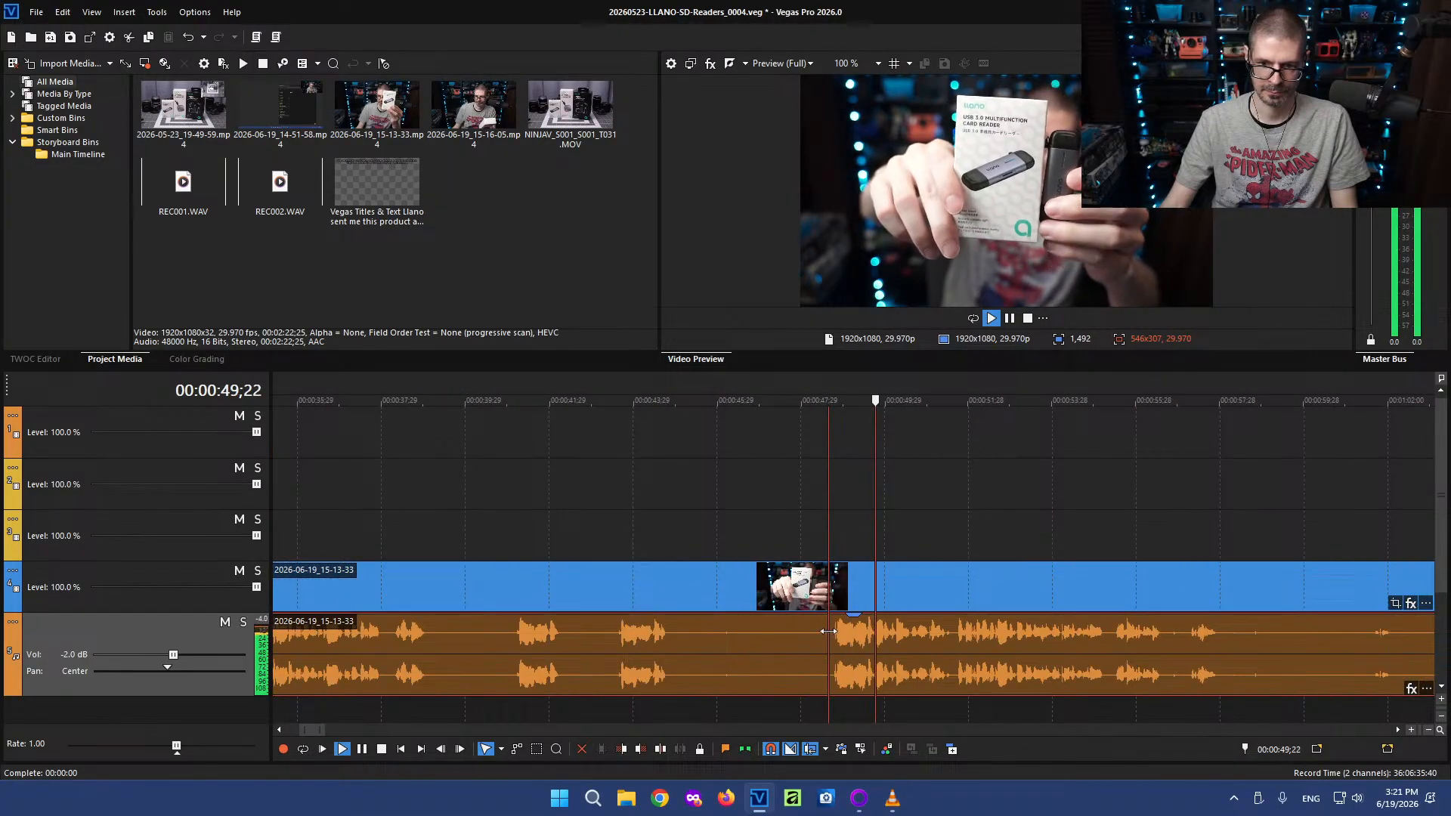
scroll(829, 639, "down", 1)
key("s")
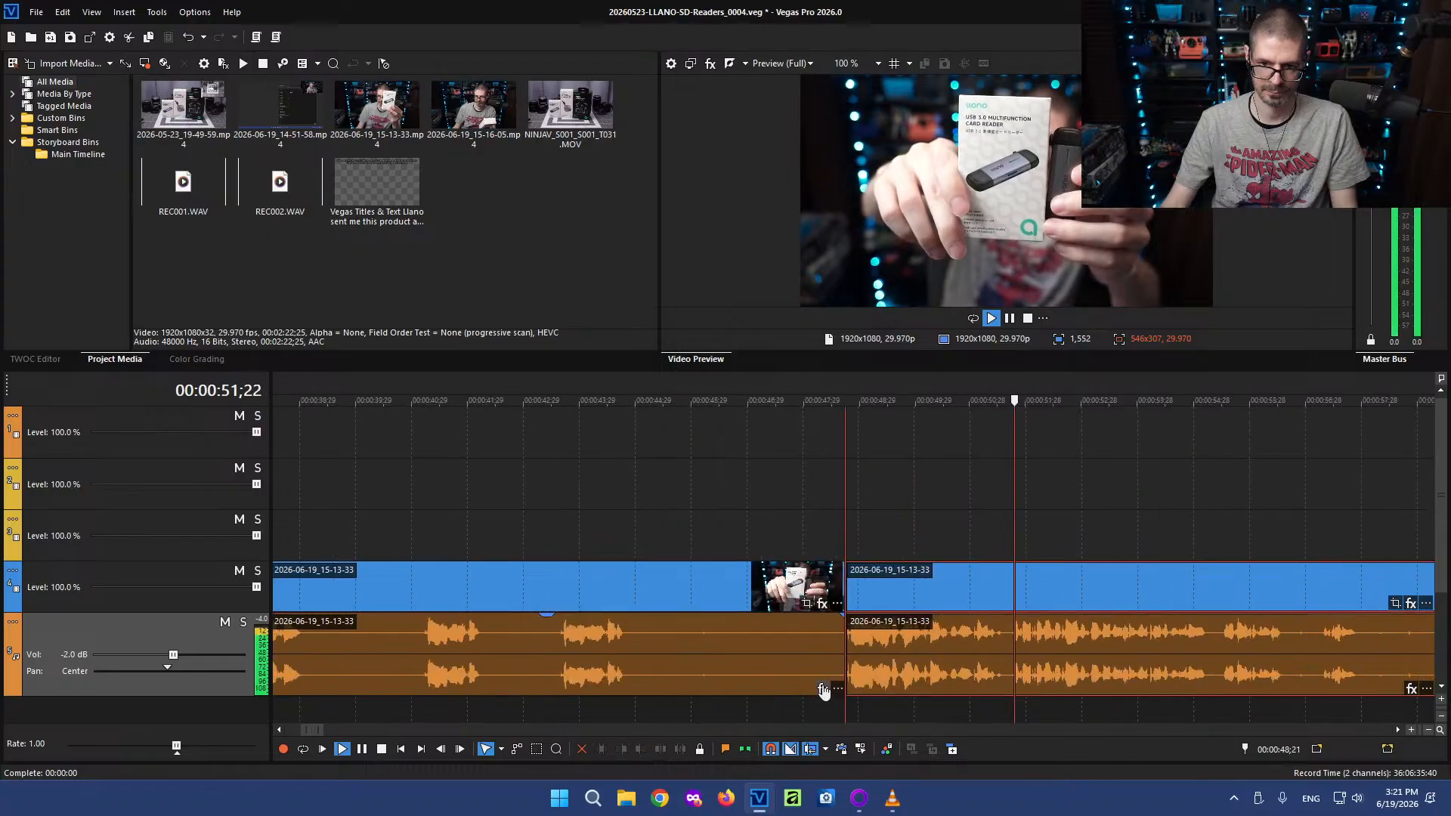
Play the take that starts at 00:00:48;21 and split the clip at 00:00:56;19, right after its sentence ends
scroll(809, 691, "down", 1)
key("l")
scroll(983, 665, "up", 3)
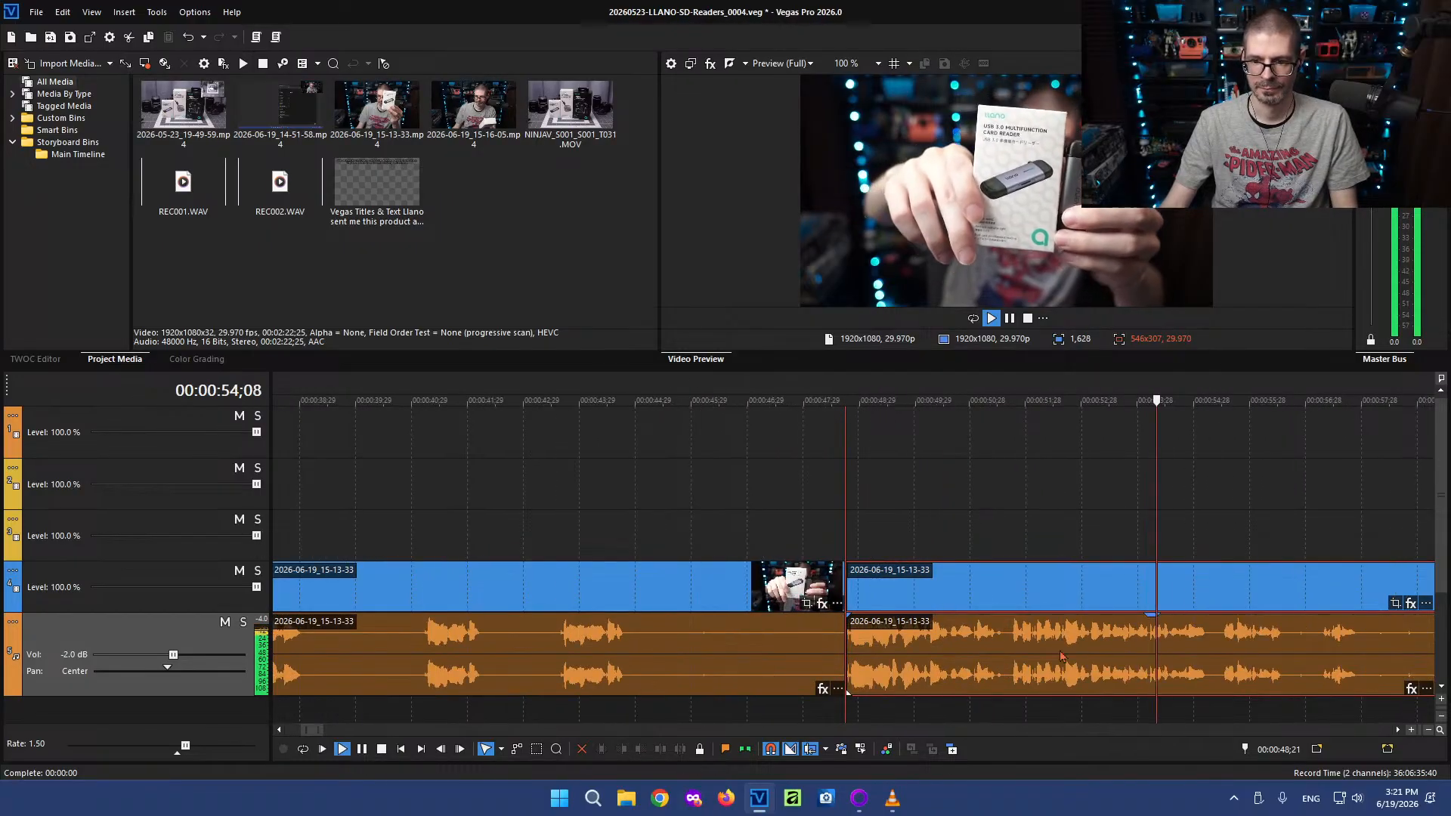
scroll(1113, 647, "down", 1)
key("k")
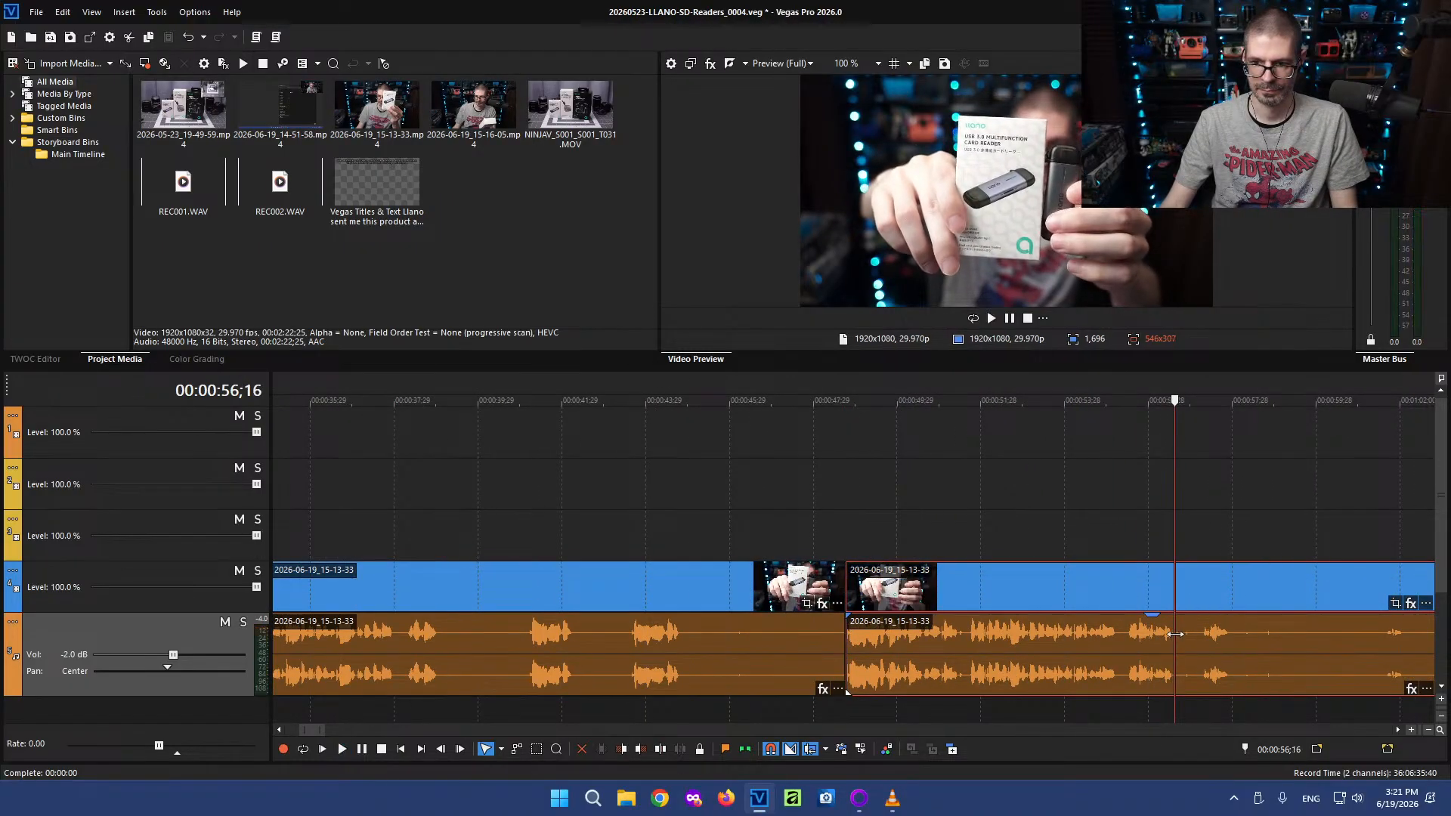
key("s")
scroll(890, 674, "down", 3)
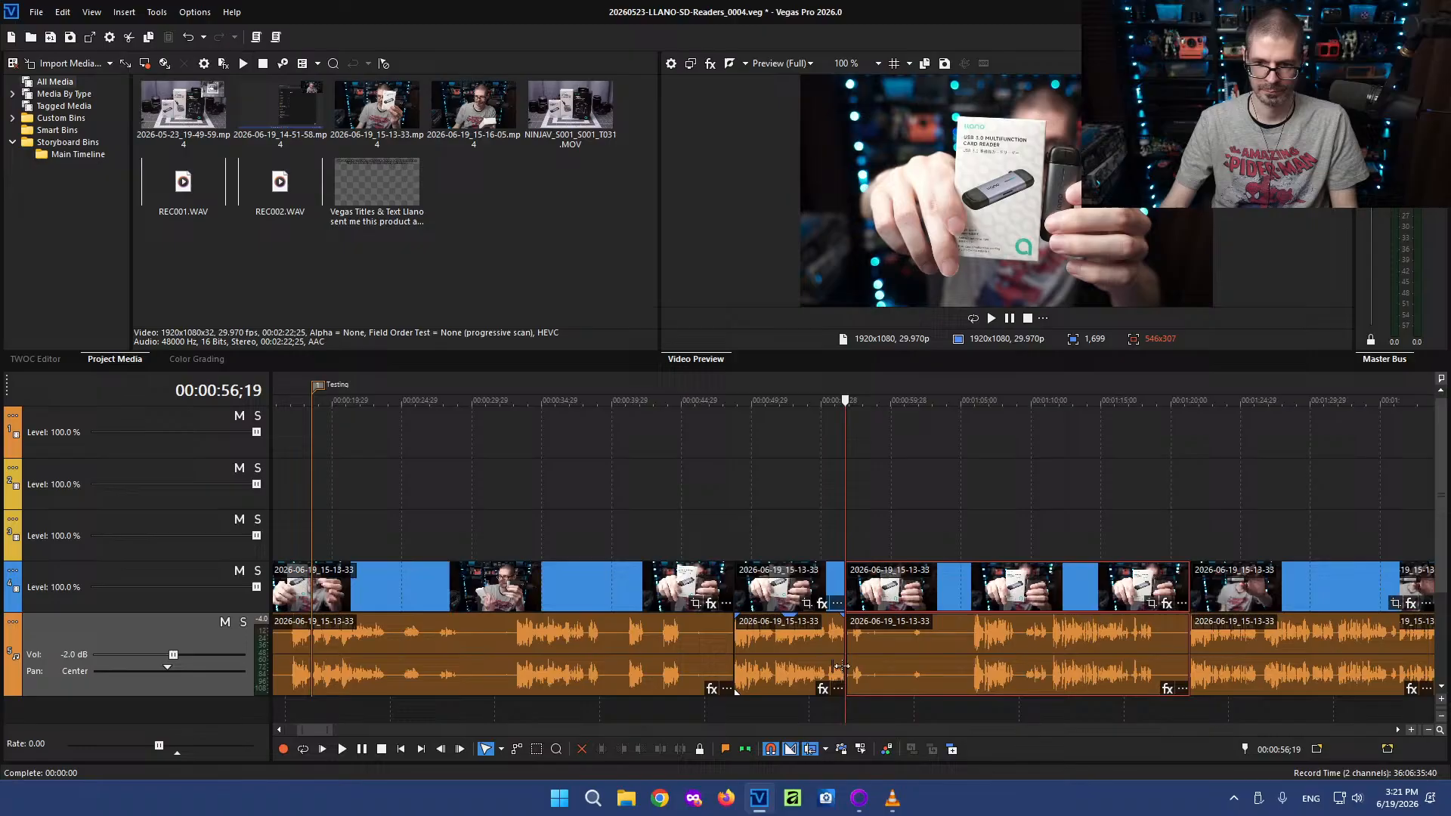
Ripple-delete the unused takes between 00:00:14;21 and 00:00:48;21, and move the remaining talking-head clips farther along, leaving a gap after the kept takes
left_click(609, 660)
scroll(611, 662, "down", 2)
key("Delete")
left_click_drag(490, 665, 1121, 656)
left_click(802, 601)
scroll(671, 605, "down", 3)
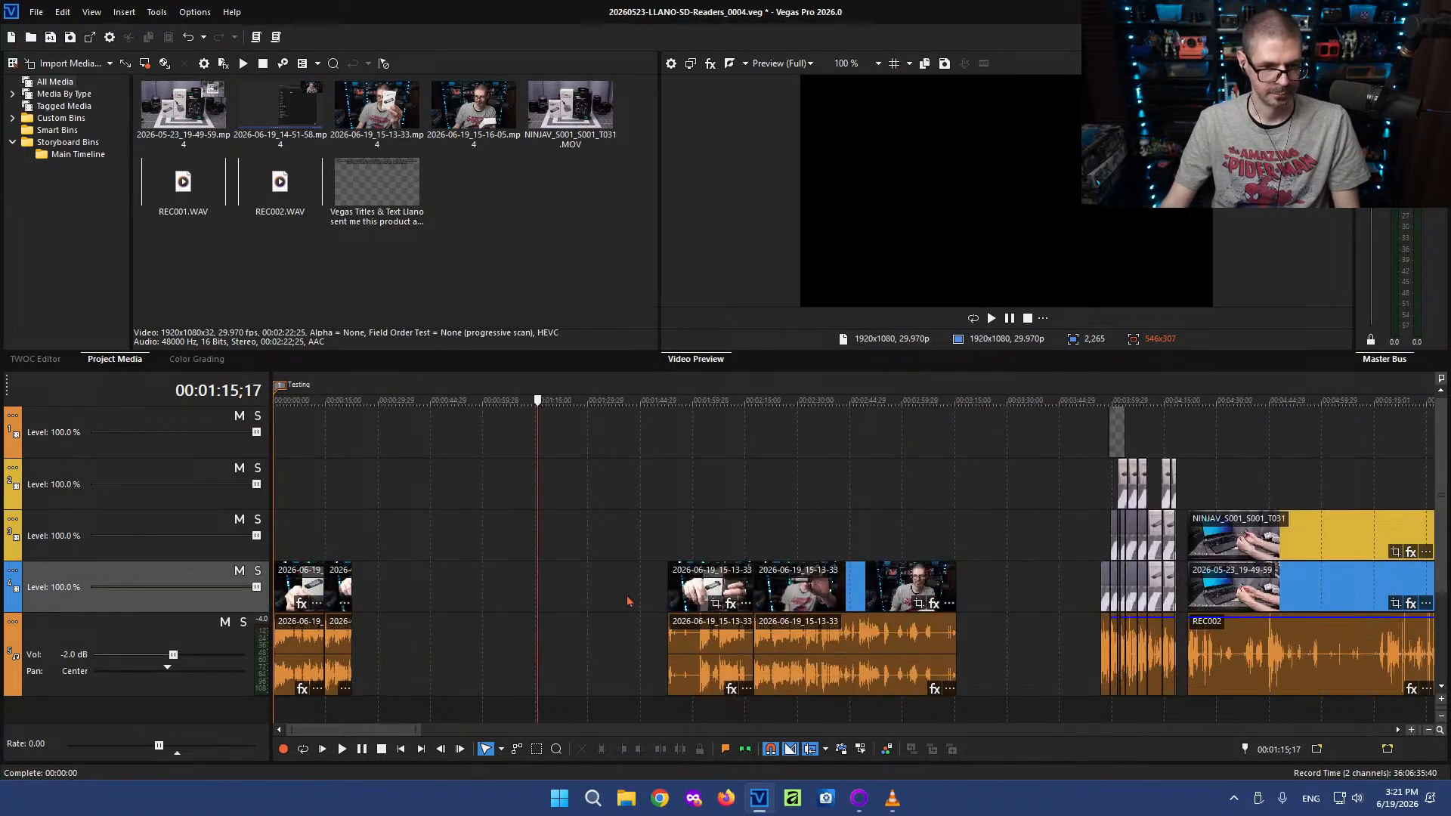
Play the product close-up section starting near 00:03:57 and move the Llano disclaimer title into the empty space ahead of its clips
scroll(899, 588, "down", 1)
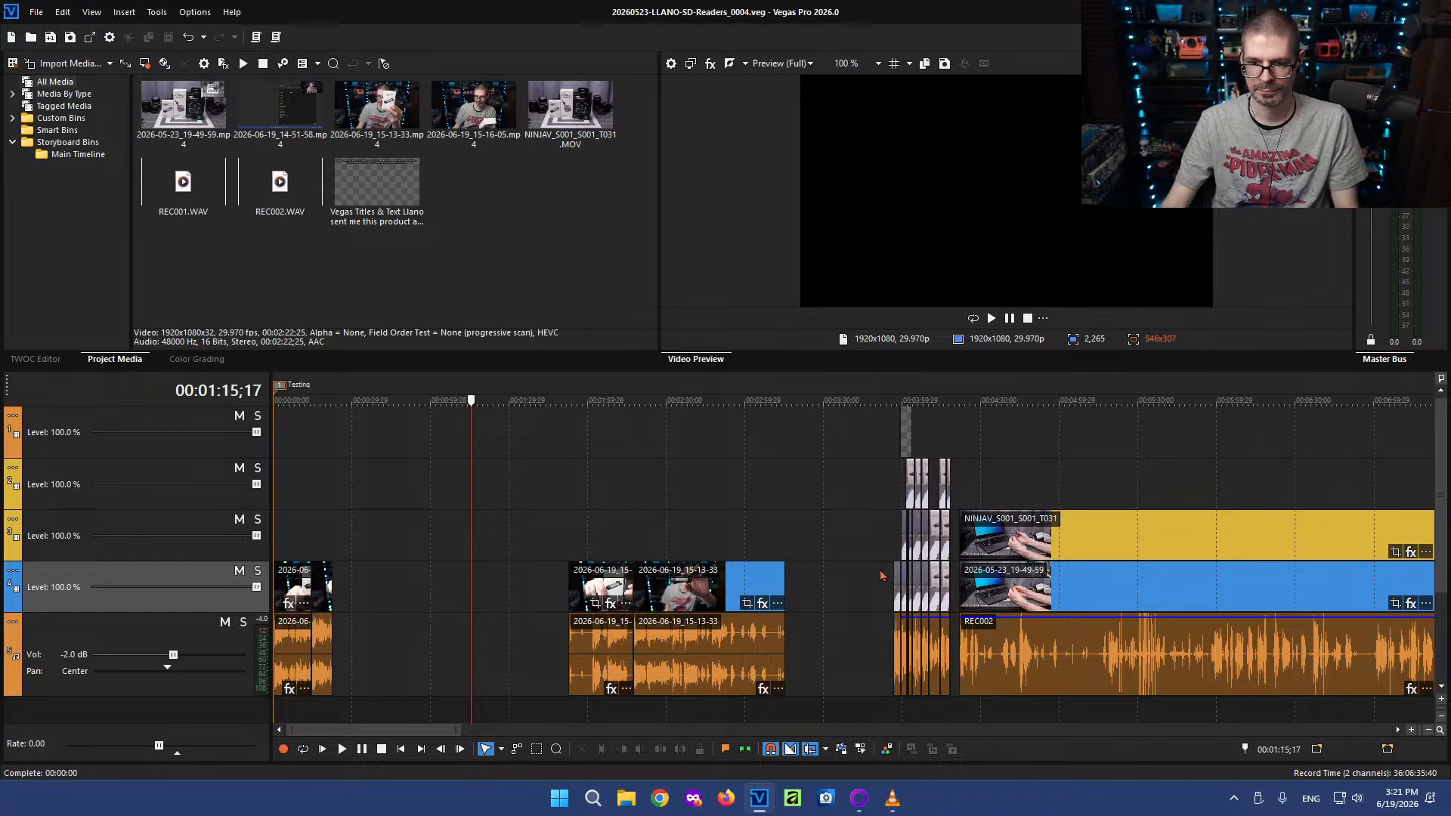
left_click(893, 584)
key("l")
key("l")
scroll(982, 555, "up", 3)
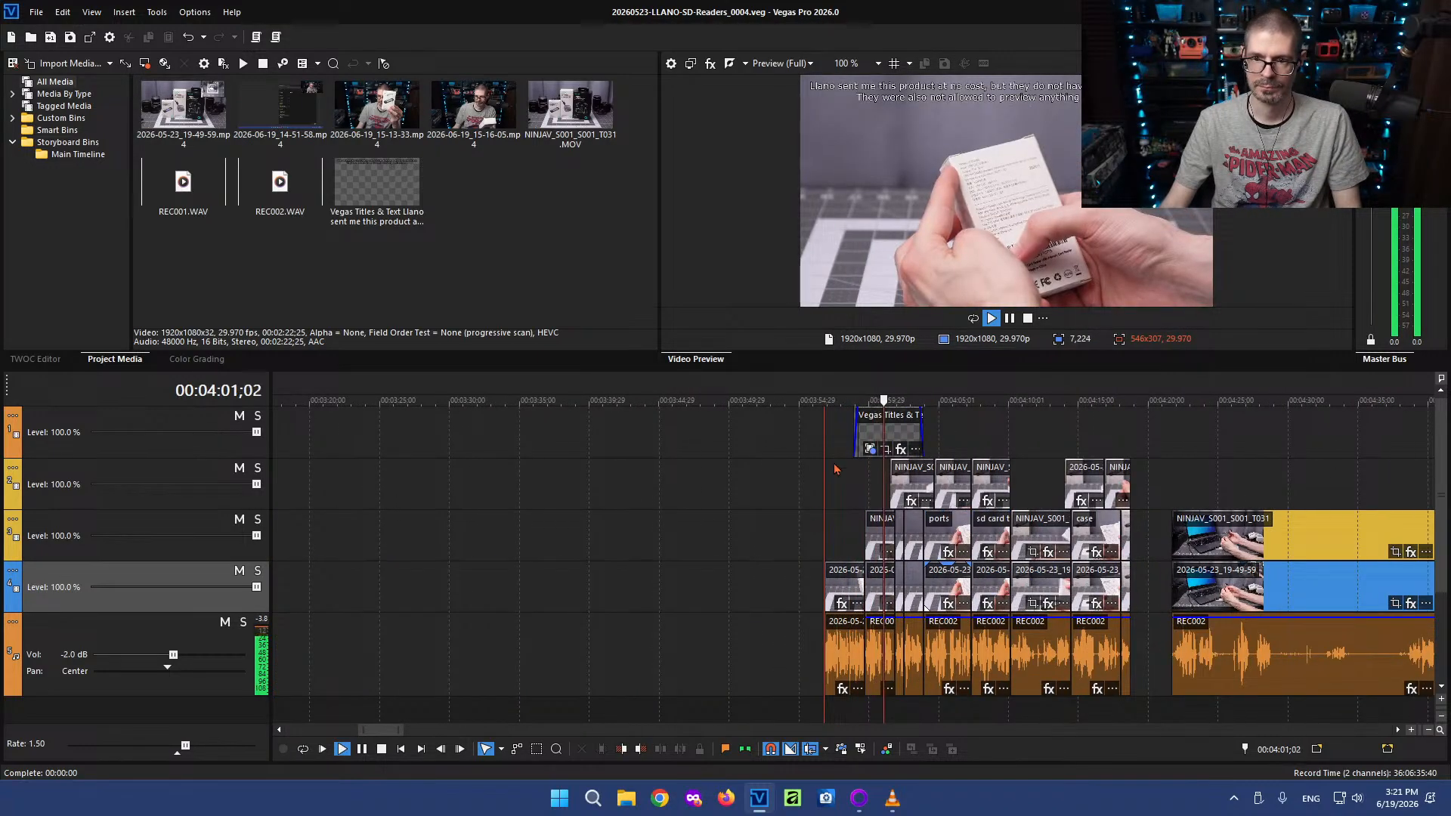
scroll(892, 524, "up", 5)
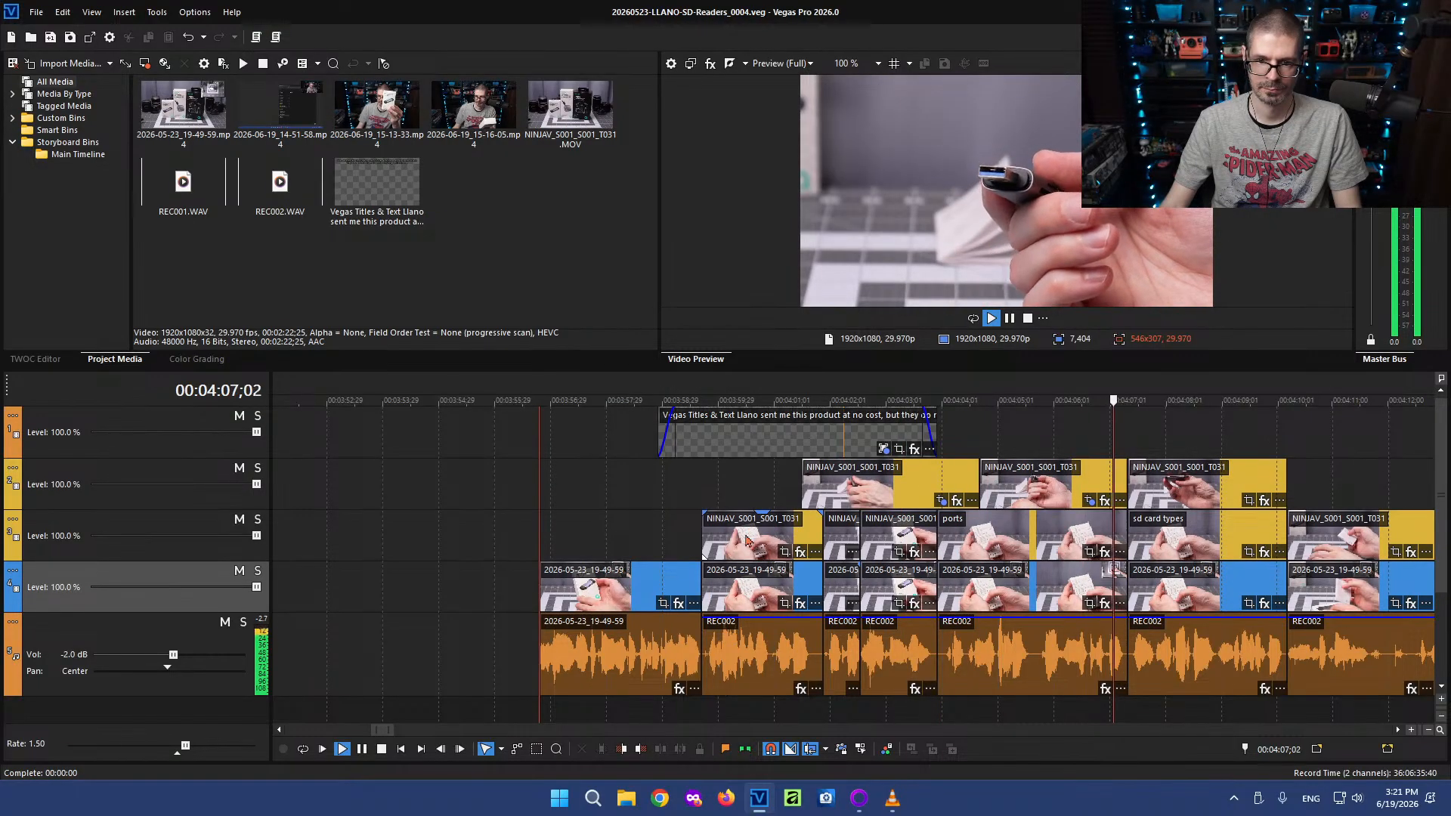
left_click(715, 442)
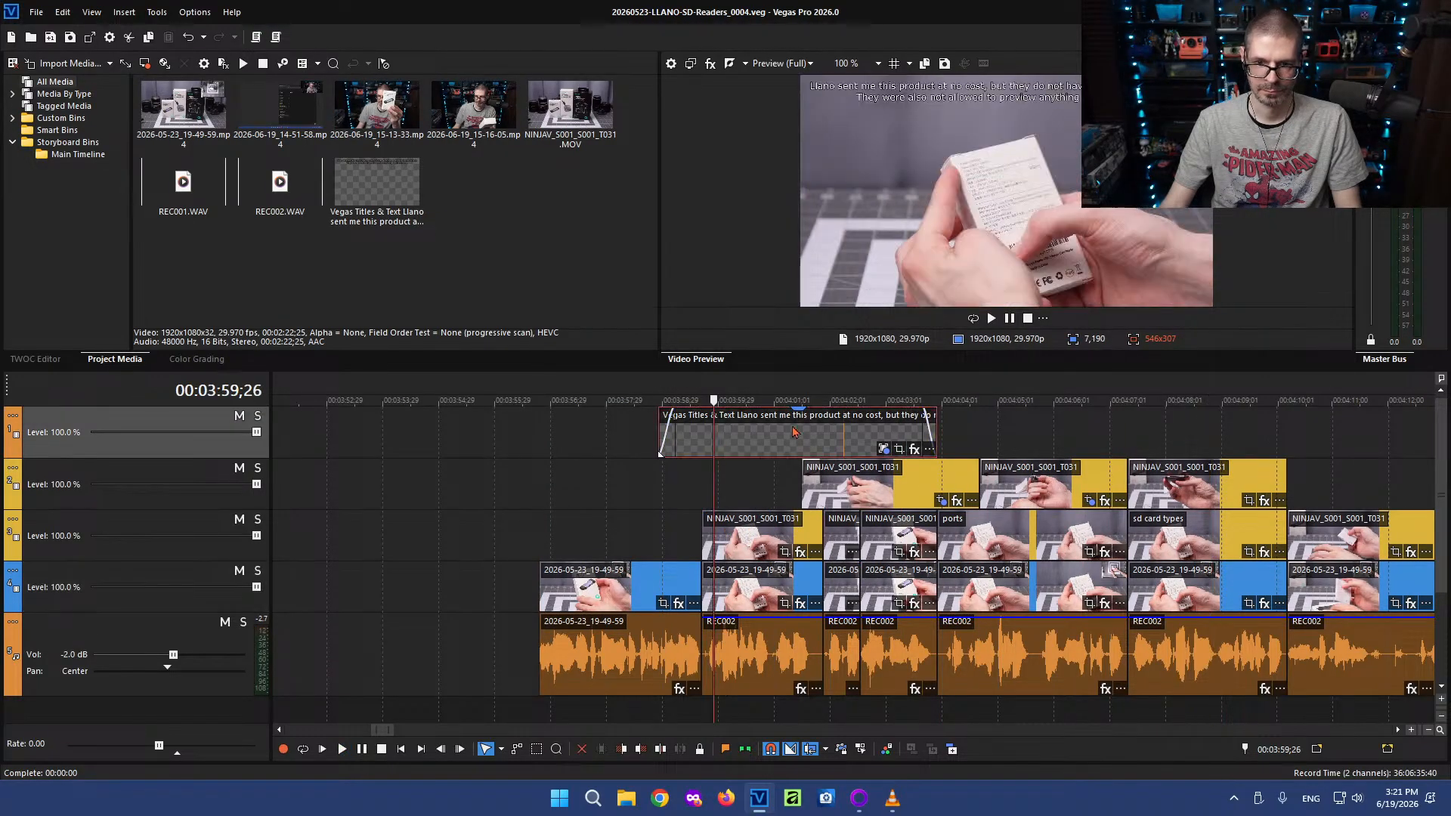
mouse_move(778, 433)
left_mouse_down()
mouse_move(451, 429)
mouse_move(809, 442)
mouse_move(791, 451)
left_mouse_up()
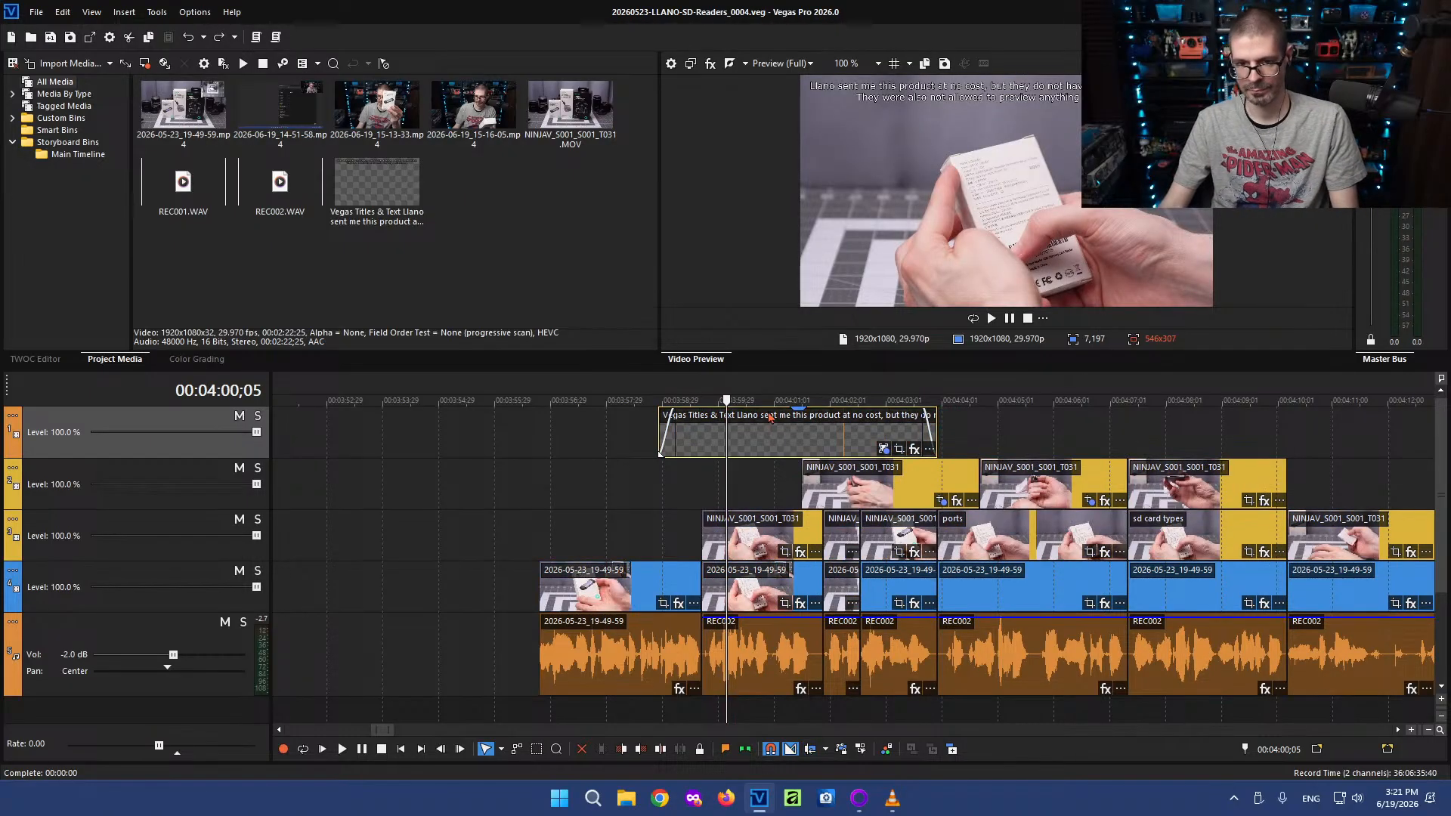
key("ctrl+z")
left_click_drag(483, 436, 449, 437)
Delete the first 2026-05-23_19-49-59 clip of the close-up section with its audio, and save the project as 20260523-LLANO-SD-Readers_0005.veg
left_click(619, 591)
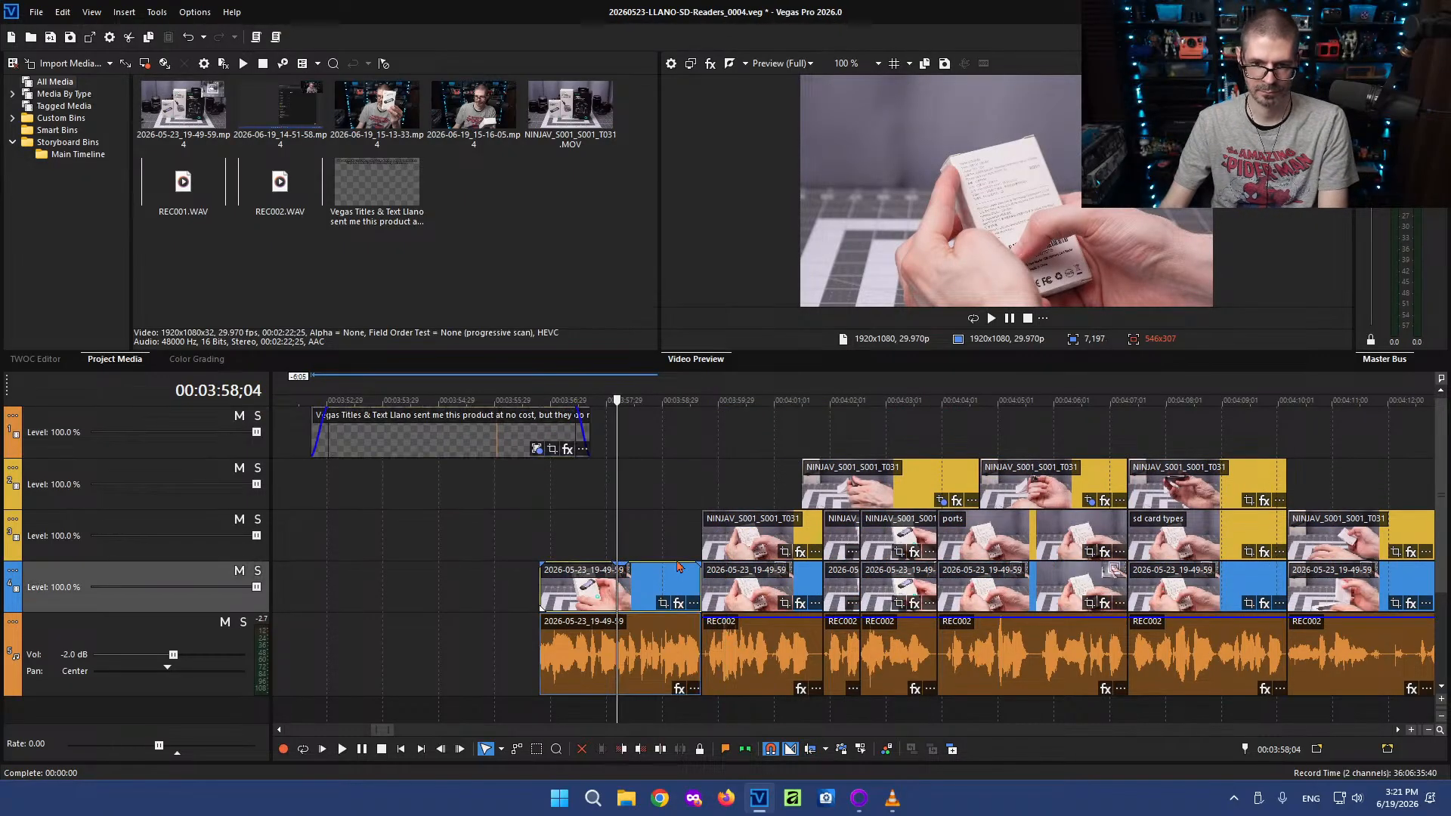
key("Delete")
left_click(660, 516)
left_click(50, 37)
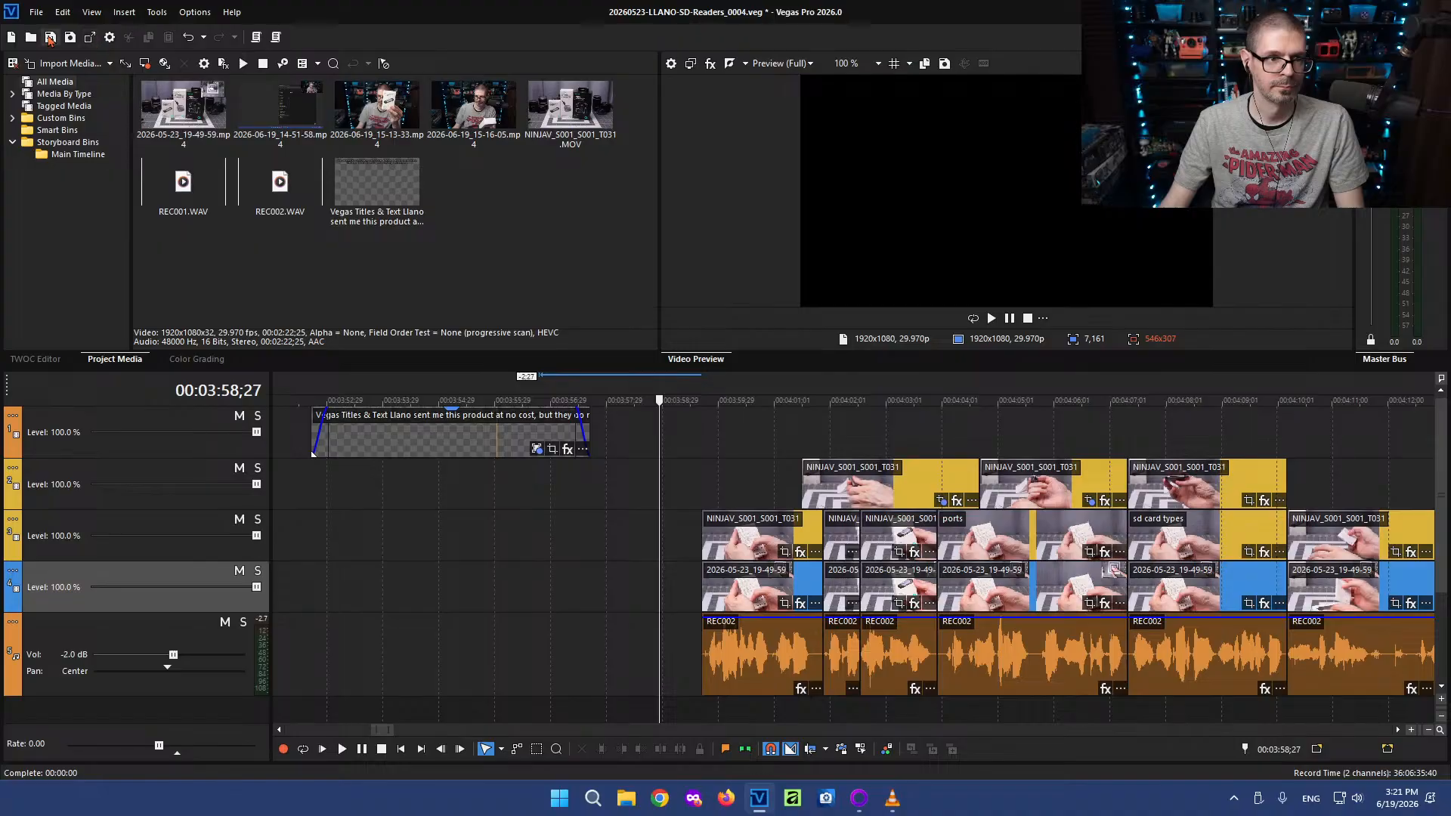
Play through the close-up section and delete the "ports" and "sd card types" clips together with their overlays, base video and REC002 audio
left_click(714, 483)
key("space")
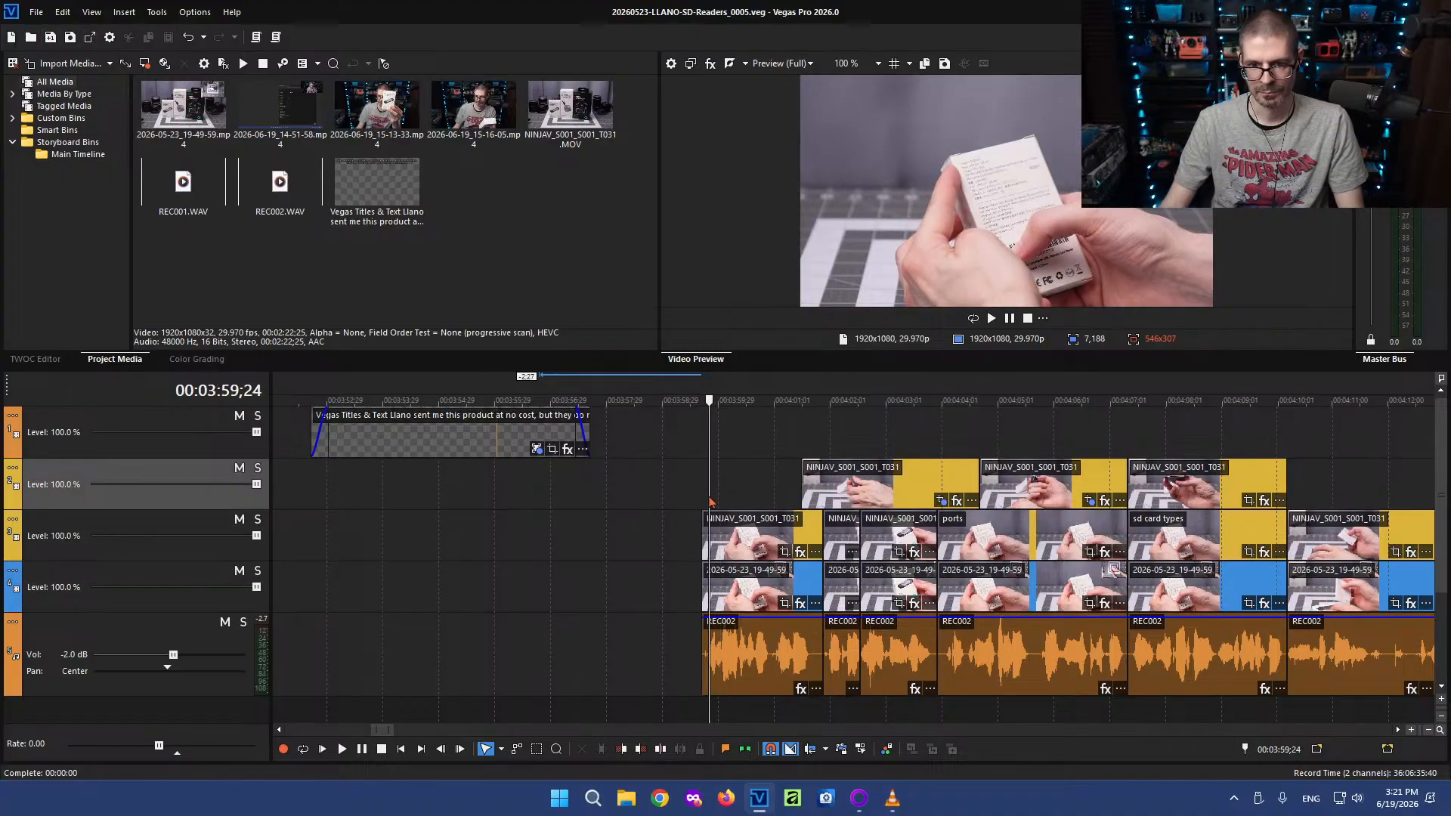
key("l")
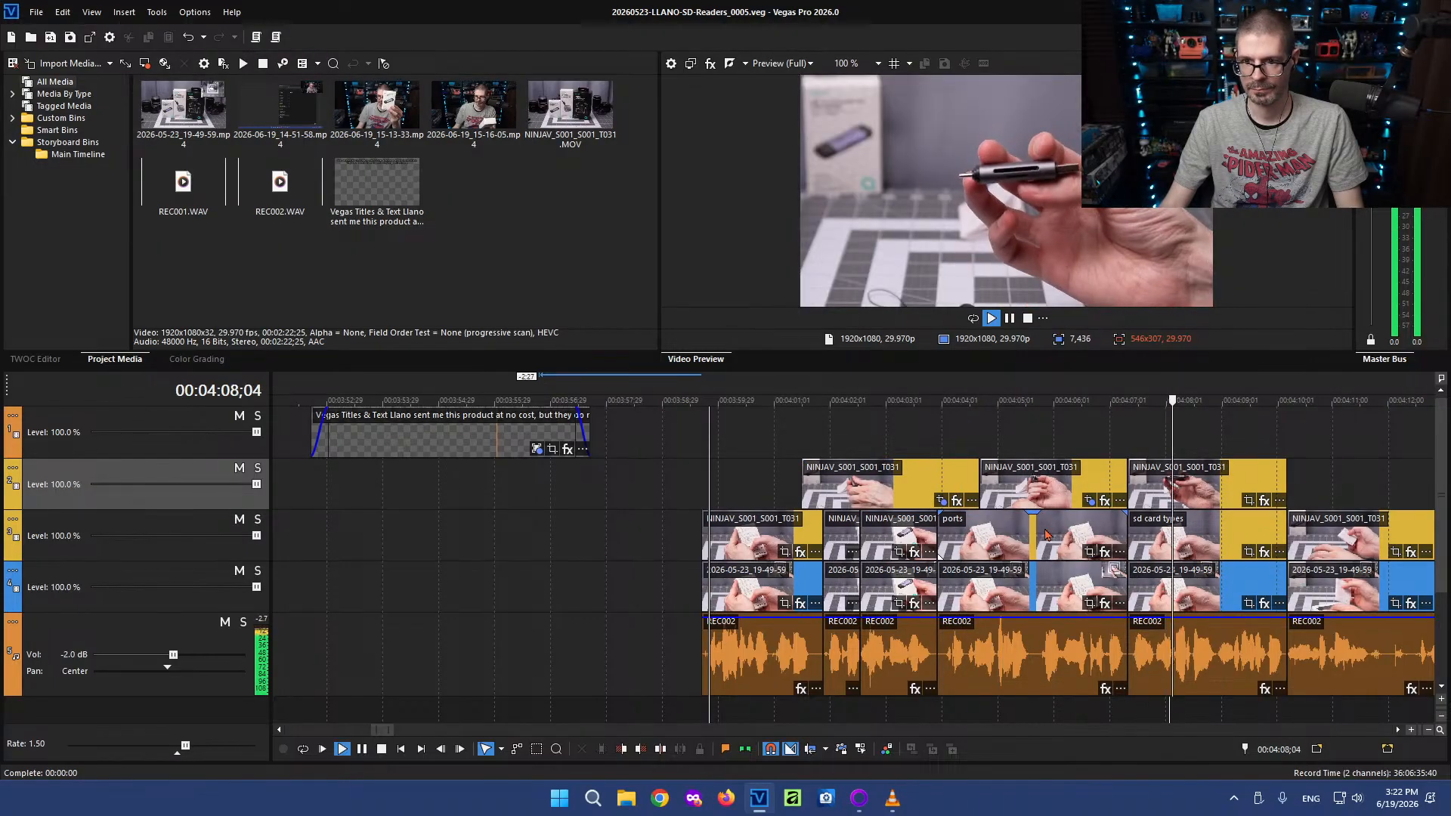
scroll(799, 535, "down", 2)
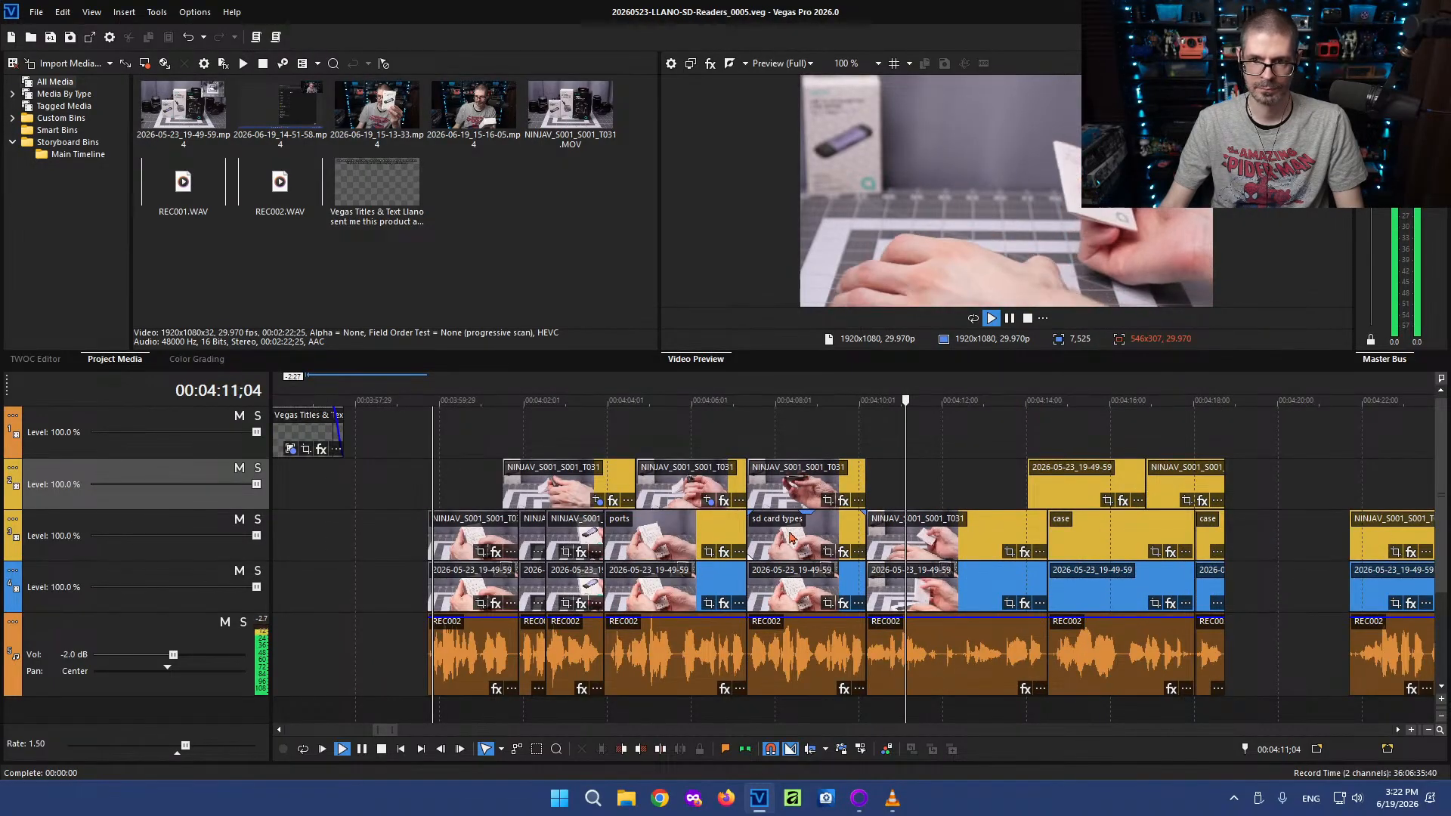
key("k")
key("d")
key("d")
left_click_drag(623, 415, 833, 688)
left_click(668, 459)
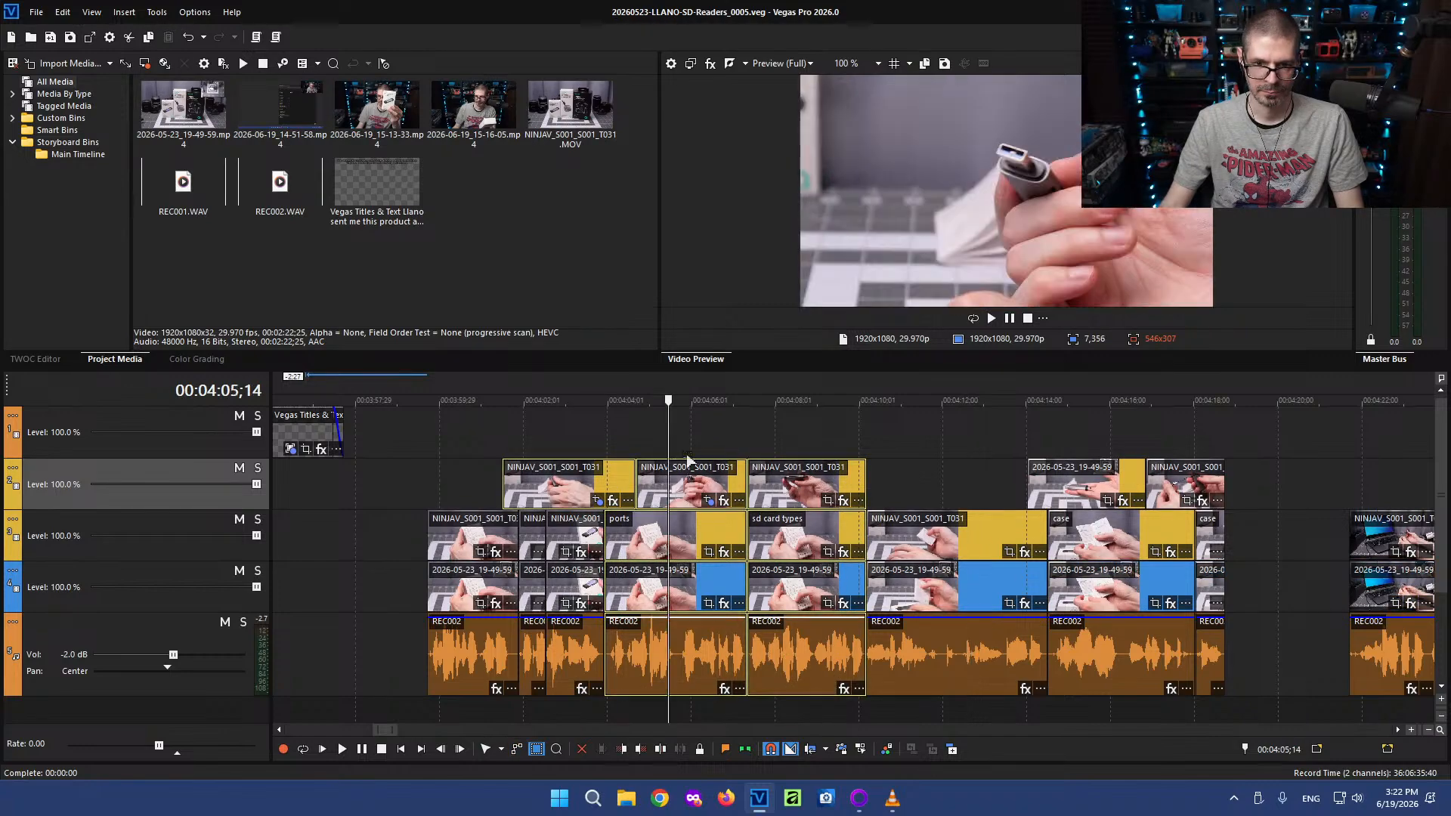
key("Delete")
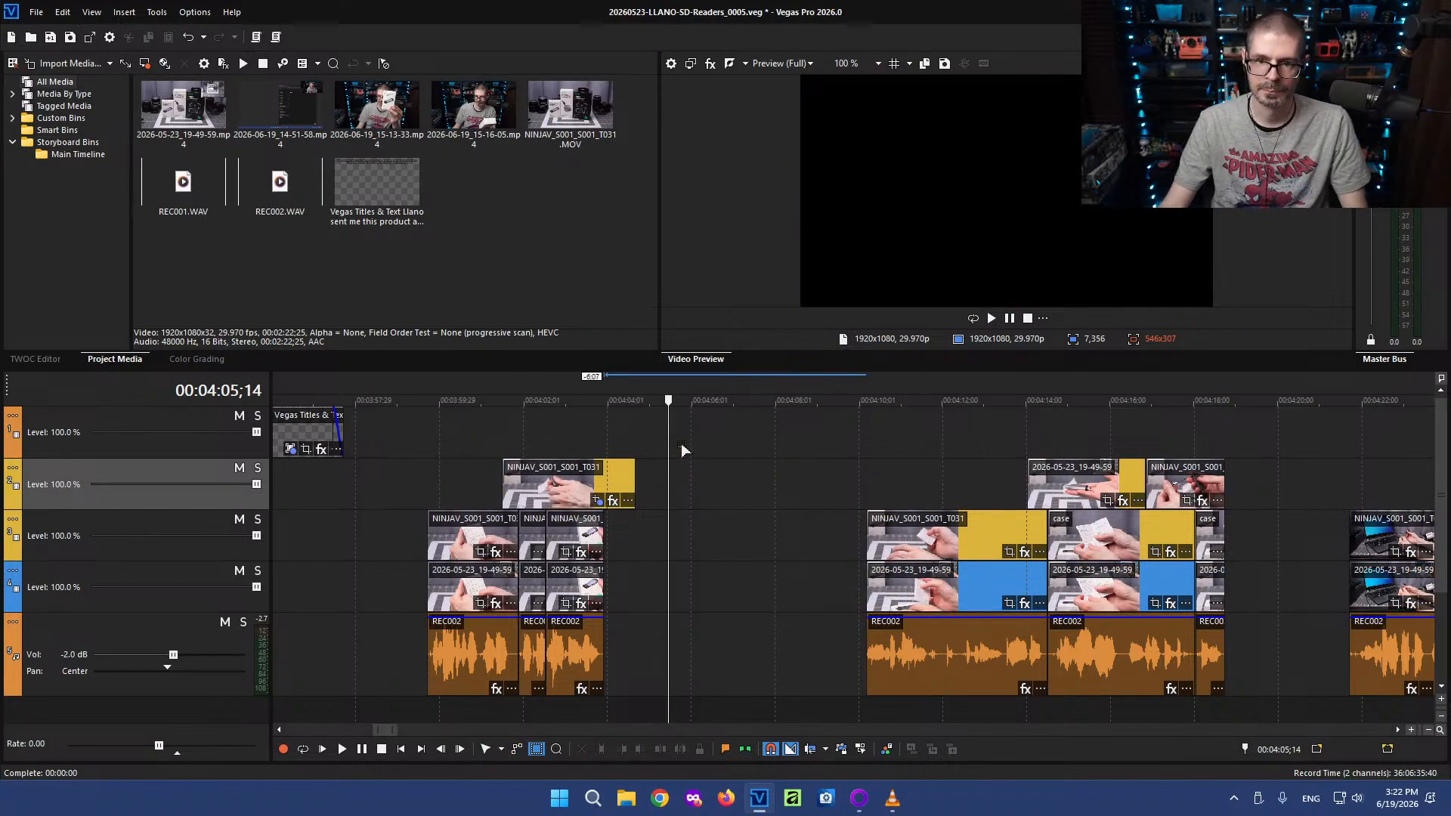
Set the video preview quality to Preview (Auto)
left_click(785, 65)
mouse_move(794, 98)
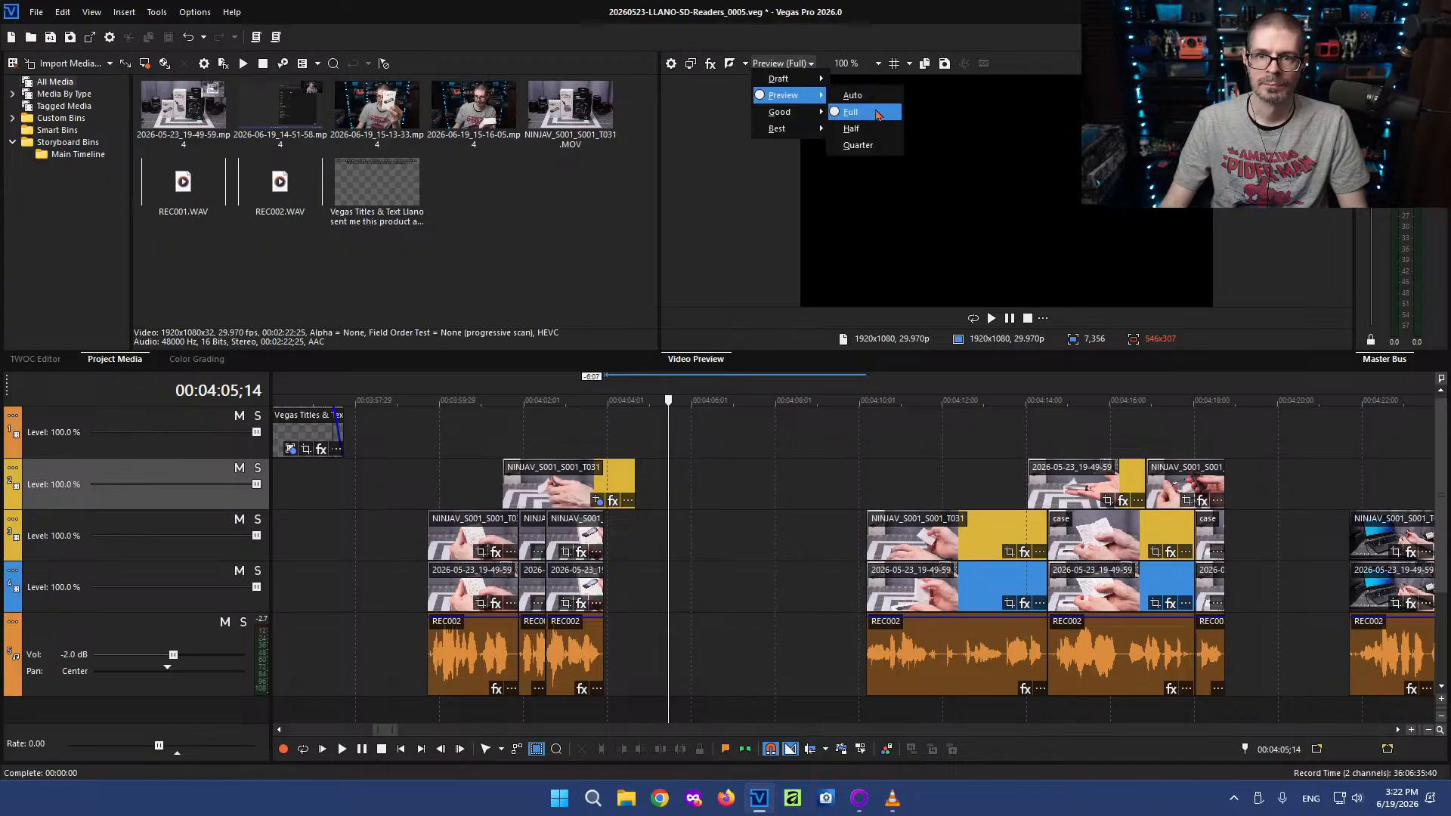
left_click(865, 98)
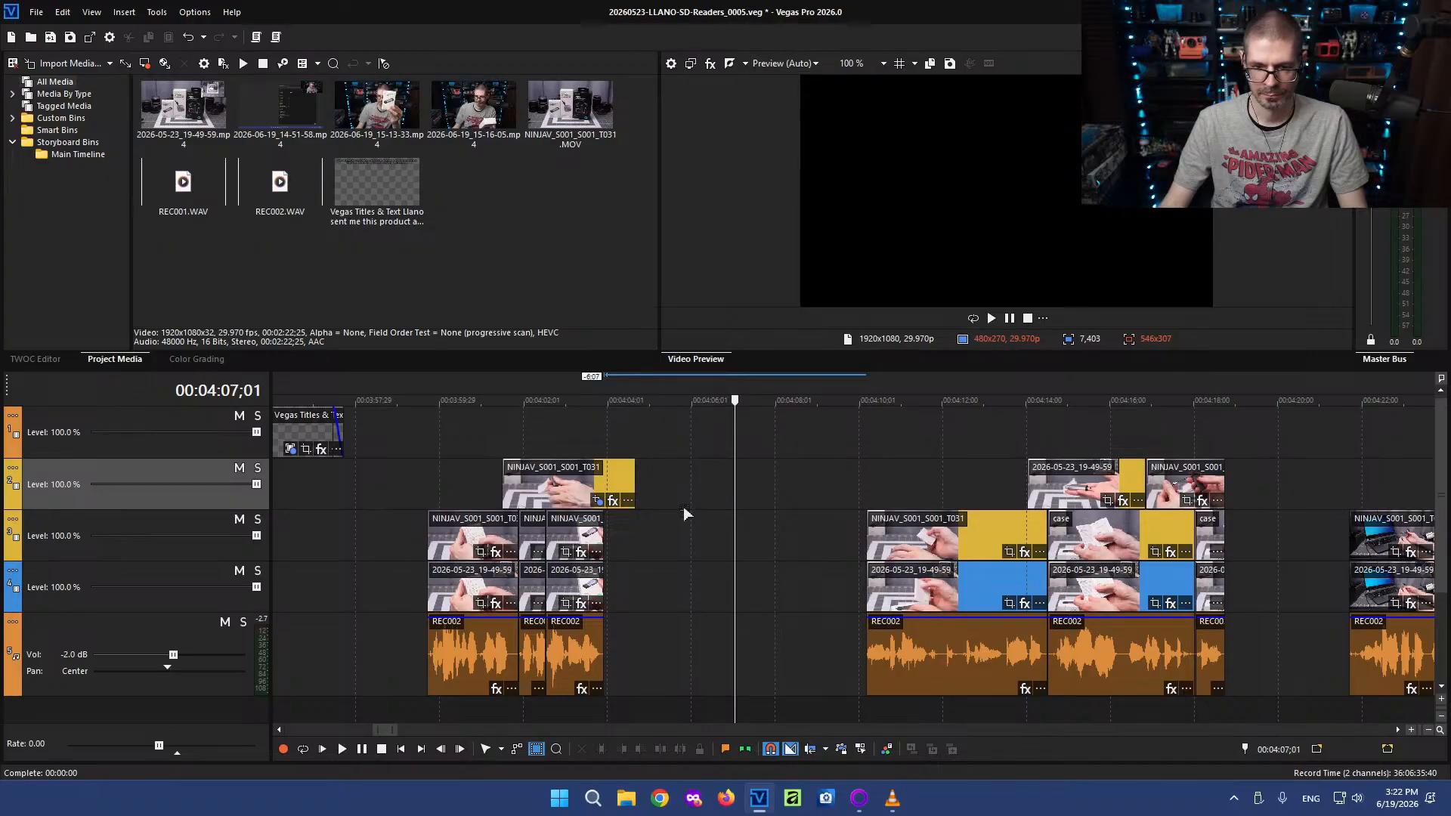
Trim the end of the overlay NINJAV_S001_S001_T031 clip near 00:04:04 to align with the end of the clips below it
scroll(684, 514, "left", 4)
left_click(786, 487)
scroll(785, 492, "up", 2)
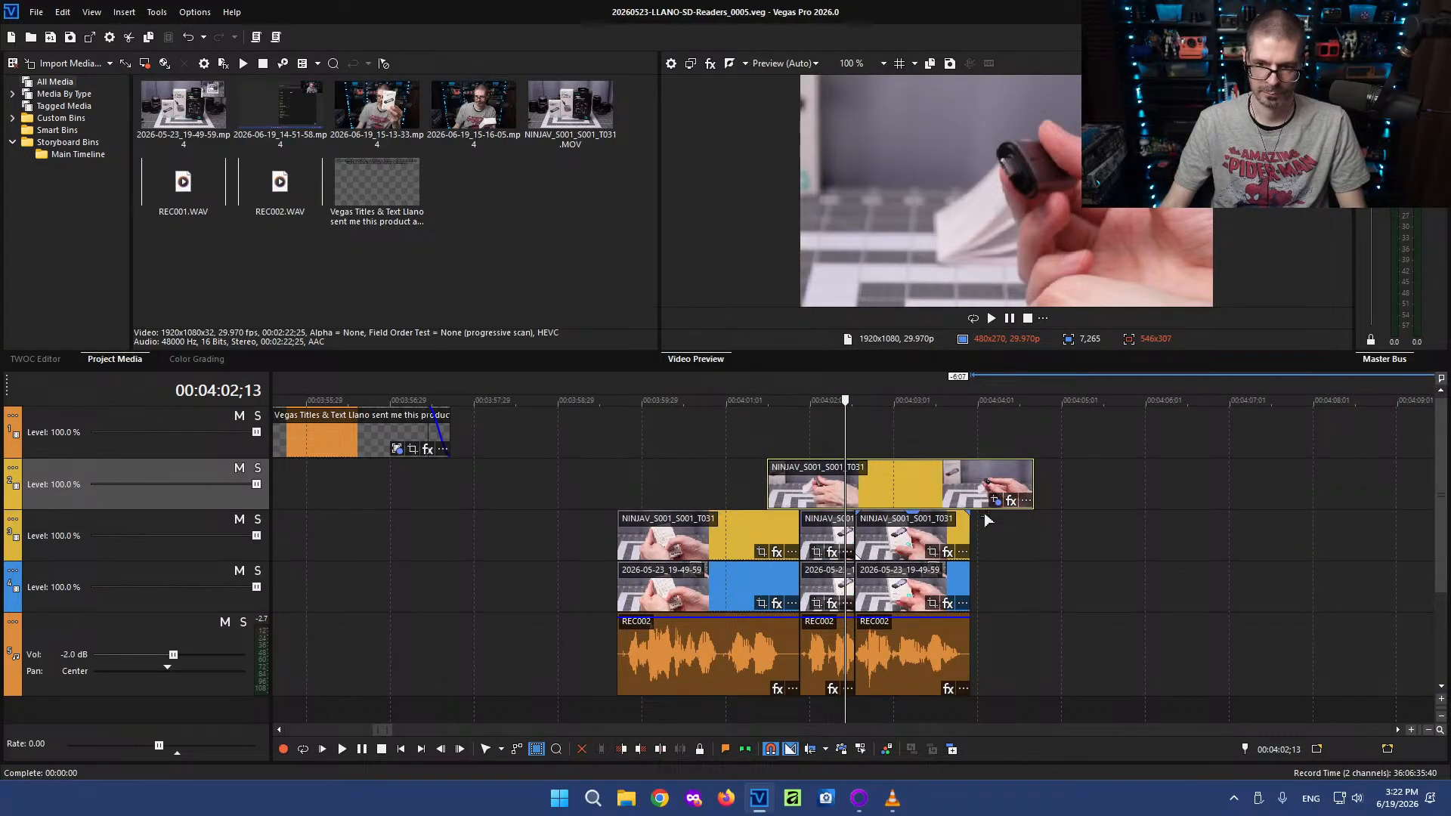
left_click(1005, 484)
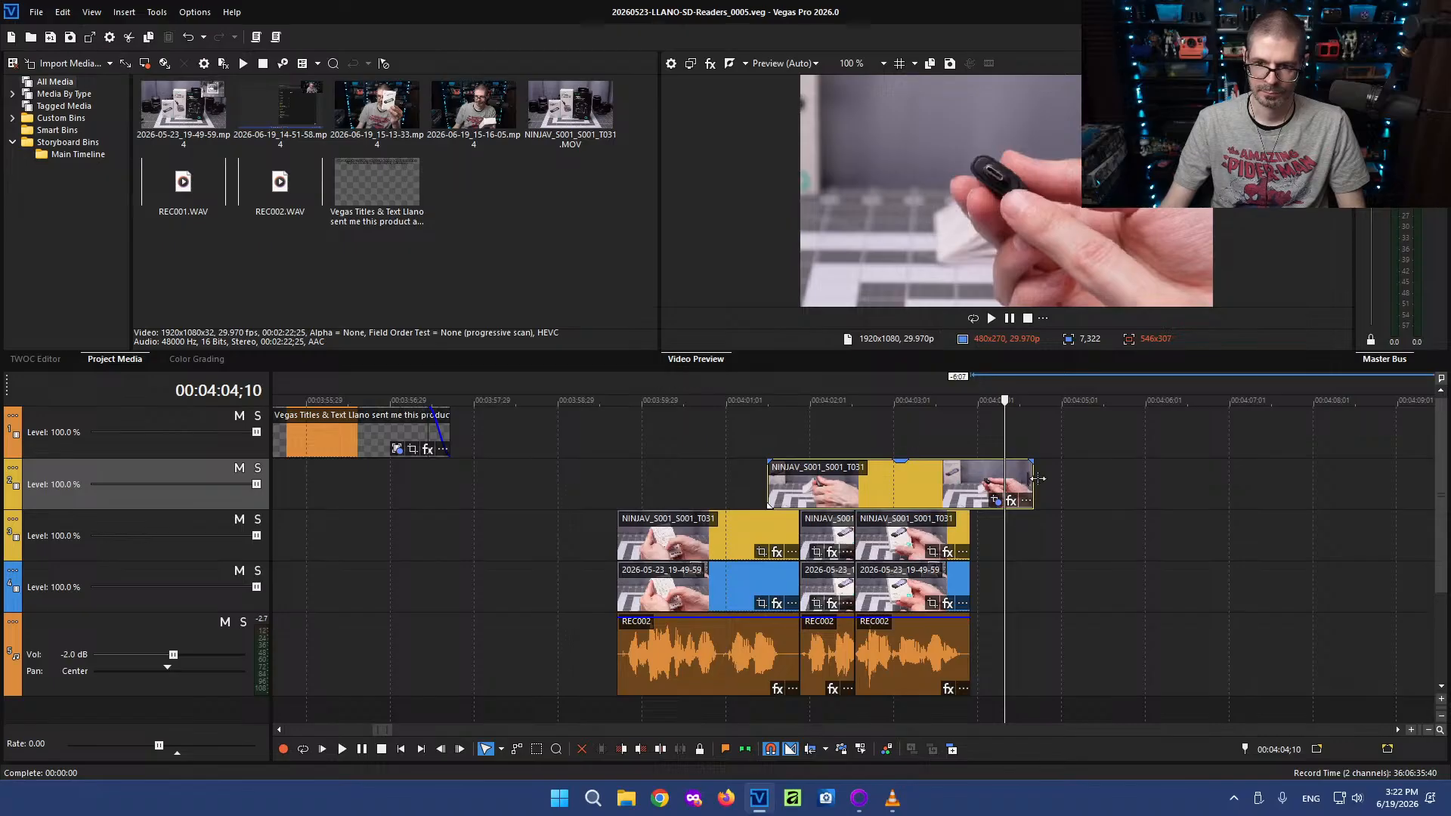
left_click_drag(1033, 479, 969, 478)
Cut the first close-up clip group near 00:04:00 from all its tracks and return to the end of the second opening take
key("d")
key("d")
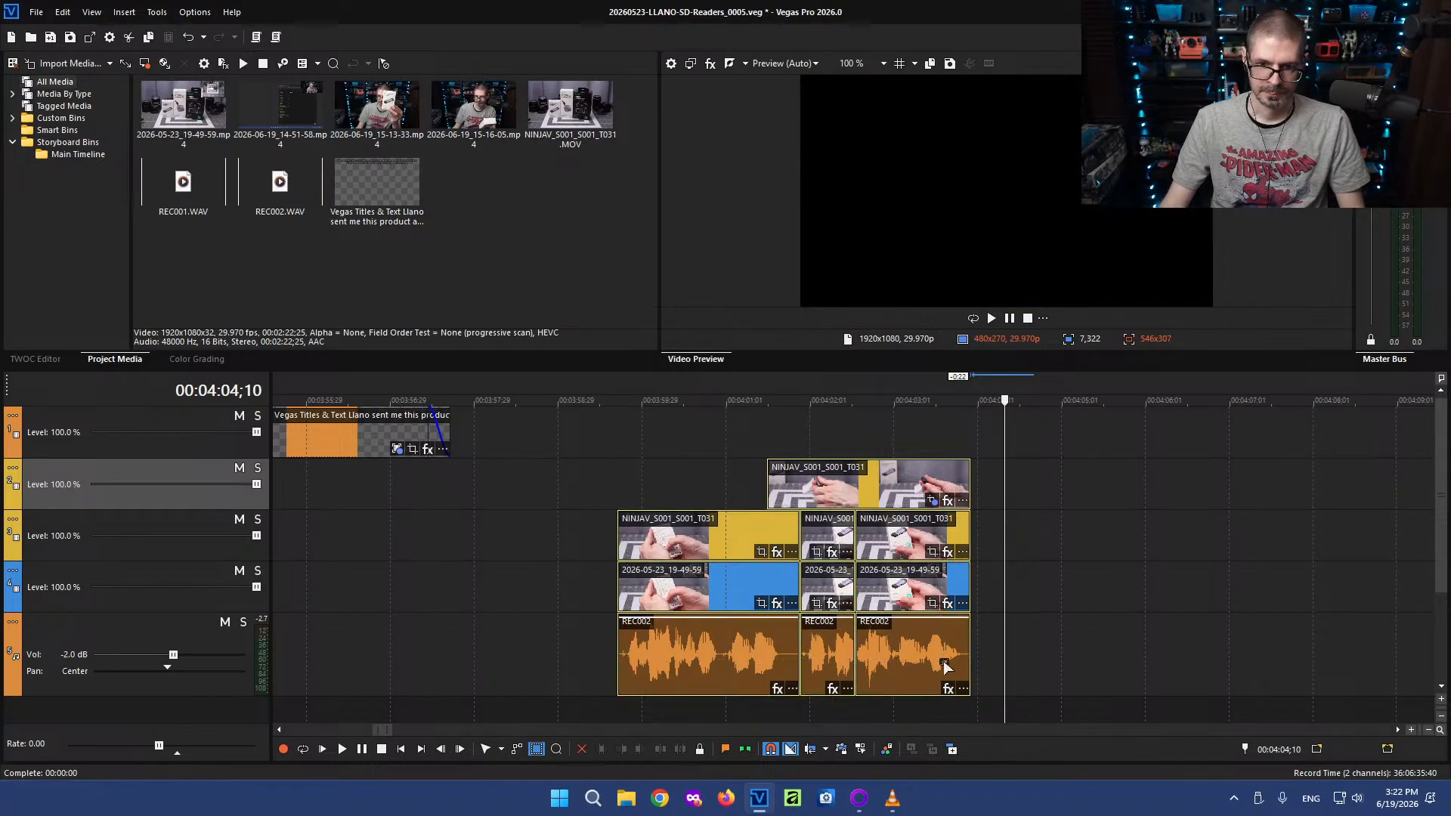
scroll(553, 682, "down", 8)
scroll(333, 532, "down", 3)
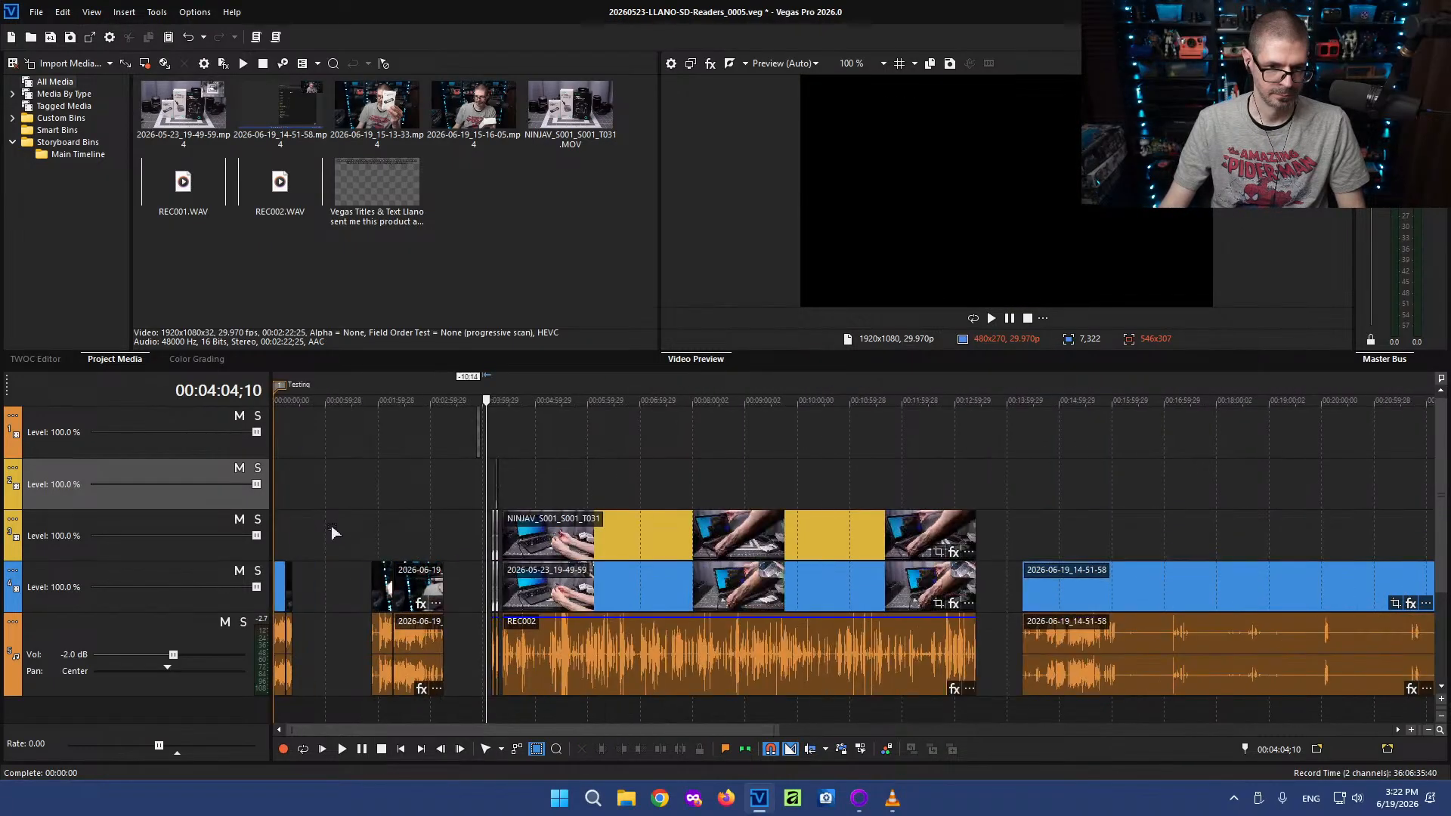
left_click(292, 528)
scroll(730, 550, "up", 8)
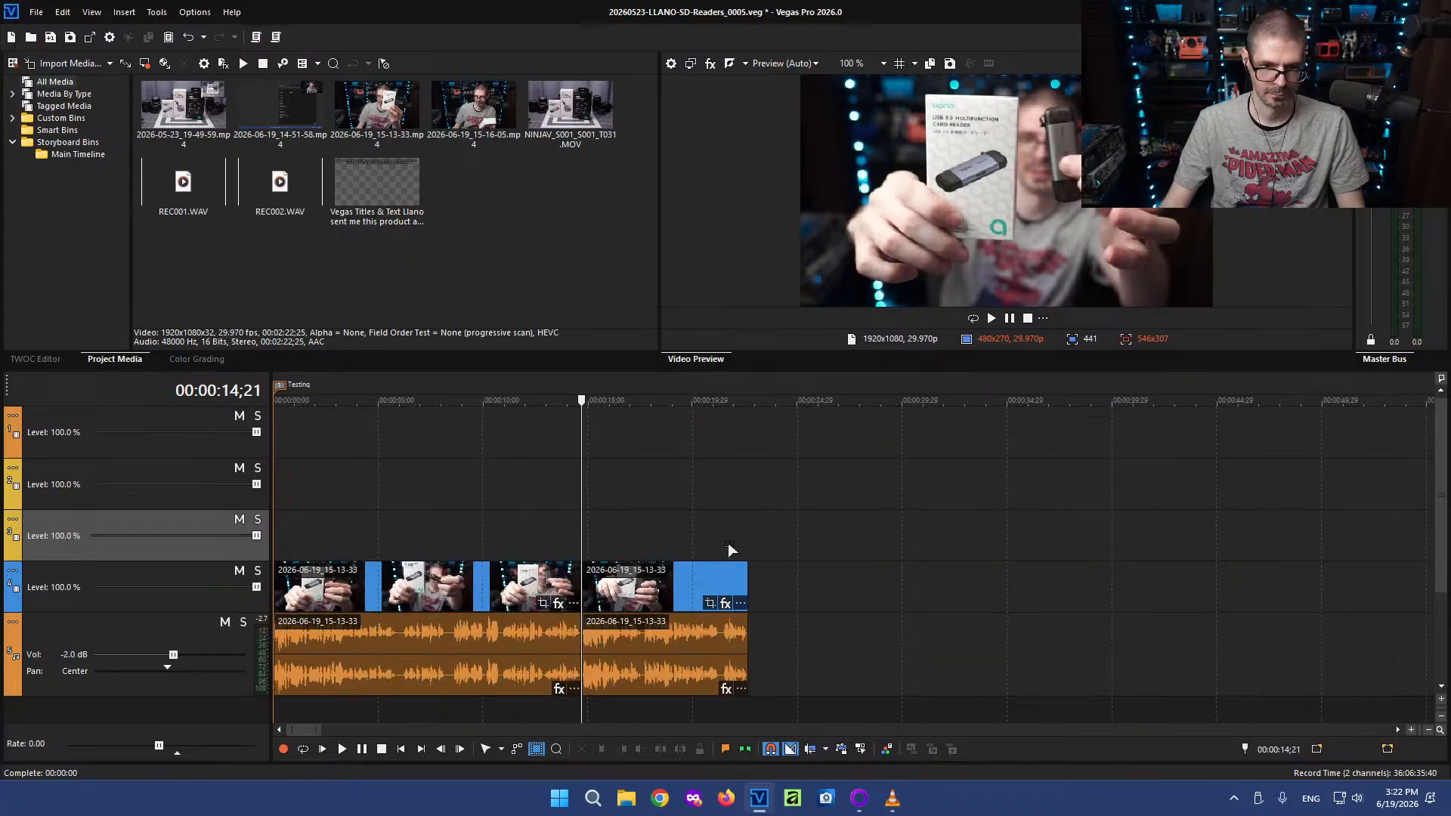
scroll(730, 550, "up", 3)
key("space")
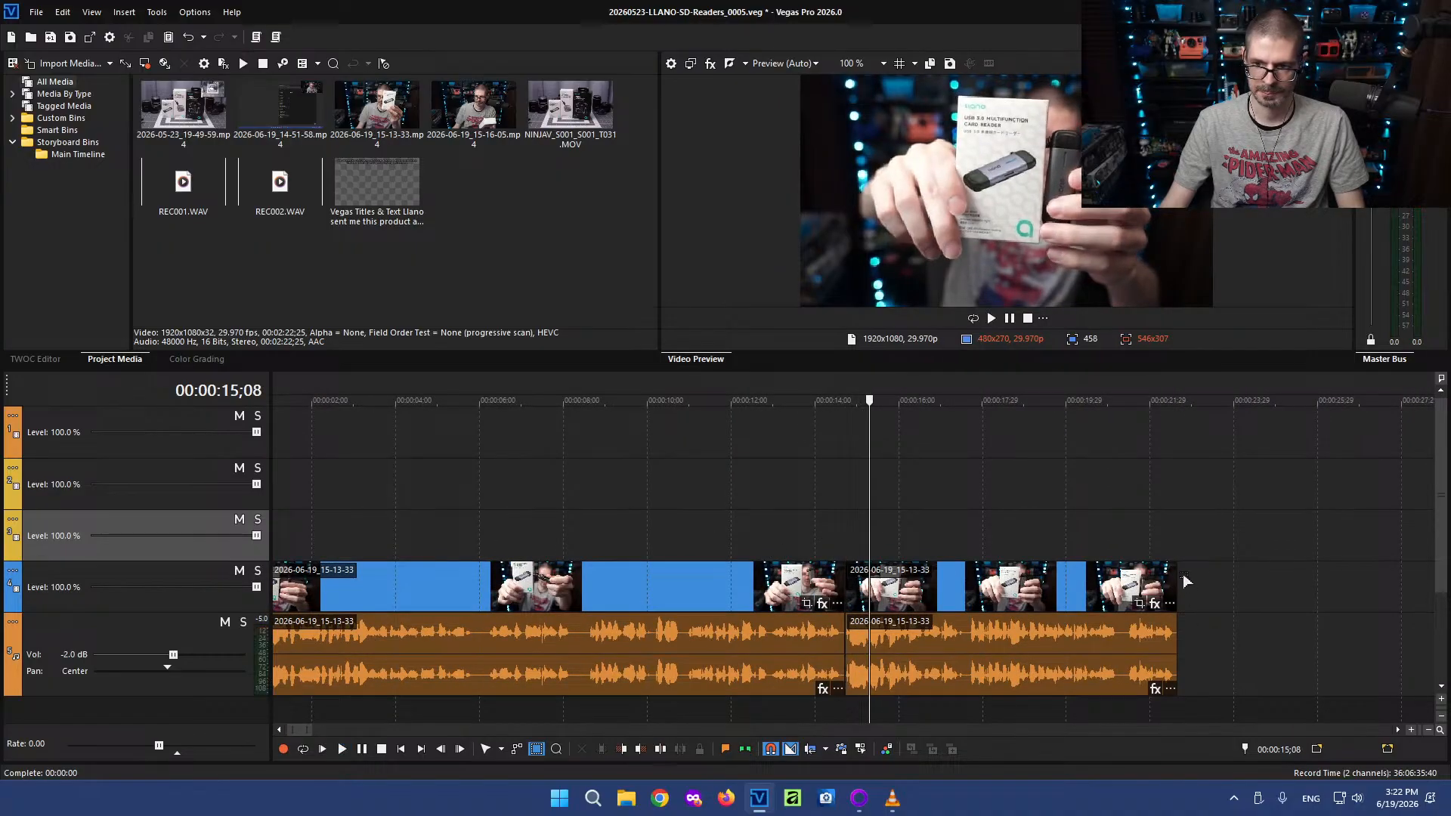
left_click(1183, 575)
key("ctrl+v")
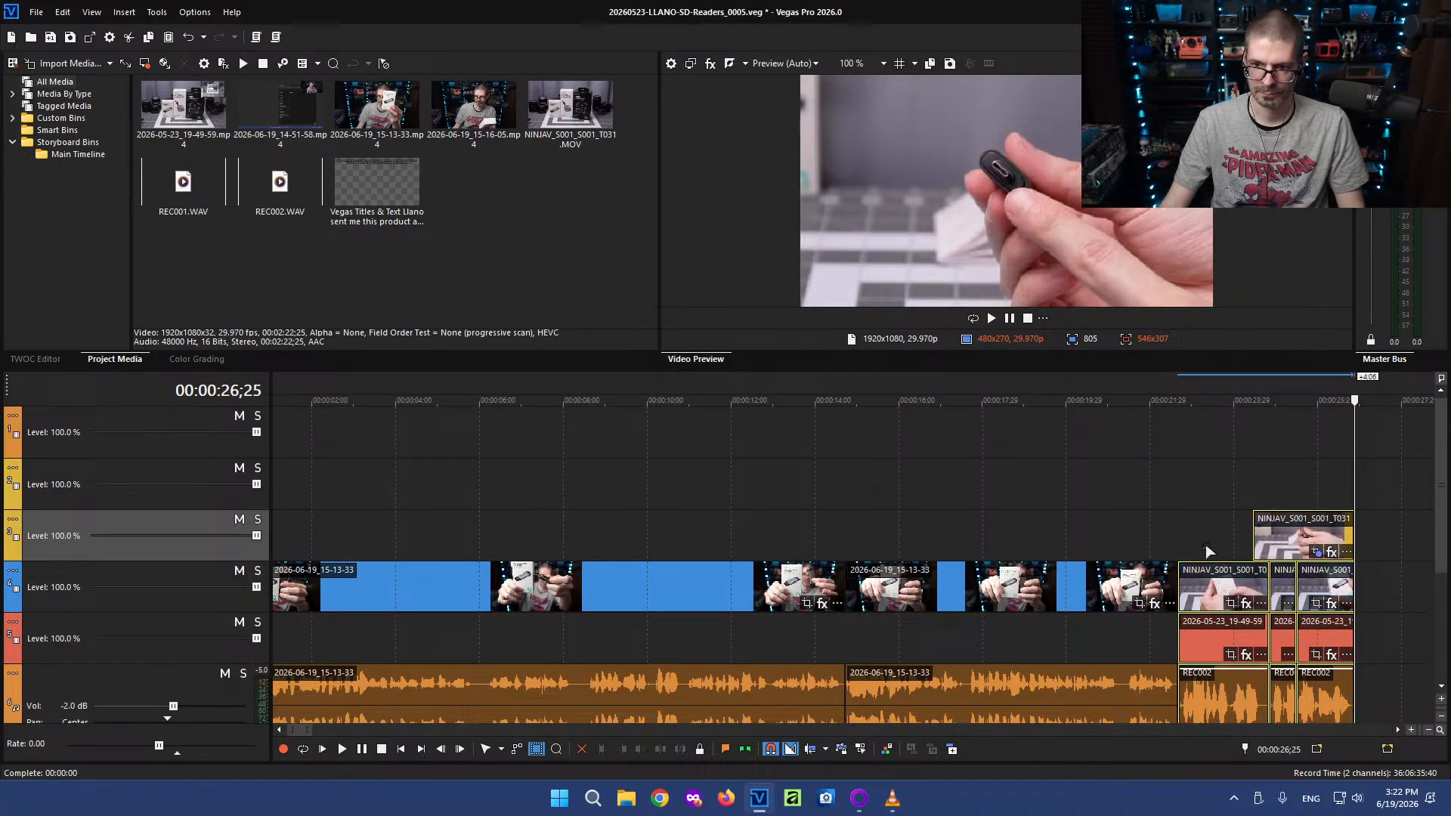
key("ctrl+z")
Paste the close-up clip group with its overlay on the second track and snap it against the end of the second opening take
left_click(1191, 483)
key("ctrl+v")
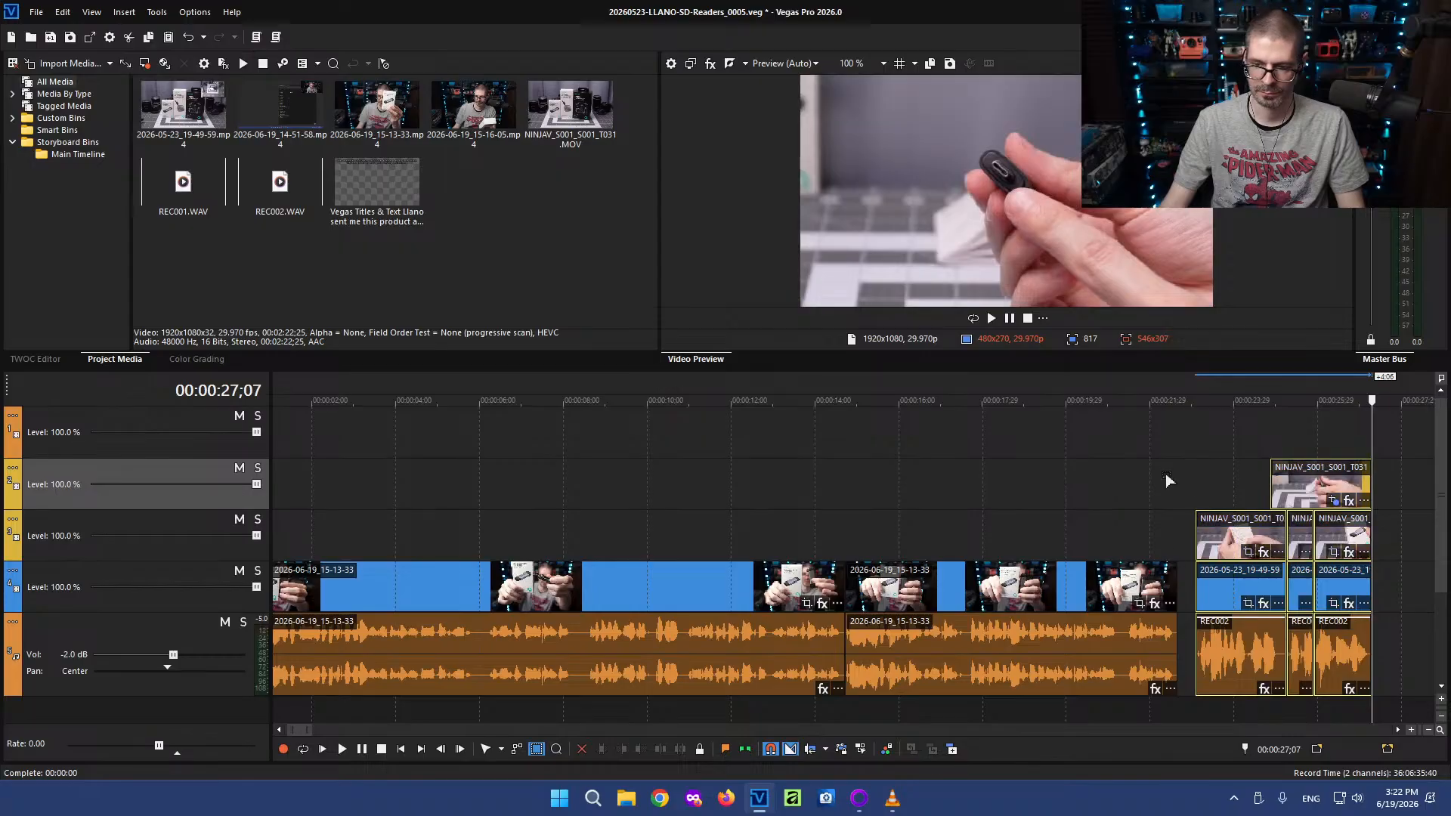
scroll(1140, 524, "up", 3)
left_click_drag(618, 647, 583, 645)
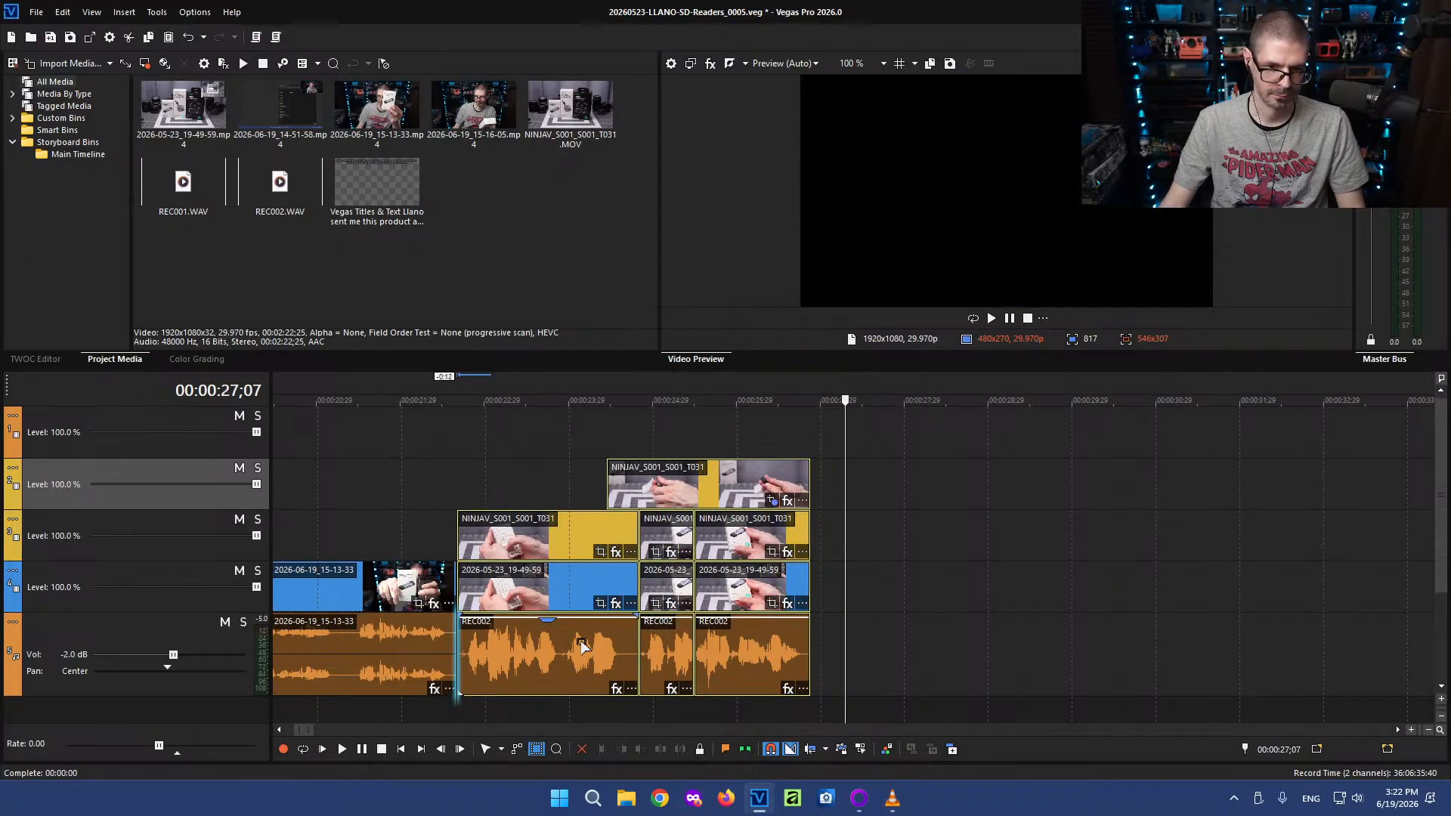
Set the audio channels of the two opening 2026-06-19_15-13-33 takes to Left Only
left_click(402, 669)
scroll(402, 669, "down", 5)
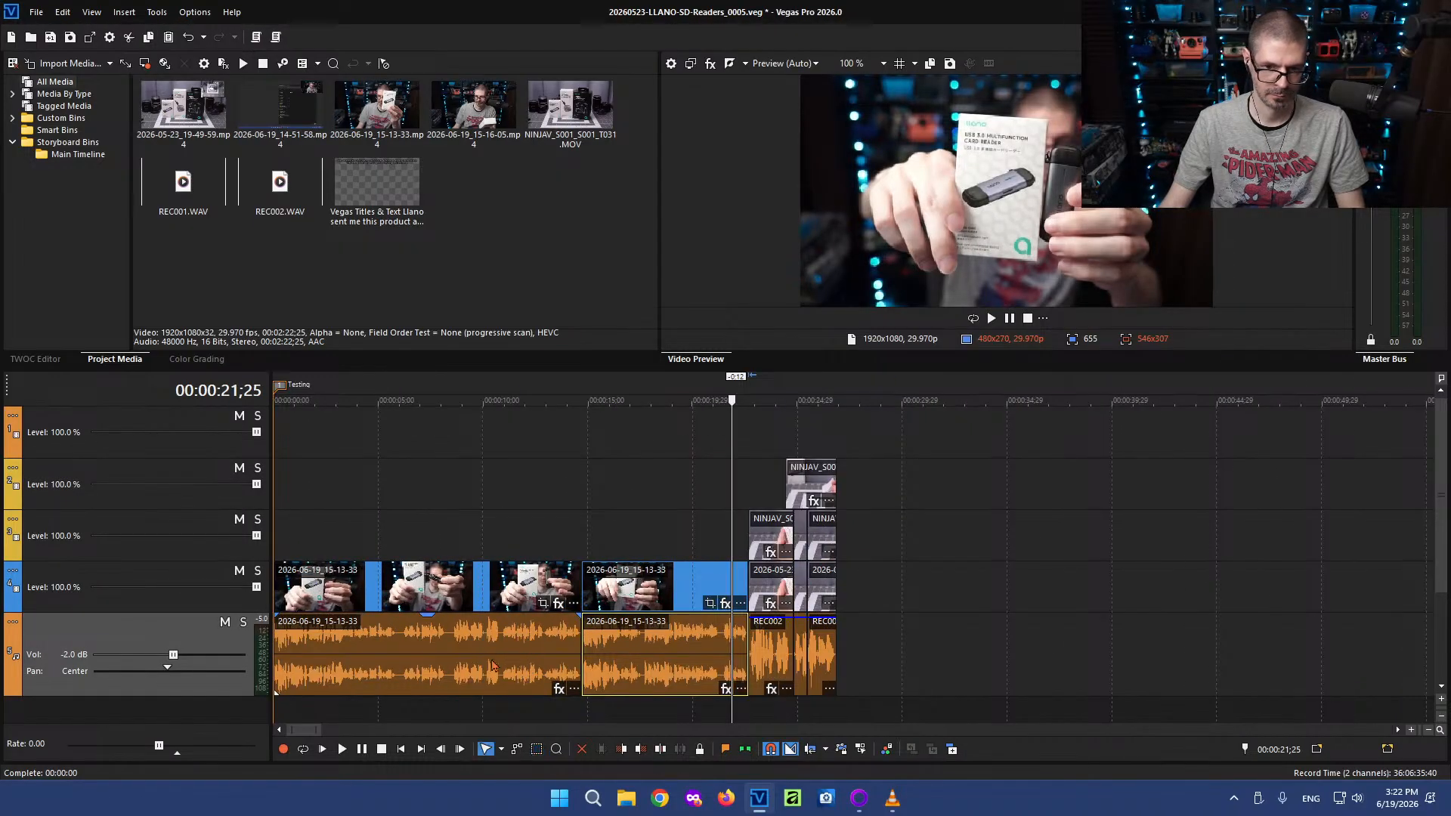
left_click_drag(676, 715, 453, 640)
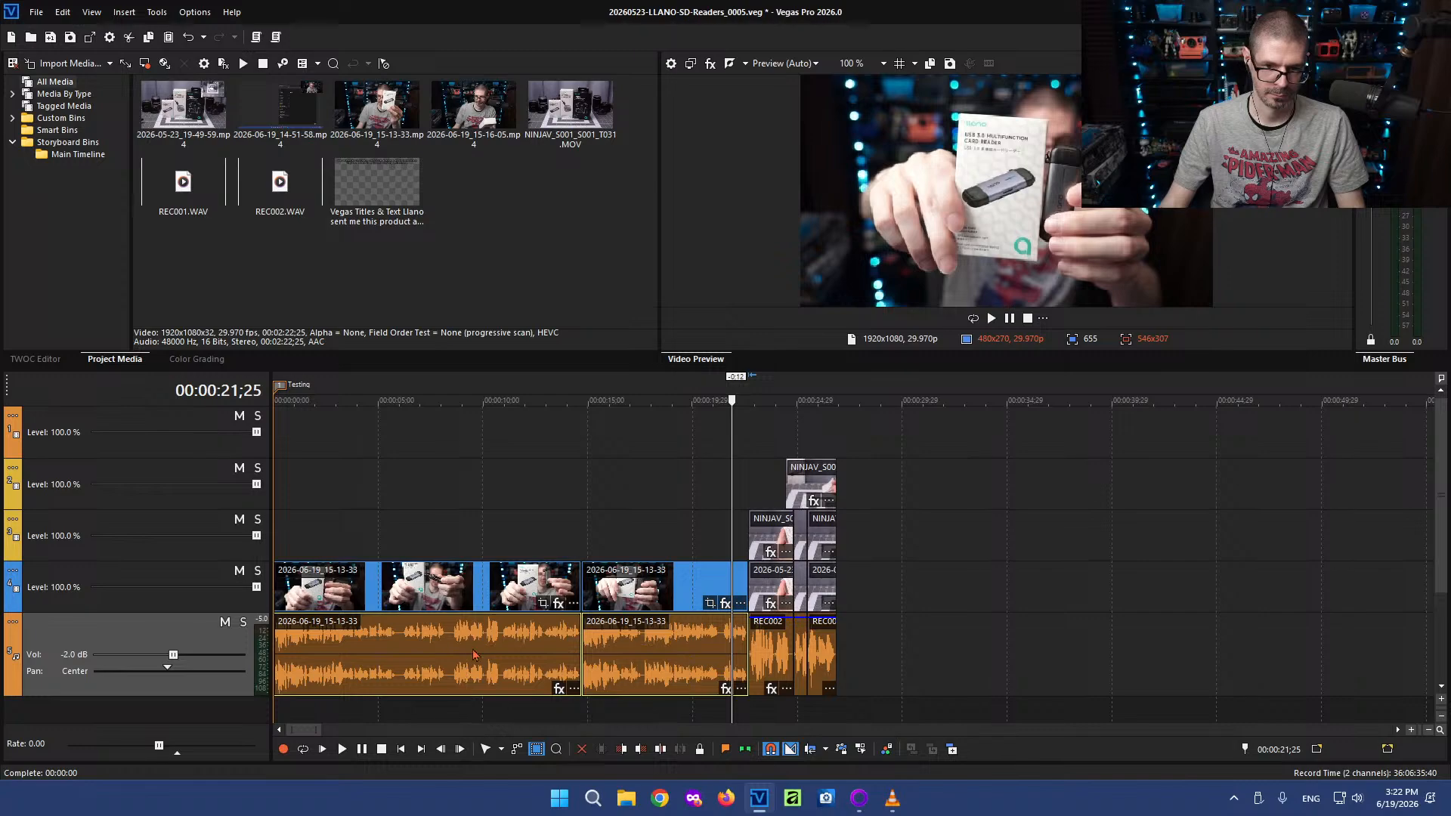
right_click(475, 654)
mouse_move(650, 695)
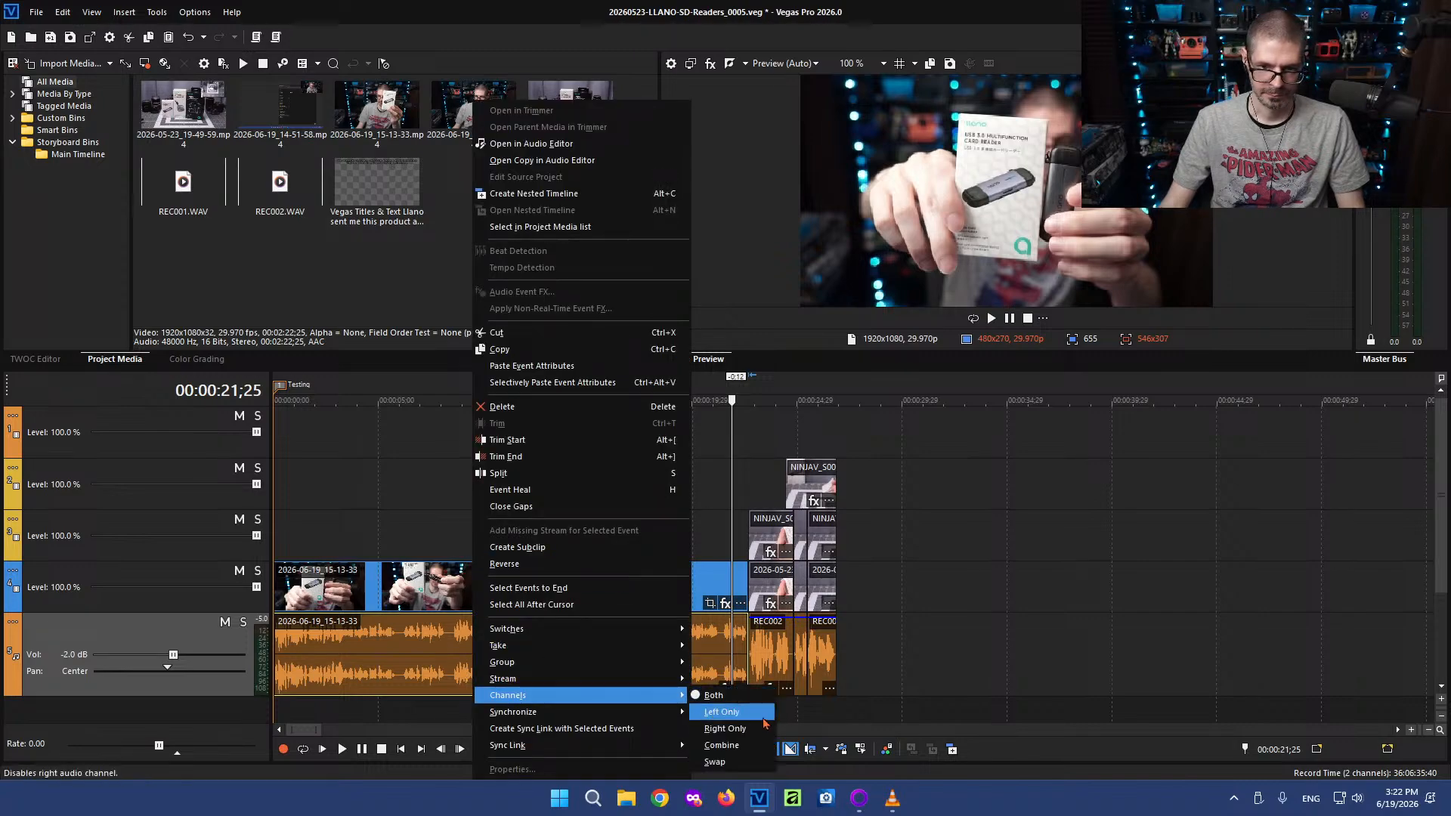
left_click(763, 717)
Play back the transition from the second opening take through the pasted close-up clips
left_click(640, 502)
left_click(729, 538)
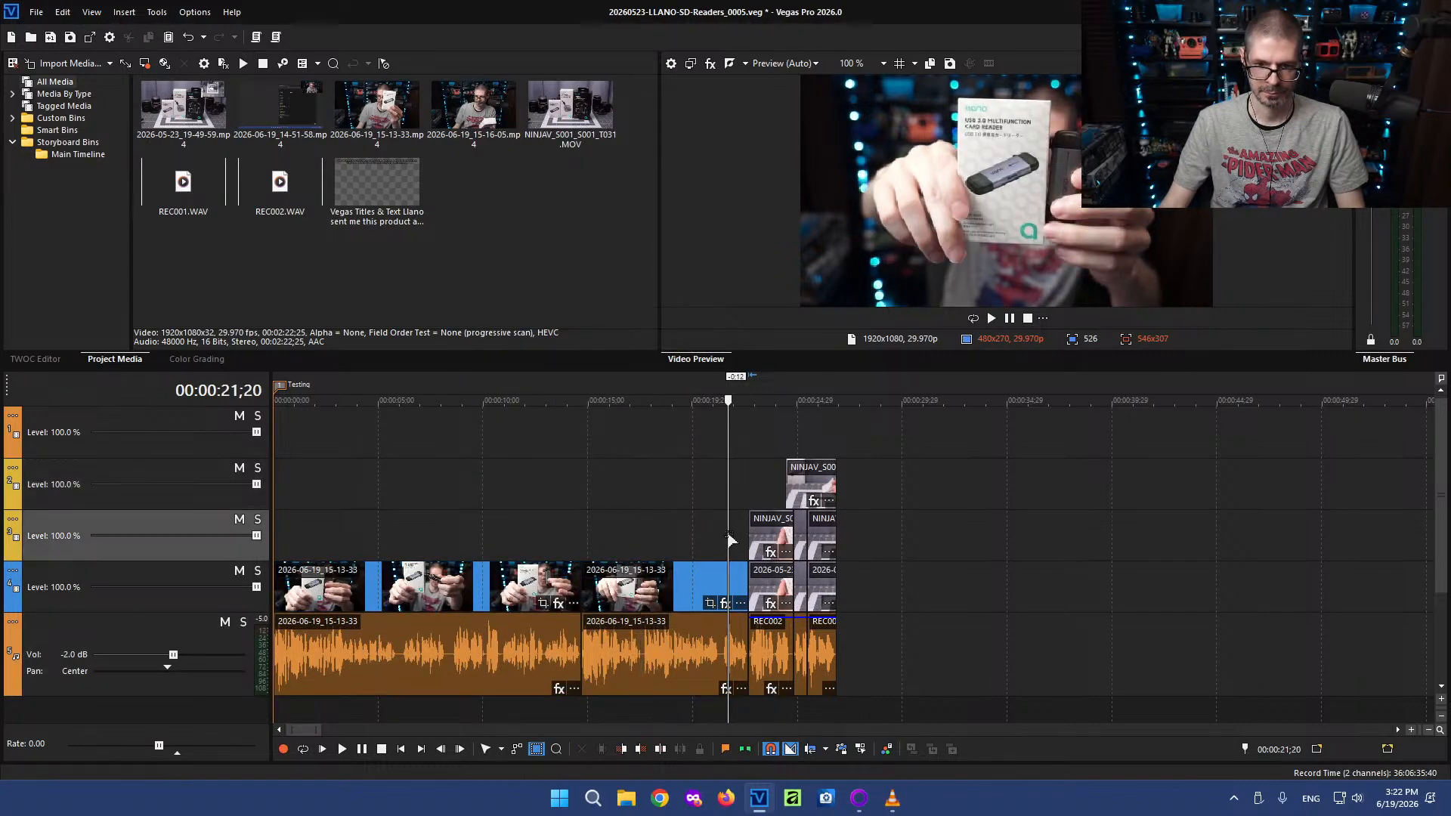
key("l")
key("l")
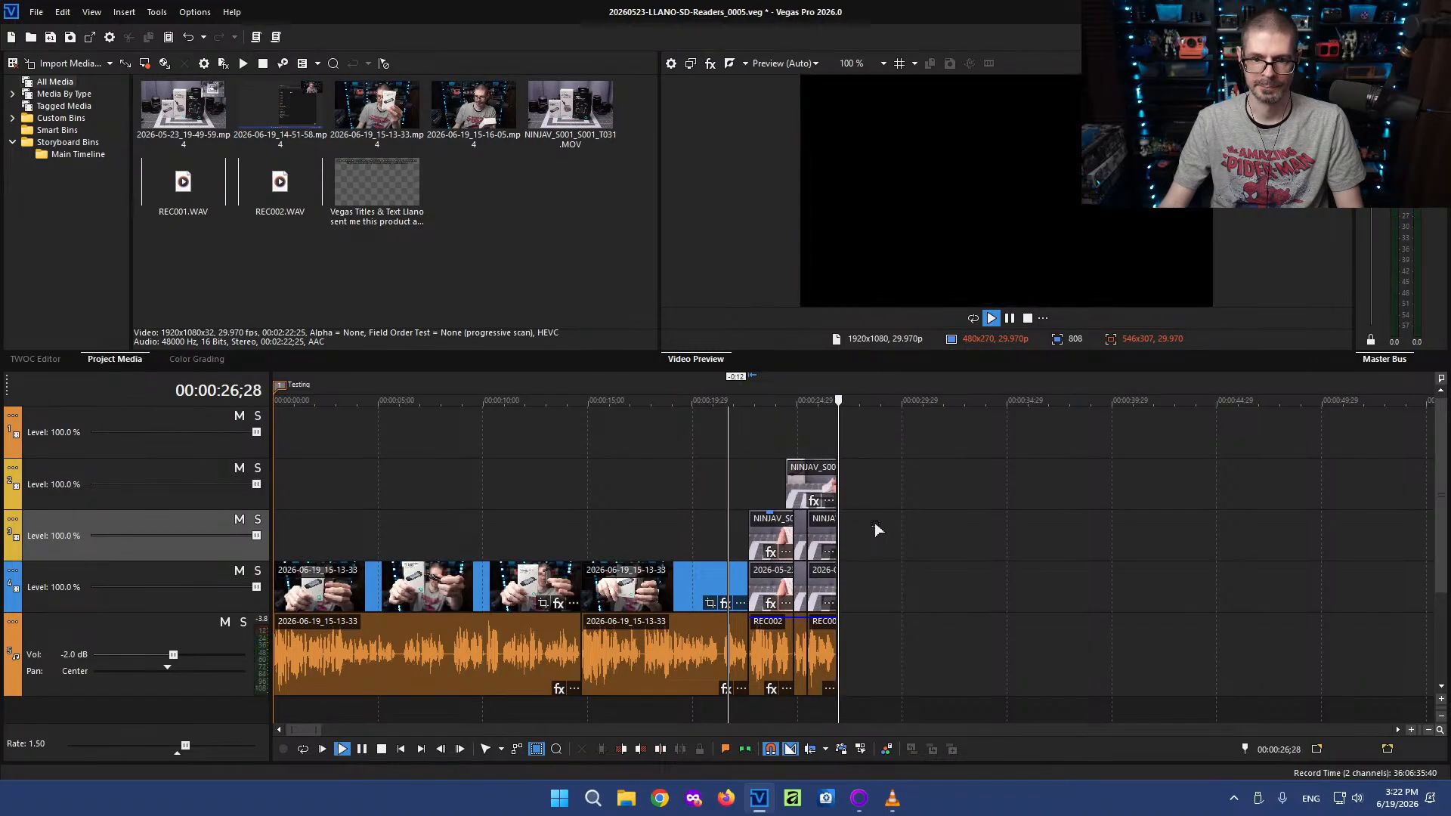
key("k")
scroll(914, 544, "down", 5)
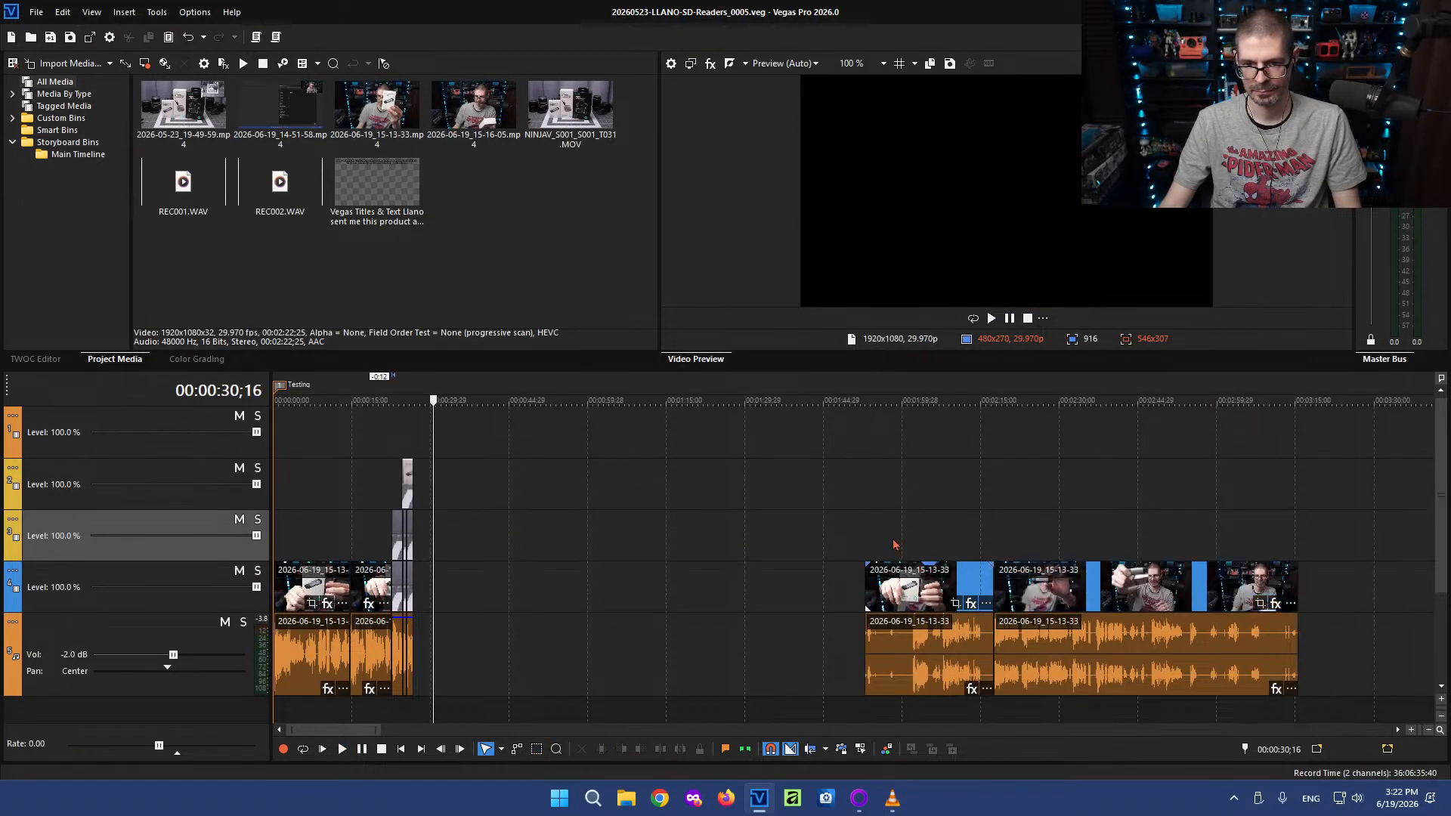
Delete the leftover 2026-06-19_15-13-33 take near 00:02:00 and cut the remaining take that follows it
left_click(942, 588)
scroll(944, 589, "down", 2)
scroll(650, 579, "up", 4)
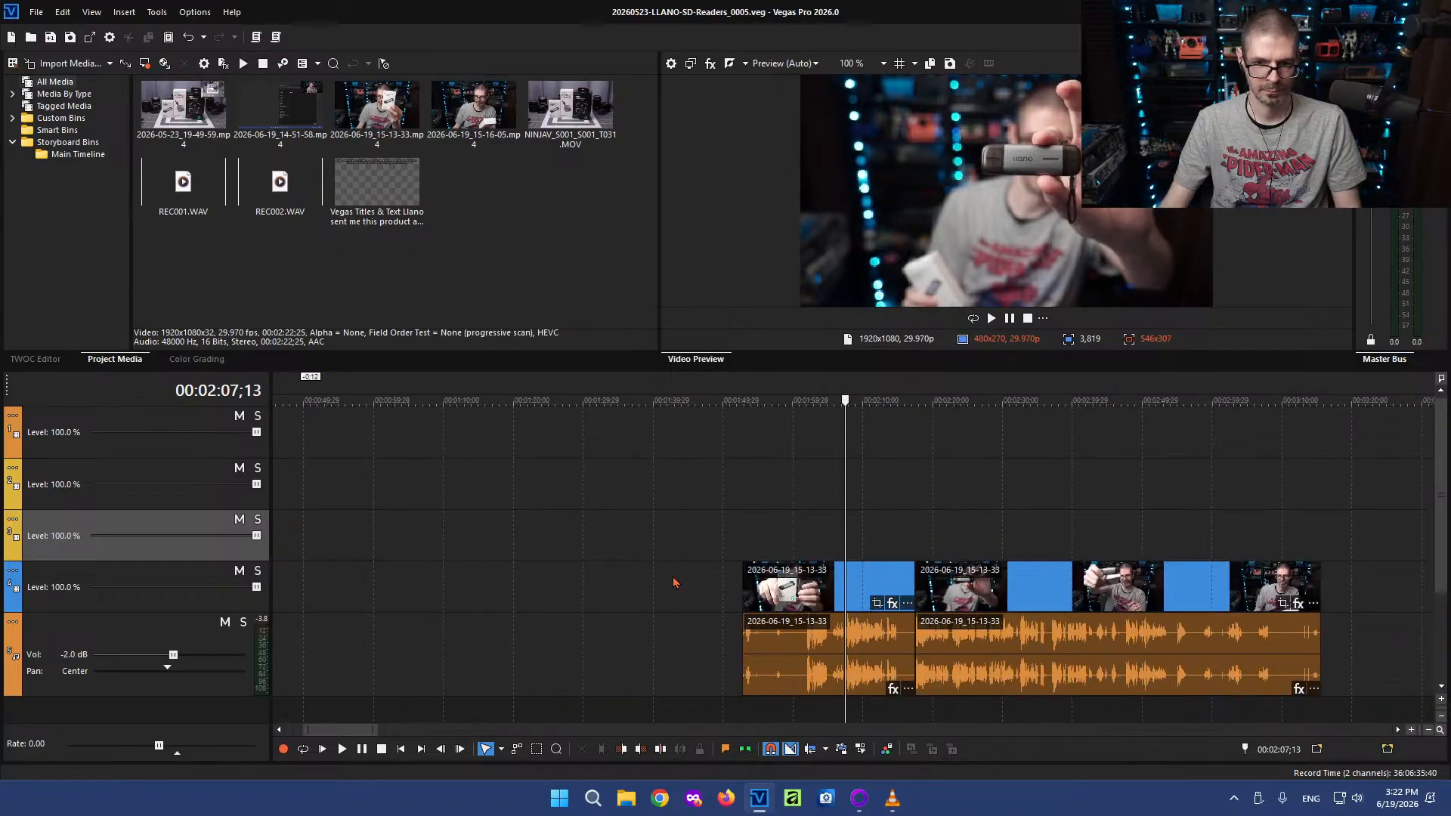
key("l")
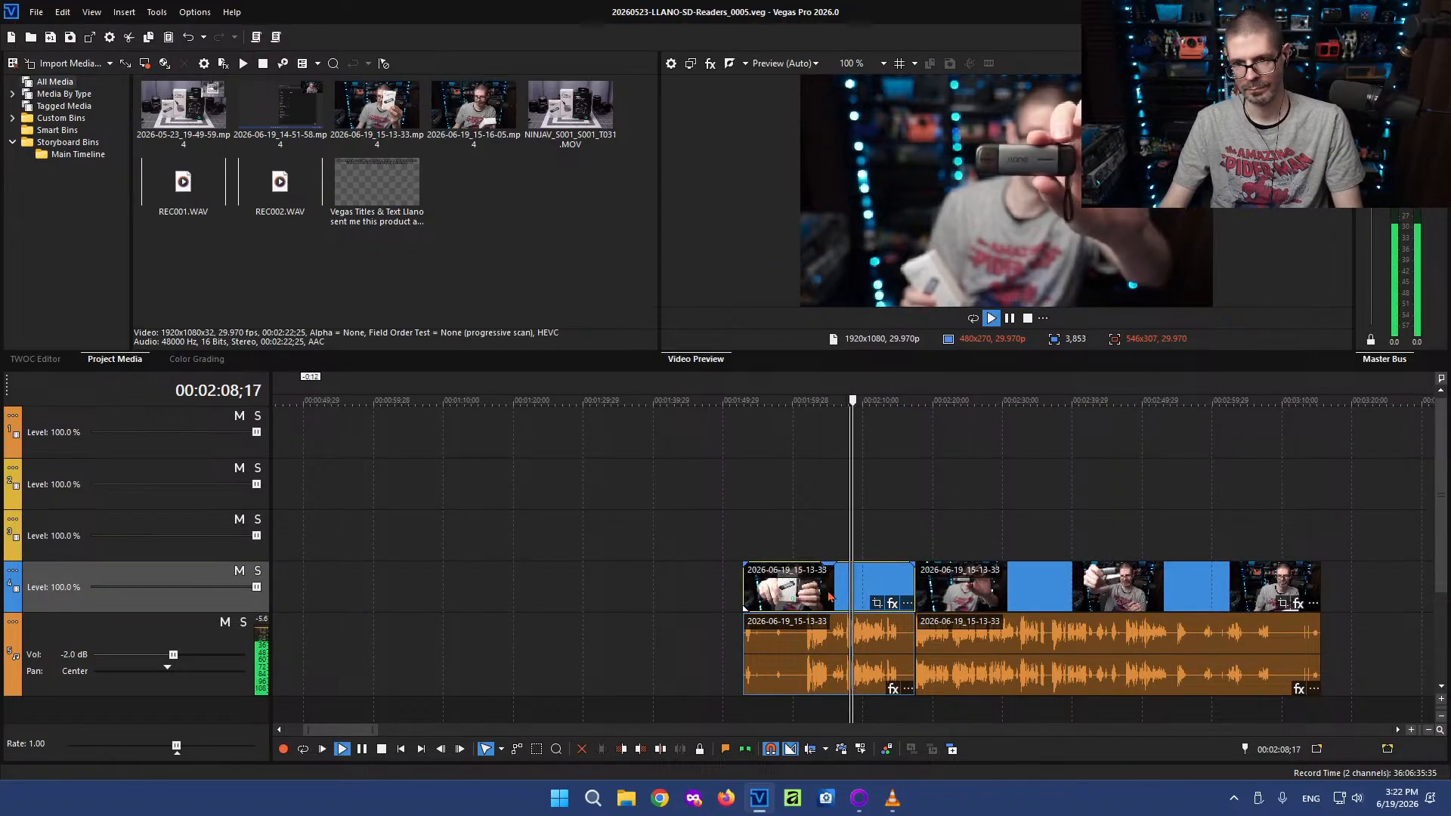
key("Right")
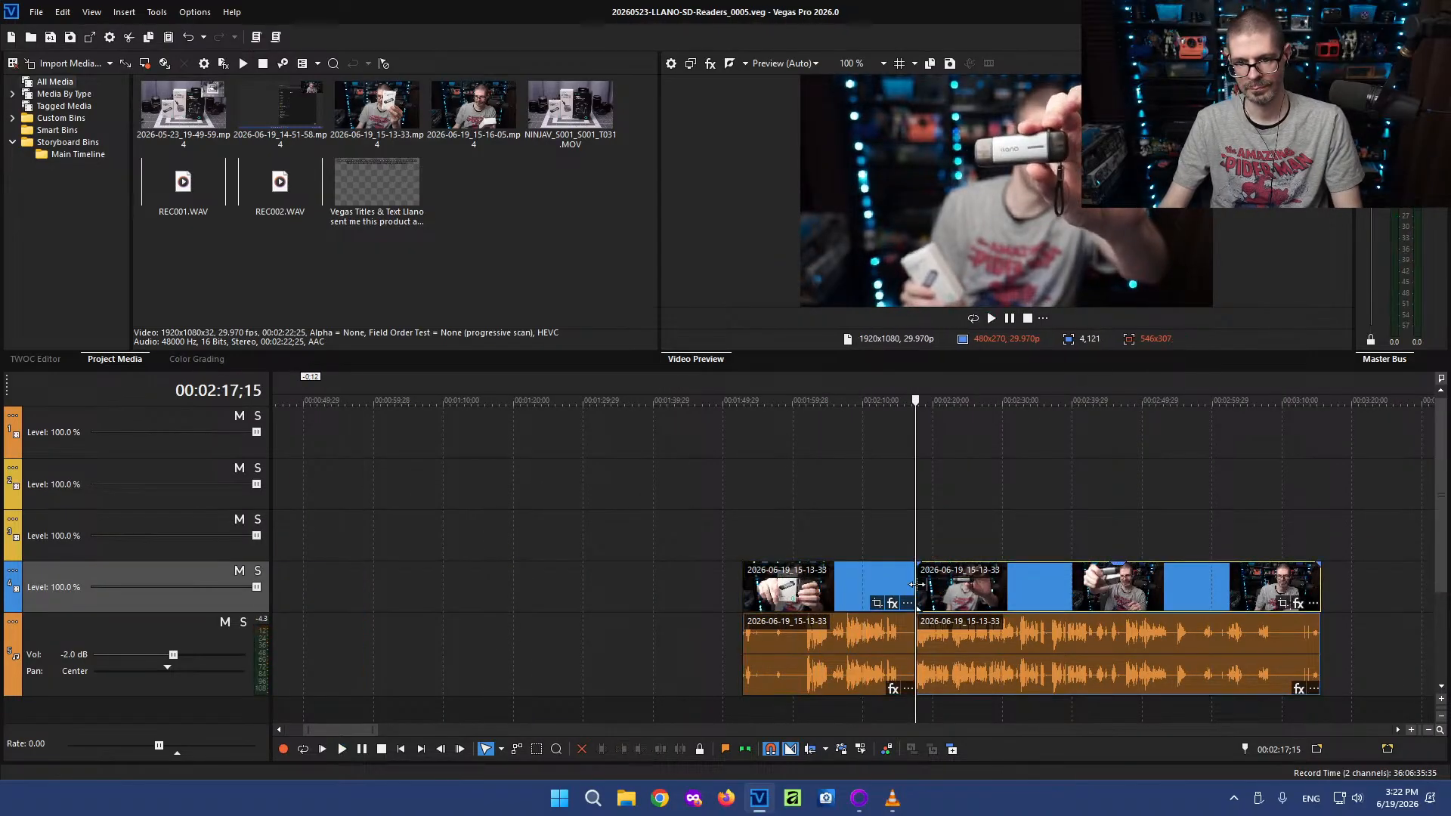
double_click(864, 597)
key("Delete")
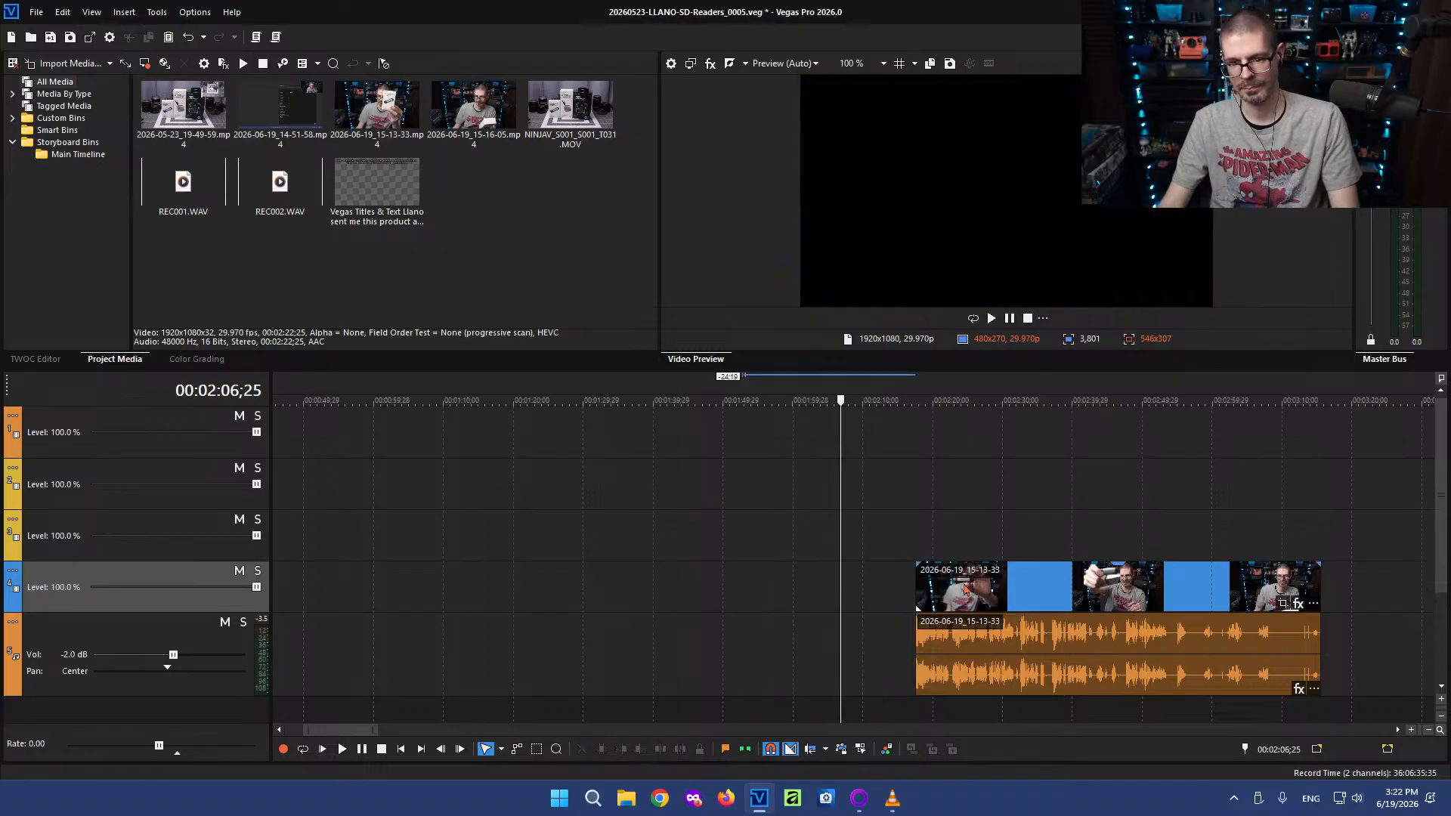
key("Delete")
scroll(767, 580, "down", 10)
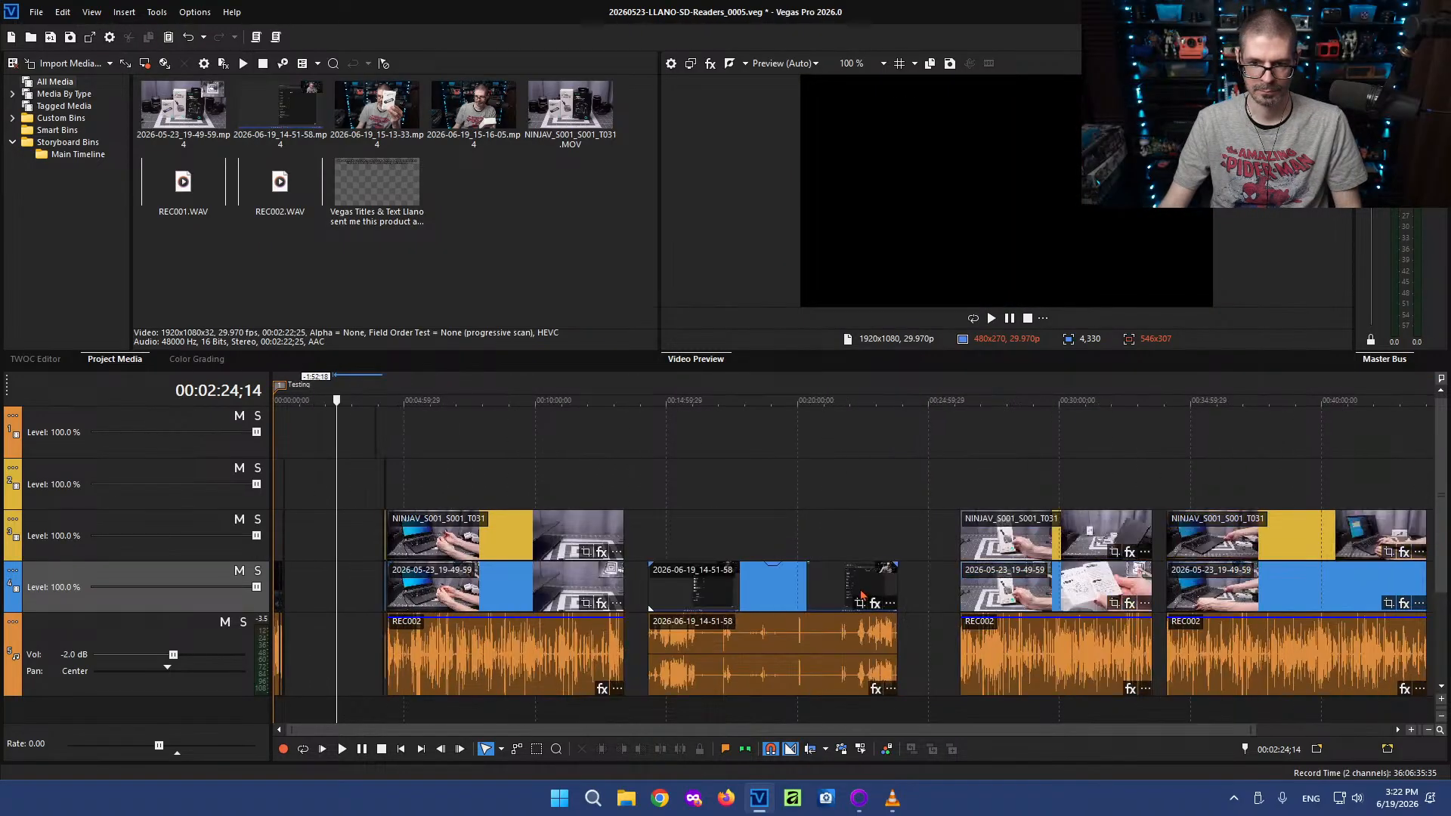
Ripple-move the clip group after the 2026-06-19_14-51-58 recording to about 00:42:00, opening a large gap
left_click(767, 580)
left_click(1058, 601)
scroll(1065, 606, "down", 1)
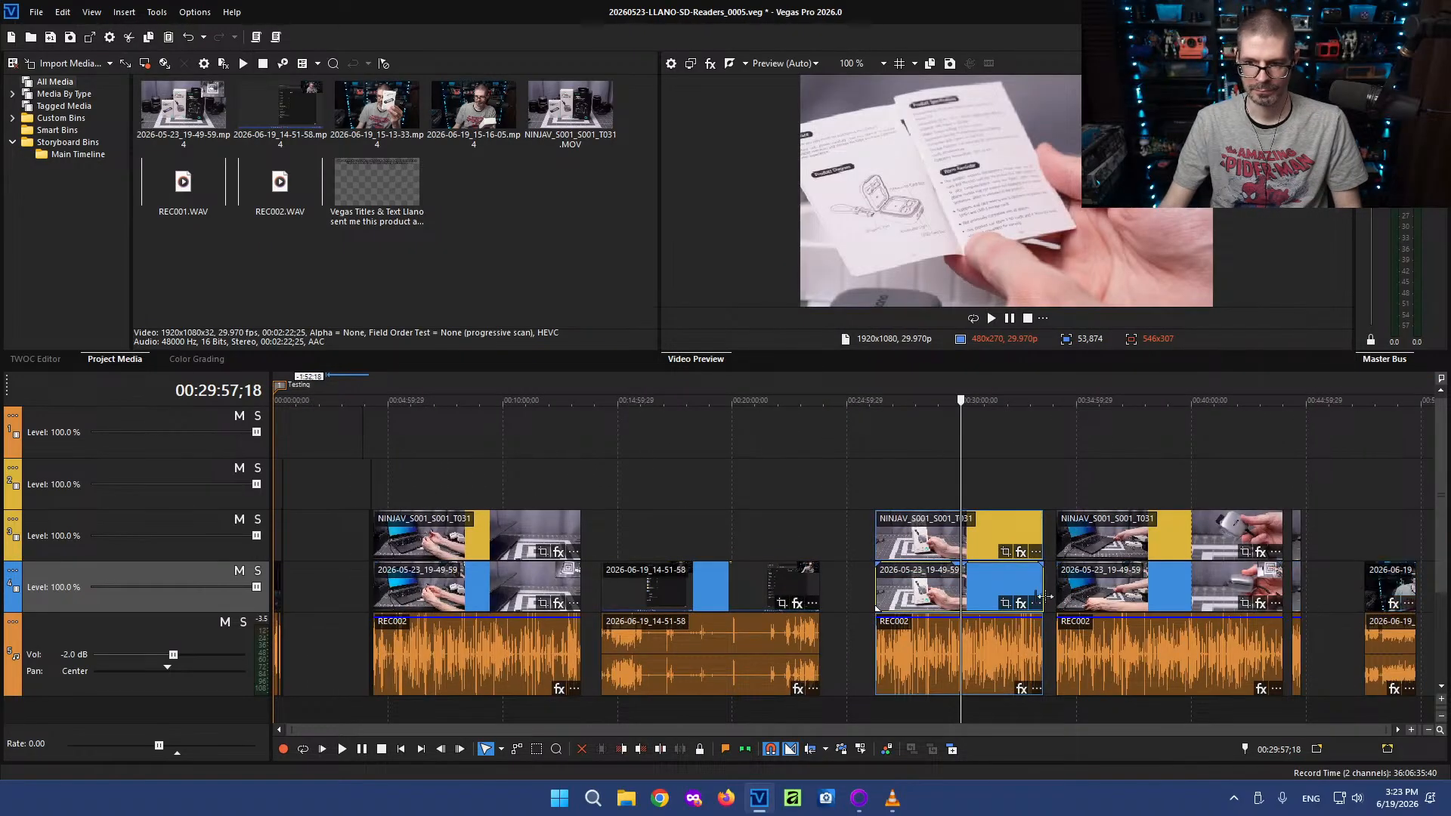
left_click(913, 580)
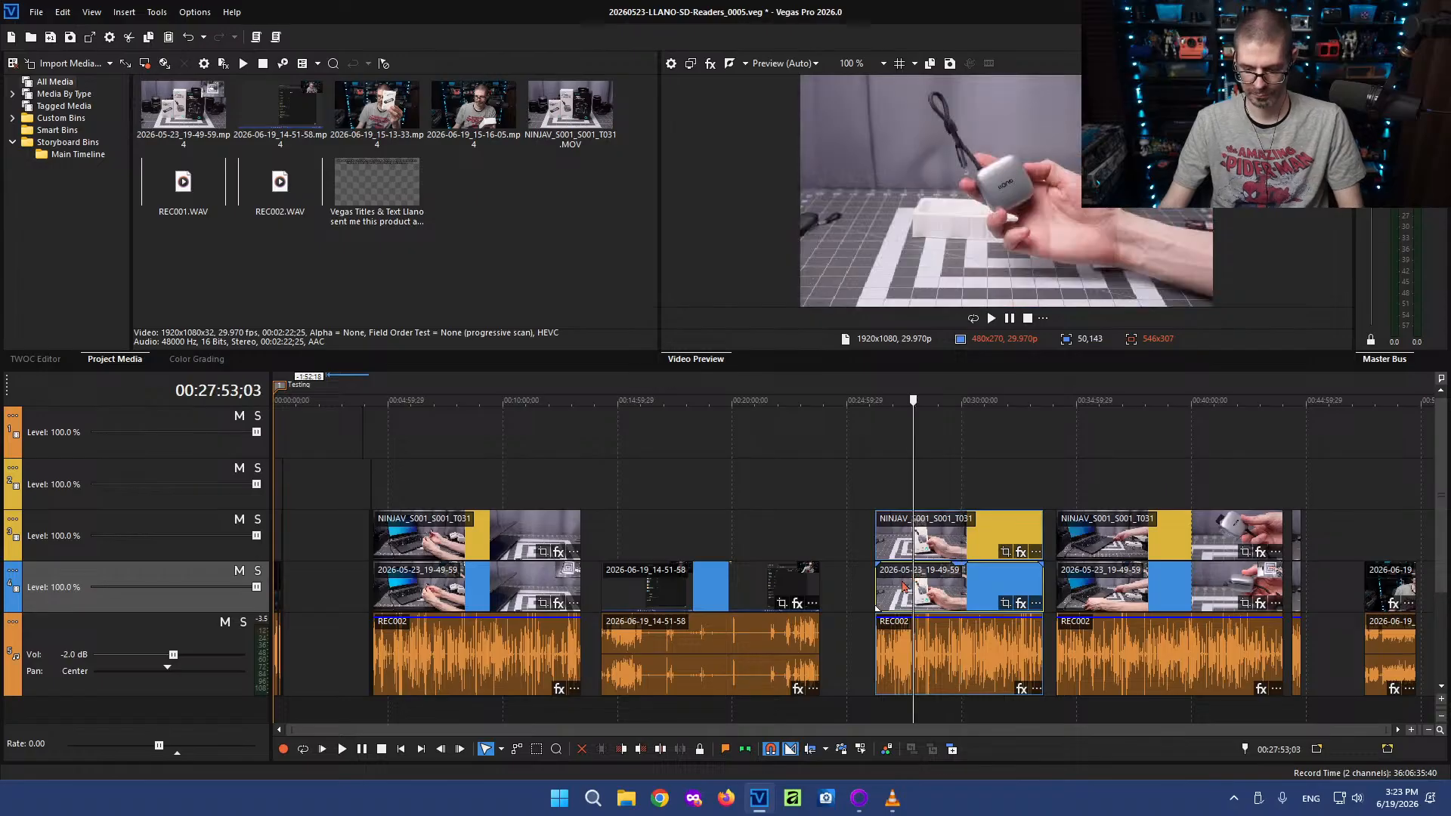
left_click_drag(877, 606, 1218, 594)
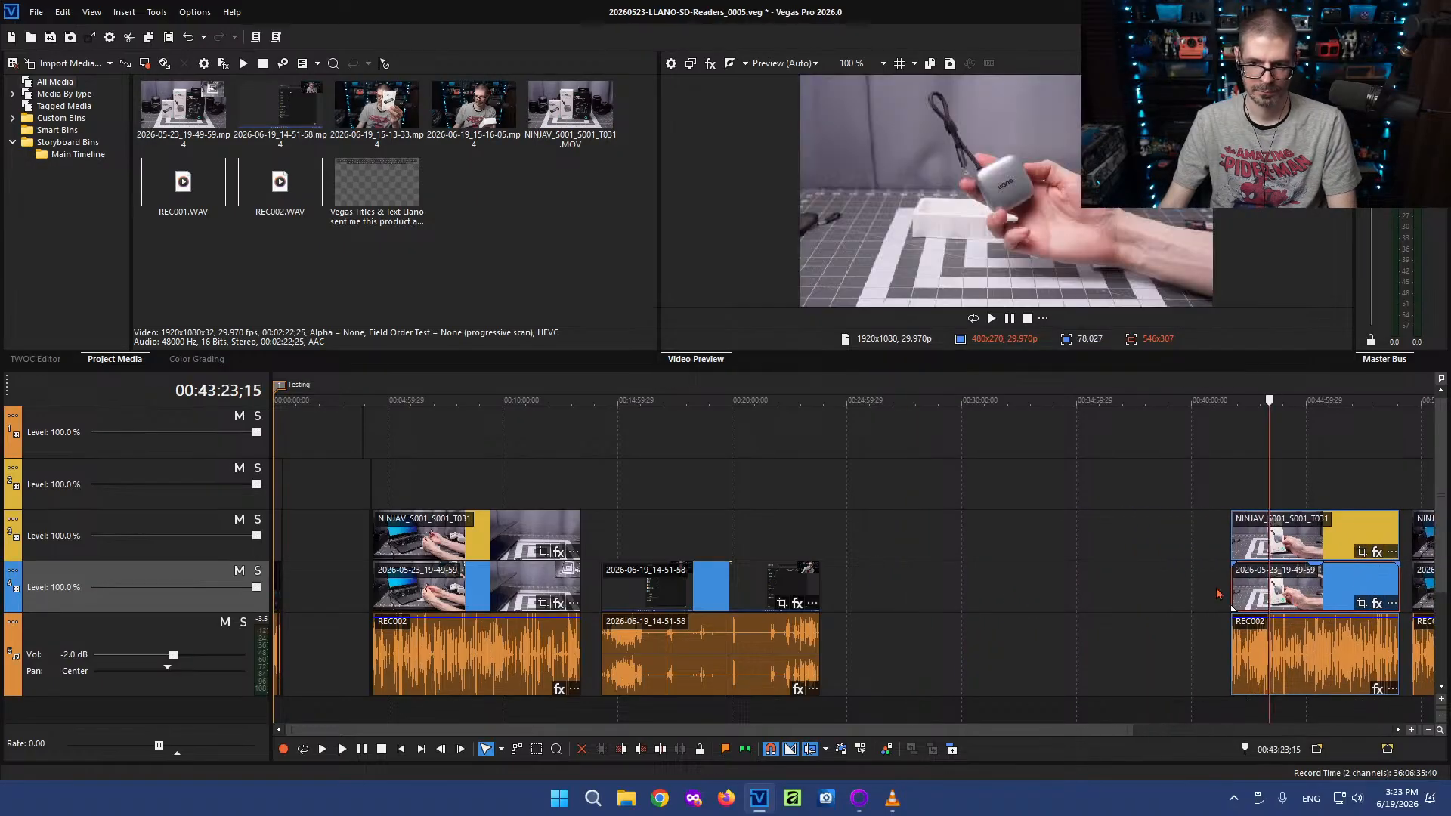
Paste the cut talking-head take near 00:25:00, just after the 2026-06-19_14-51-58 recording
left_click(839, 572)
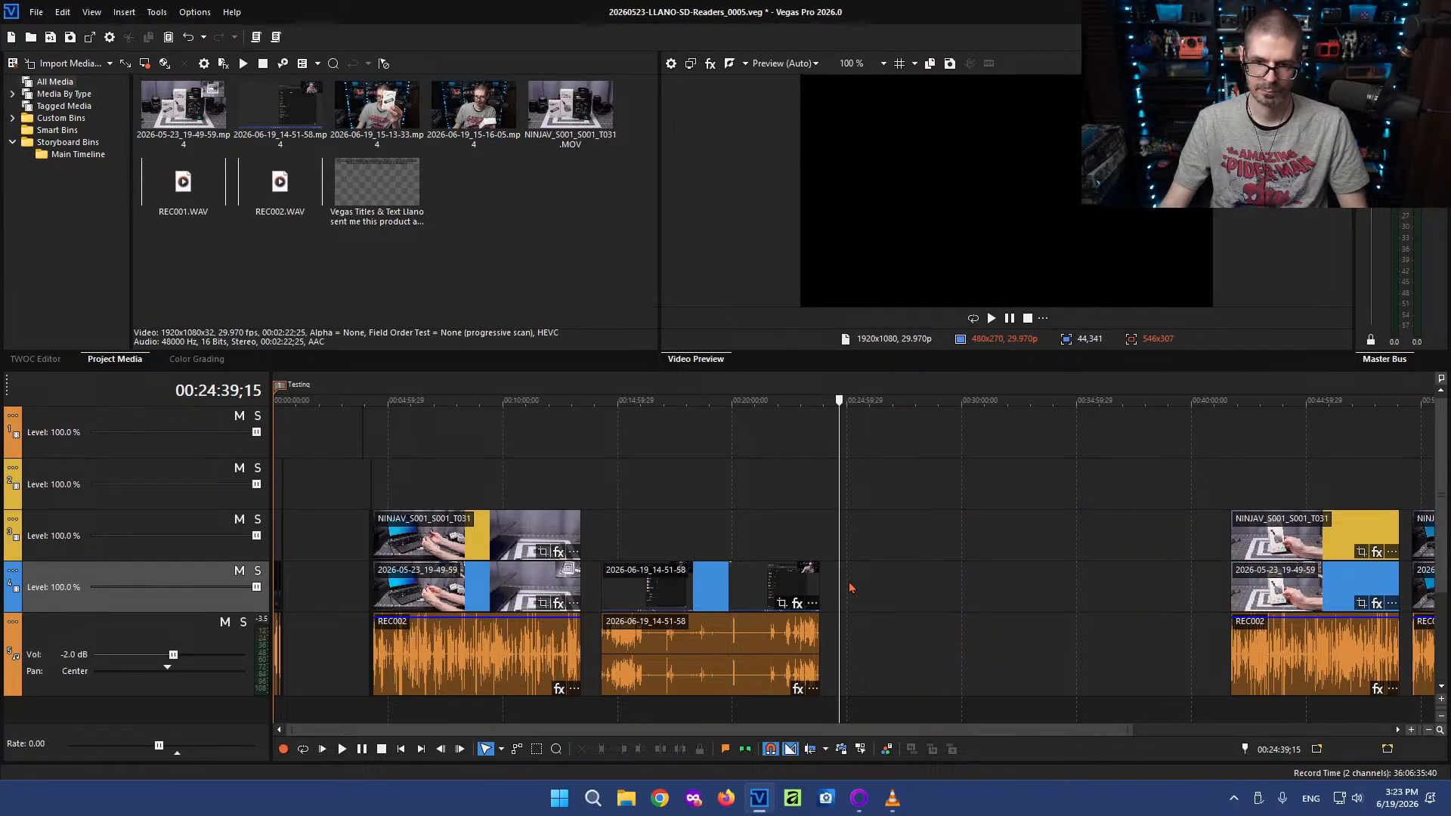
left_click(852, 574)
left_click(790, 522)
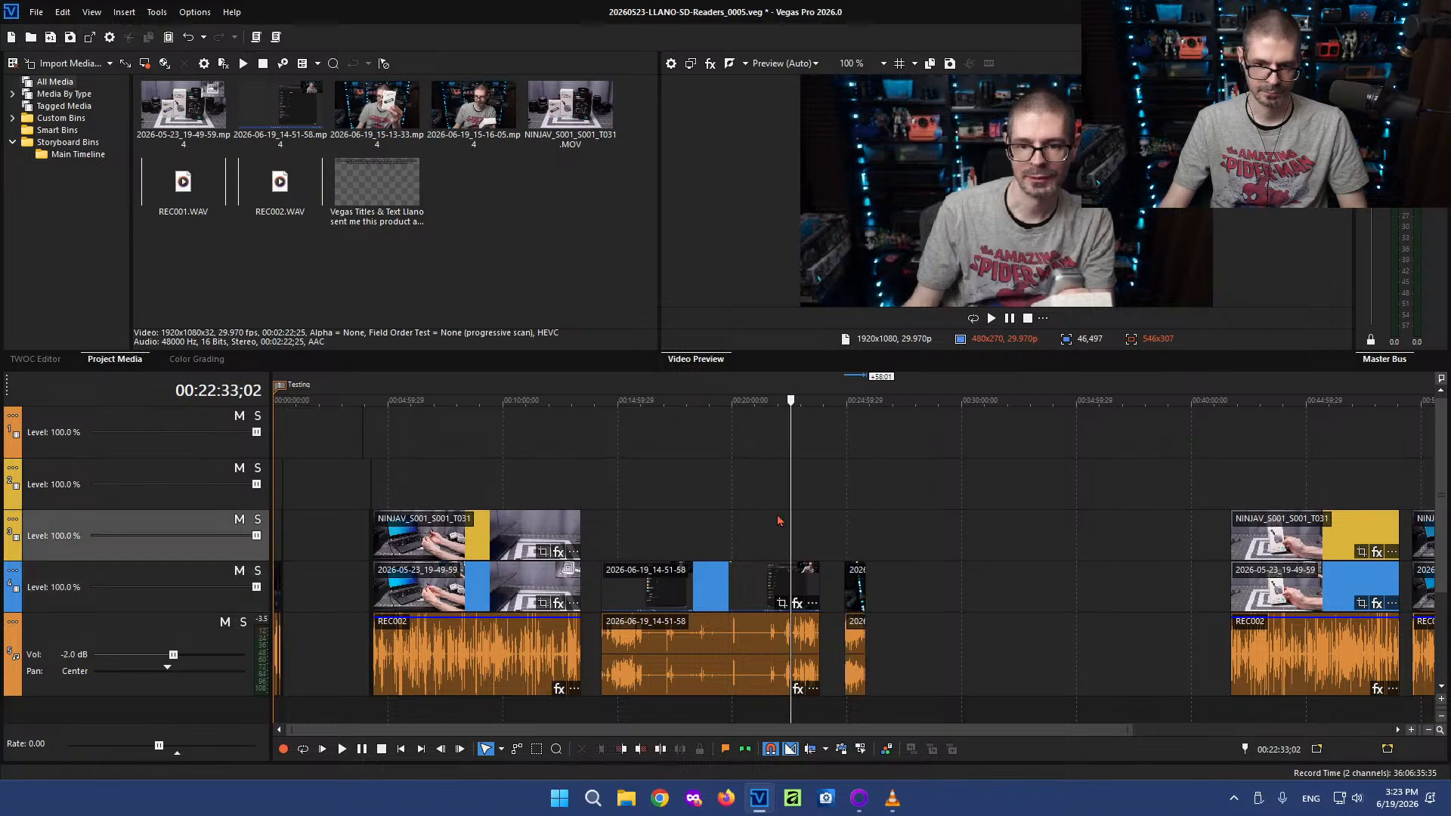
Play back the second close-up clip group near 00:04:10 to check it through its end
left_click(349, 507)
scroll(355, 514, "down", 2)
scroll(372, 537, "up", 5)
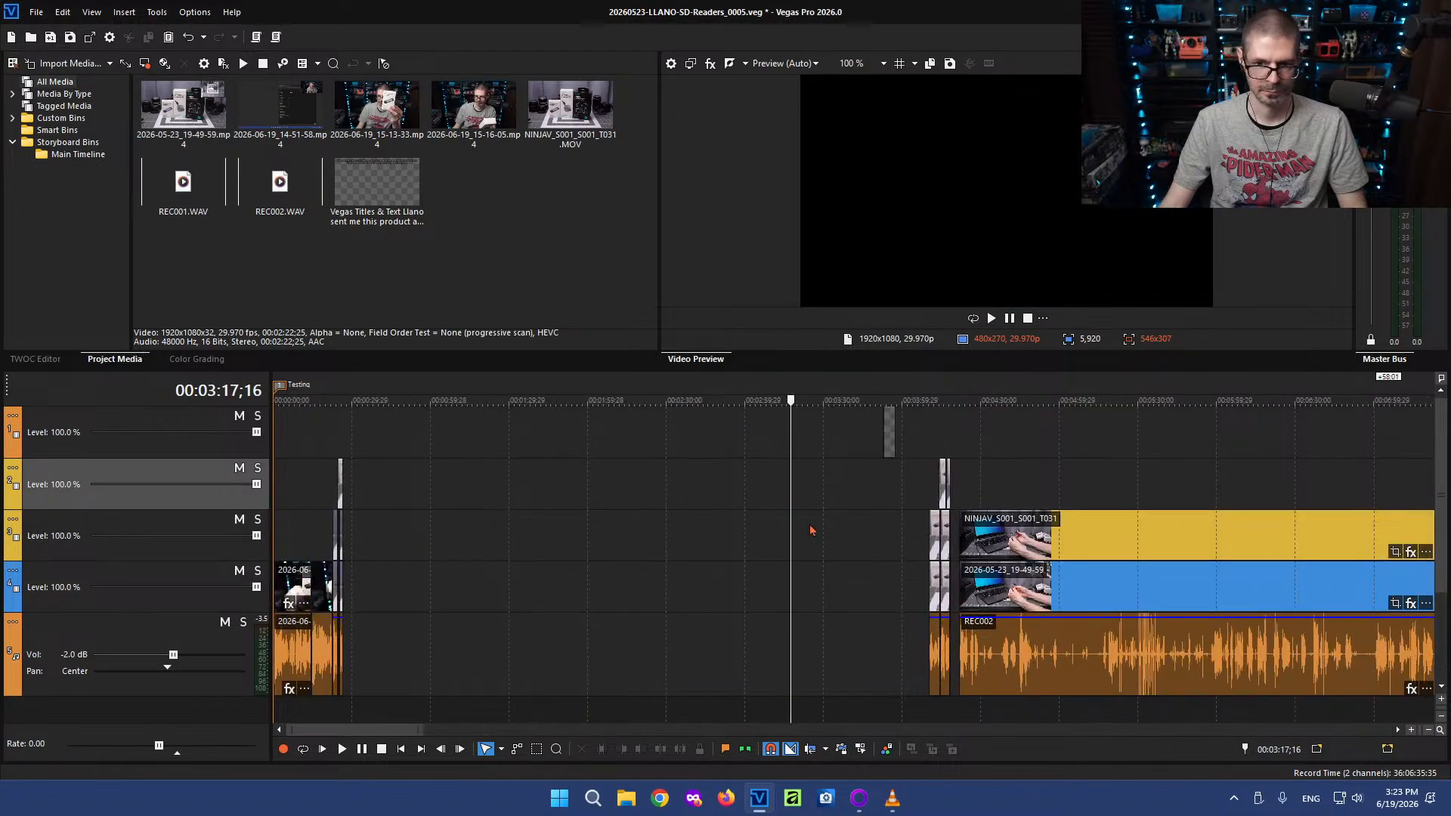
scroll(901, 481, "up", 3)
left_click(817, 431)
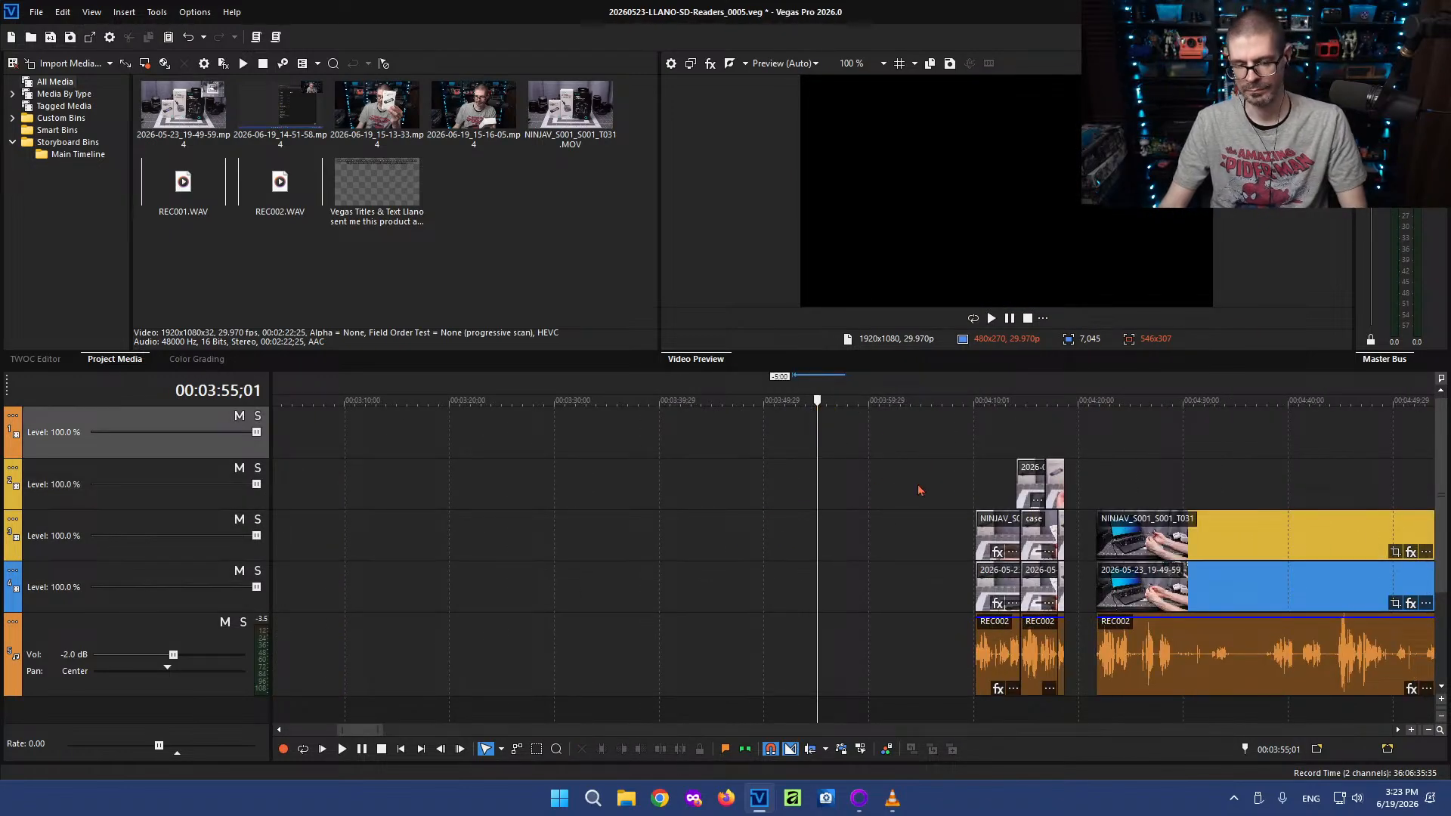
left_click(975, 481)
key("l")
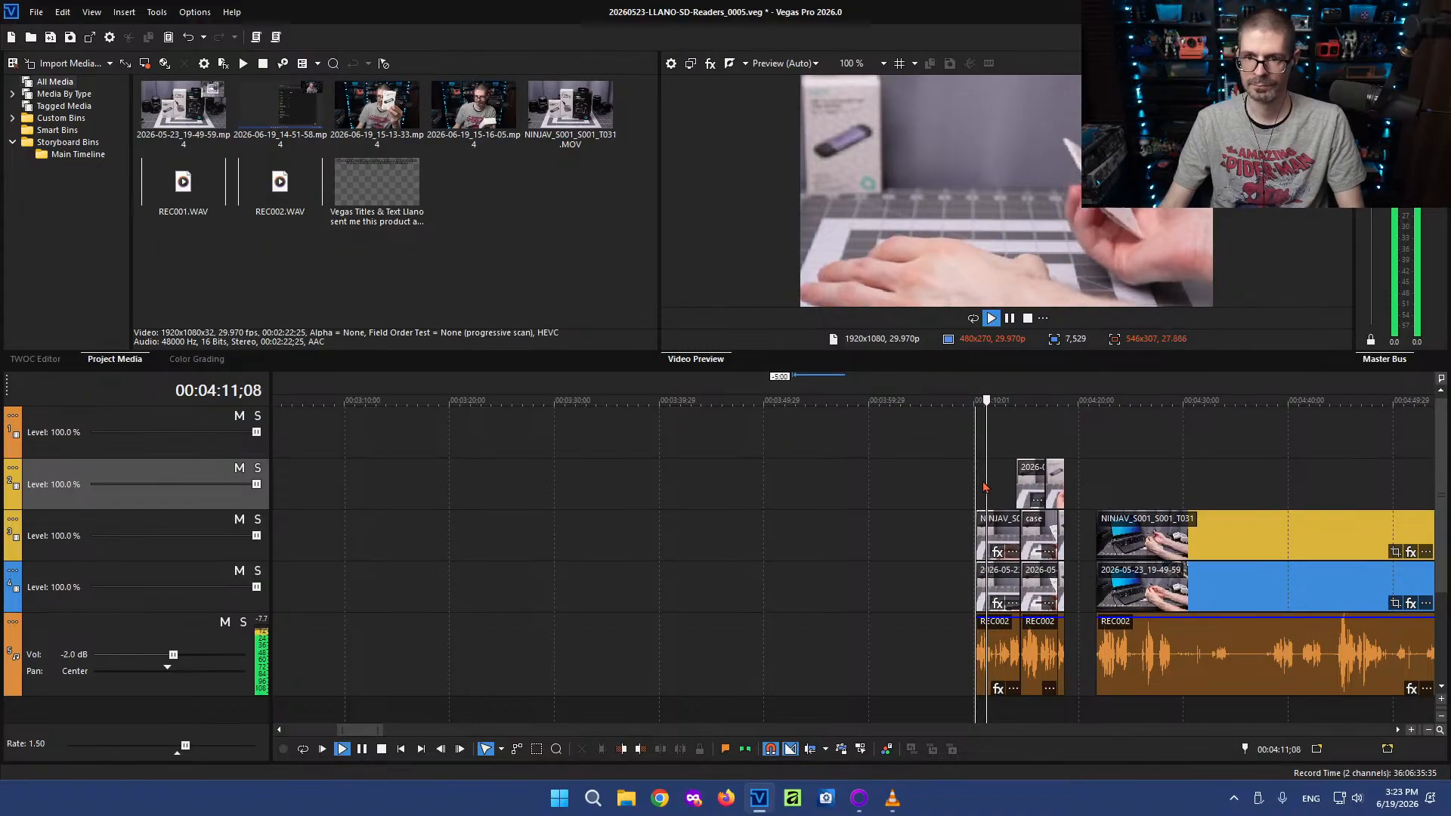
scroll(999, 502, "up", 4)
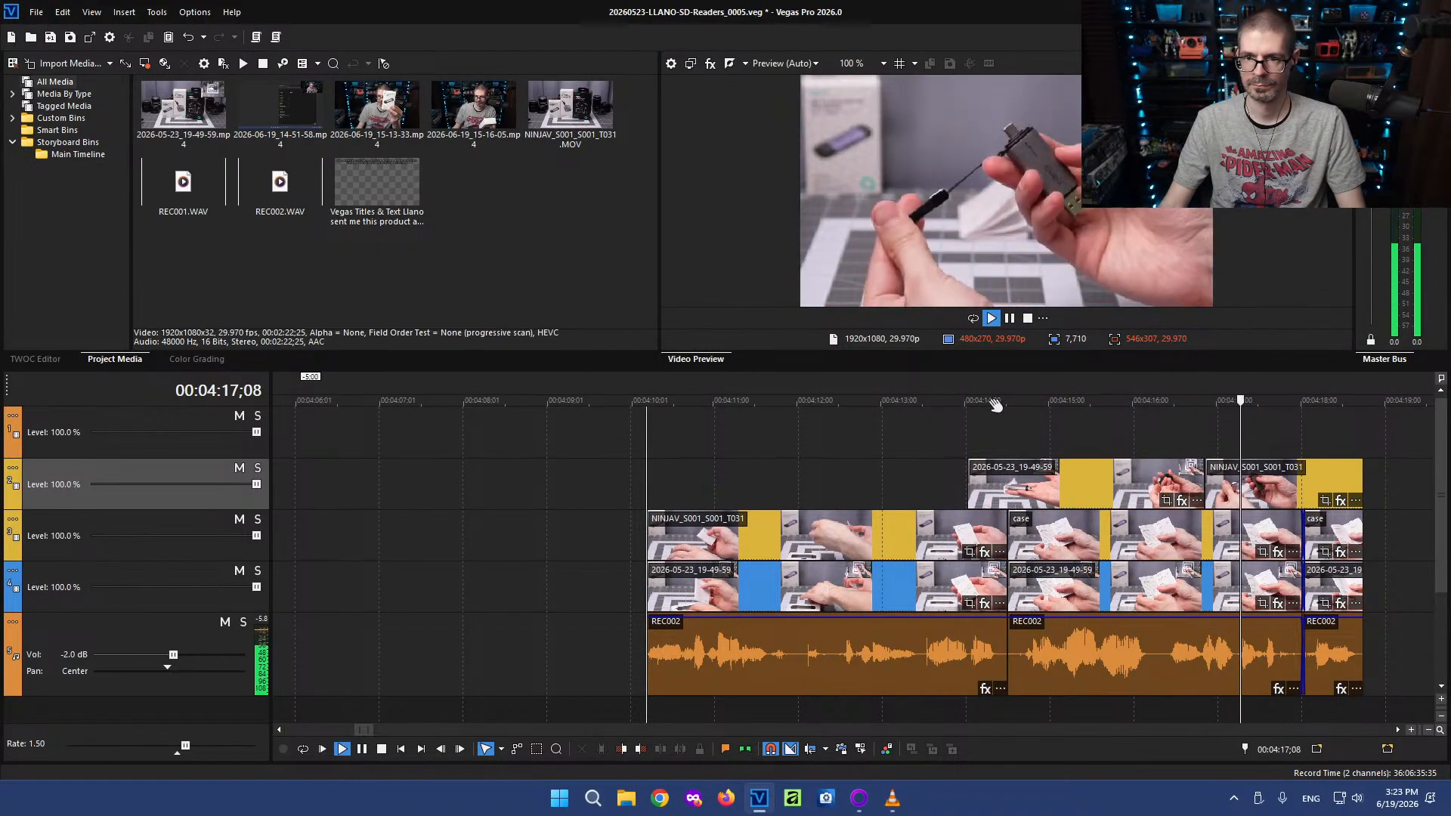
scroll(963, 399, "down", 4)
key("k")
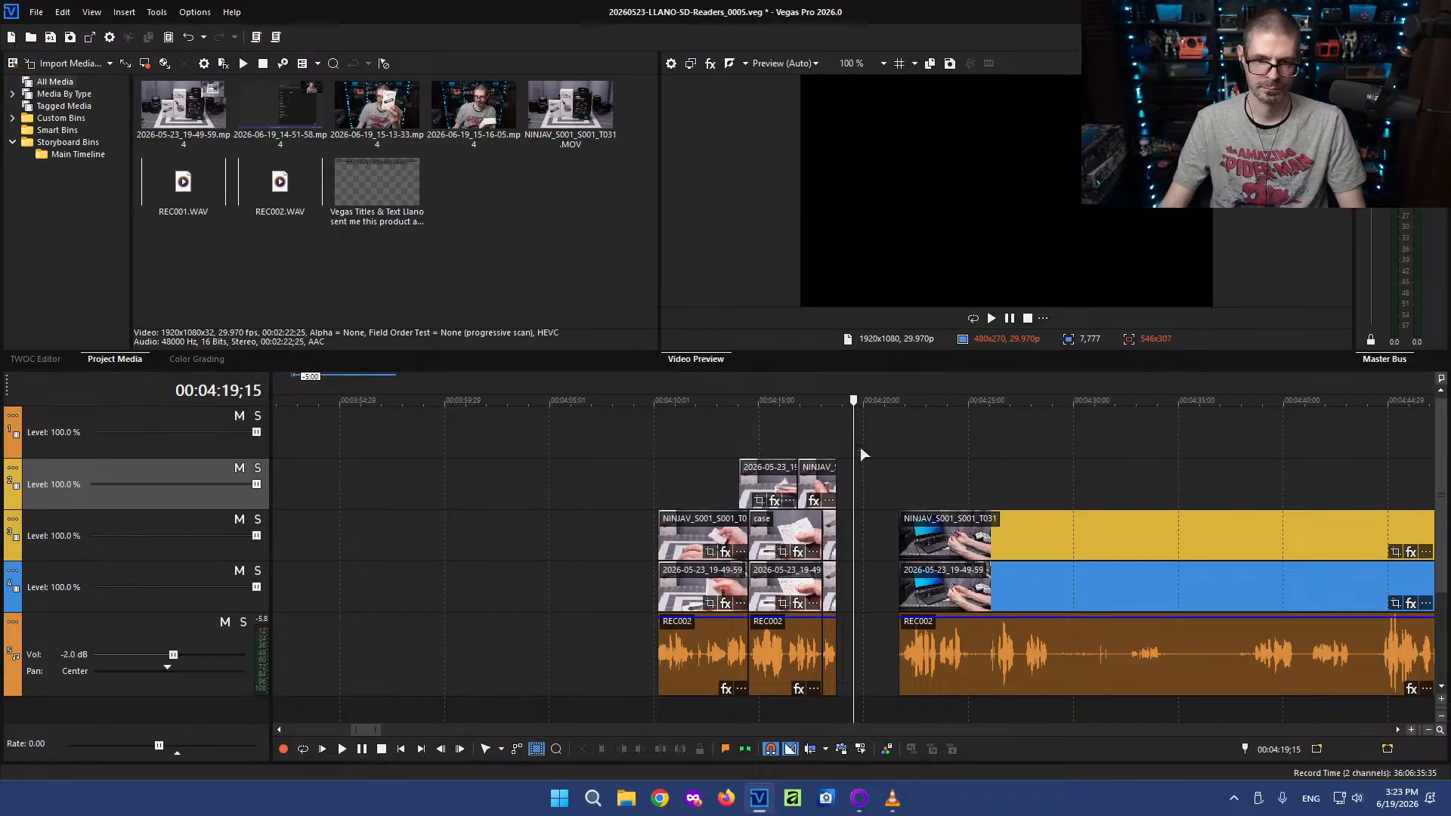
Move the second close-up clip group with its overlays from all tracks to the end of the first close-up group
left_click_drag(859, 449, 872, 651)
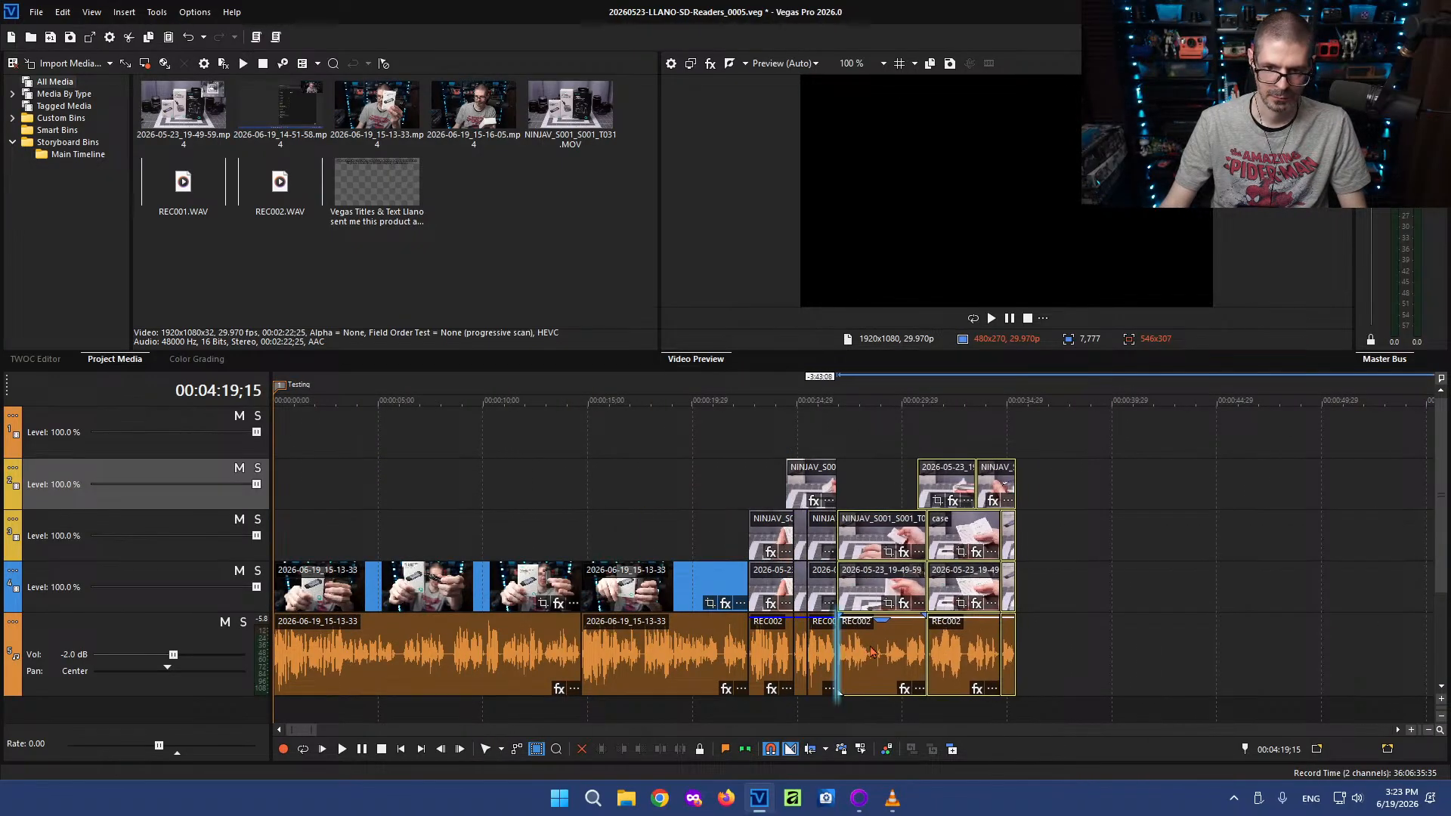
left_click(1098, 473)
scroll(1100, 498, "down", 5)
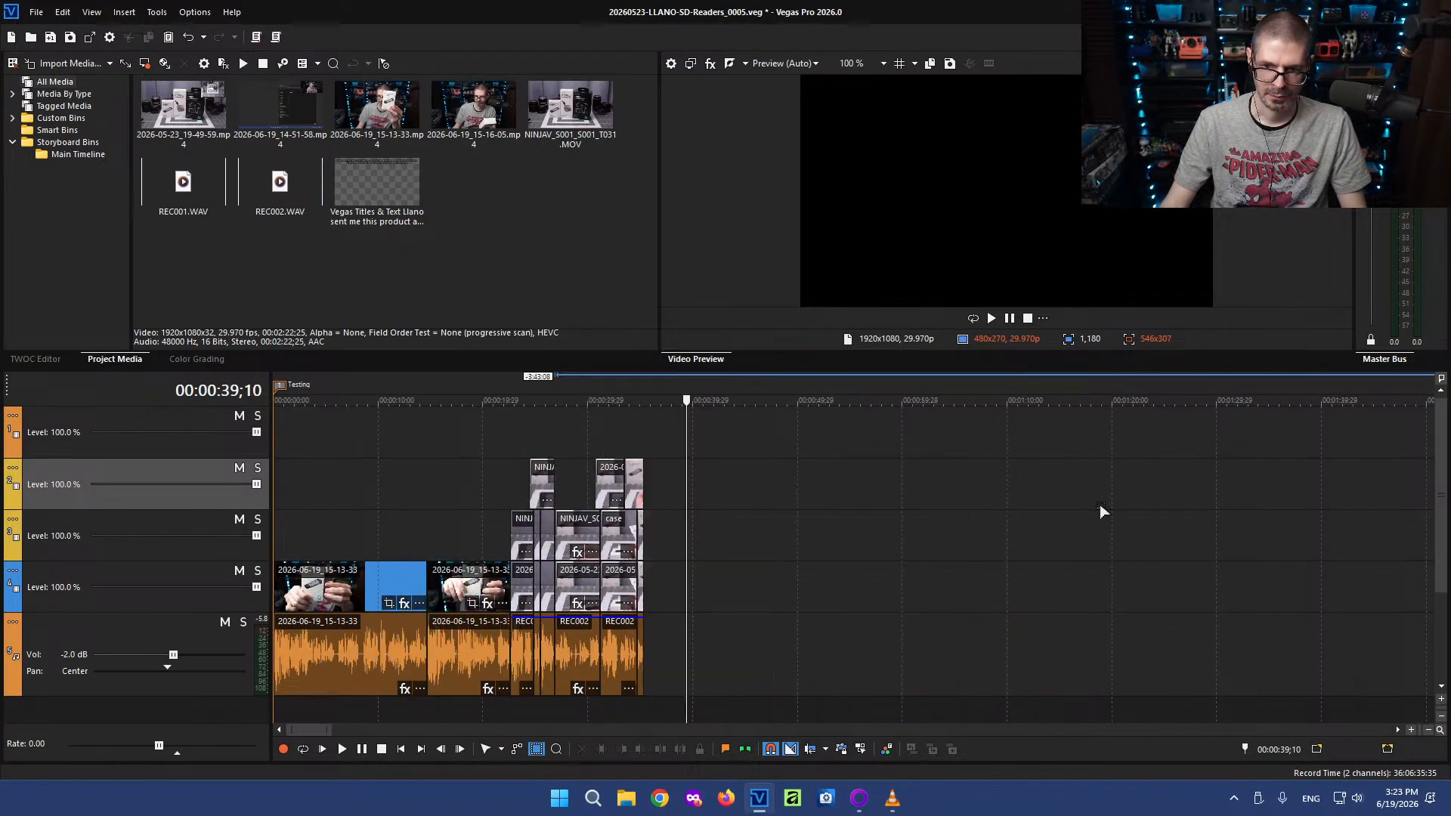
Ripple-move the laptop clip group and everything after it to about 00:00:38, following the close-ups
left_click(1050, 514)
left_click(1215, 538)
left_click_drag(1215, 538, 547, 534)
left_click(437, 460)
scroll(819, 488, "up", 5)
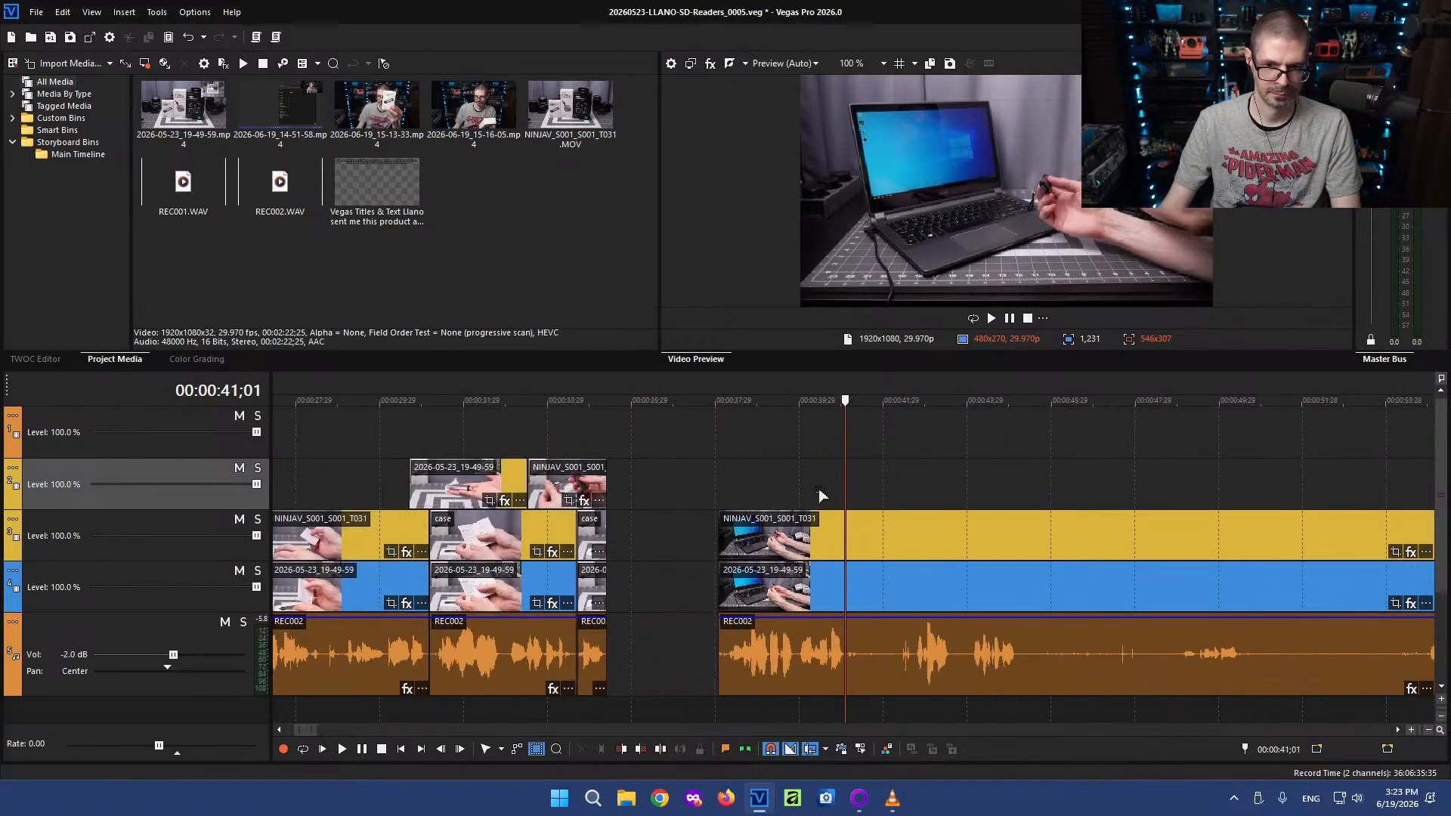
Ripple-move the laptop clip group closer to the close-ups, starting at about 00:00:35;14, and inspect the start of its audio
left_click(696, 491)
scroll(874, 507, "up", 3)
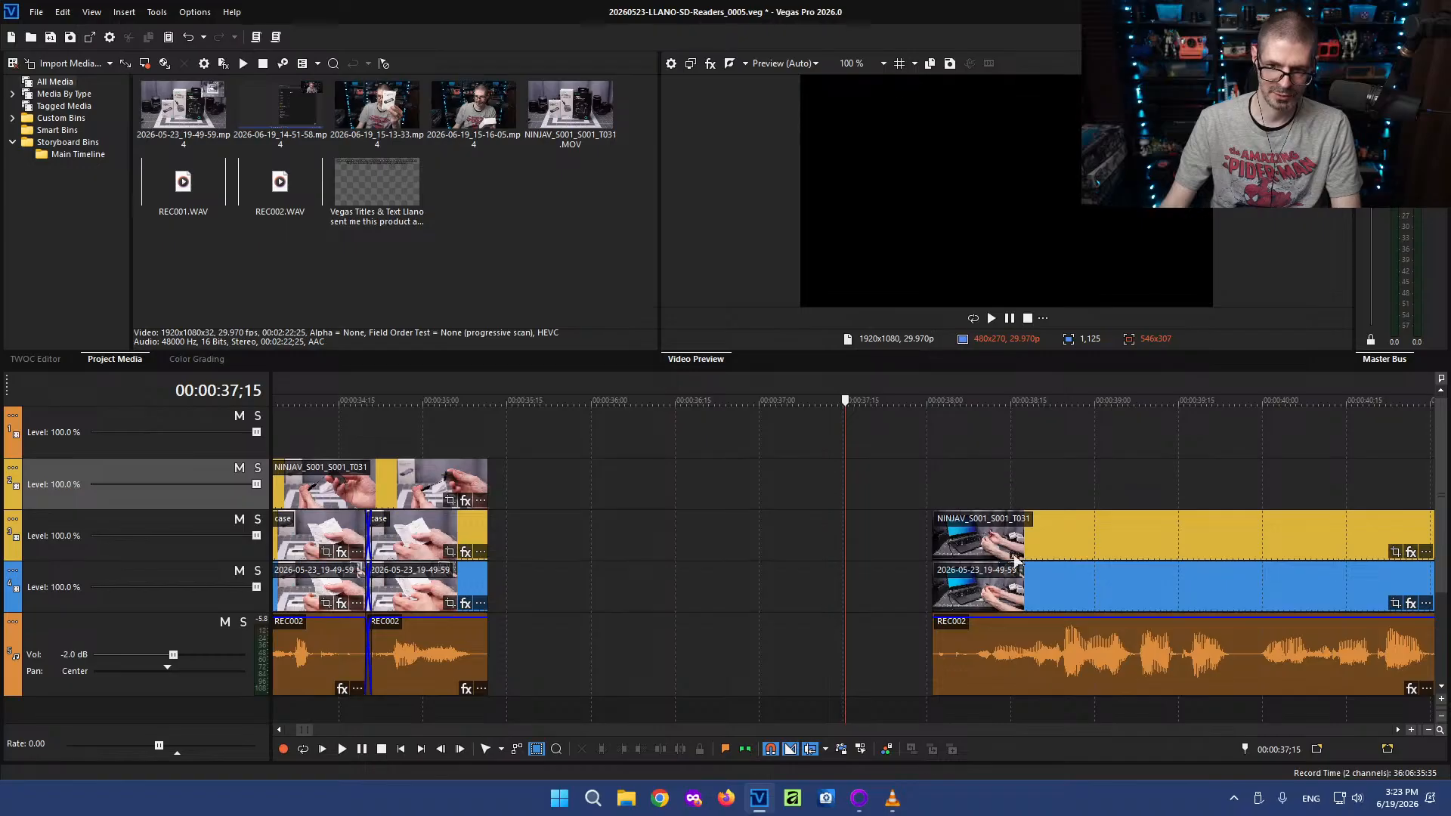
left_click_drag(1017, 559, 591, 538)
left_click(537, 451)
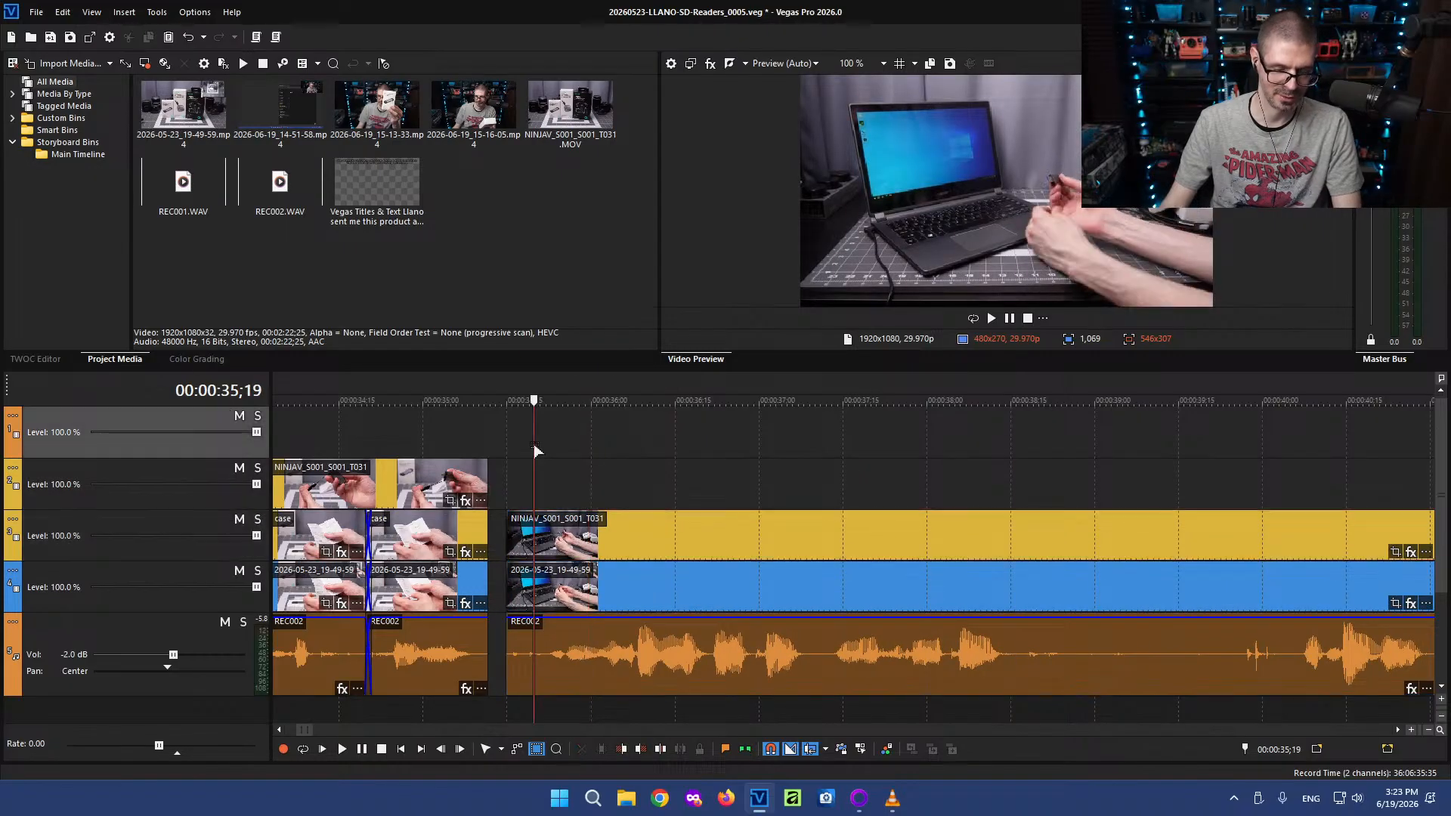
scroll(756, 569, "up", 4)
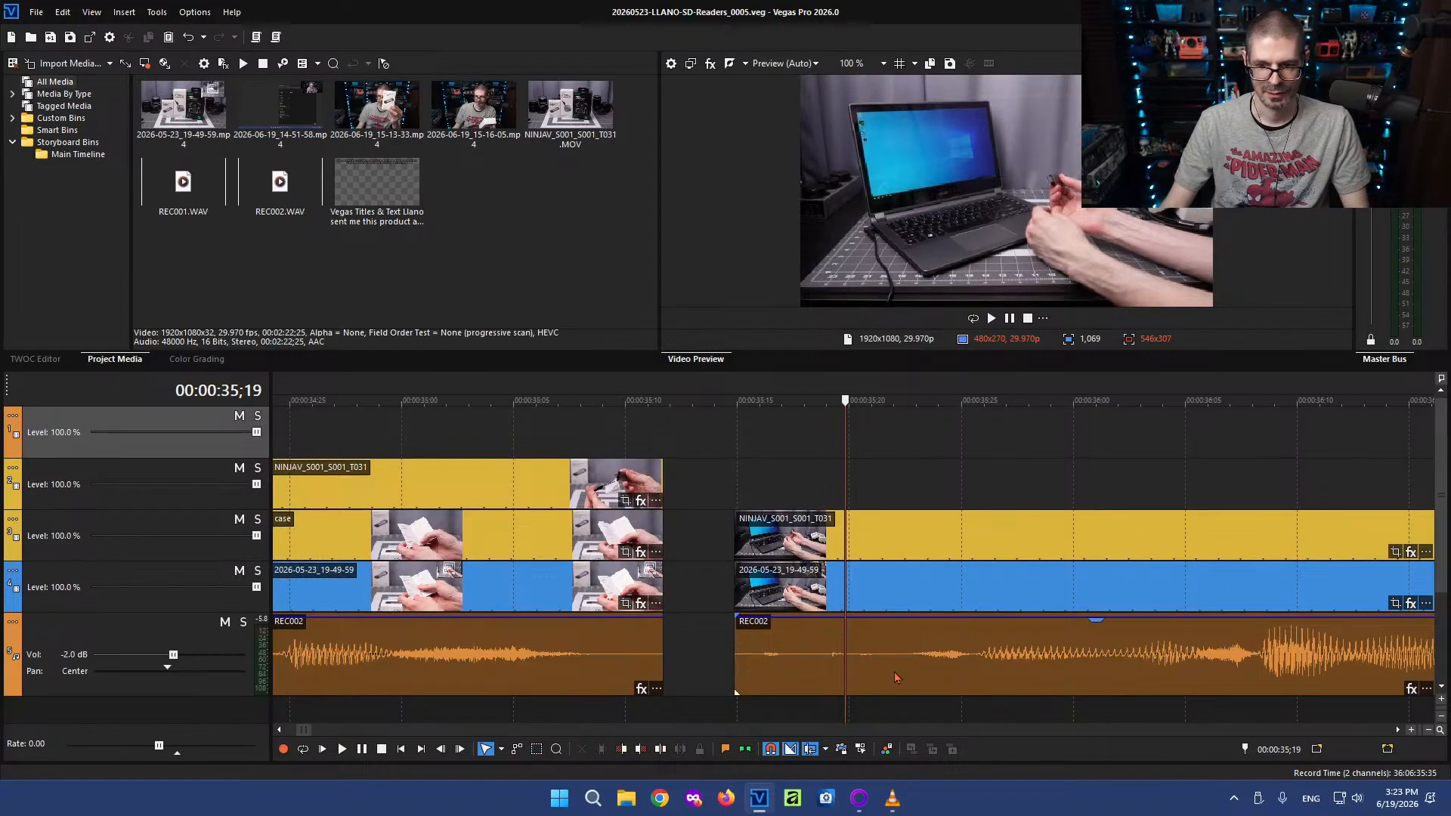
scroll(895, 665, "up", 1)
left_click(895, 655)
left_click(763, 657)
left_click(713, 593)
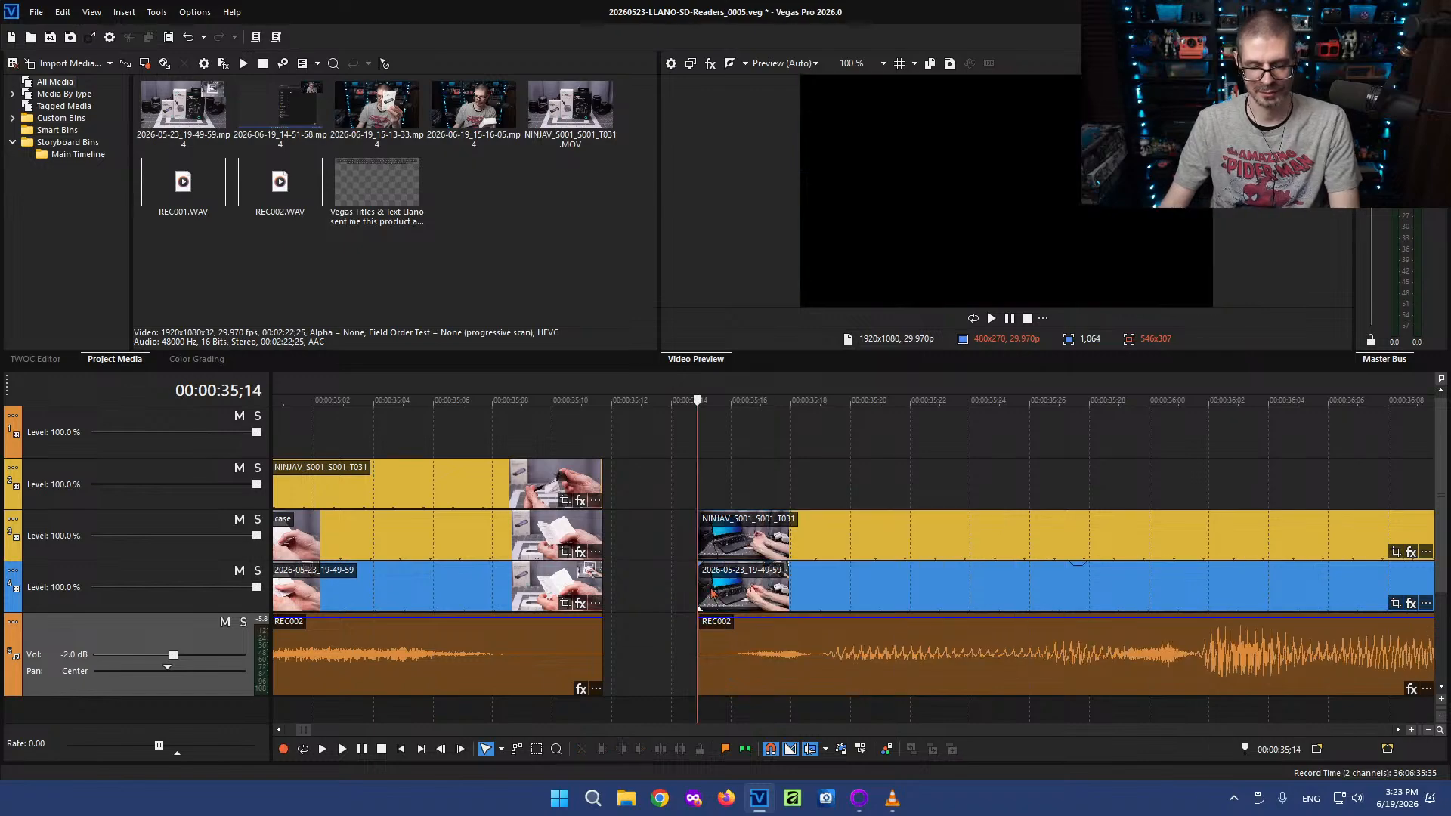
left_click(657, 495)
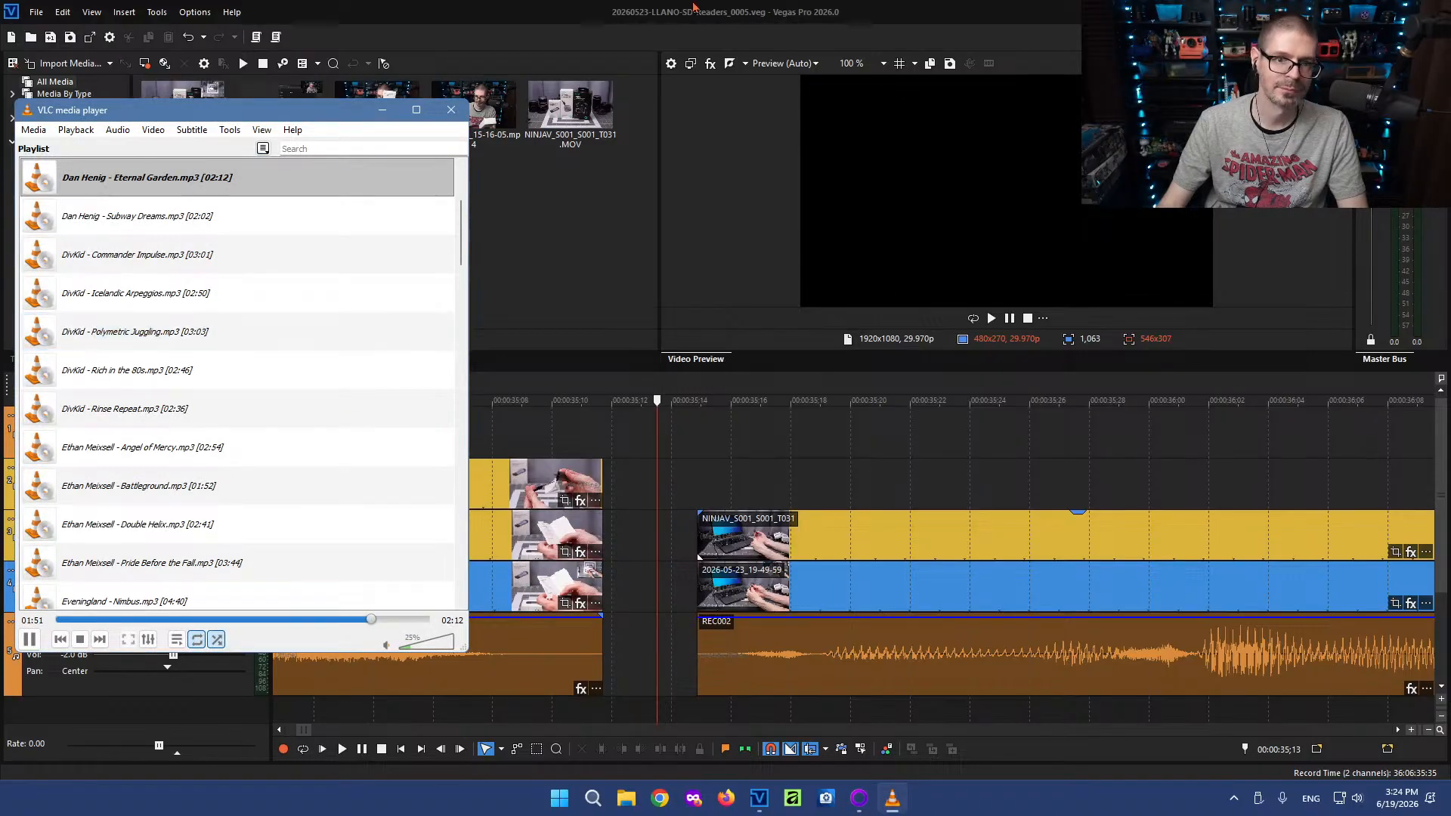
Return to the editing timeline, play the start of the laptop clip group, and split it at 00:00:42;15
left_click(573, 125)
key("space")
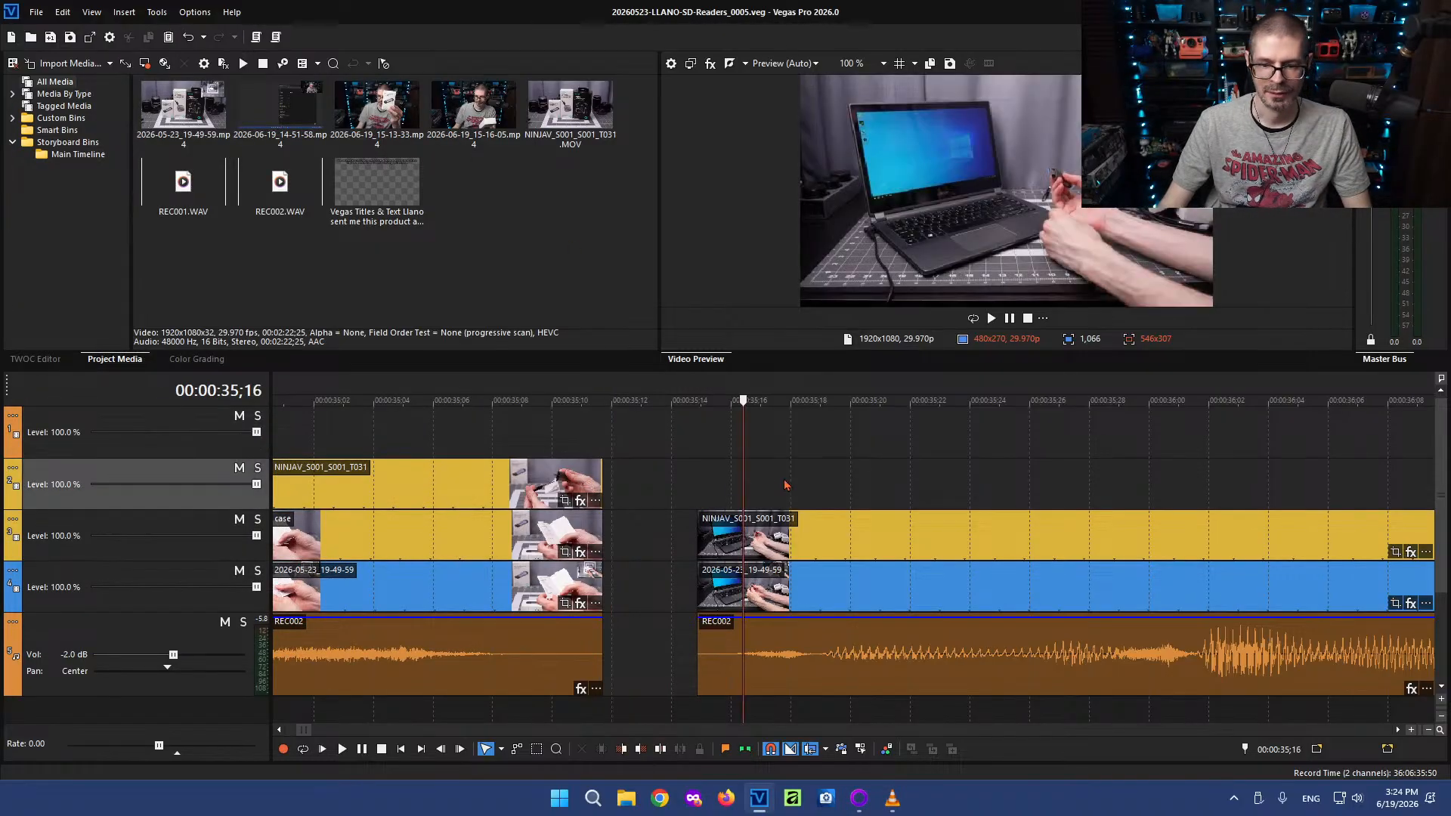
scroll(973, 544, "down", 4)
scroll(944, 522, "down", 3)
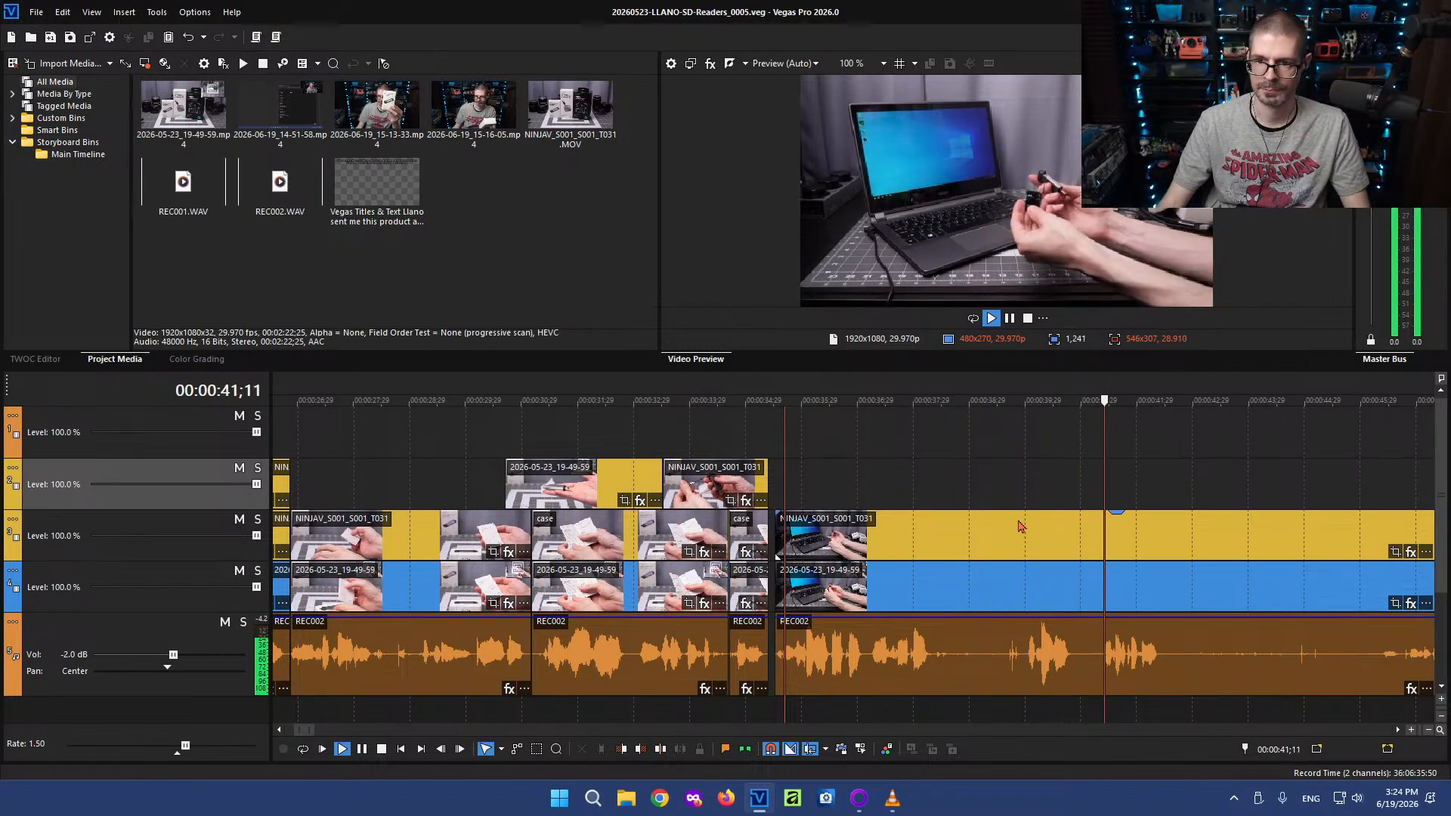
key("space")
left_click(1167, 655)
key("s")
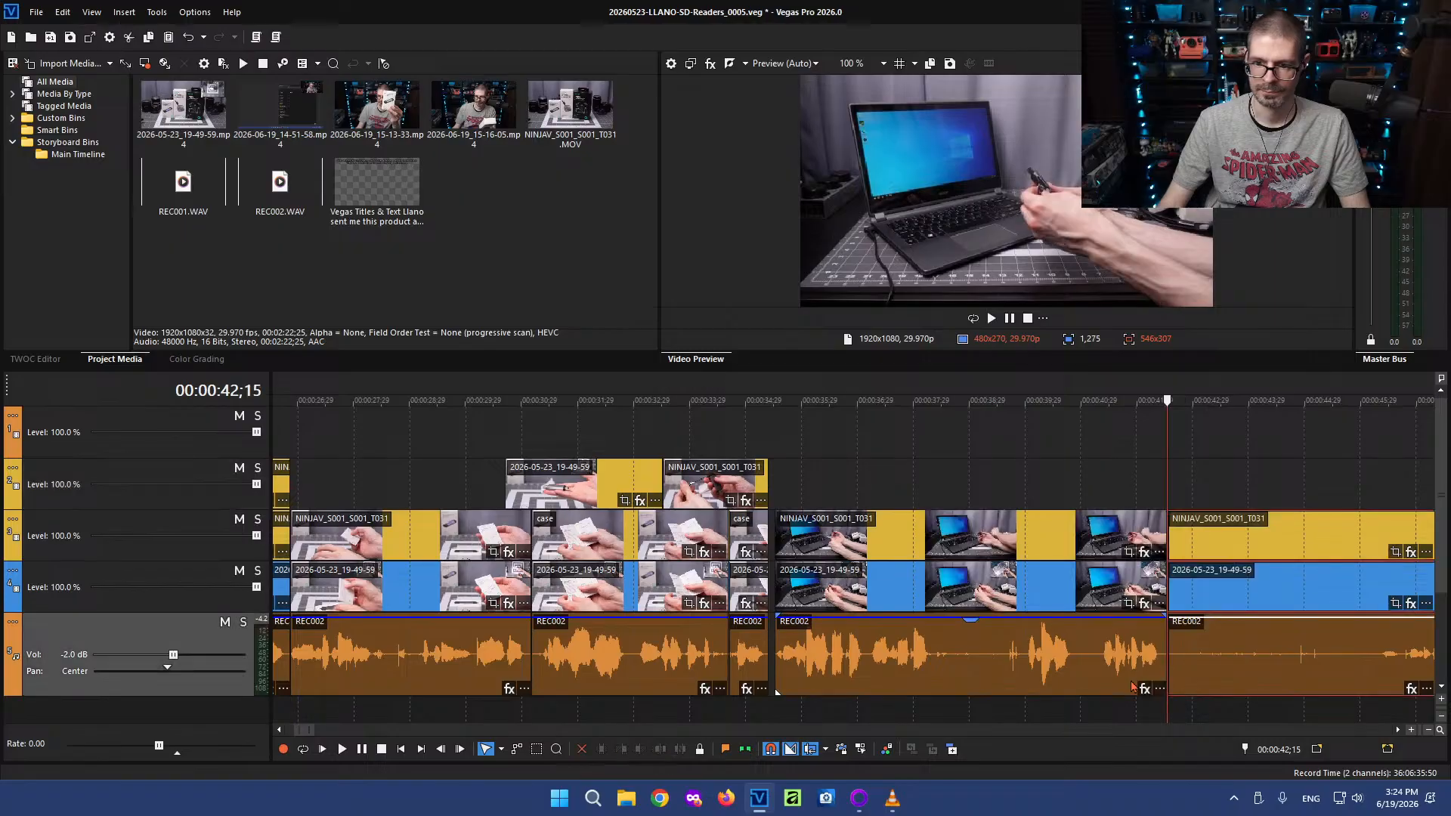
Snap the first laptop clip group against the end of the close-up clips, closing the gap with ripple
left_click(887, 643)
left_click(808, 655)
scroll(810, 659, "up", 3)
scroll(821, 674, "up", 1)
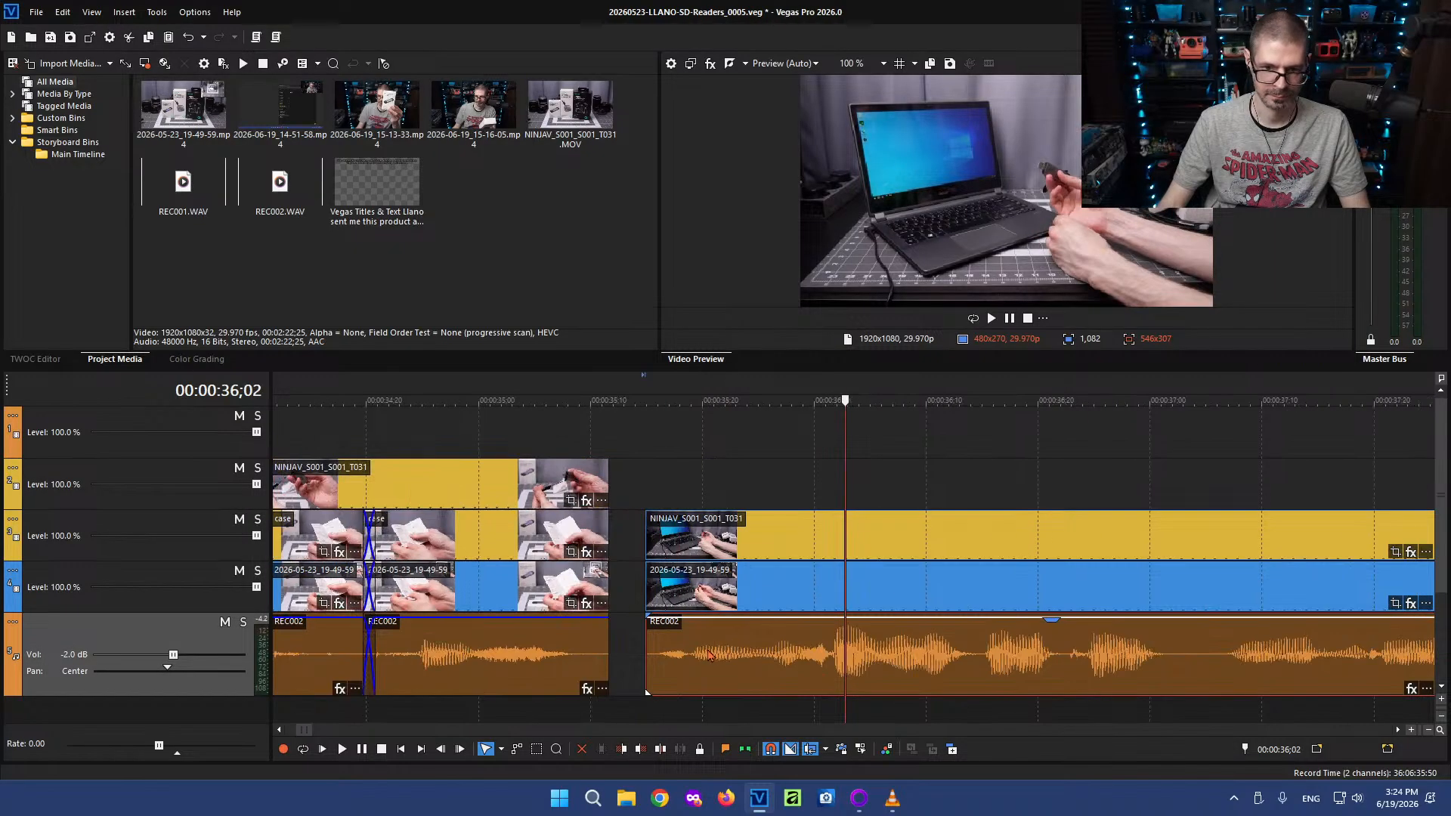
left_click_drag(712, 656, 677, 680)
scroll(832, 688, "down", 4)
scroll(835, 686, "down", 2)
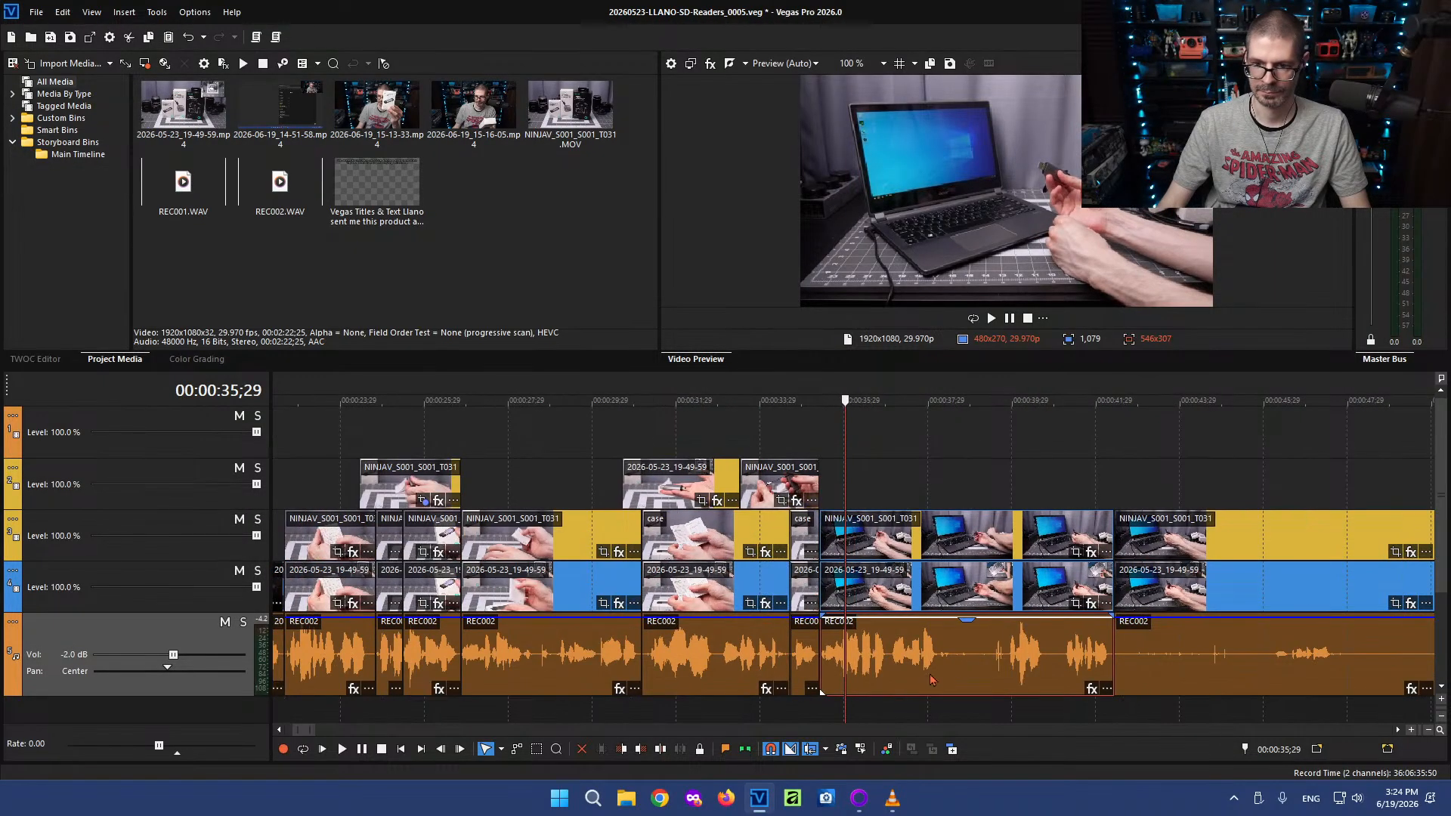
Play the second part of the laptop footage, split it at 00:00:51;28 before the next take, and continue playback at faster speed
left_click(1179, 660)
key("space")
scroll(1149, 661, "up", 1)
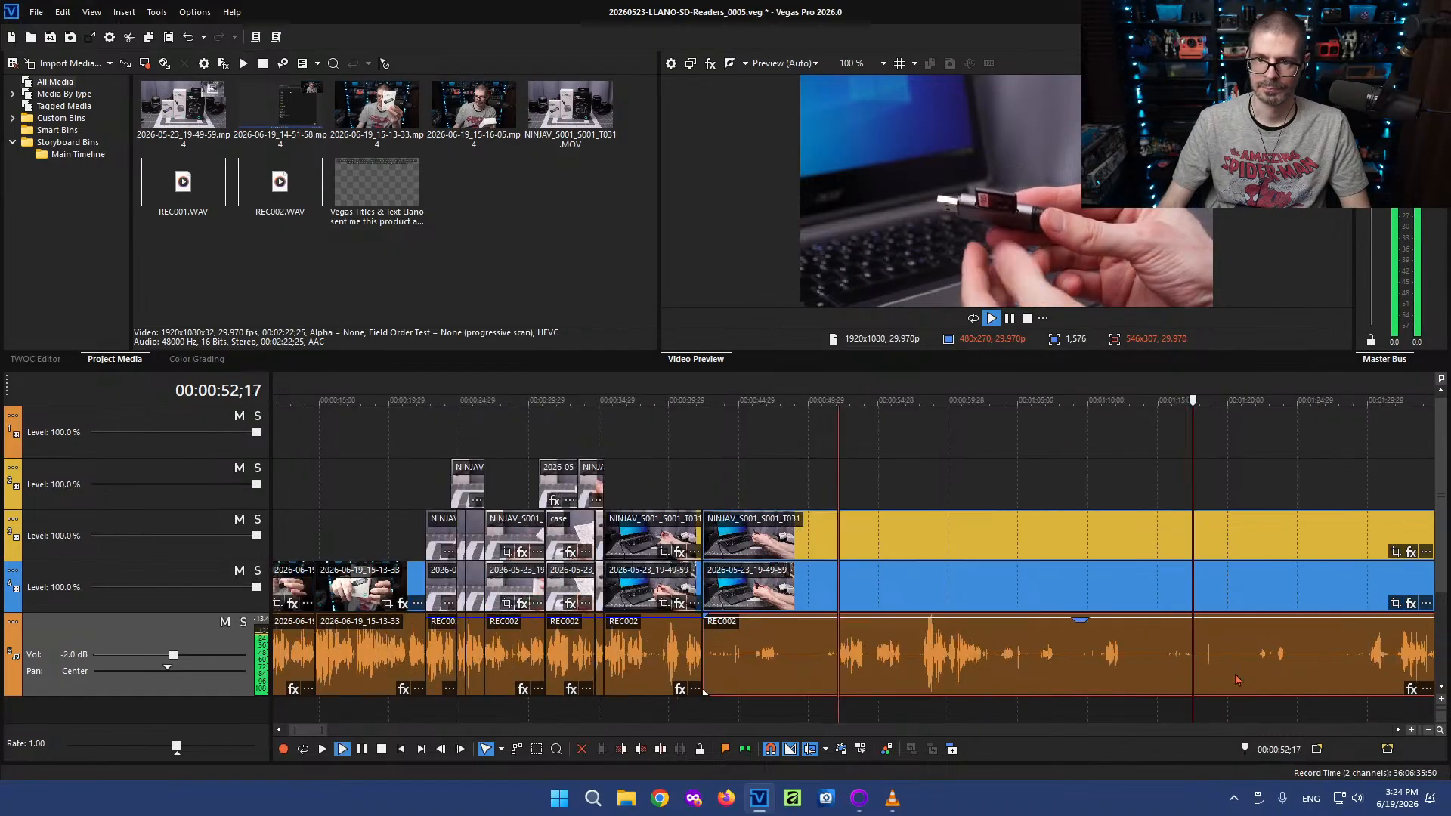
scroll(1095, 663, "up", 1)
scroll(1095, 662, "up", 4)
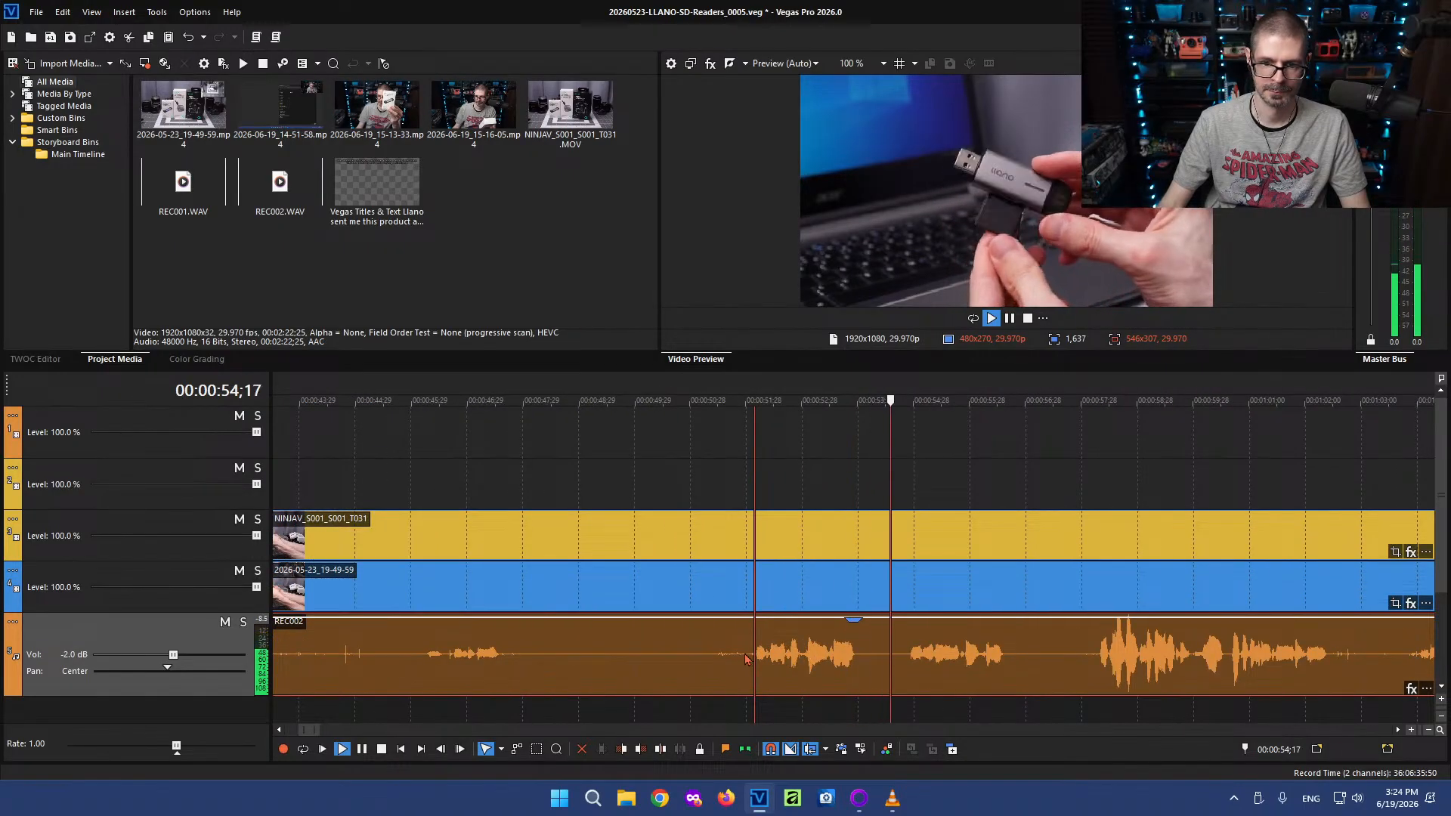
key("s")
key("l")
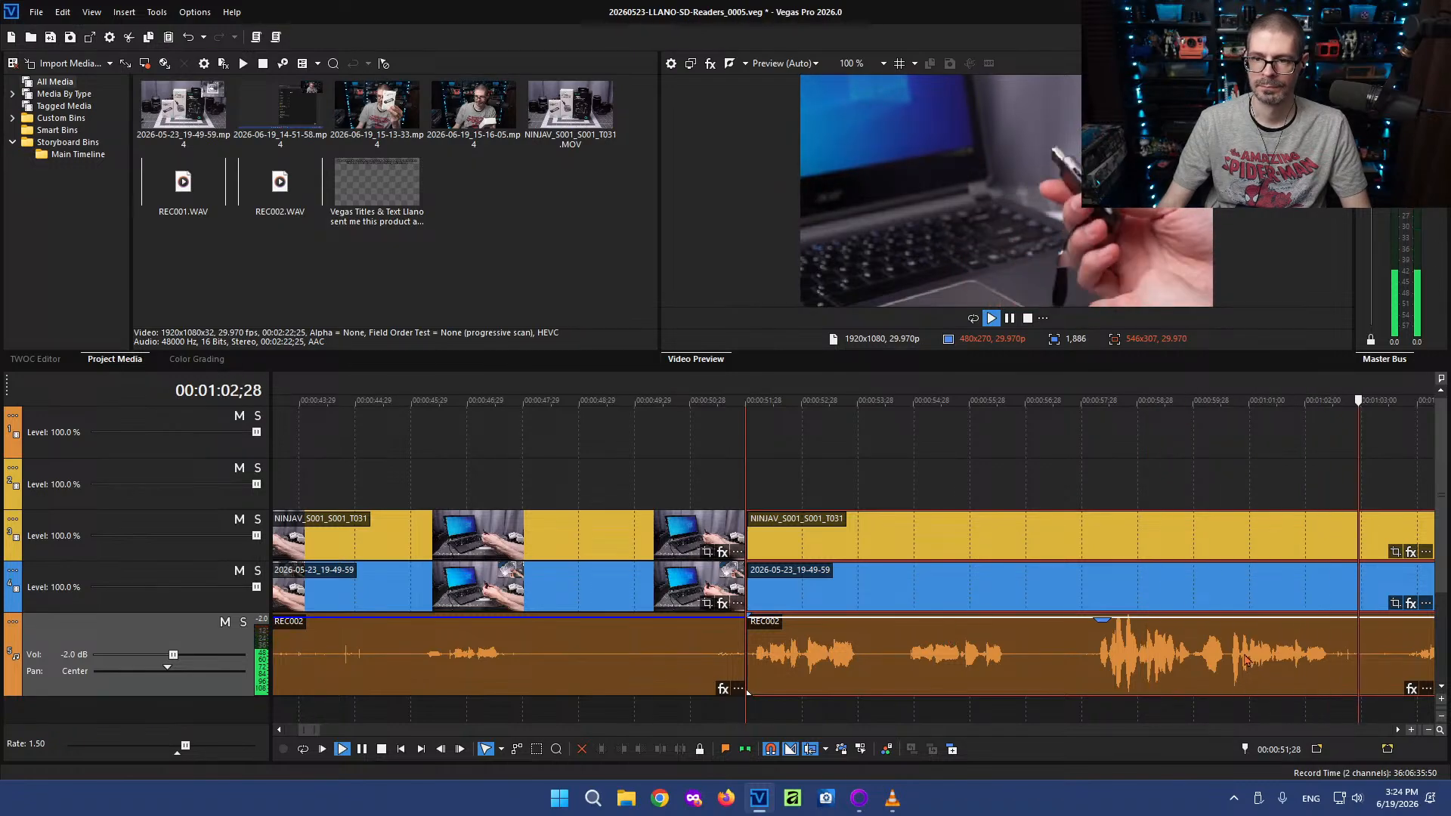
Split the laptop footage at 00:01:04;23, after the spoken take ends
scroll(1209, 661, "down", 4)
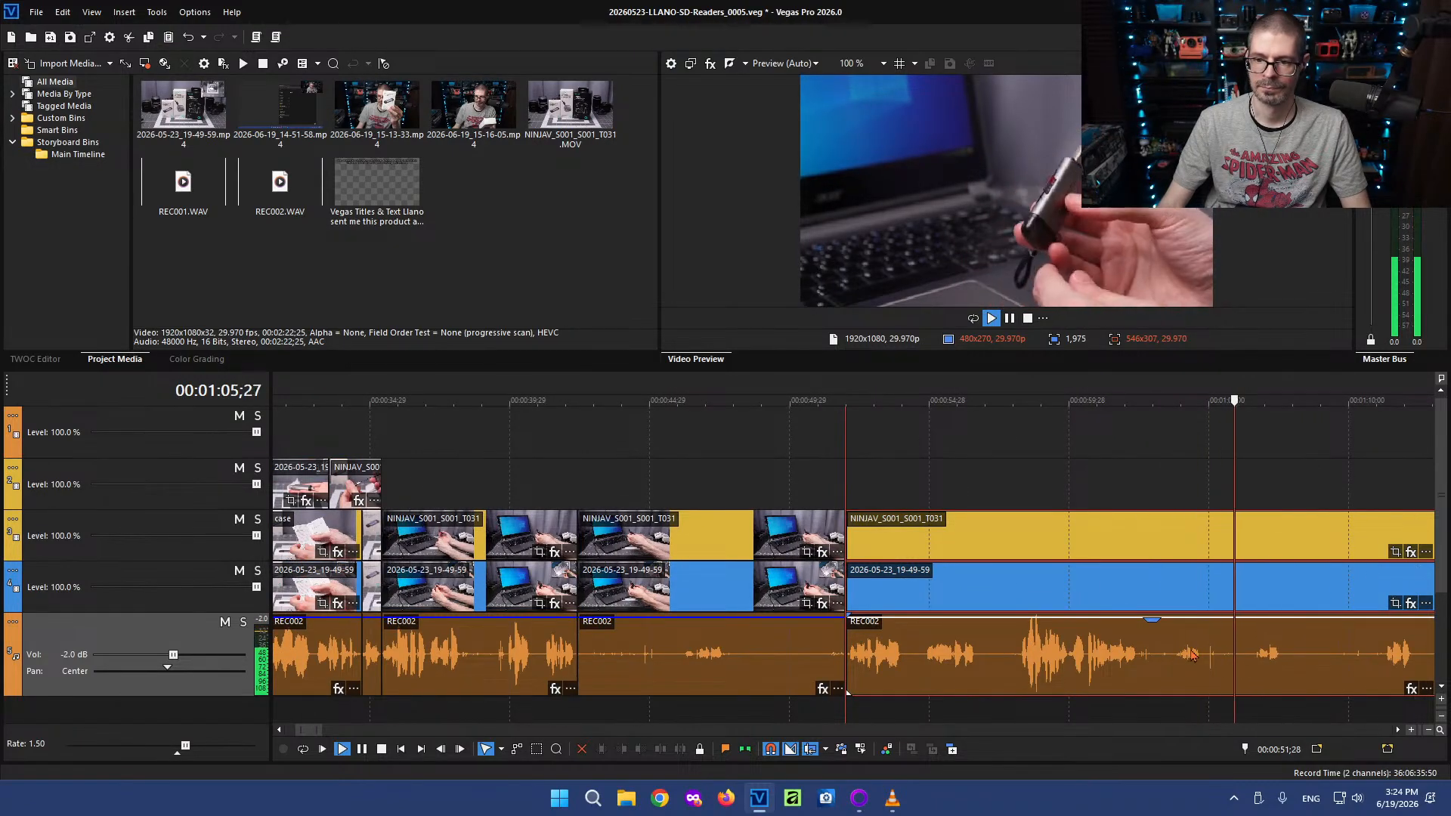
left_click(1206, 654)
key("s")
scroll(1133, 658, "down", 4)
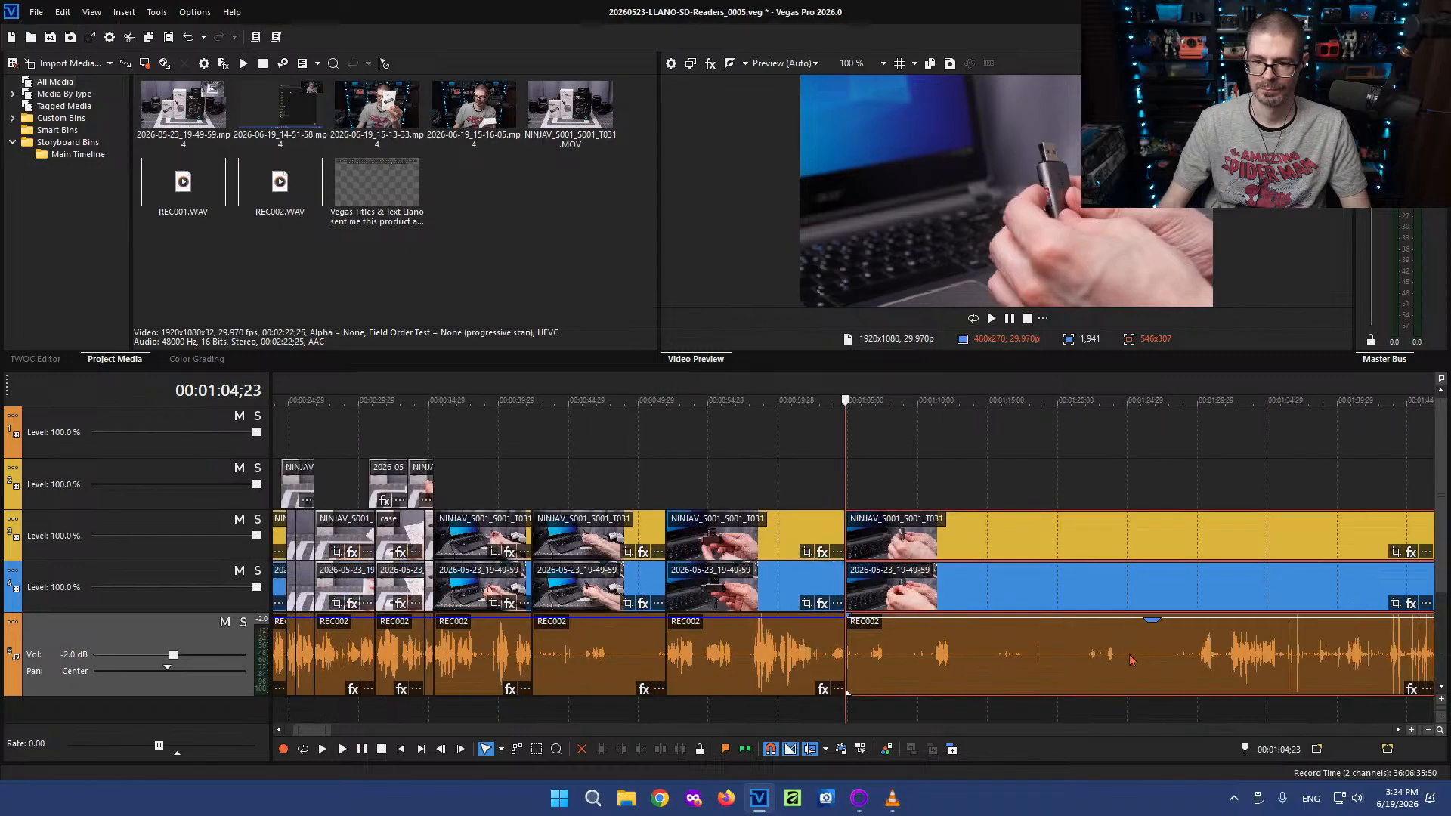
Isolate the short take from about 00:01:11;03 to 00:01:14;22 with splits and ripple-delete the unused stretch before it
left_click(941, 656)
key("space")
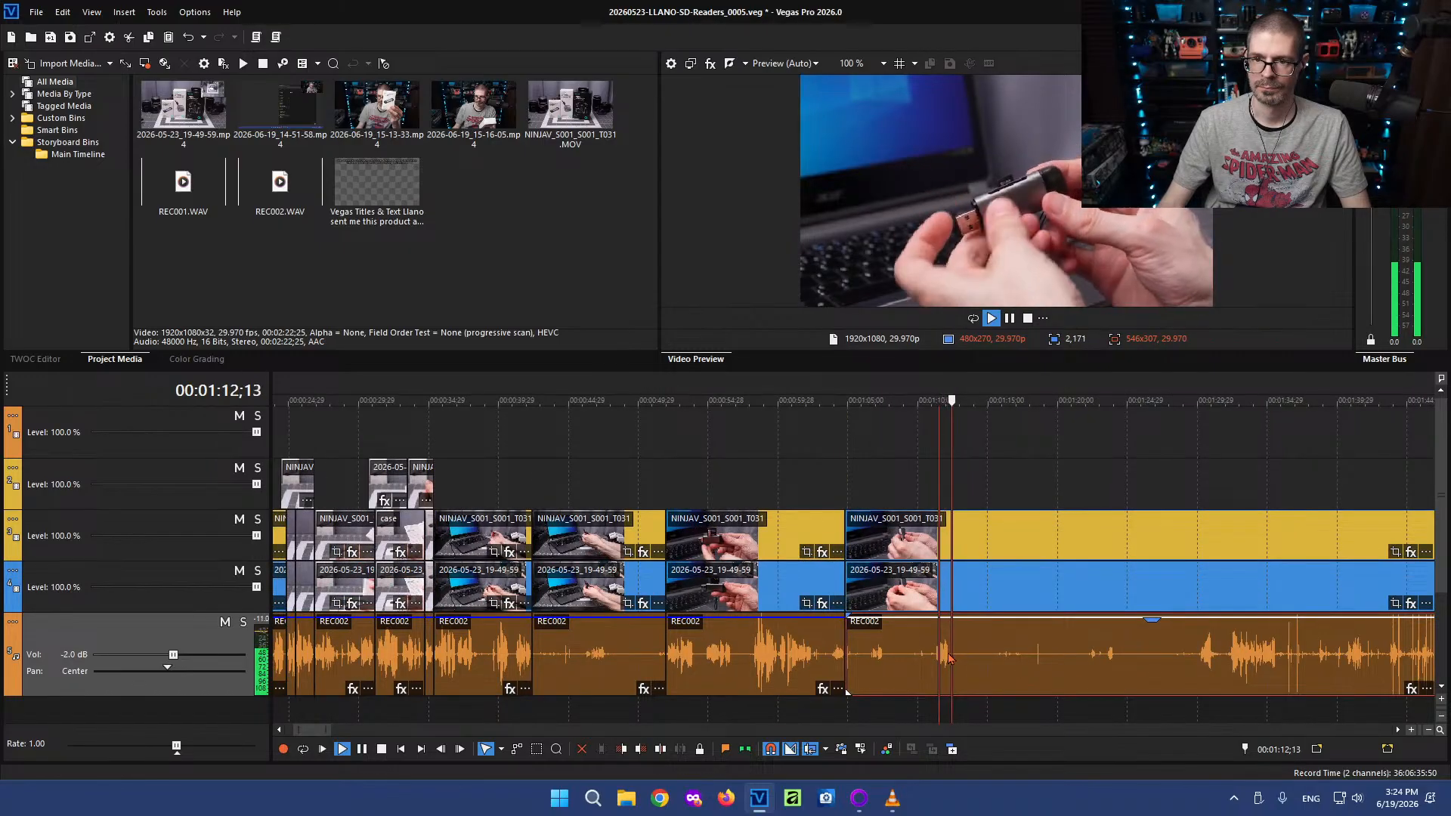
scroll(686, 654, "up", 6)
key("space")
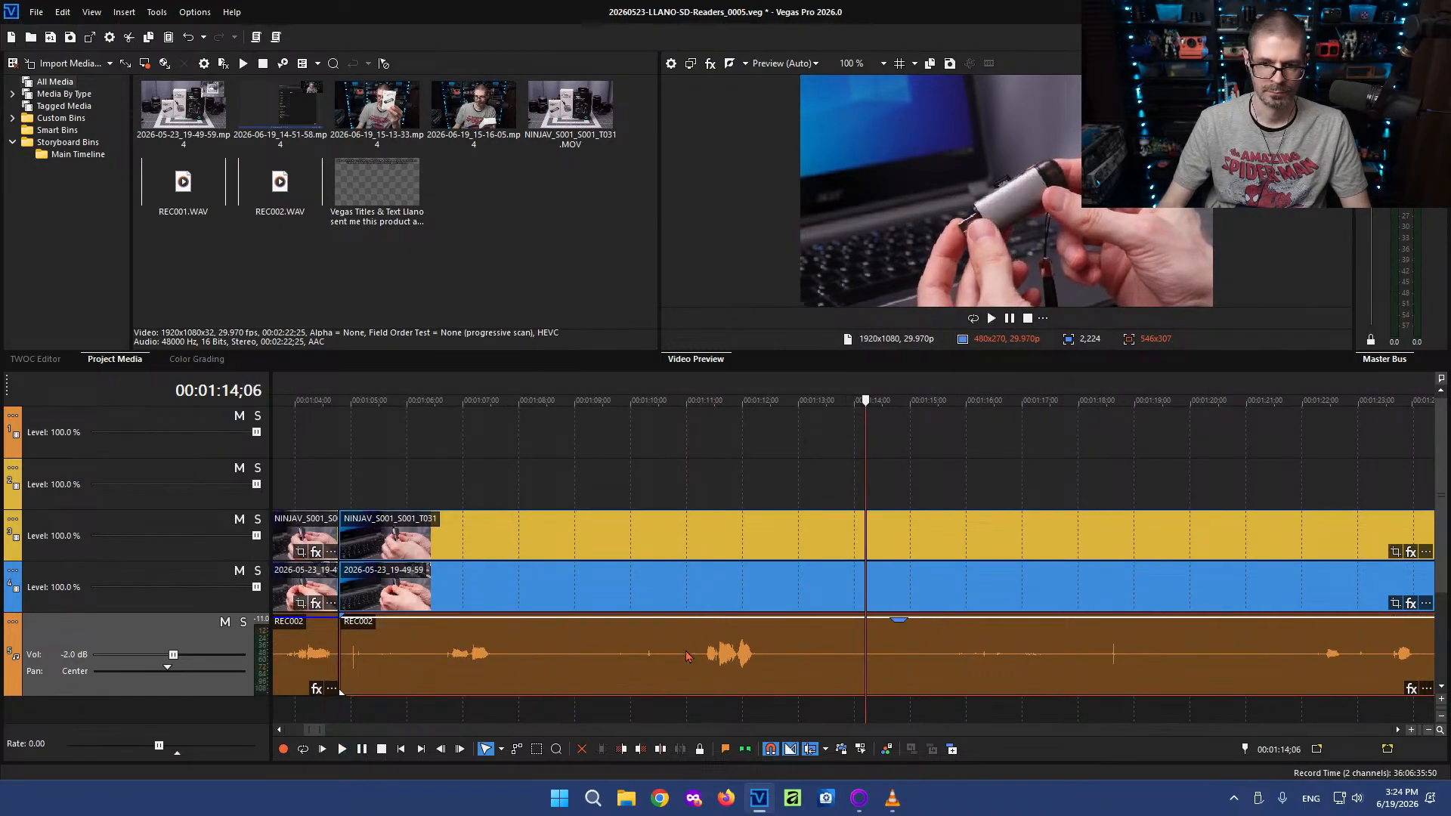
left_click(694, 656)
key("s")
left_click(897, 658)
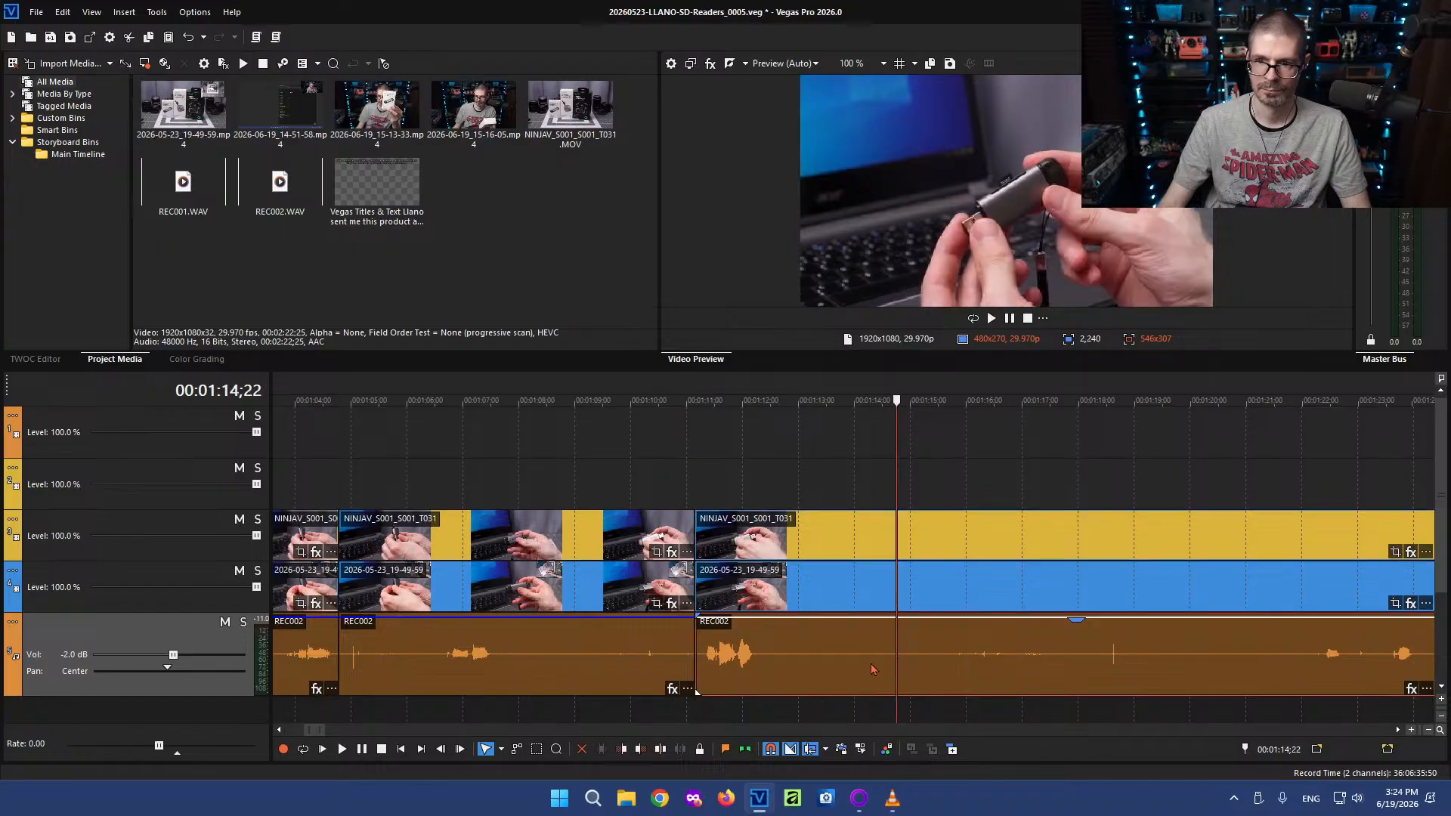
key("s")
left_click(603, 647)
key("Delete")
Ripple-delete the mostly quiet laptop segment between 00:00:42;11 and 00:00:51;28
scroll(602, 659, "down", 2)
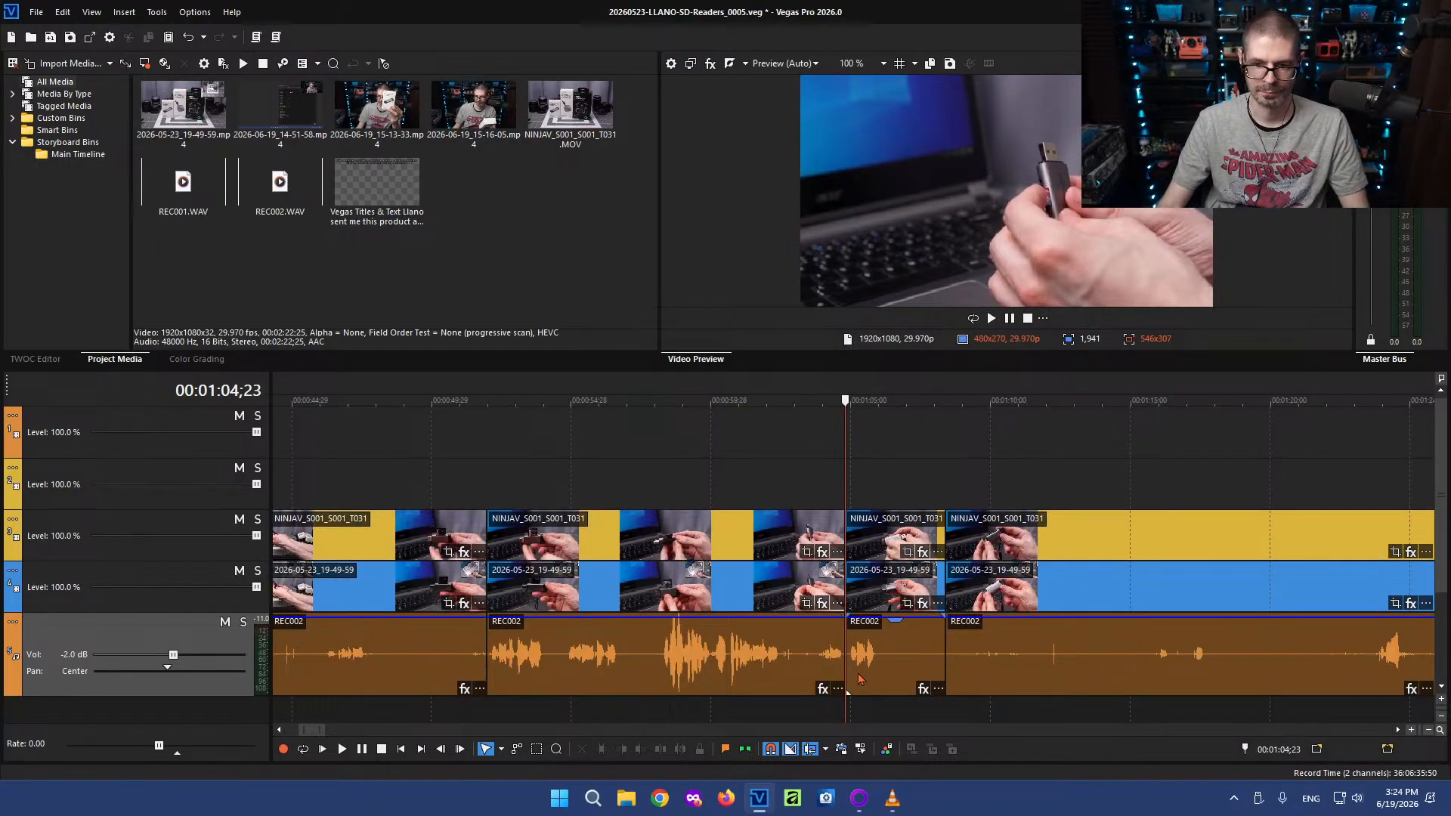
scroll(859, 679, "down", 3)
left_click(662, 656)
key("Delete")
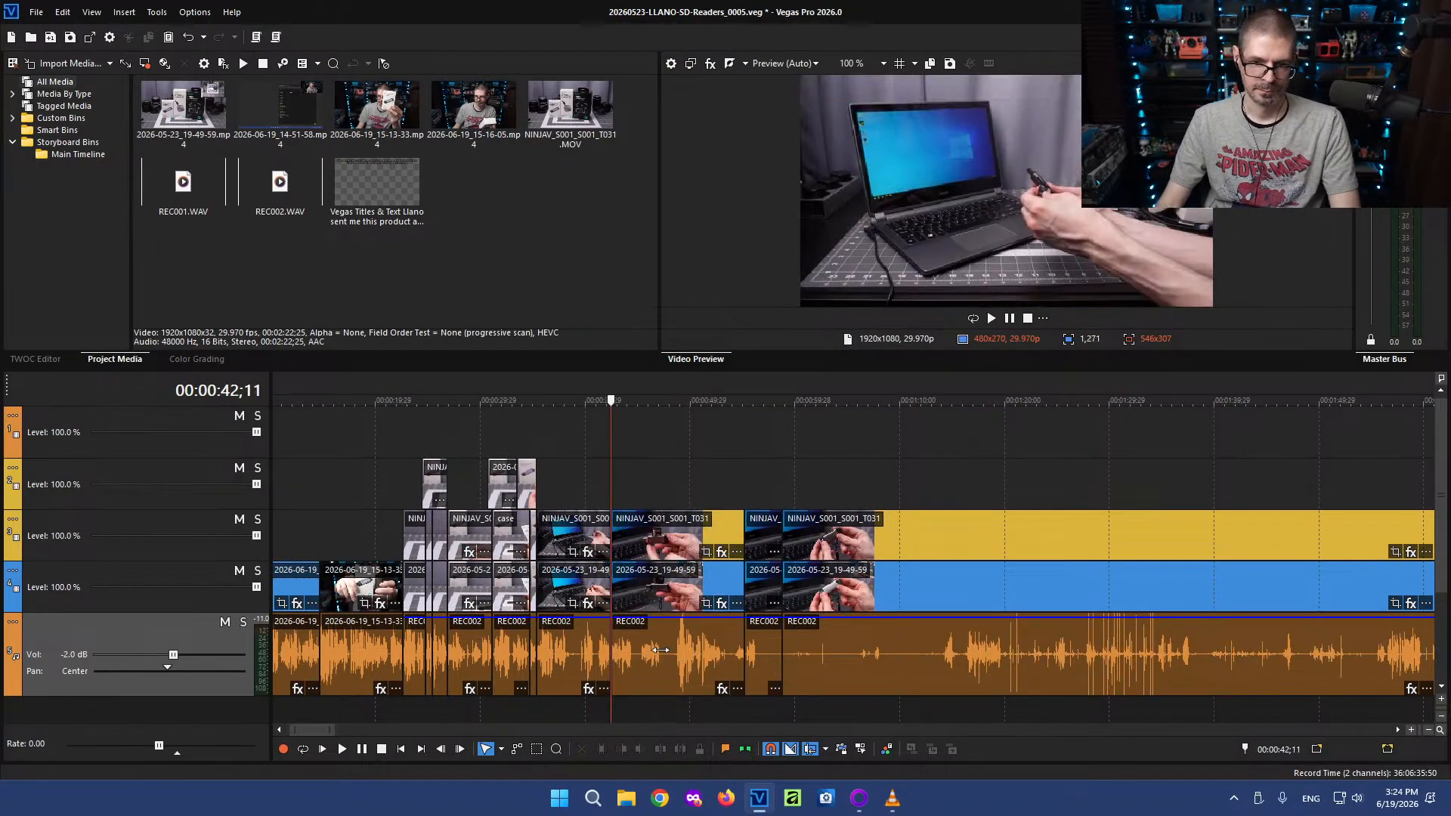
Play the take from about 00:01:14, split around it, and ripple-delete the quiet stretch before it back to 00:00:58;23
left_click(950, 659)
key("l")
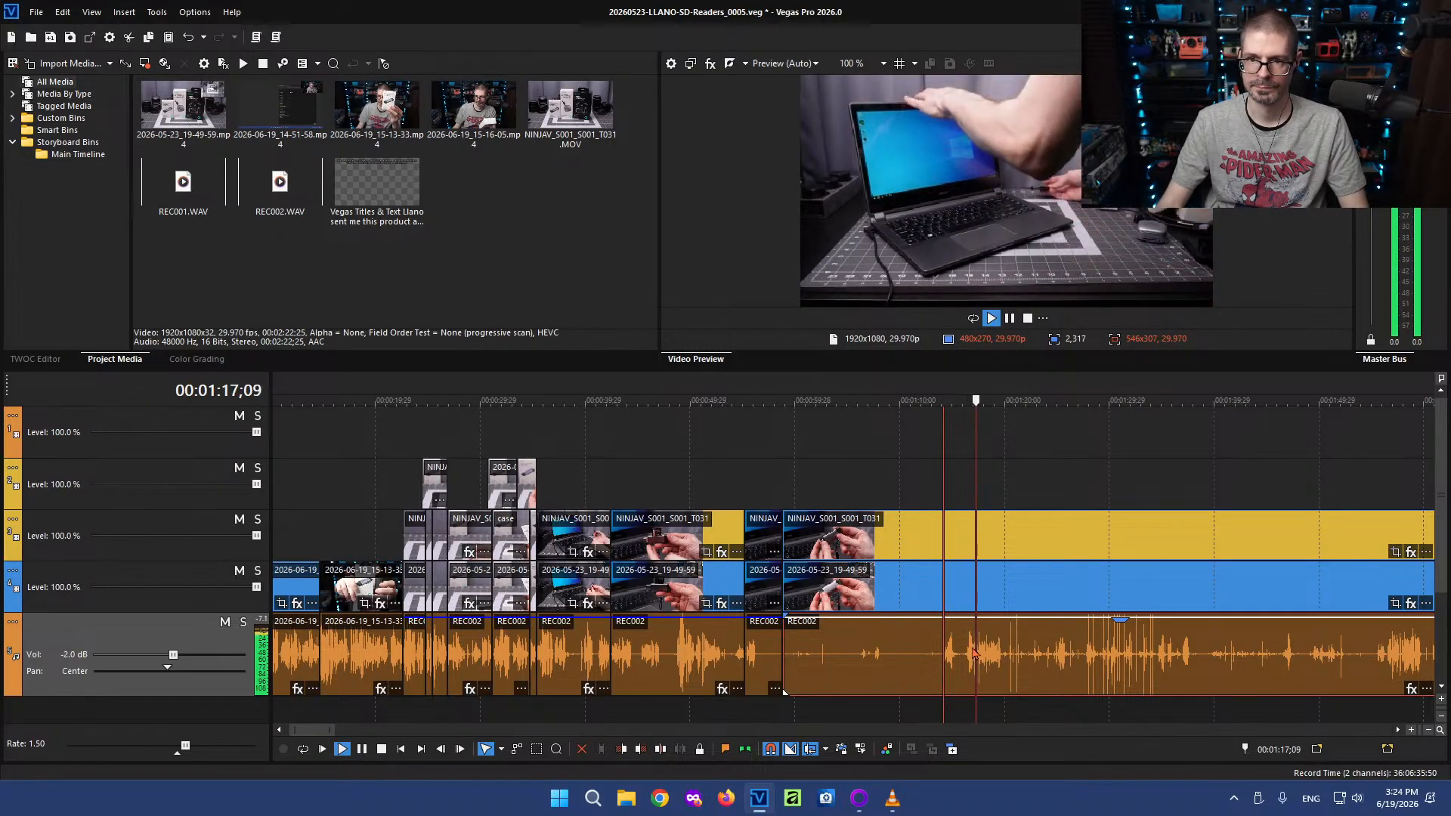
key("k")
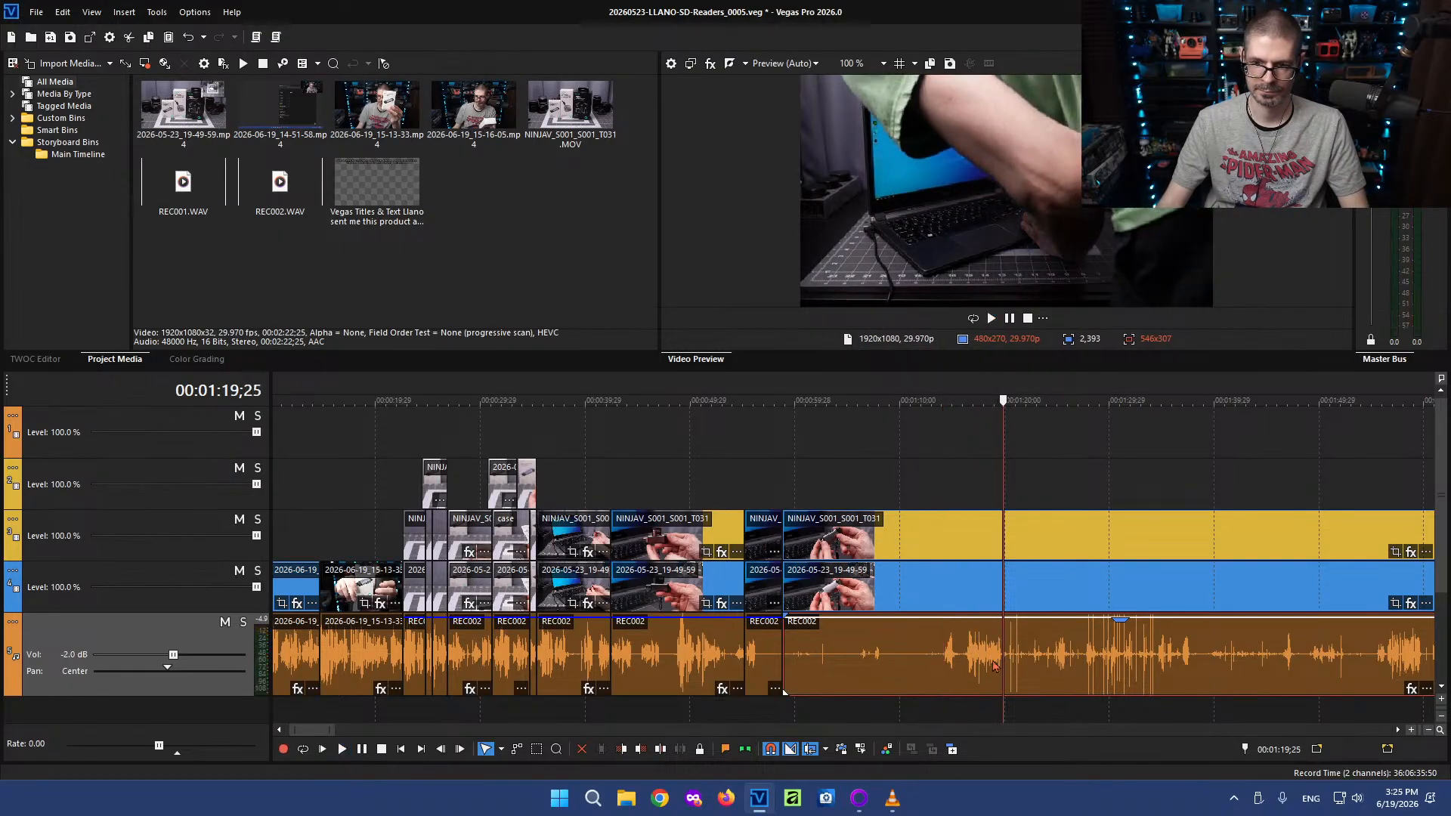
scroll(791, 671, "up", 5)
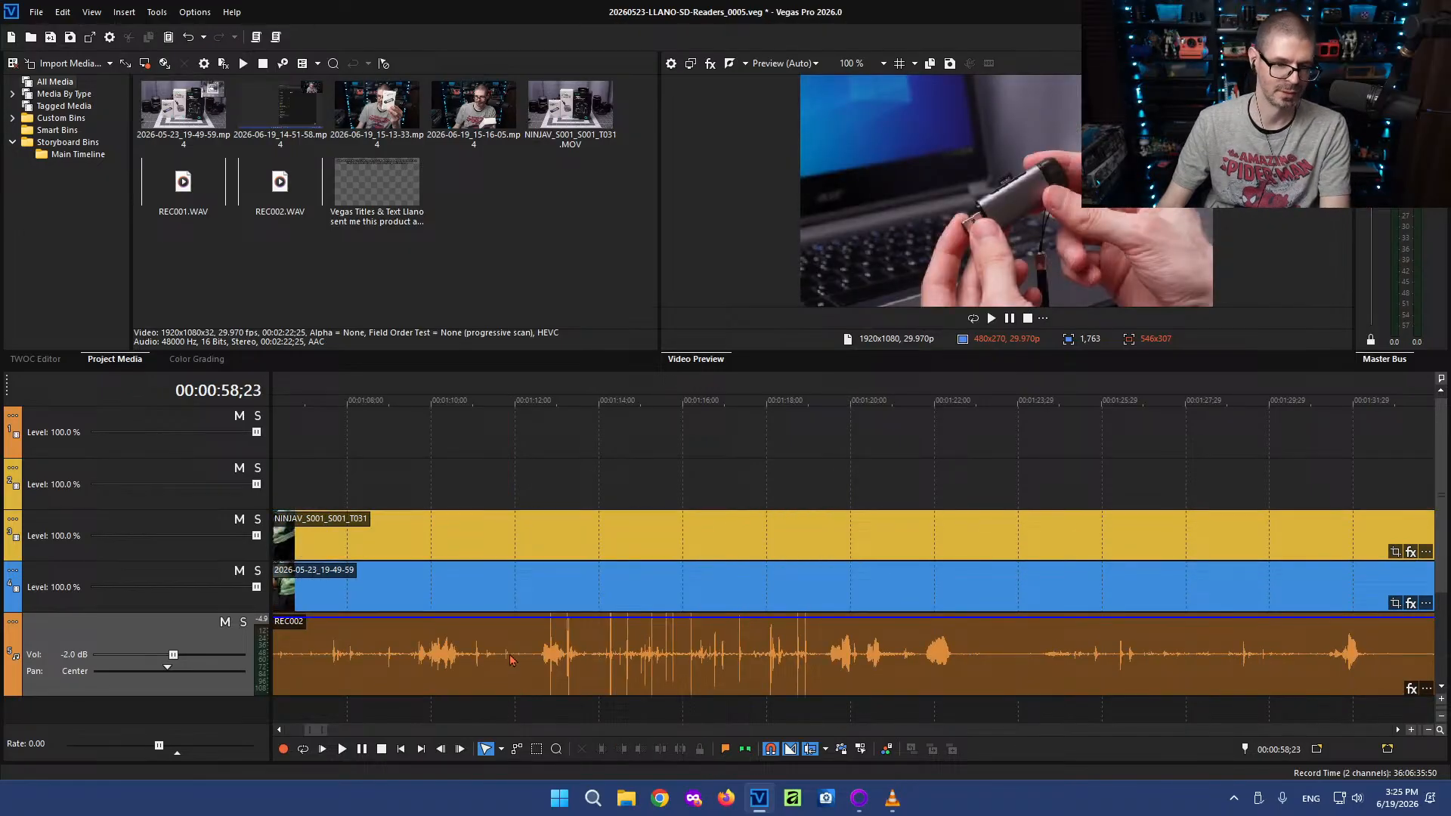
Preview the footage after 00:01:04;16, split it at 00:01:47;14, and ripple-delete the unused stretch between those points
scroll(511, 659, "down", 5)
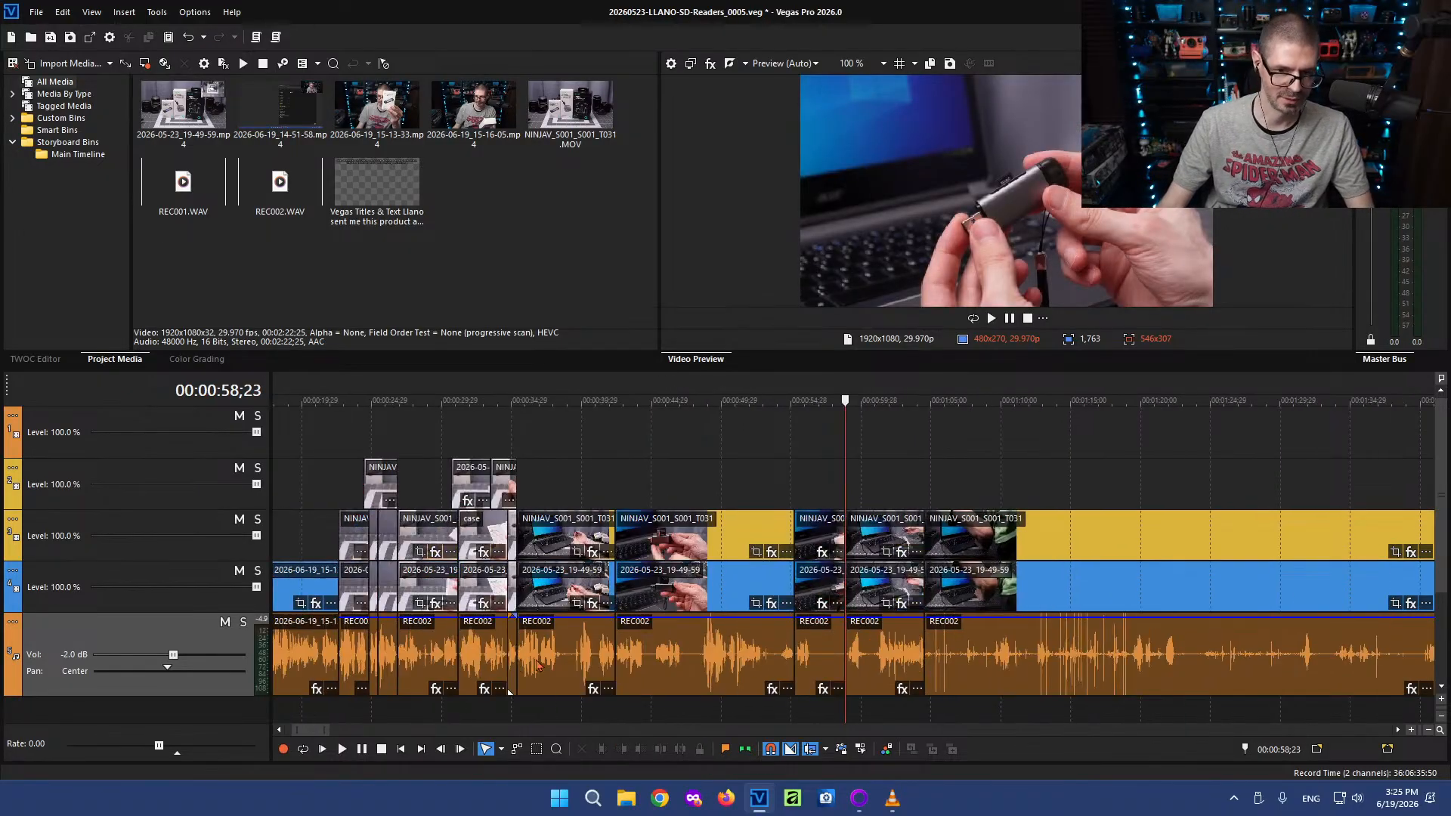
left_click(1036, 648)
left_click(1083, 648)
left_click(1169, 649)
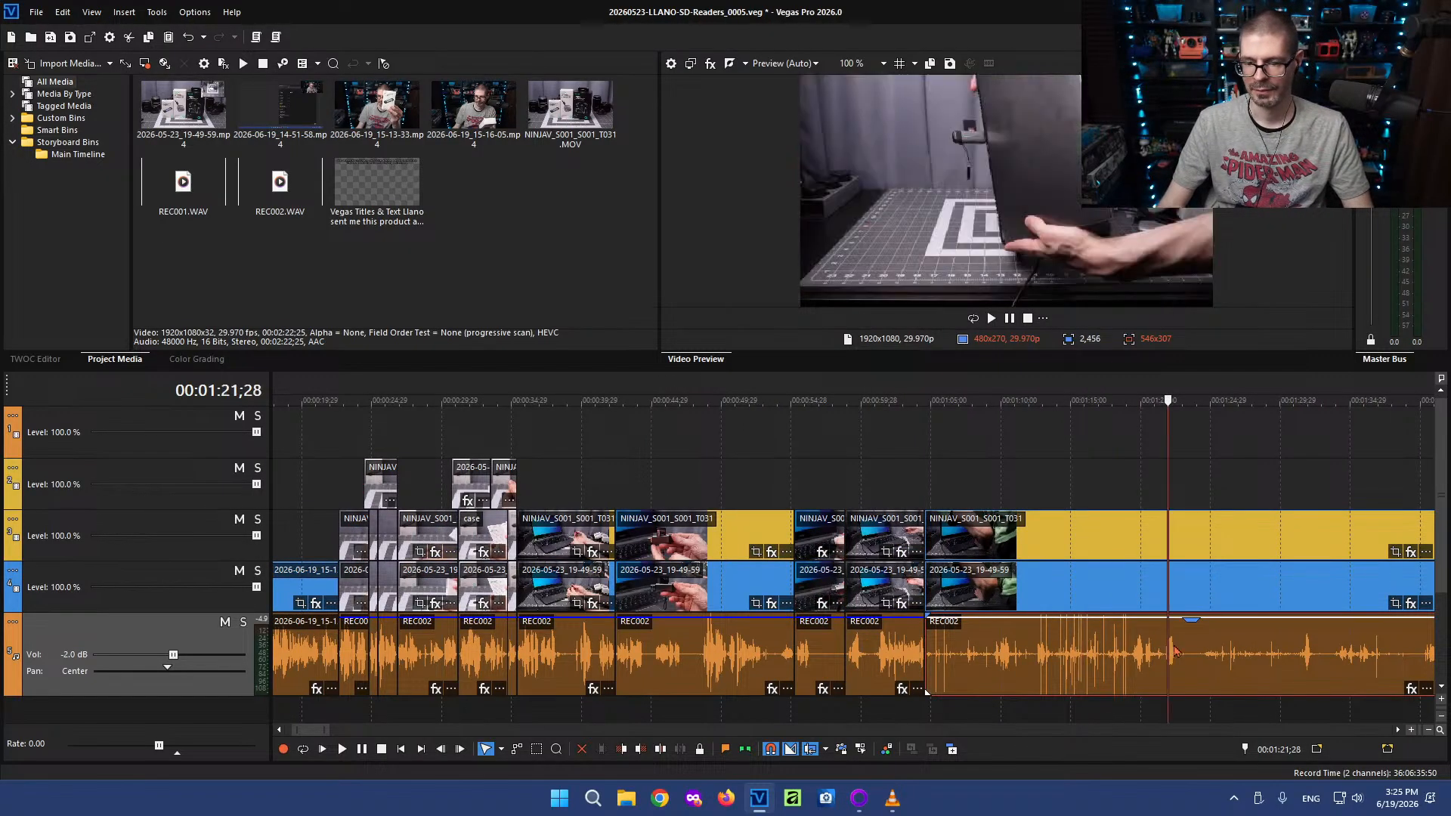
left_click(1256, 649)
scroll(1255, 647, "up", 3)
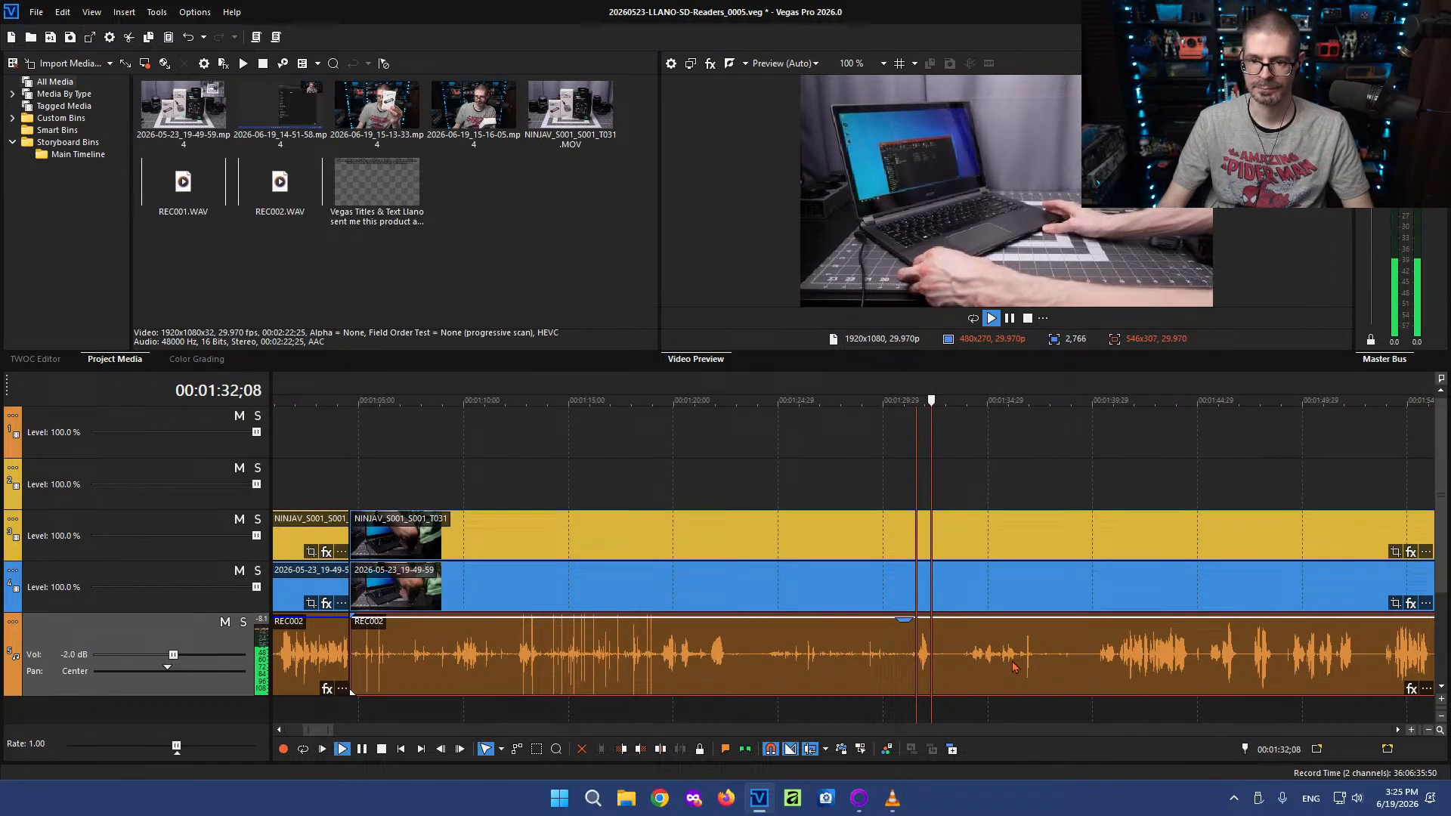
left_click(1099, 654)
key("space")
scroll(873, 656, "up", 2)
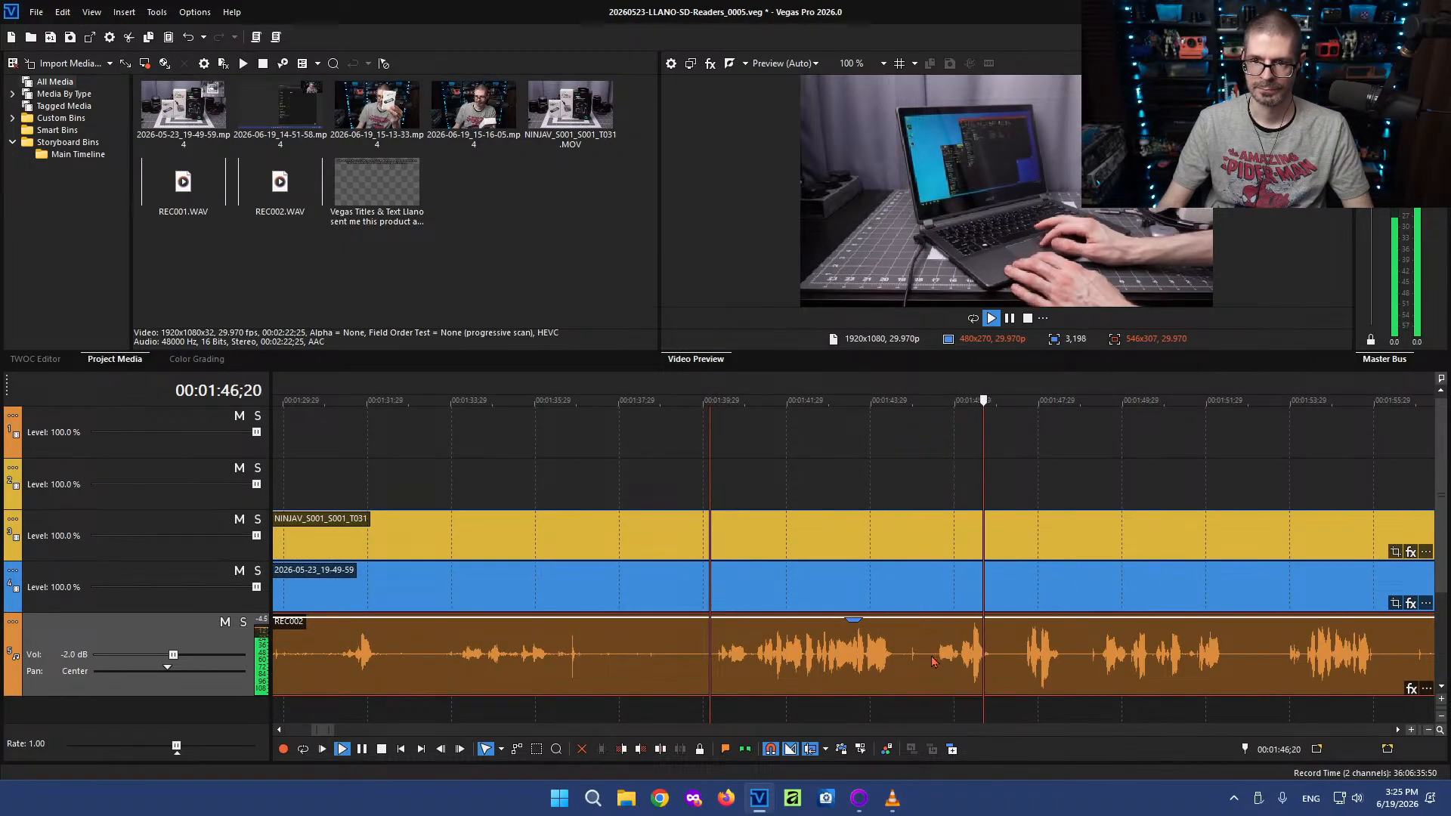
left_click(1017, 660)
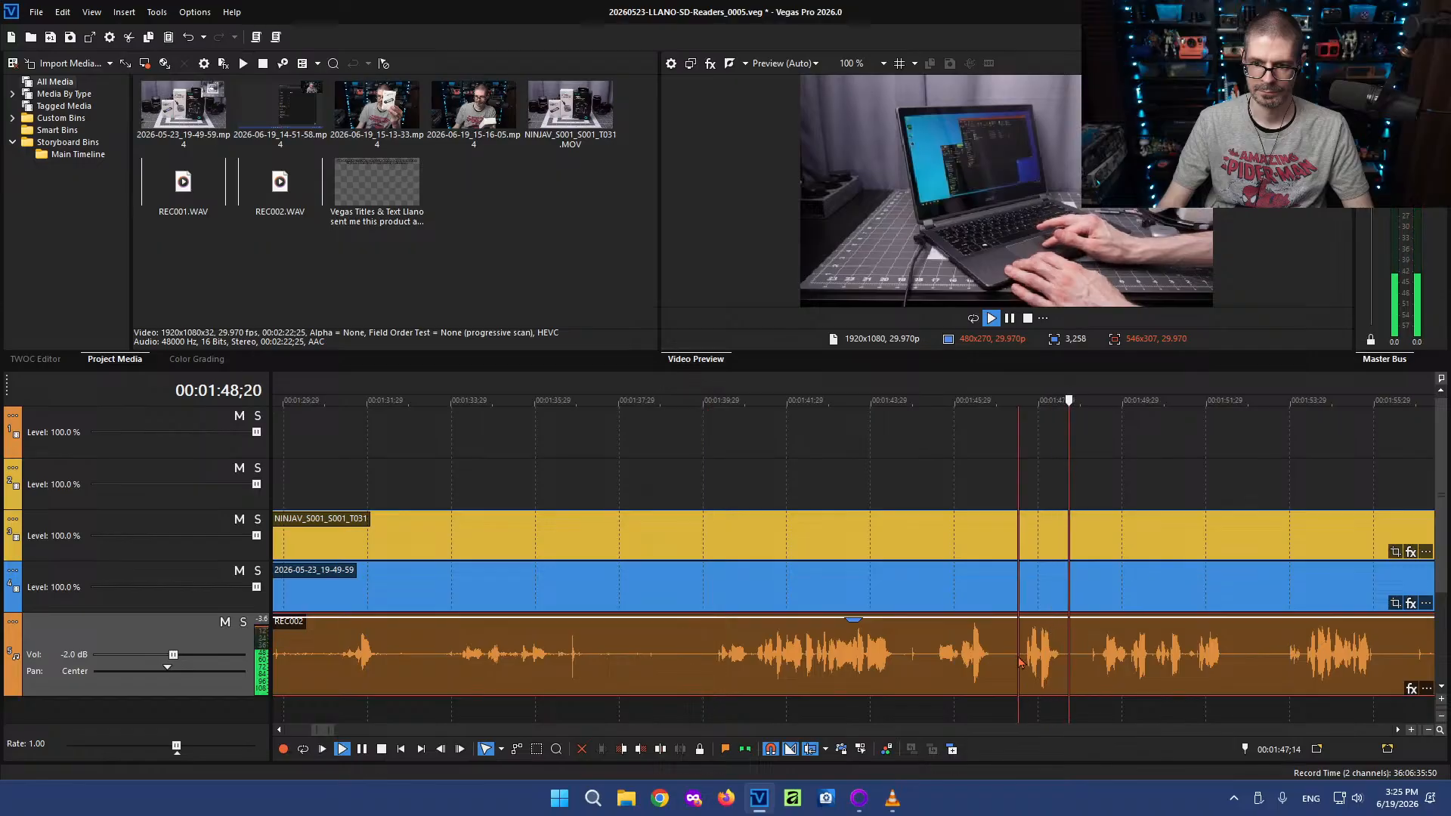
key("s")
key("l")
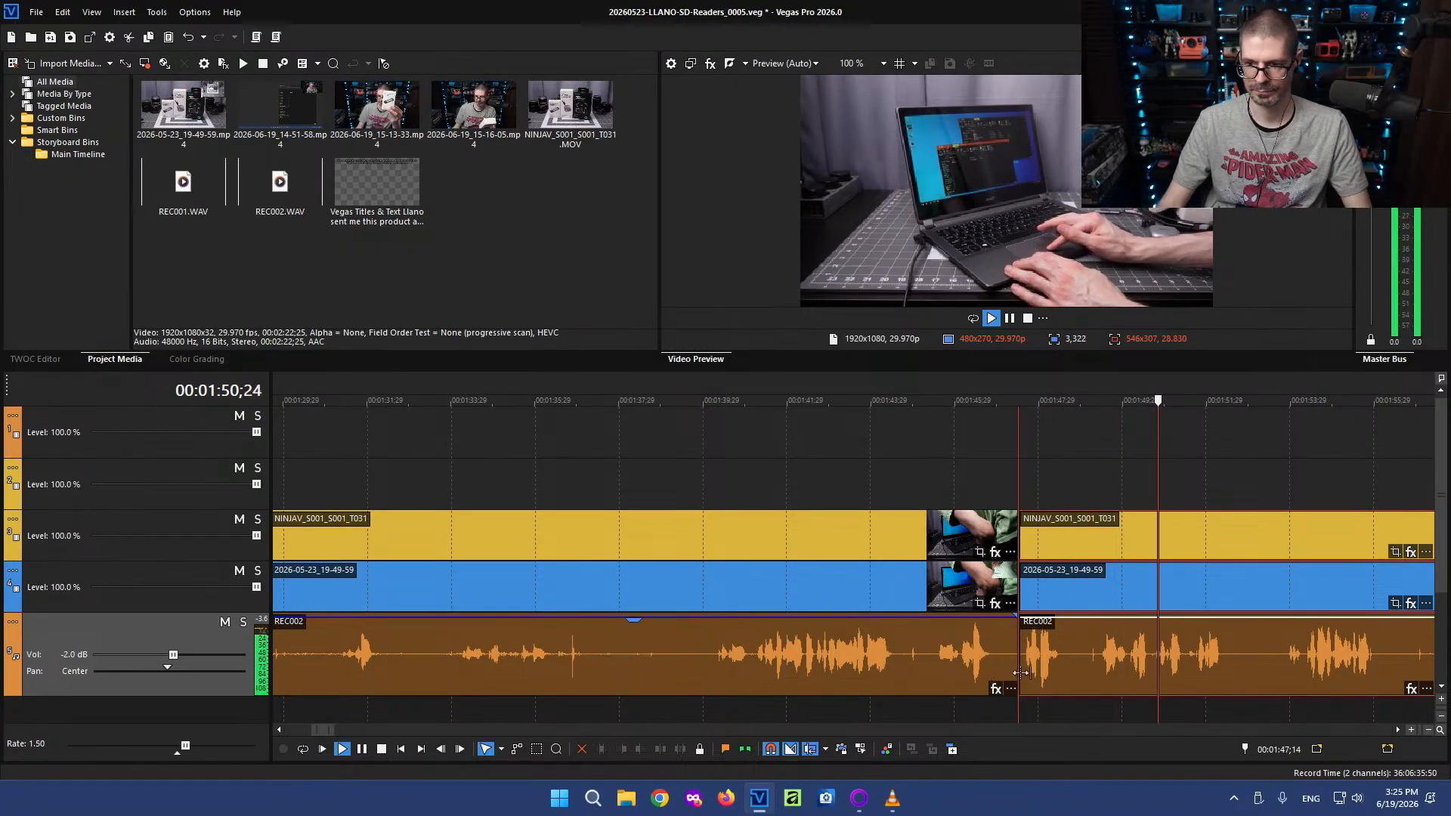
scroll(940, 669, "down", 3)
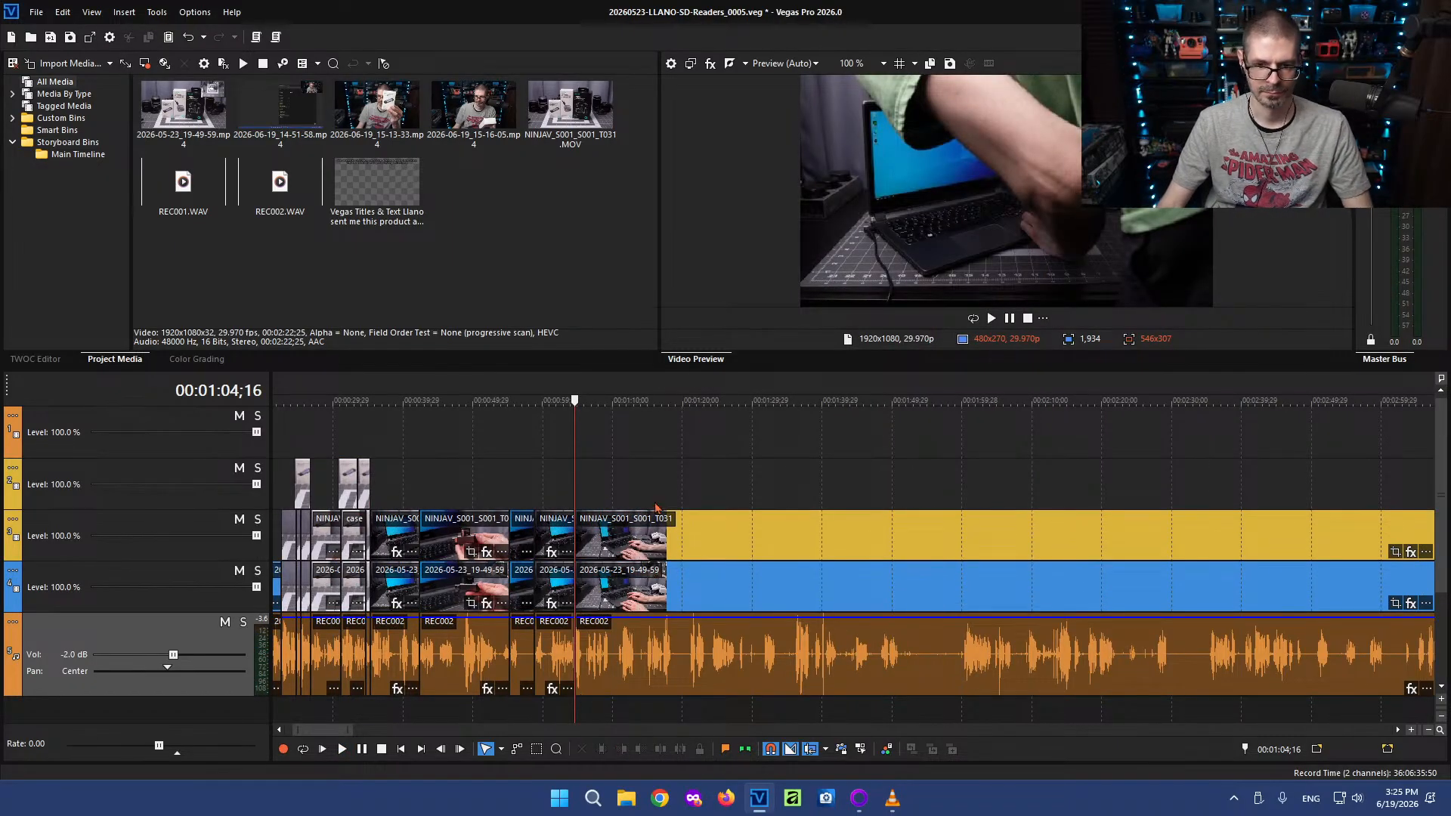
Play the laptop demo take from about 00:01:24 and split it at 00:01:27;21, at the end of the spoken passage
left_click(711, 649)
key("space")
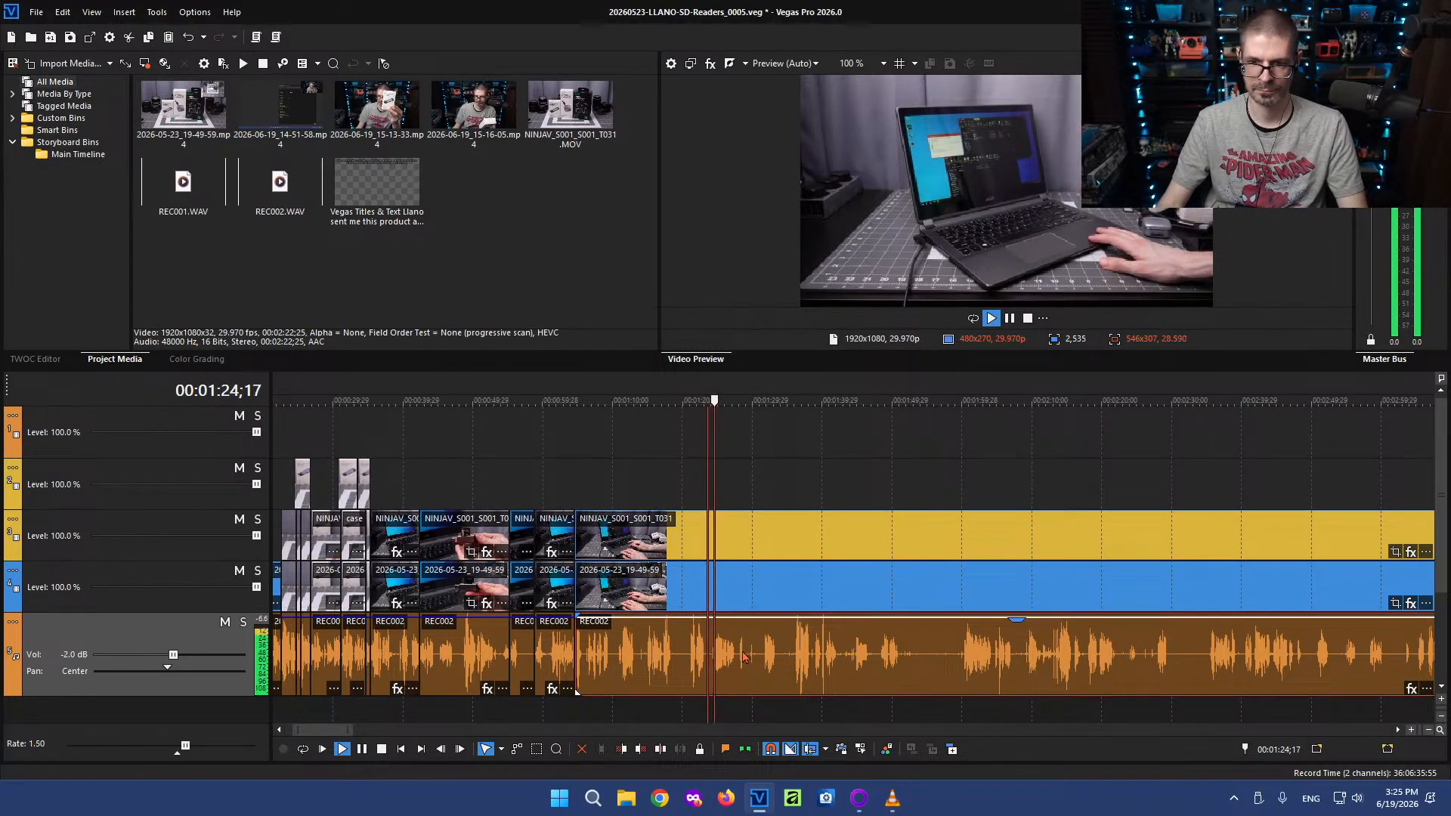
key("l")
scroll(860, 631, "up", 3)
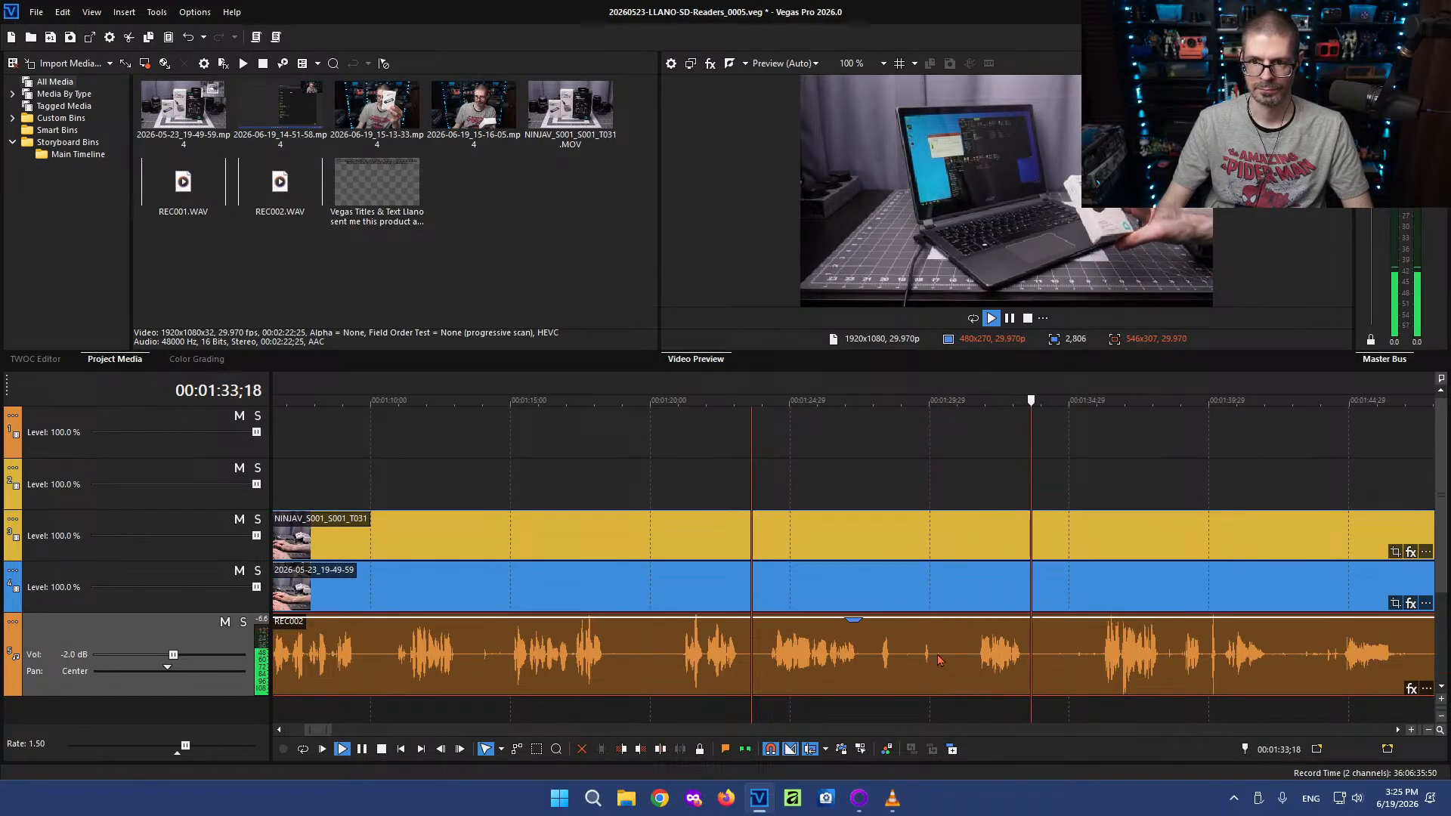
key("k")
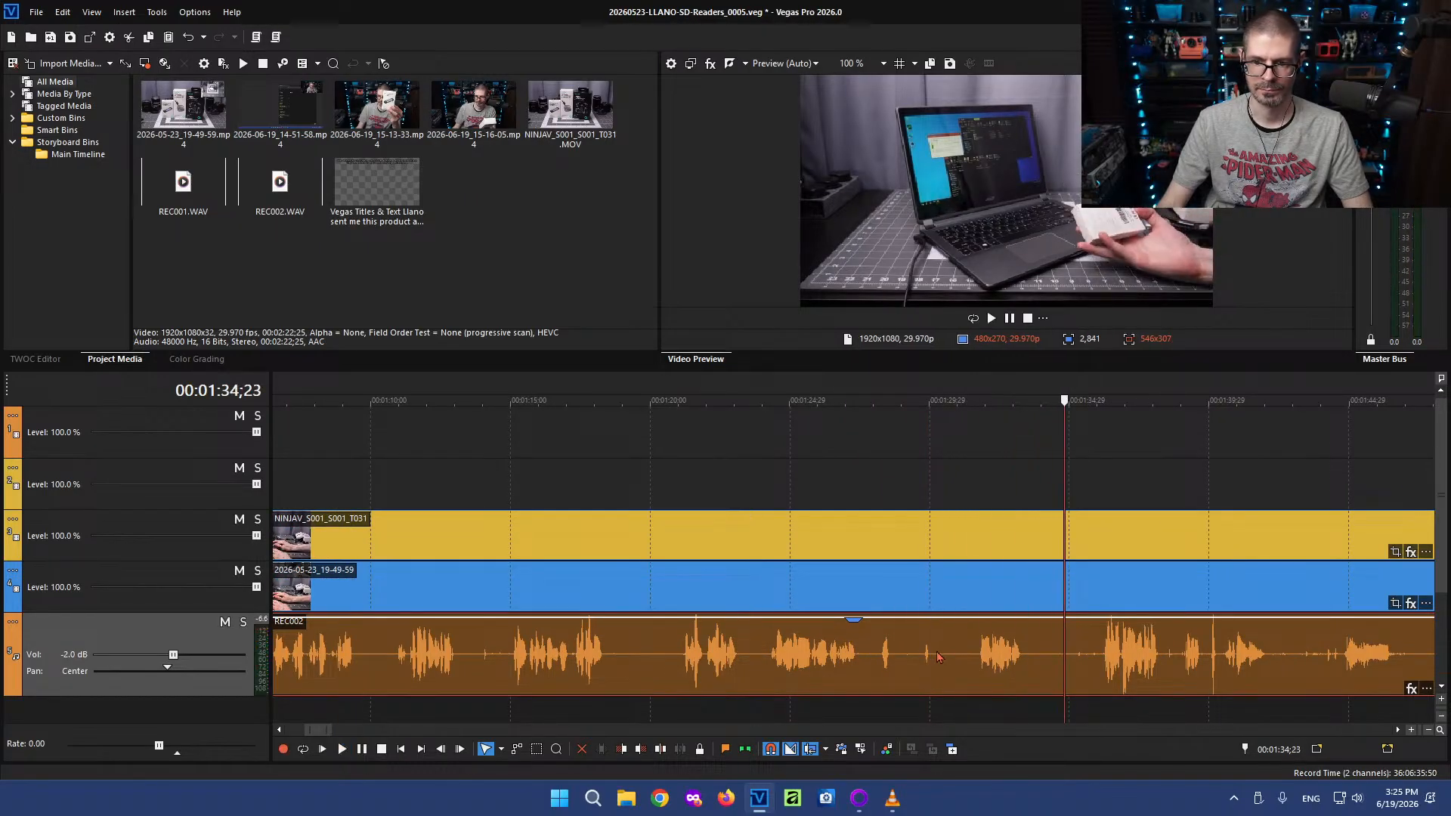
left_click(852, 654)
key("space")
left_click(867, 657)
key("s")
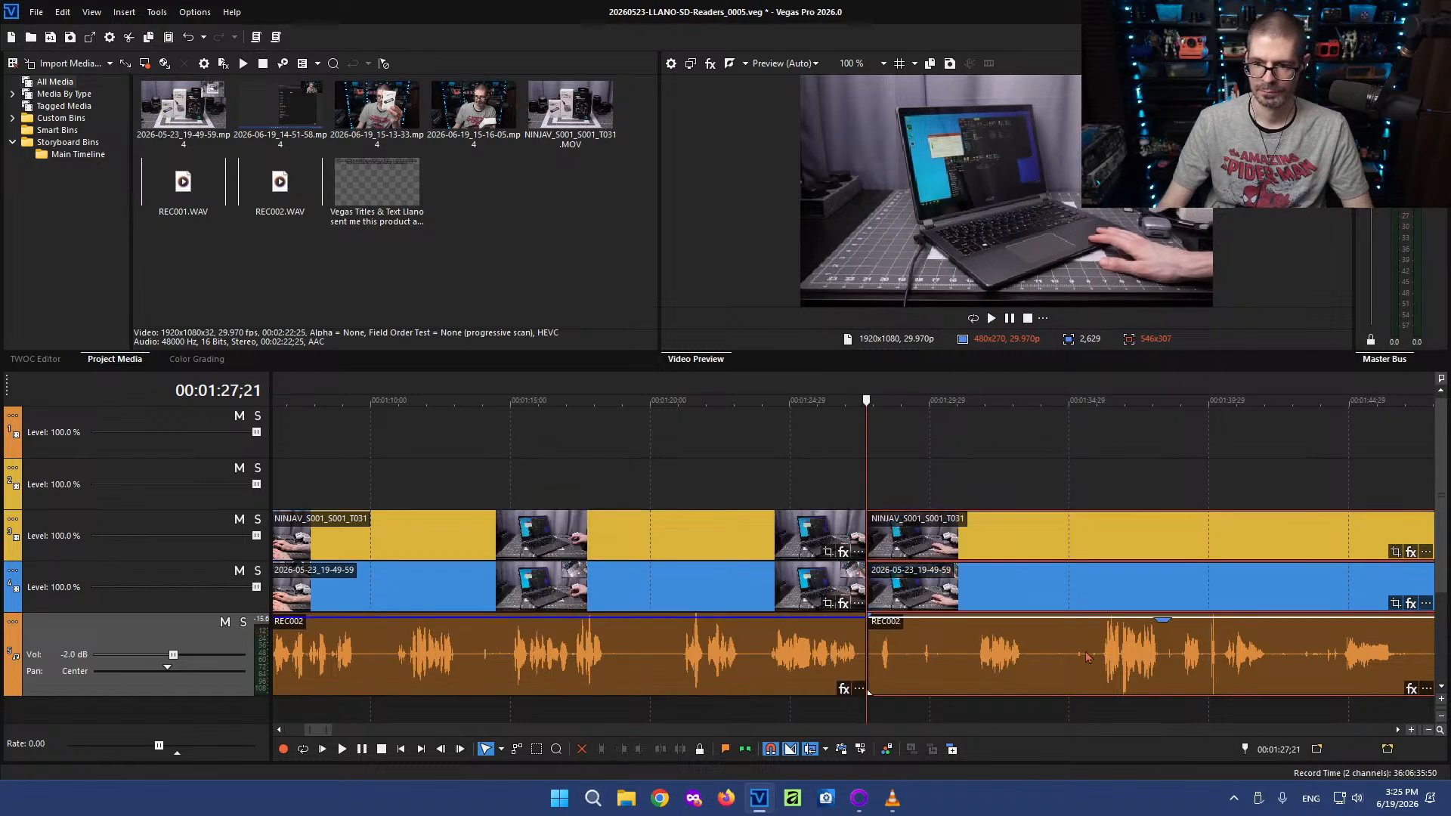
Sample the laptop footage after 00:01:27;21 at several points to find where the next usable take begins
left_click(1099, 655)
key("space")
scroll(1108, 694, "down", 3)
scroll(1038, 689, "up", 1)
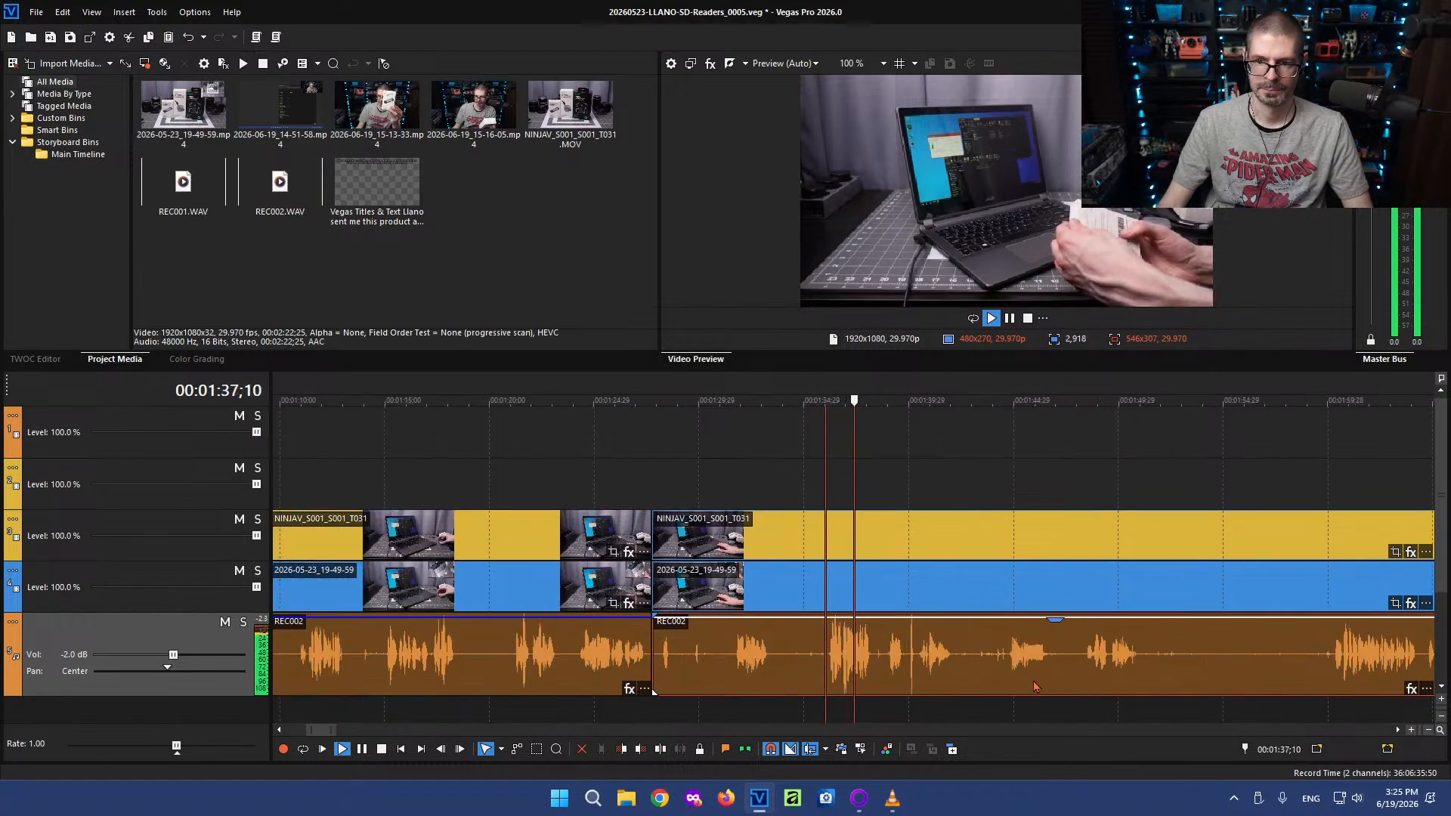
scroll(1036, 684, "down", 3)
left_click(923, 656)
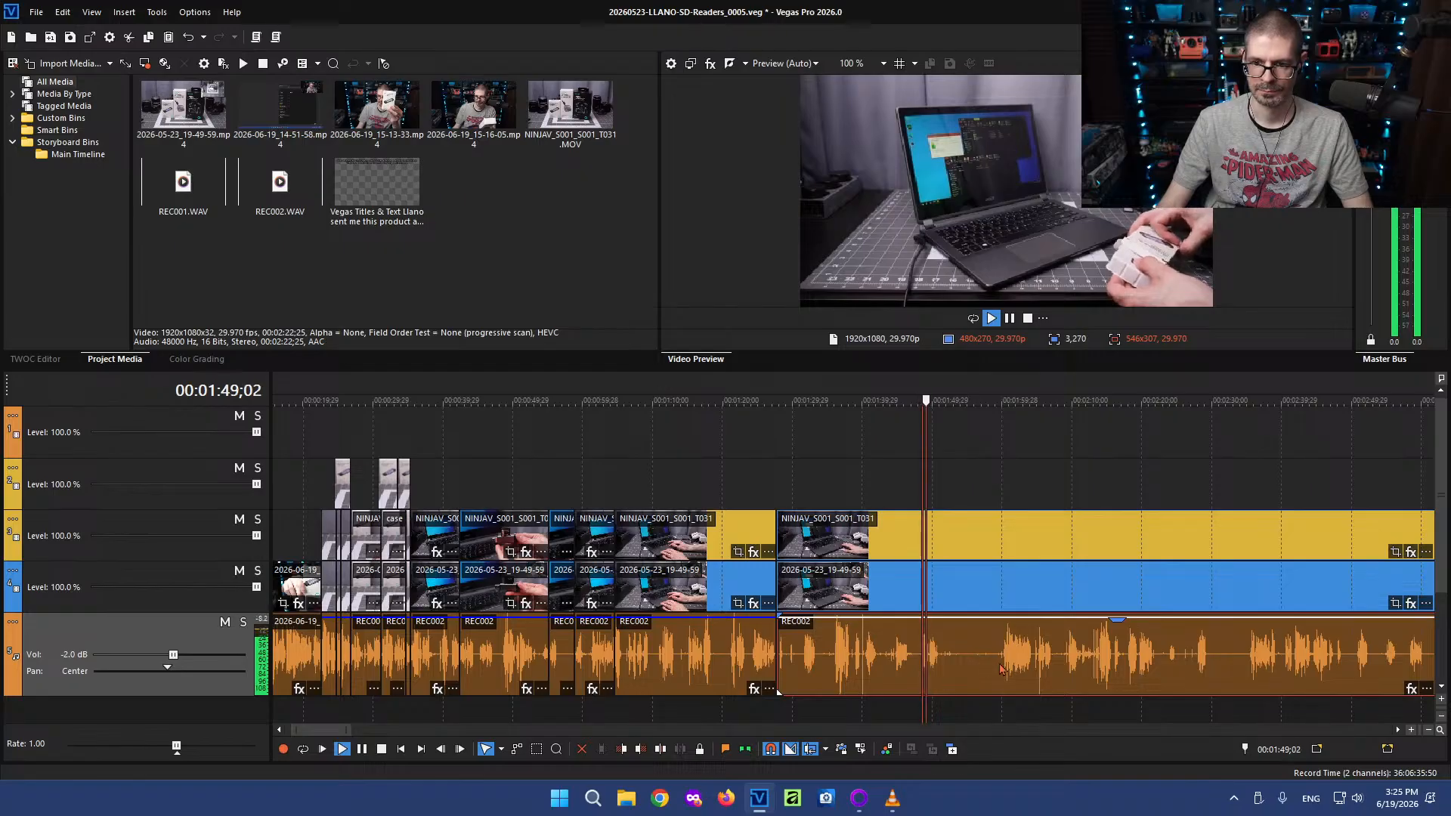
left_click(994, 655)
key("space")
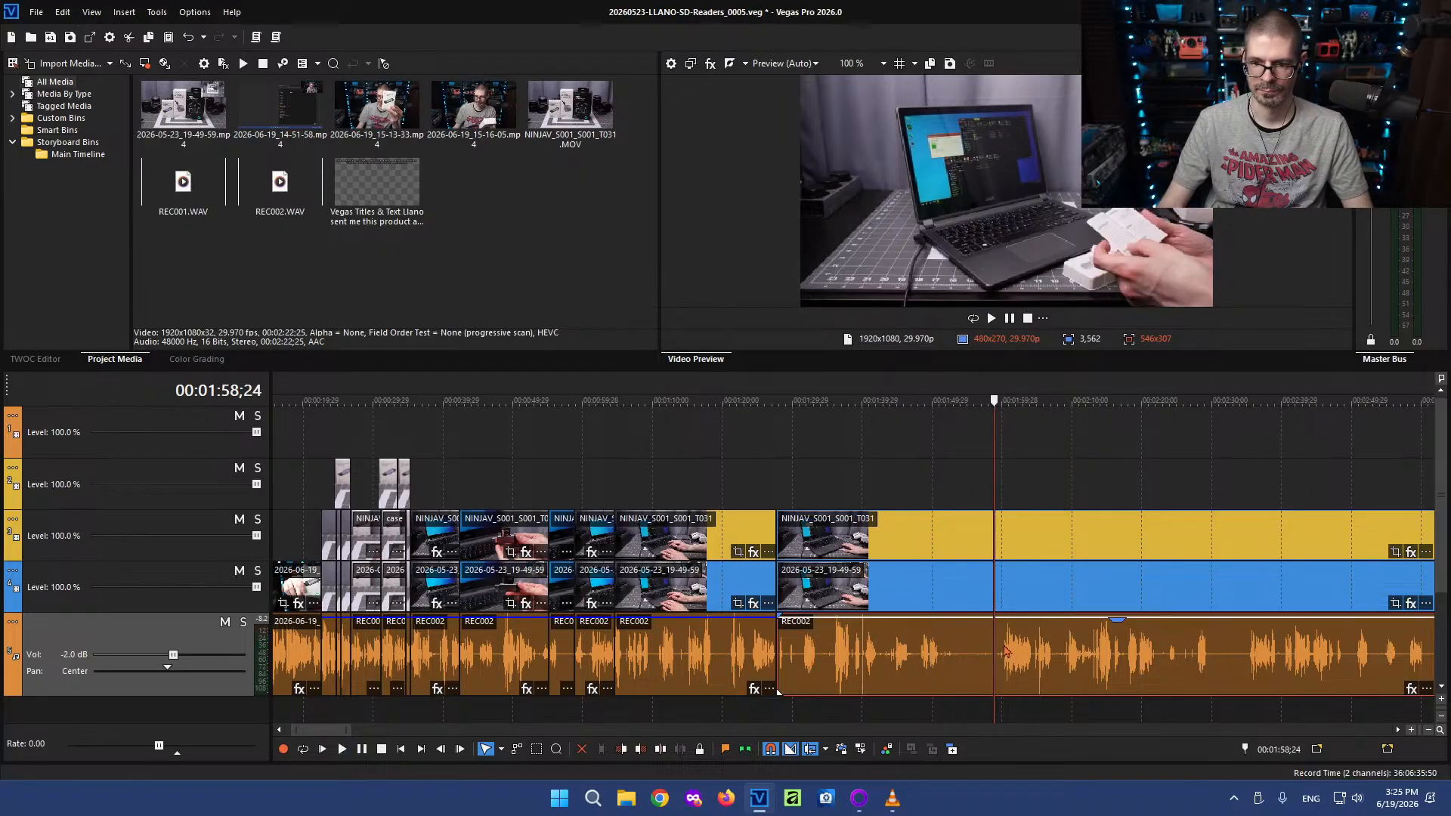
key("space")
scroll(937, 654, "up", 3)
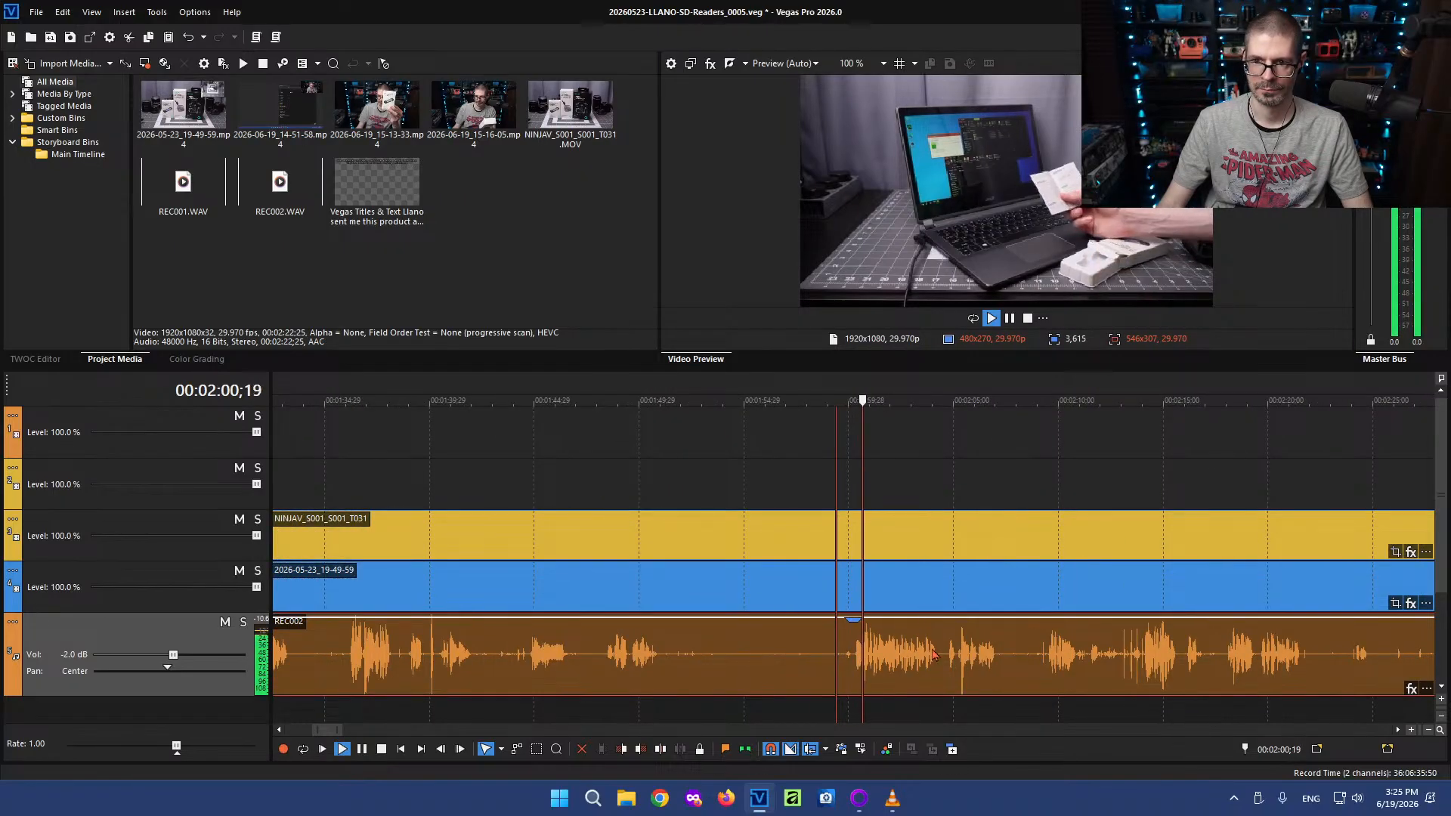
scroll(934, 654, "down", 3)
key("l")
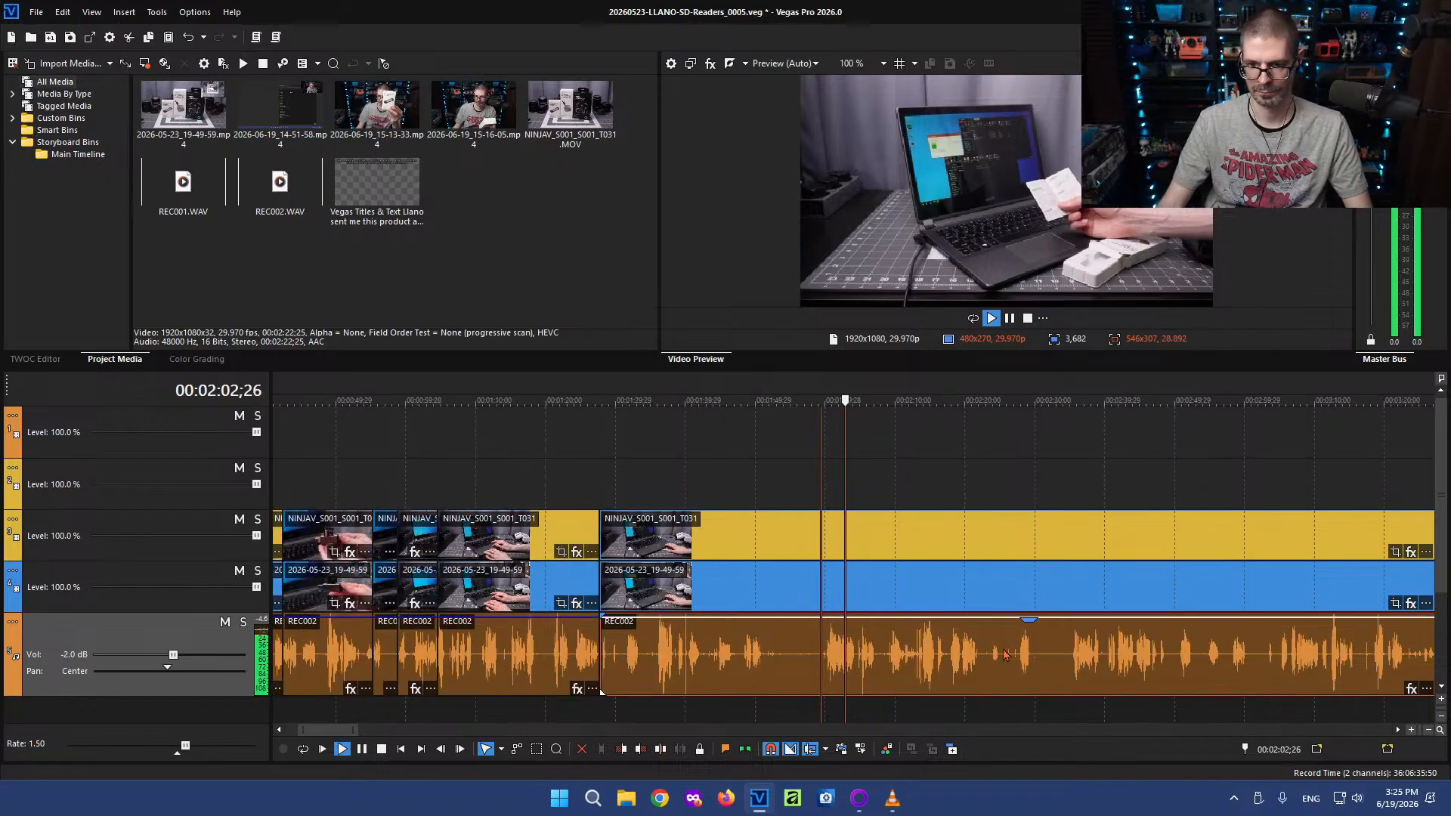
scroll(1005, 655, "down", 2)
Play the take at about 00:02:18, split just before it, and ripple-delete the unused stretch back to 00:01:27;21
left_click(925, 657)
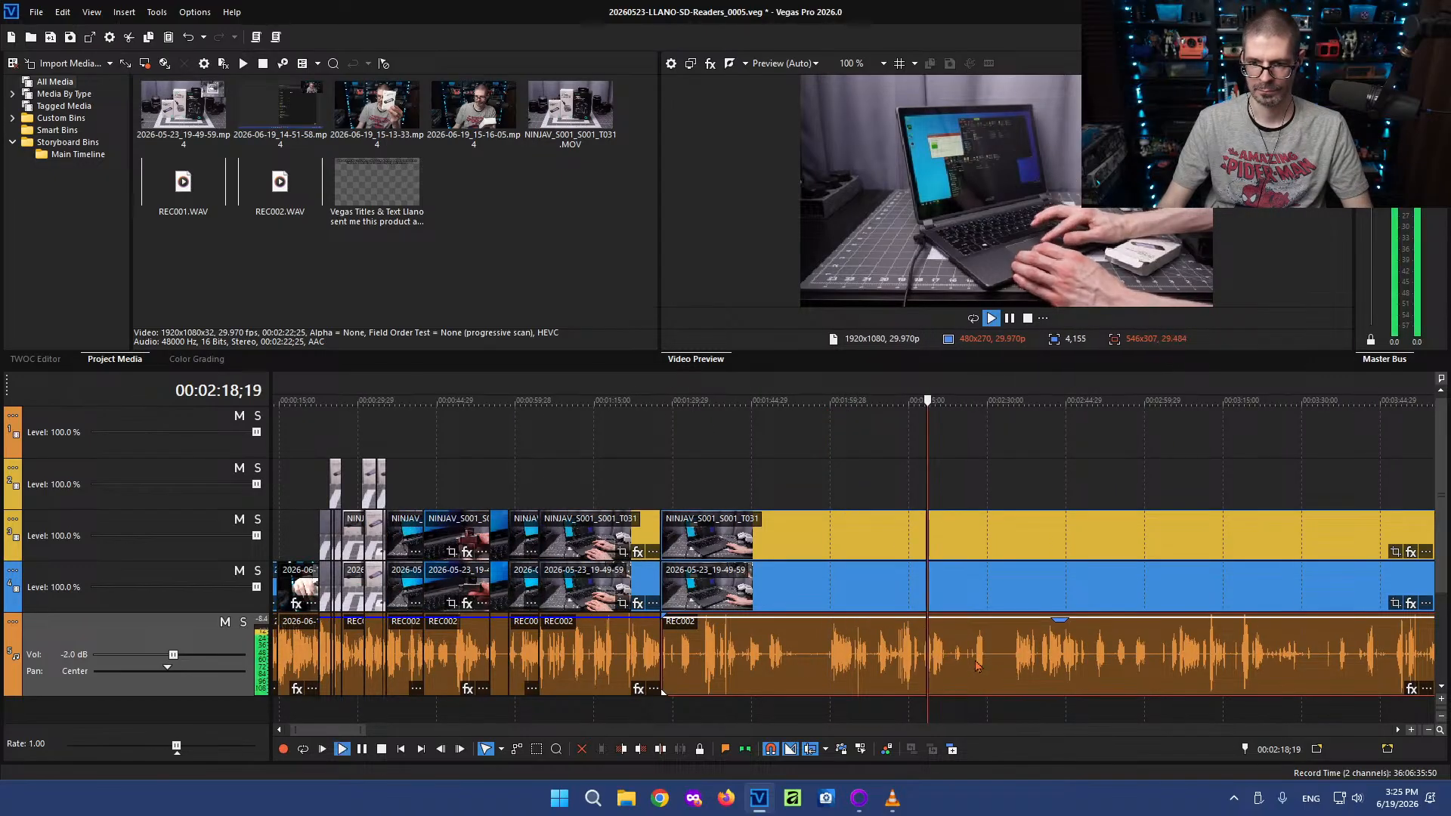
key("l")
scroll(959, 691, "up", 4)
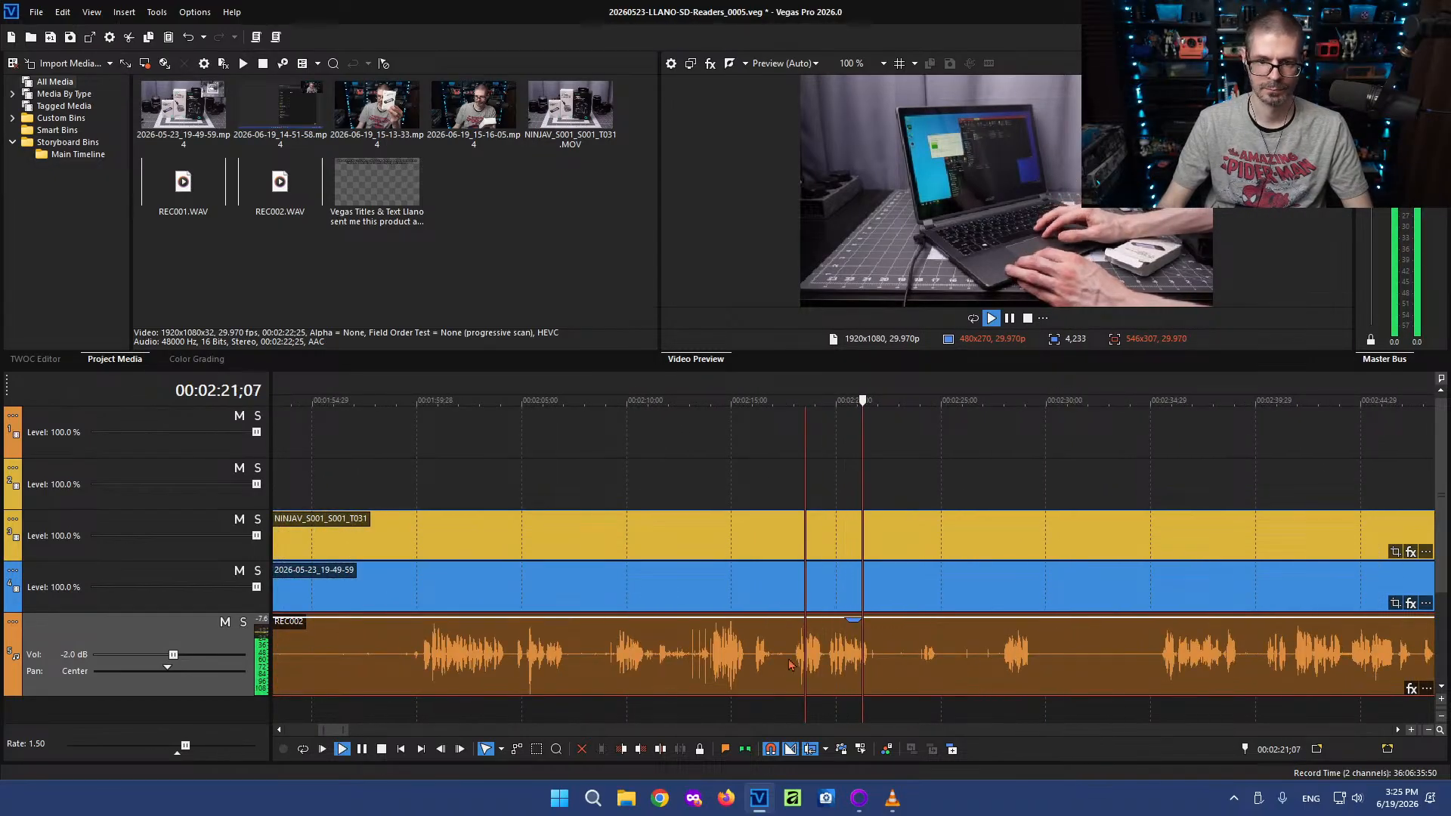
key("space")
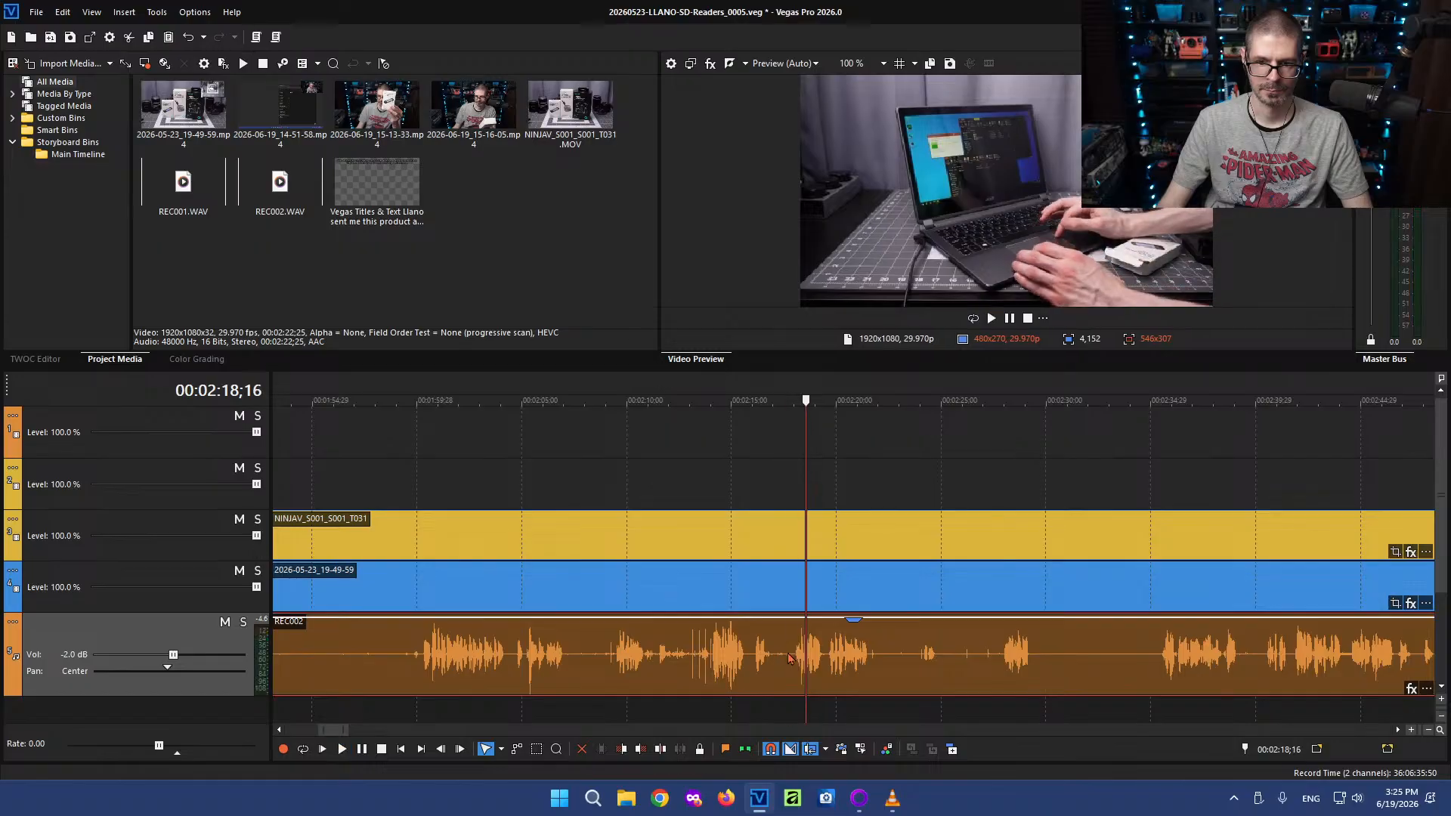
left_click(786, 658)
key("s")
scroll(786, 657, "down", 5)
left_click(661, 656)
key("Delete")
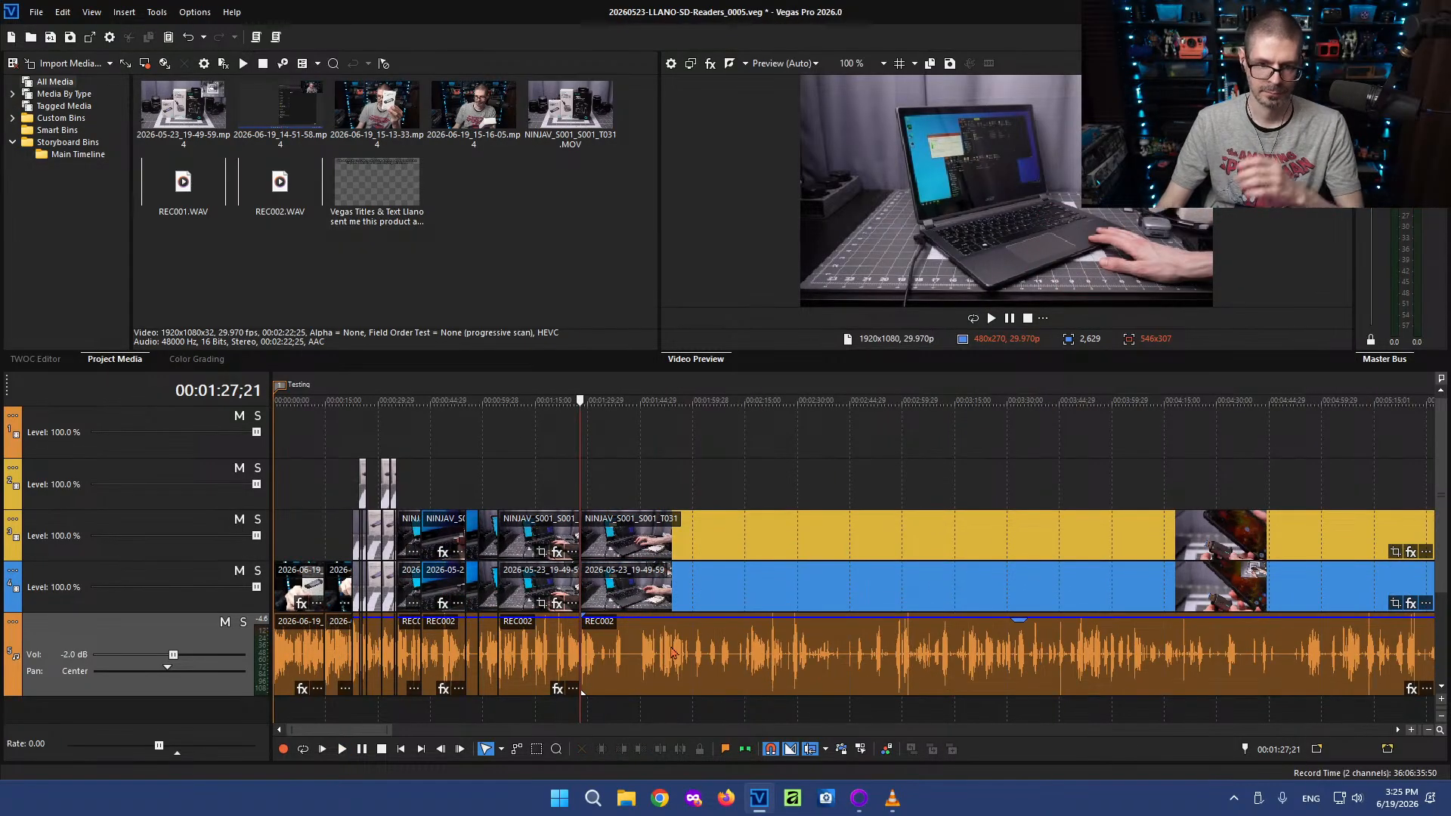
Preview the laptop footage from about 00:01:38 and split all tracks just before the next spoken passage at about 00:01:51
scroll(680, 661, "up", 3)
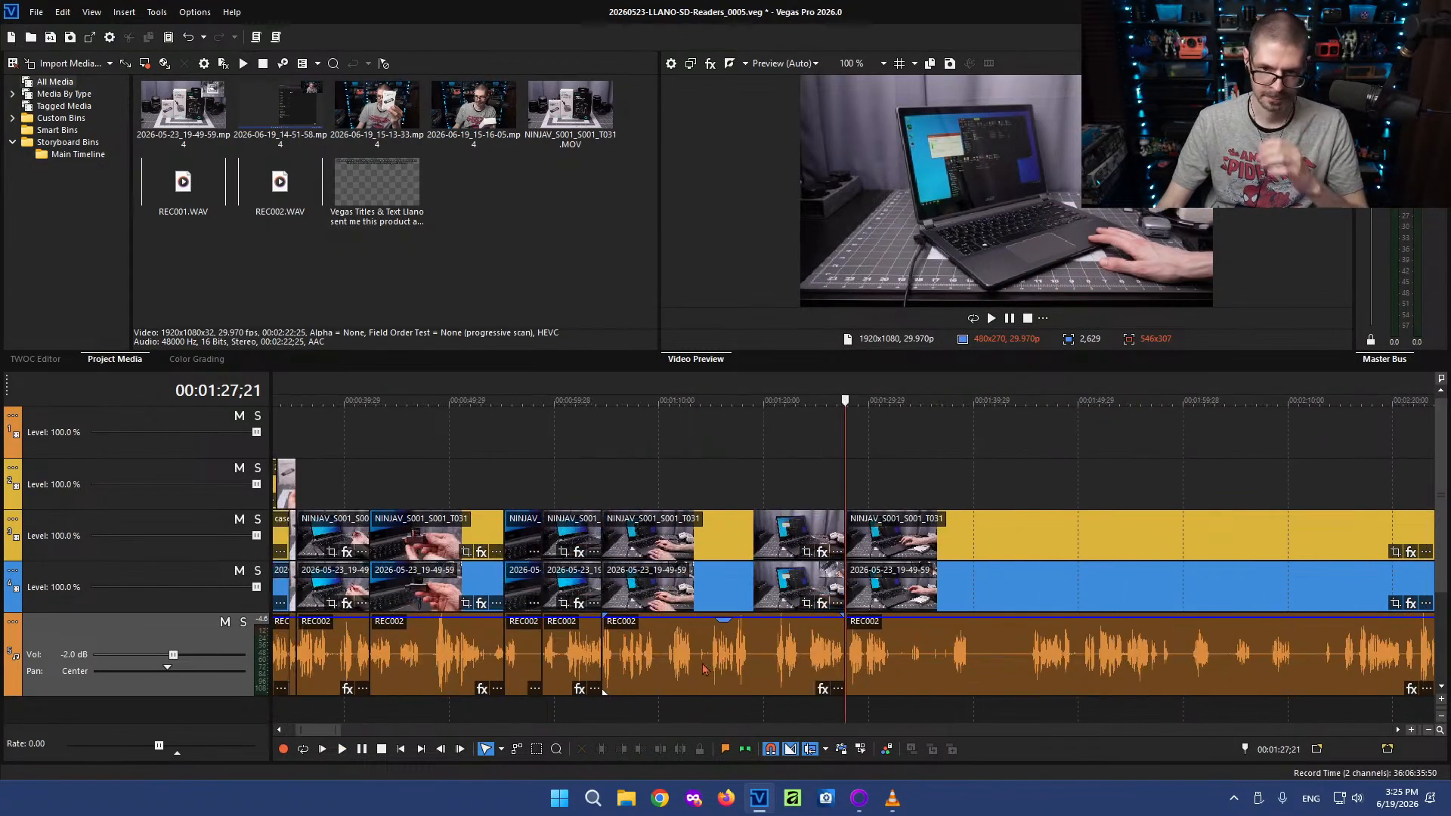
left_click(951, 654)
key("space")
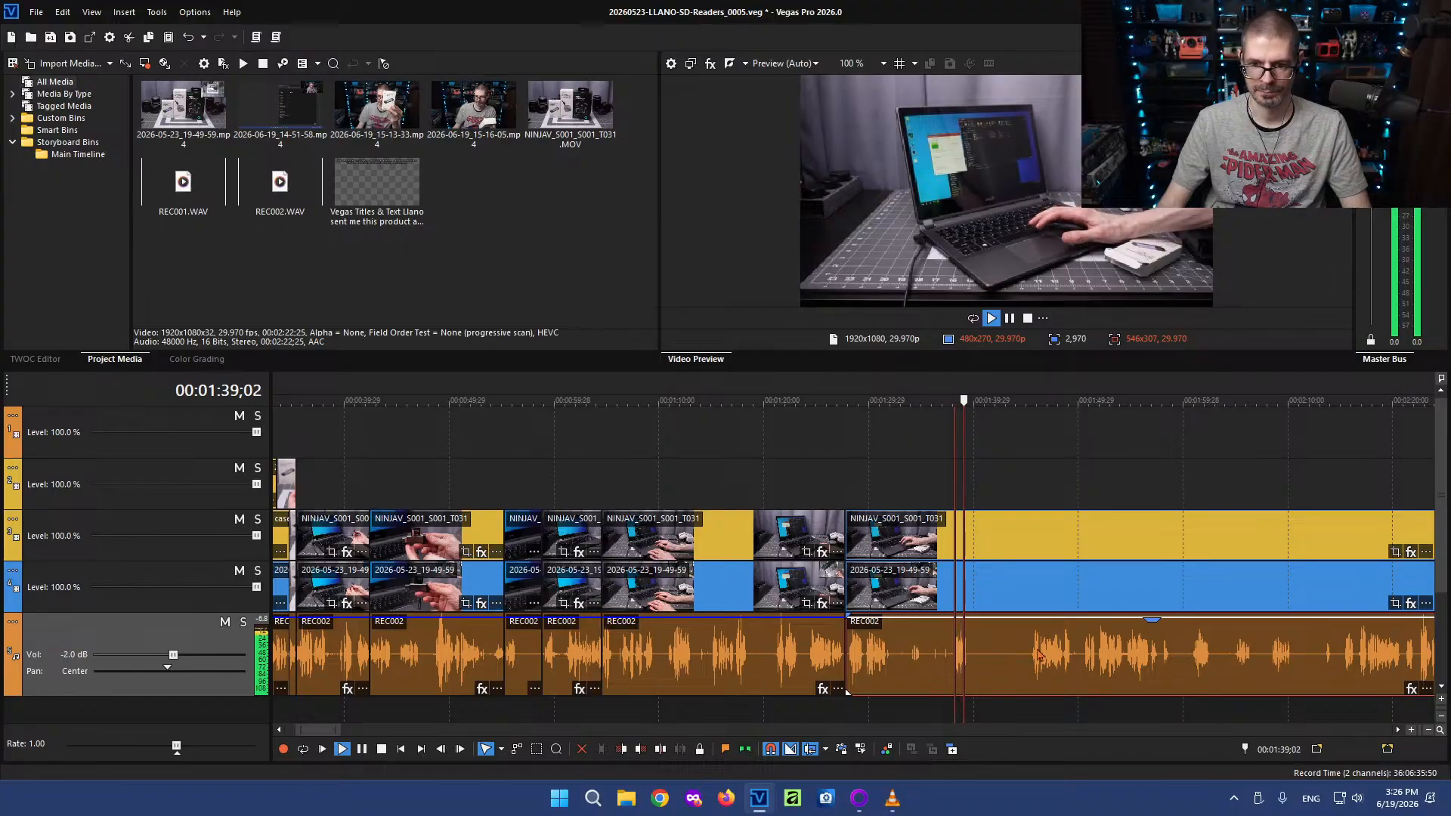
key("l")
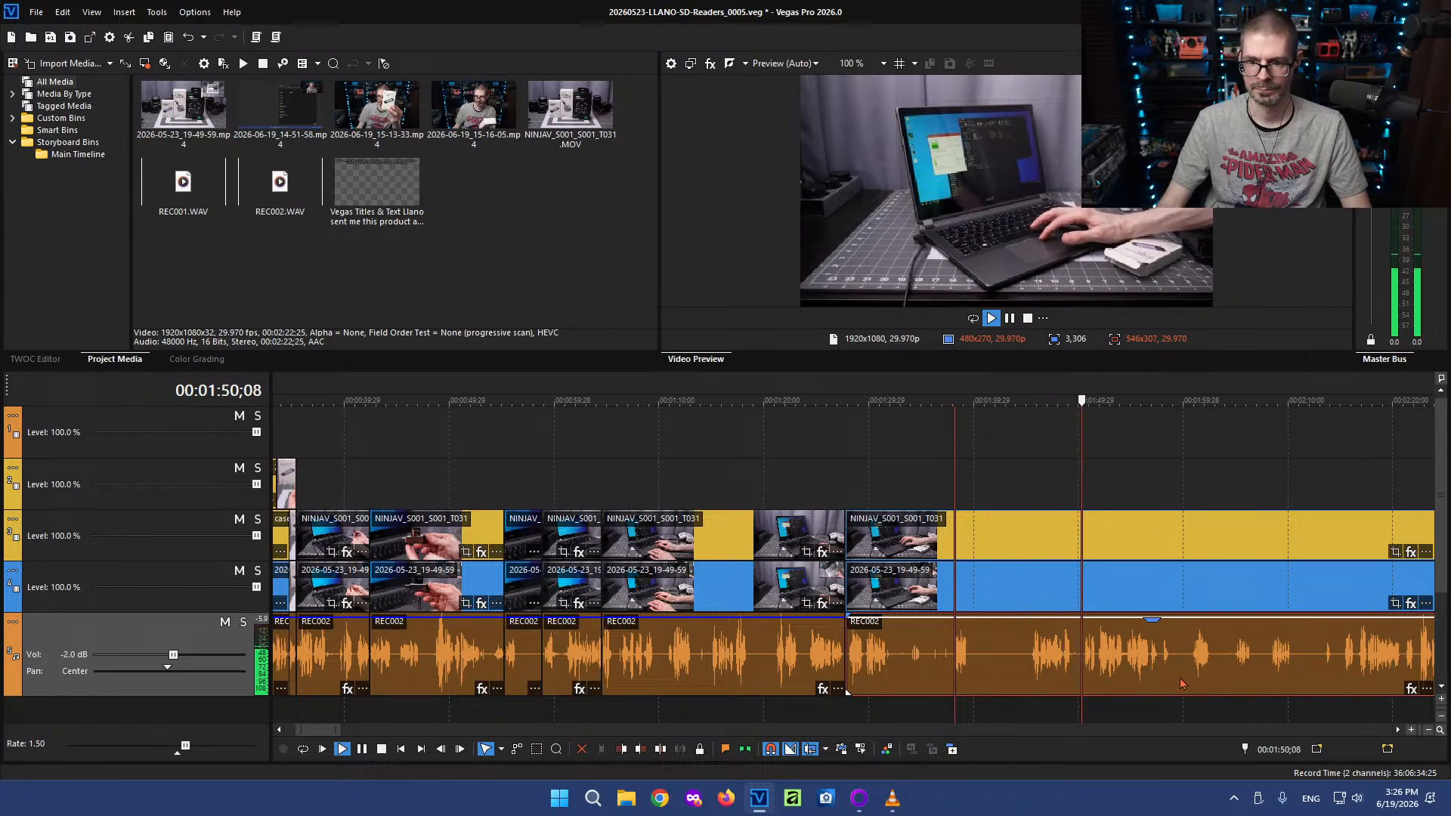
scroll(1005, 677, "up", 4)
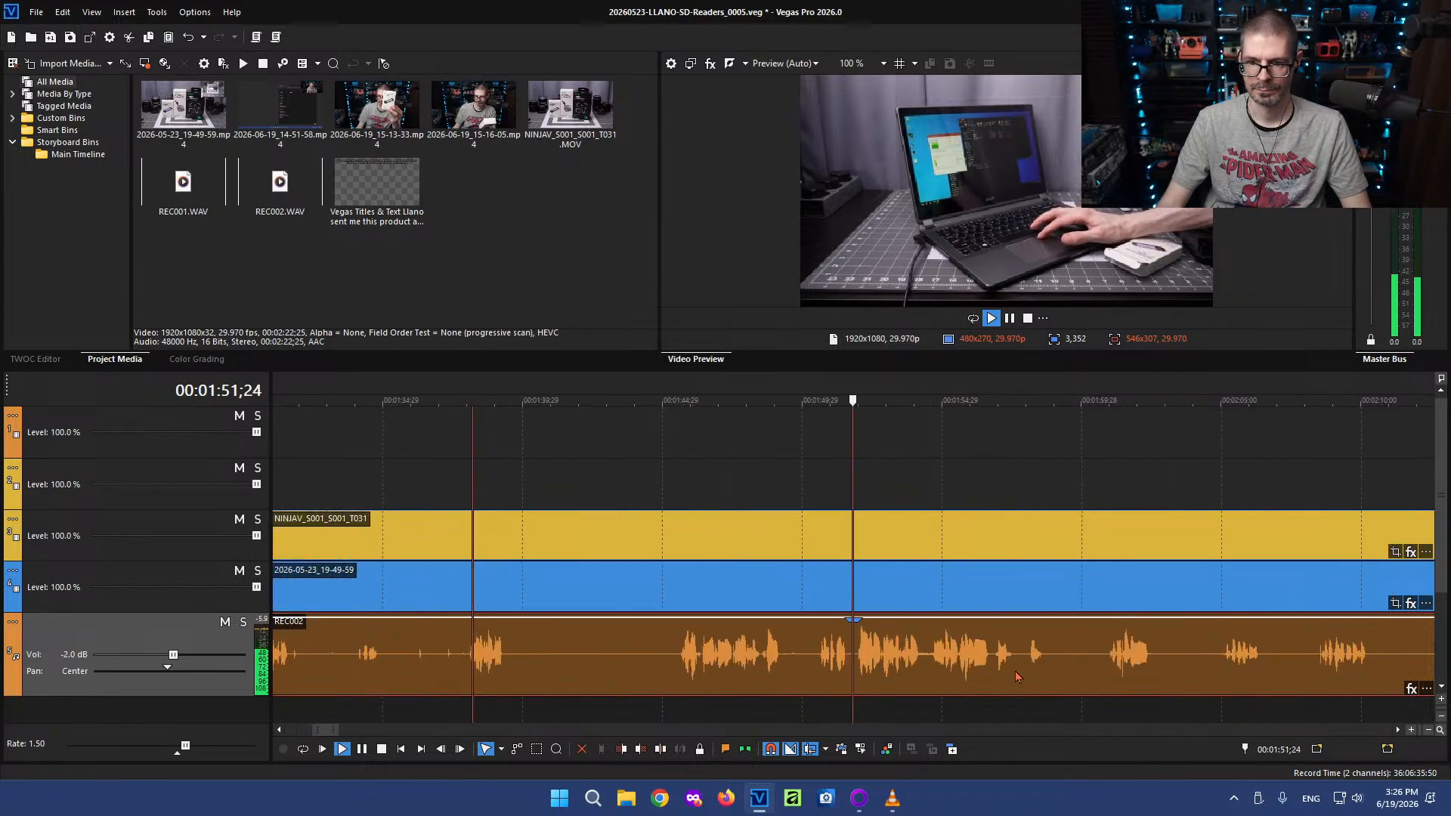
left_click(854, 657)
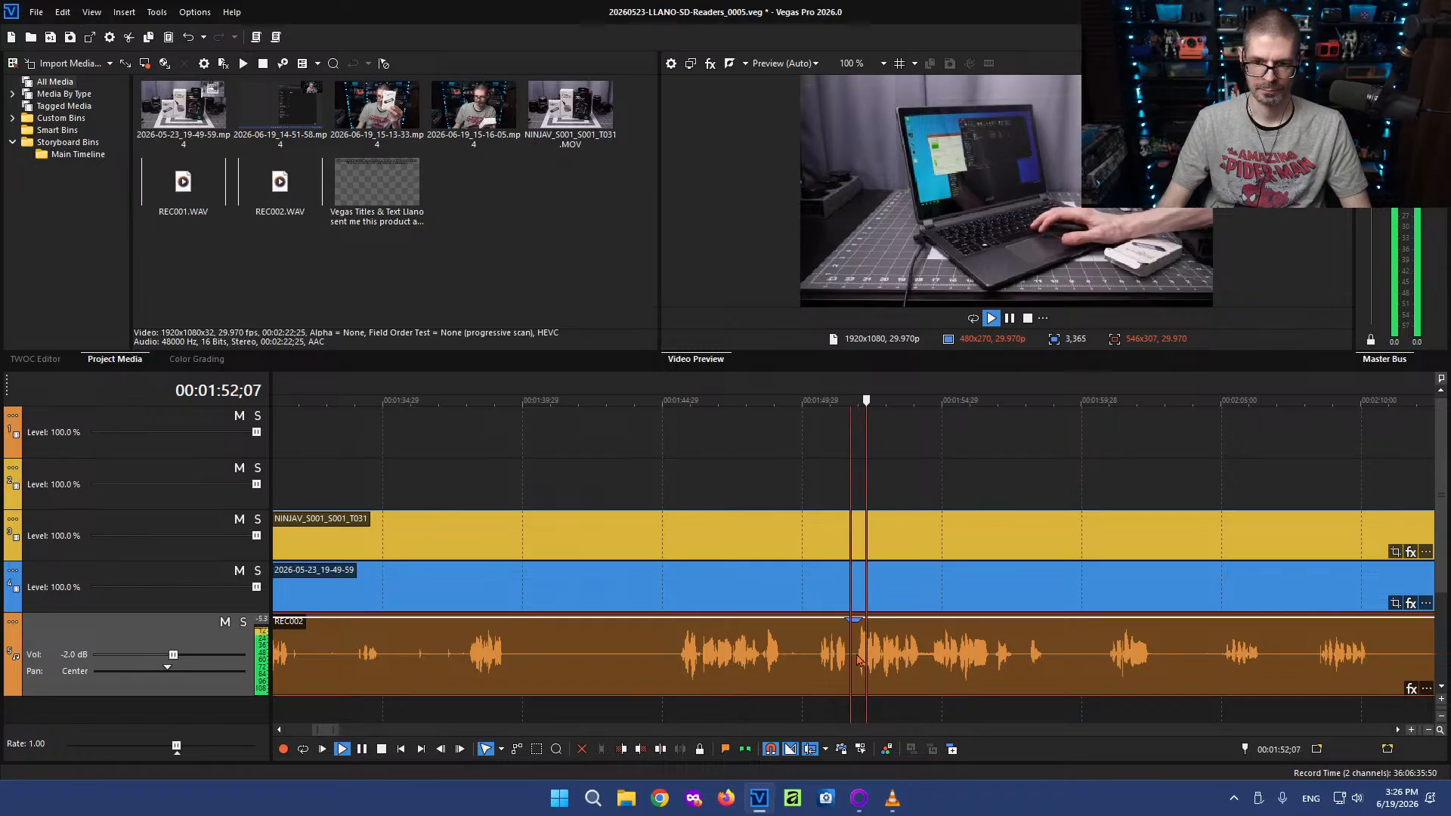
key("k")
left_click(848, 658)
key("s")
Replay the short phrase at 00:01:38;01, split just after it at 00:01:39;25, and ripple-delete the stretch up to the next split
left_click(469, 654)
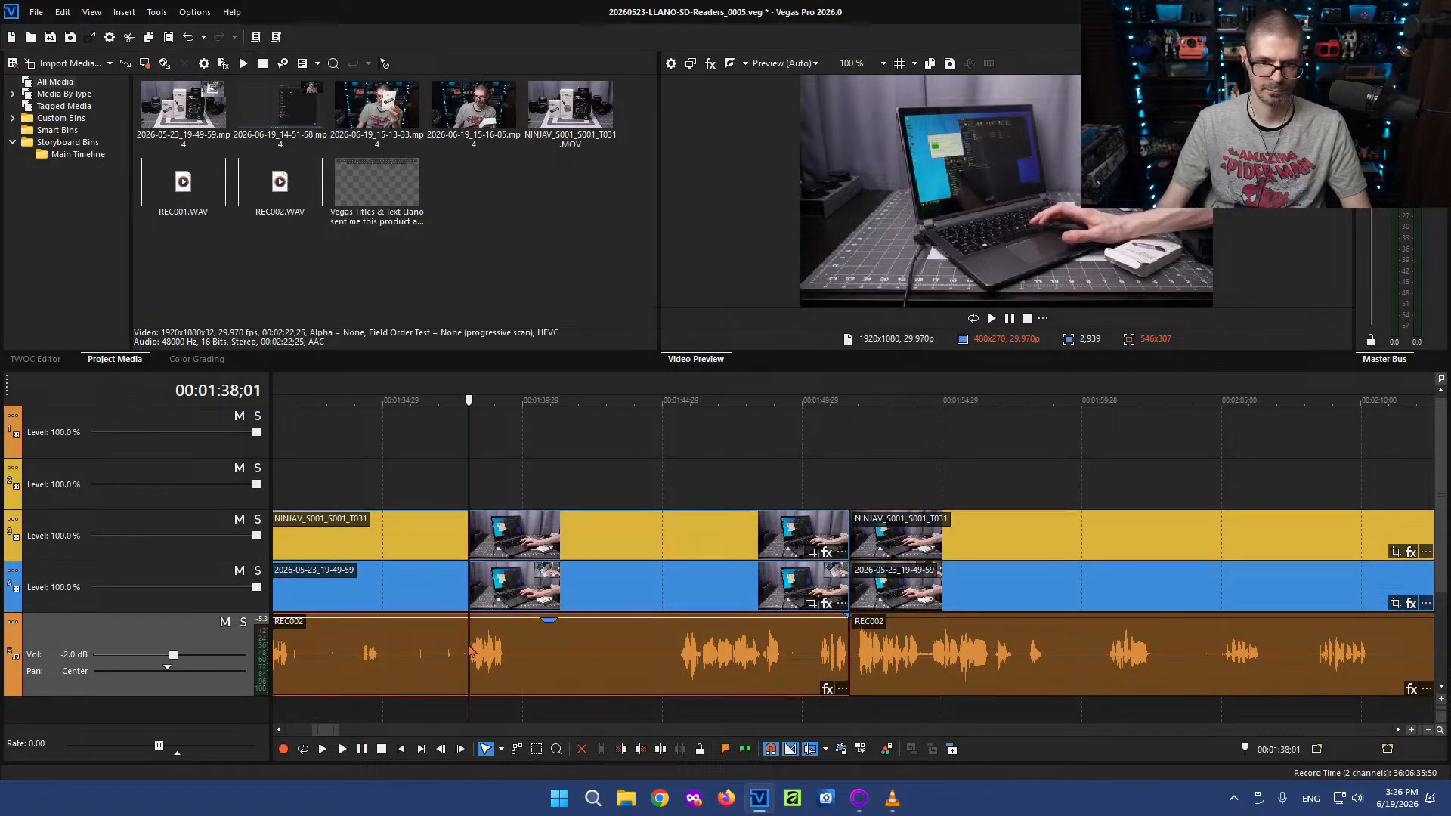
key("space")
key("k")
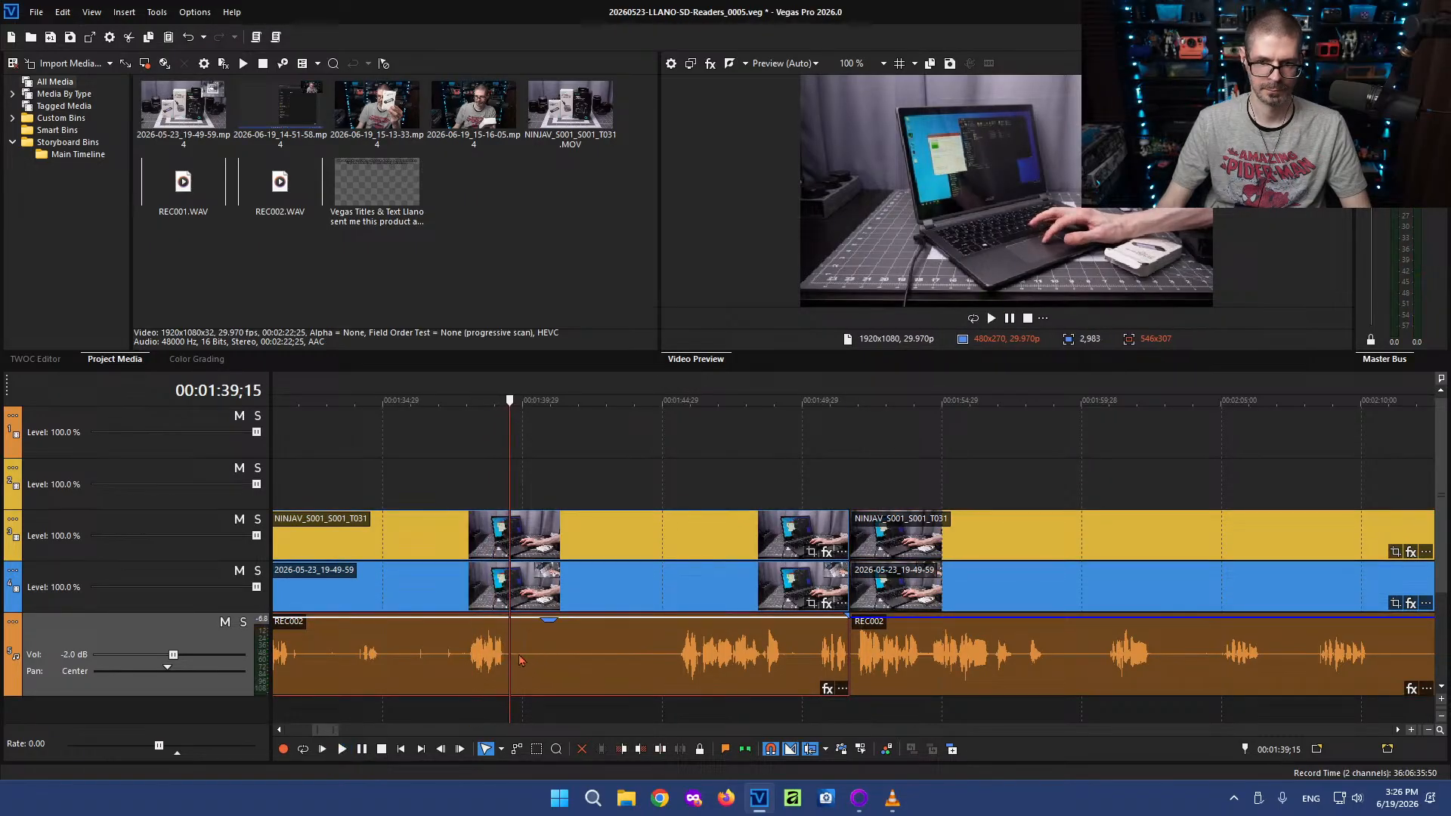
left_click(518, 661)
key("s")
key("Delete")
scroll(767, 689, "down", 4)
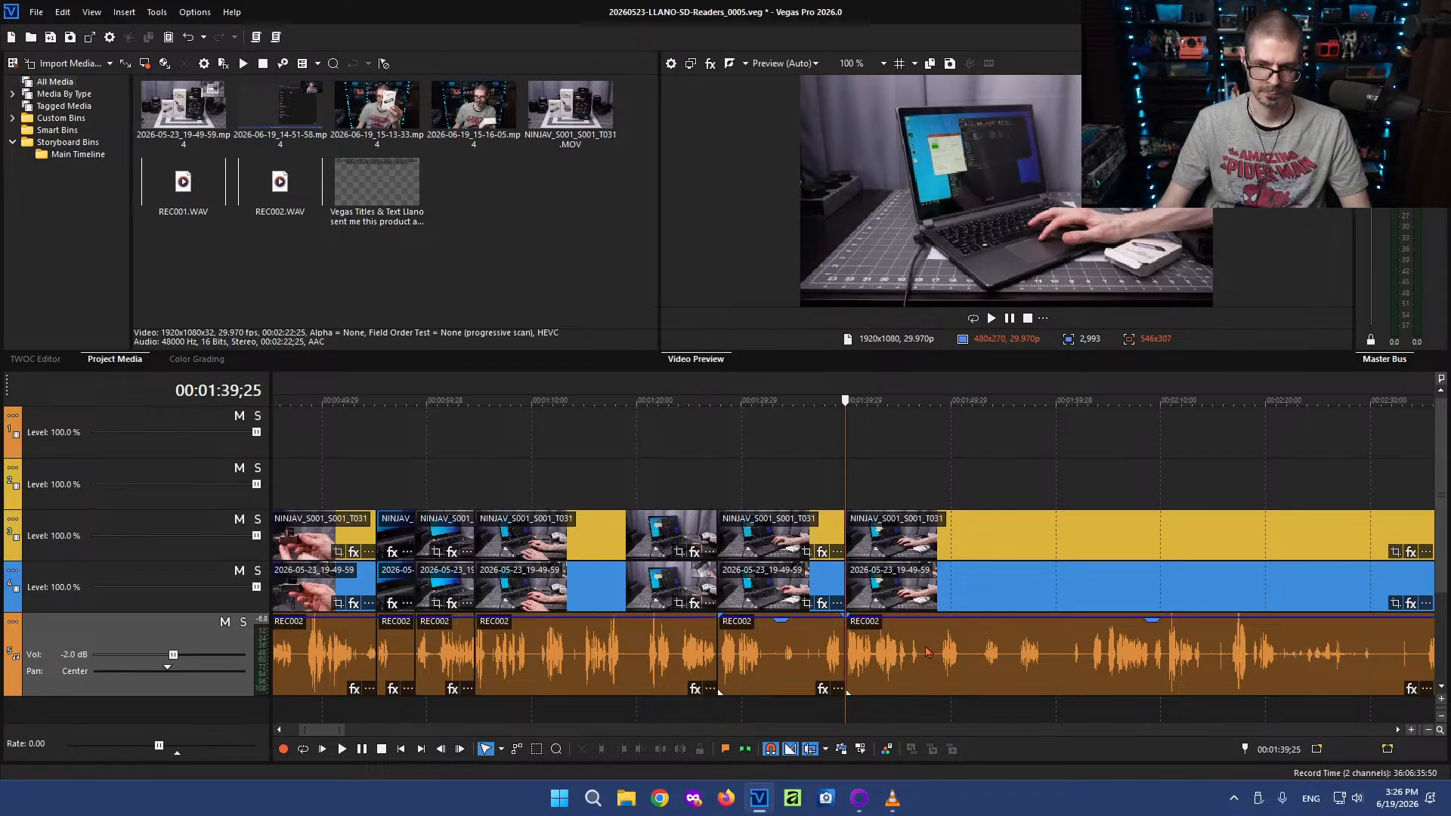
Play the laptop take from 00:01:39;25 and split it at 00:02:14;02, where the spoken passage ends
key("l")
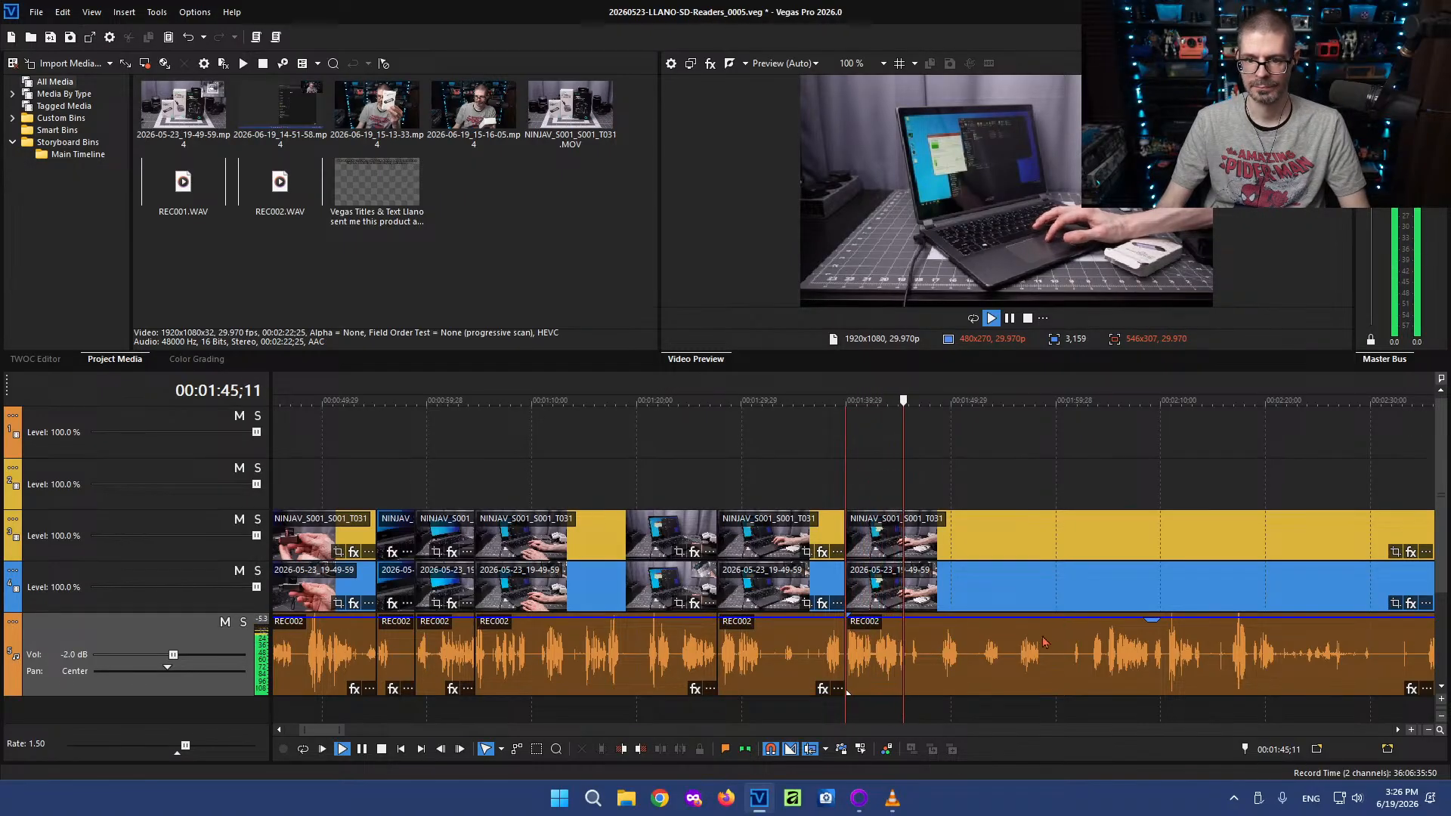
scroll(1038, 637, "up", 5)
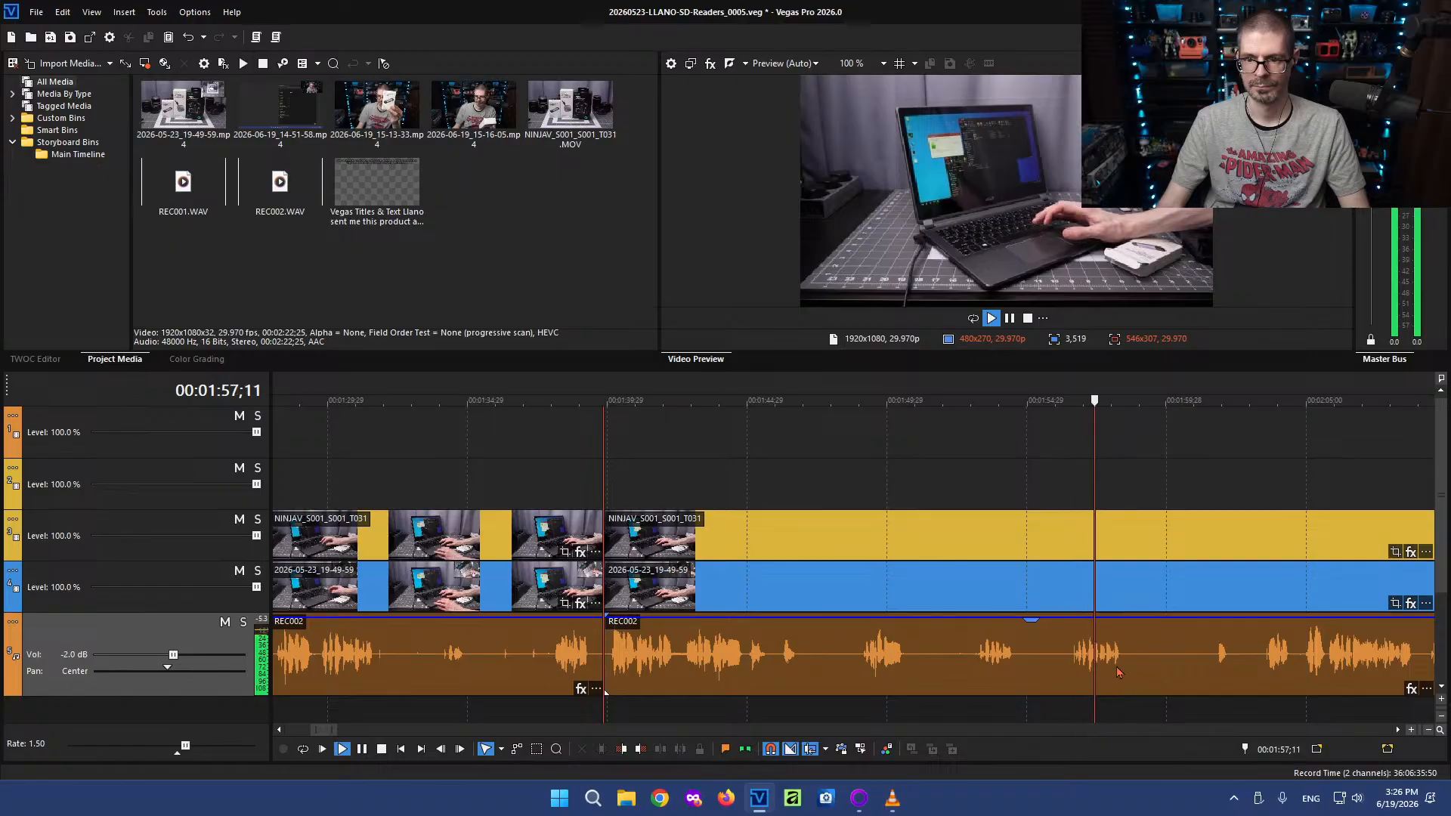
scroll(1073, 663, "down", 2)
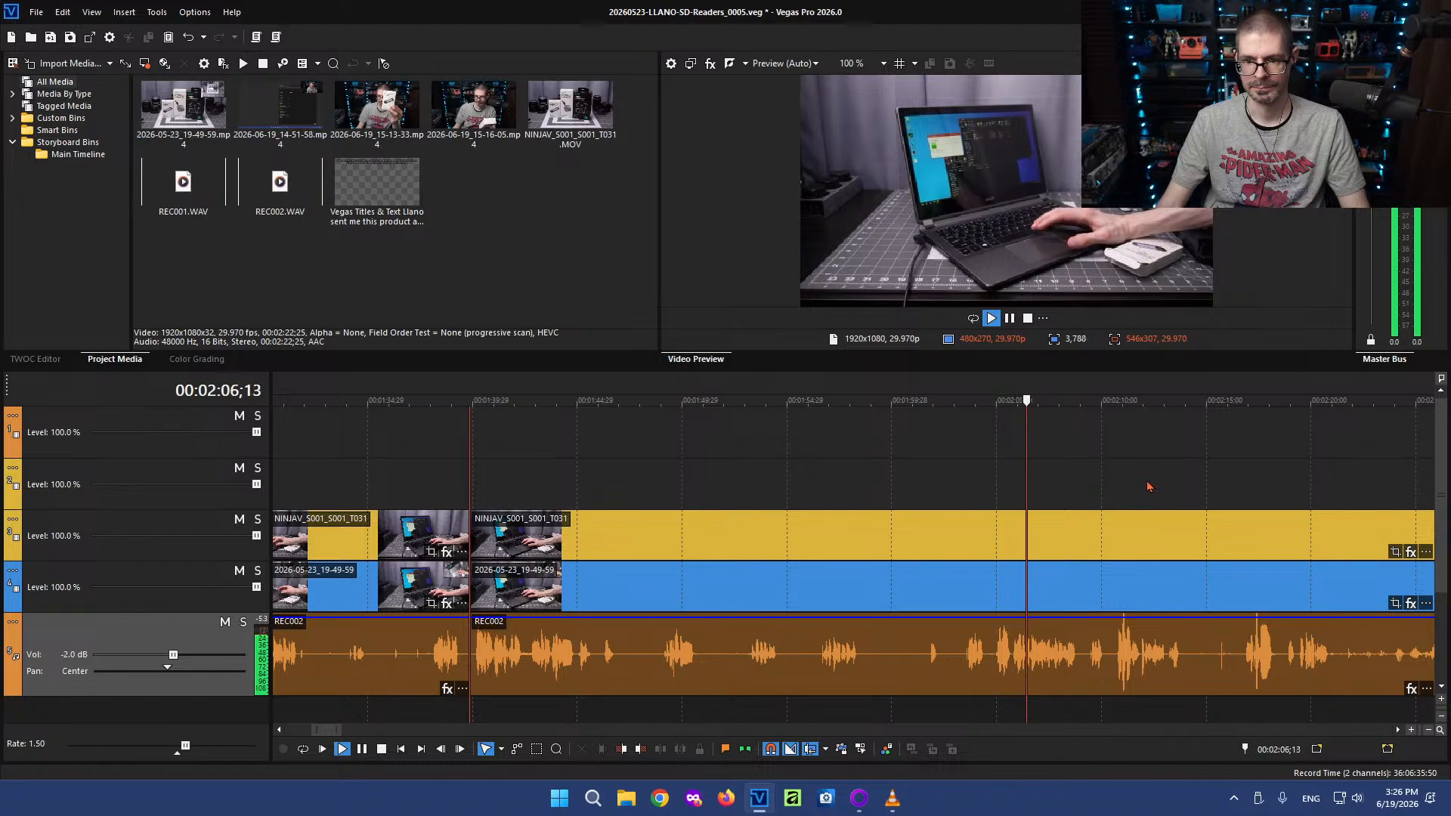
scroll(982, 677, "up", 2)
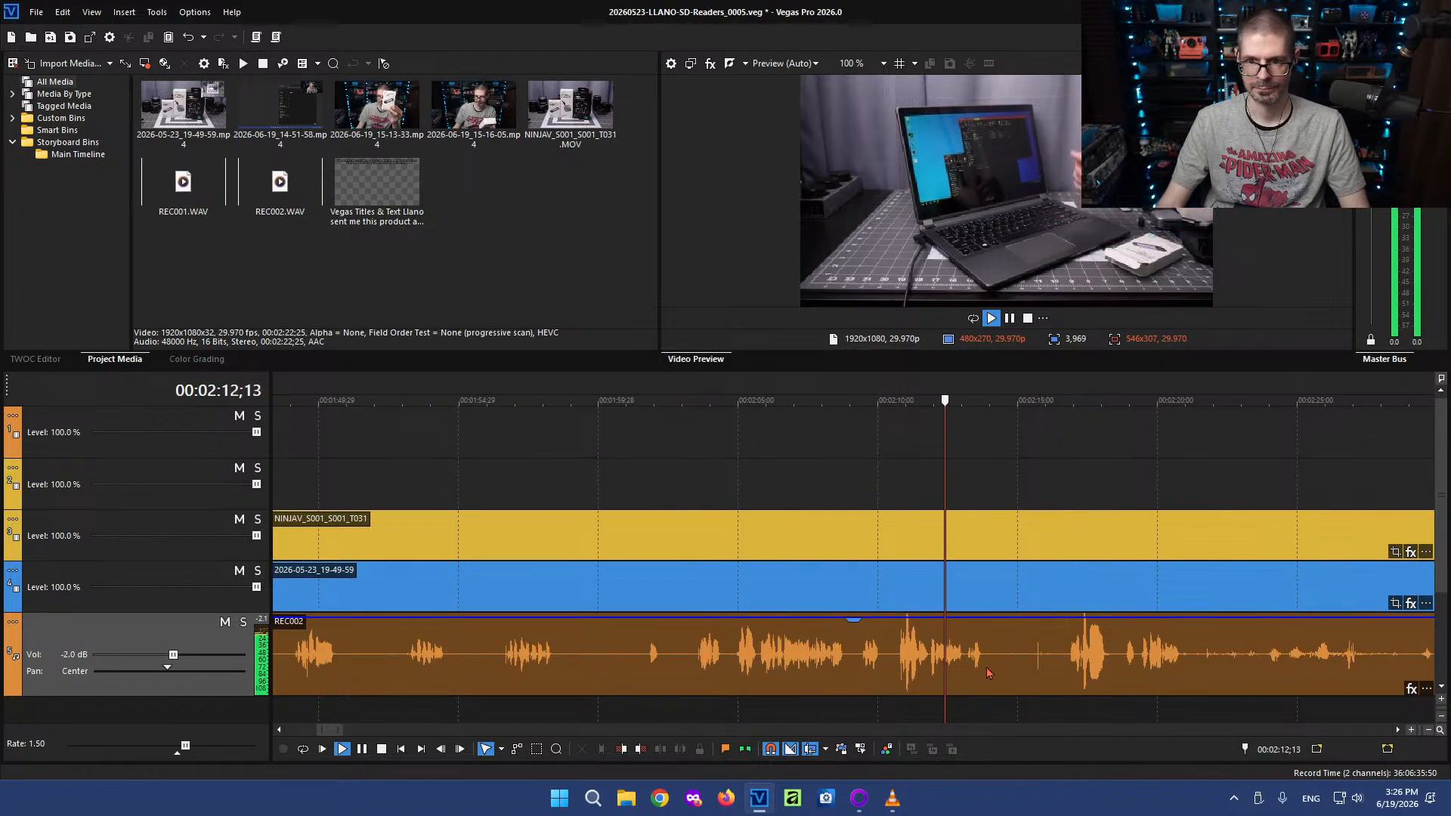
key("k")
key("s")
Move the remaining footage after 00:02:14;02 further along the timeline, leaving a gap of about 11 seconds
scroll(994, 661, "down", 3)
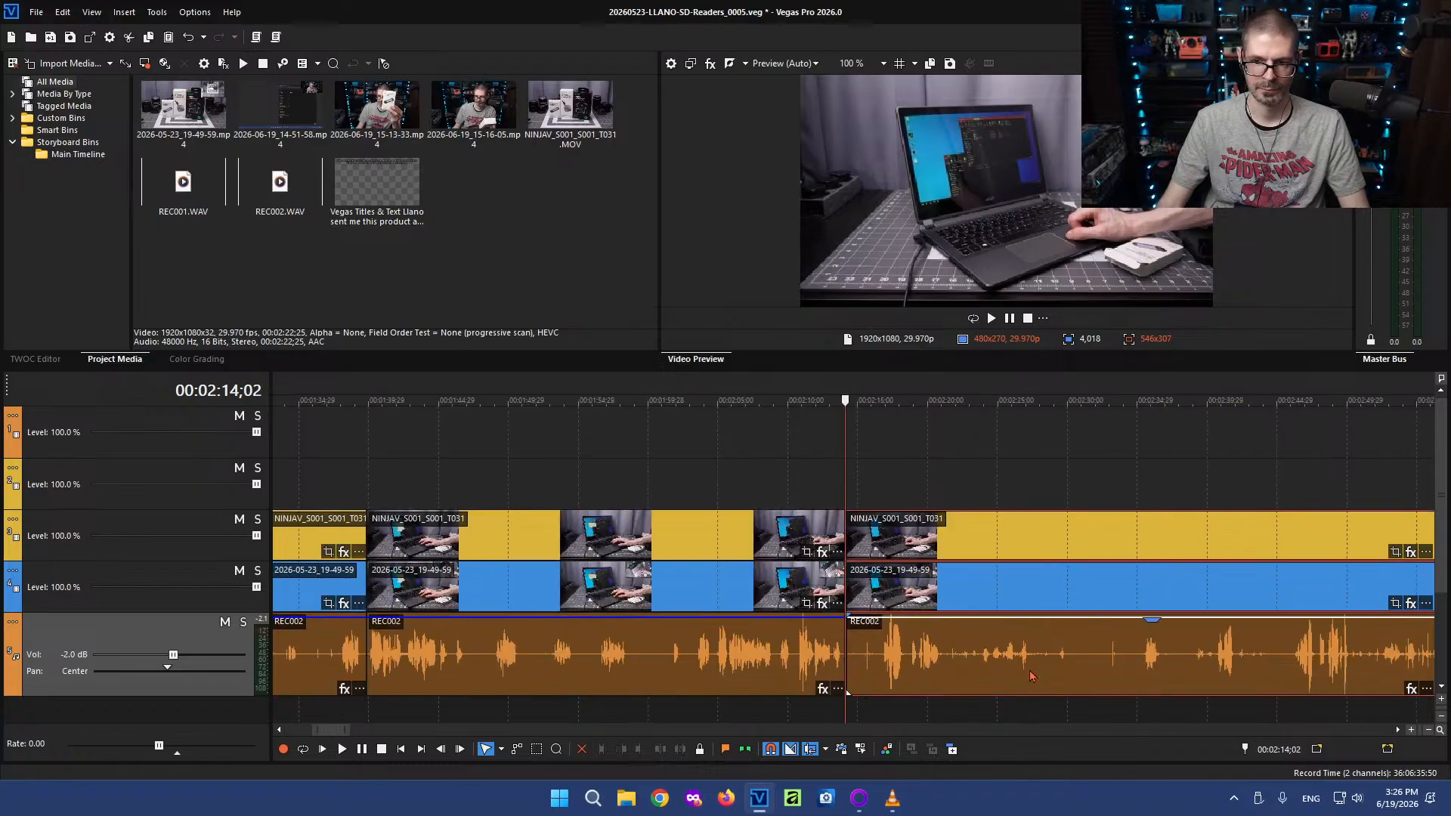
left_click_drag(938, 661, 1056, 662)
left_click(961, 662)
Crop the upper laptop clip at 00:01:58;00 to a height of 1440 and recentre the frame at about X 2,101.4, Y 937.5
left_click(565, 447)
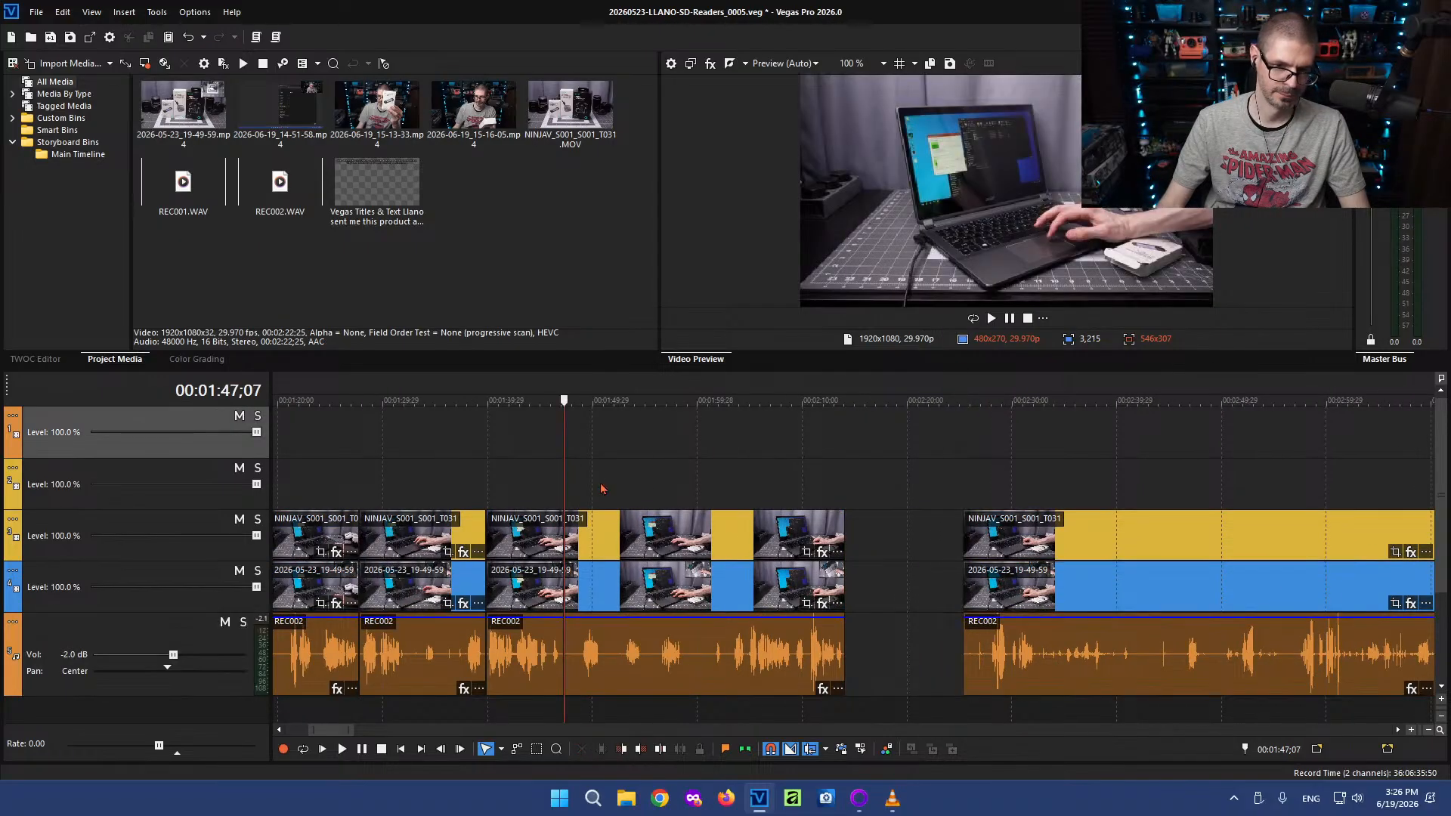
scroll(605, 493, "down", 1)
left_click(918, 522)
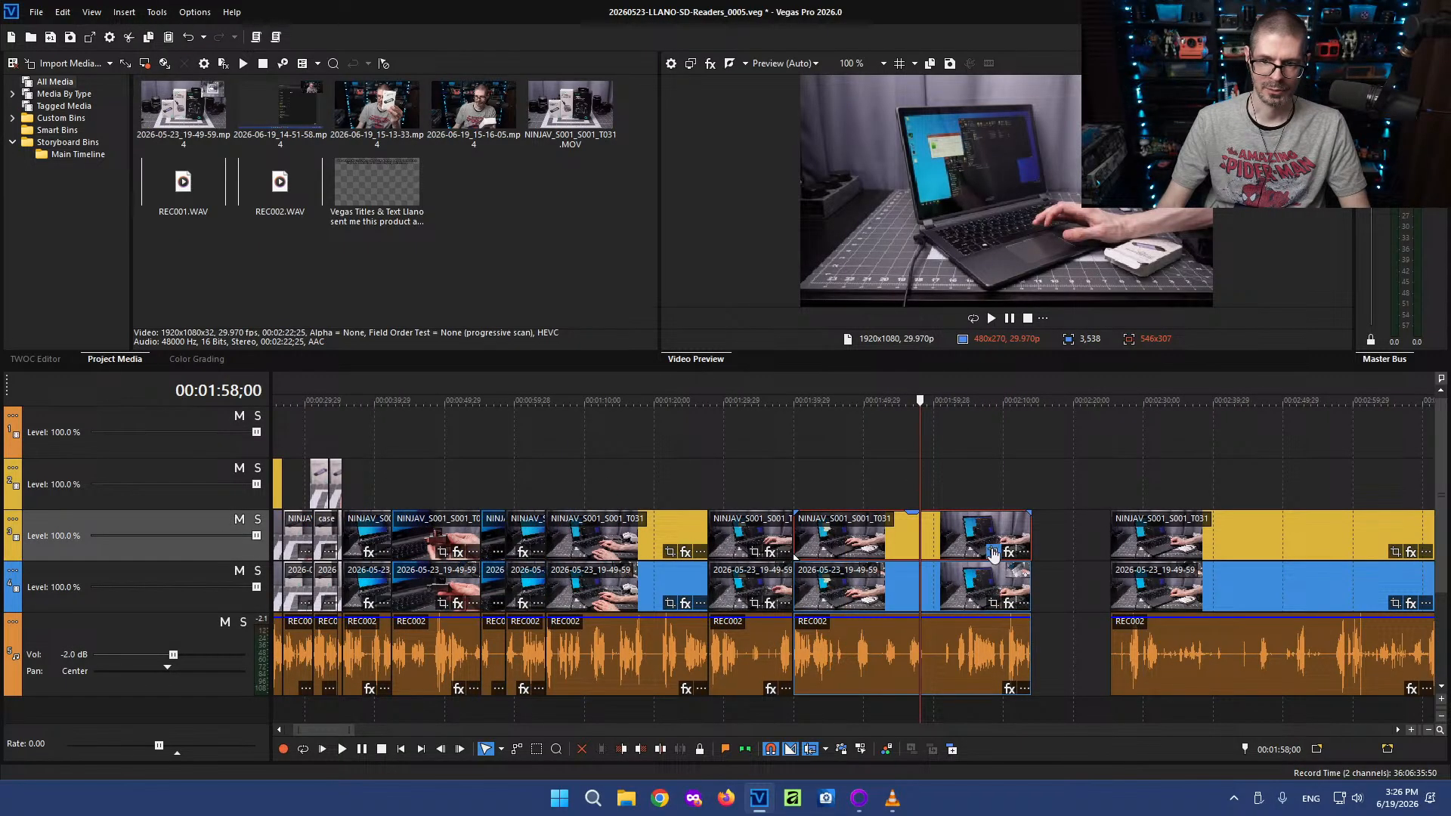
left_click(993, 552)
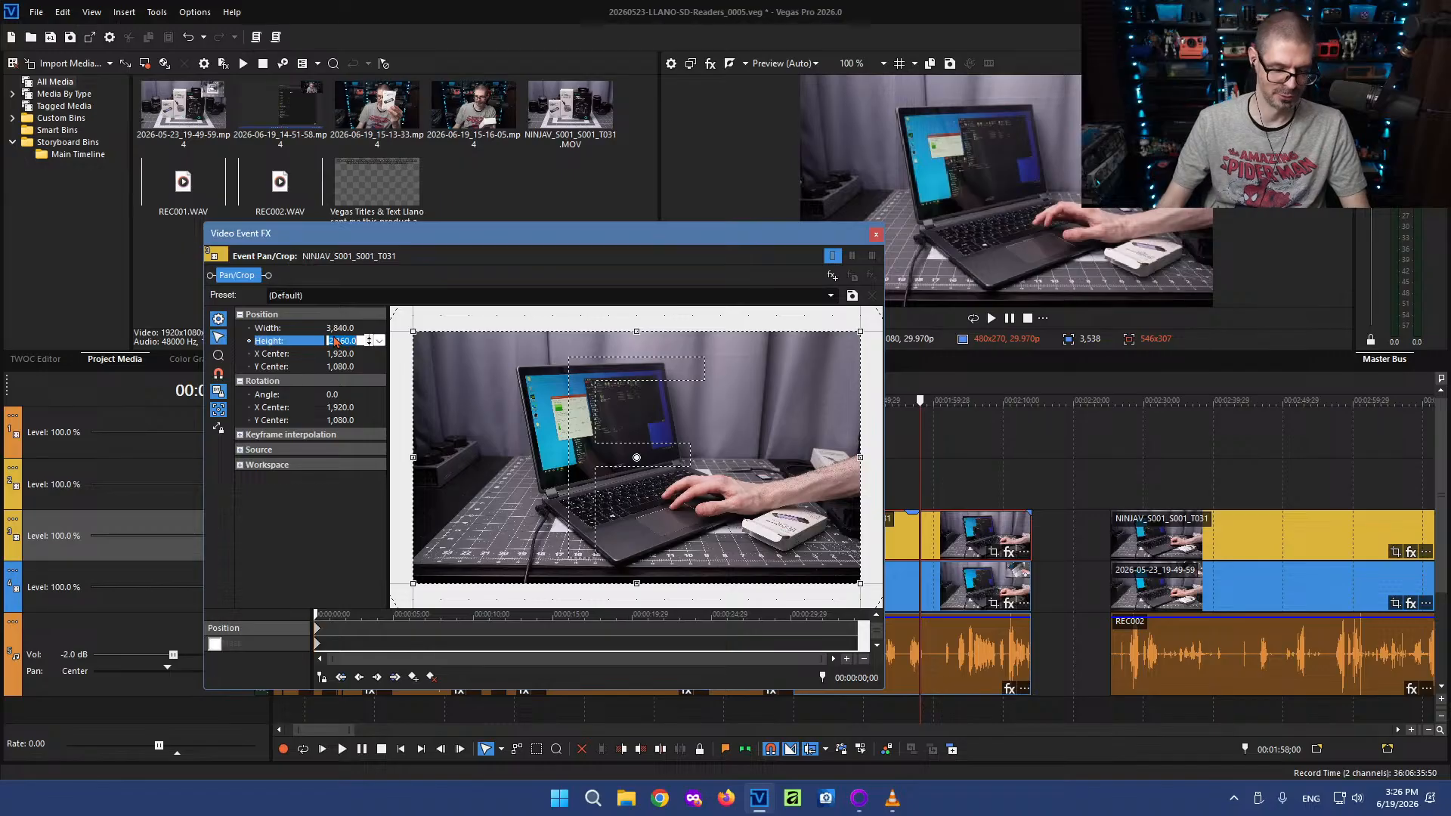
type("1440")
key("Return")
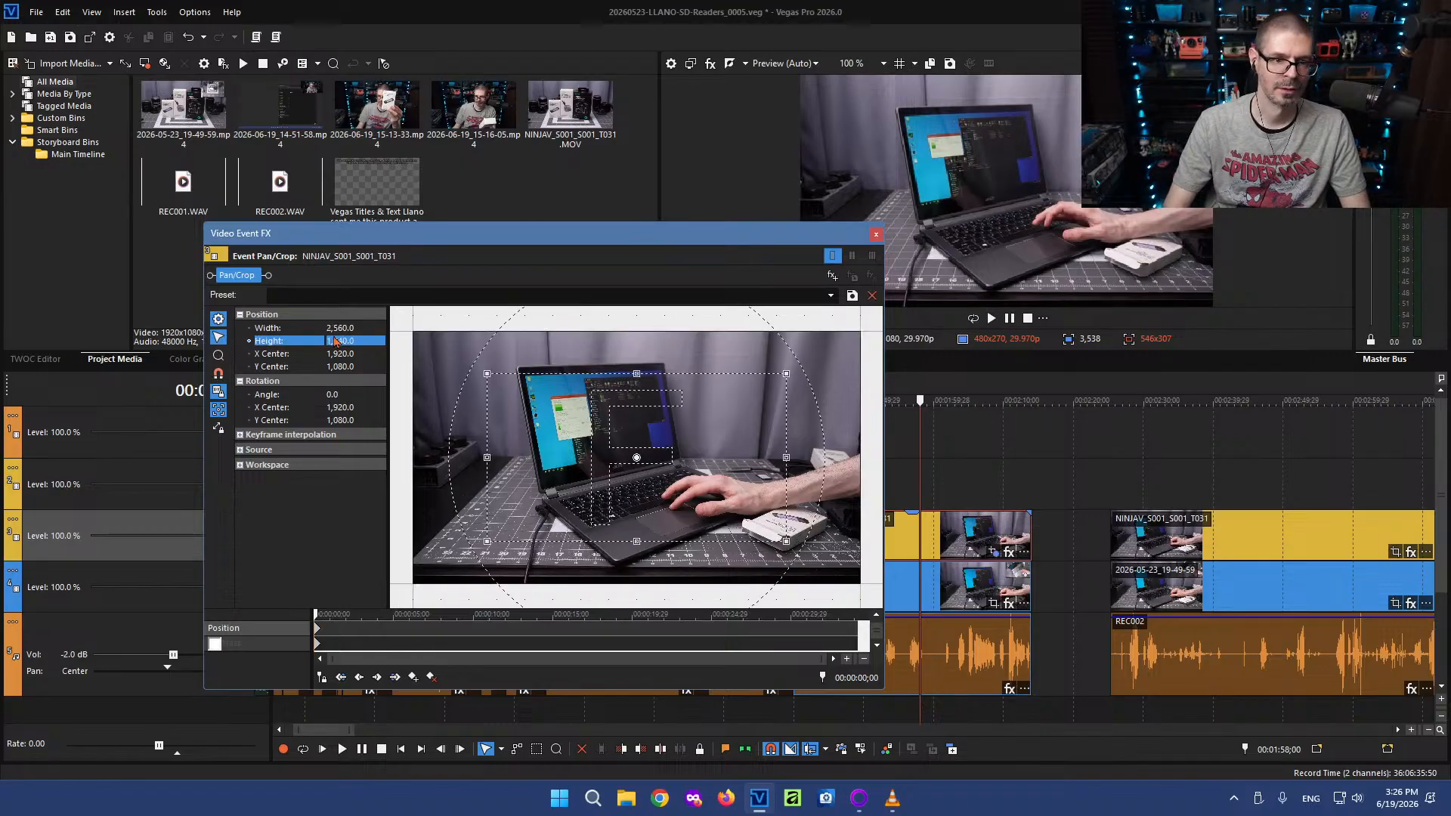
mouse_move(706, 474)
left_mouse_down()
mouse_move(710, 451)
mouse_move(696, 461)
left_mouse_up()
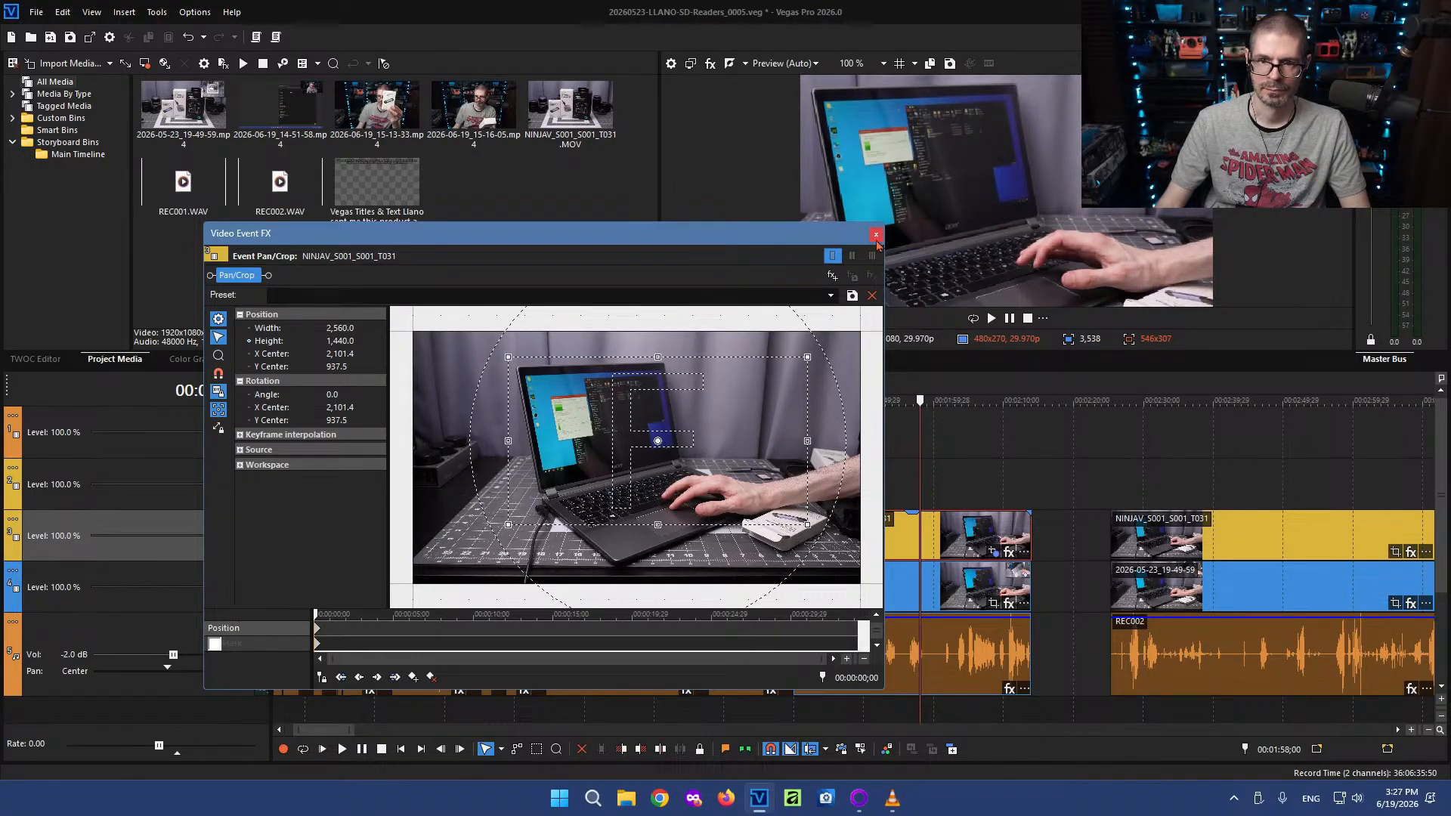
left_click(875, 237)
Copy the cropped laptop clip and paste its event attributes onto the earlier laptop clips on the same upper video track
right_click(874, 549)
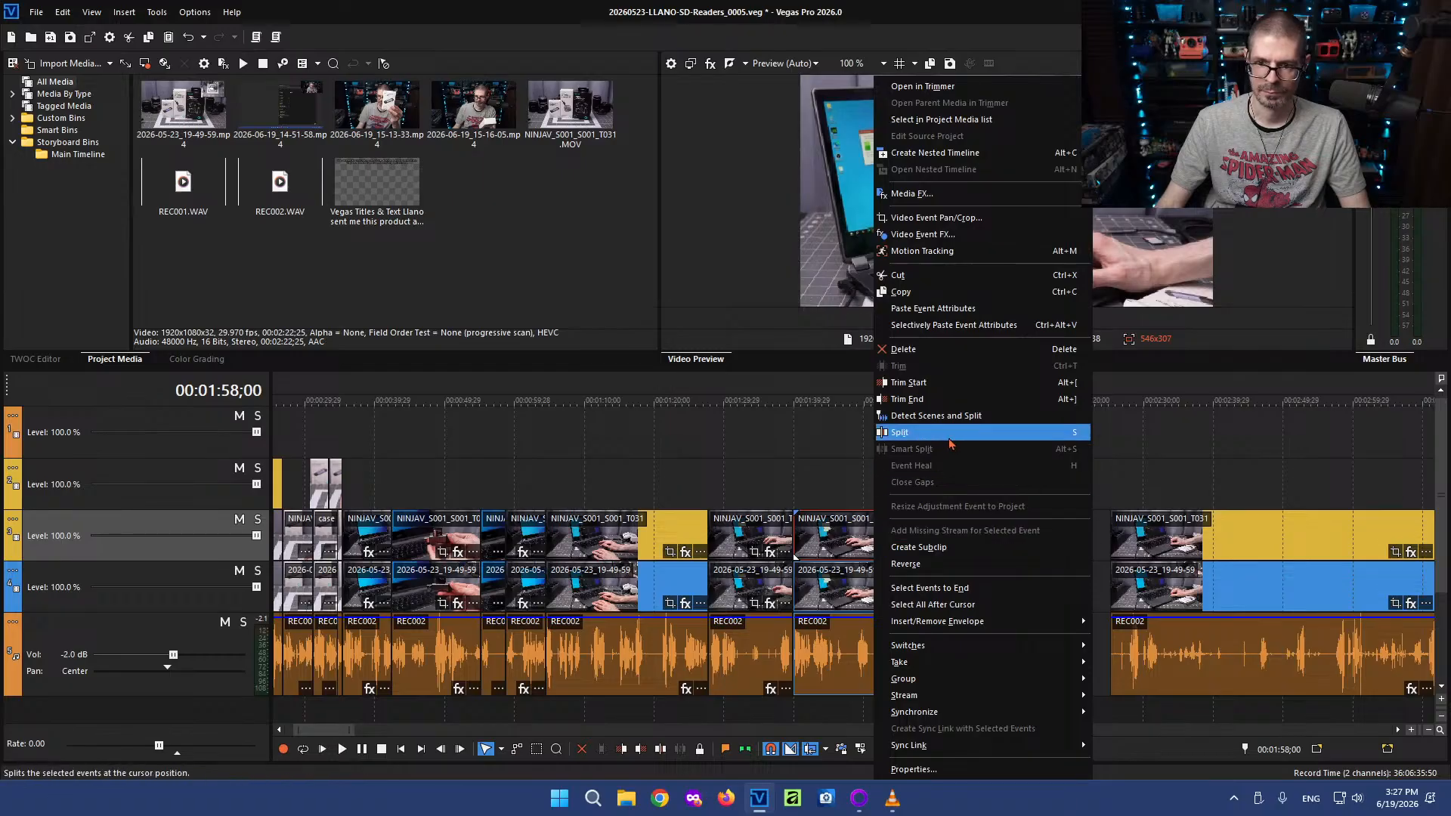
left_click(924, 309)
left_click(743, 466)
key("d")
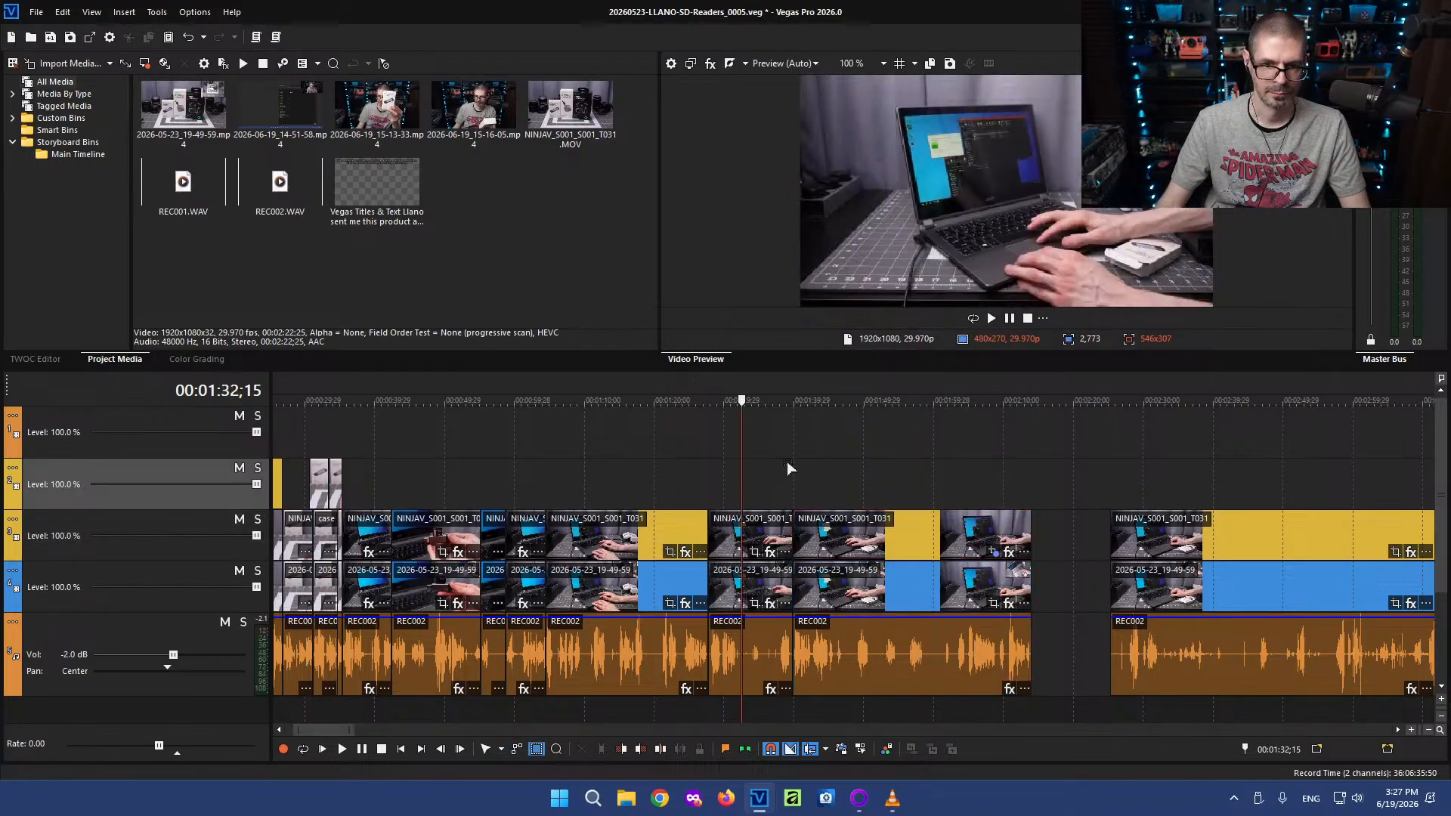
left_click_drag(784, 462, 376, 533)
right_click(375, 533)
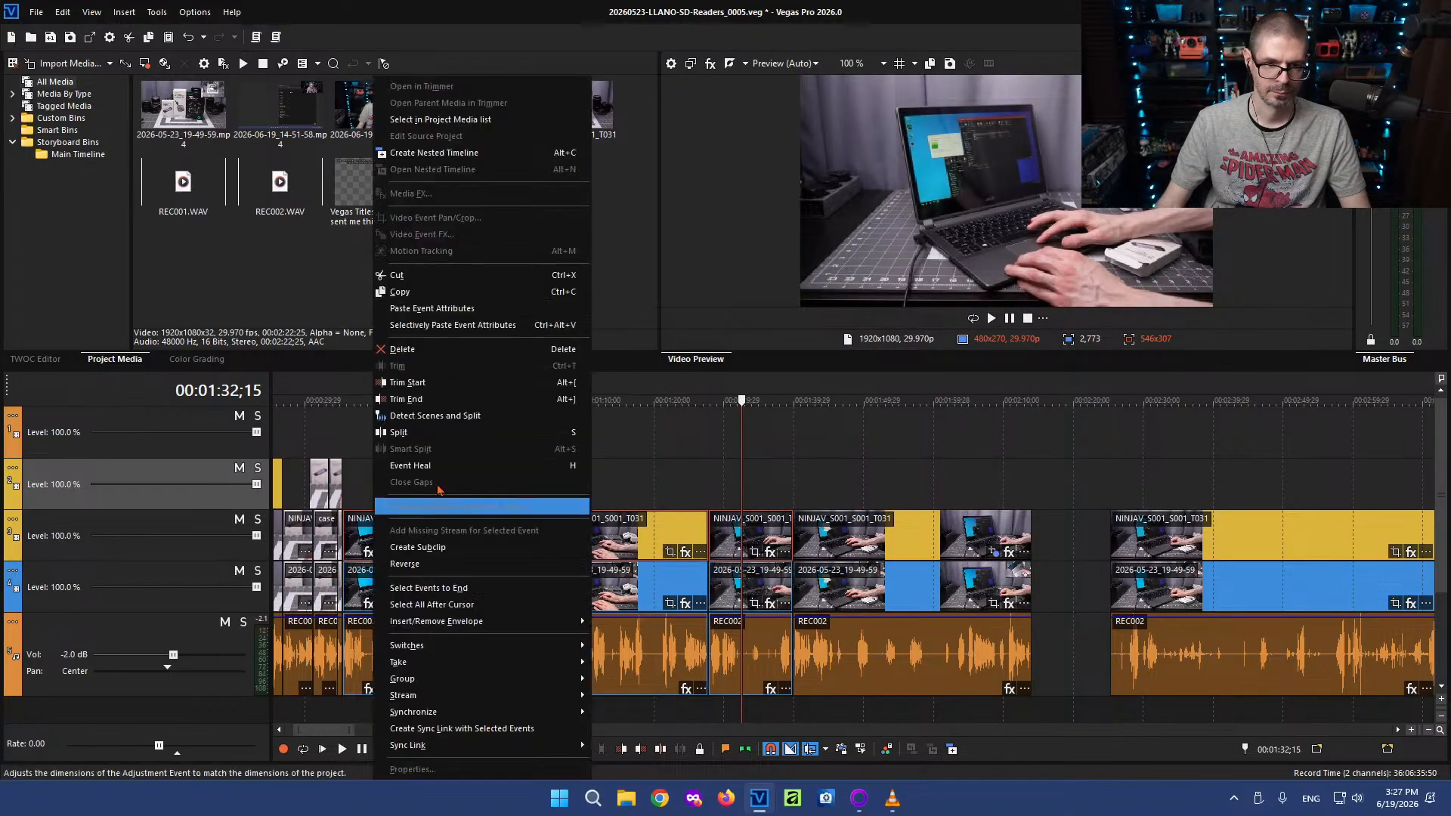
left_click(484, 309)
left_click(615, 473)
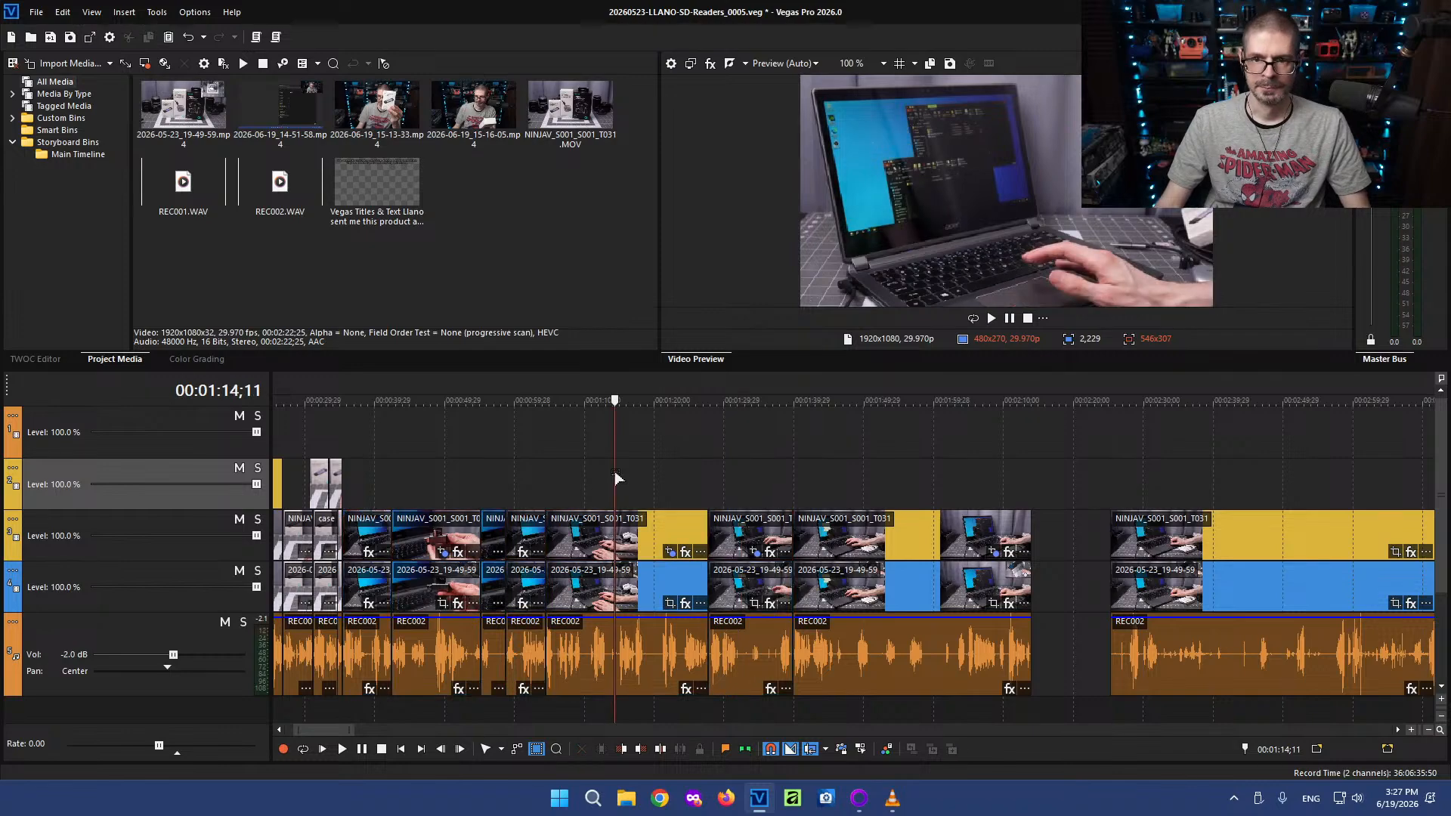
Save the project and sample the remaining footage at several points back to 00:02:51;23 to find the next usable take
scroll(691, 497, "down", 3)
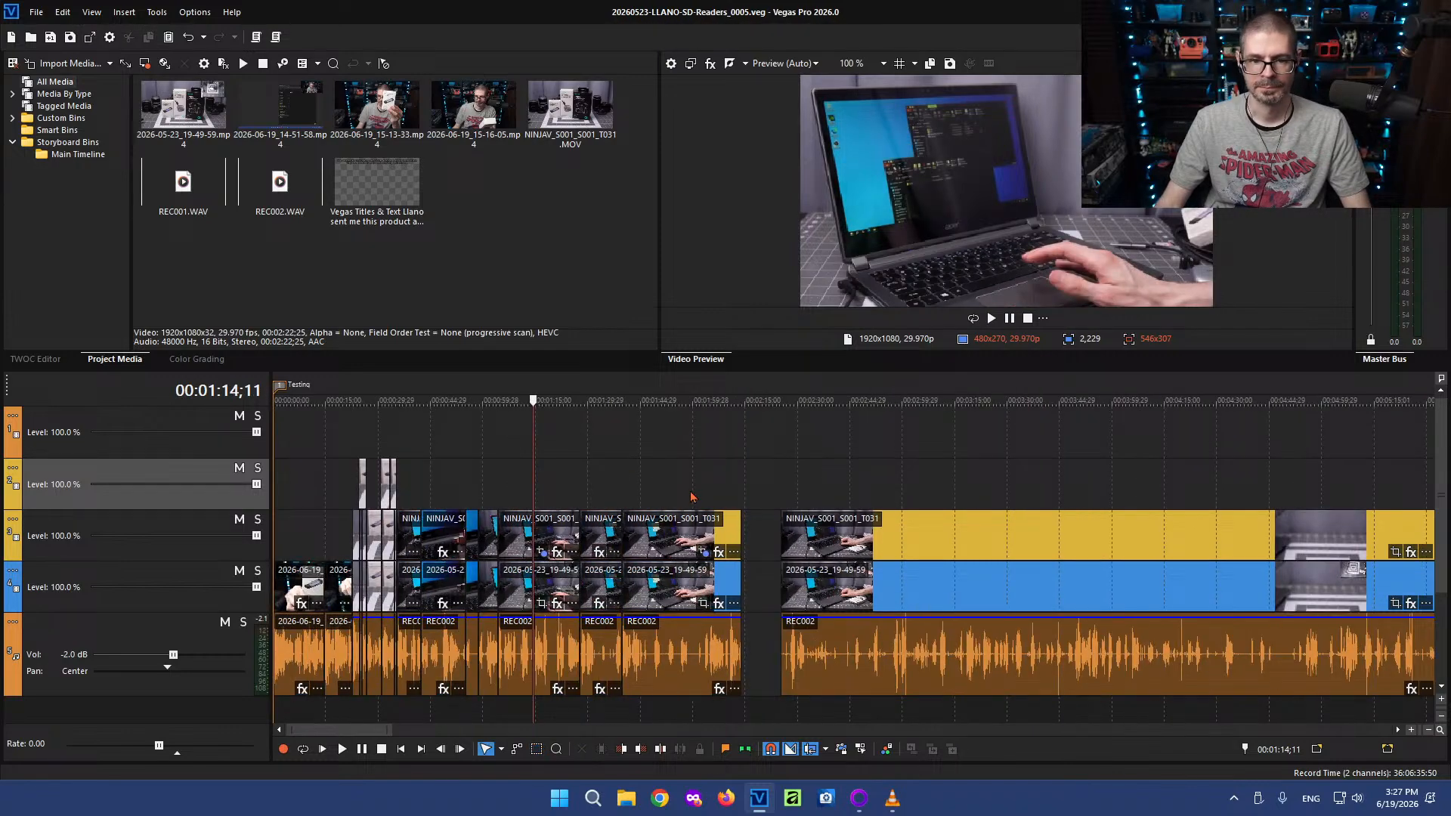
left_click(416, 499)
left_click(1034, 508)
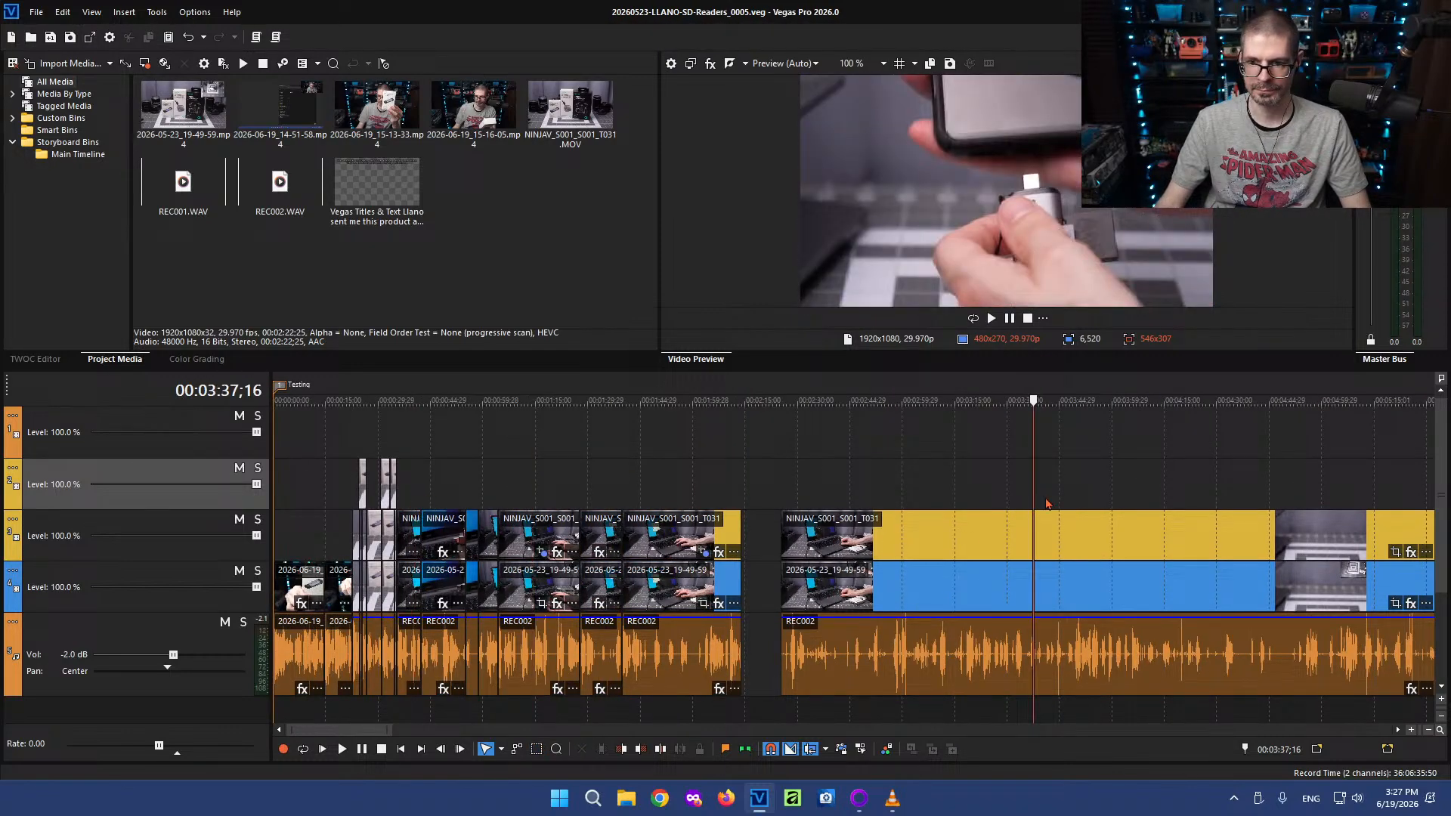
left_click(996, 549)
scroll(950, 585, "up", 4)
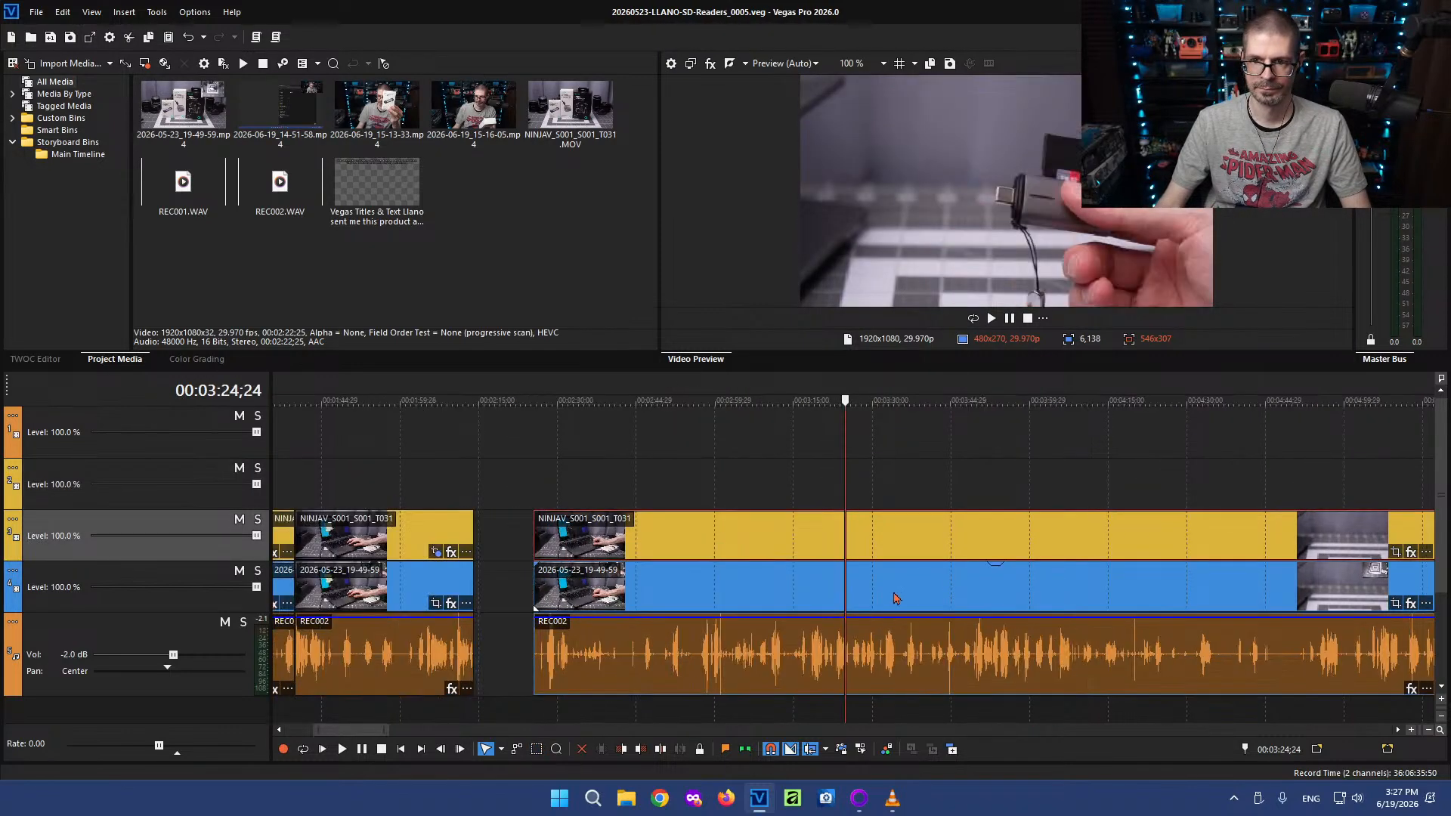
left_click(660, 559)
scroll(680, 565, "up", 3)
left_click(709, 559)
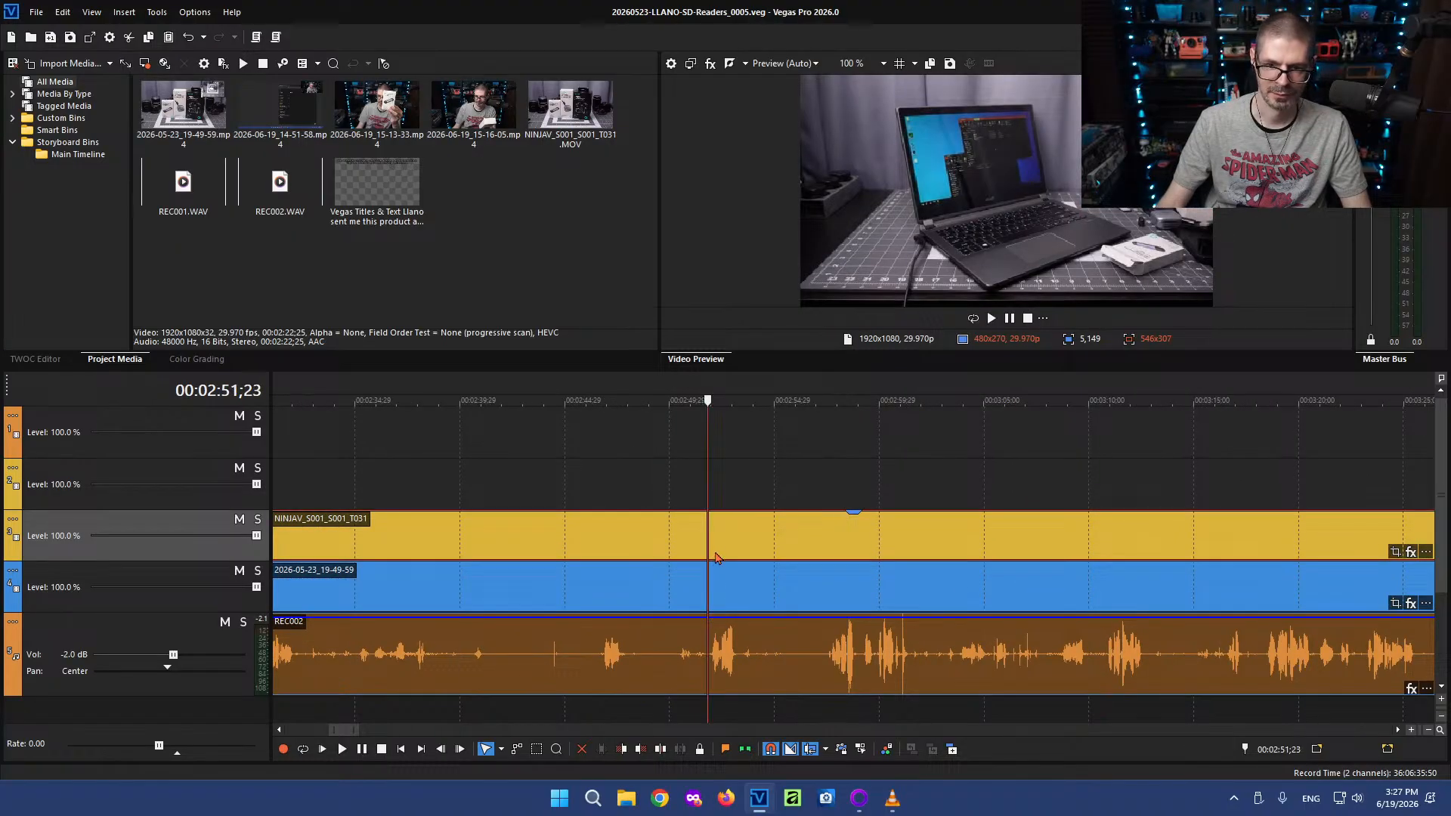
Play the short take at 00:02:51;23 and split the footage just before and just after its spoken phrase
key("space")
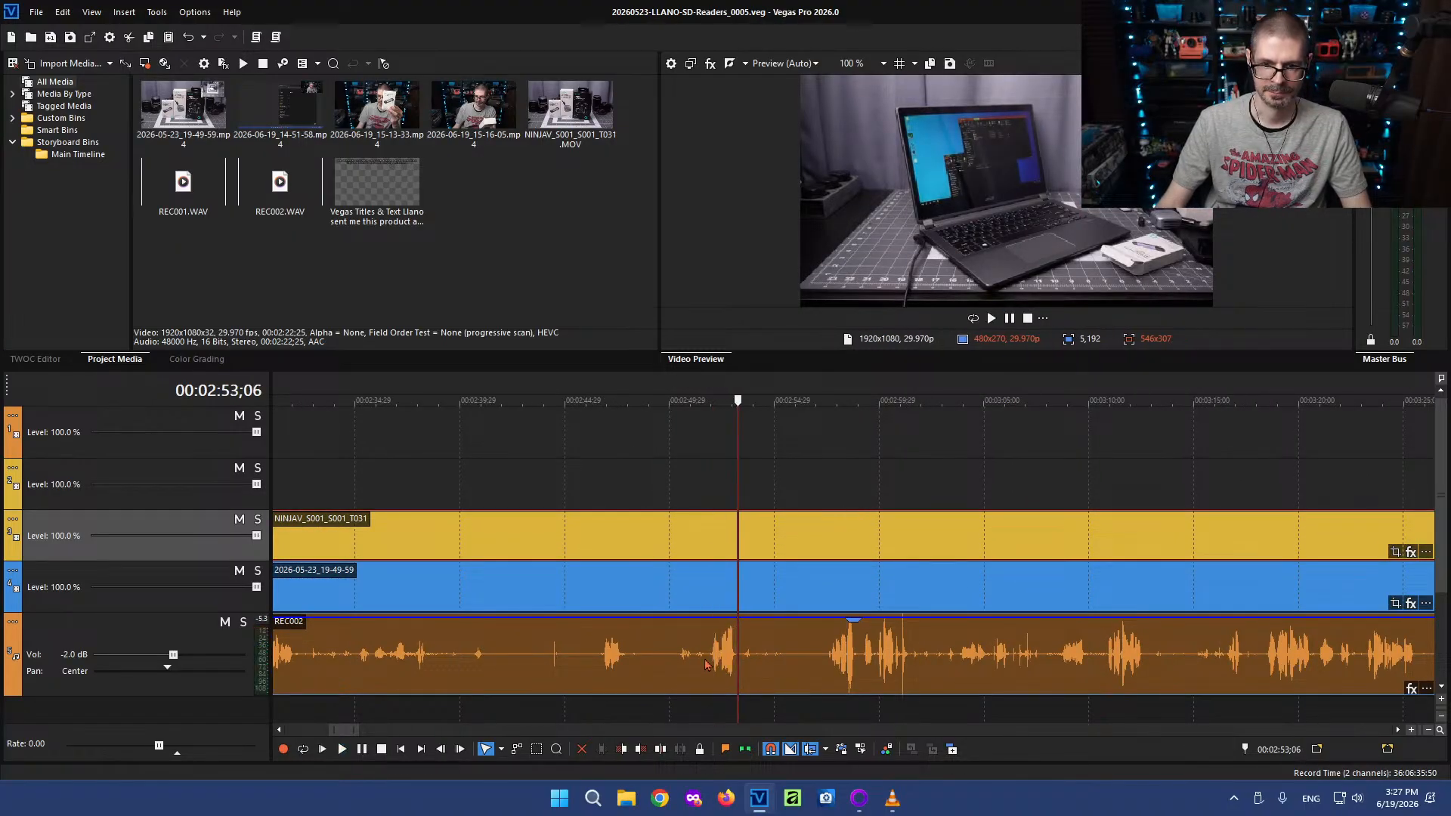
key("space")
left_click(705, 665)
key("s")
left_click(740, 655)
key("s")
Delete the unused footage ahead of the short take and move the remaining clips up against the preceding laptop clip
left_click(600, 656)
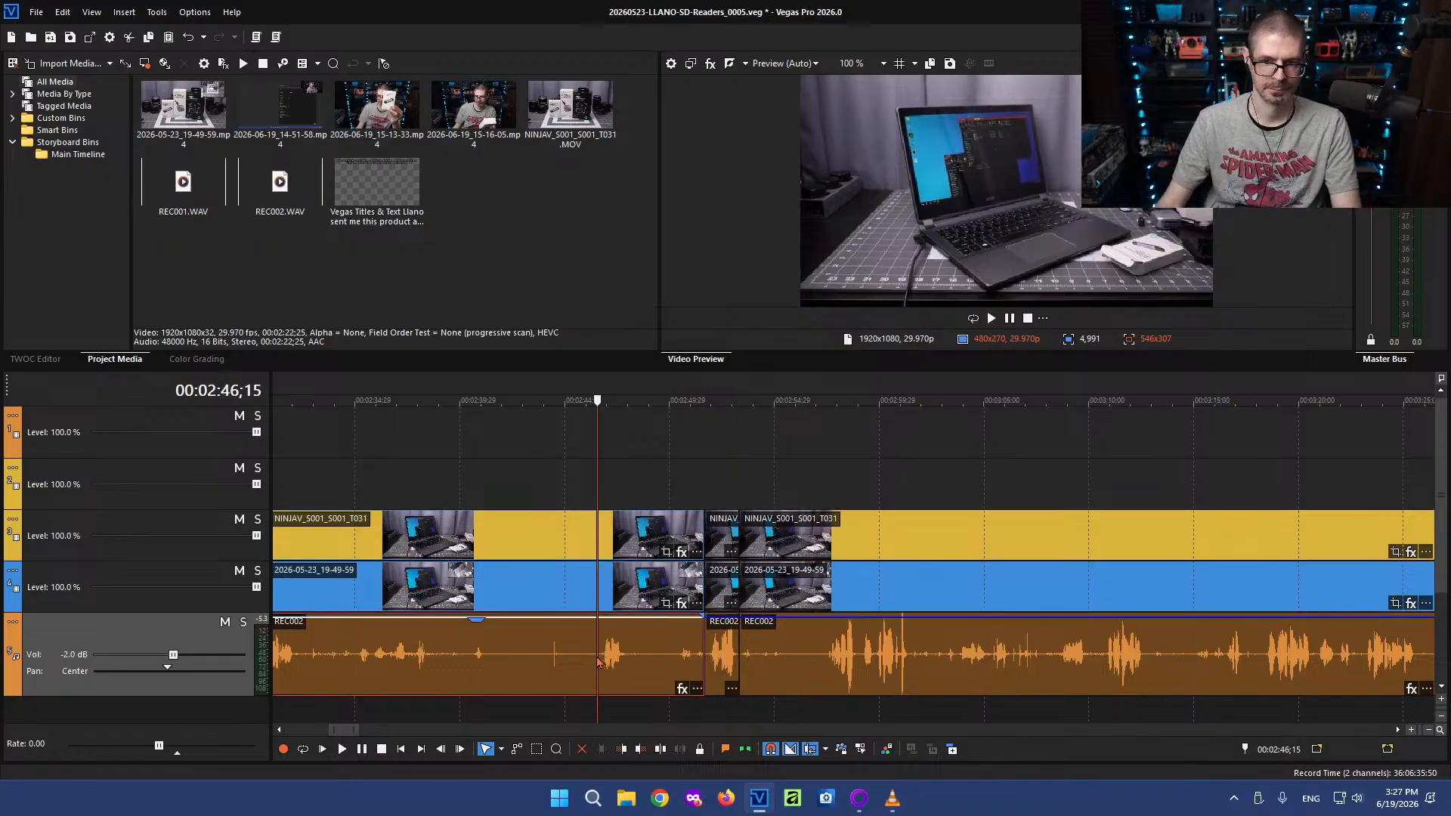
scroll(680, 655, "down", 1)
key("Delete")
scroll(692, 572, "up", 1)
left_click_drag(900, 540, 662, 539)
Preview the footage after the short take, split it at 00:02:33;05, and ripple-delete the unused stretch back to 00:02:15;22
left_click(740, 596)
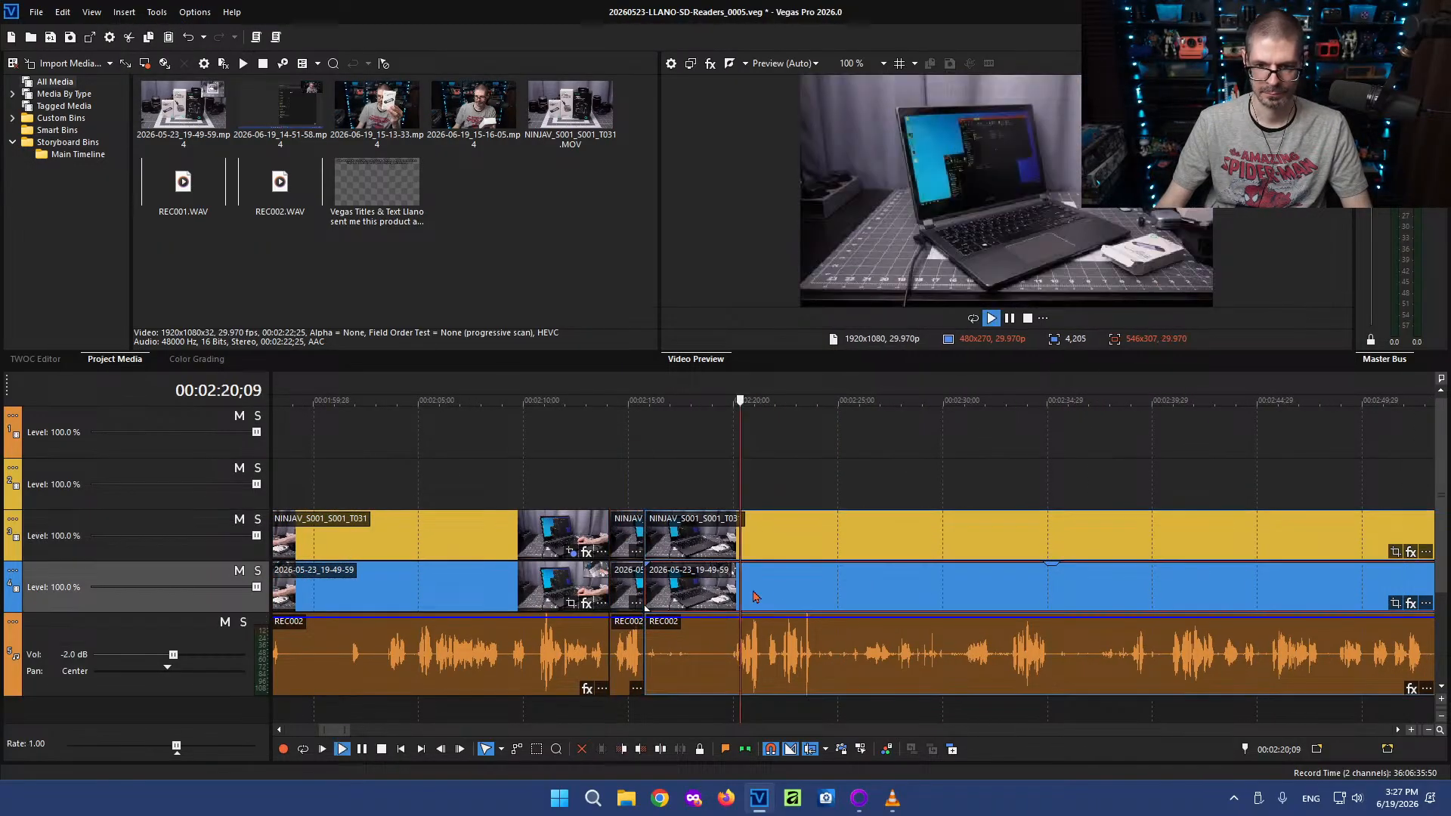
key("space")
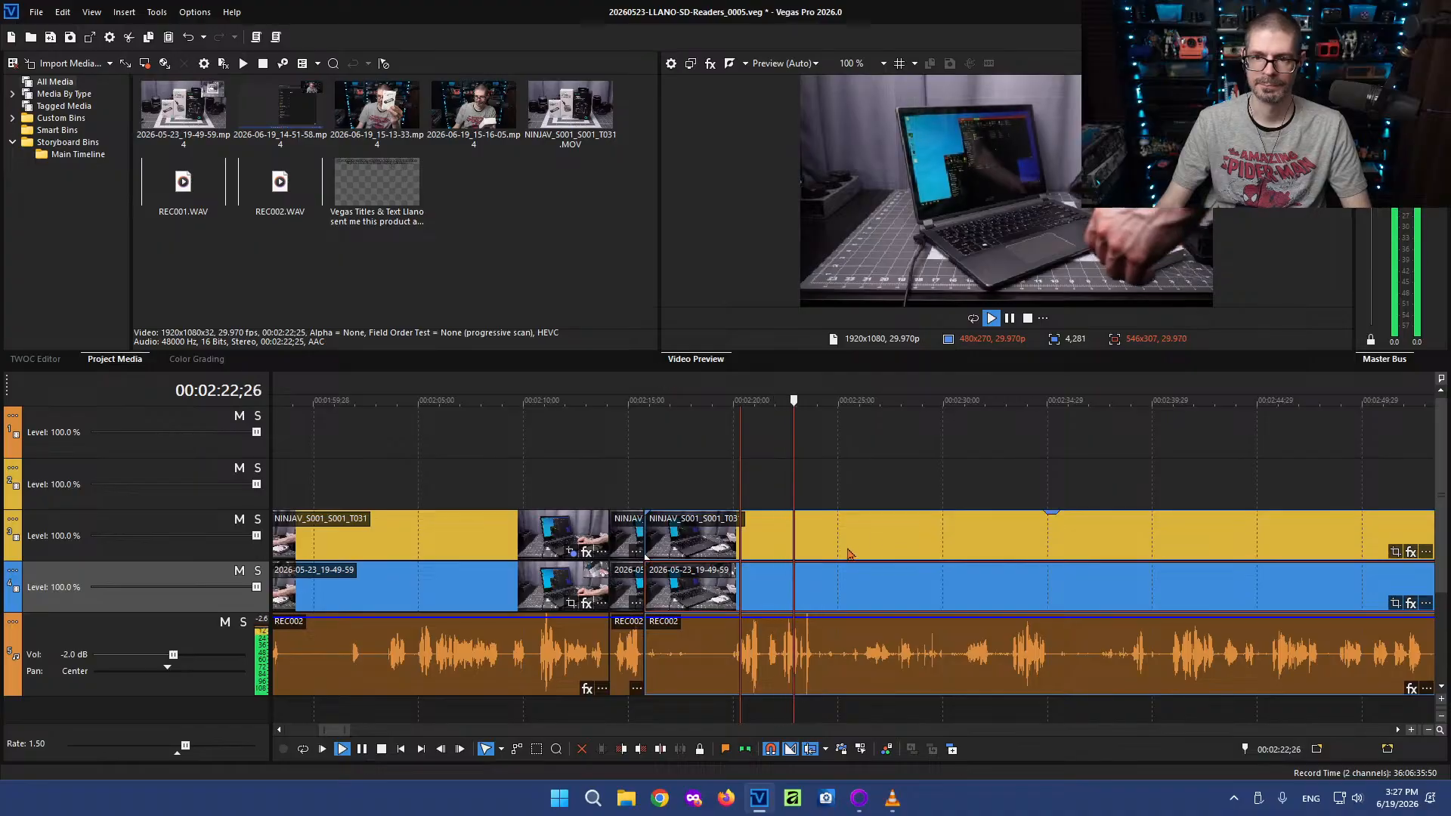
key("Return")
left_click(1015, 593)
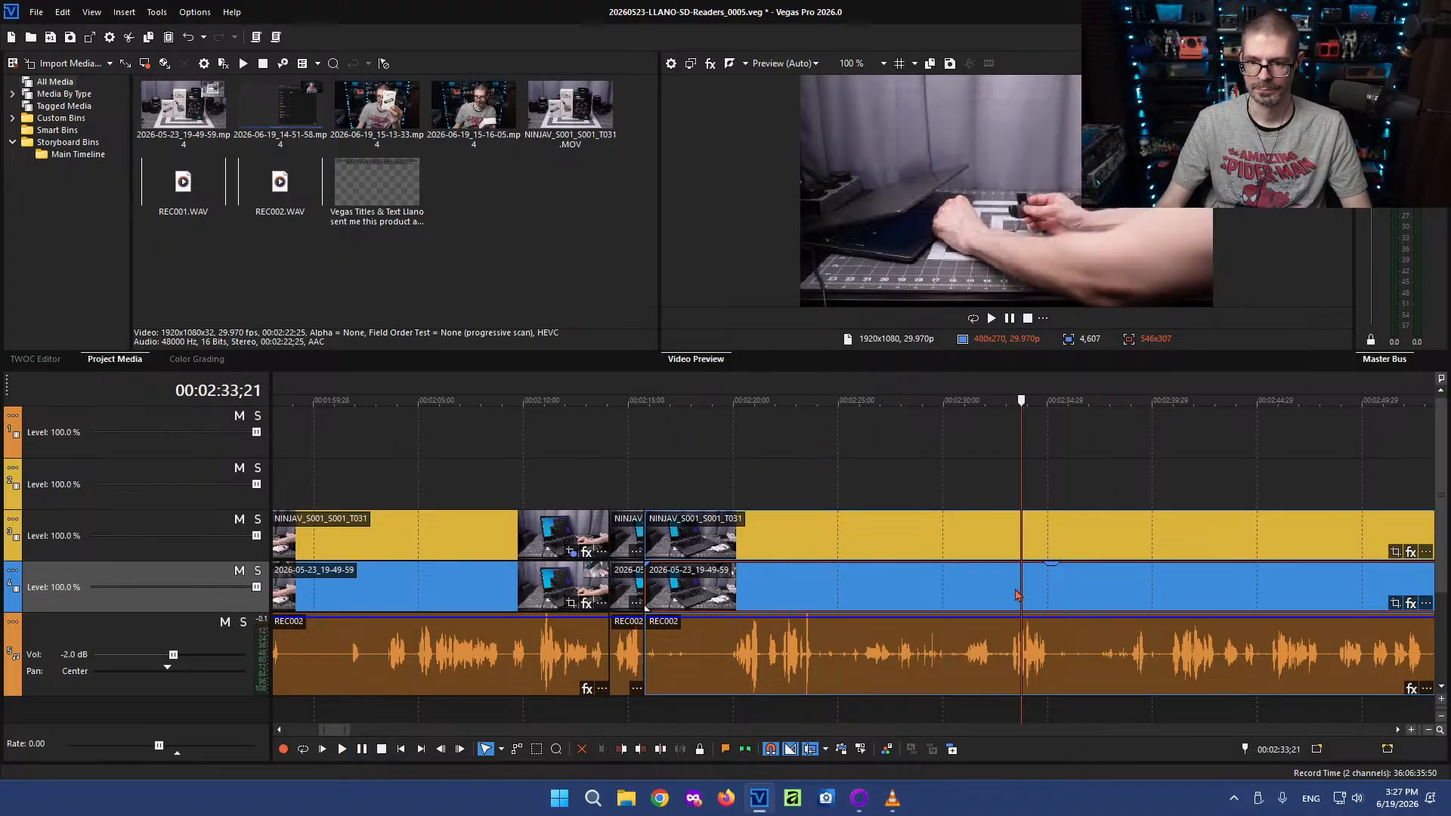
key("space")
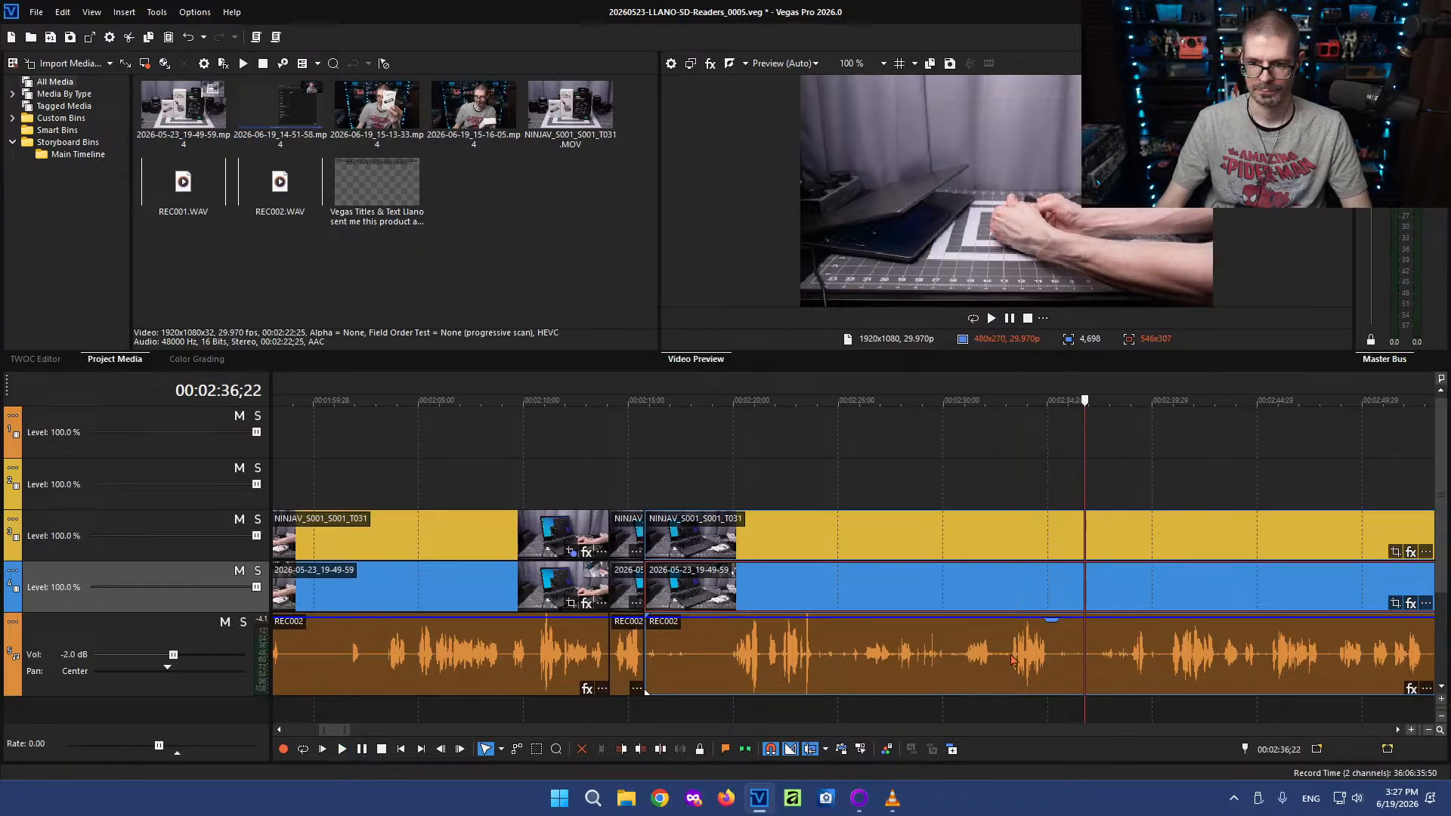
left_click(1008, 663)
scroll(907, 662, "up", 6)
key("Return")
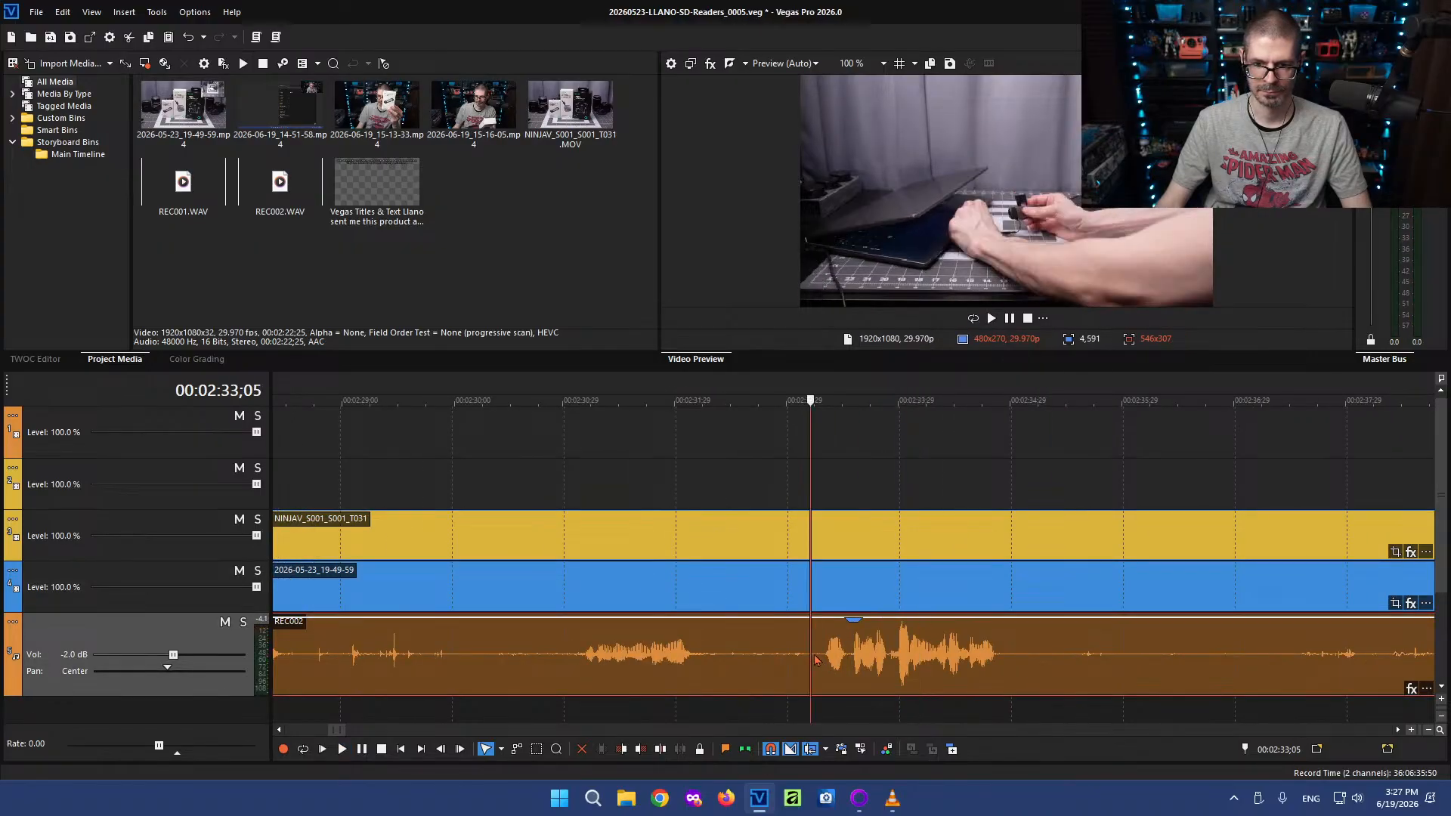
scroll(811, 662, "down", 6)
double_click(771, 671)
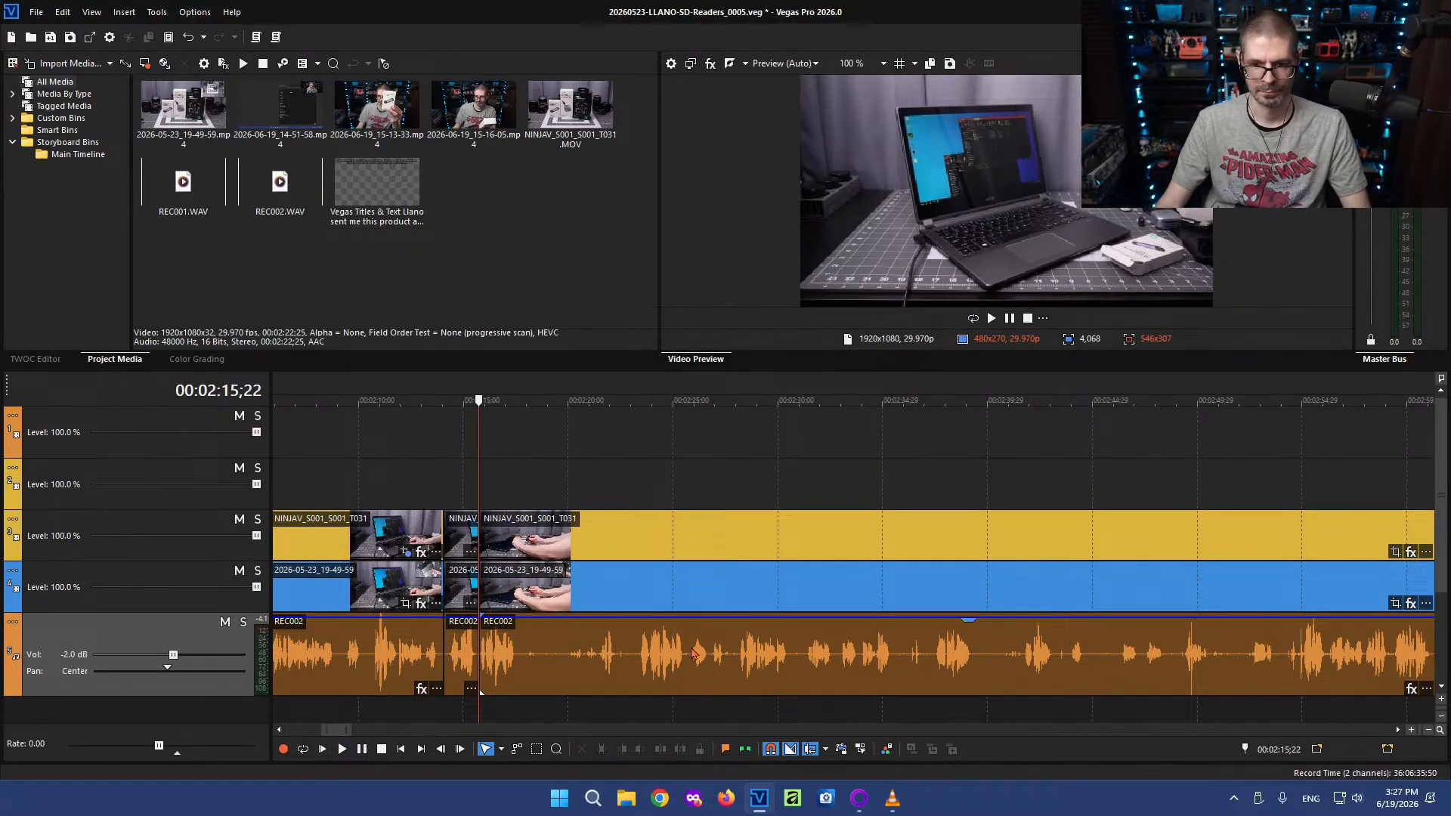
Play the footage between about 00:02:23 and 00:02:36 to find where the next usable close-up shot starts and ends
left_click(741, 648)
key("l")
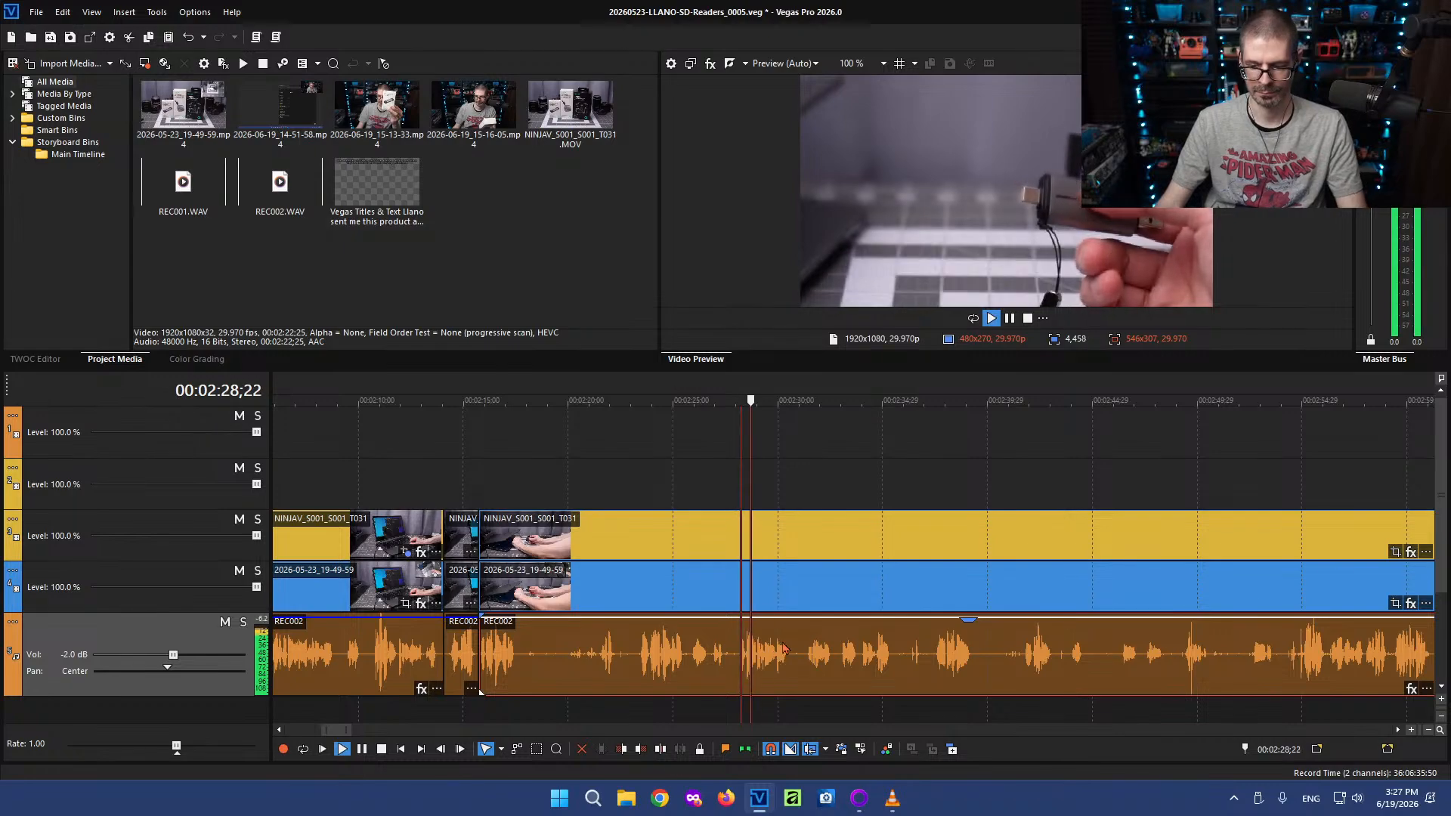
scroll(786, 650, "up", 4)
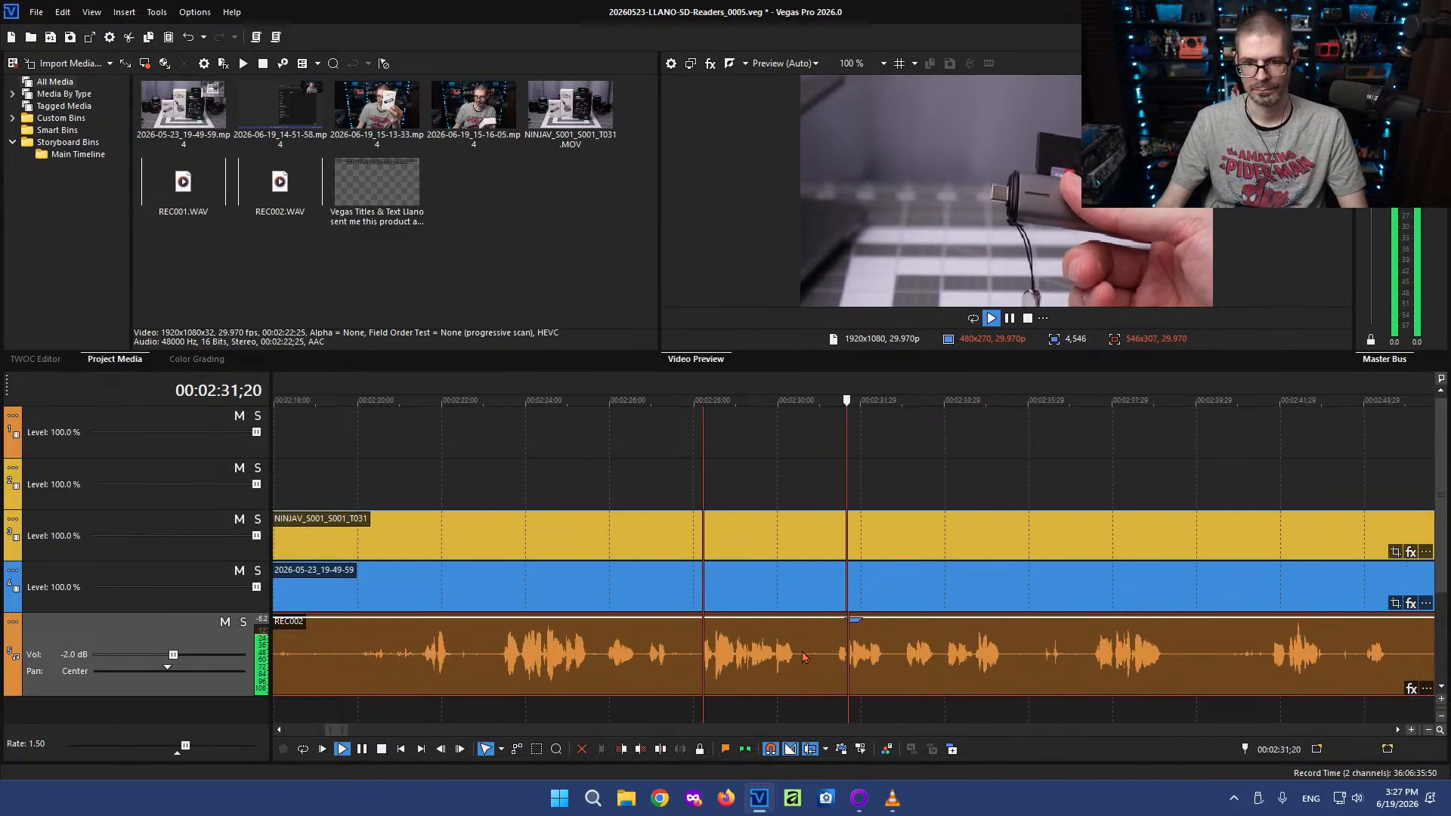
key("k")
left_click(639, 665)
key("space")
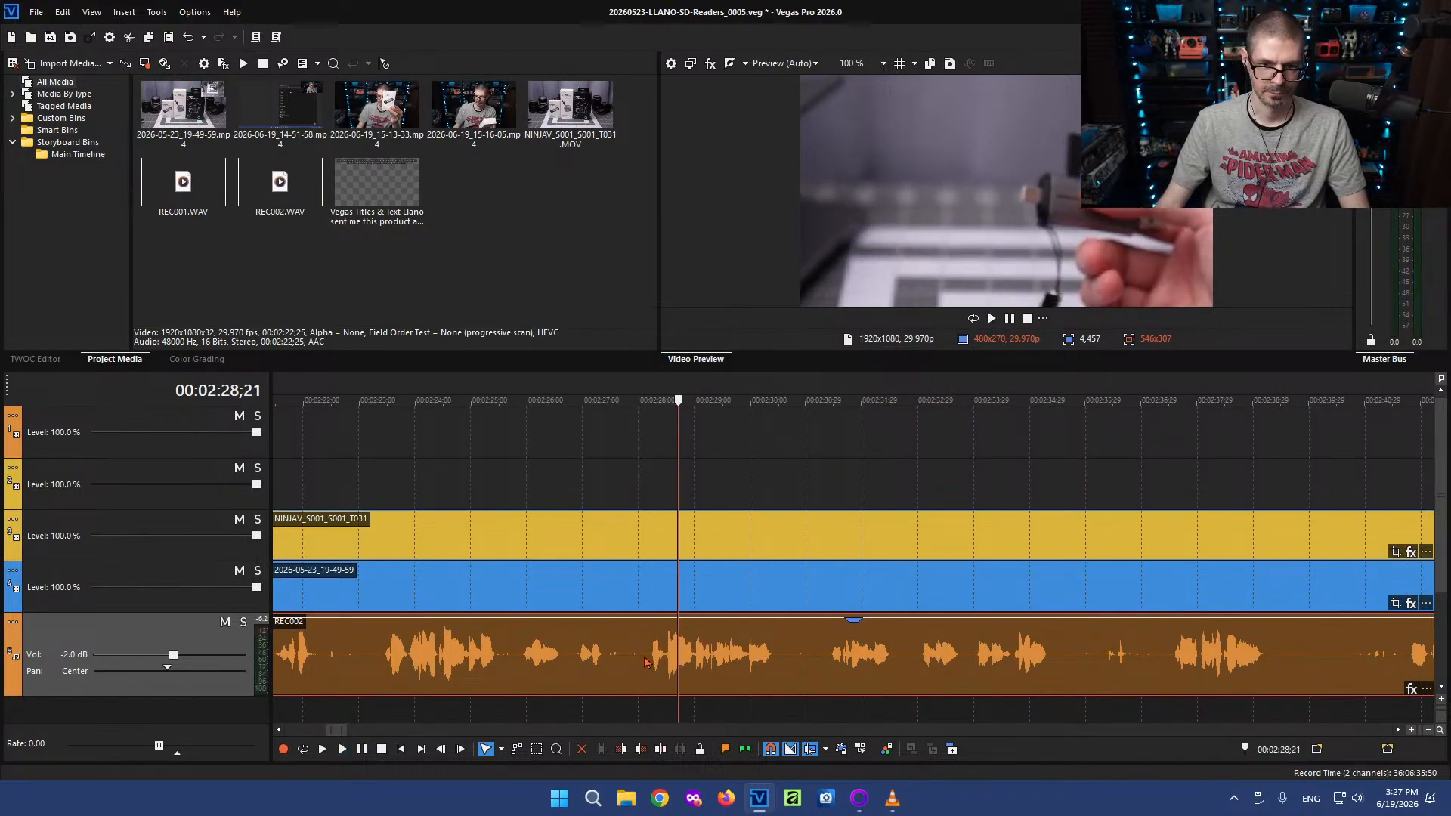
key("space")
left_click(387, 646)
key("space")
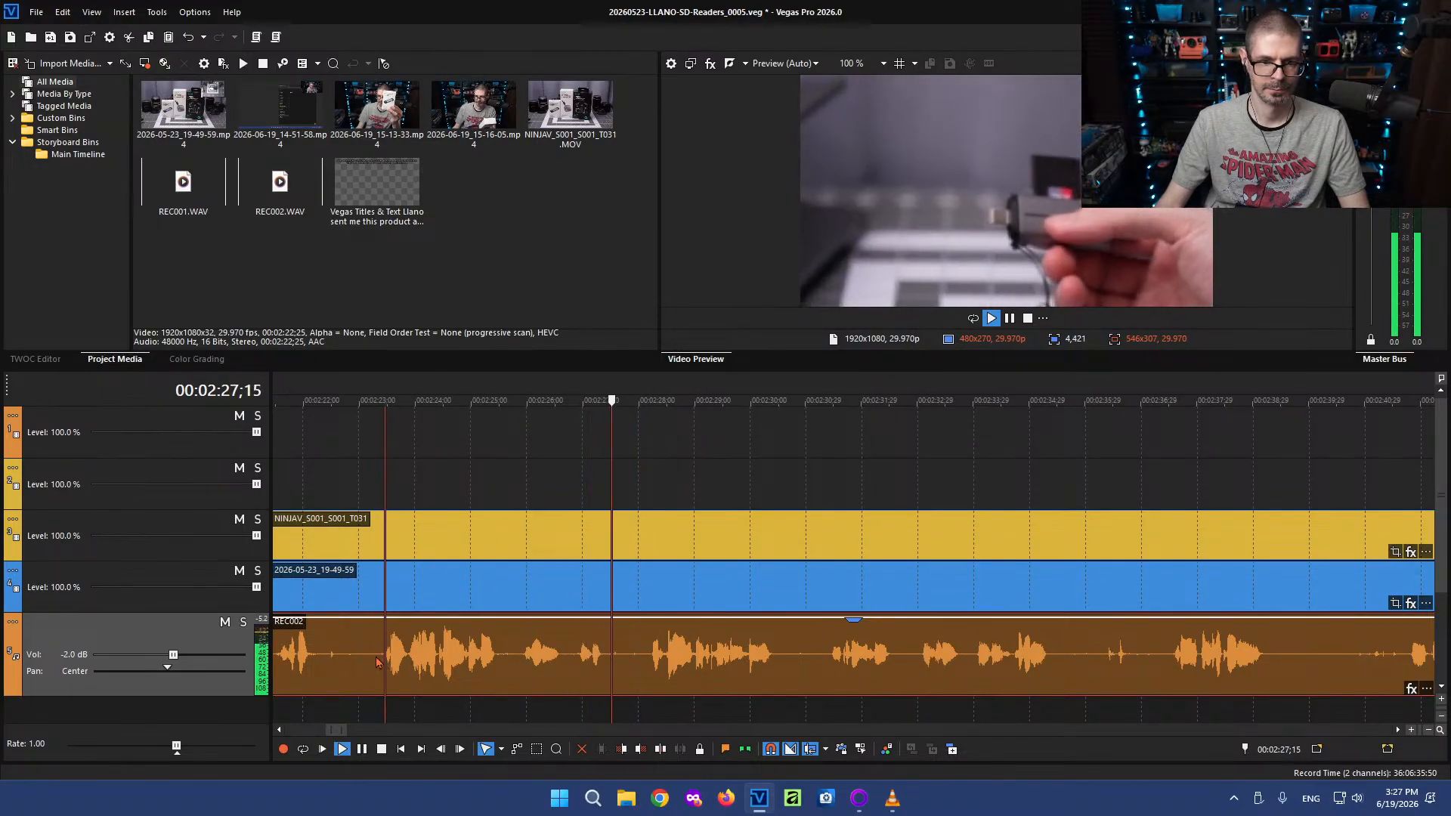
scroll(773, 641, "down", 5)
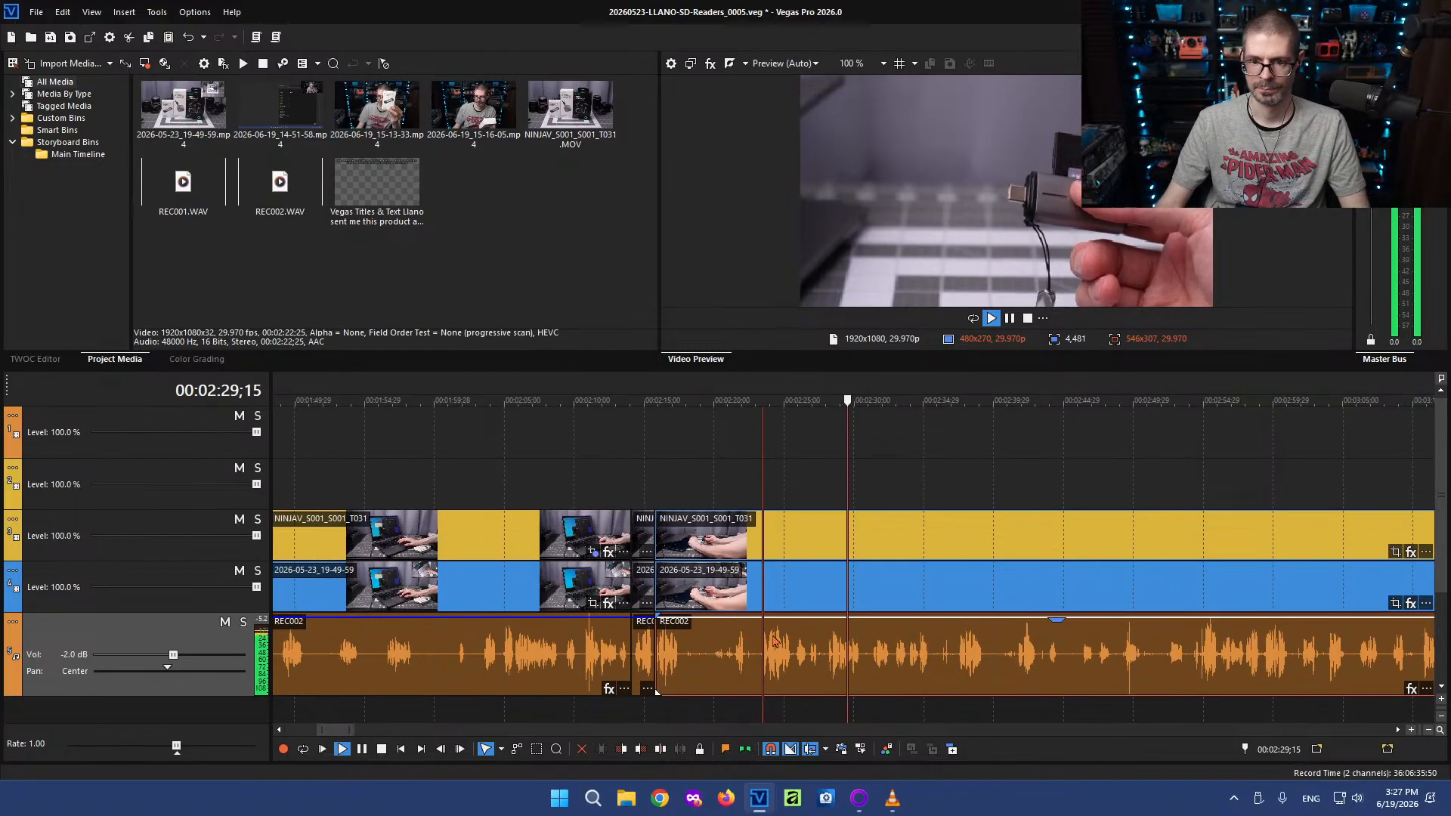
key("l")
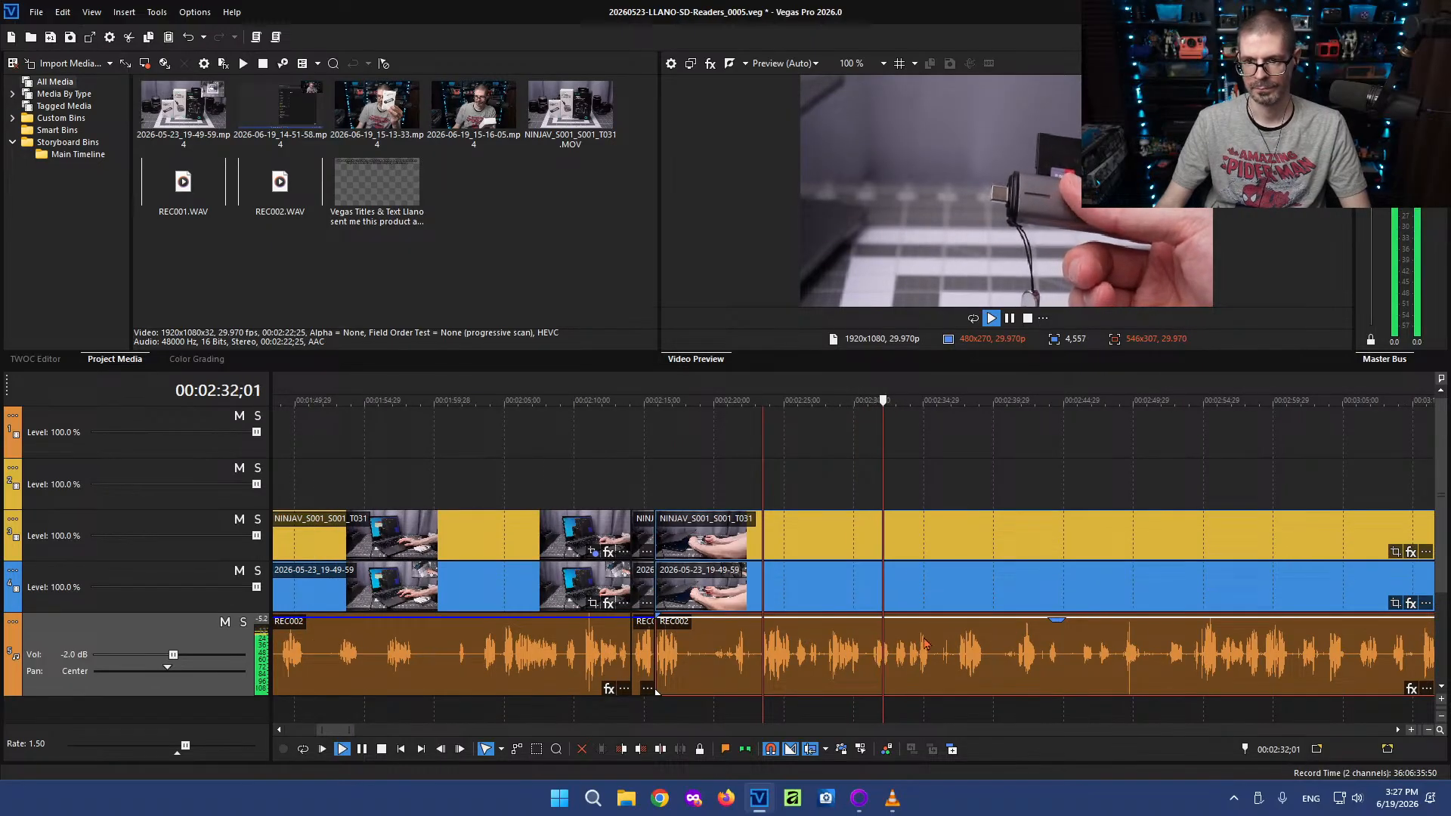
scroll(1053, 654, "down", 2)
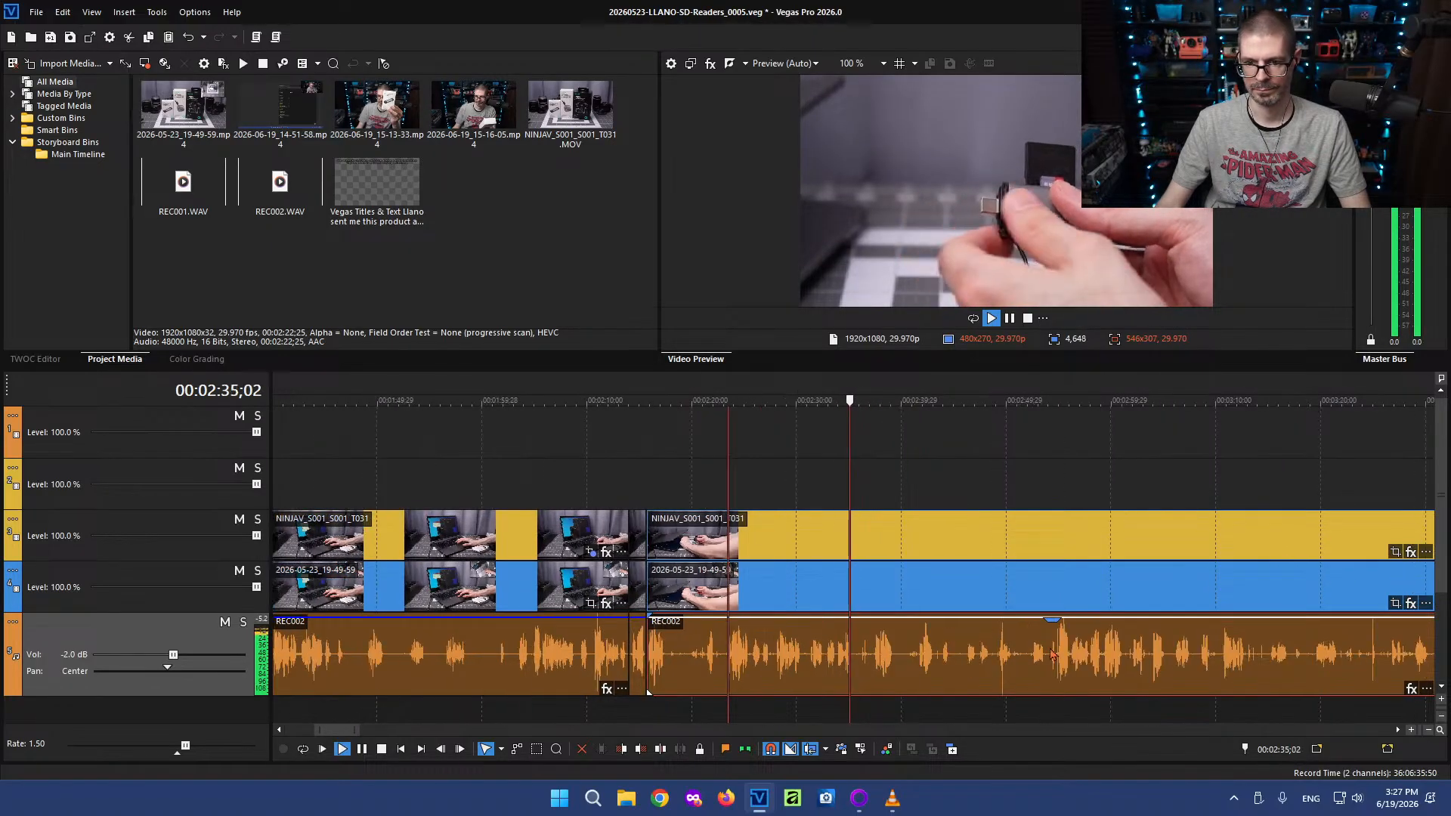
scroll(1053, 654, "up", 2)
key("k")
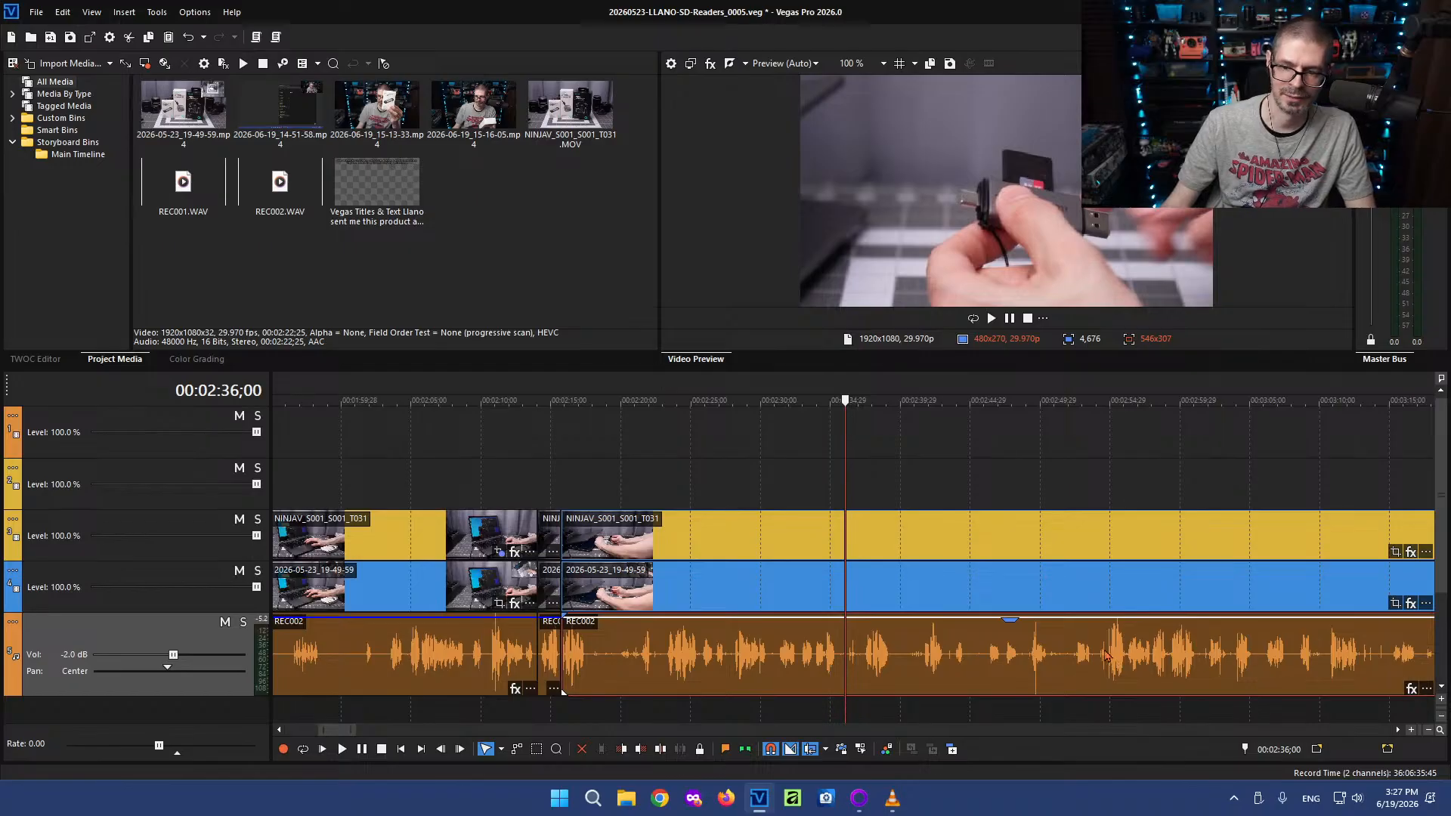
Split the close-up card reader footage at 00:02:27;00 and again at about 00:02:38;20
left_click(1105, 654)
left_click(718, 535)
key("s")
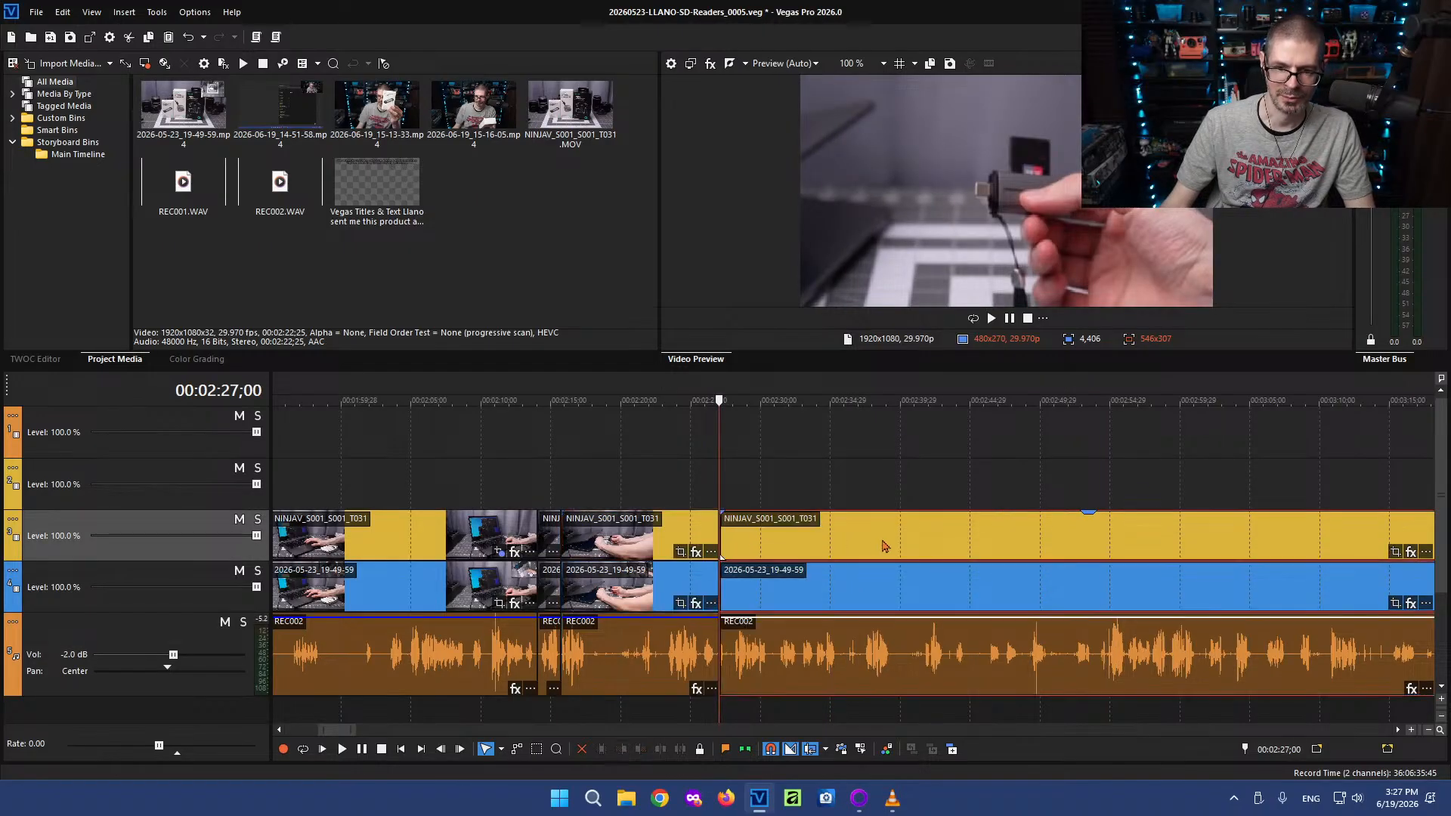
left_click(882, 534)
key("s")
Delete the split segment's audio and move its two video clips onto the tracks above the talking-head clip near 00:18:27
left_click(788, 655)
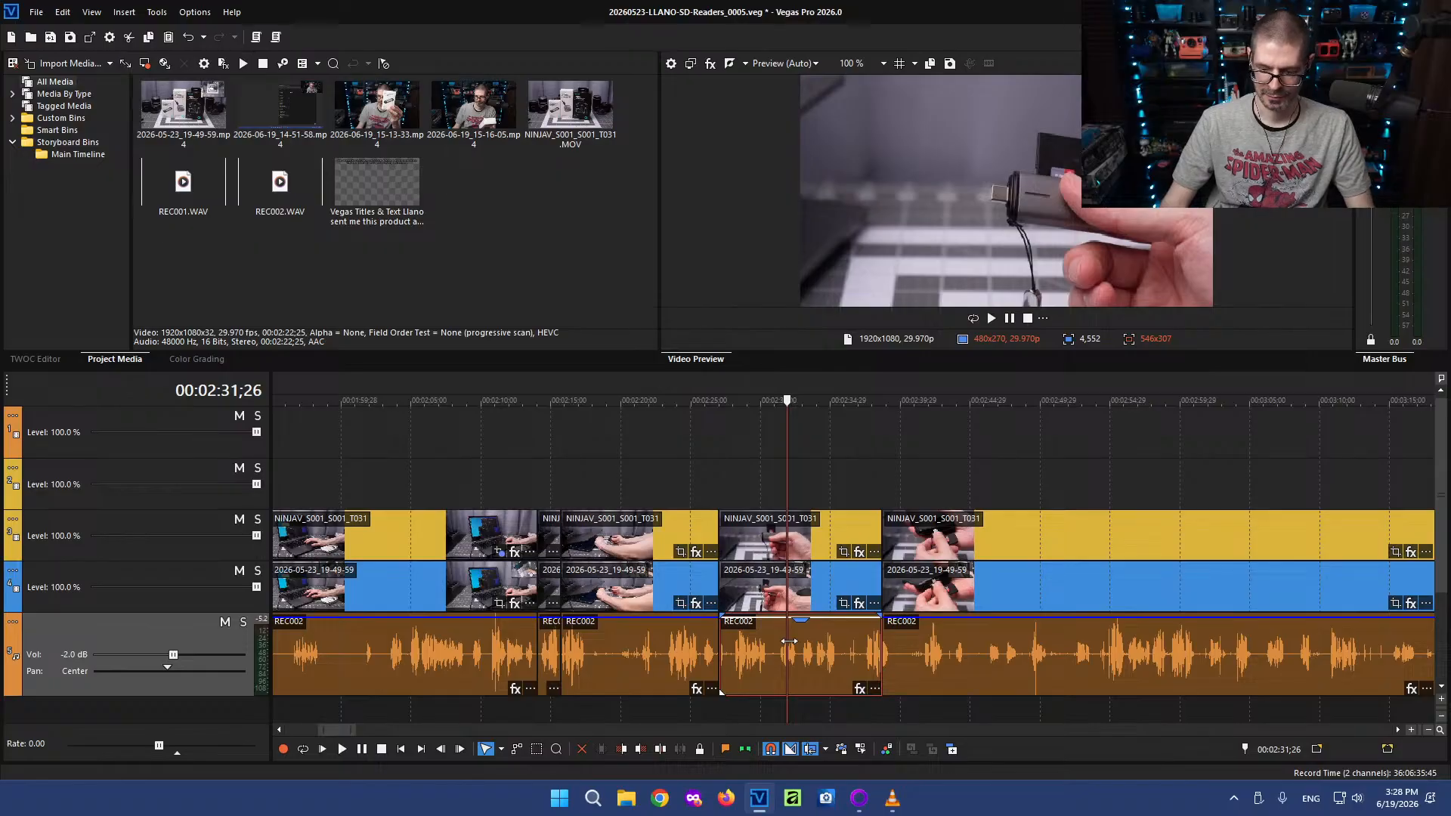
key("Delete")
left_click(818, 537)
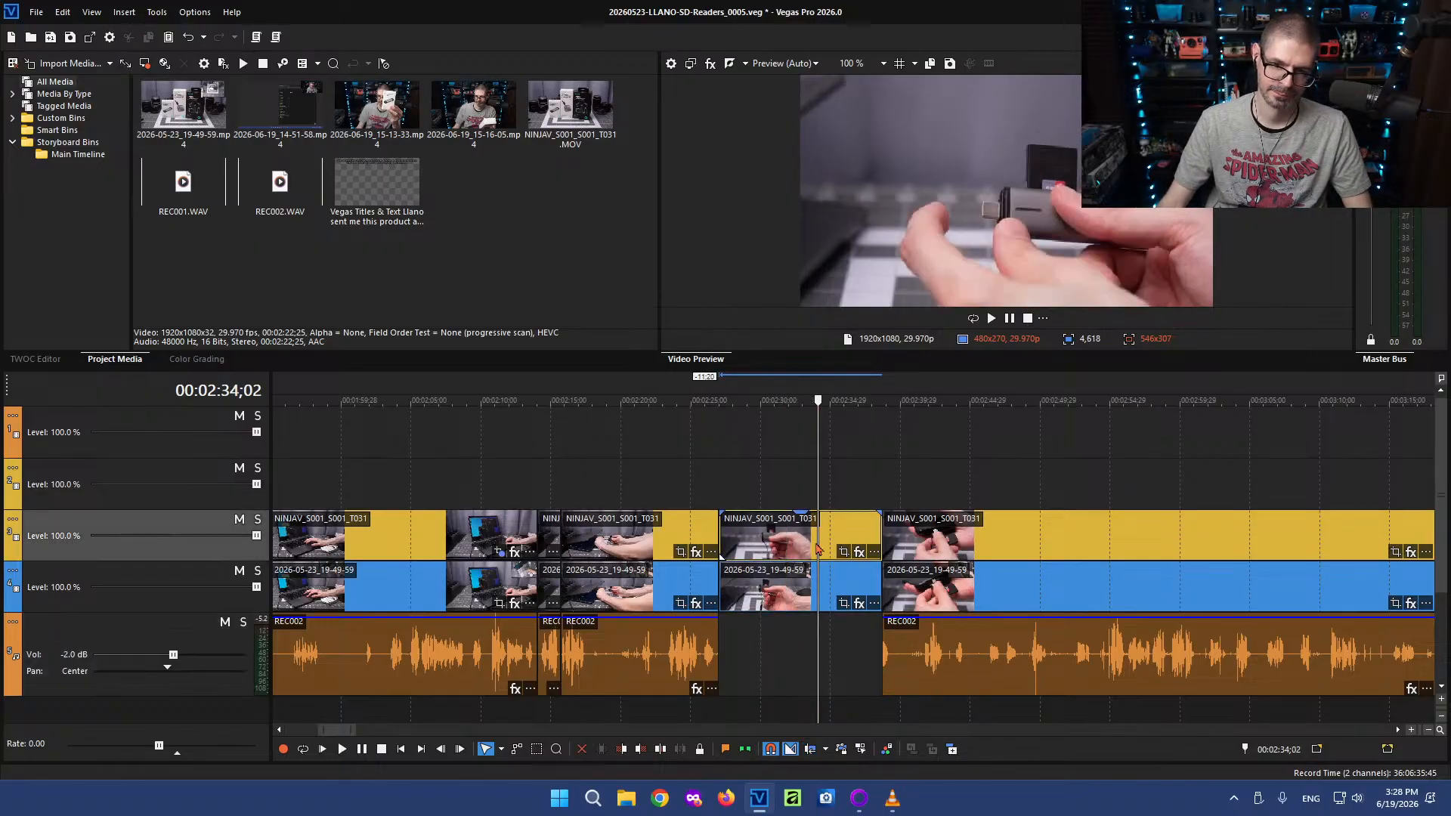
key("Delete")
scroll(950, 520, "down", 10)
left_click(1012, 521)
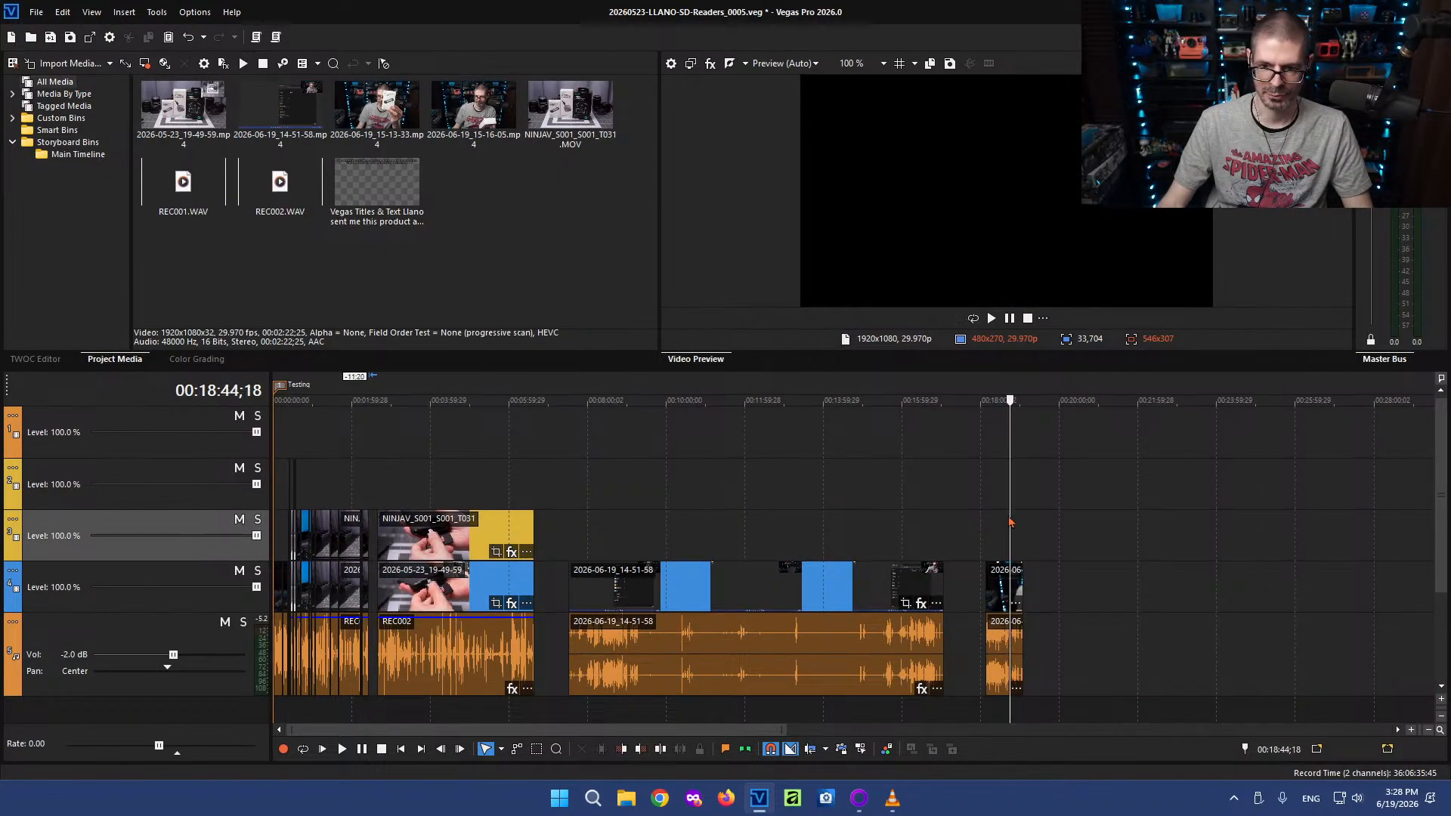
scroll(935, 548, "up", 8)
left_click(660, 468)
key("ctrl+z")
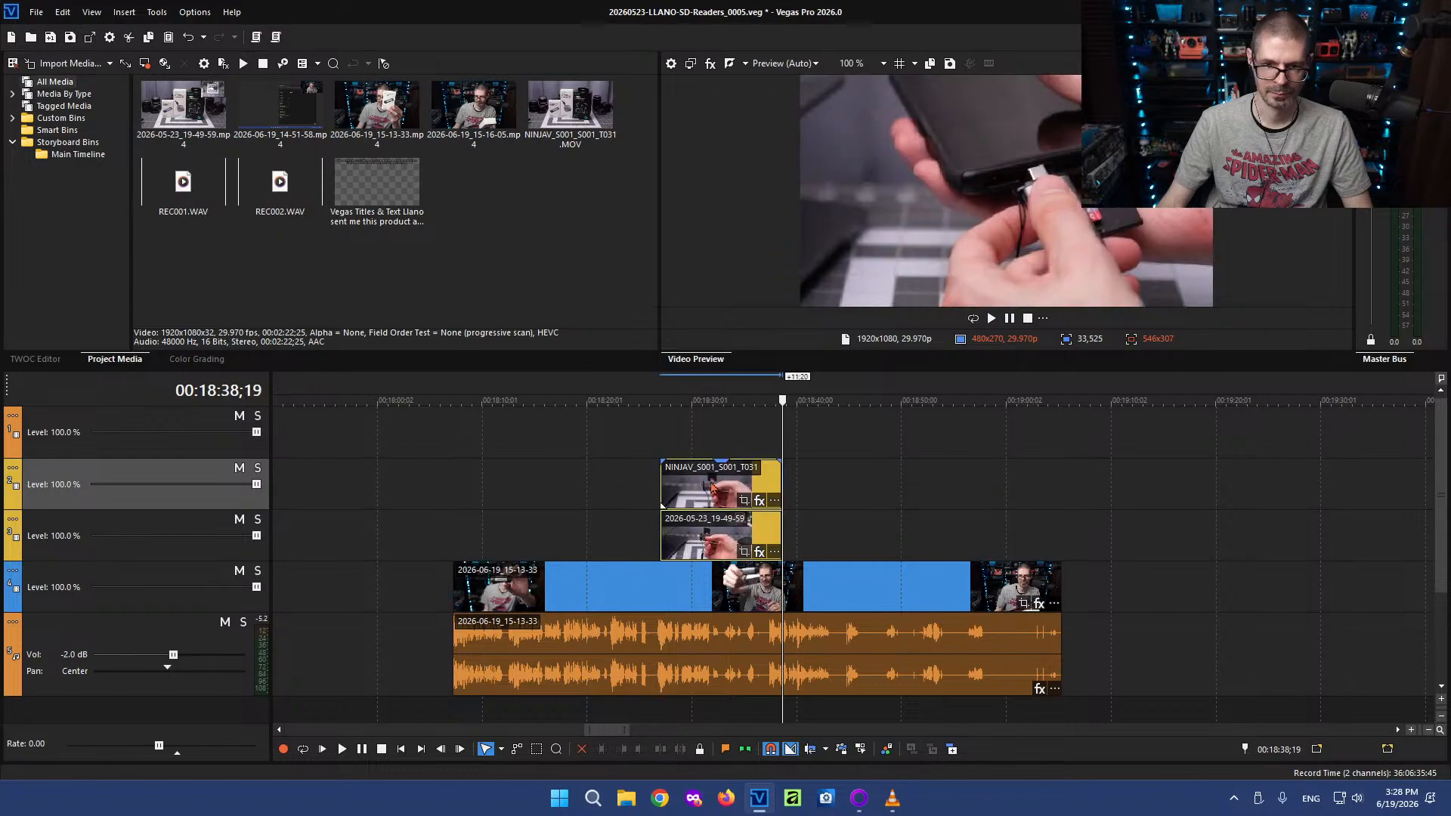
Return to the remaining close-up footage and play it from about 00:02:54 to look for the next take
left_click(567, 488)
scroll(557, 495, "down", 8)
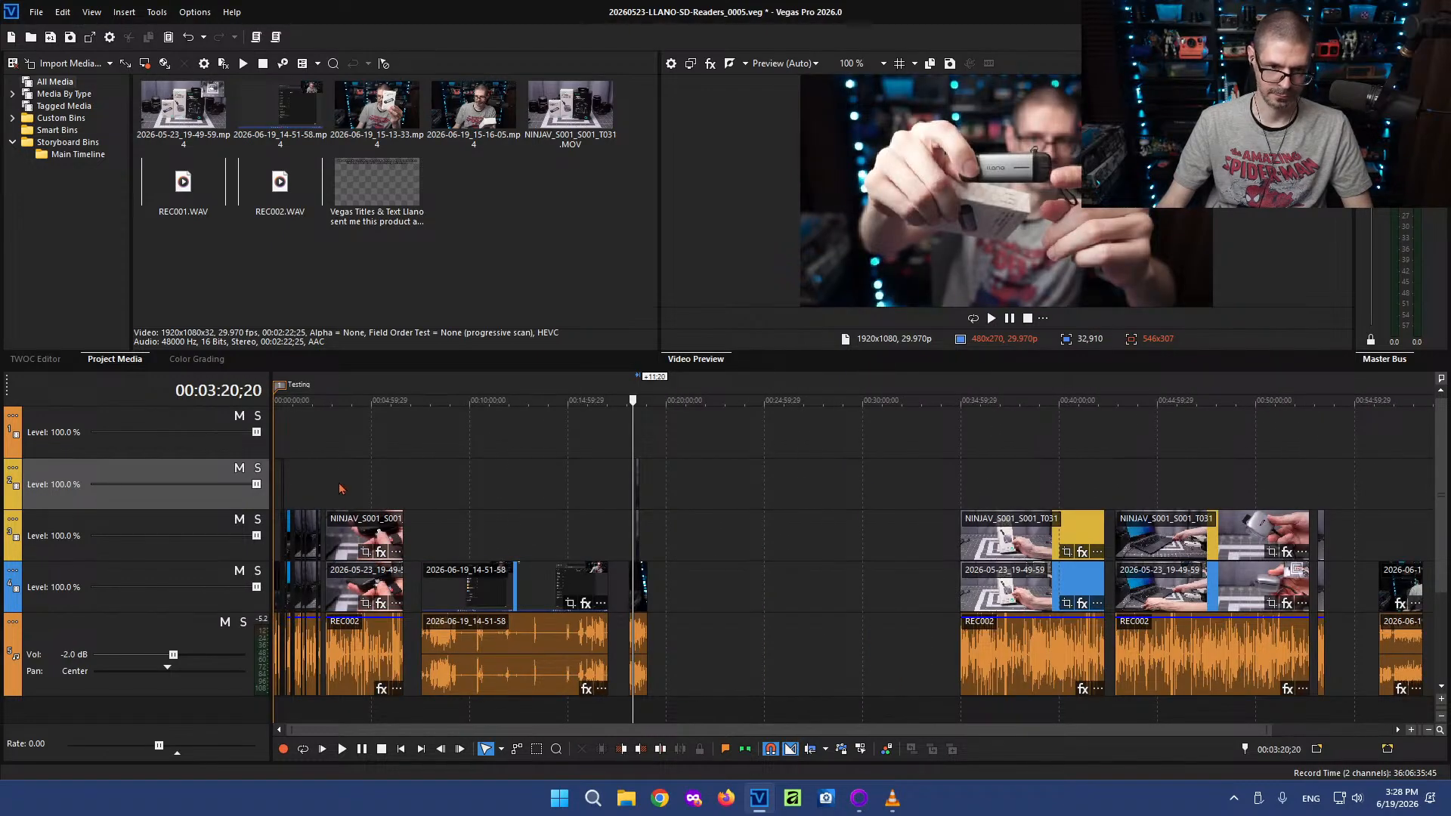
left_click(339, 489)
scroll(586, 489, "up", 6)
left_click(516, 492)
scroll(826, 480, "up", 6)
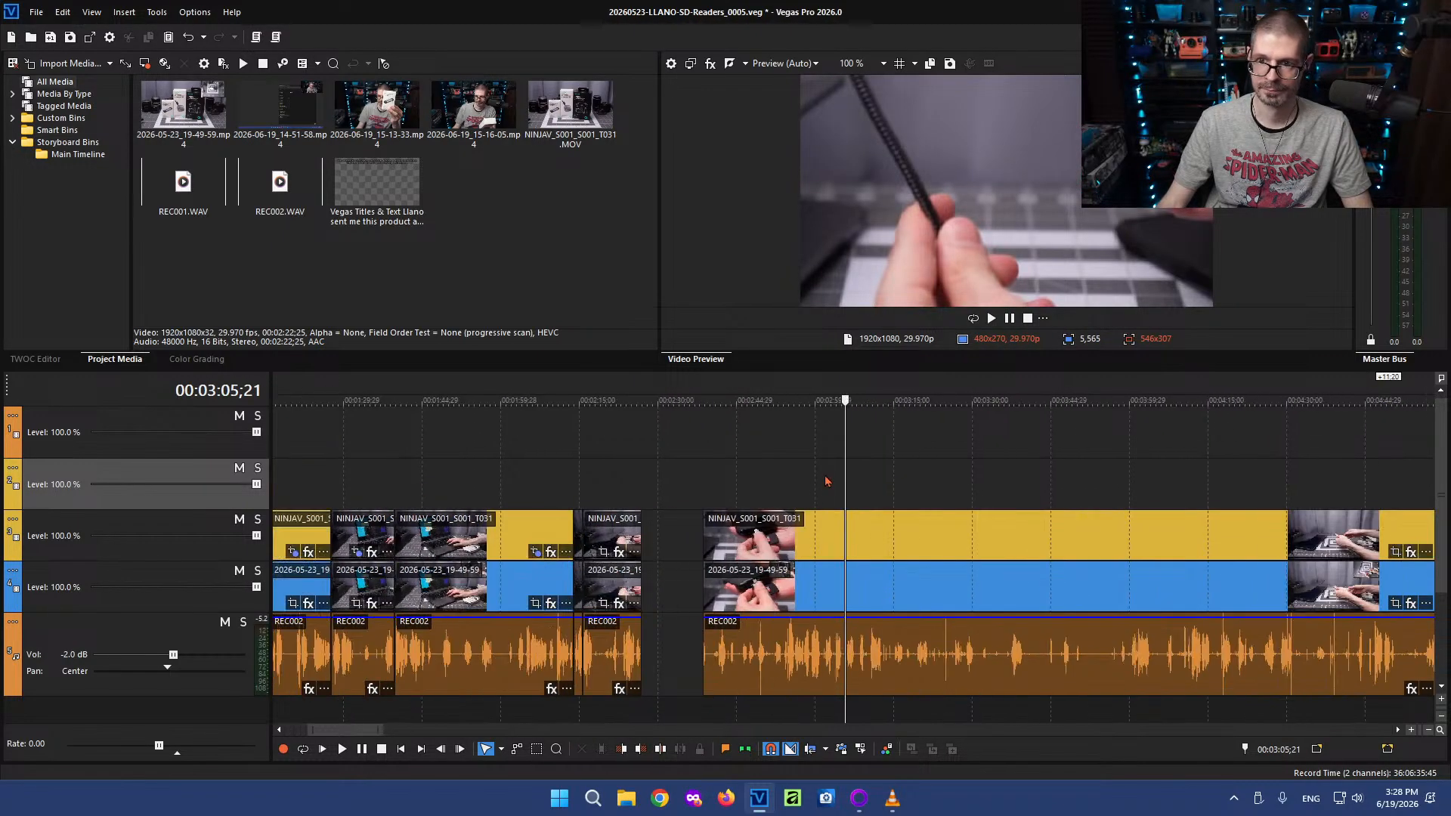
scroll(852, 489, "up", 1)
left_click(765, 482)
key("space")
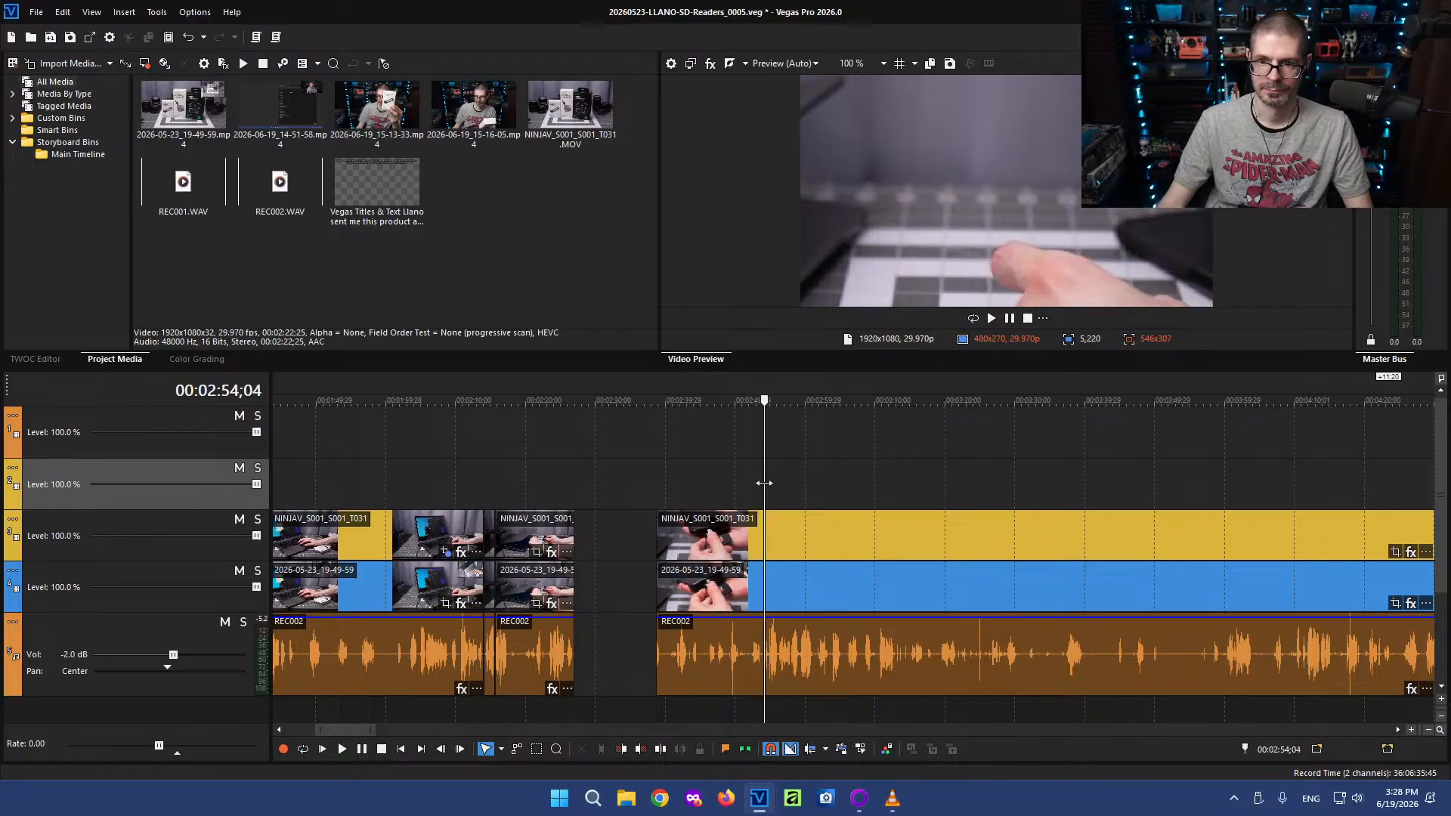
scroll(964, 490, "up", 5)
scroll(875, 486, "down", 5)
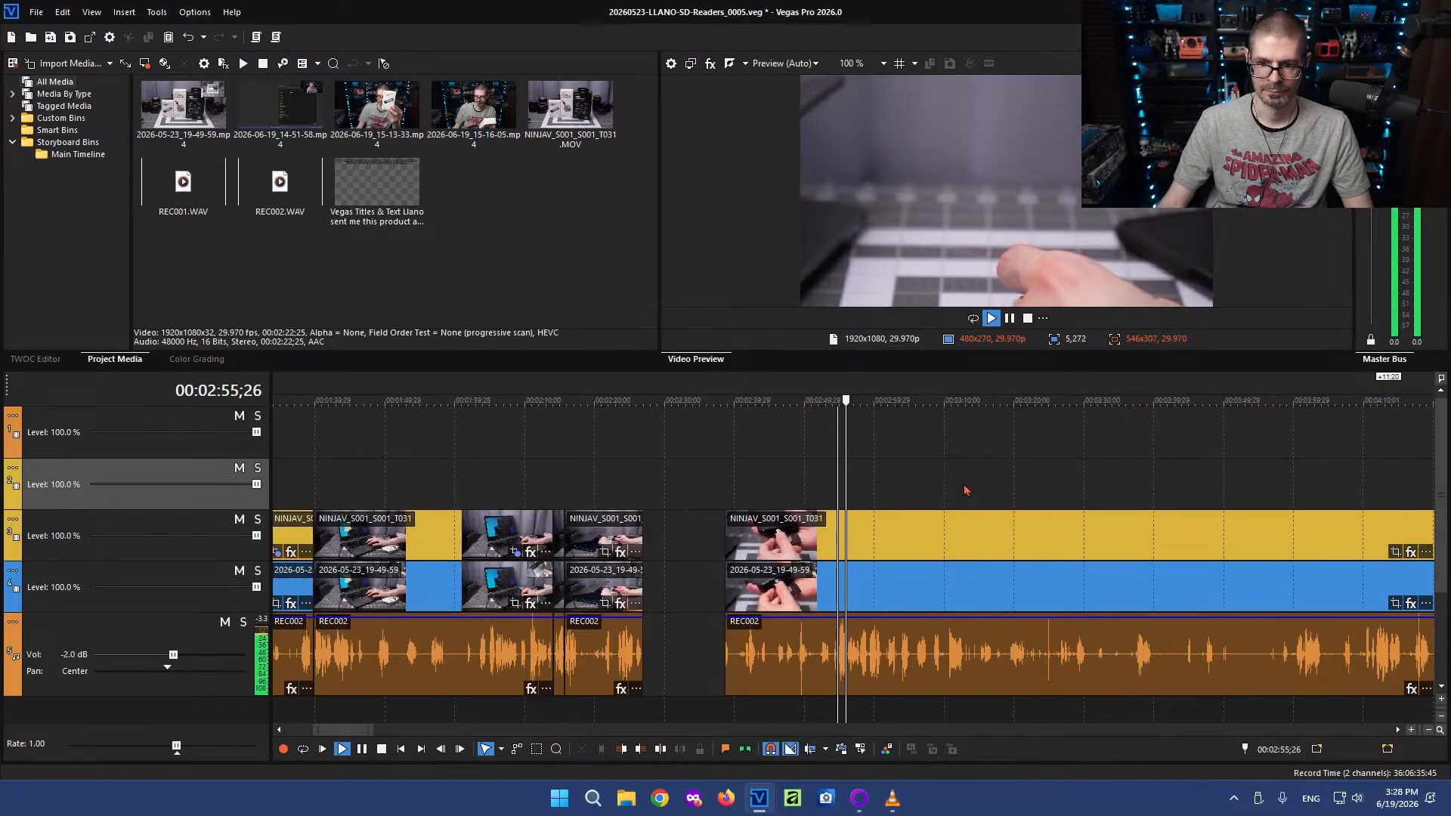
scroll(911, 491, "up", 5)
key("Return")
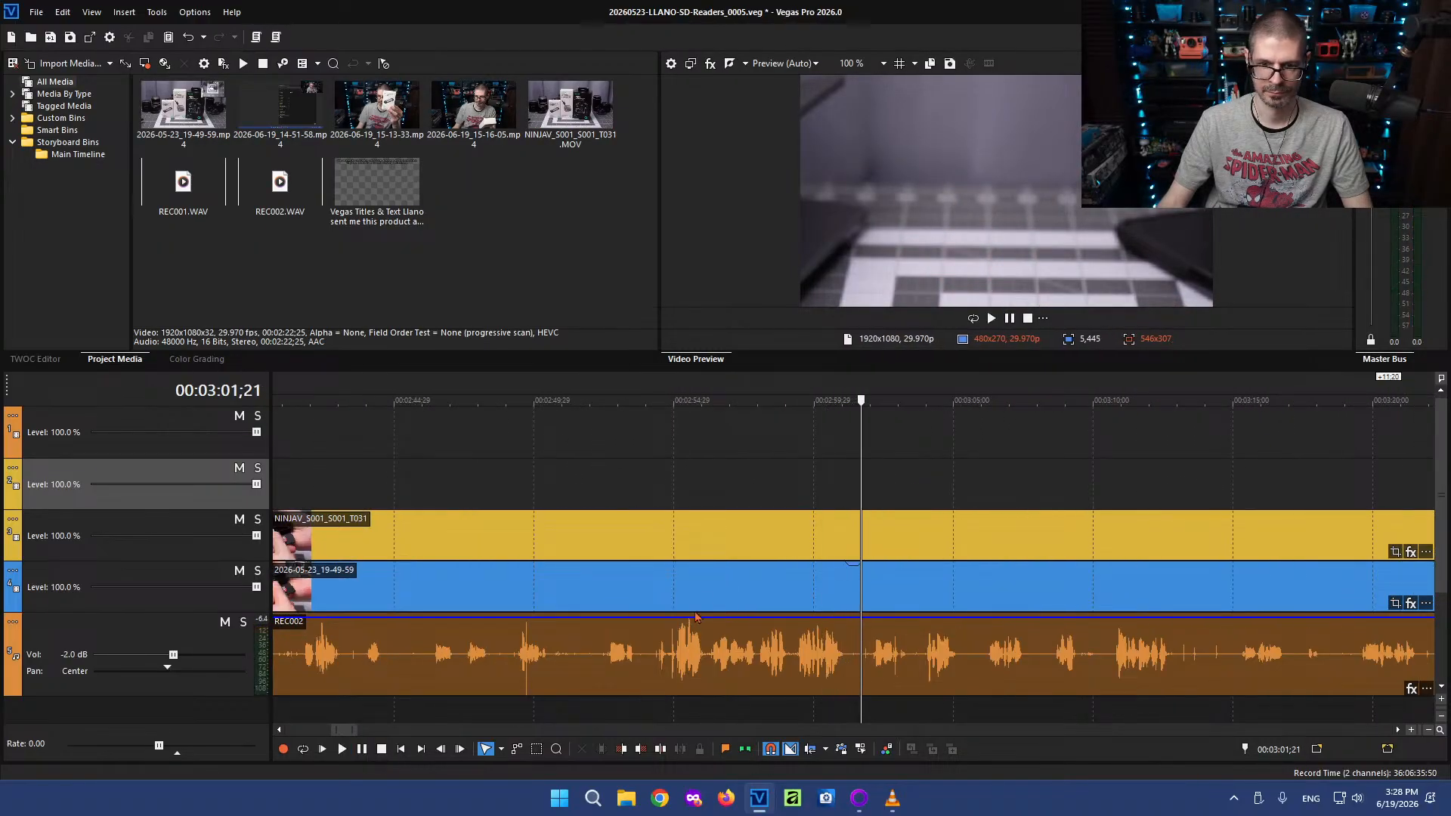
Replay the phrase near 00:02:54 and split the close-up footage at its start, 00:02:55;00
left_click(666, 595)
key("space")
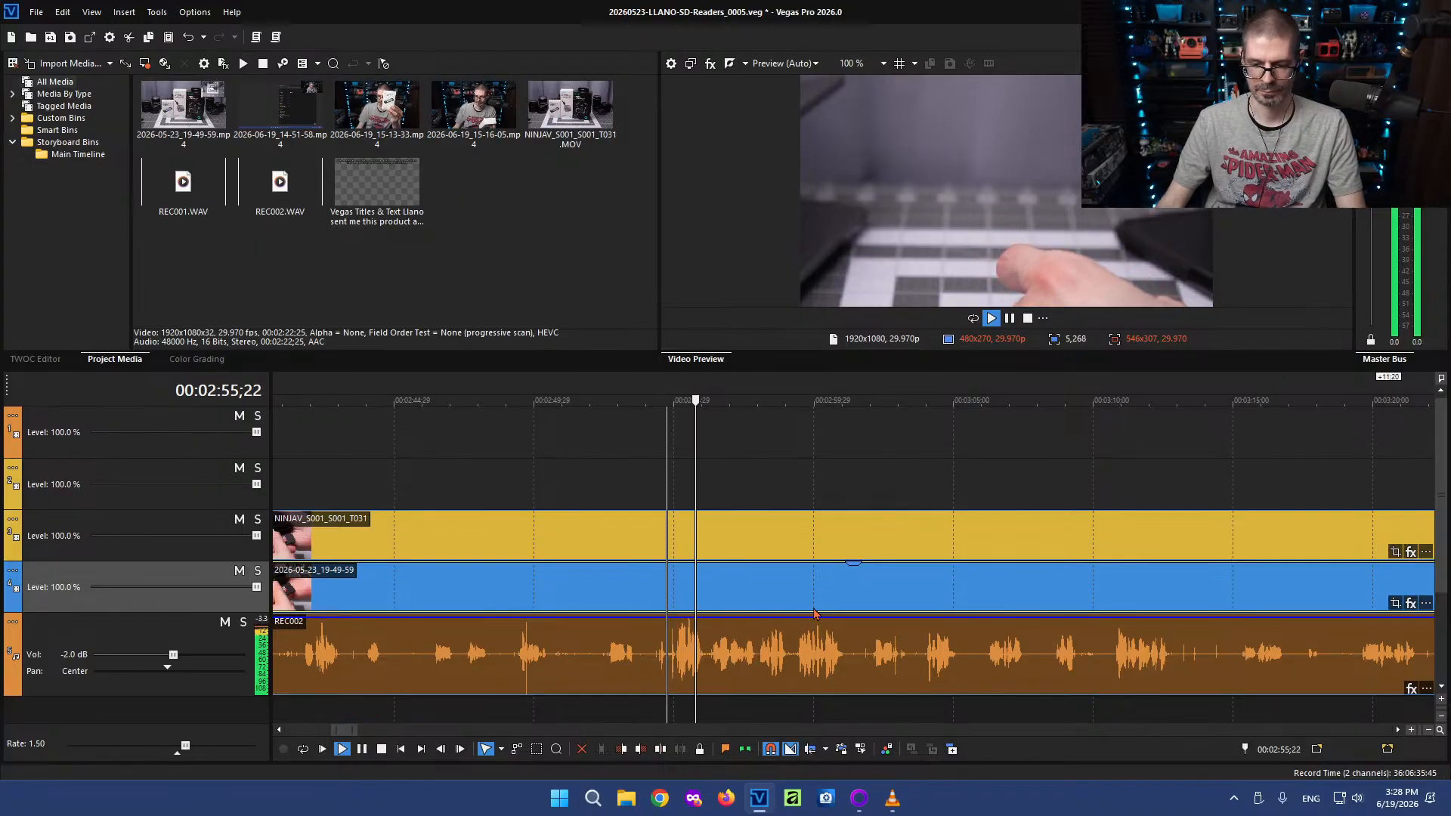
key("l")
scroll(826, 613, "up", 4)
left_click(921, 637)
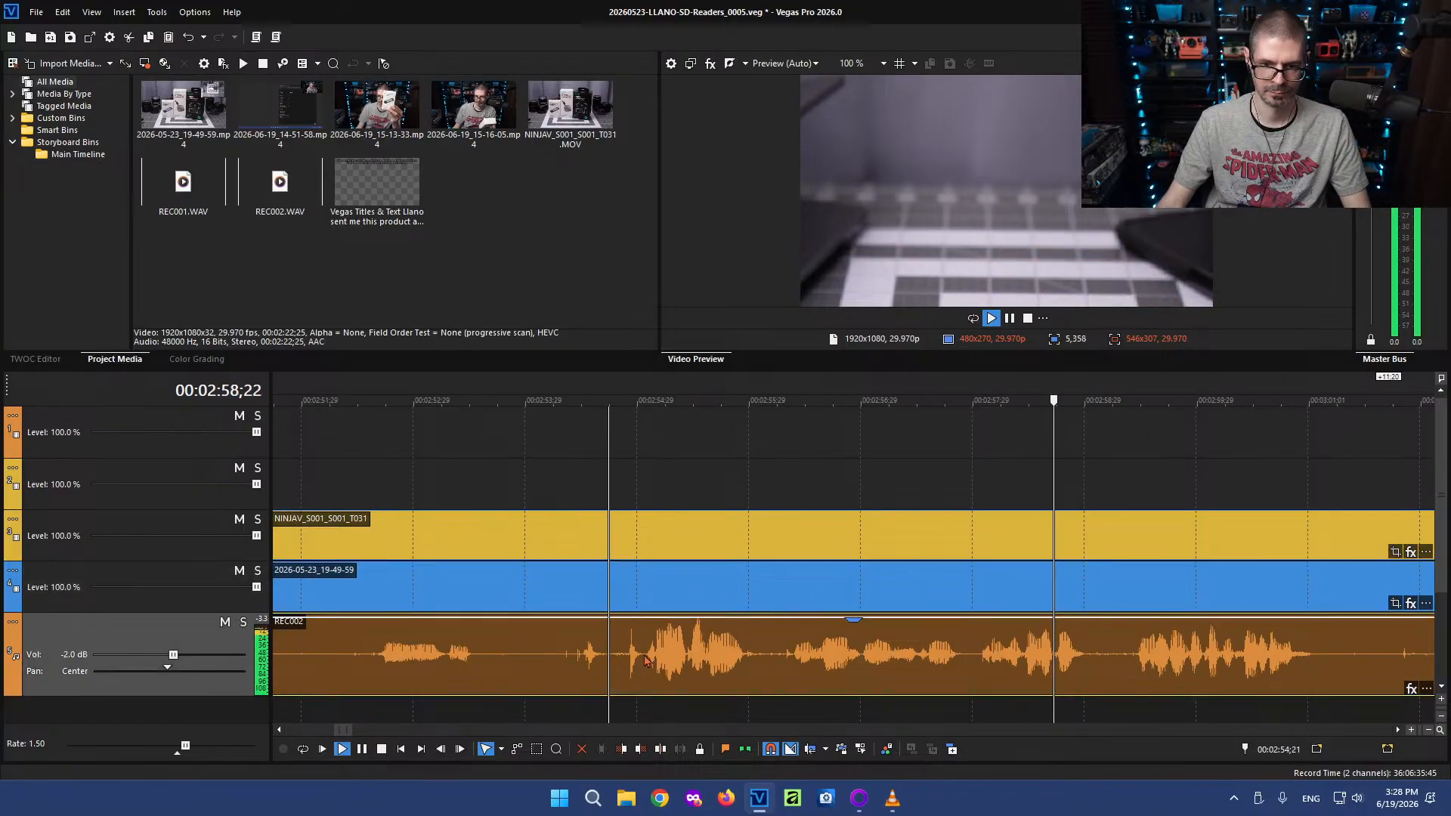
key("s")
scroll(921, 637, "down", 4)
left_click_drag(1001, 618, 1001, 624)
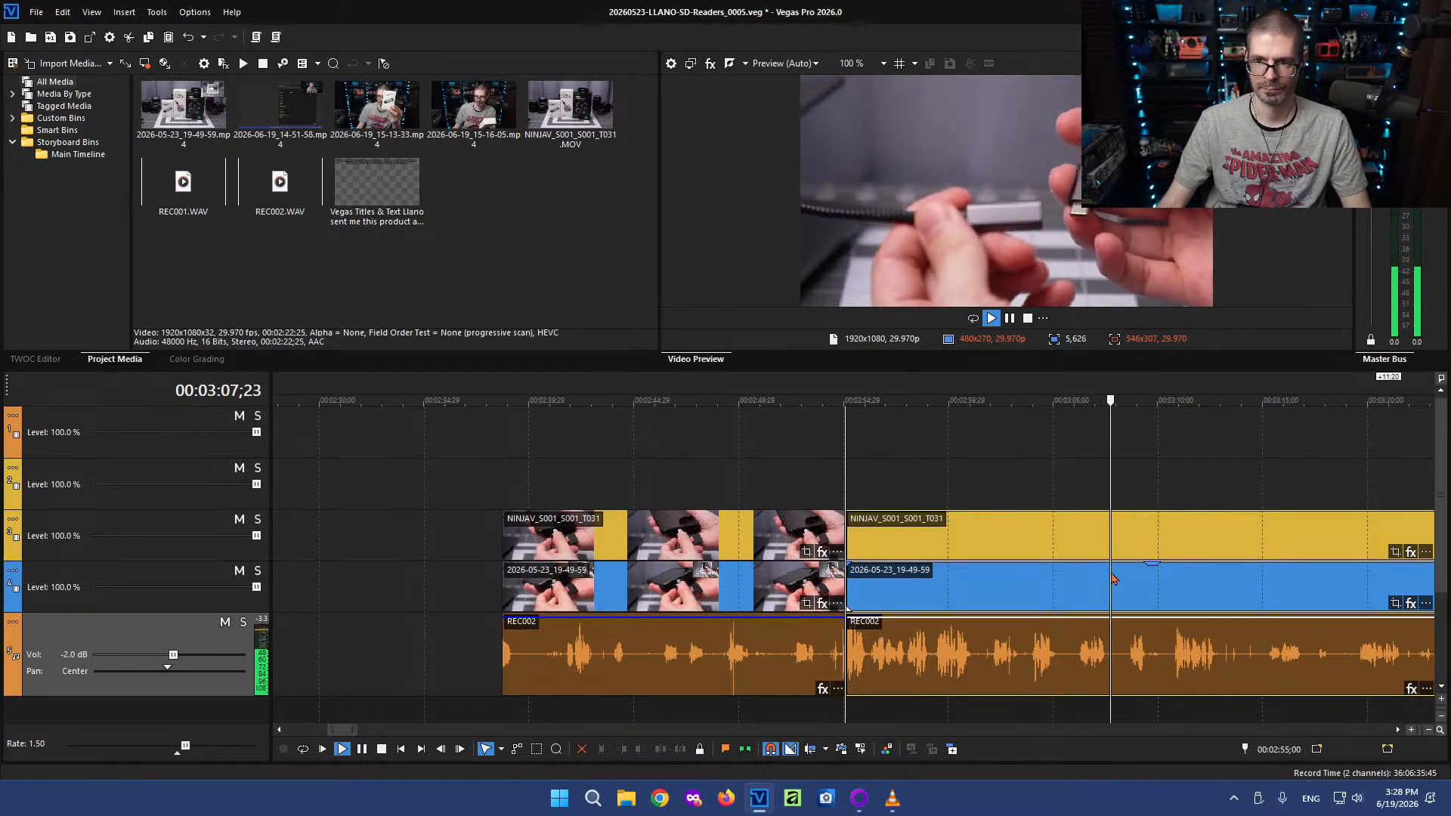
Split the footage in the pause after the cable shot, at 00:03:09;16
key("k")
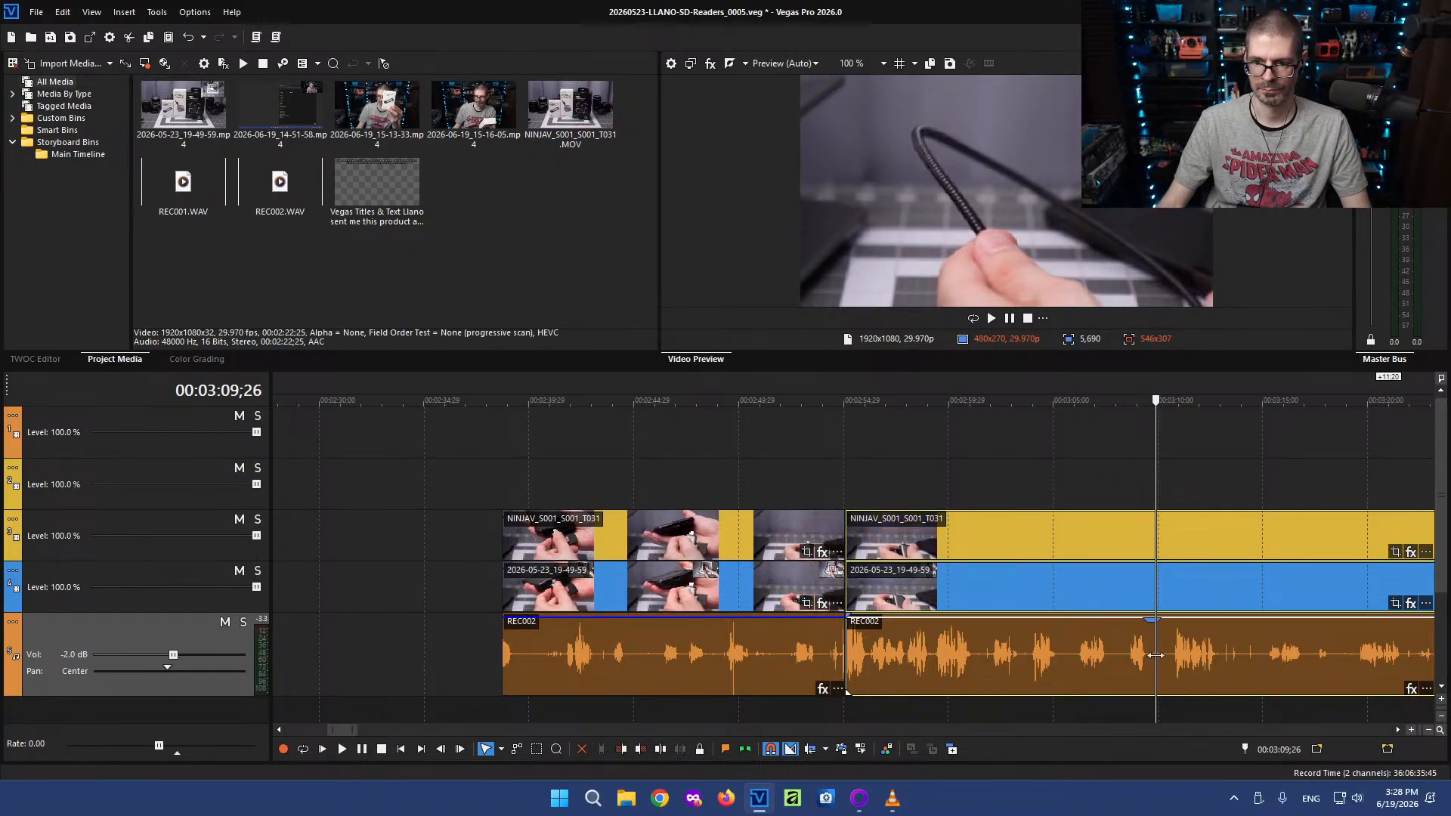
key("Up")
key("Up")
key("Down")
key("Down")
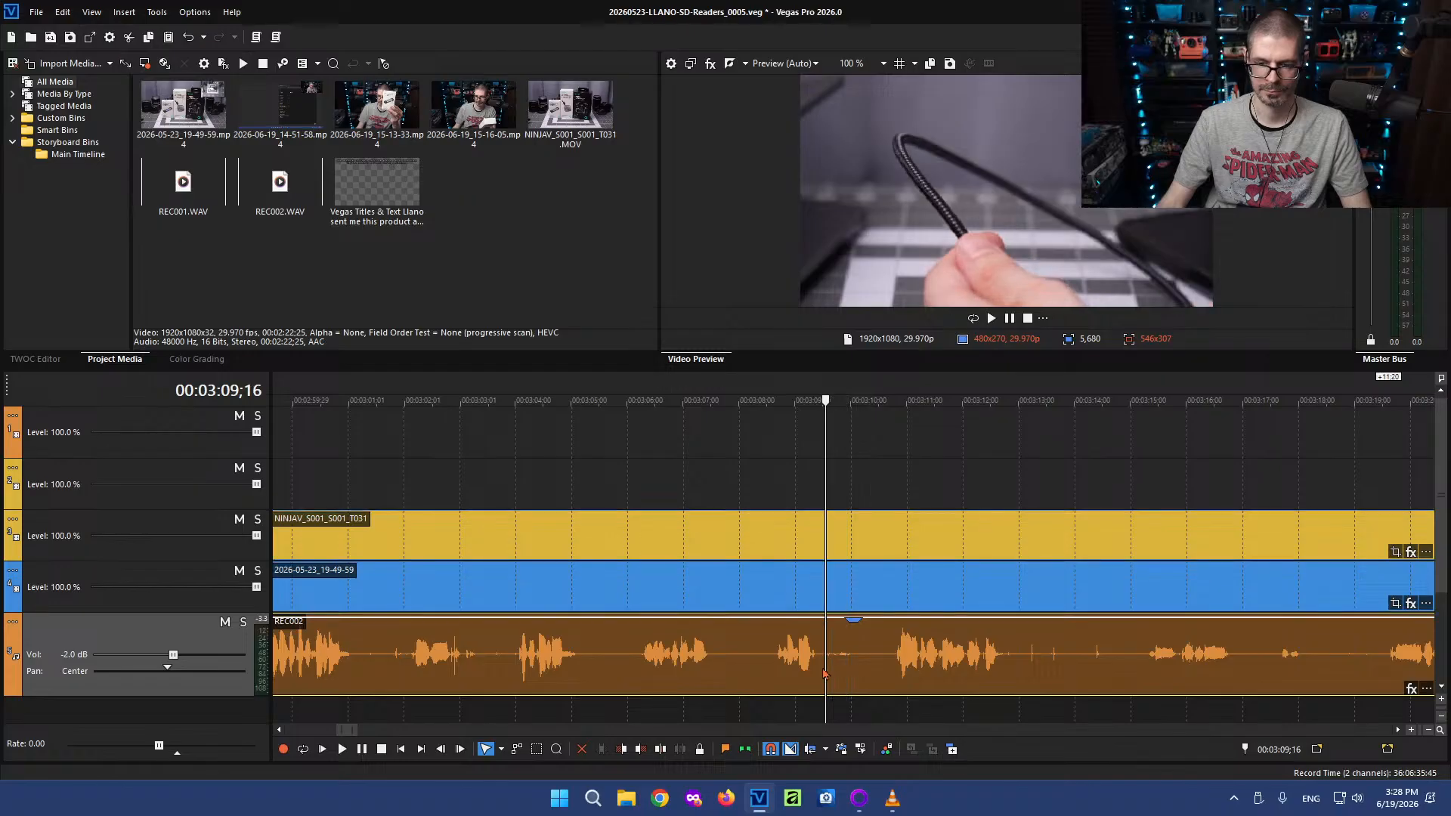
key("s")
Sample the footage after 00:03:09;16 at several points up to about 00:04:04 to check for usable takes
key("l")
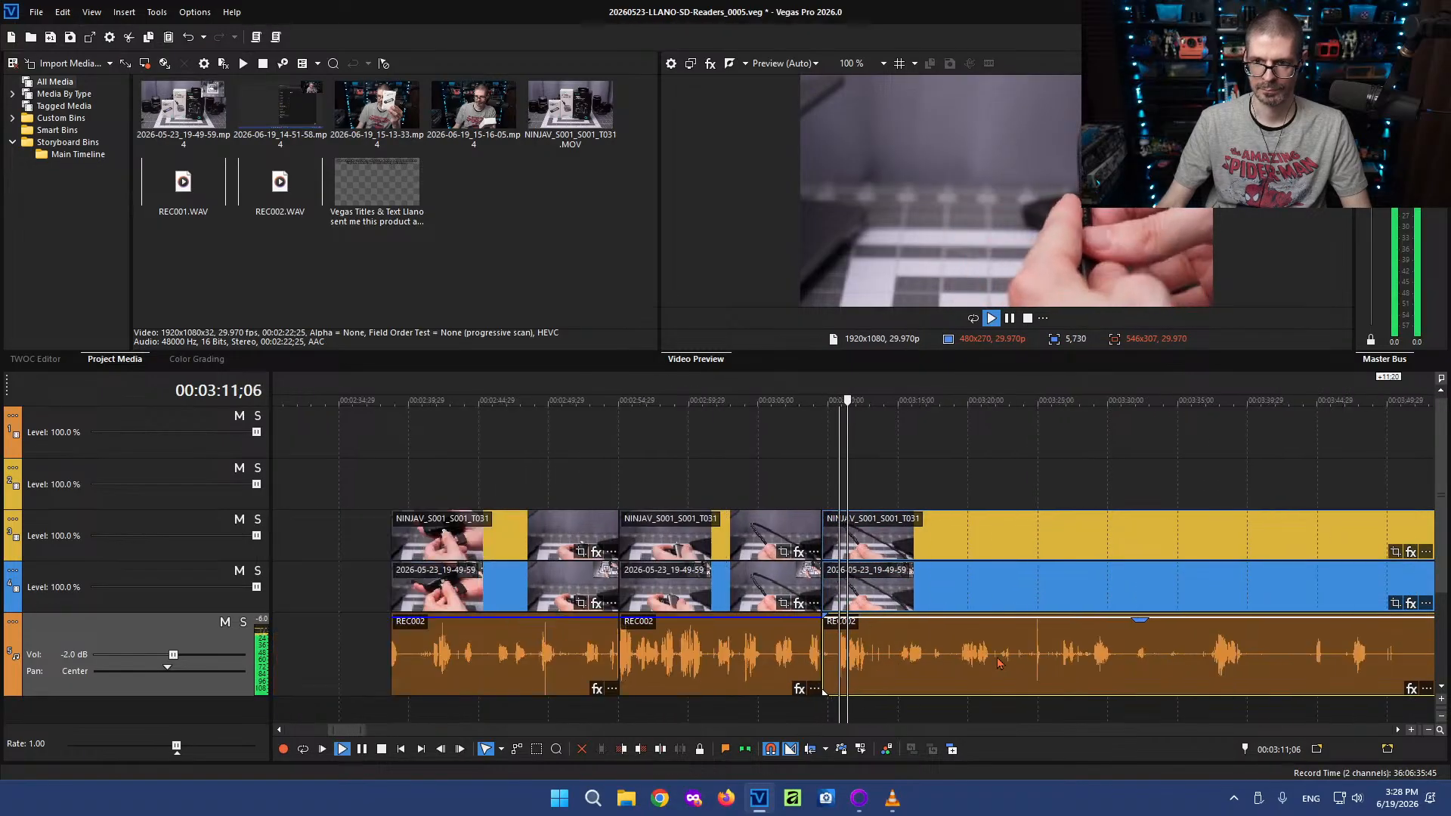
key("Down")
key("Down")
key("k")
left_click(1113, 654)
key("l")
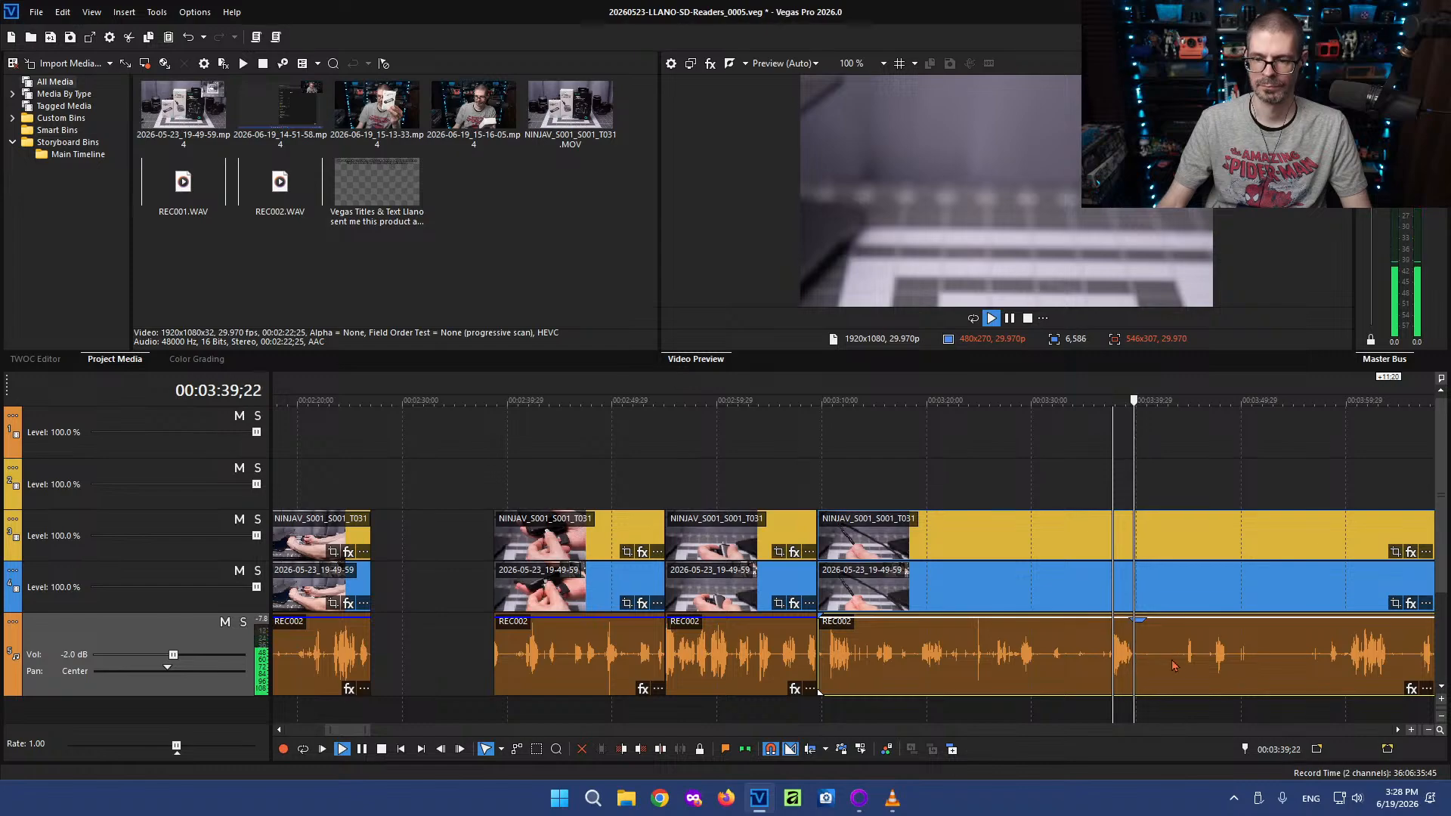
key("Down")
left_click(913, 642)
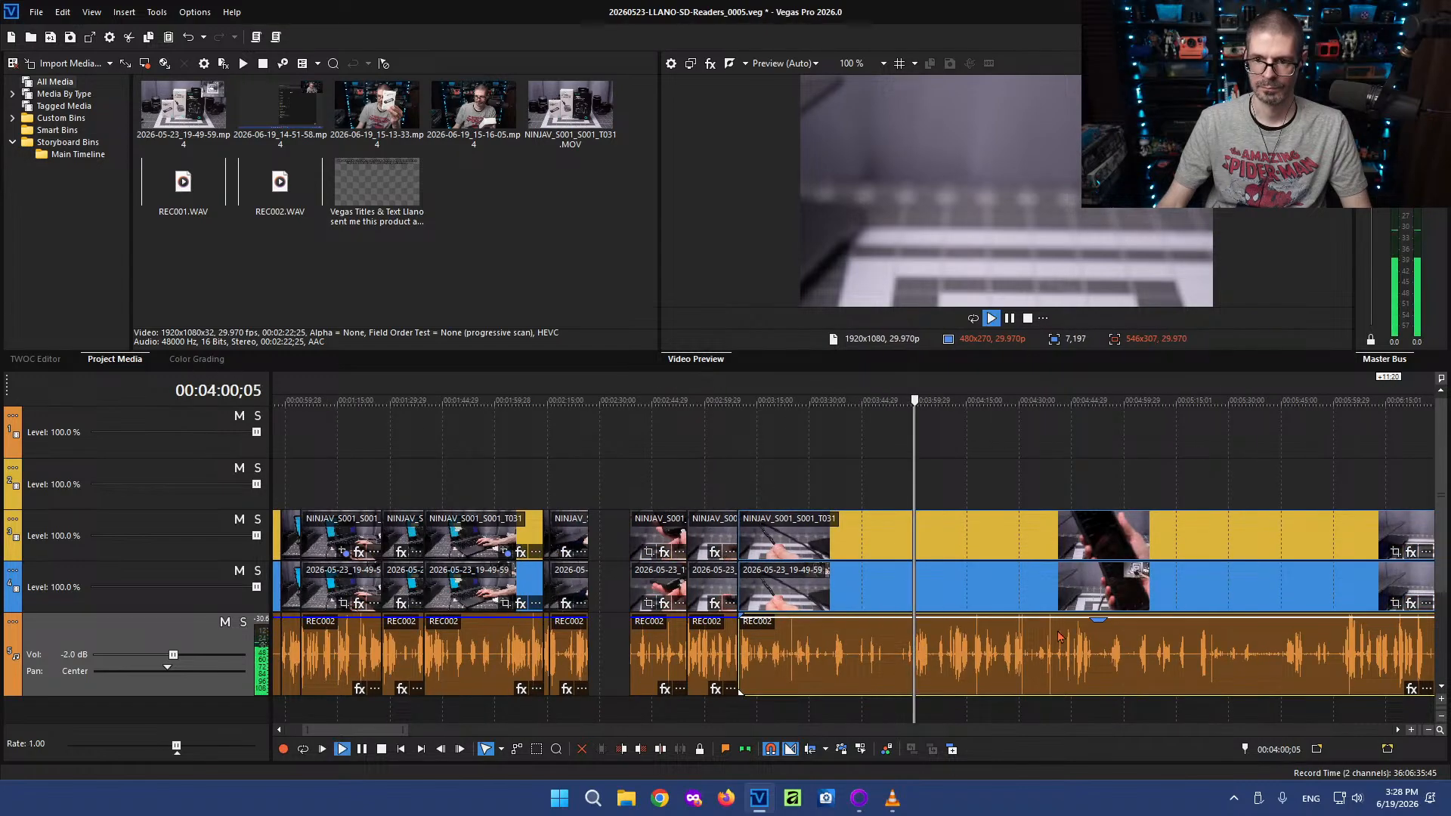
key("Up")
key("Up")
key("Down")
key("Down")
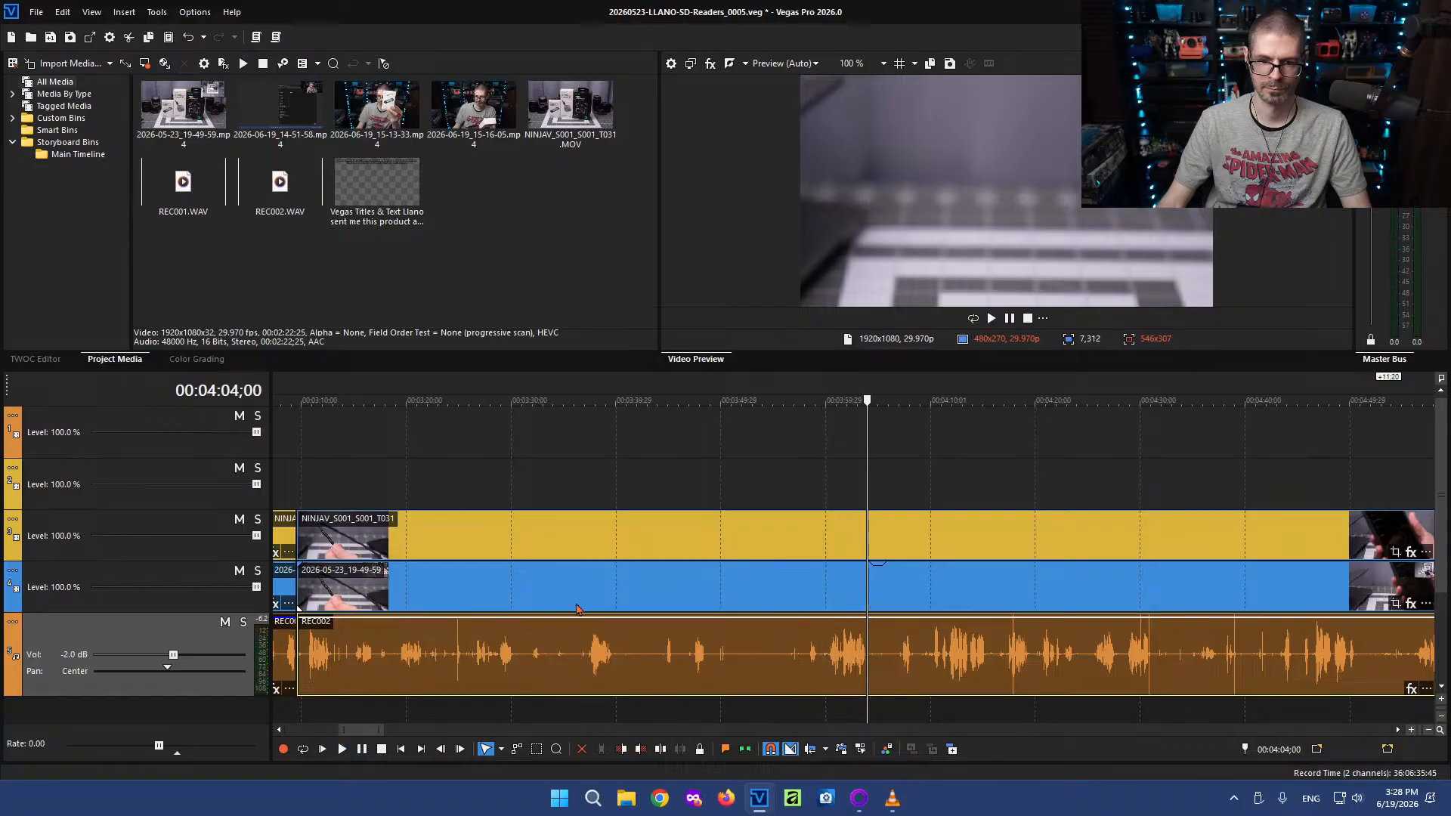
key("space")
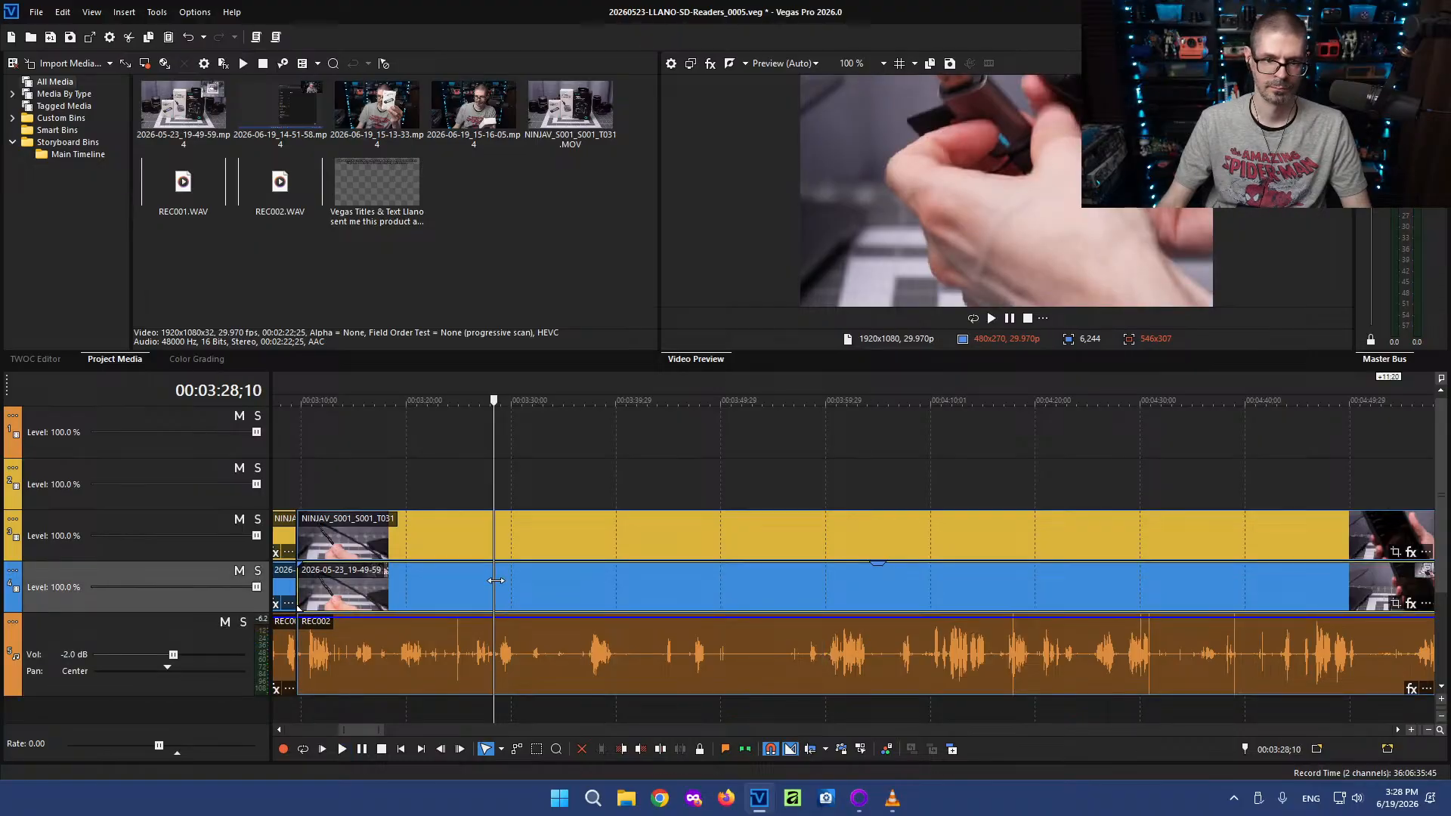
Scrub back through the split clips to the phone close-up after the gap, split it at 00:02:41;17 and preview what follows
left_click_drag(495, 580, 291, 581)
key("Down")
key("Down")
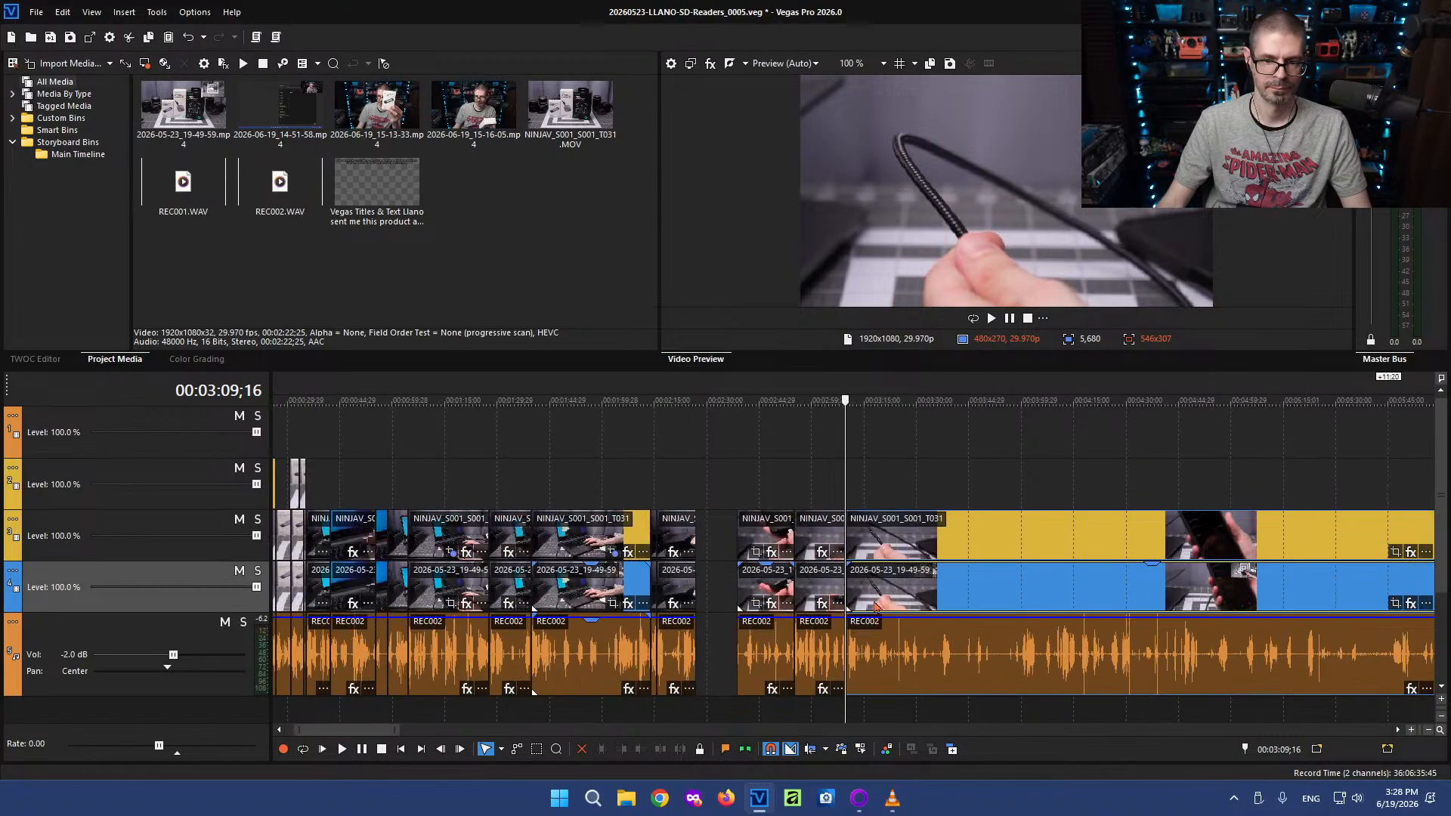
key("Up")
key("Up")
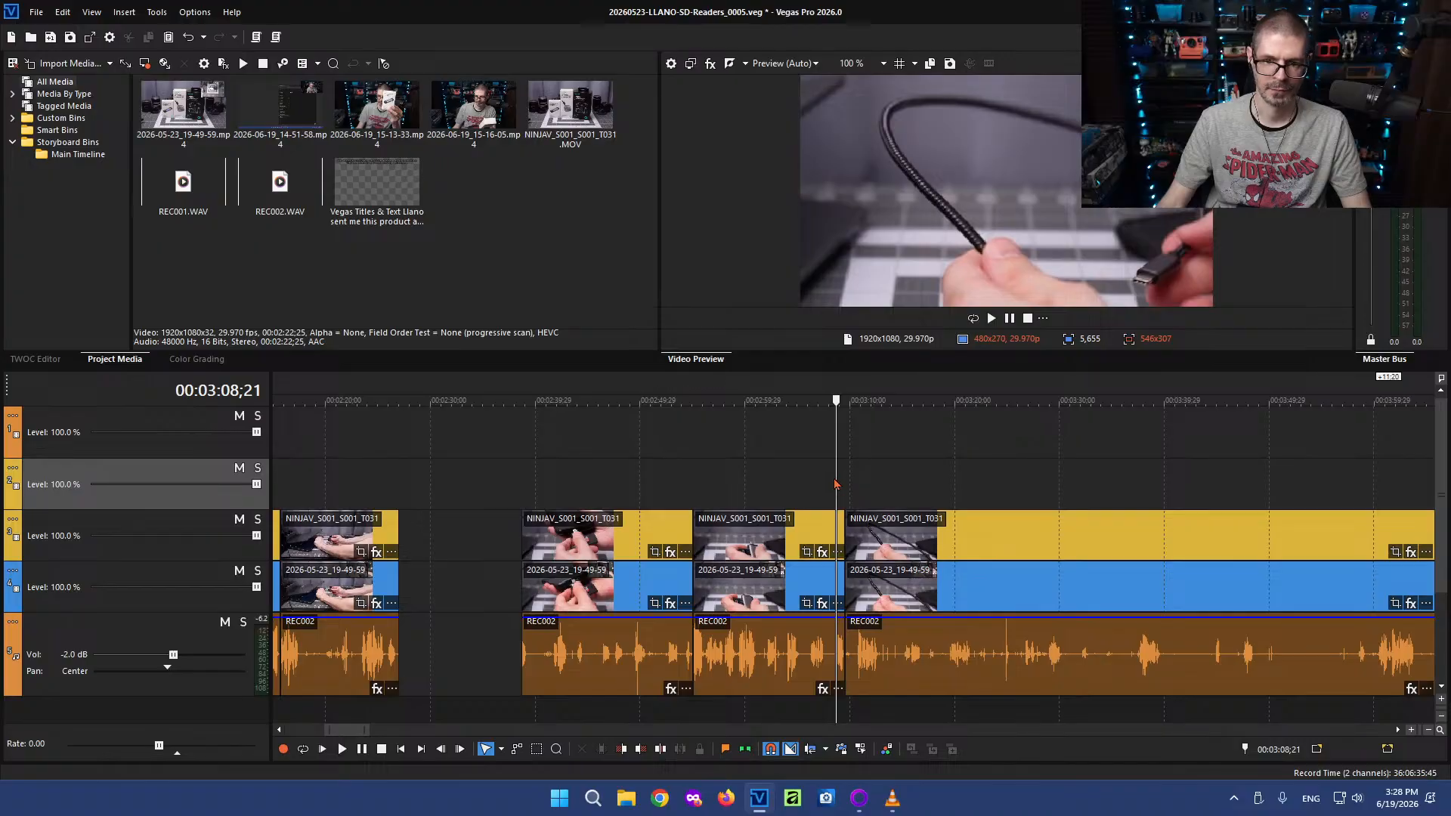
left_click_drag(813, 474, 851, 471)
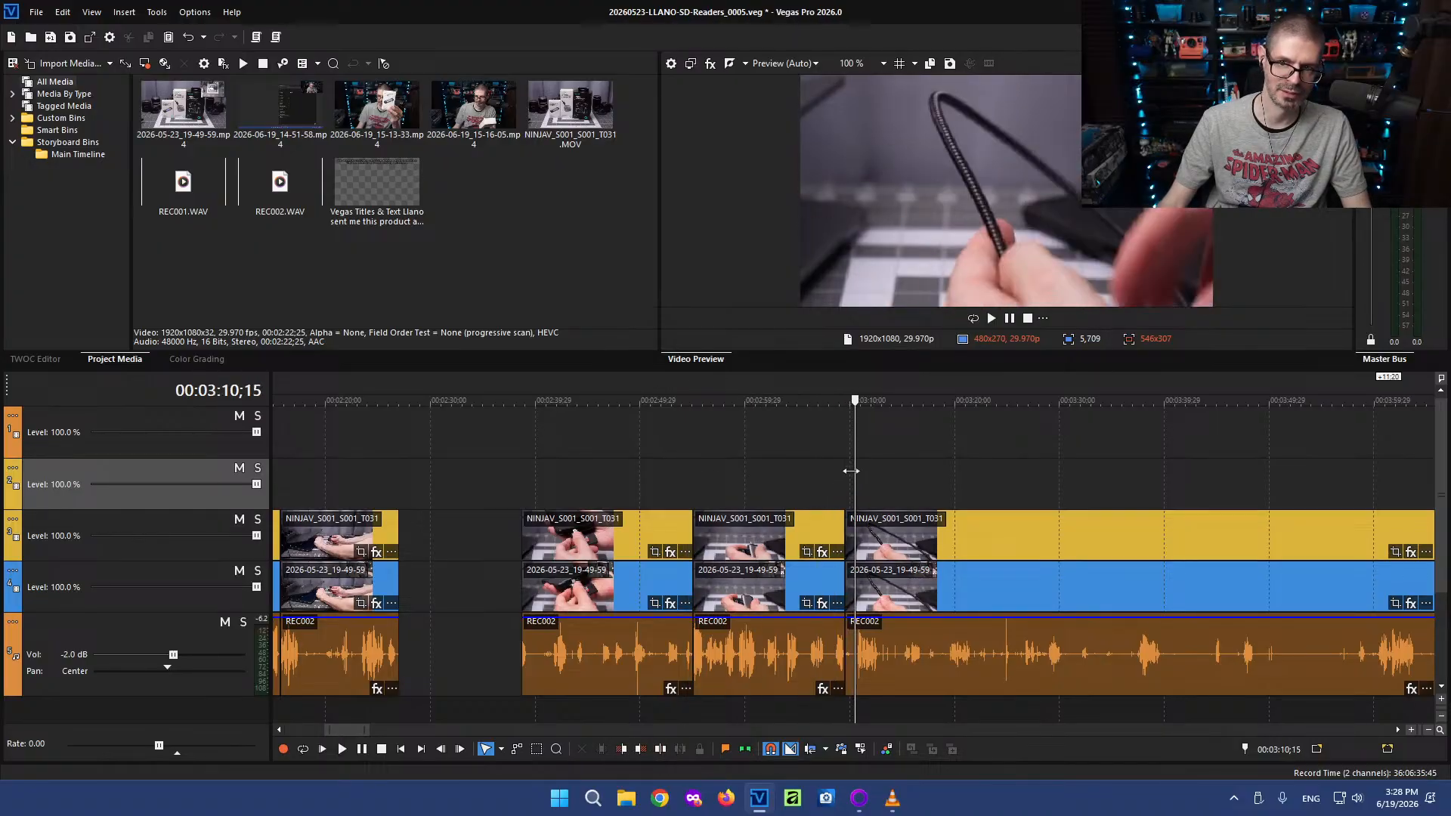
left_click_drag(618, 464, 547, 455)
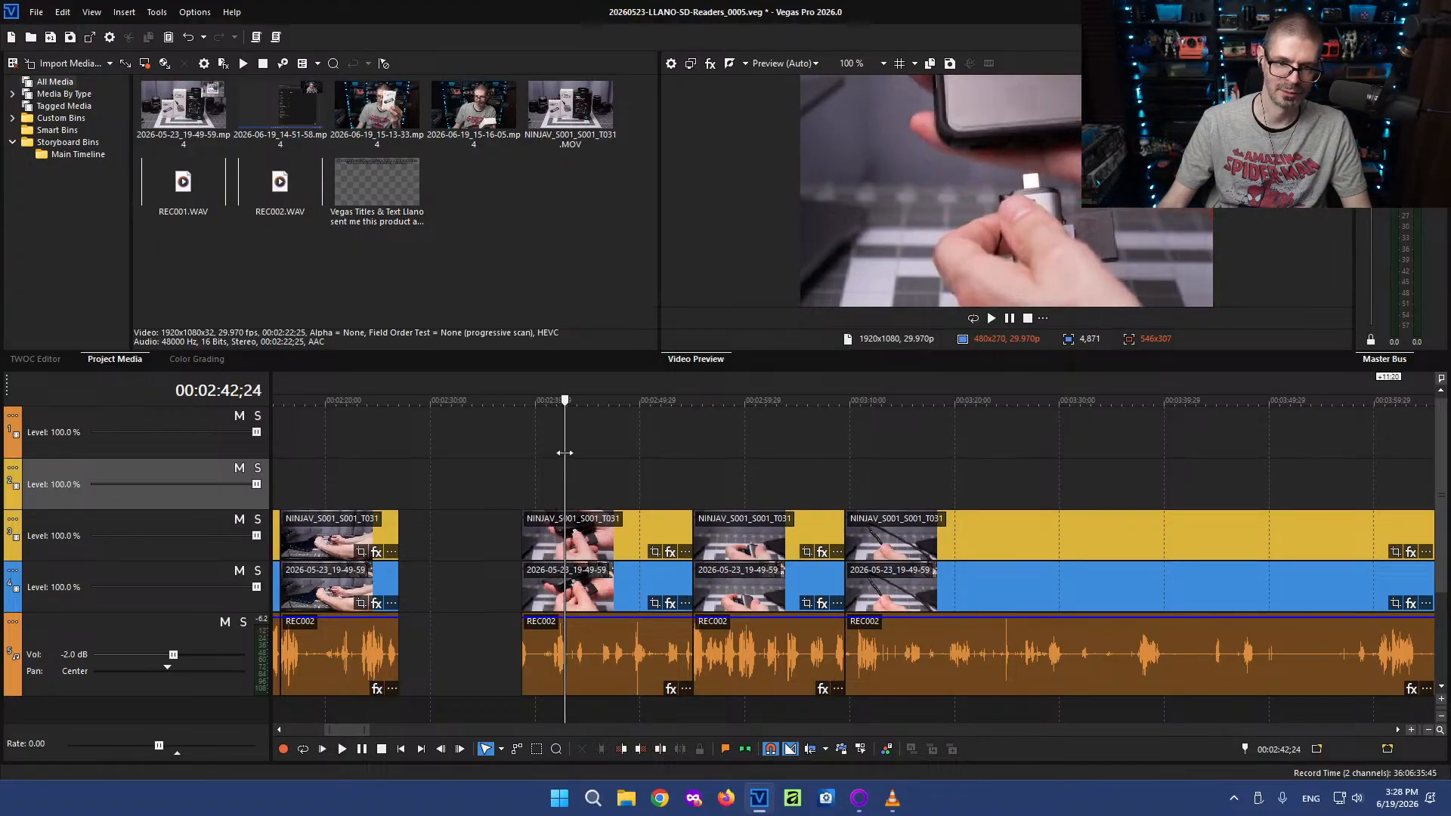
key("space")
scroll(733, 529, "up", 8)
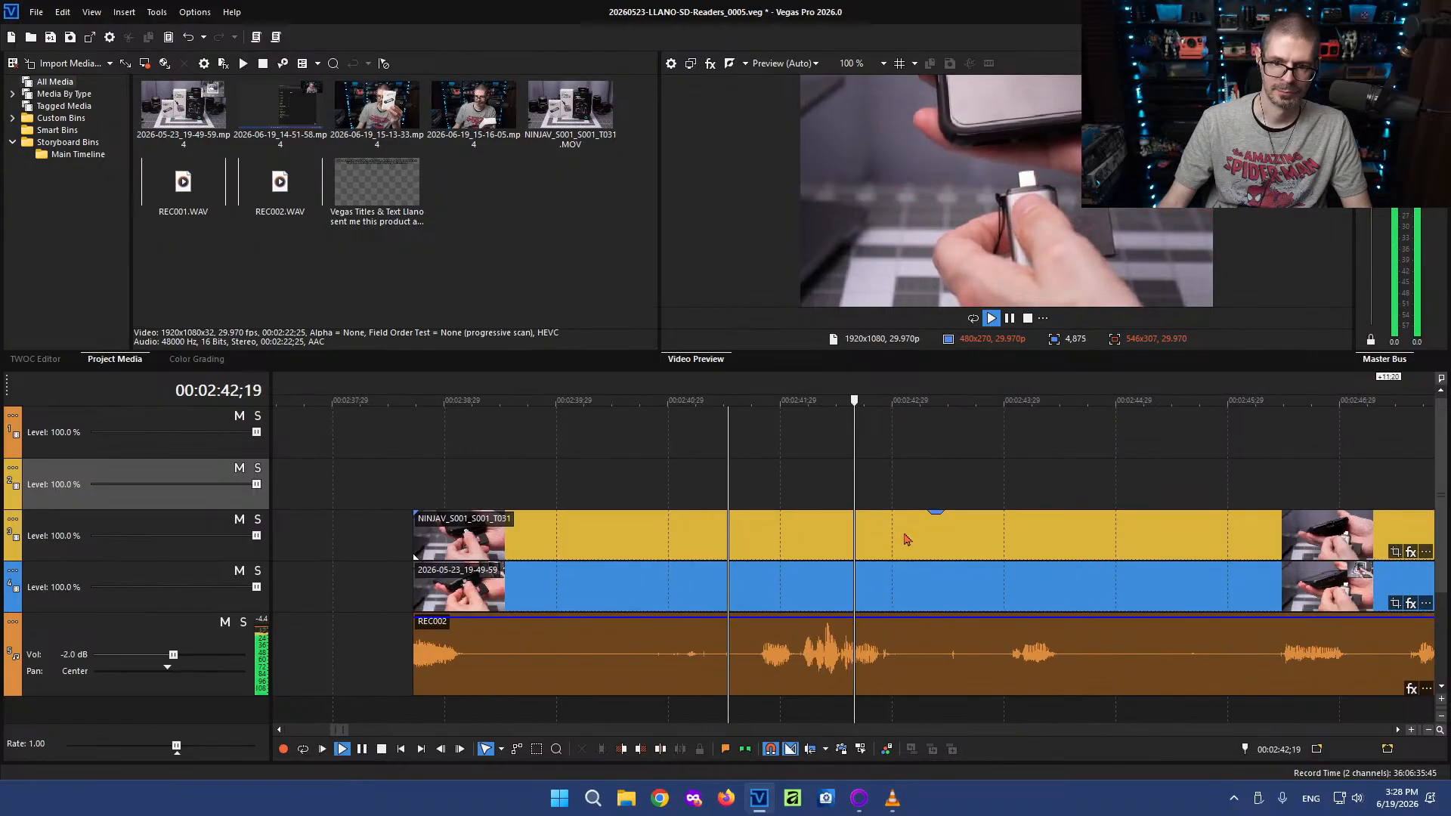
left_click(741, 669)
key("s")
scroll(831, 665, "down", 3)
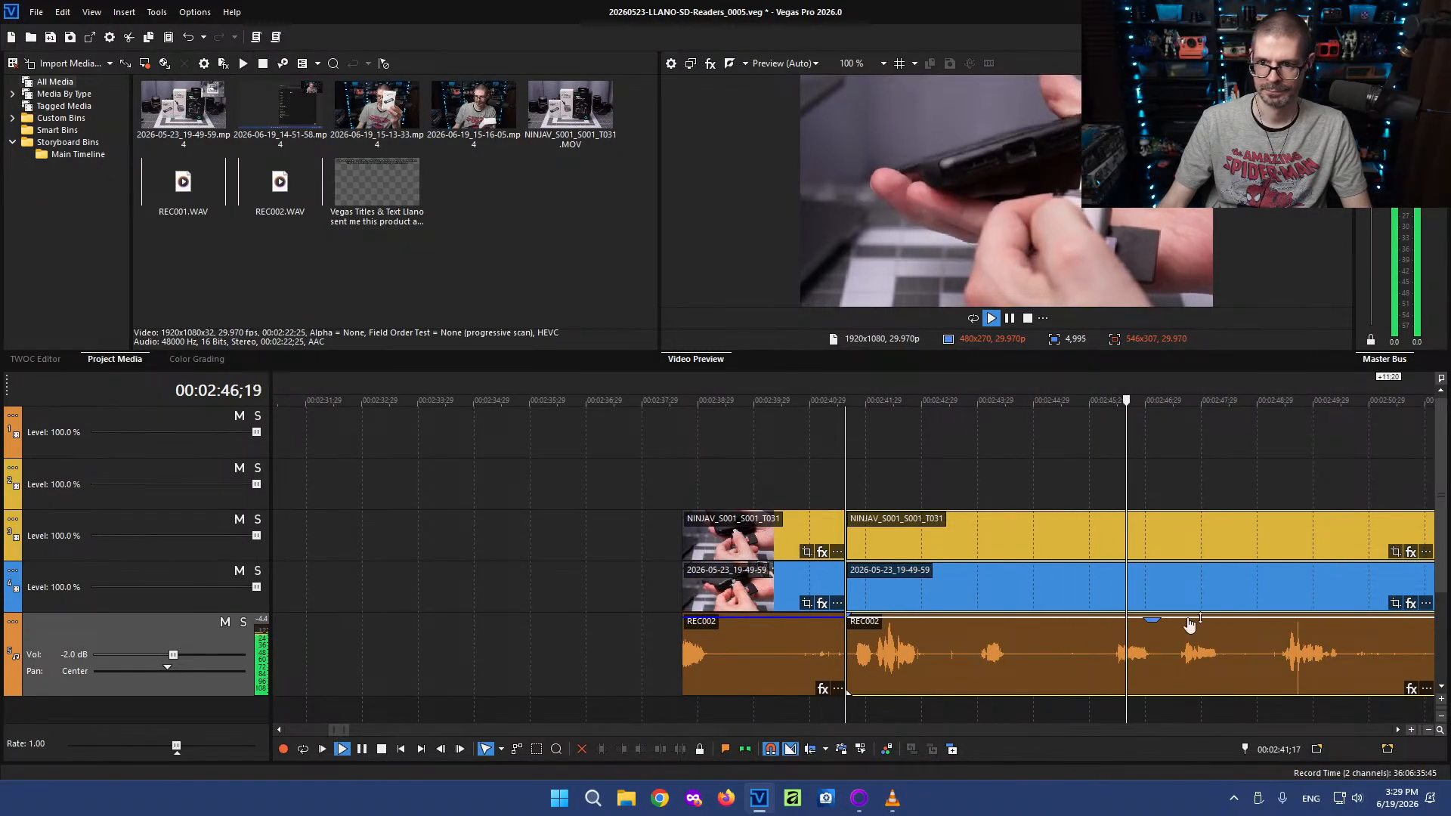
key("Return")
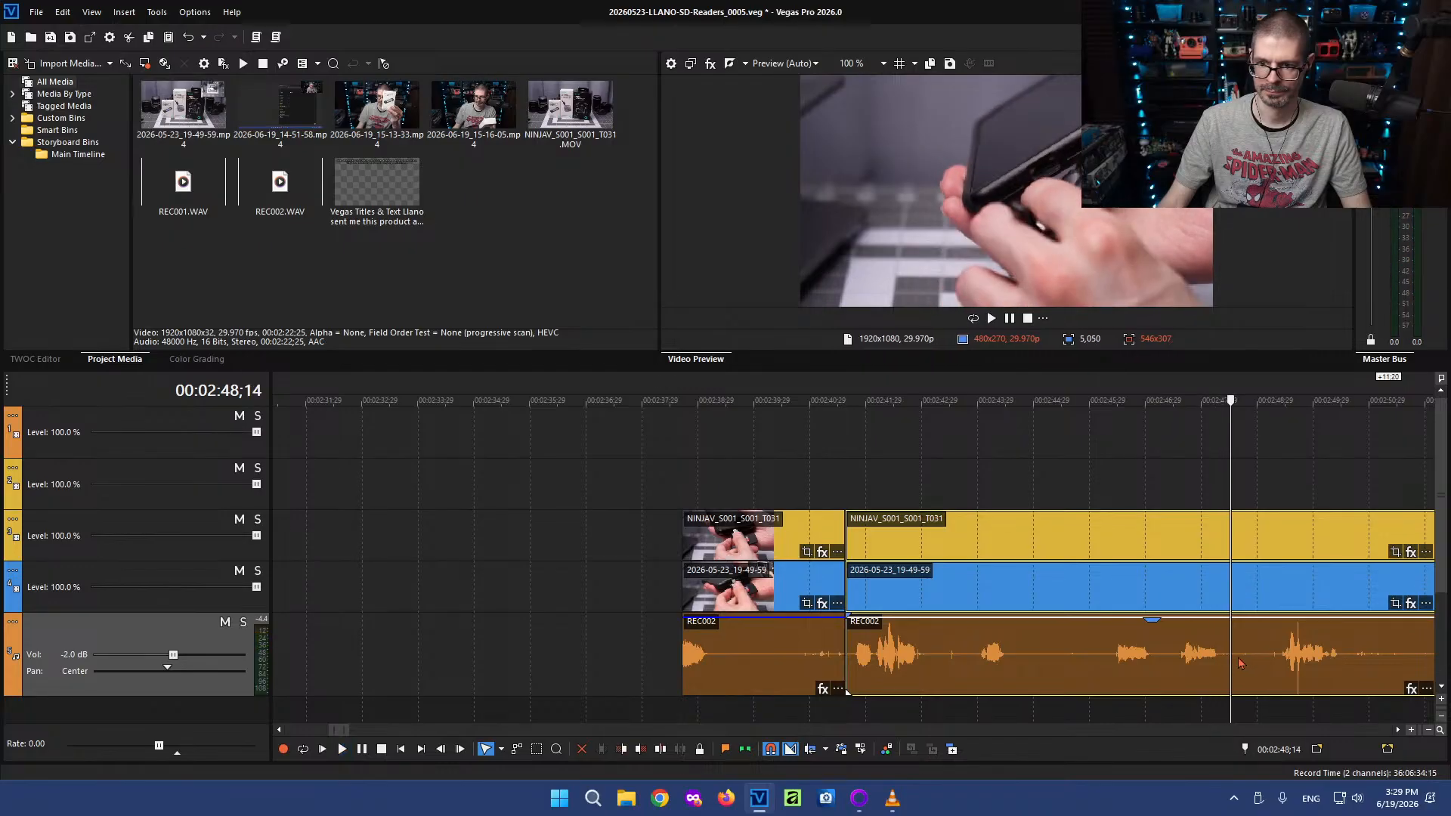
Split the phone close-up at 00:02:48;14 and delete the short leftover clip before it, around 00:02:39
key("s")
left_click(711, 649)
key("Delete")
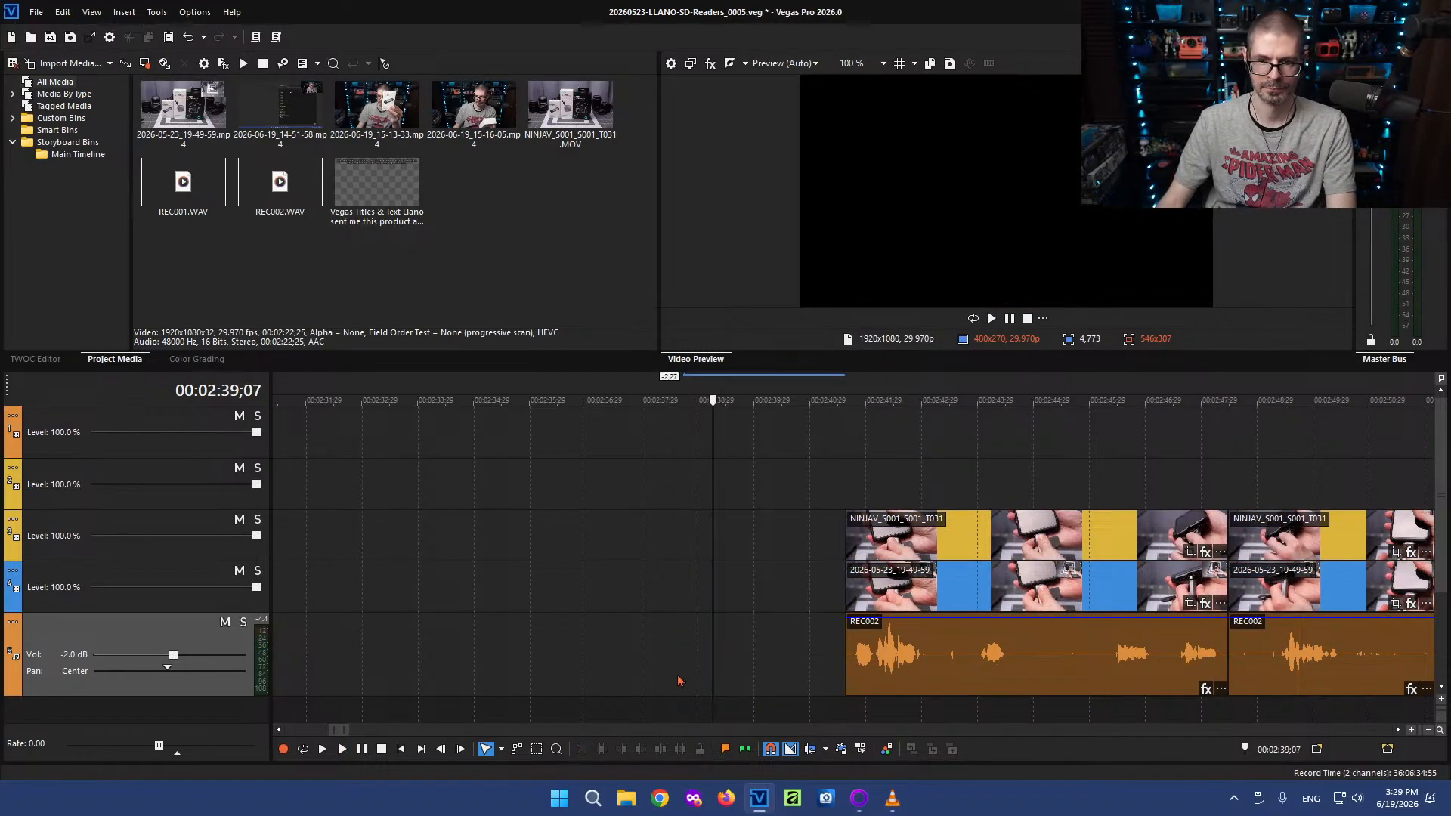
Move the phone close-up back near the end of the preceding clip and preview the passage leading into it
scroll(725, 675, "down", 3)
left_click_drag(939, 665, 642, 662)
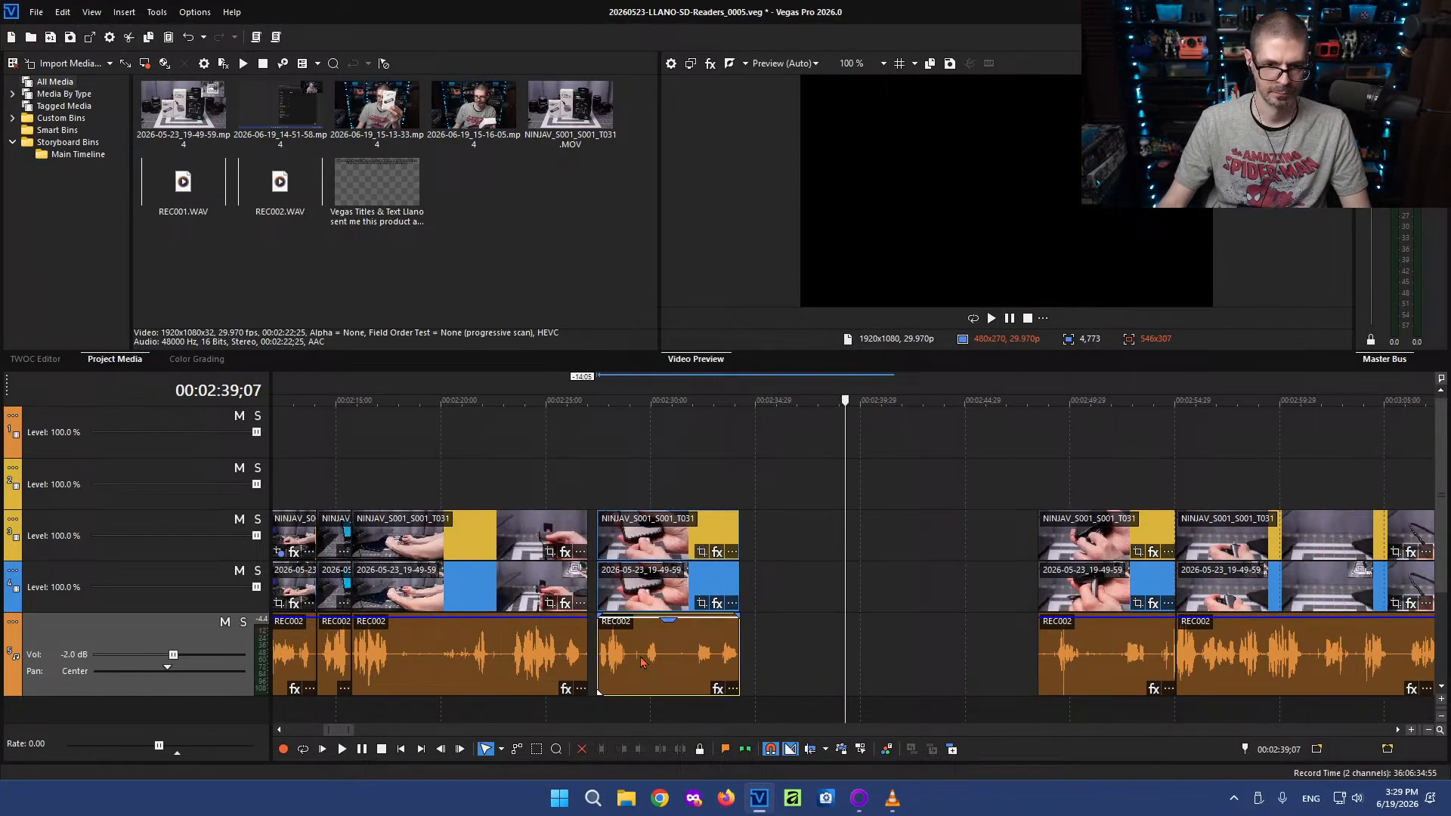
left_click(516, 654)
key("space")
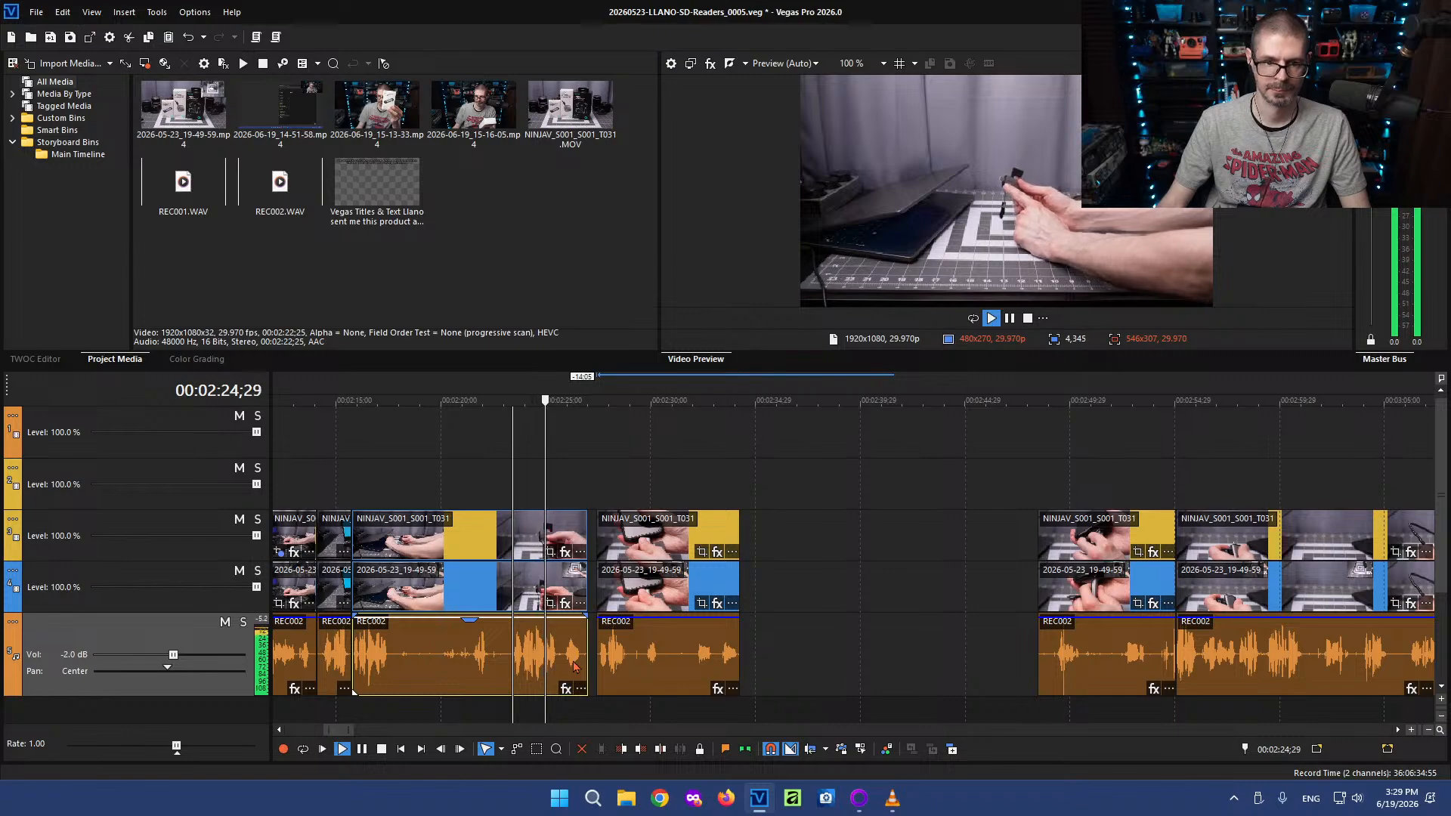
scroll(574, 665, "up", 3)
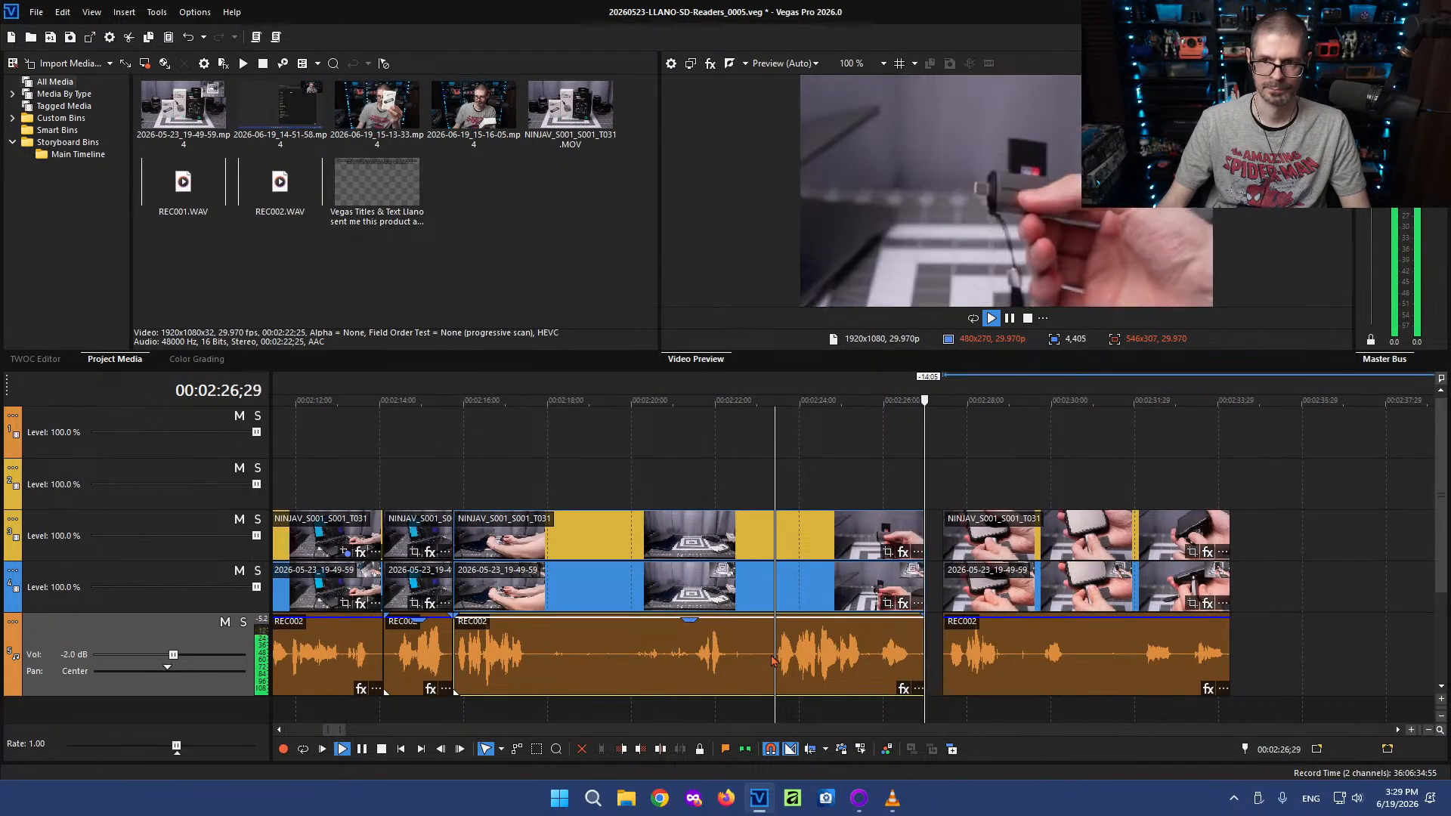
key("Return")
Move the phone close-up away and extend the preceding clip's end by 3;14 to play the restored speech
left_click_drag(1054, 656, 1314, 657)
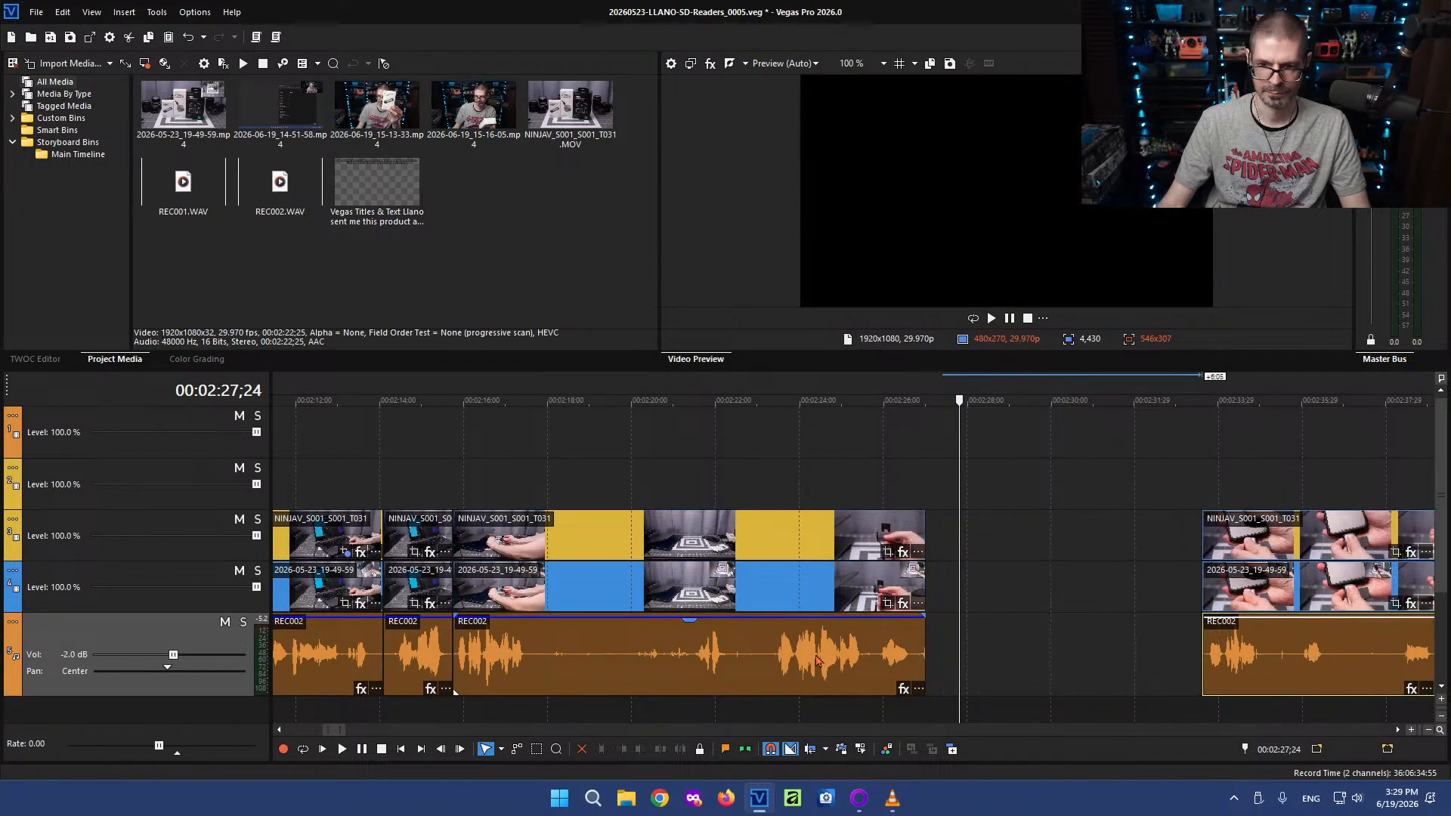
left_click_drag(926, 638, 1071, 635)
key("space")
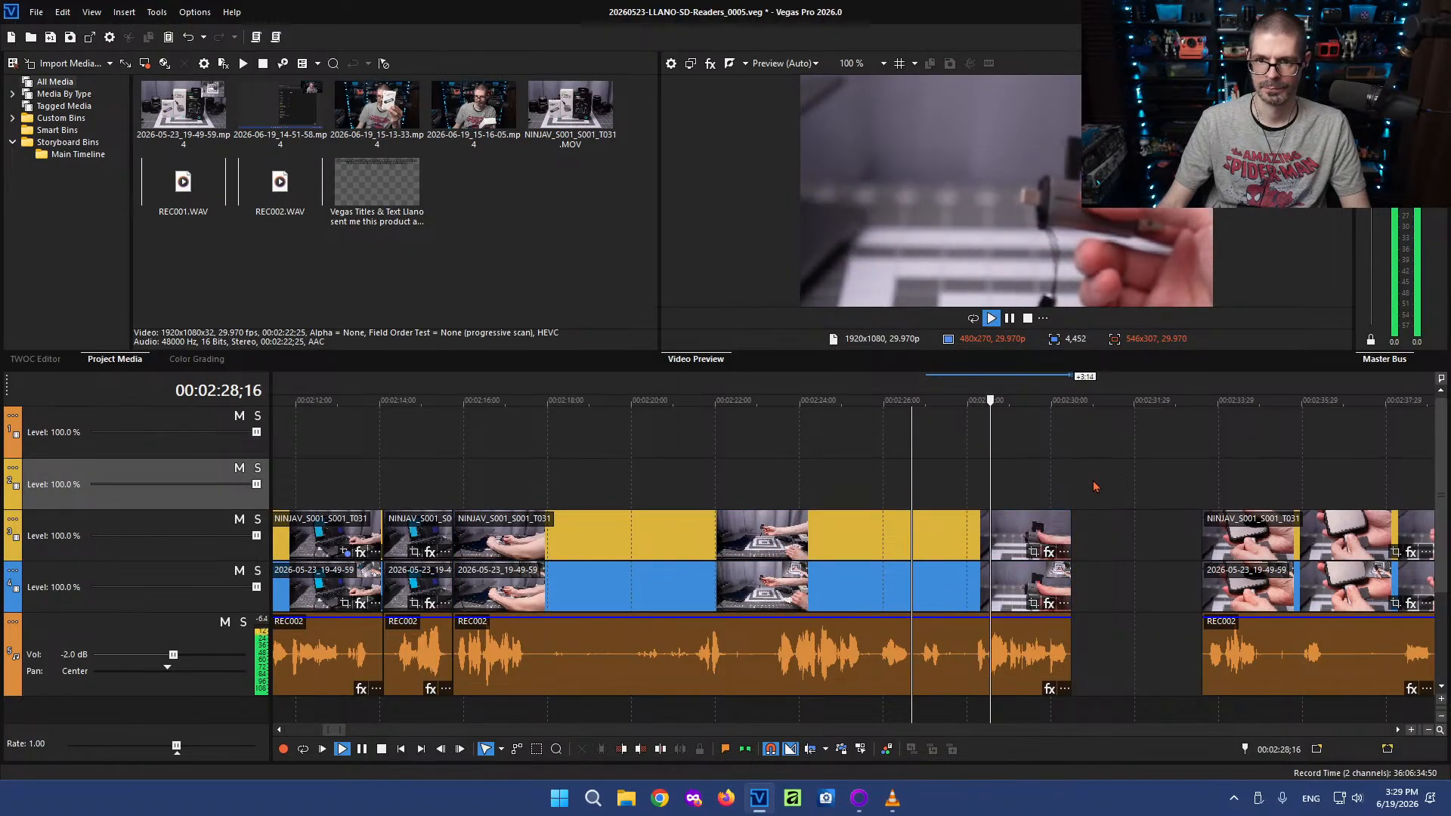
key("space")
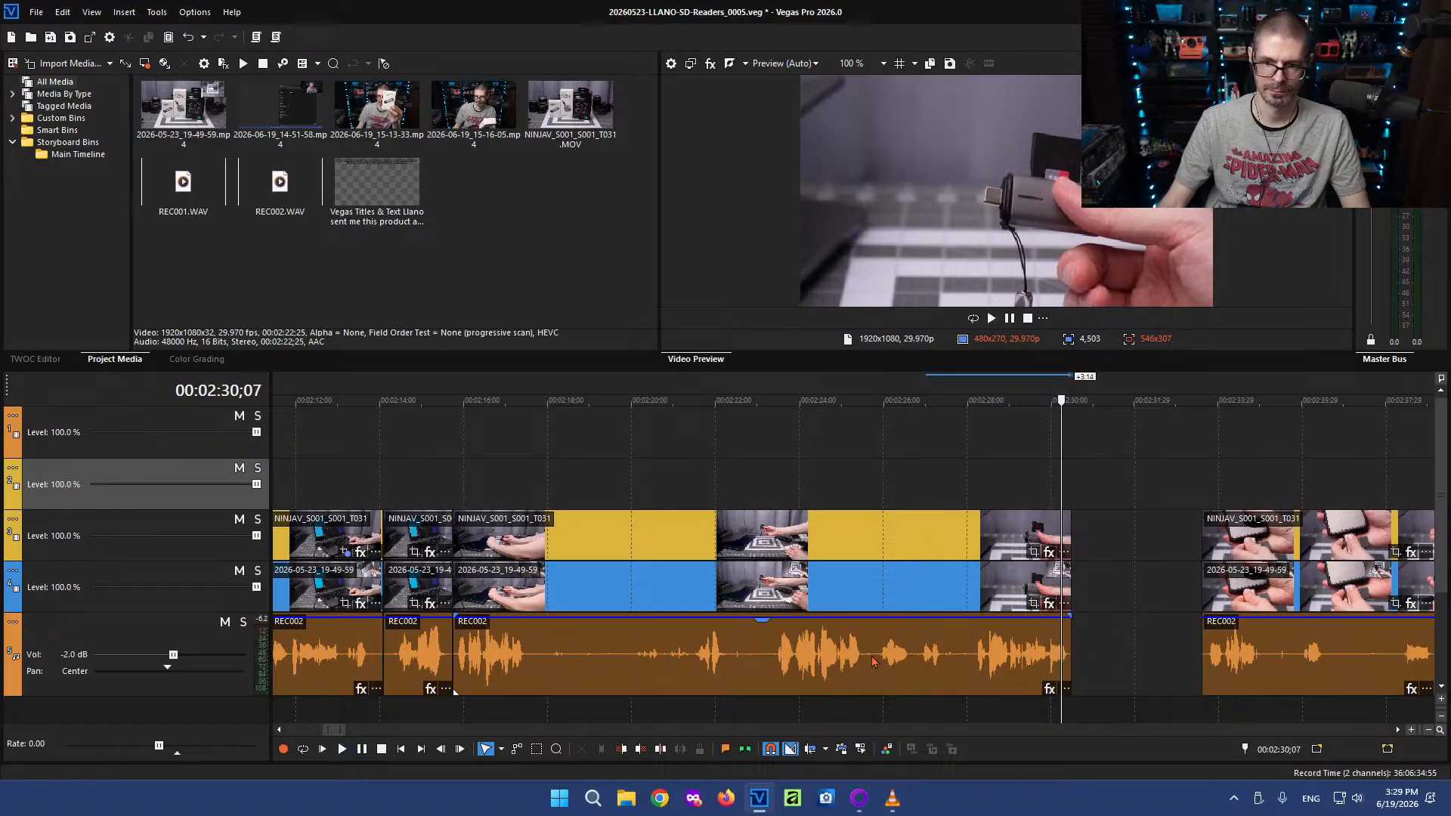
Play the clip before the phone close-up from 00:02:15;22 and split it after the phrase at 00:02:17;18
left_click(454, 648)
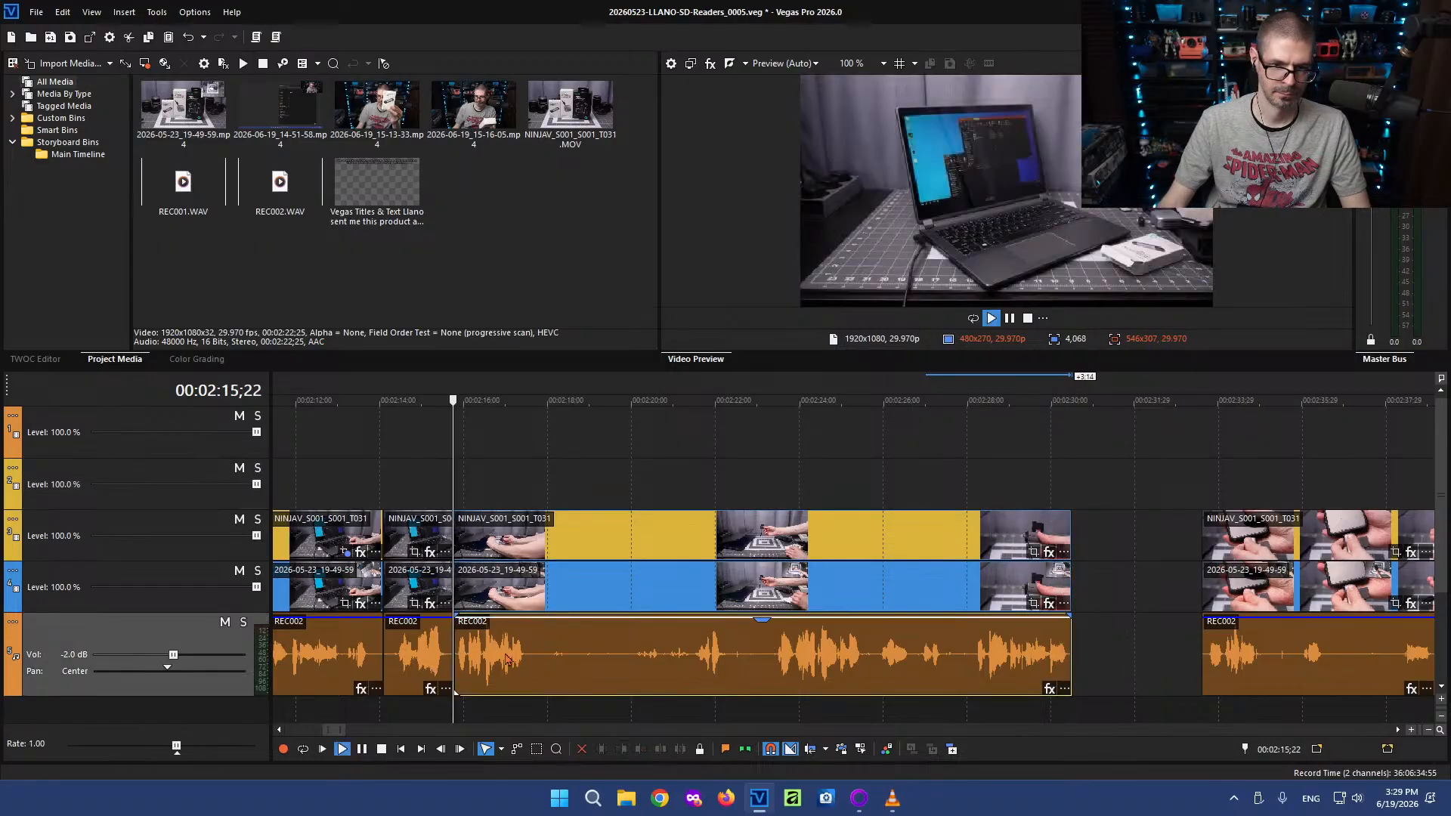
key("space")
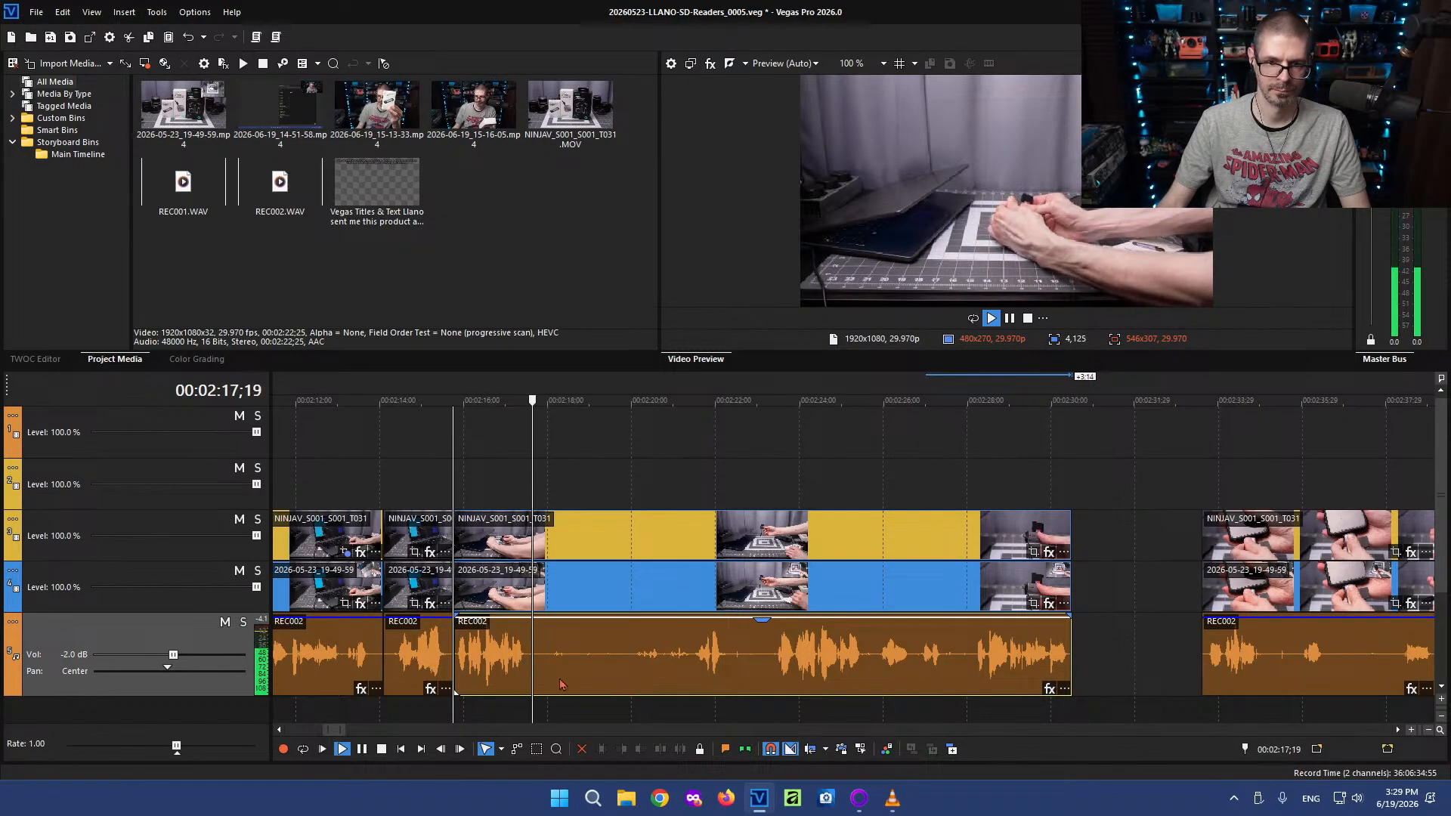
key("space")
key("s")
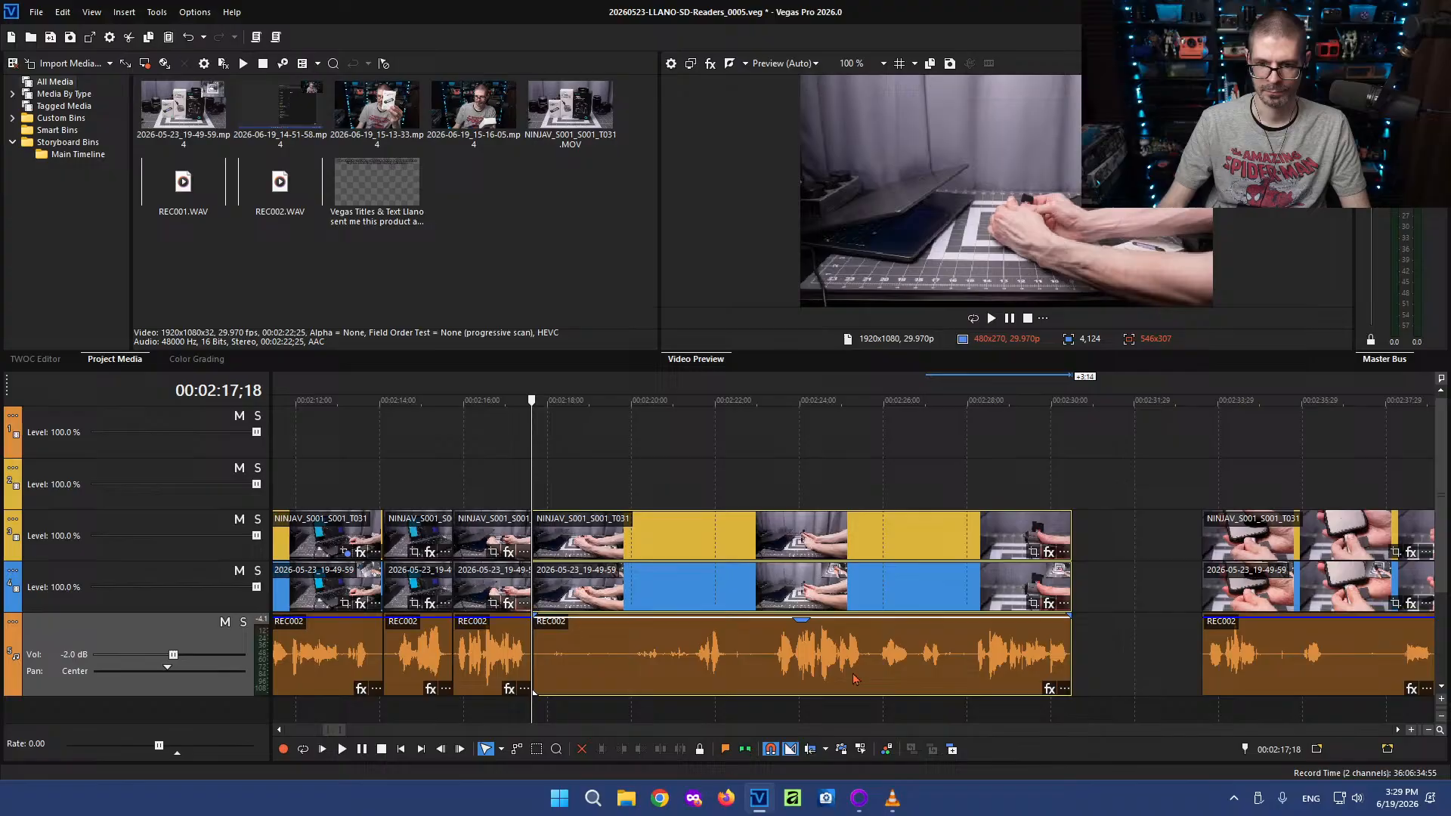
Split the footage after the next phrase at 00:02:25;16 and delete the remainder up to the gap
left_click(776, 660)
key("space")
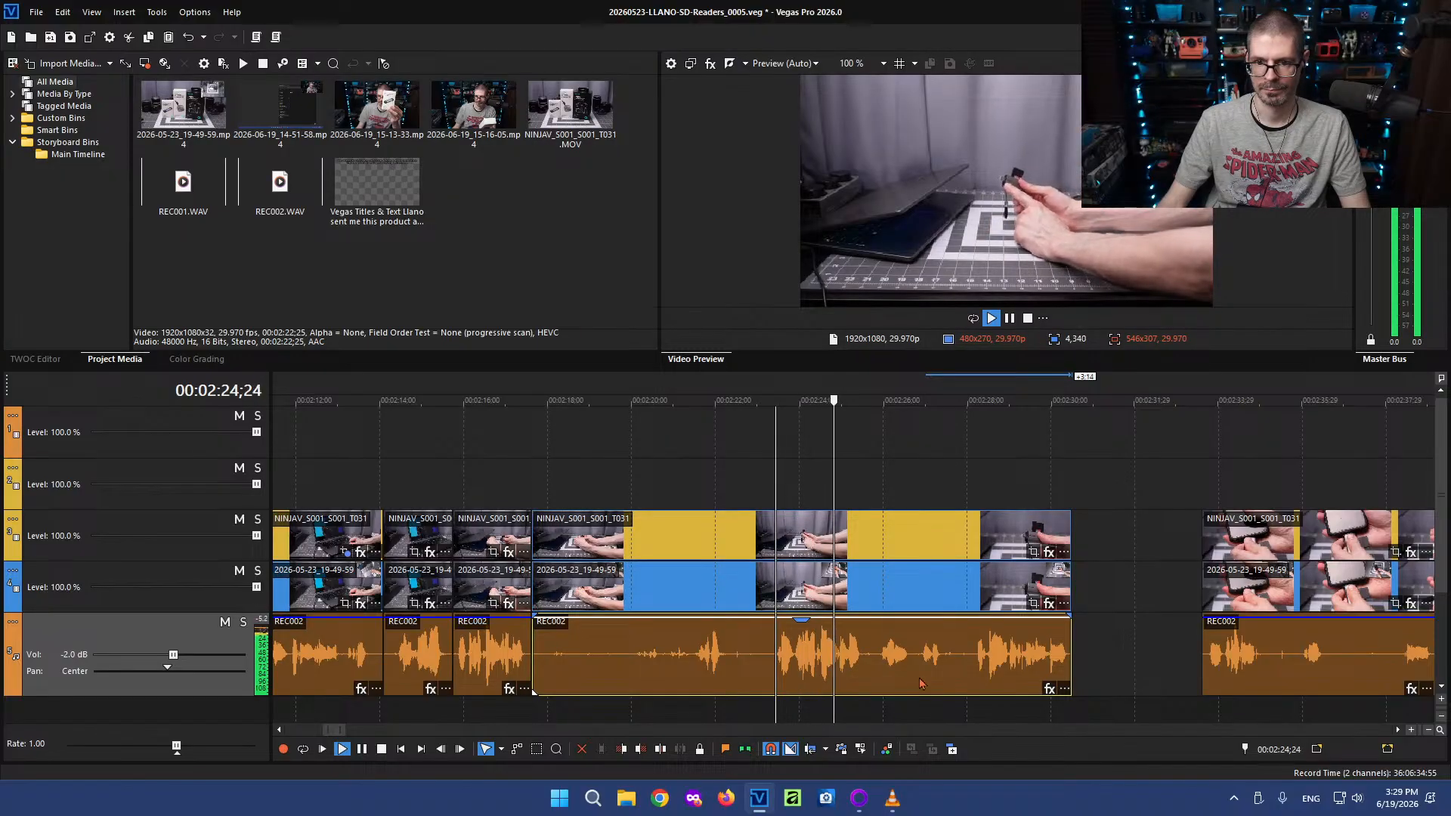
key("space")
key("s")
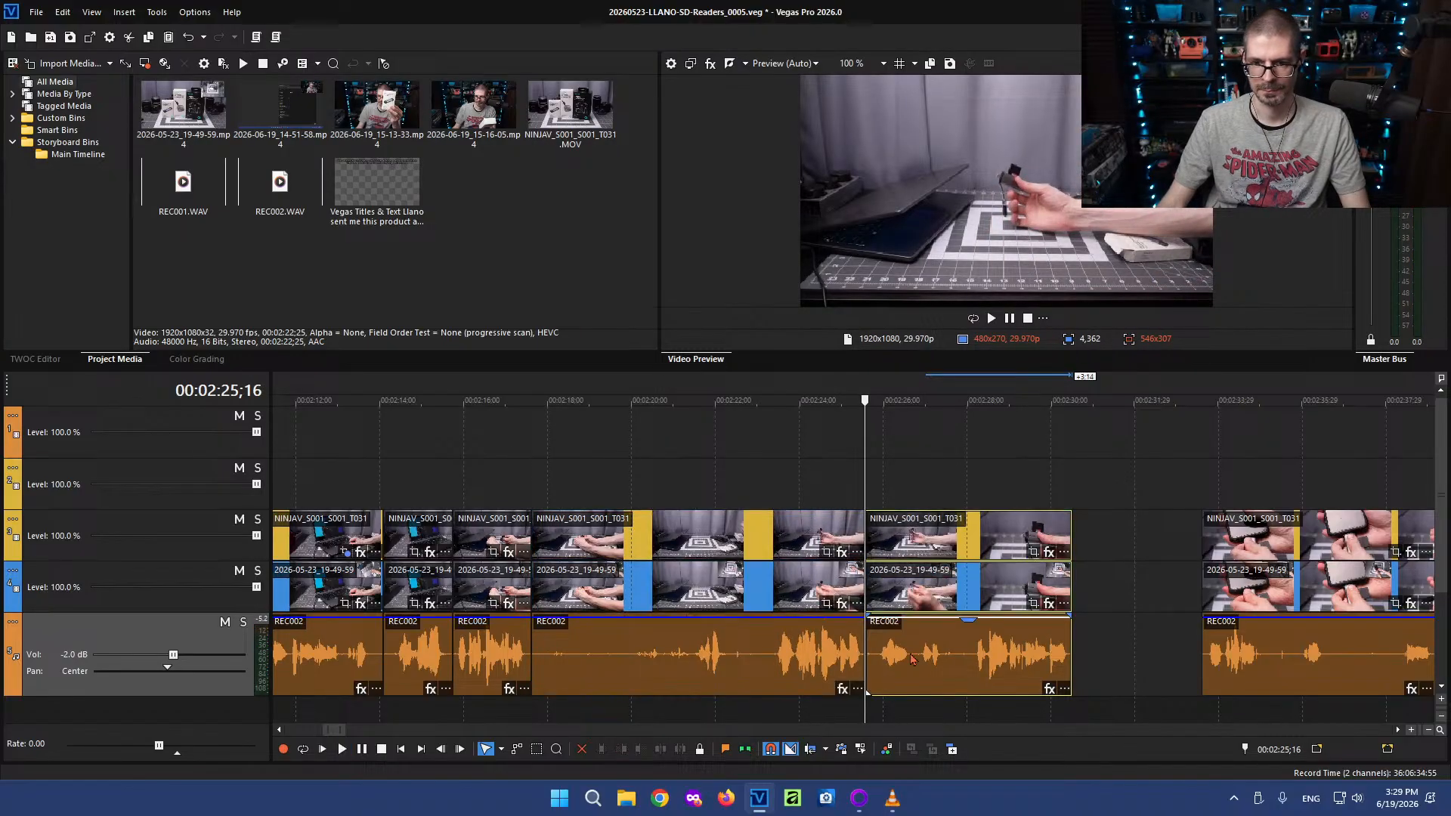
left_click(910, 651)
key("Delete")
Move the phone close-up directly against the clip ending at 00:02:25;16 and preview the join at faster speed
left_click_drag(1262, 651, 929, 643)
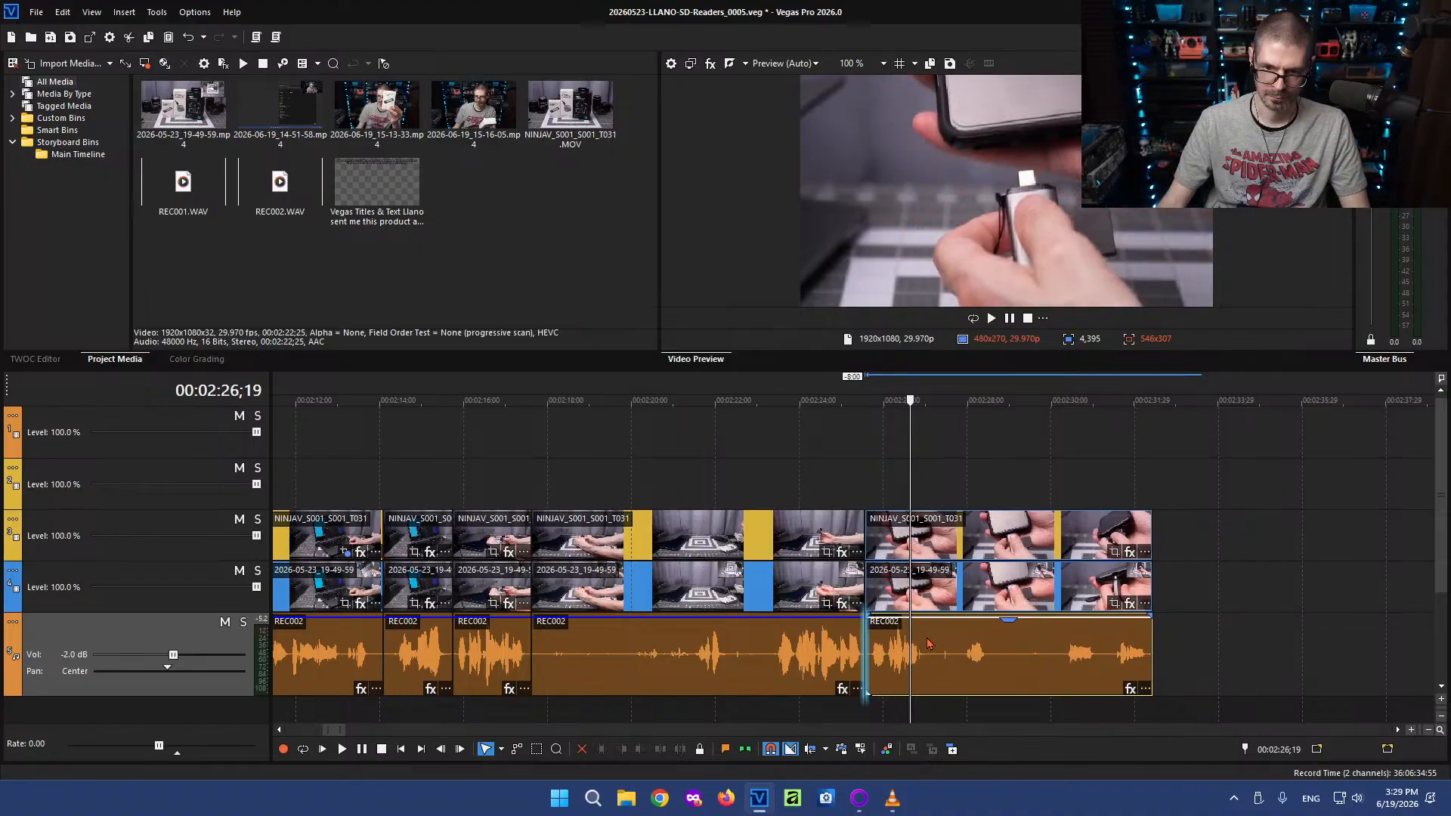
left_click(823, 476)
key("l")
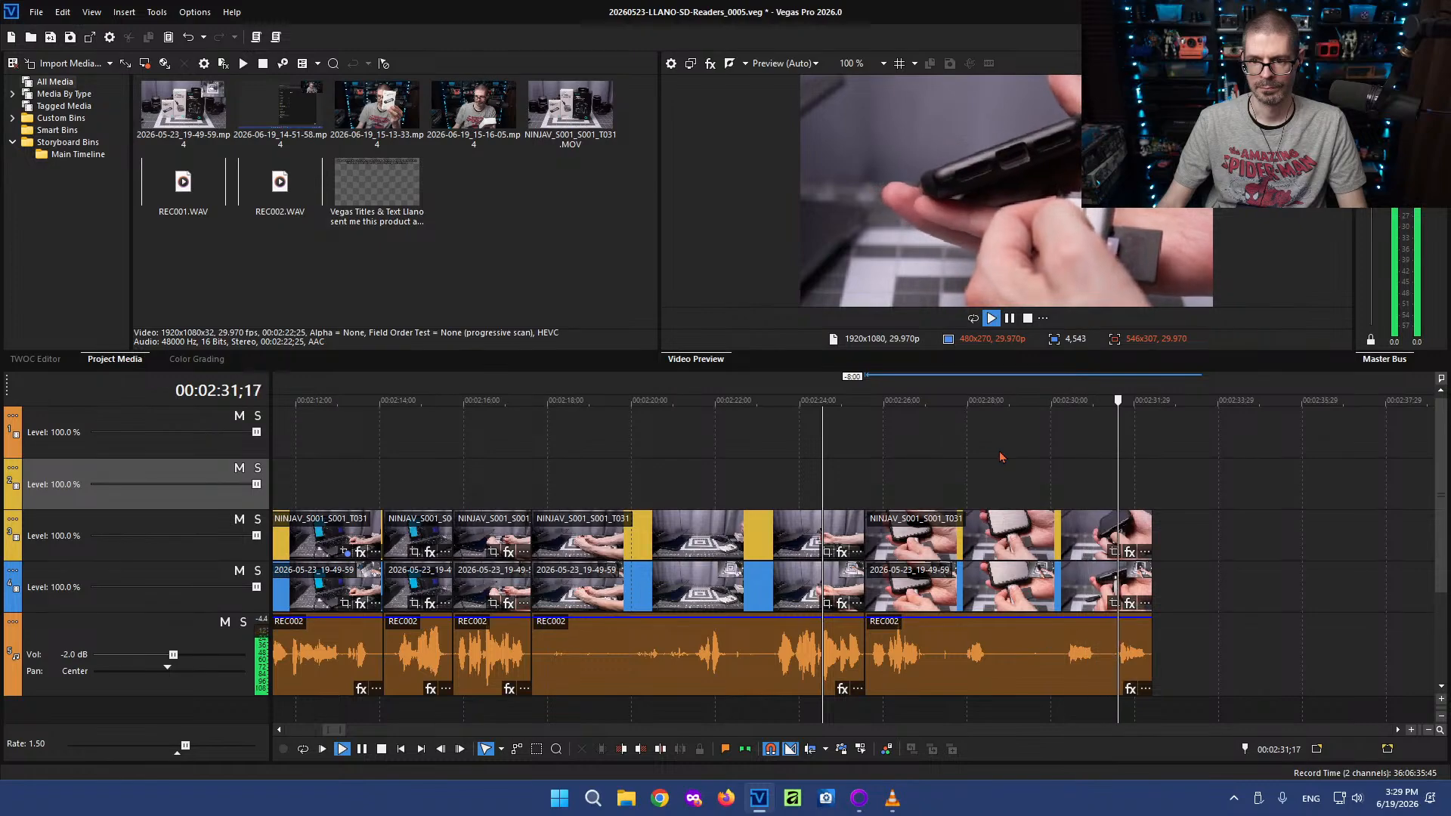
left_click(1215, 537)
Delete the leftover phone clip after the gap, ending at 00:02:55;00
scroll(1171, 570, "down", 4)
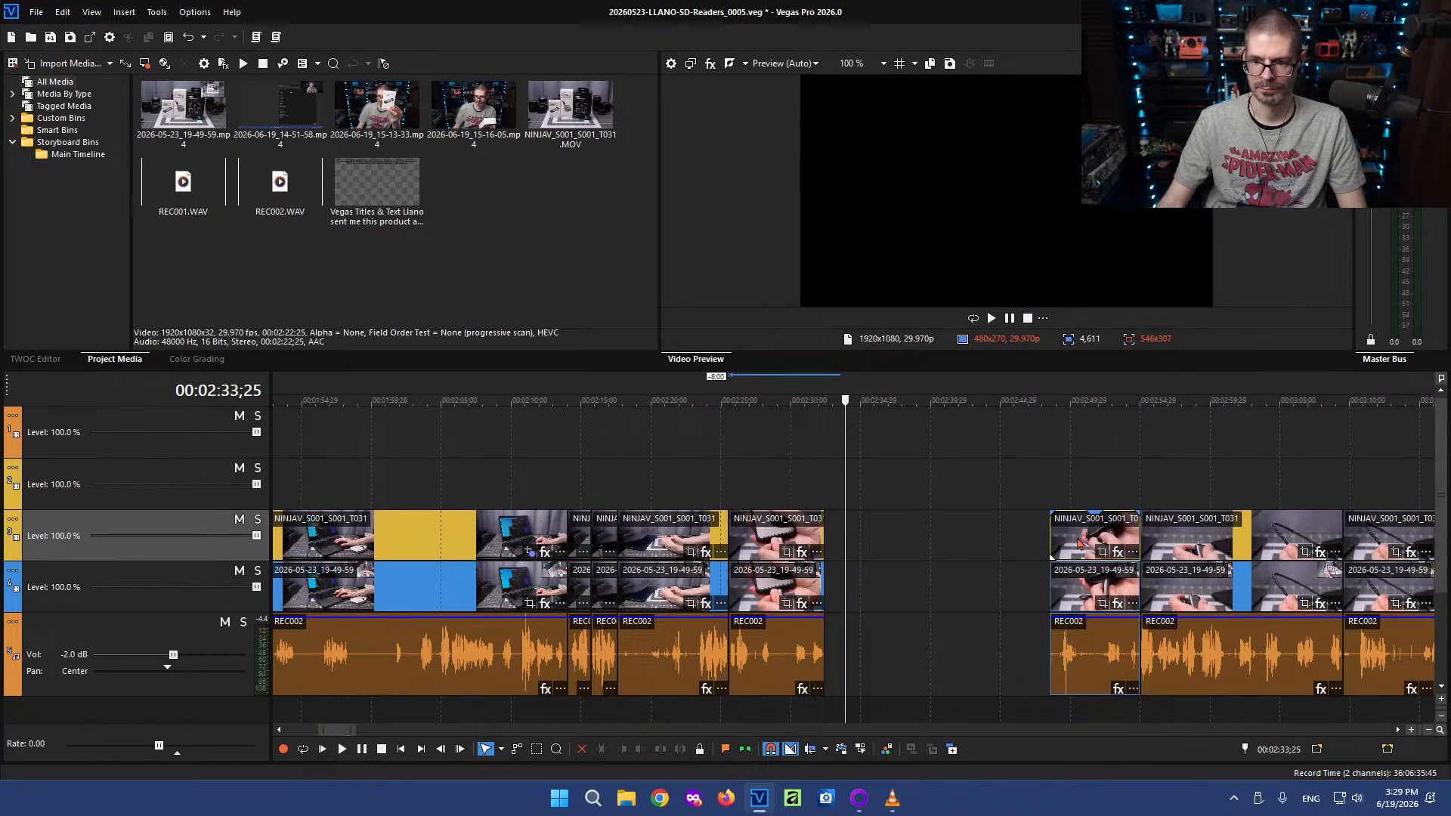
left_click(1077, 541)
left_click(1108, 541)
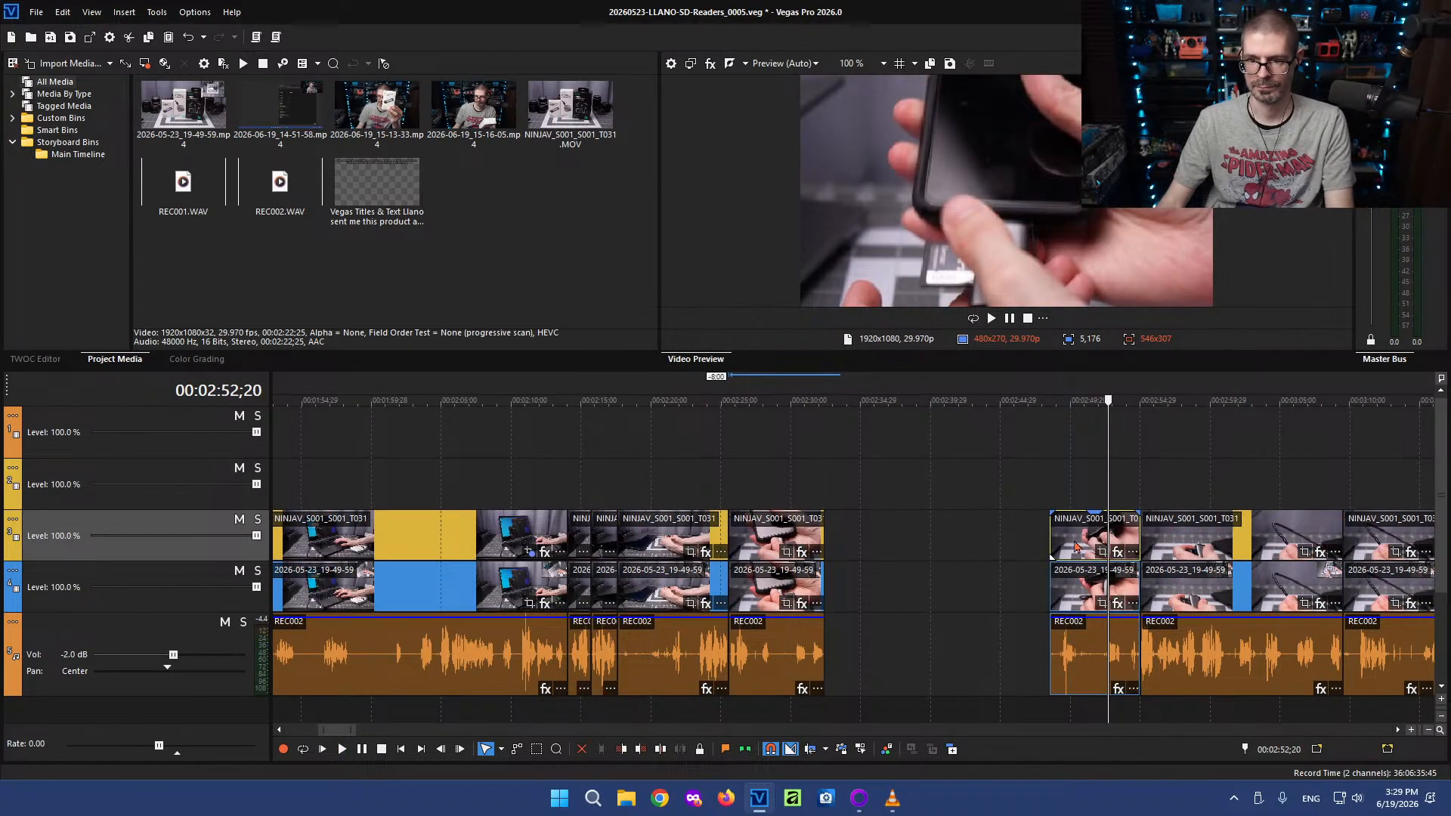
left_click(1077, 545)
key("Delete")
Play the footage starting at 00:02:55;00 and split it in the pause at 00:02:59;08
left_click(1163, 545)
key("space")
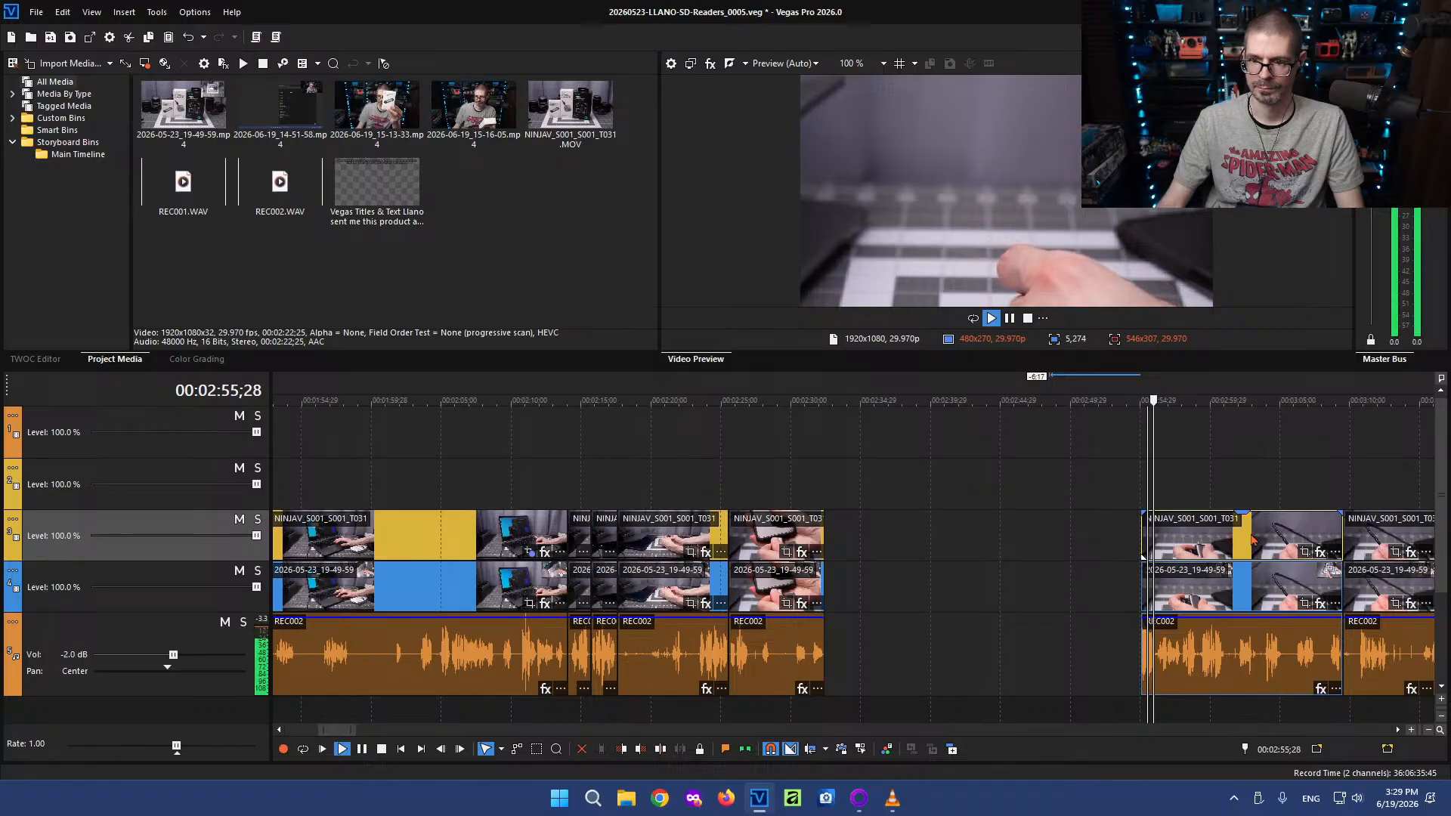
scroll(1179, 559, "up", 4)
key("space")
left_click(1025, 548)
key("space")
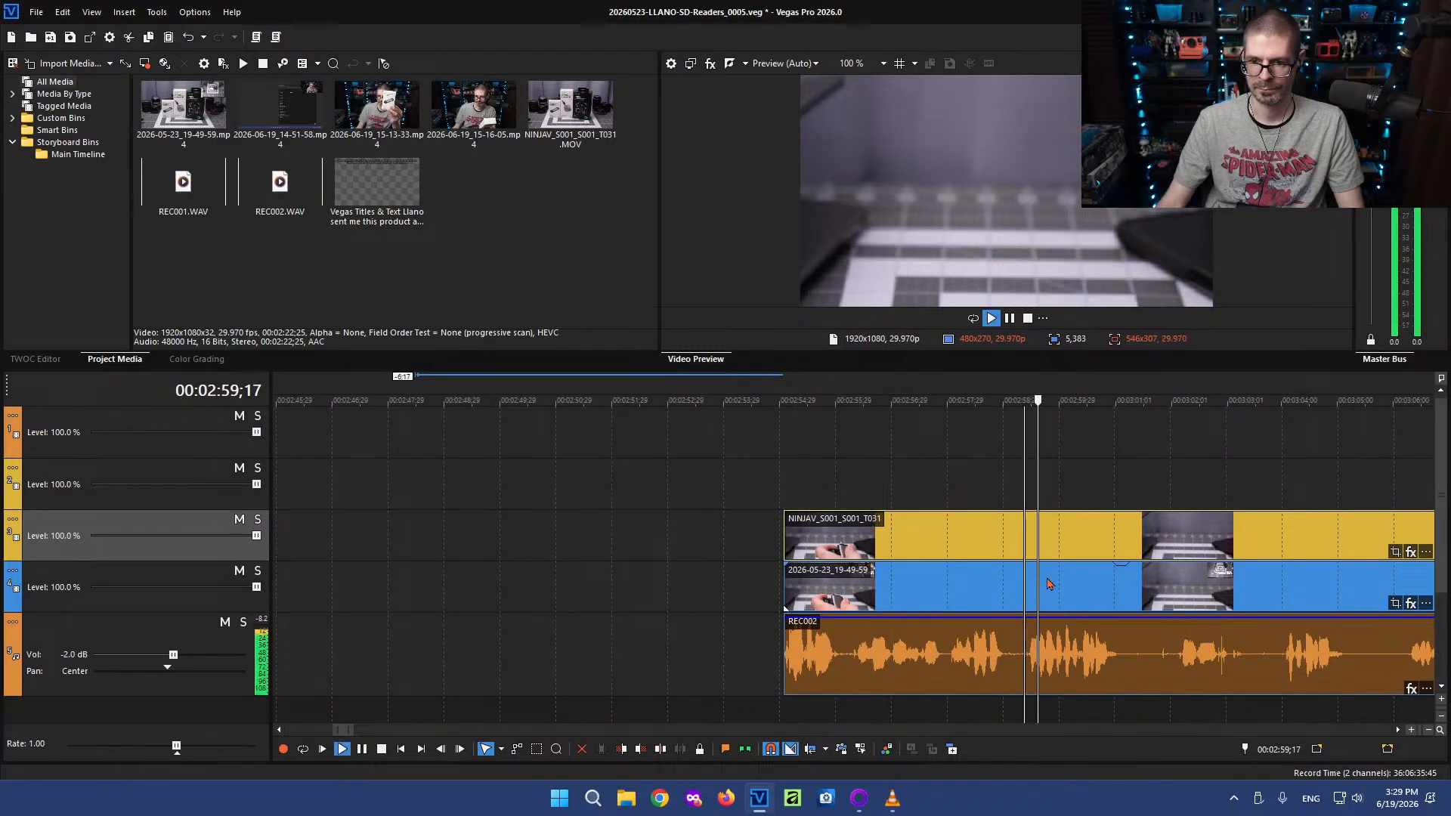
left_click(1021, 651)
key("s")
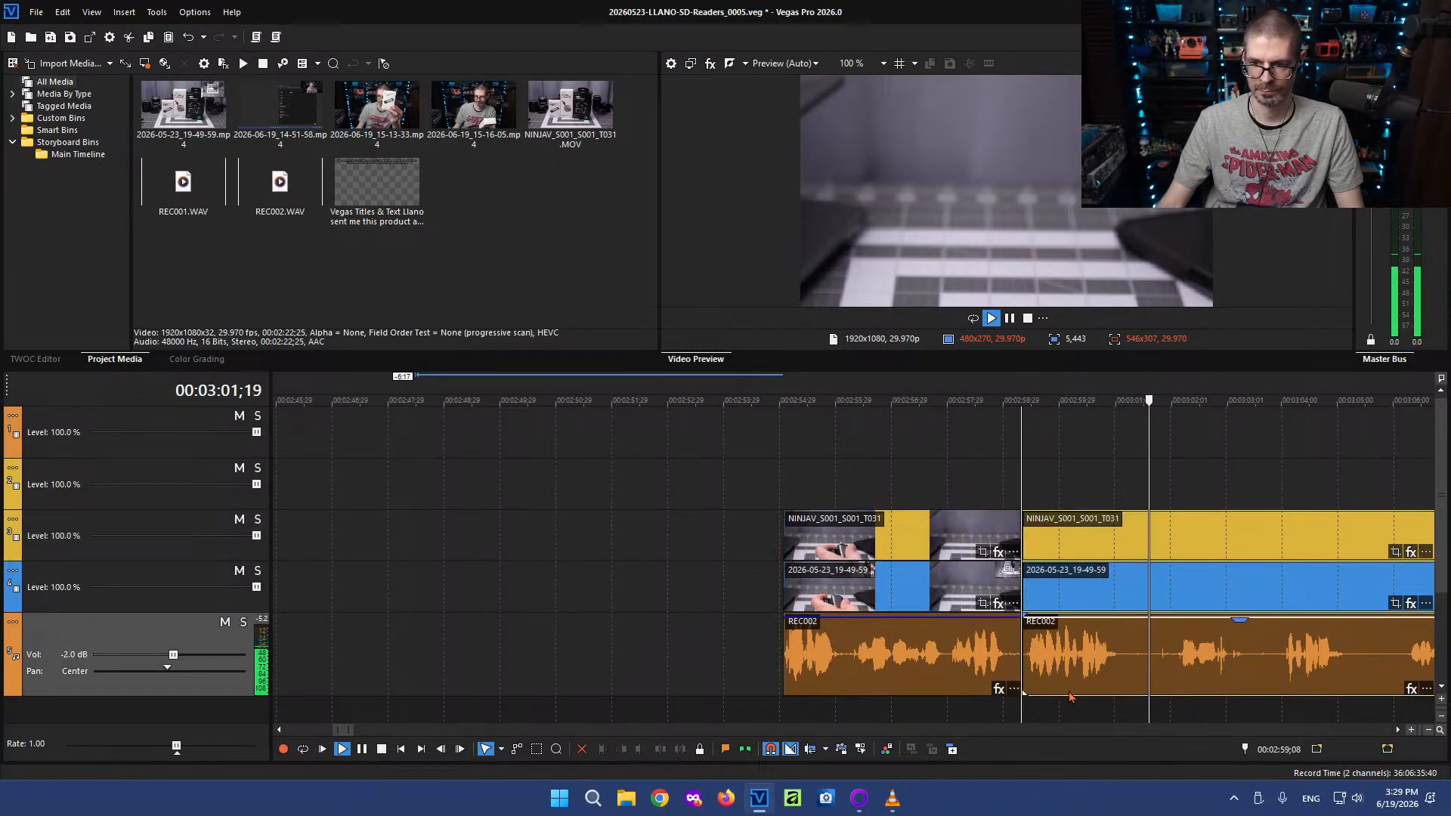
Delete the short clip before the 00:02:59;08 split and move the previewed cable clip directly after the phone close-up
key("l")
scroll(1129, 686, "down", 5)
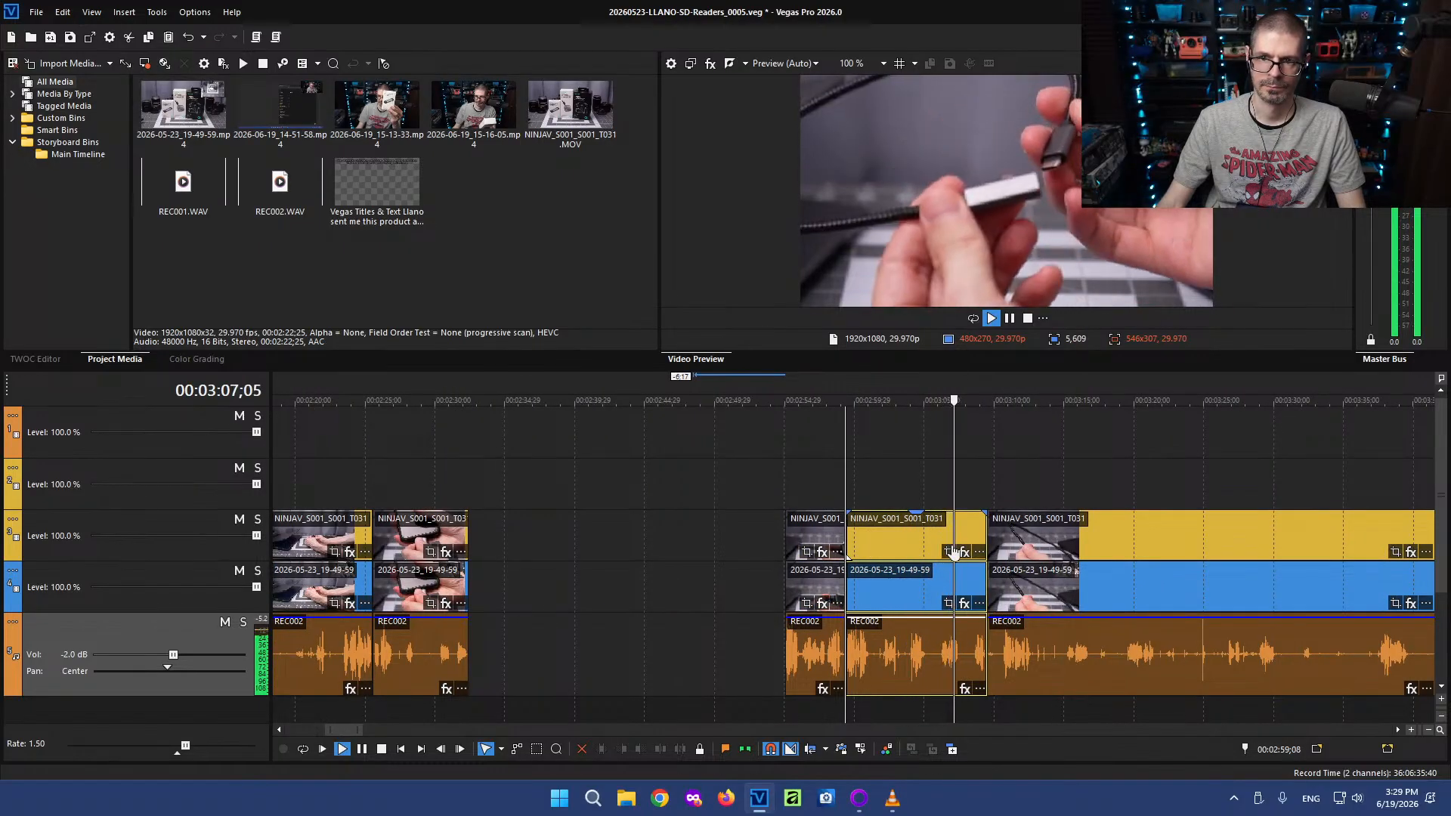
key("k")
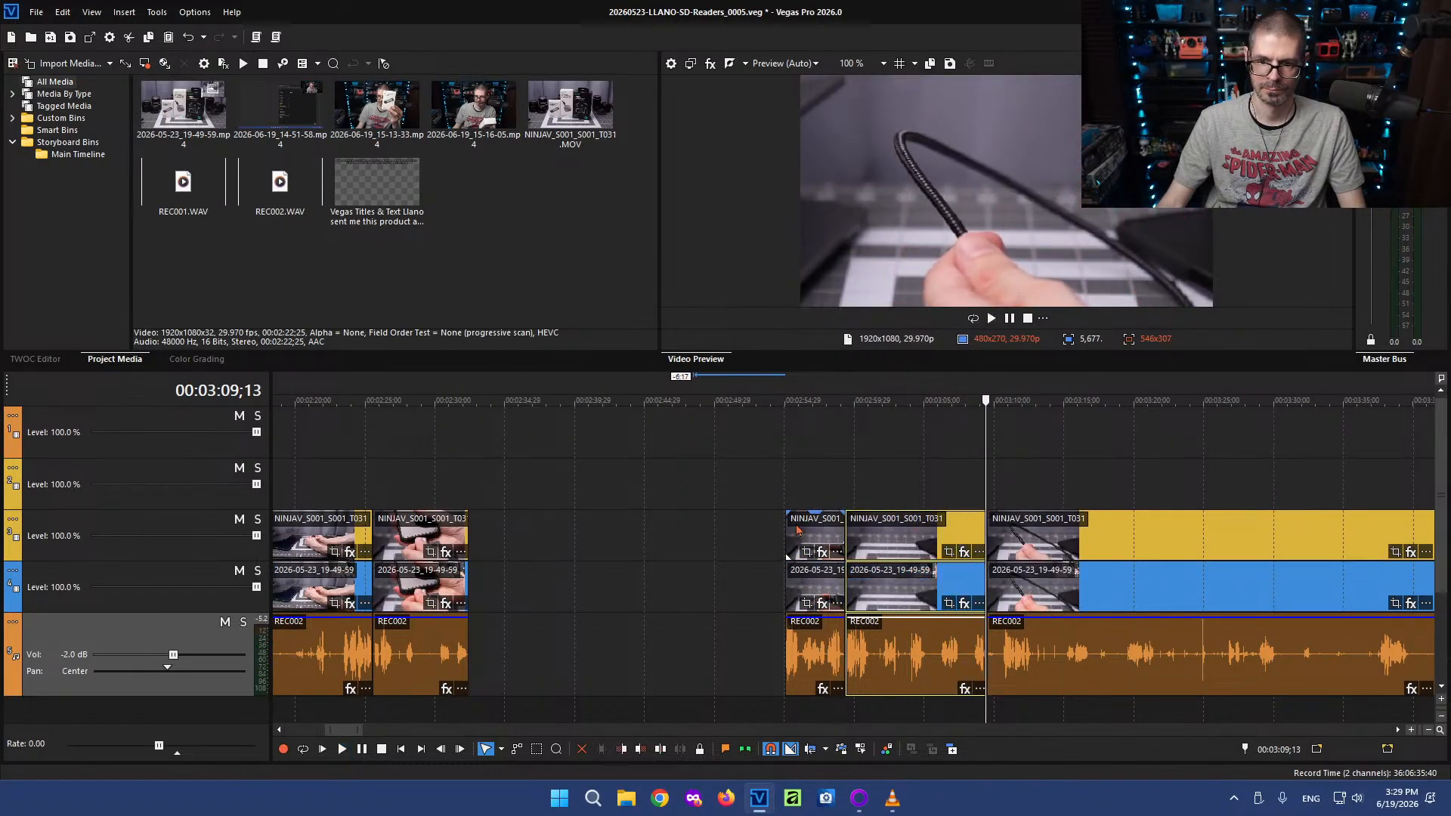
left_click(807, 533)
key("Delete")
left_click_drag(923, 534, 547, 535)
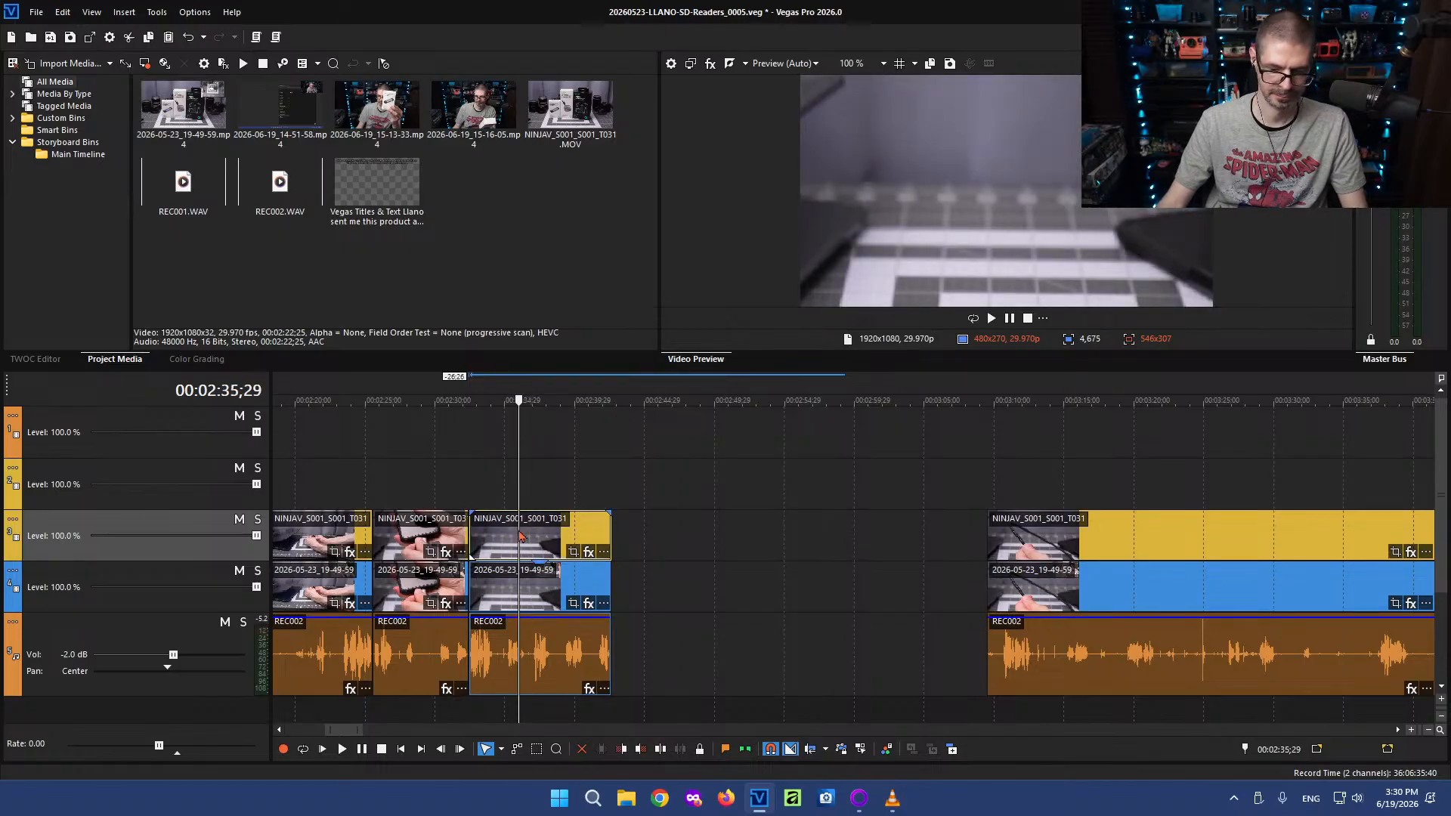
Delete the NINJAV video event above the moved cable clip, keeping the 2026-05-23_19-49-59 video and REC002 audio
key("Delete")
key("Up")
key("space")
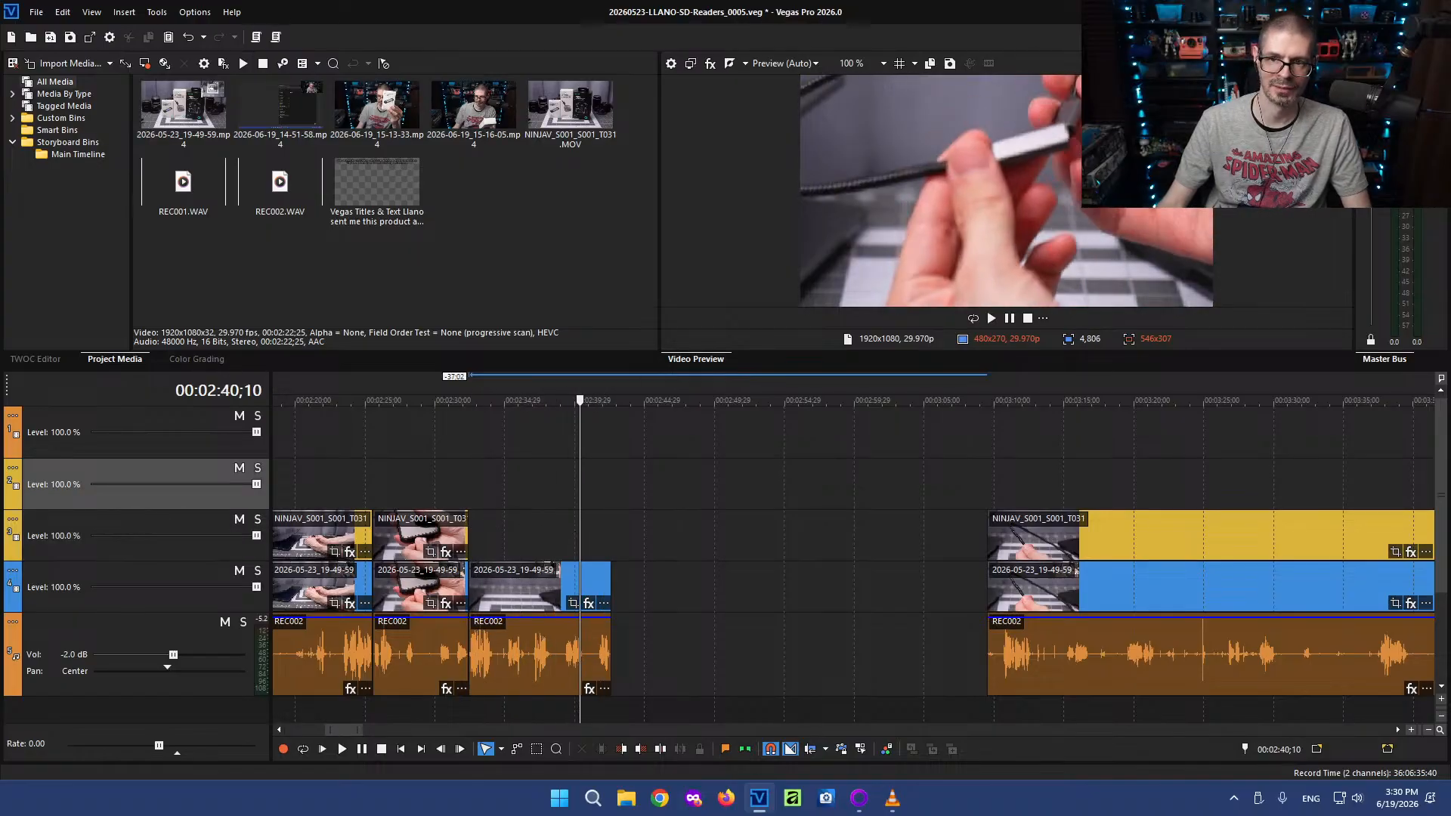
Sample the remaining footage after the gap at several points up to about 00:04:30 for usable takes
left_click(786, 547)
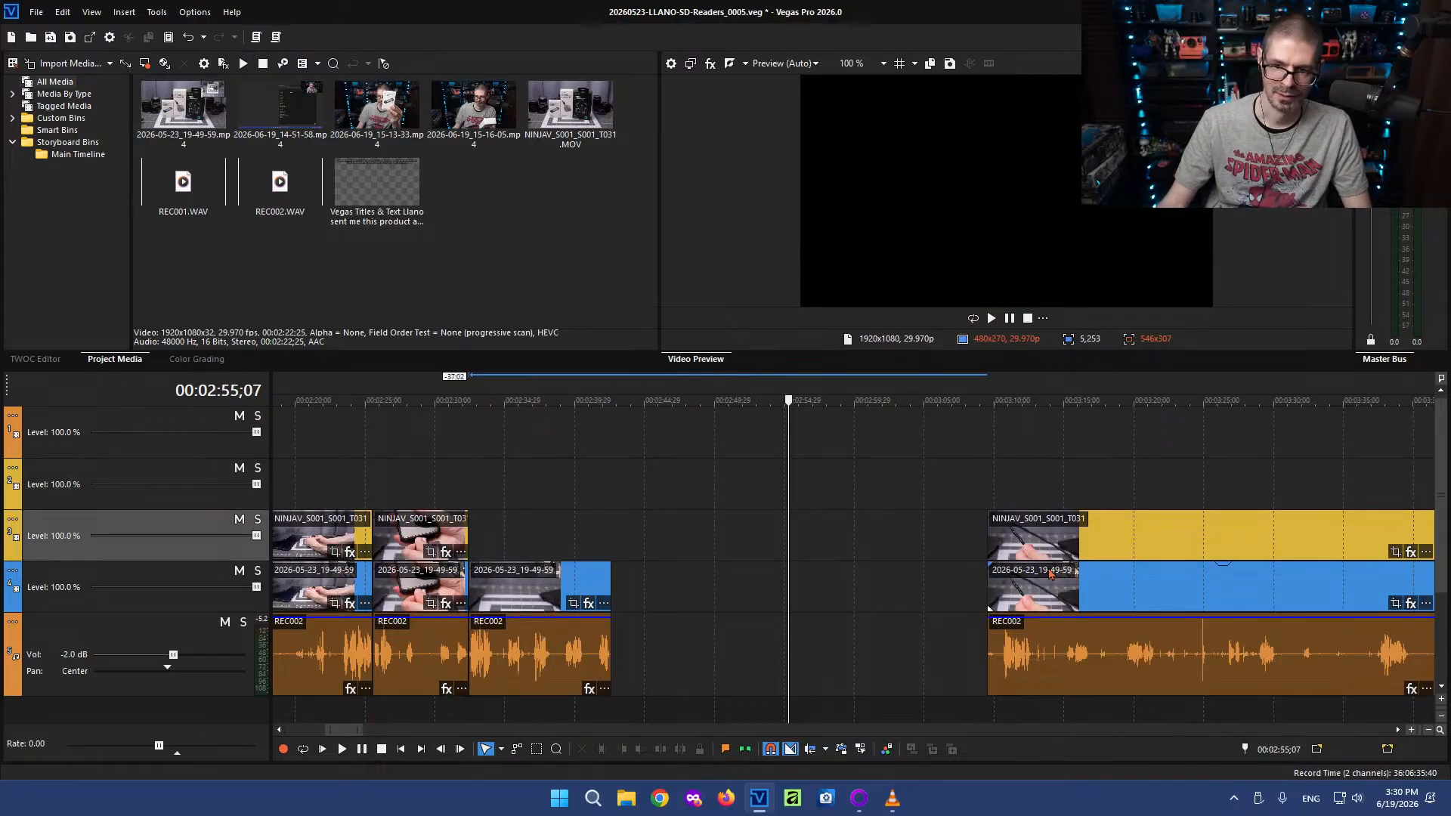
left_click(1050, 574)
scroll(1082, 606, "down", 1)
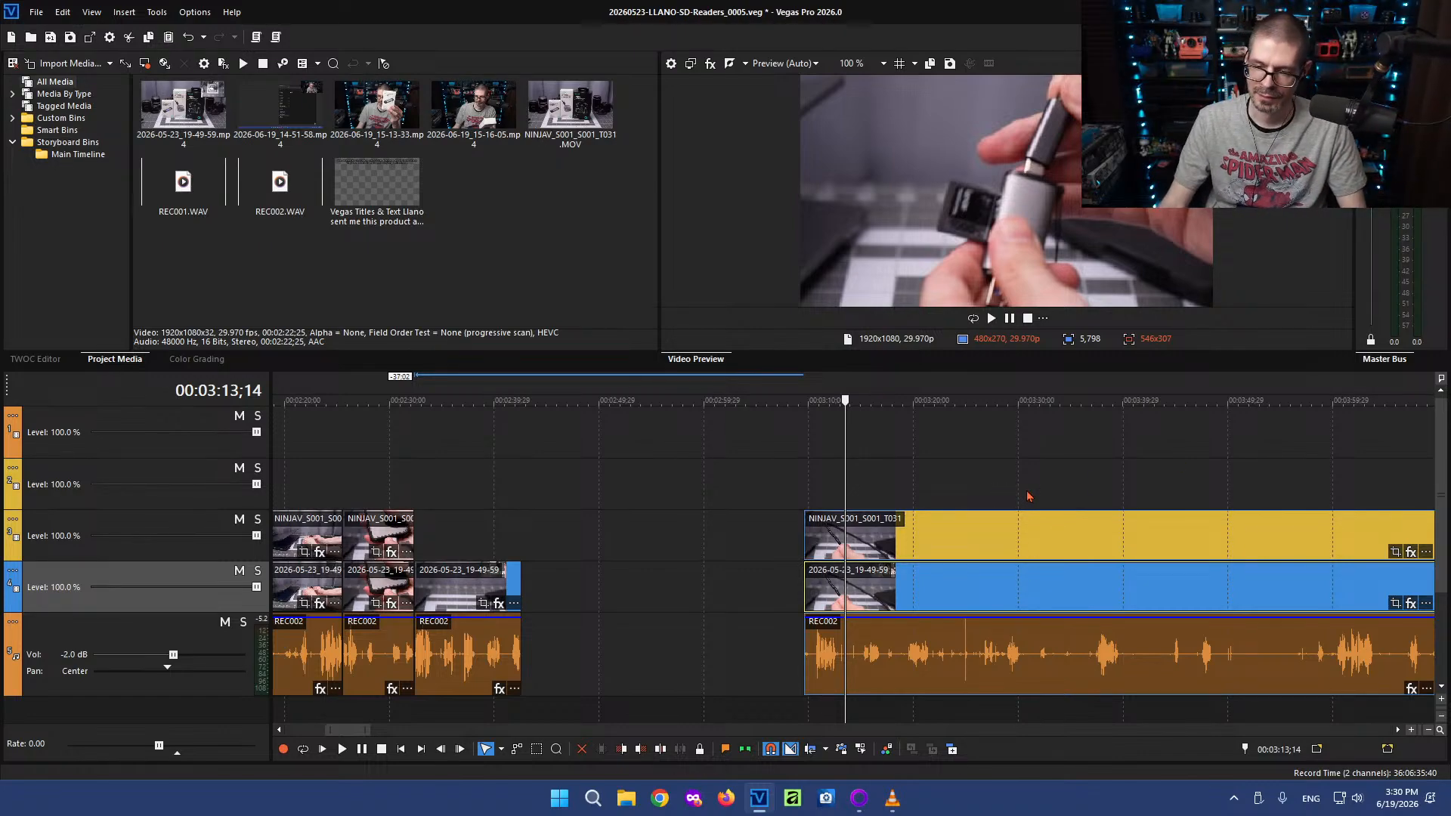
left_click(969, 476)
scroll(969, 480, "down", 3)
left_click(970, 484)
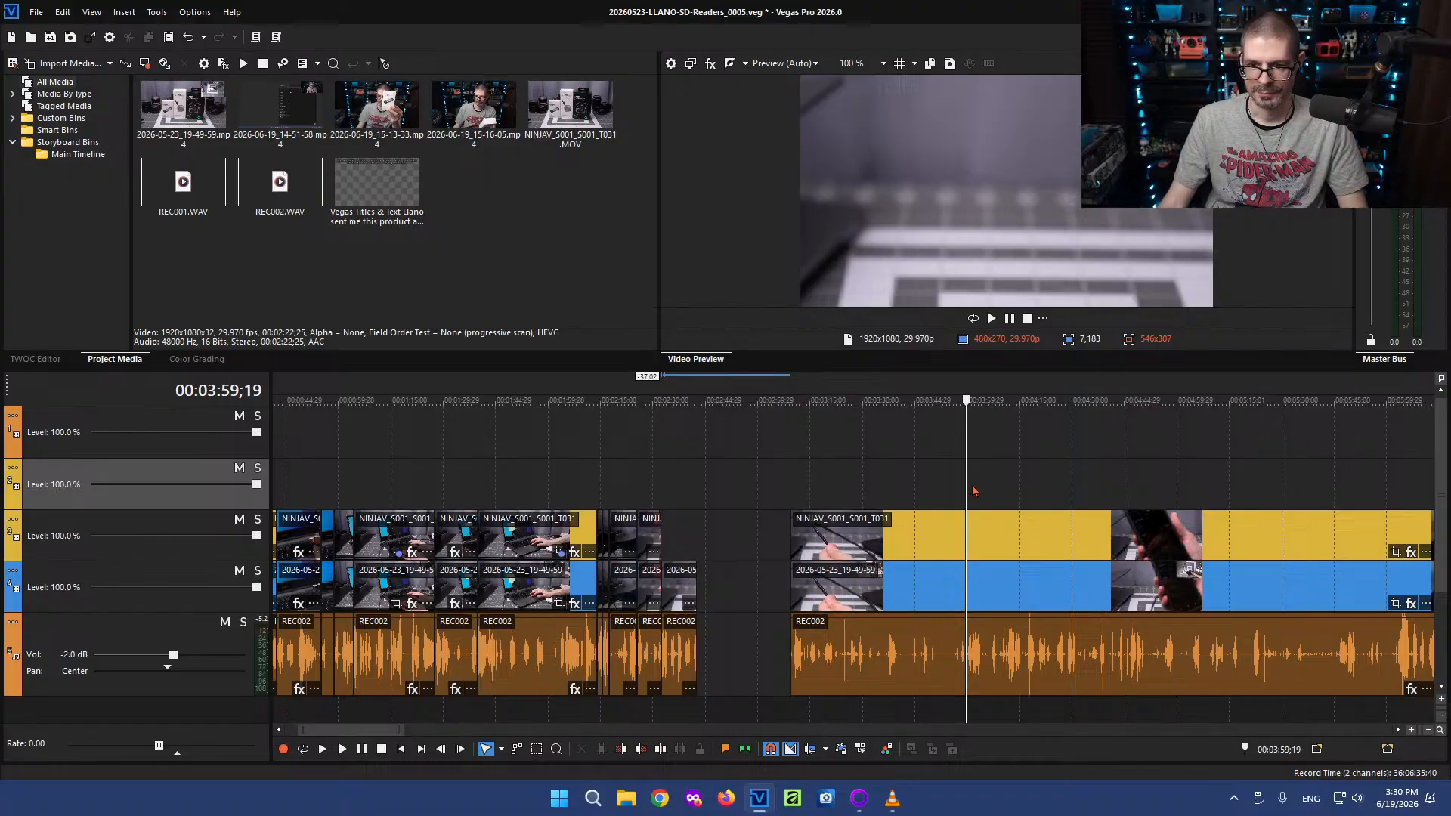
key("space")
scroll(974, 491, "up", 5)
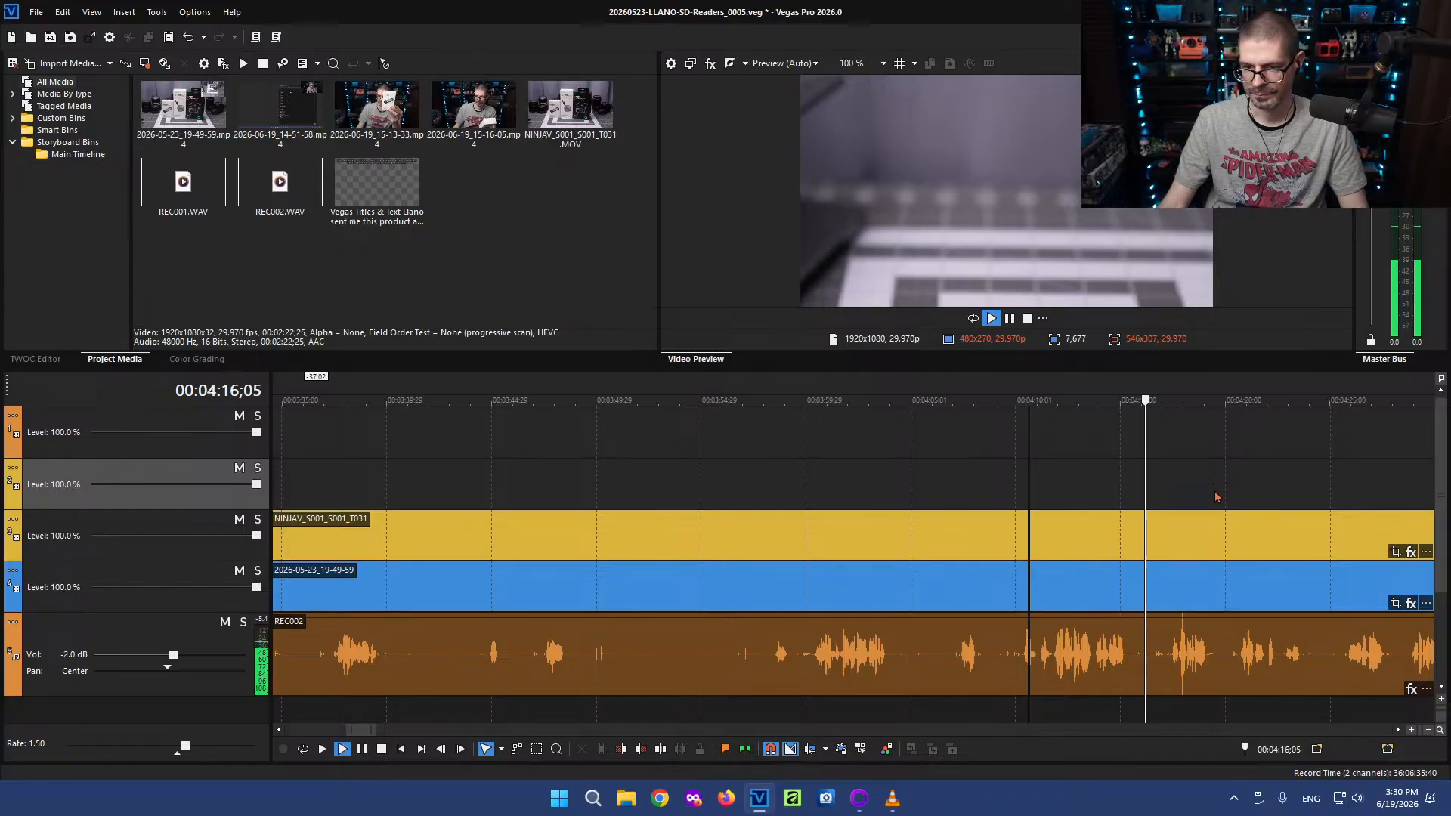
scroll(1181, 487, "down", 3)
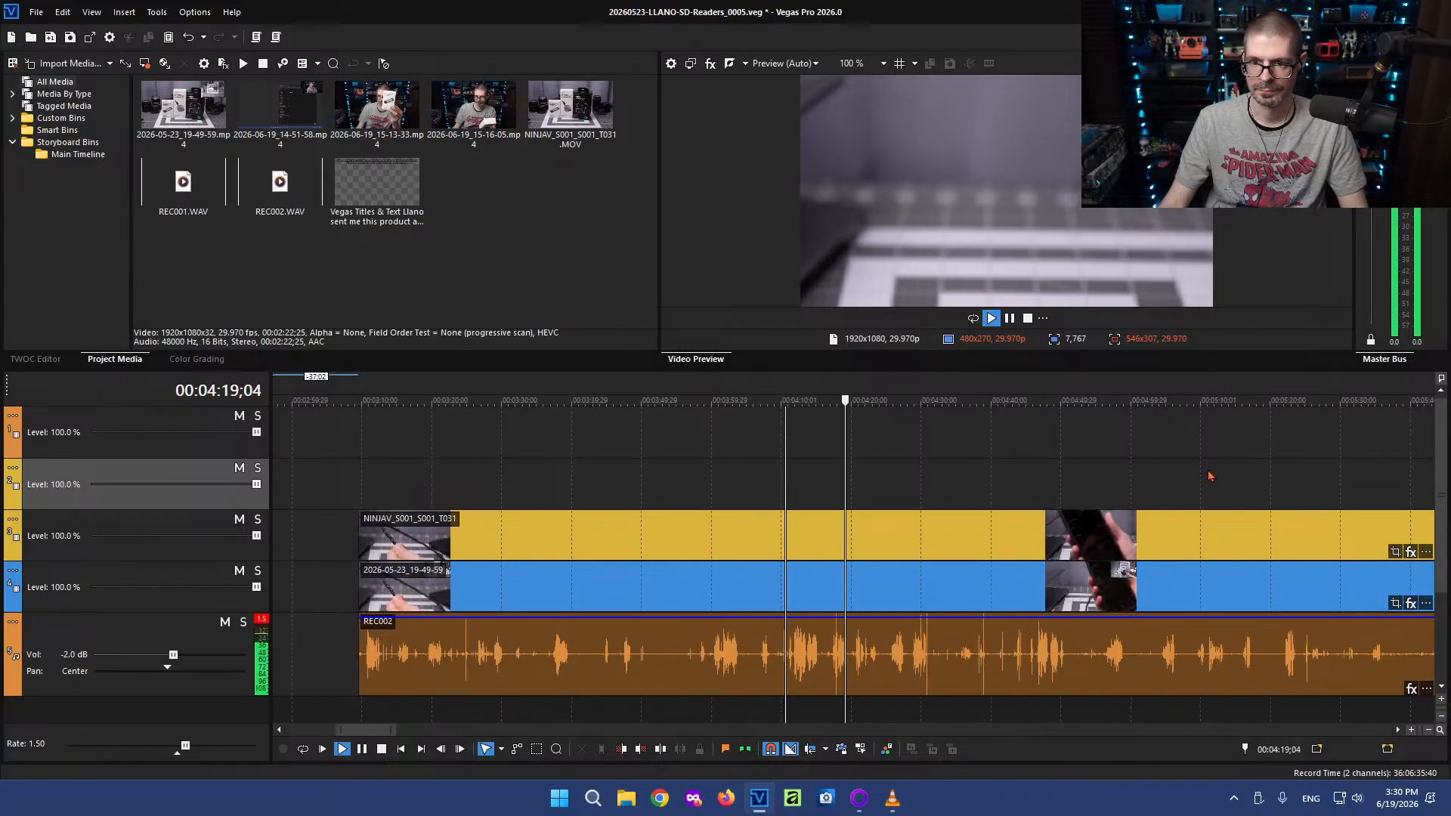
key("space")
left_click(891, 504)
key("space")
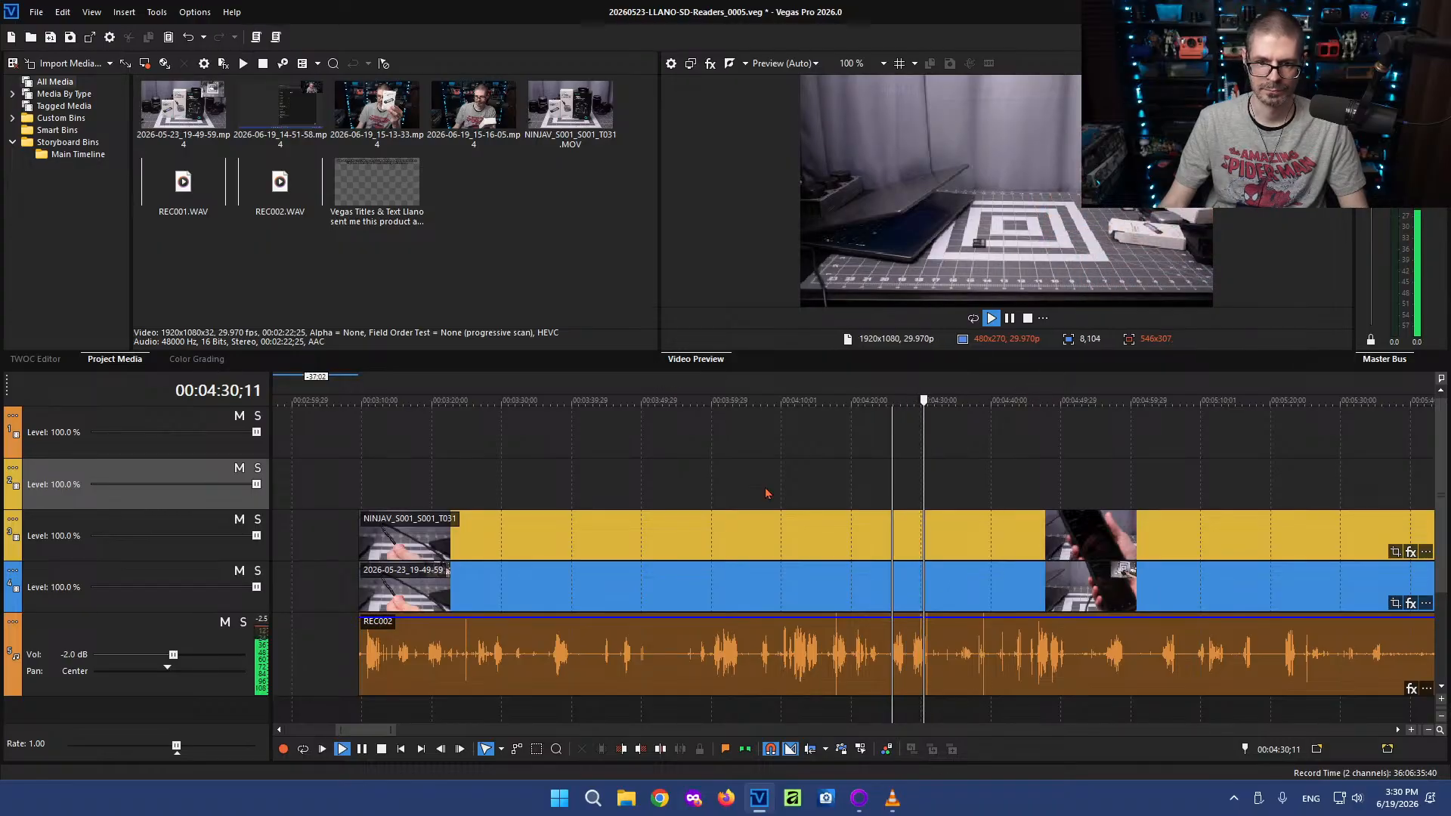
Replay the phrase just before 00:04:00 through to 00:04:04;00 to judge whether the take is usable
left_click(719, 488)
key("space")
scroll(803, 488, "up", 3)
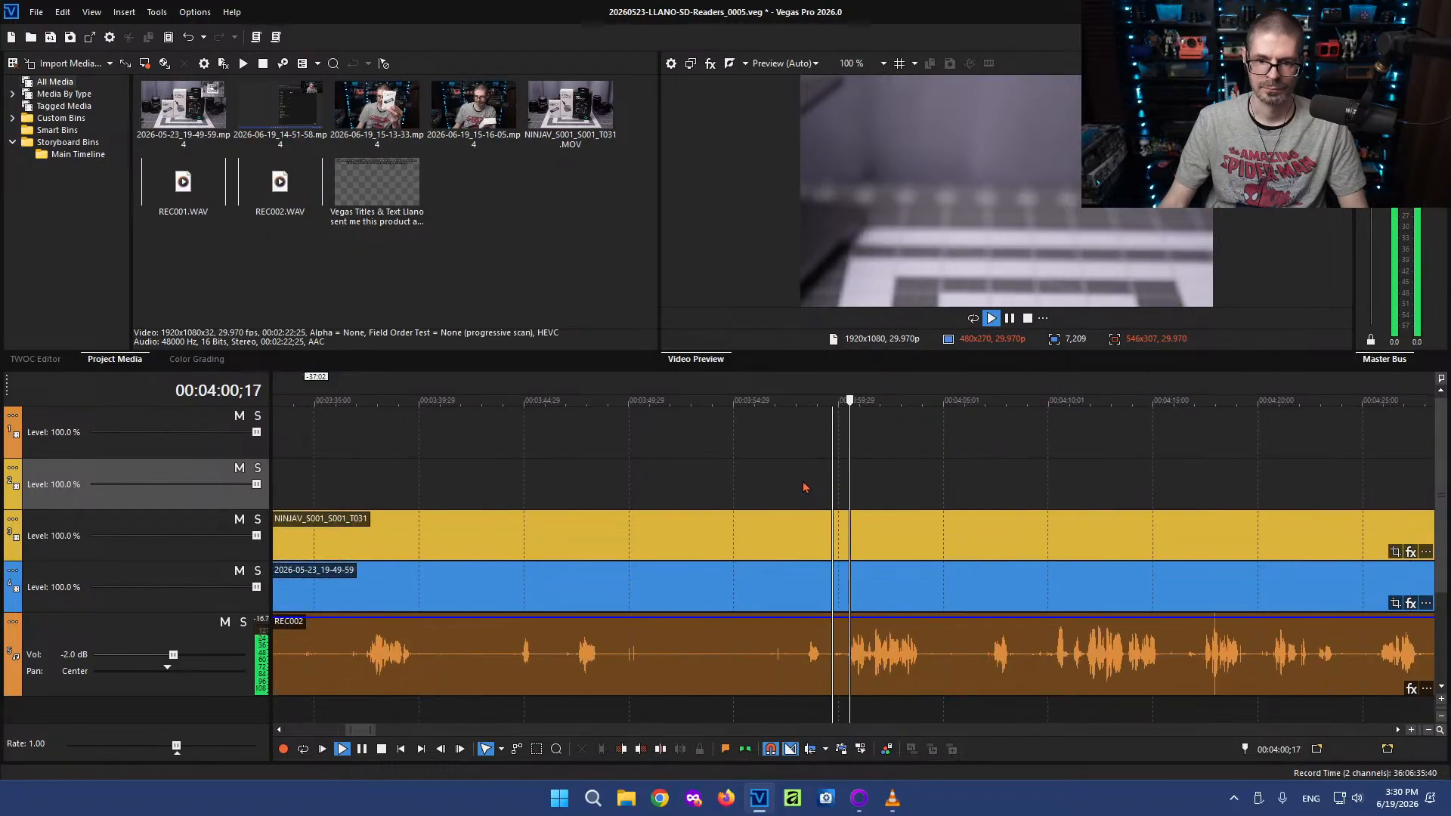
scroll(857, 496, "down", 2)
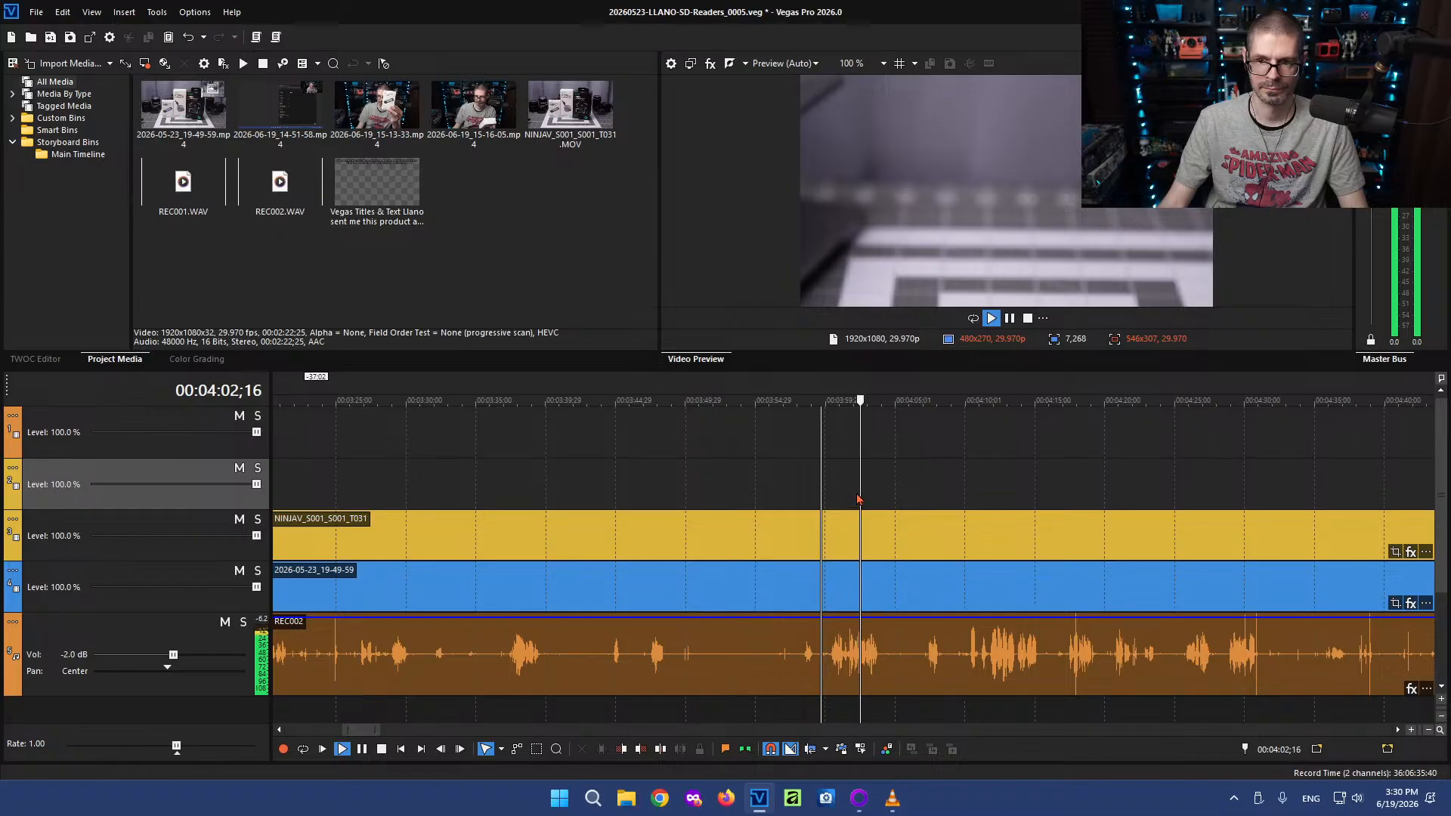
scroll(858, 499, "down", 3)
key("Return")
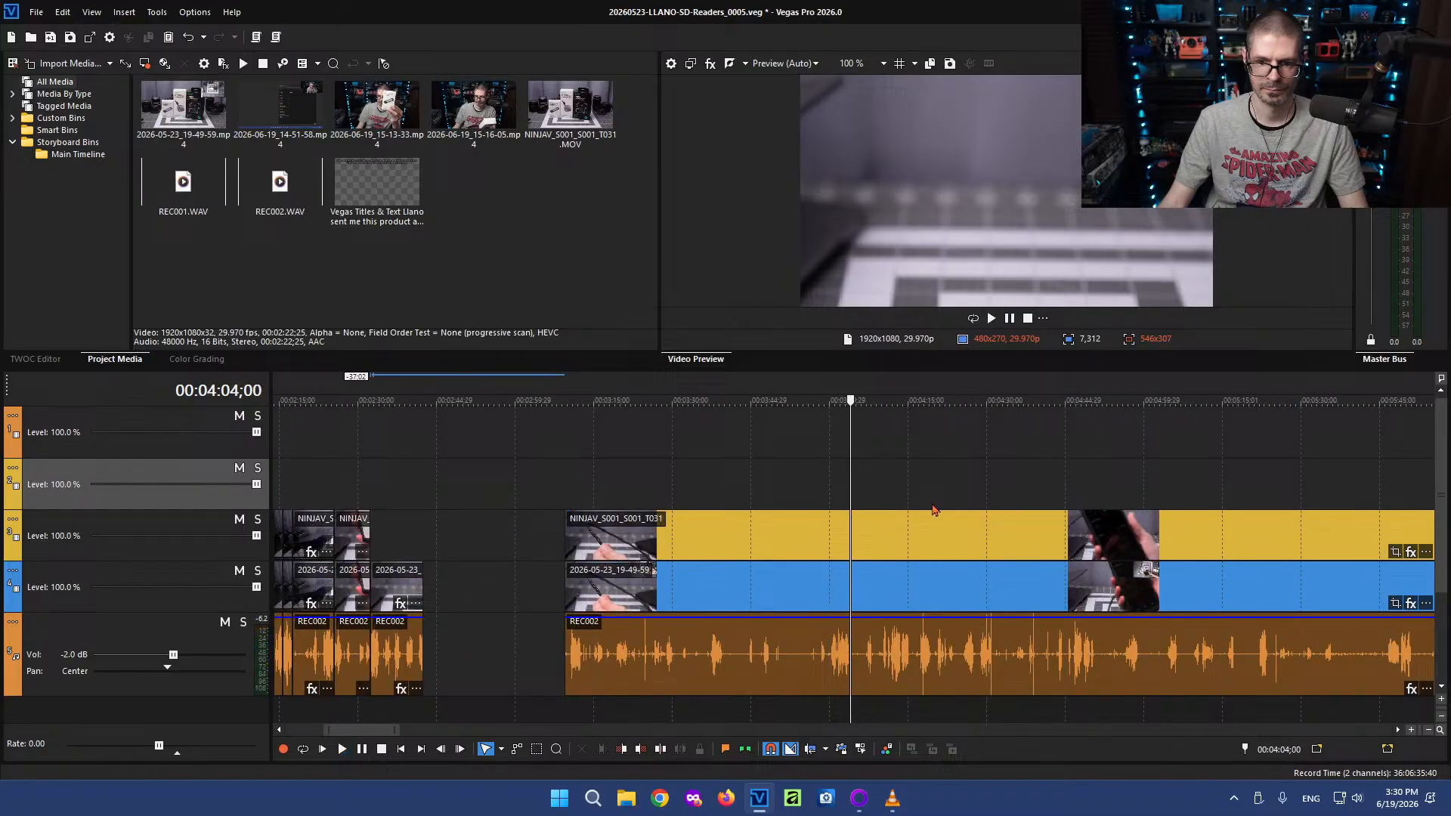
Split the footage after the gap at 00:04:10;09, just before the spoken phrase, and delete the clip preceding the split
left_click(884, 502)
key("Return")
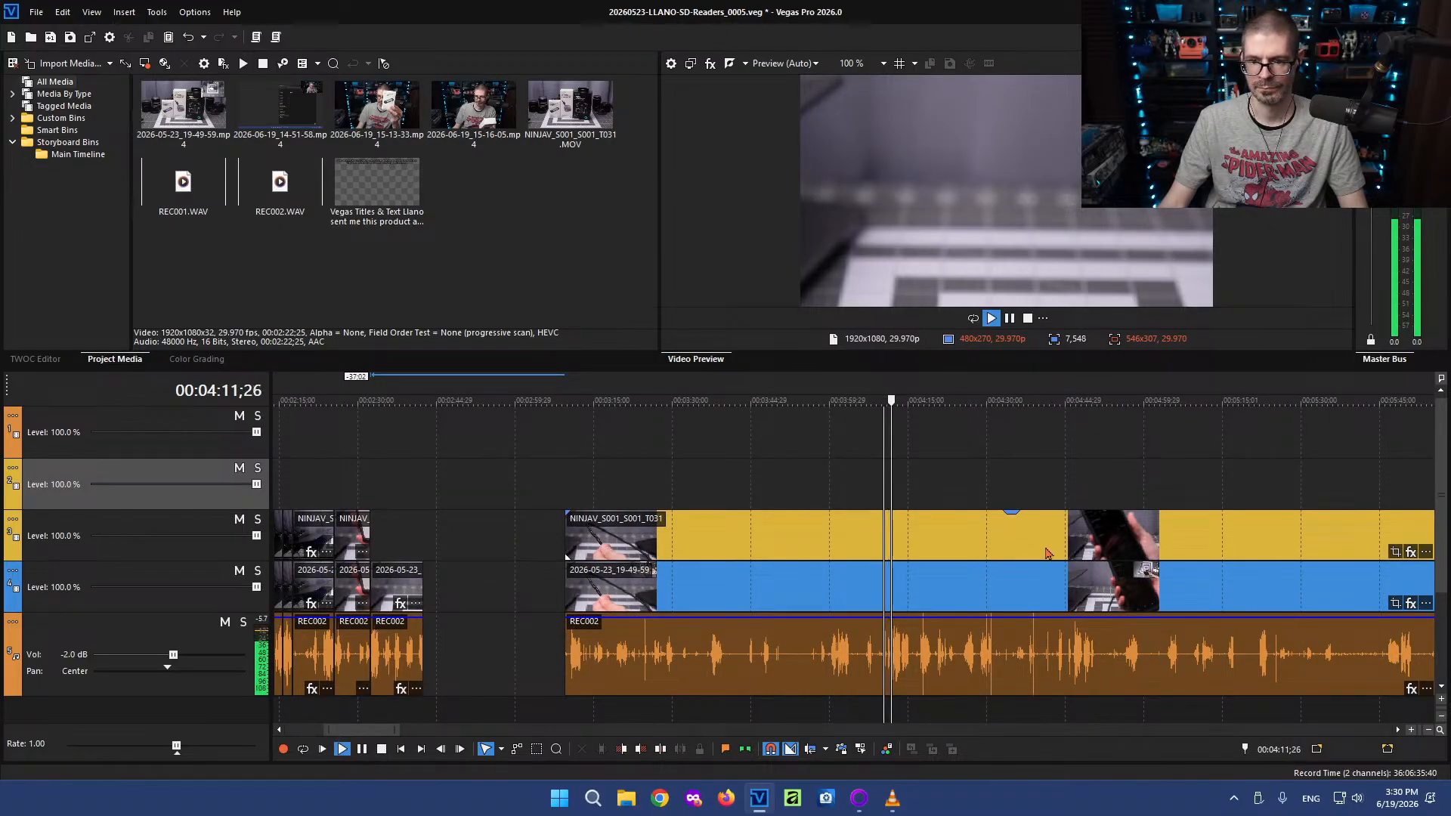
scroll(942, 590, "up", 5)
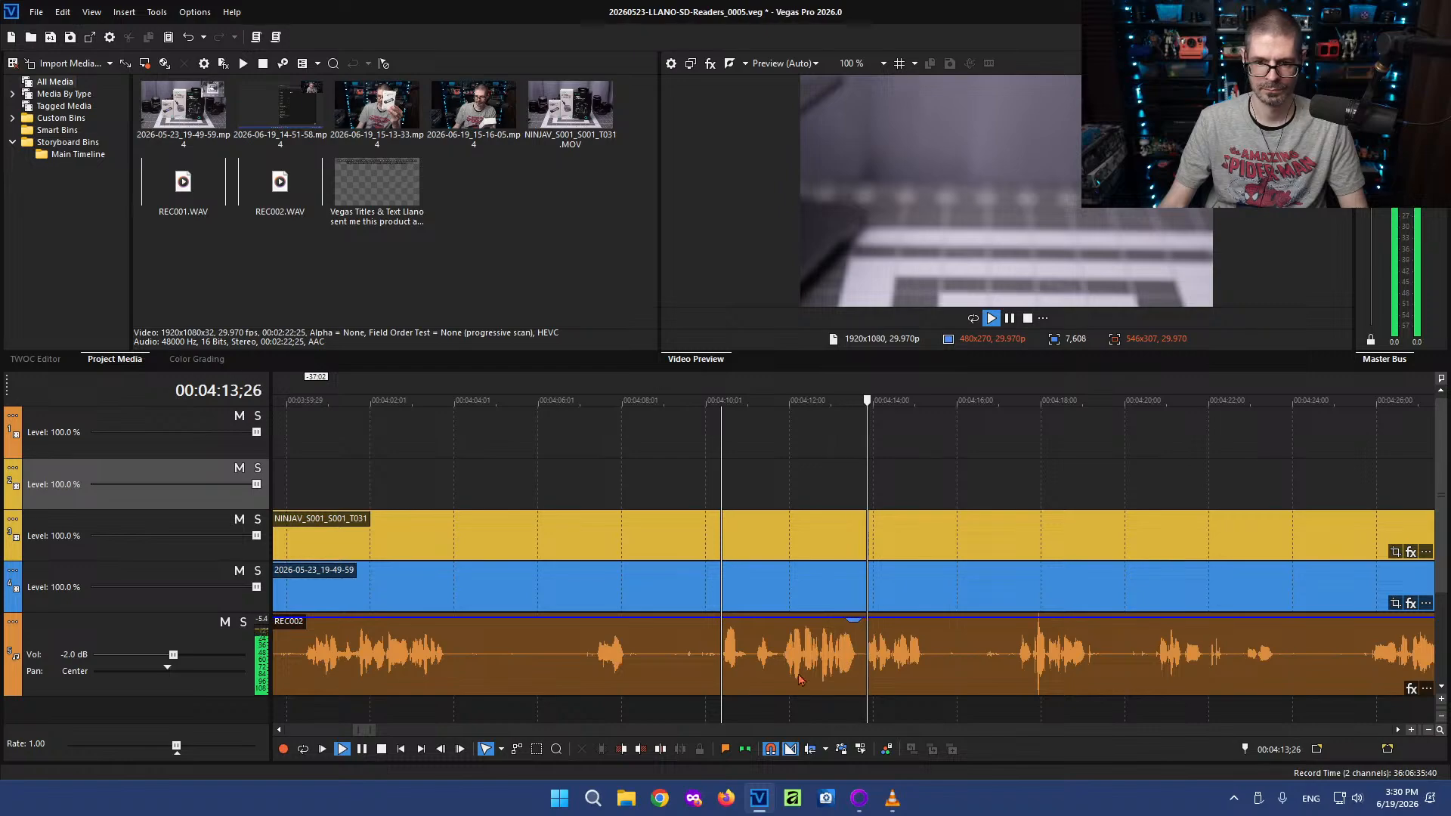
scroll(801, 678, "up", 2)
left_click(537, 665)
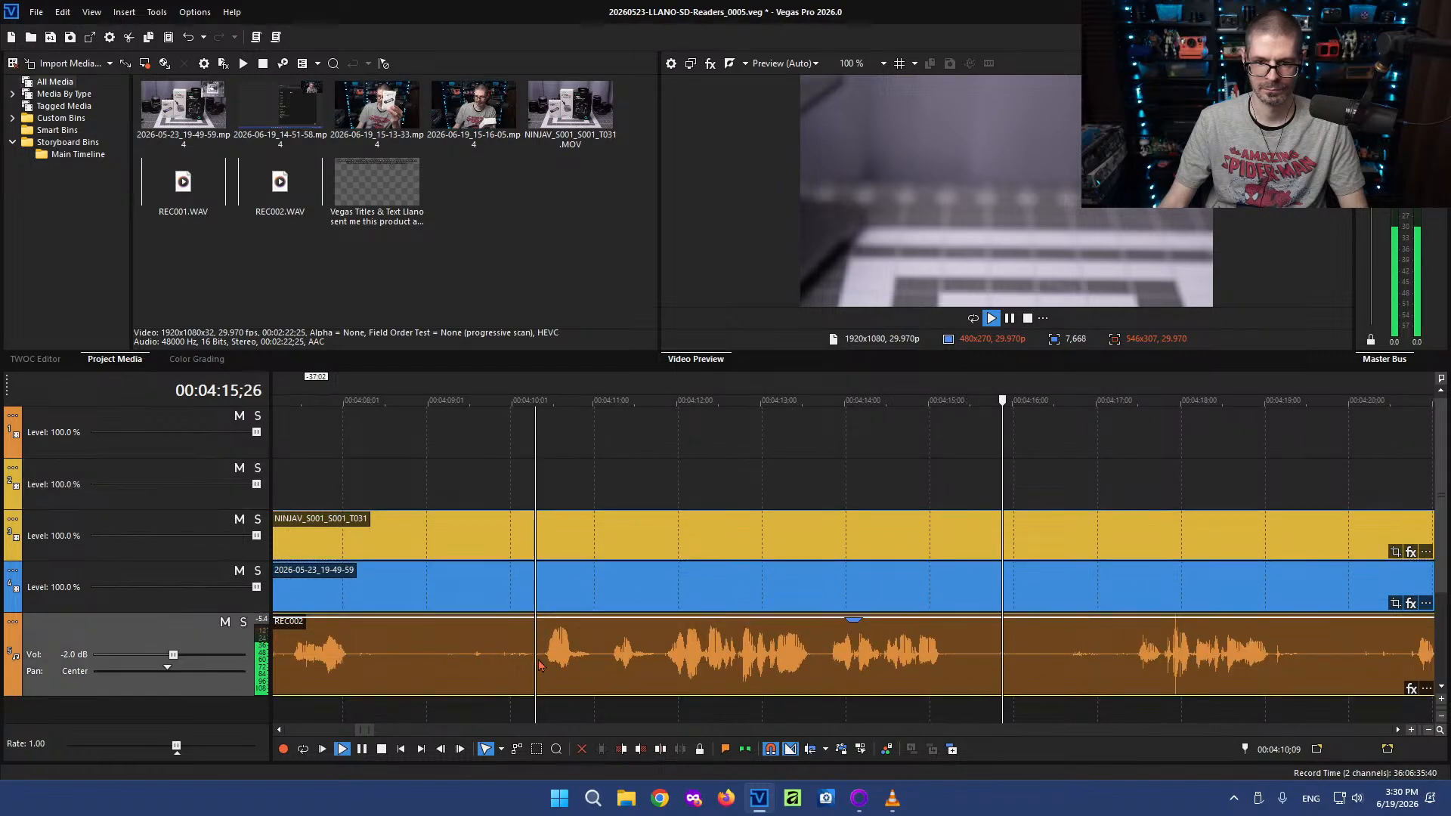
scroll(861, 646, "down", 4)
scroll(861, 646, "down", 3)
key("Return")
double_click(704, 649)
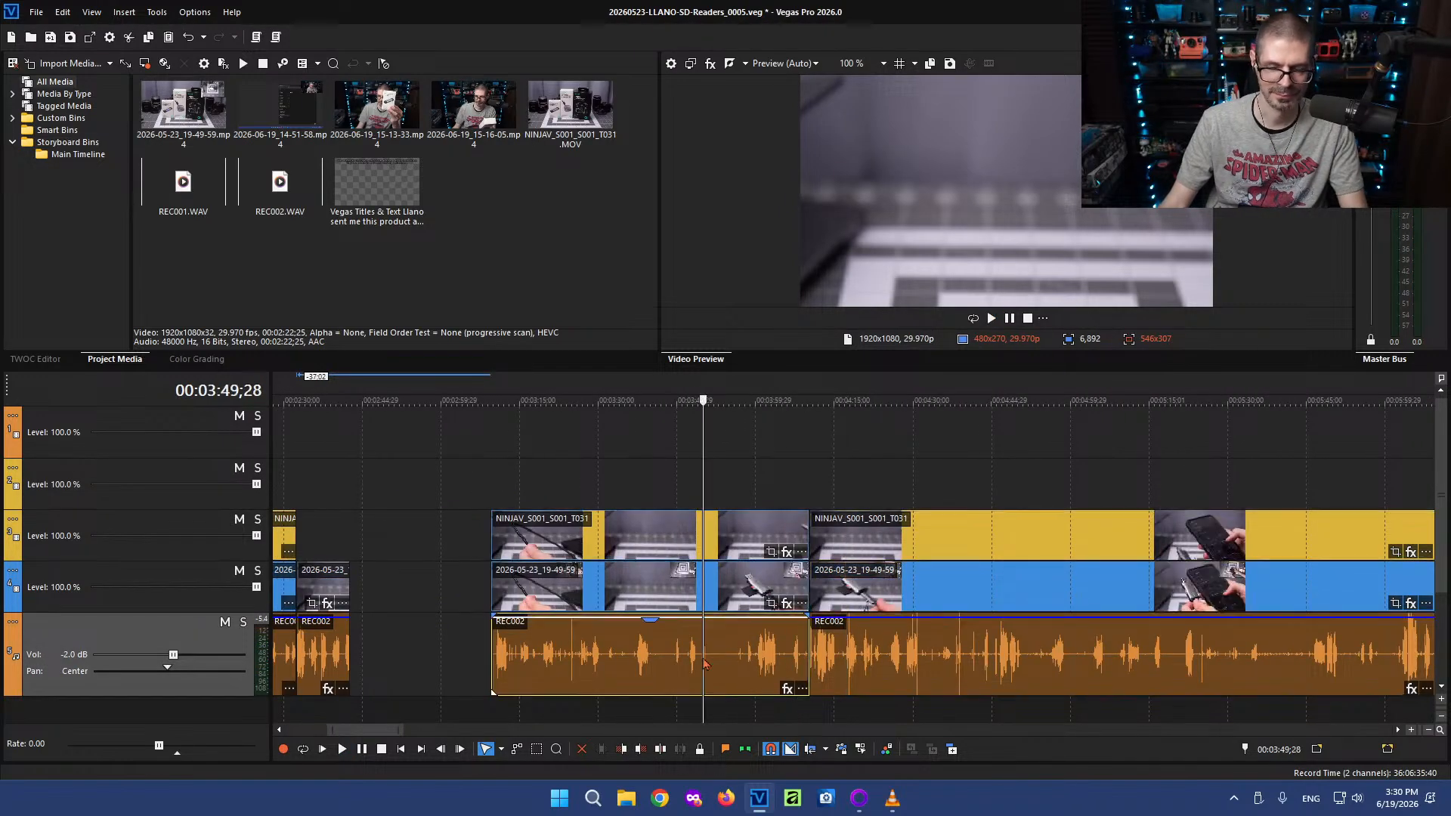
key("Delete")
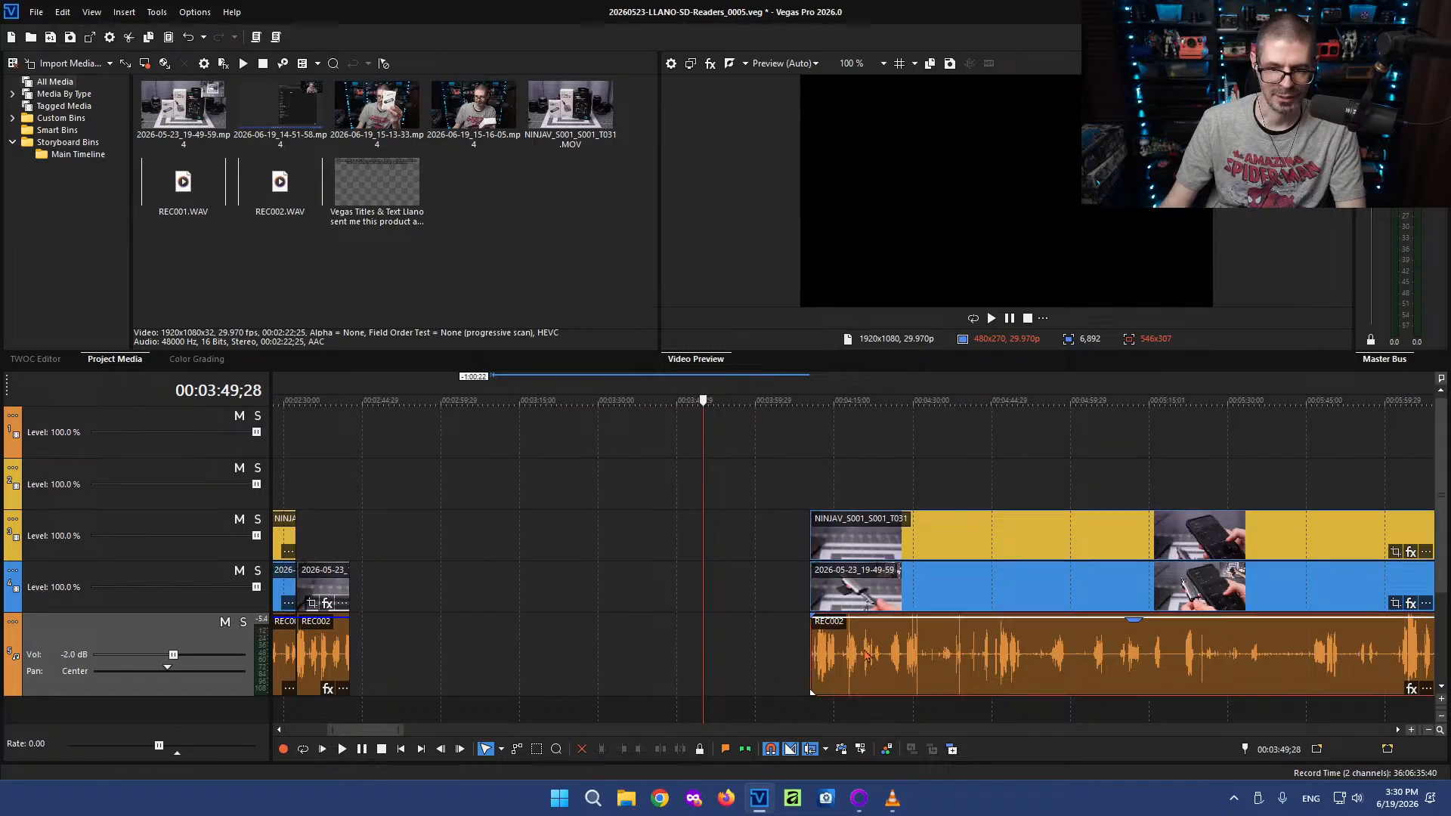
Move the remaining footage back toward the preceding clips and split it at 00:03:29;14, just before the next phrase
left_click_drag(827, 616, 424, 615)
left_click(606, 492)
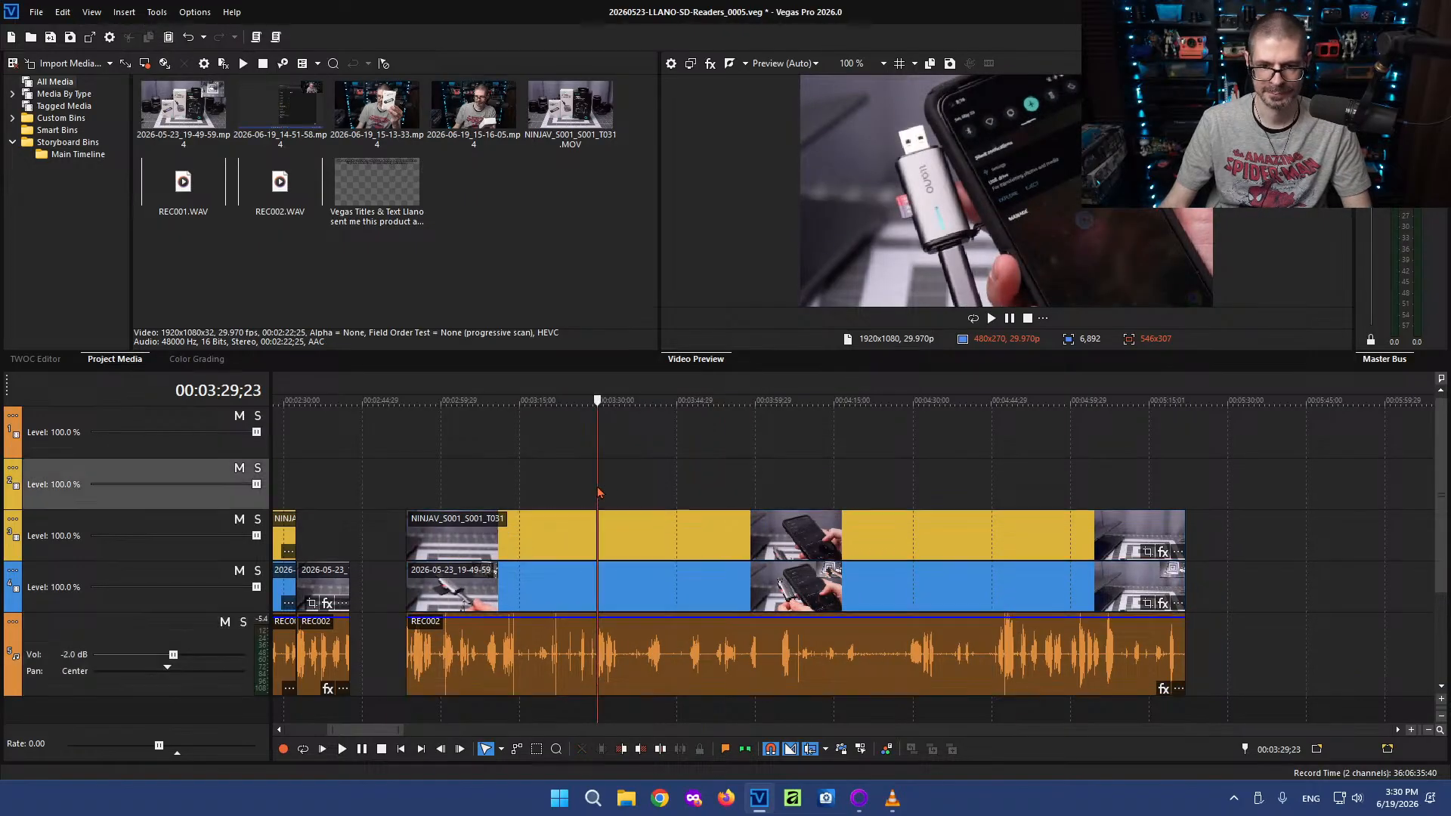
key("space")
scroll(763, 487, "up", 4)
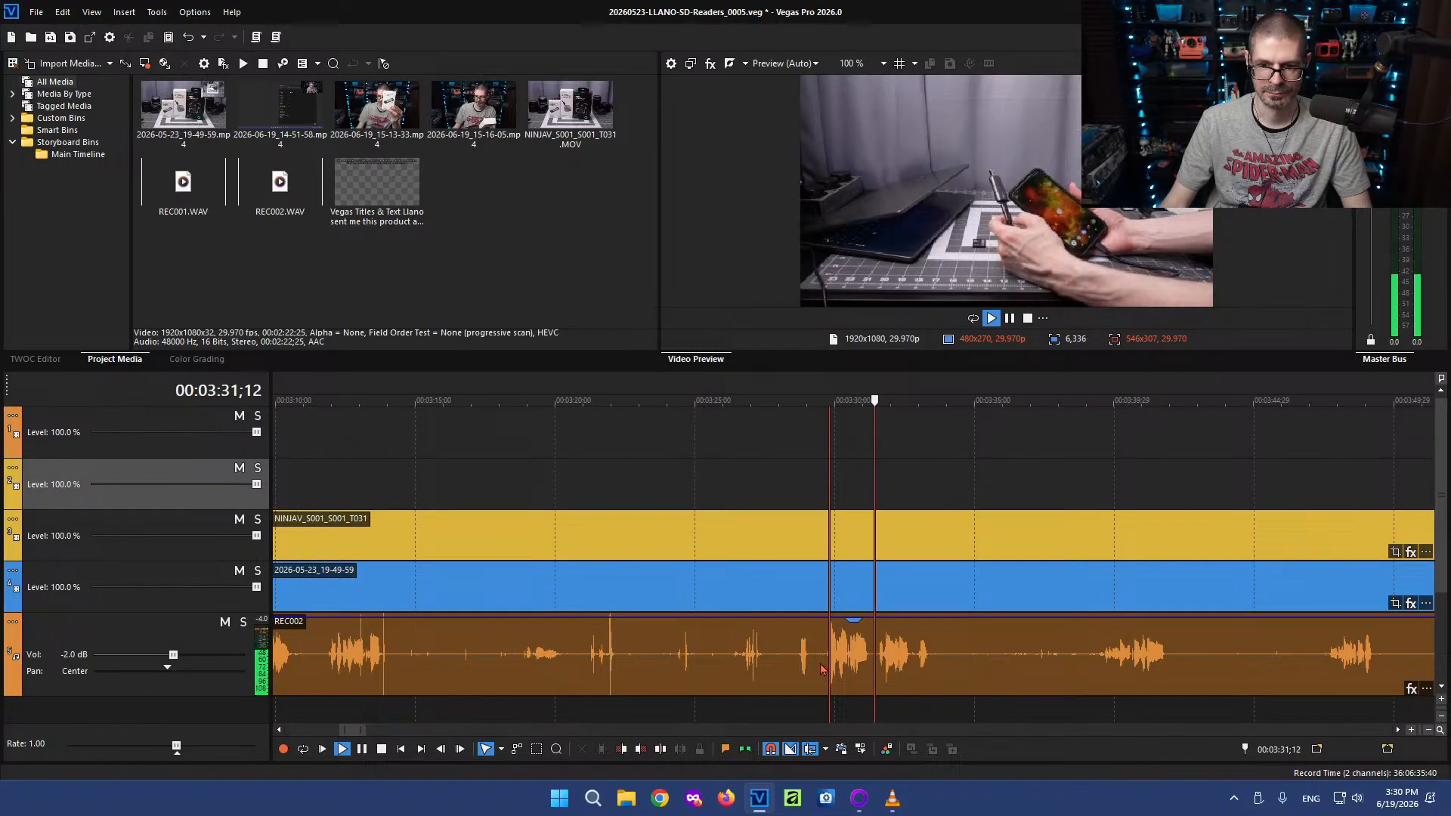
key("s")
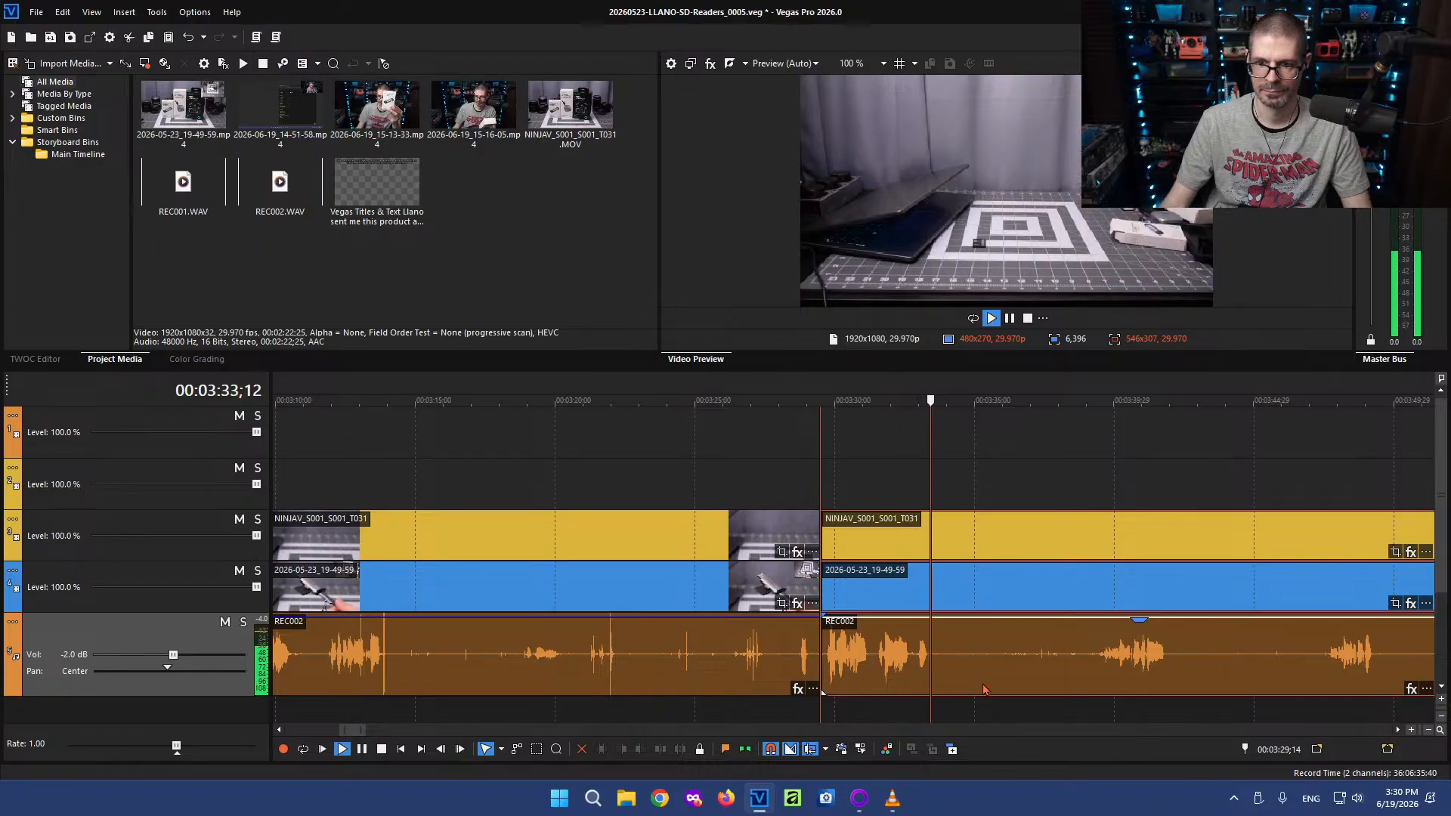
Audition the phone and card reader close-up and isolate its short phrase with splits at 00:03:47;08 and 00:03:49;14
left_click(1108, 654)
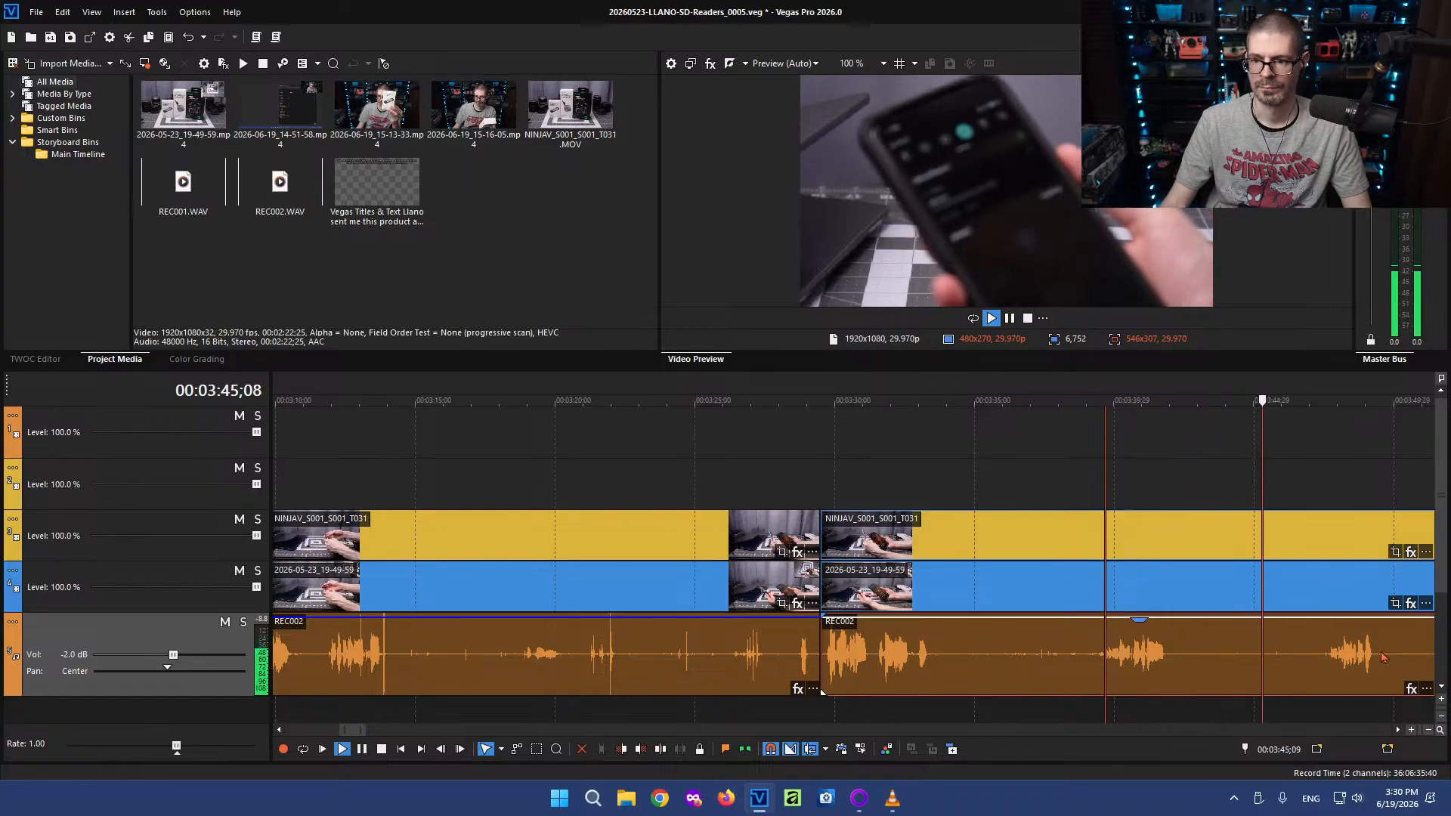
left_click(891, 657)
key("Return")
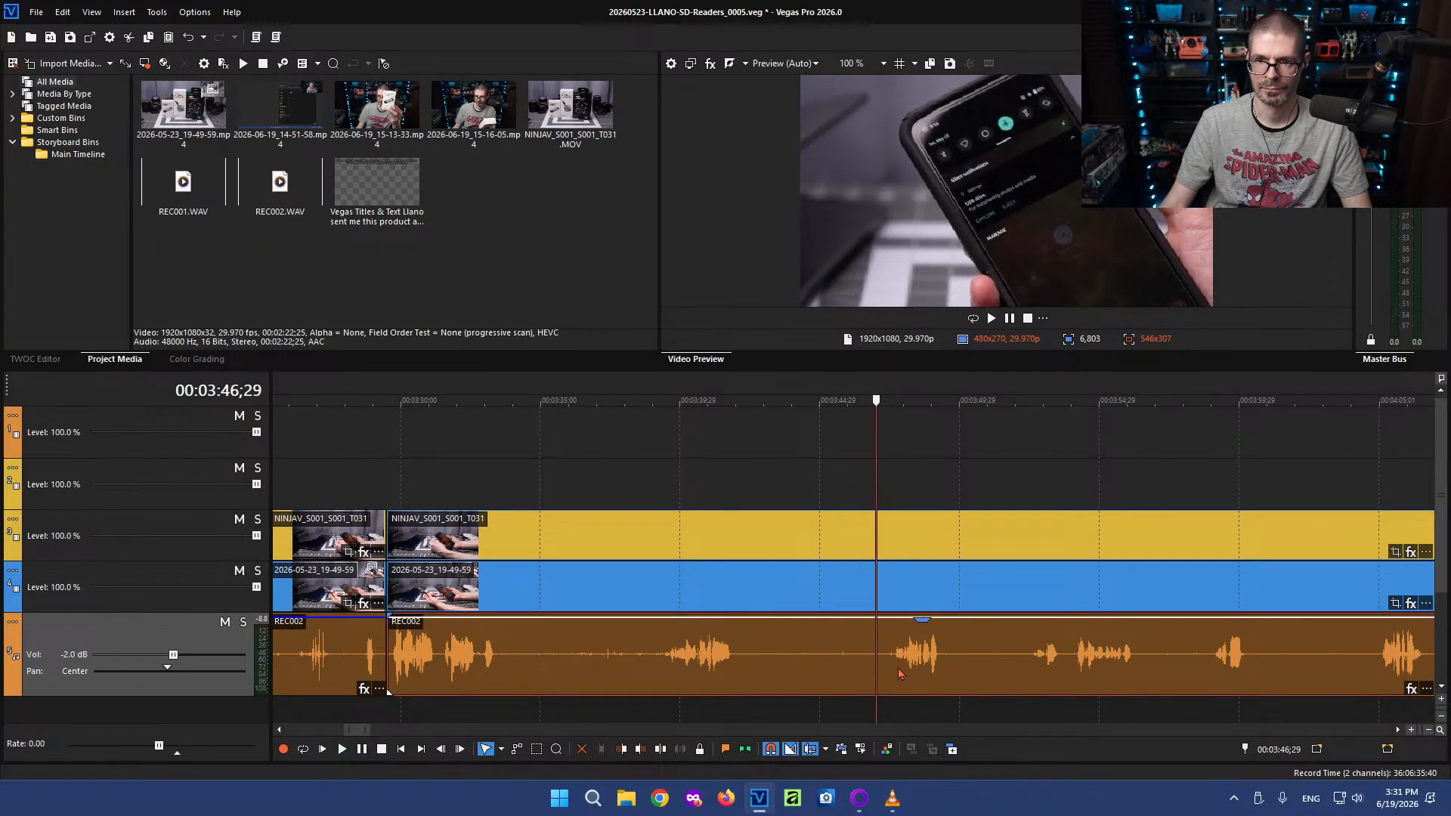
key("Return")
scroll(892, 672, "up", 2)
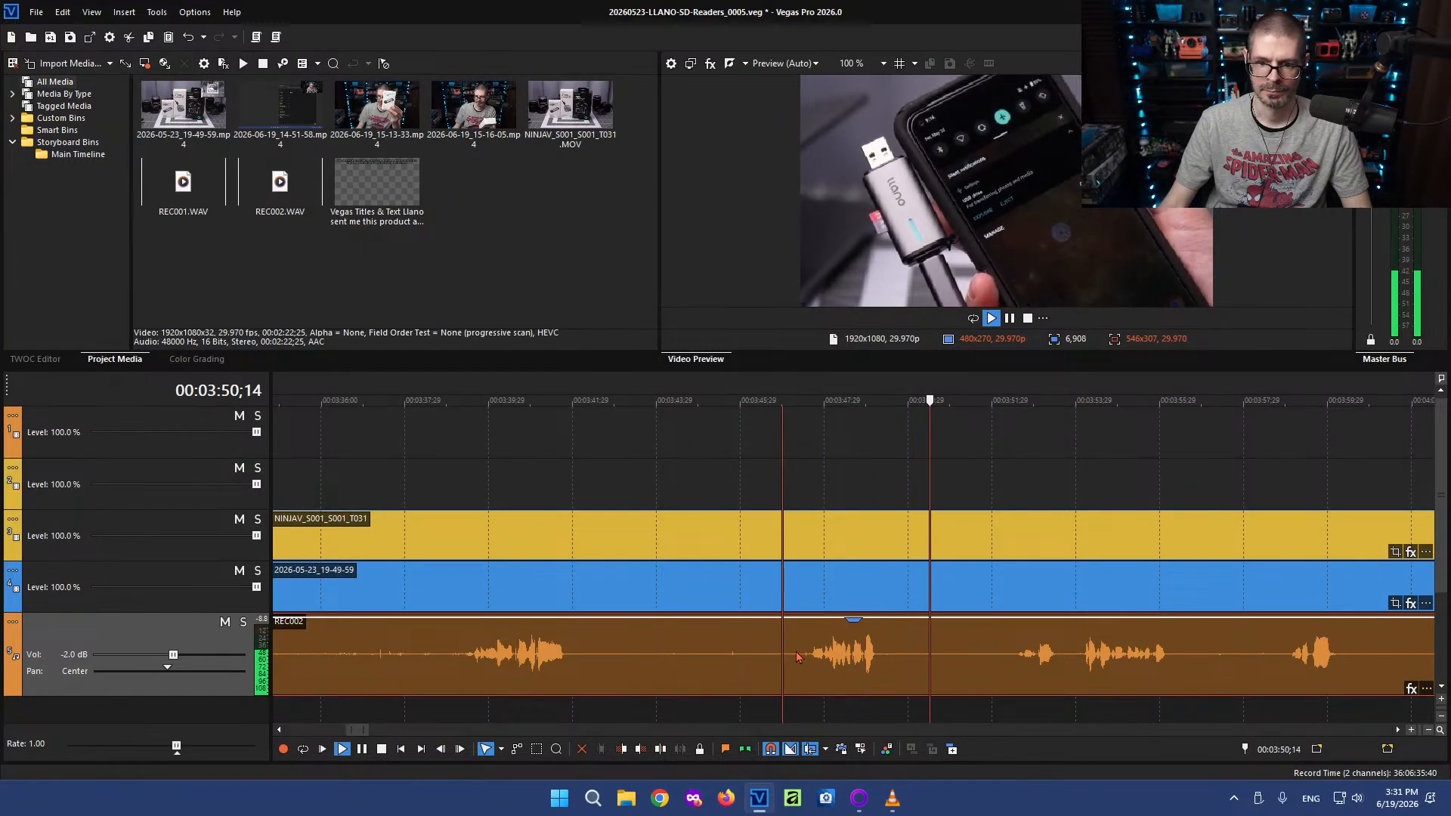
key("s")
key("l")
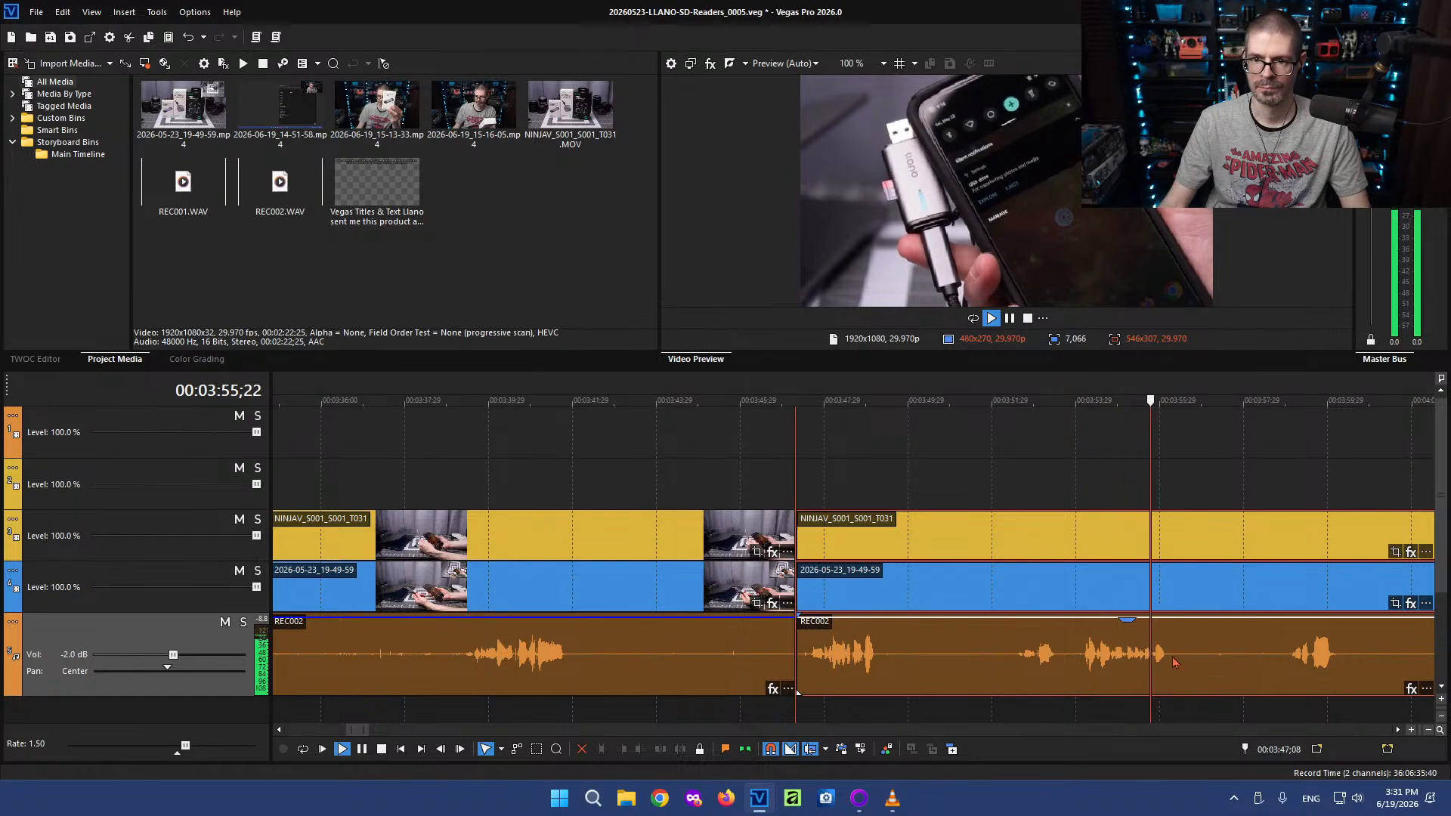
key("k")
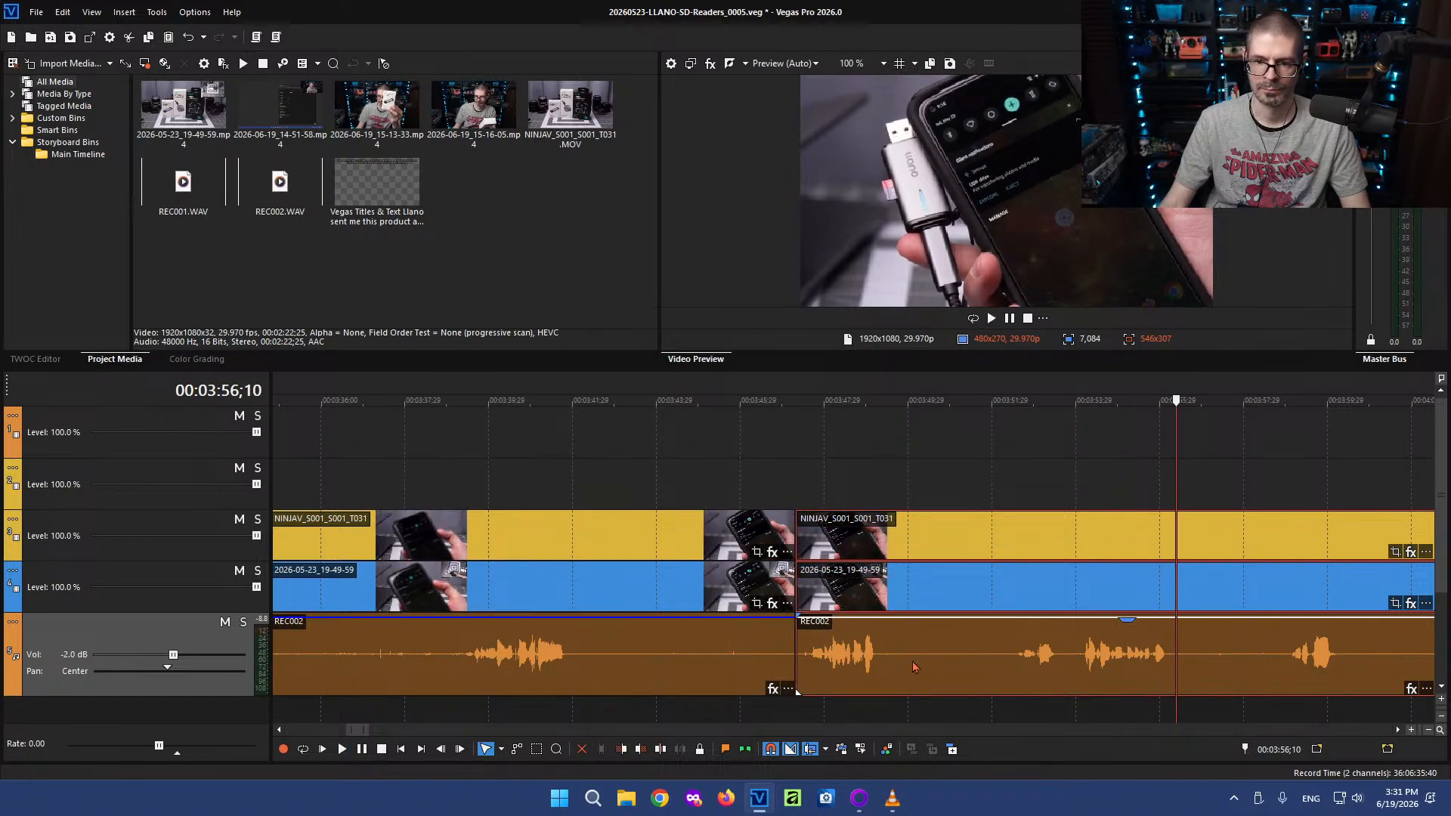
left_click(894, 656)
key("s")
Replay the clip between the 00:03:29;14 and 00:03:47;08 splits and delete it
scroll(838, 664, "down", 5)
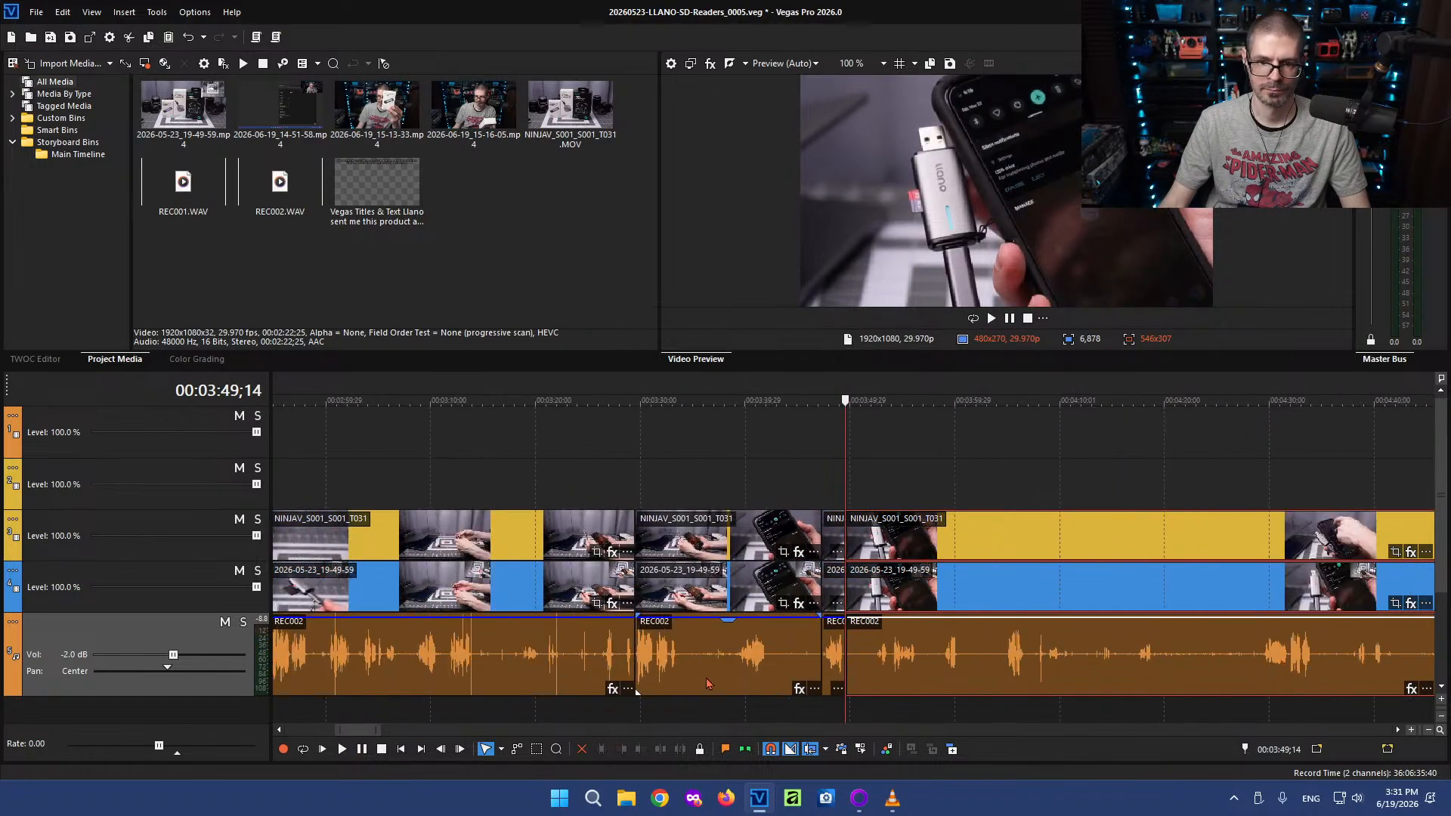
left_click(706, 655)
key("l")
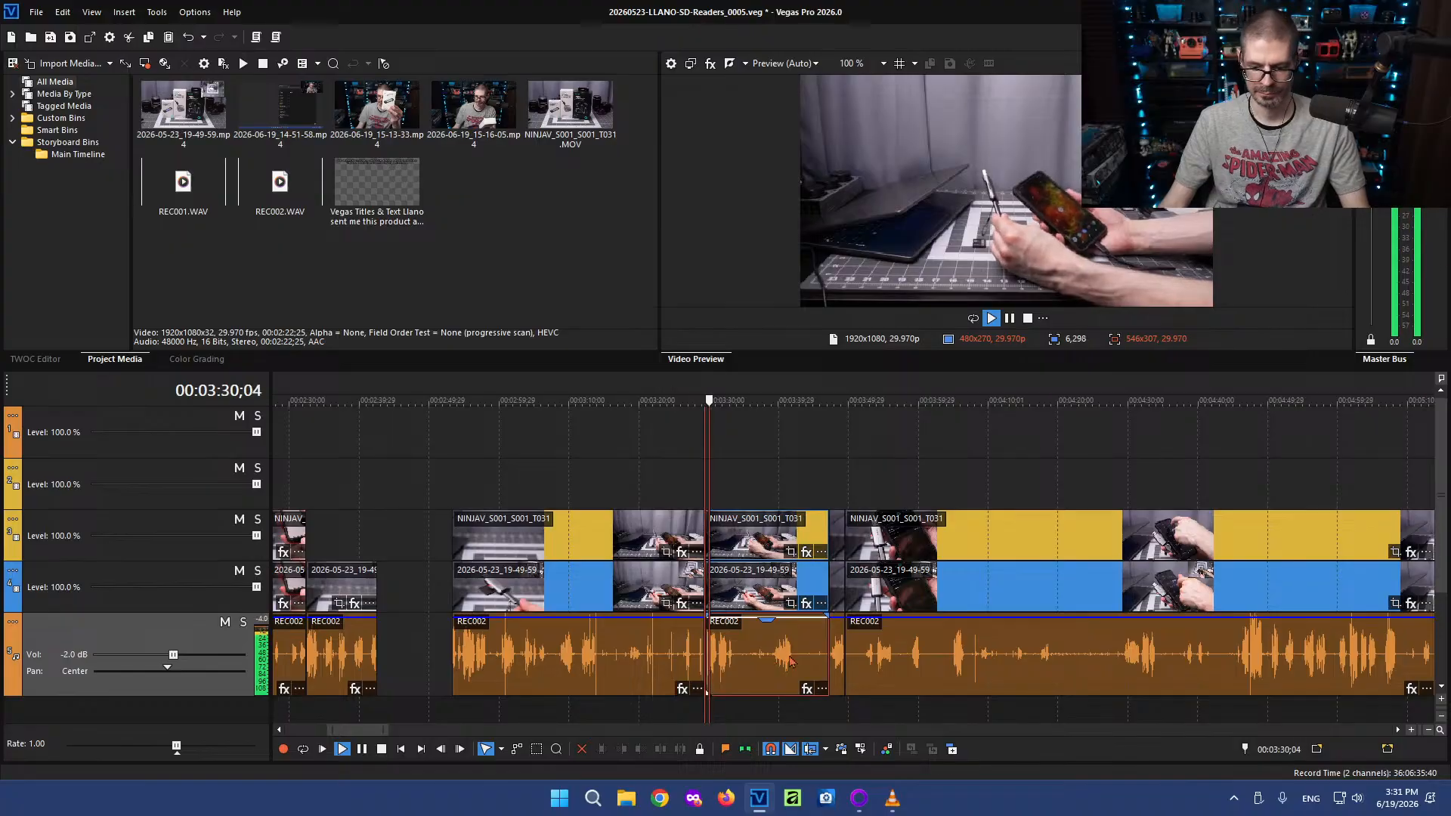
scroll(786, 650, "up", 5)
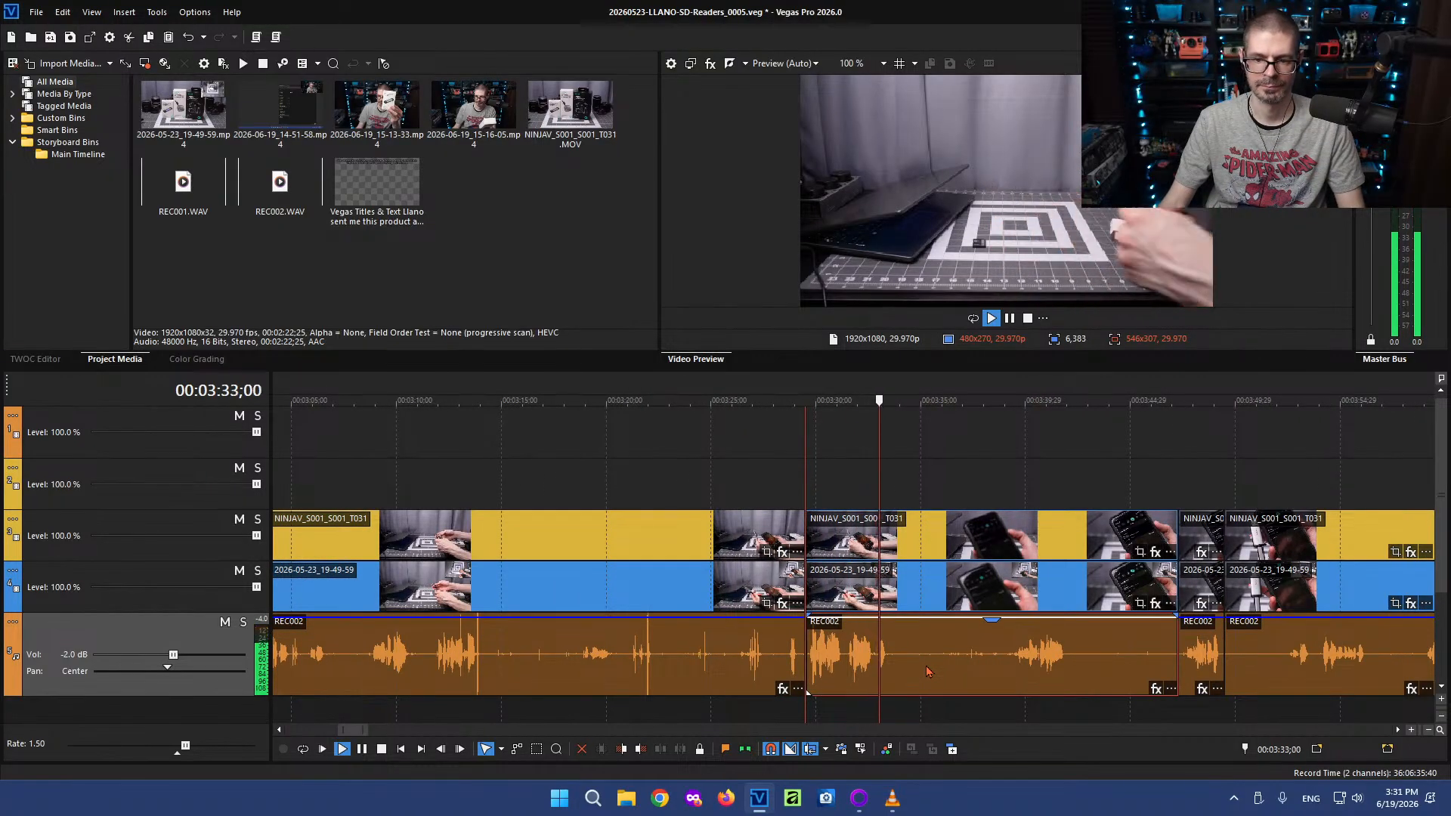
left_click(859, 650)
key("Delete")
Audition the first clip after the gap and extend its start by about 22 seconds to restore earlier footage
left_click(527, 654)
scroll(588, 656, "down", 2)
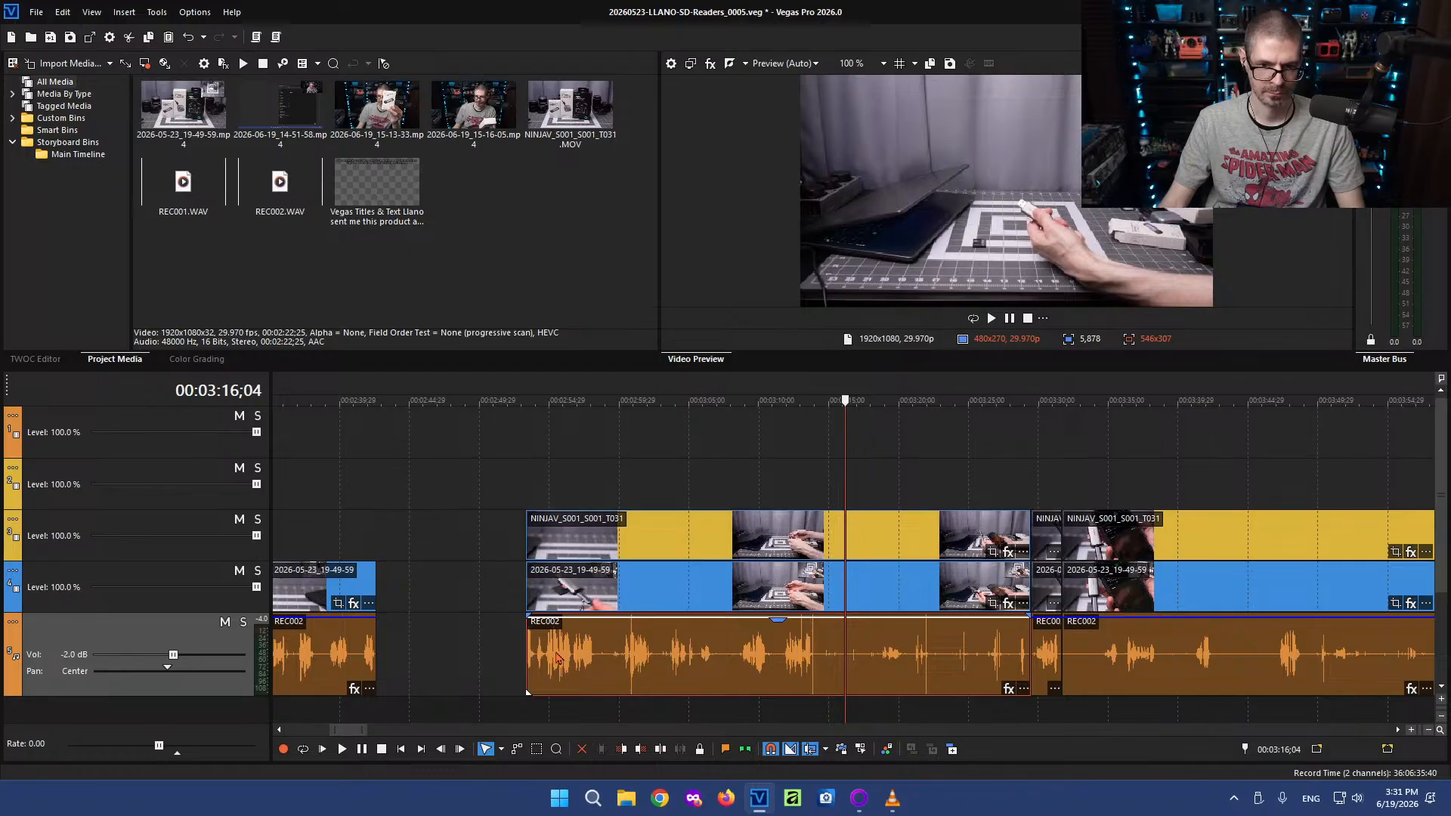
left_click(553, 651)
key("space")
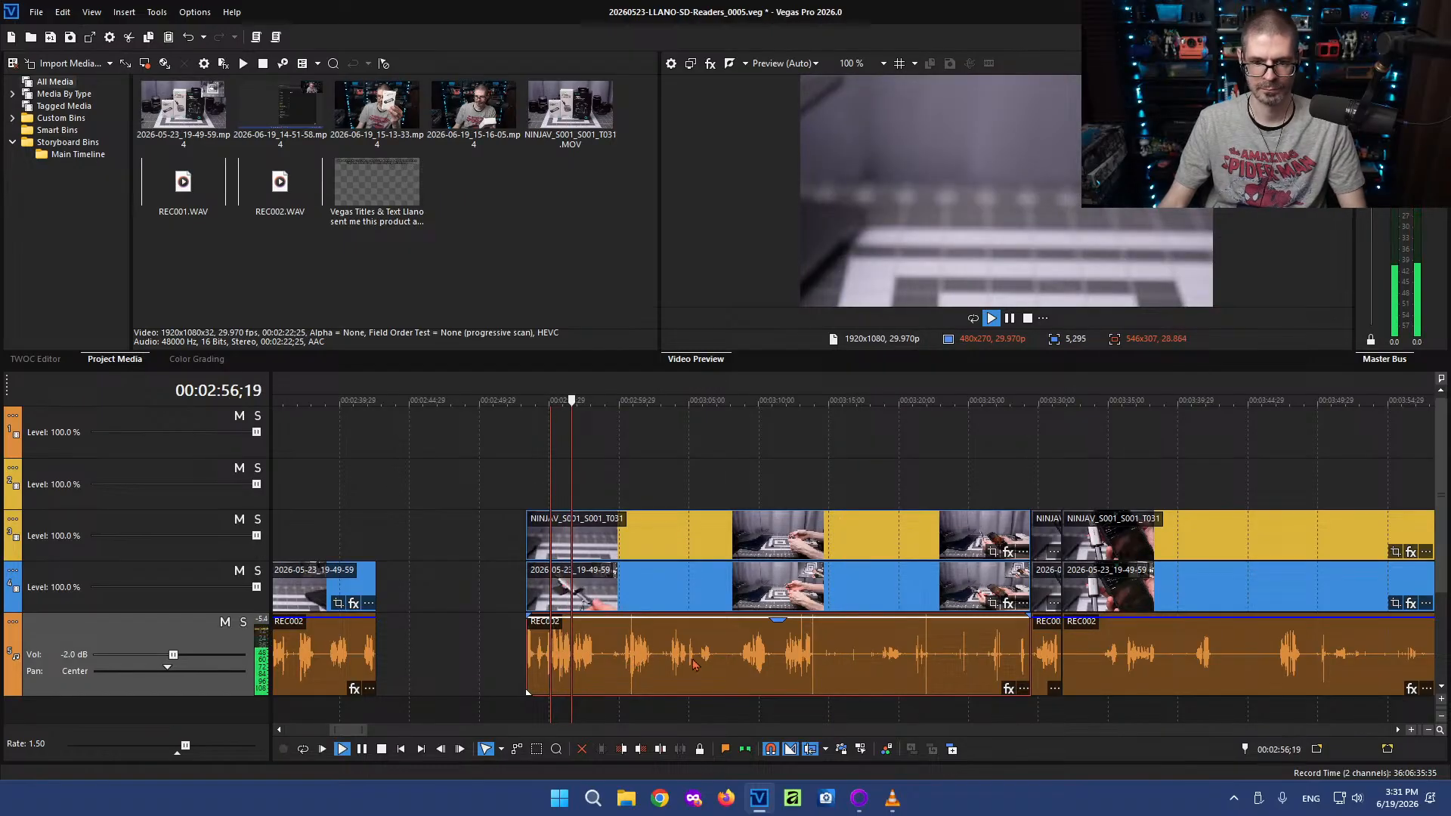
left_click(622, 658)
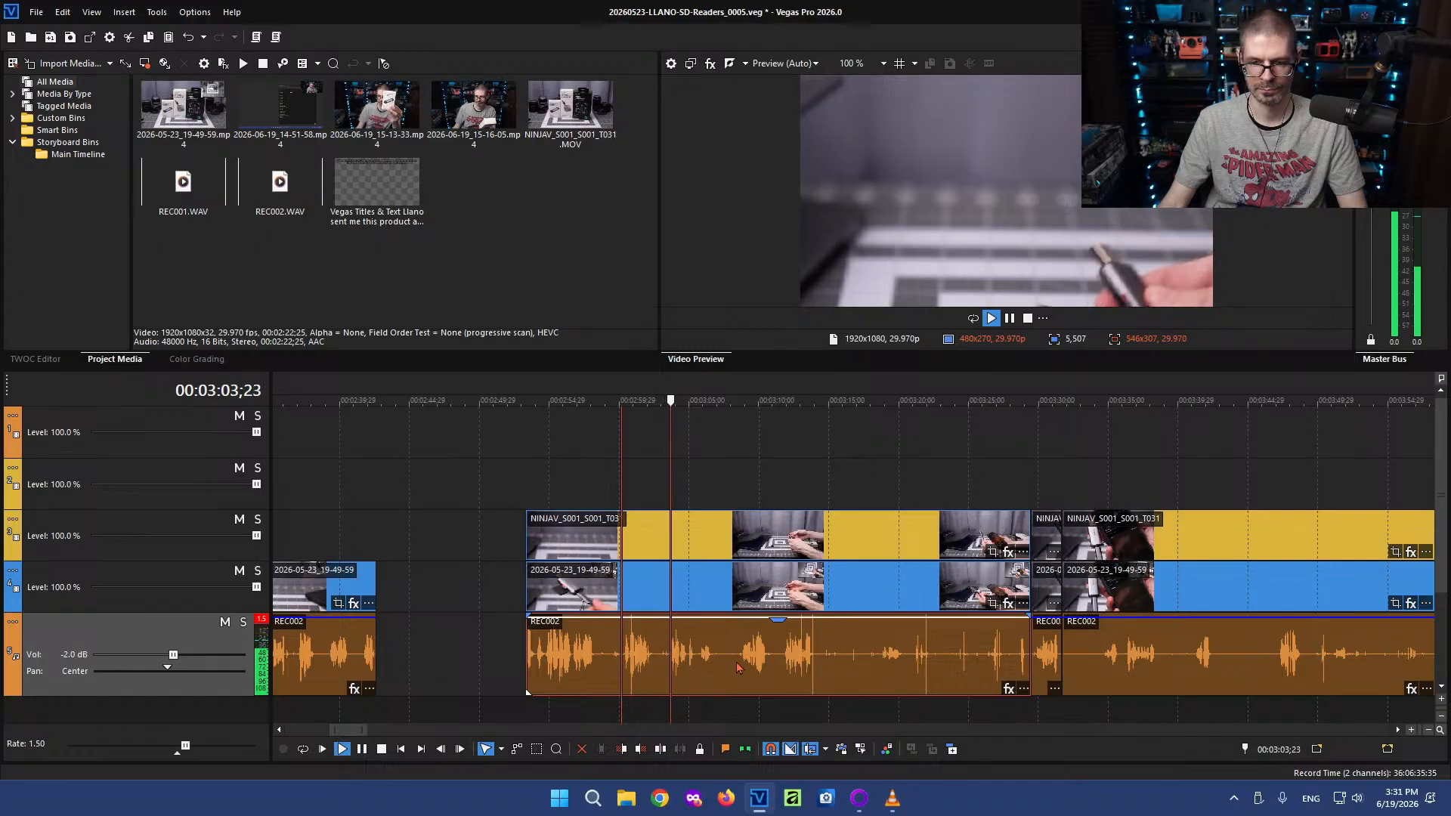
key("k")
left_click_drag(607, 677, 706, 665)
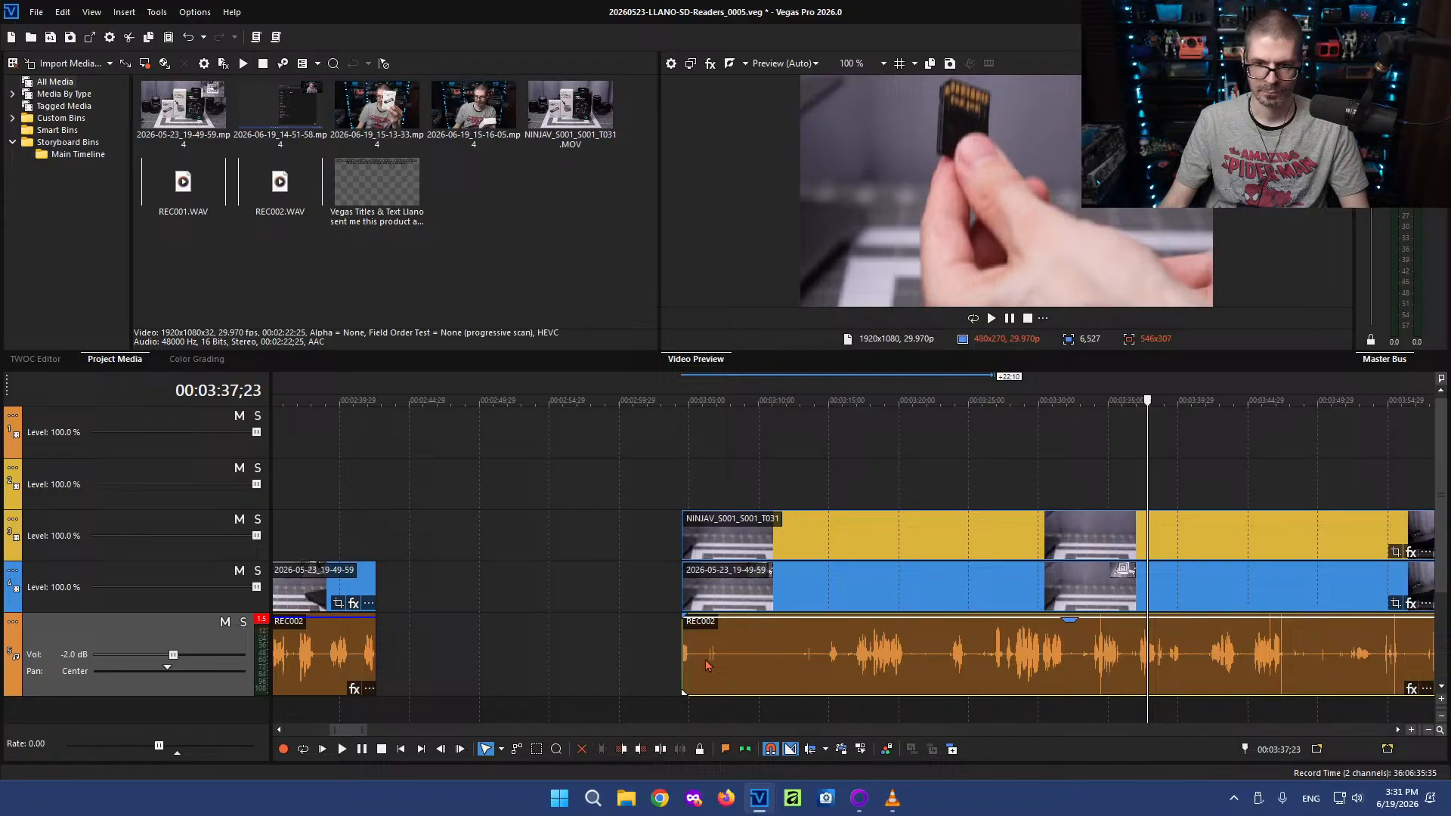
Listen to the restored footage around 00:03:18 and extend the clip's start by about 1:24 more
left_click(857, 653)
key("l")
scroll(993, 676, "up", 4)
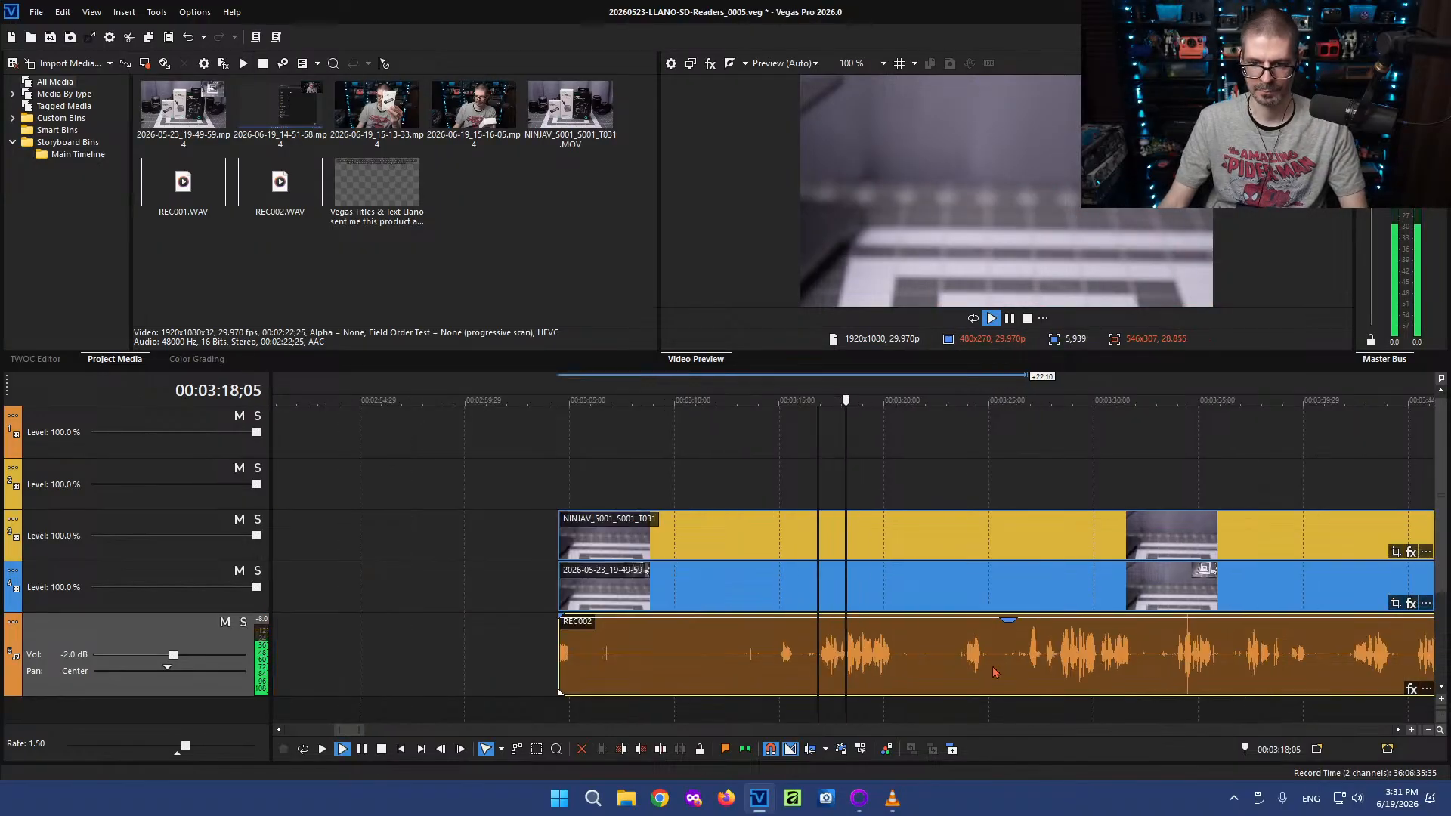
scroll(993, 676, "down", 3)
key("k")
scroll(760, 665, "down", 3)
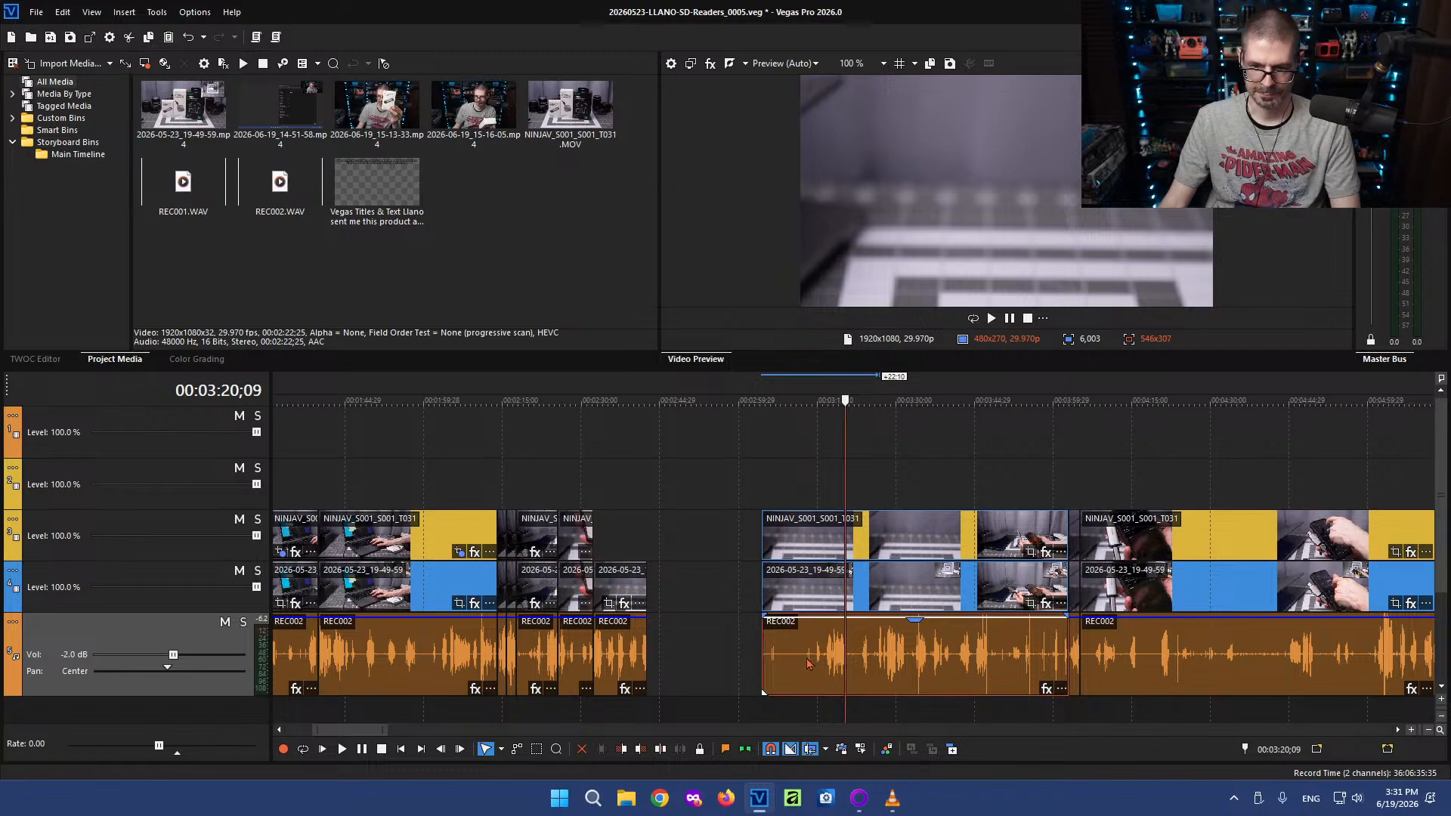
mouse_move(807, 664)
left_mouse_down()
mouse_move(1247, 658)
mouse_move(791, 659)
left_mouse_up()
Sample the extended clip at several points from about 00:03:40 to 00:04:34 for usable takes
left_click(948, 656)
key("l")
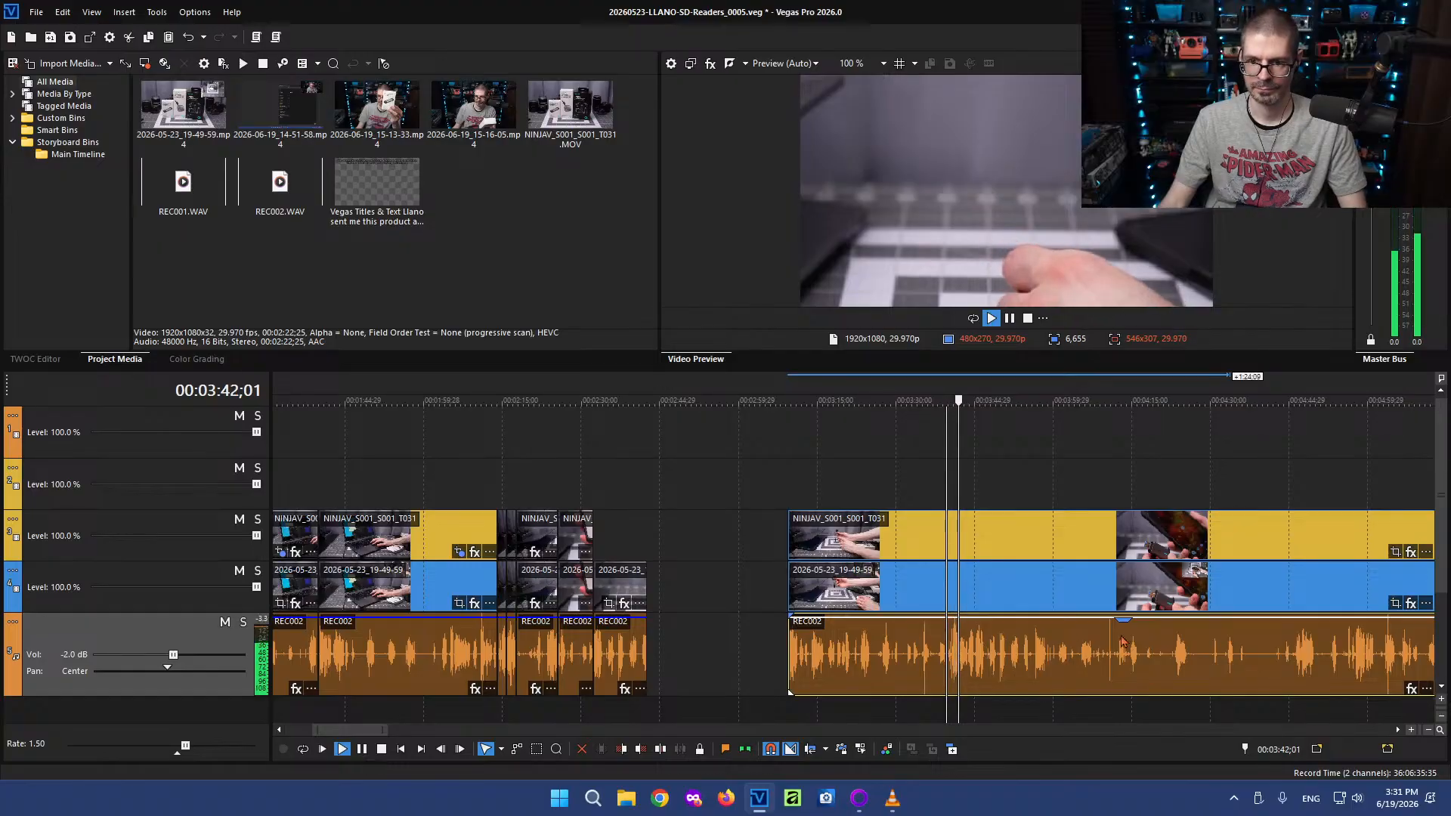
key("k")
left_click(1037, 652)
key("l")
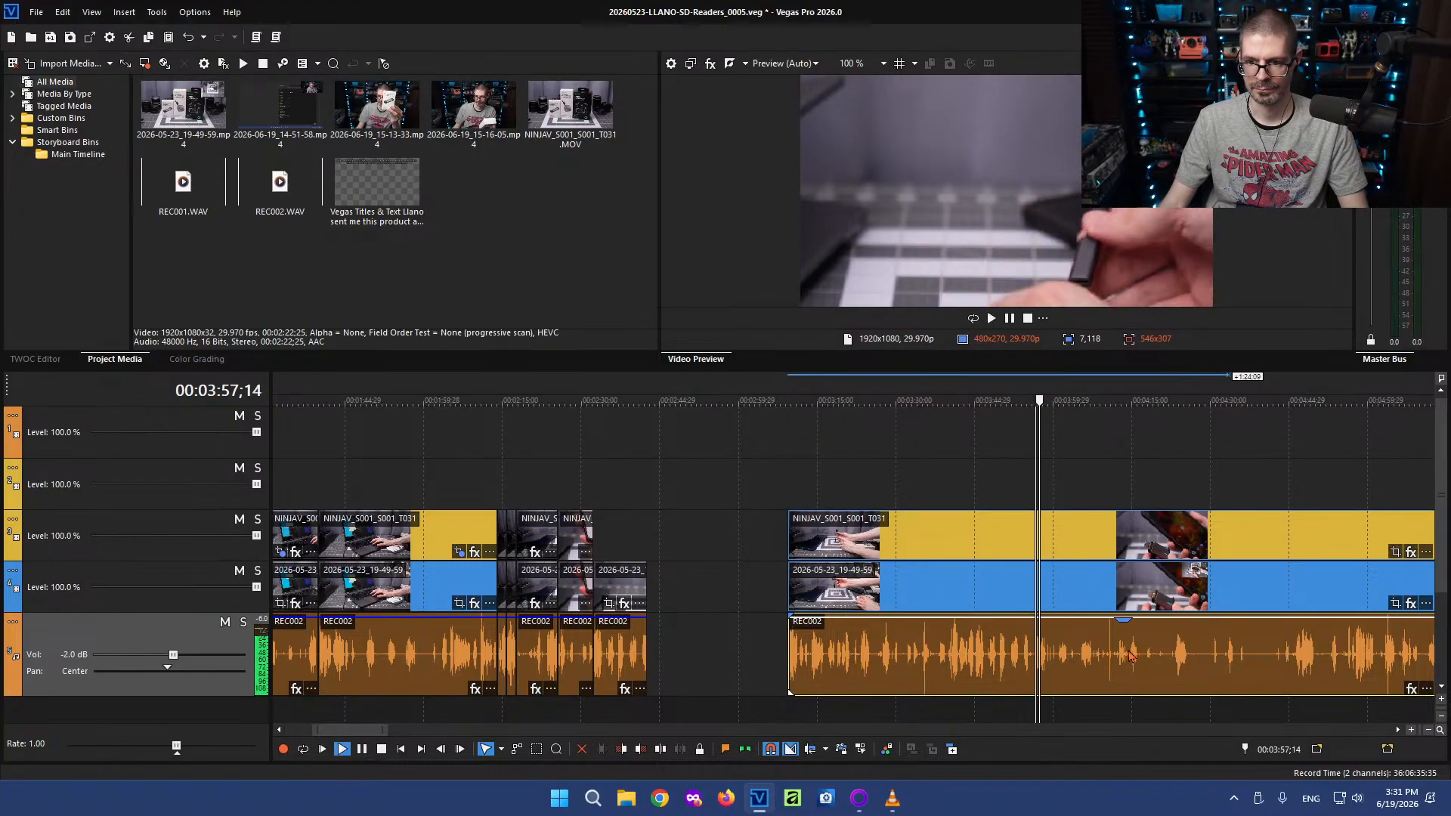
left_click(1131, 659)
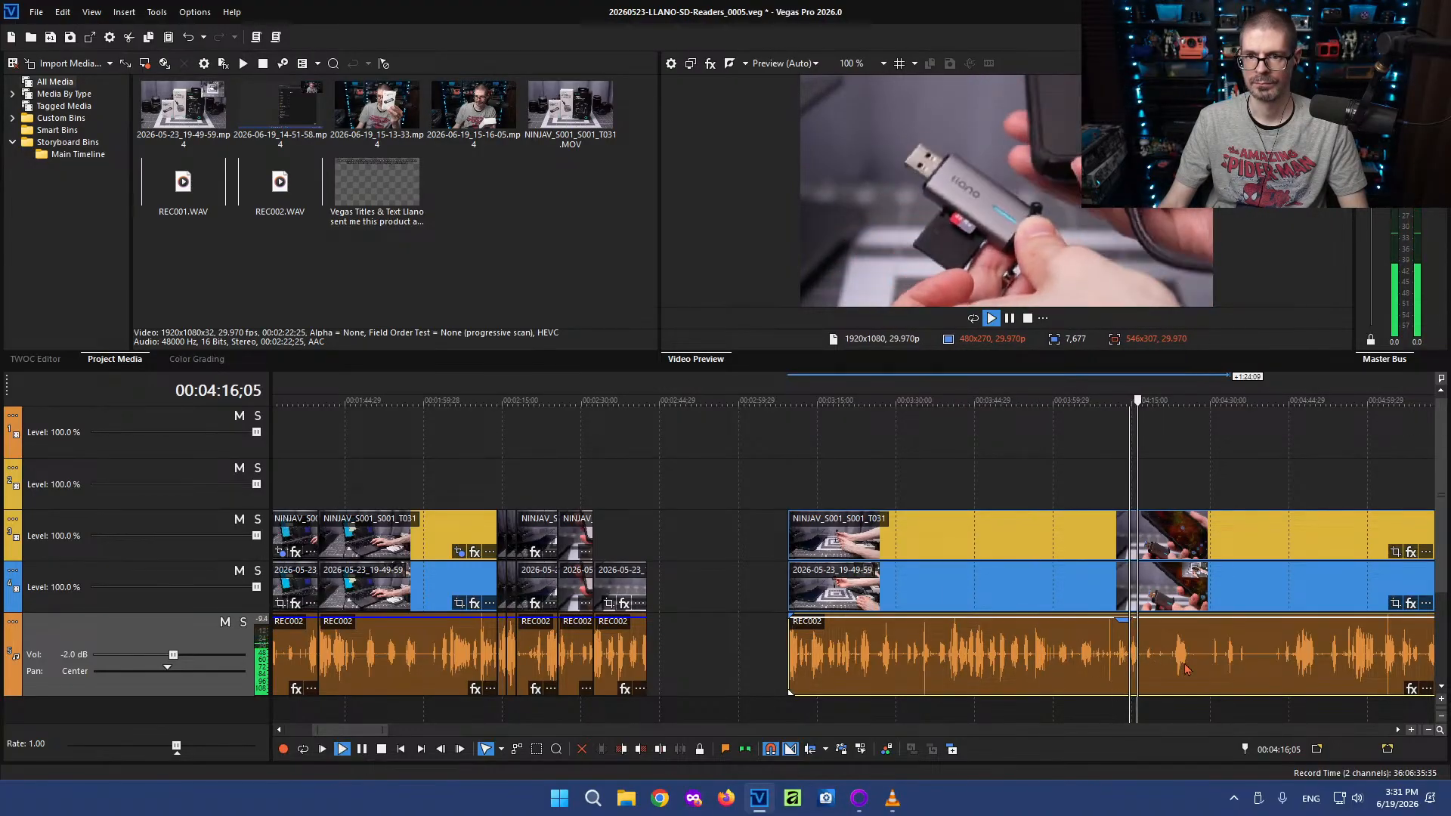
key("k")
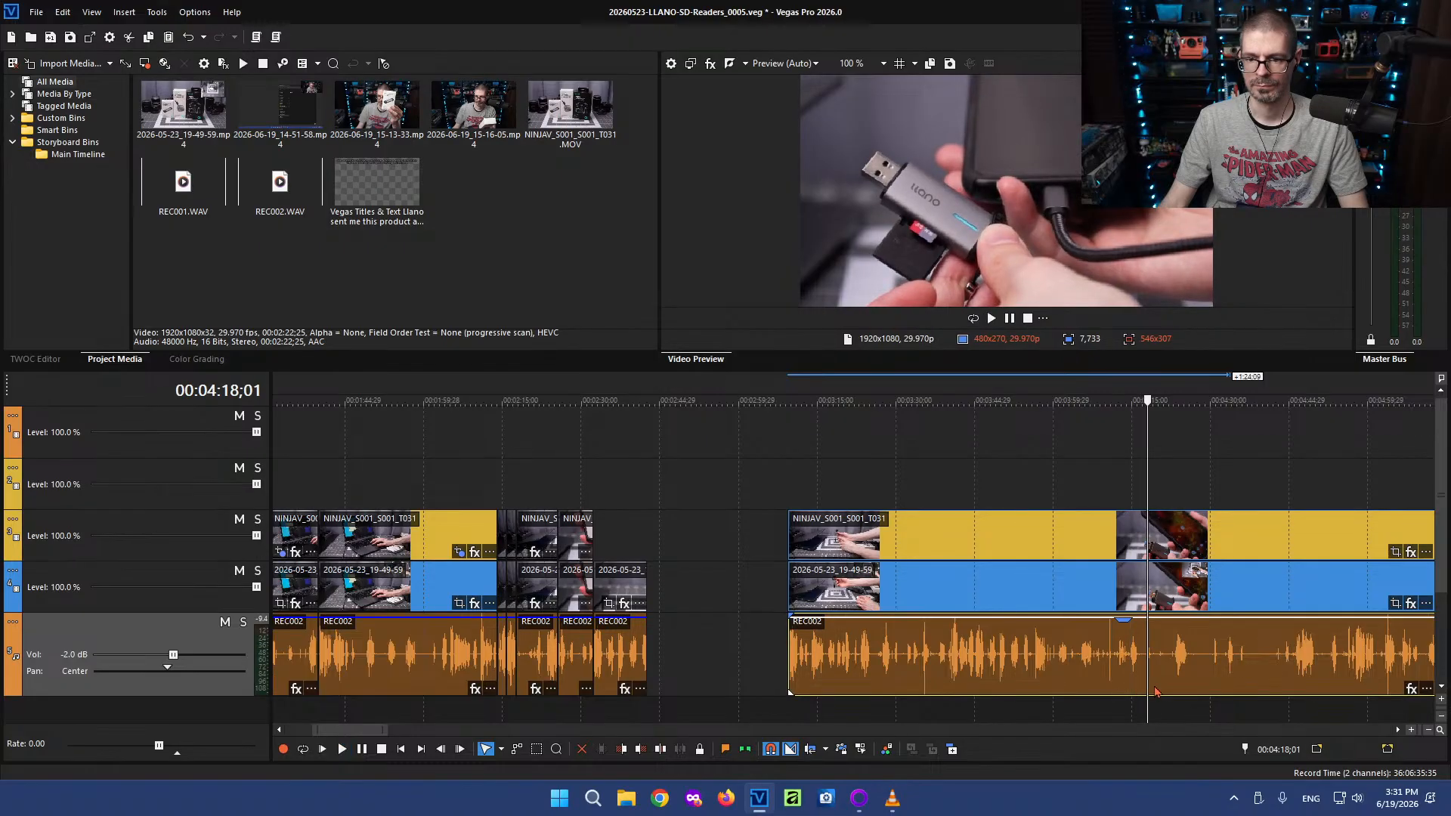
left_click(1173, 662)
key("space")
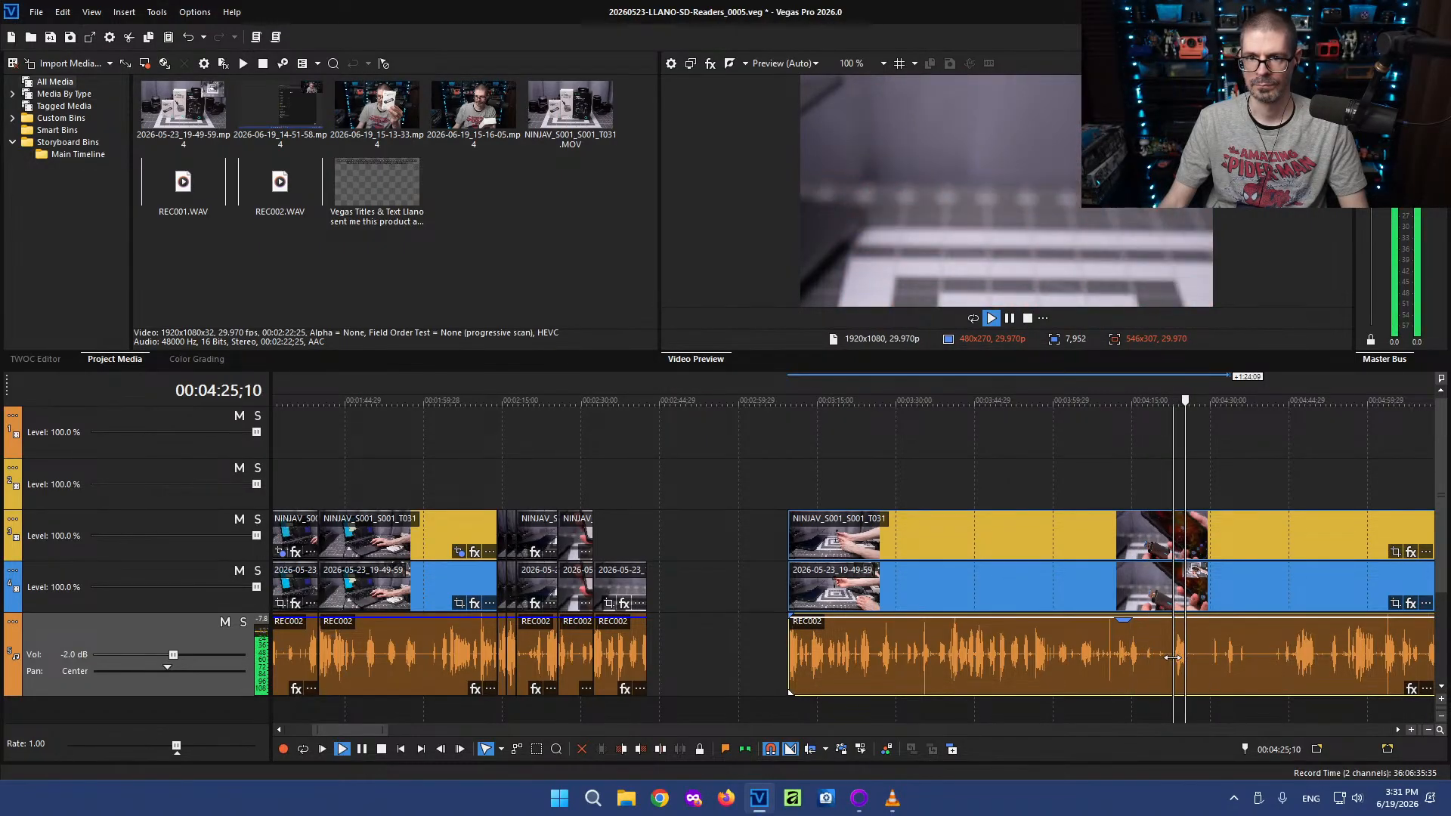
scroll(1203, 669, "up", 5)
key("space")
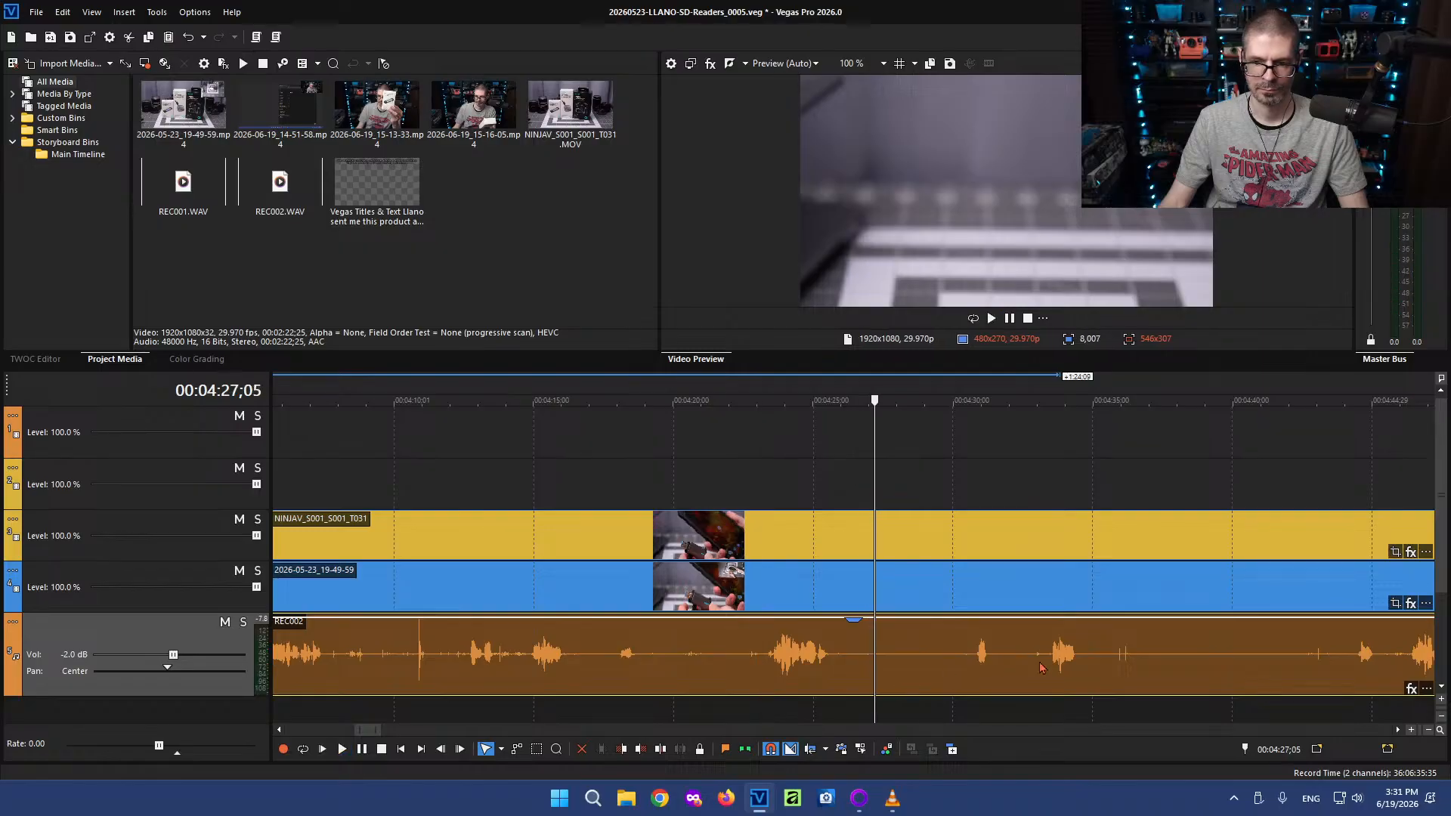
left_click(1056, 660)
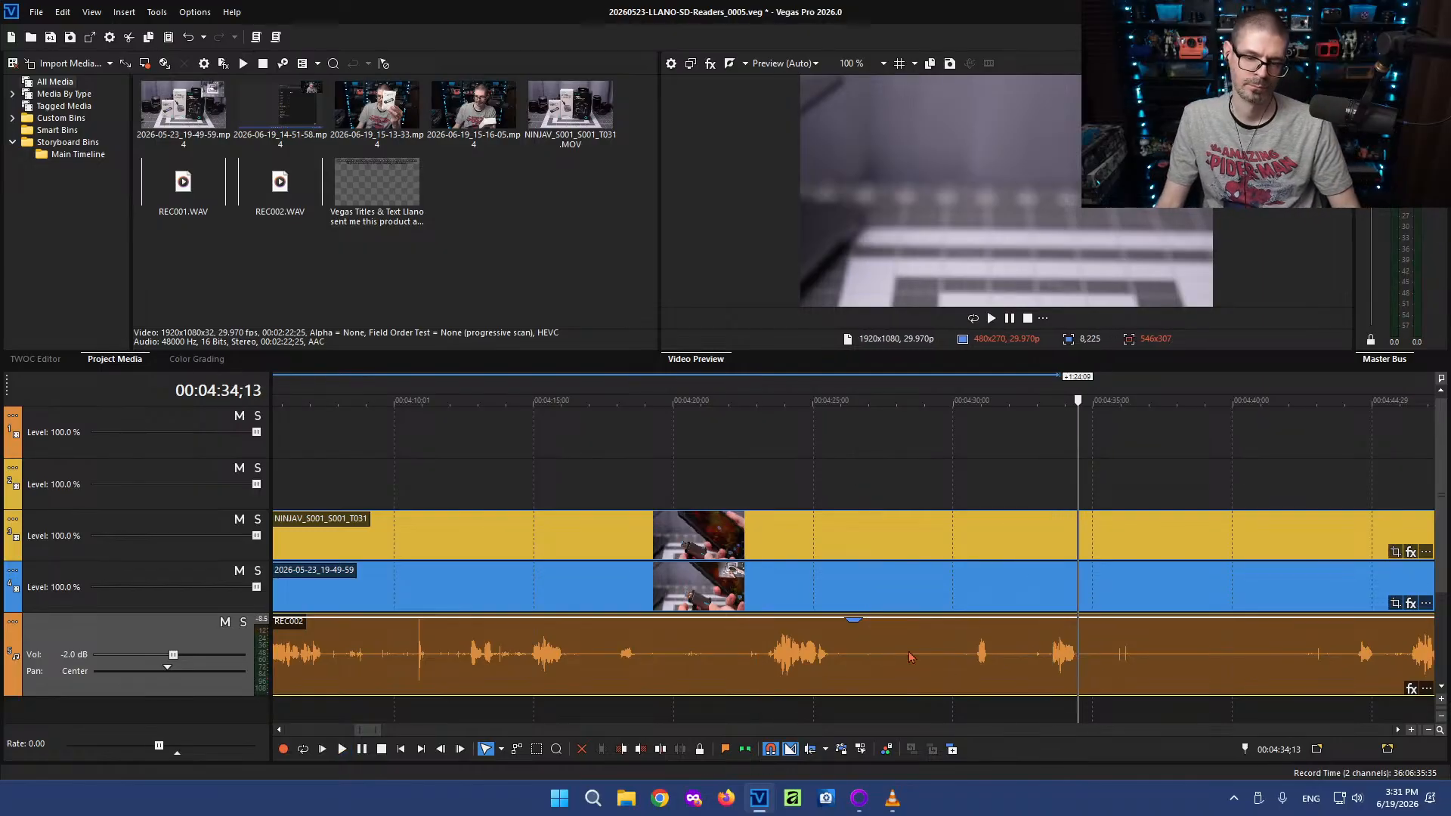
Delete the entire extended clip in front of the isolated short phrase clip
scroll(993, 591, "down", 5)
scroll(993, 592, "down", 3)
left_click(730, 551)
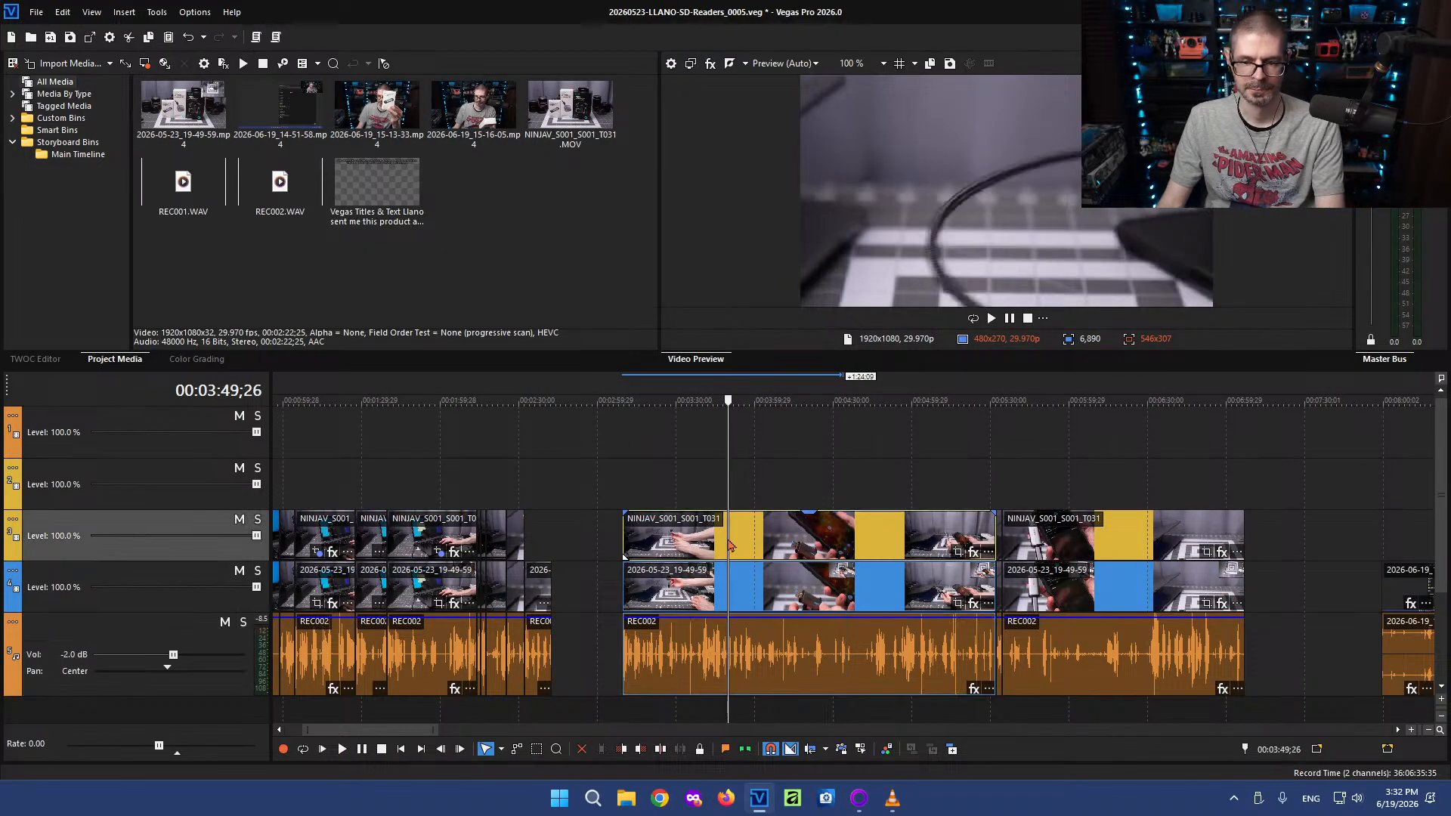
key("Delete")
Move the isolated short phrase clip directly after the cable clip and preview the join
left_click(848, 545)
scroll(928, 550, "up", 4)
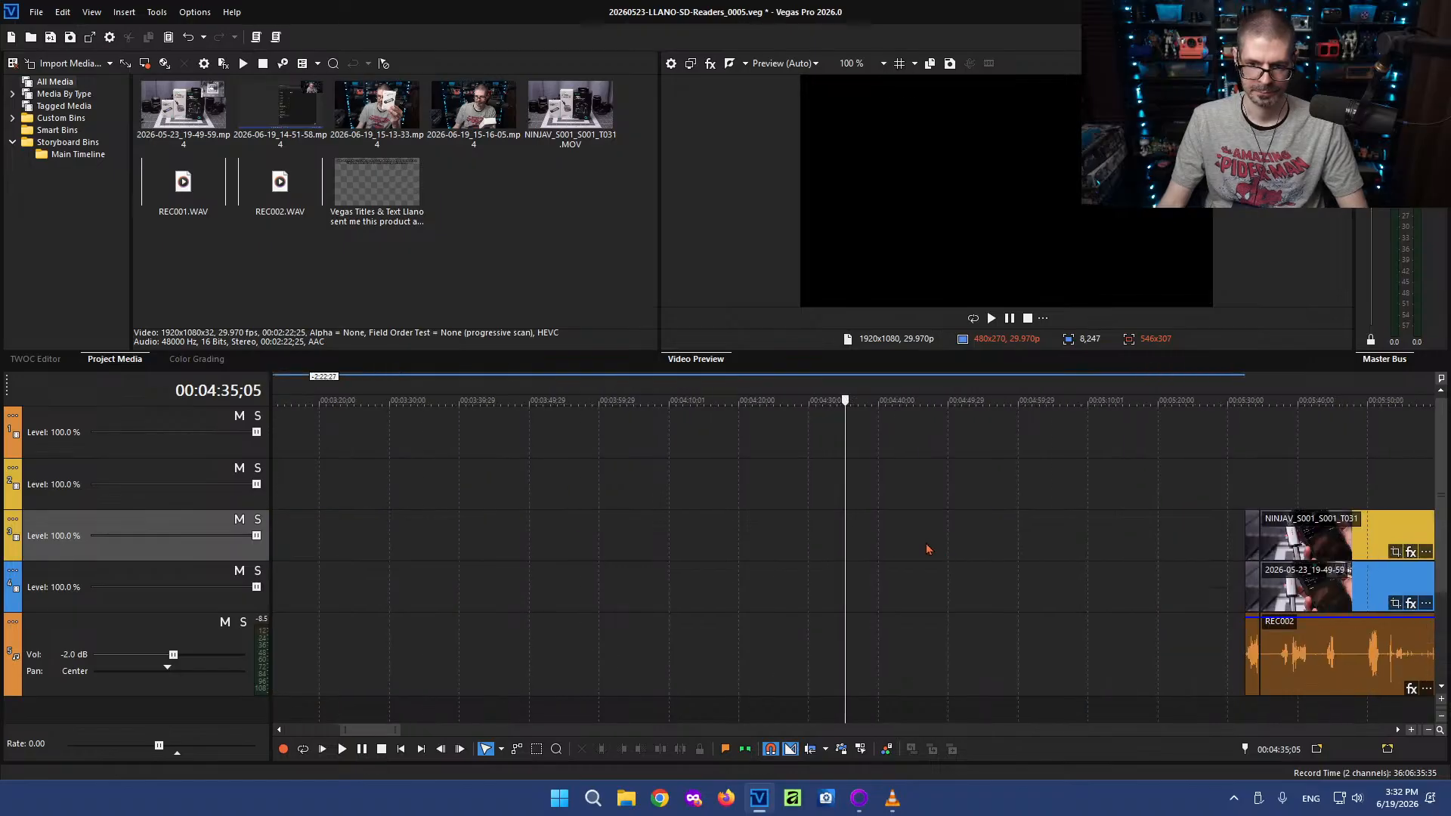
left_click_drag(1251, 544, 724, 554)
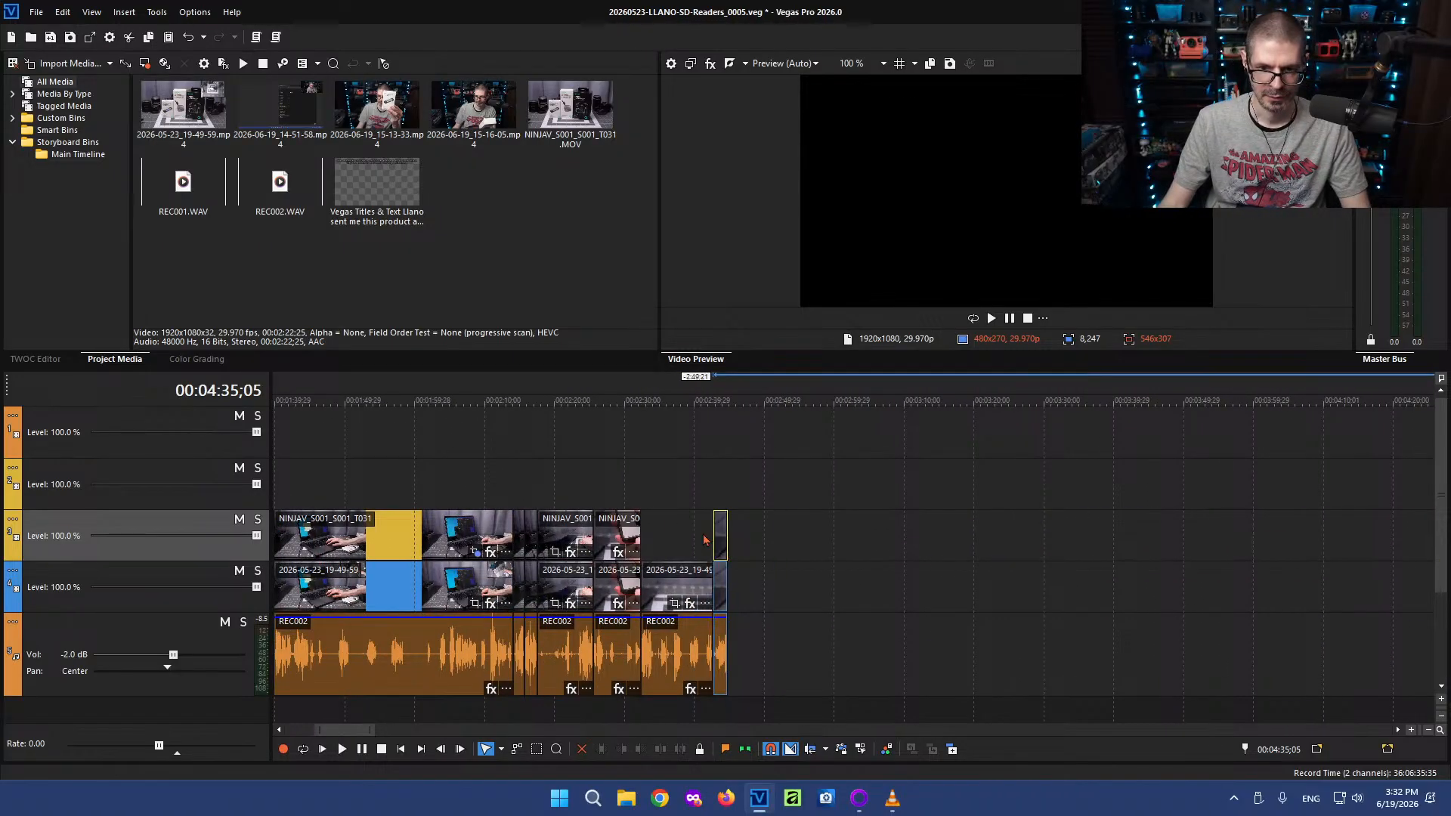
key("l")
key("l")
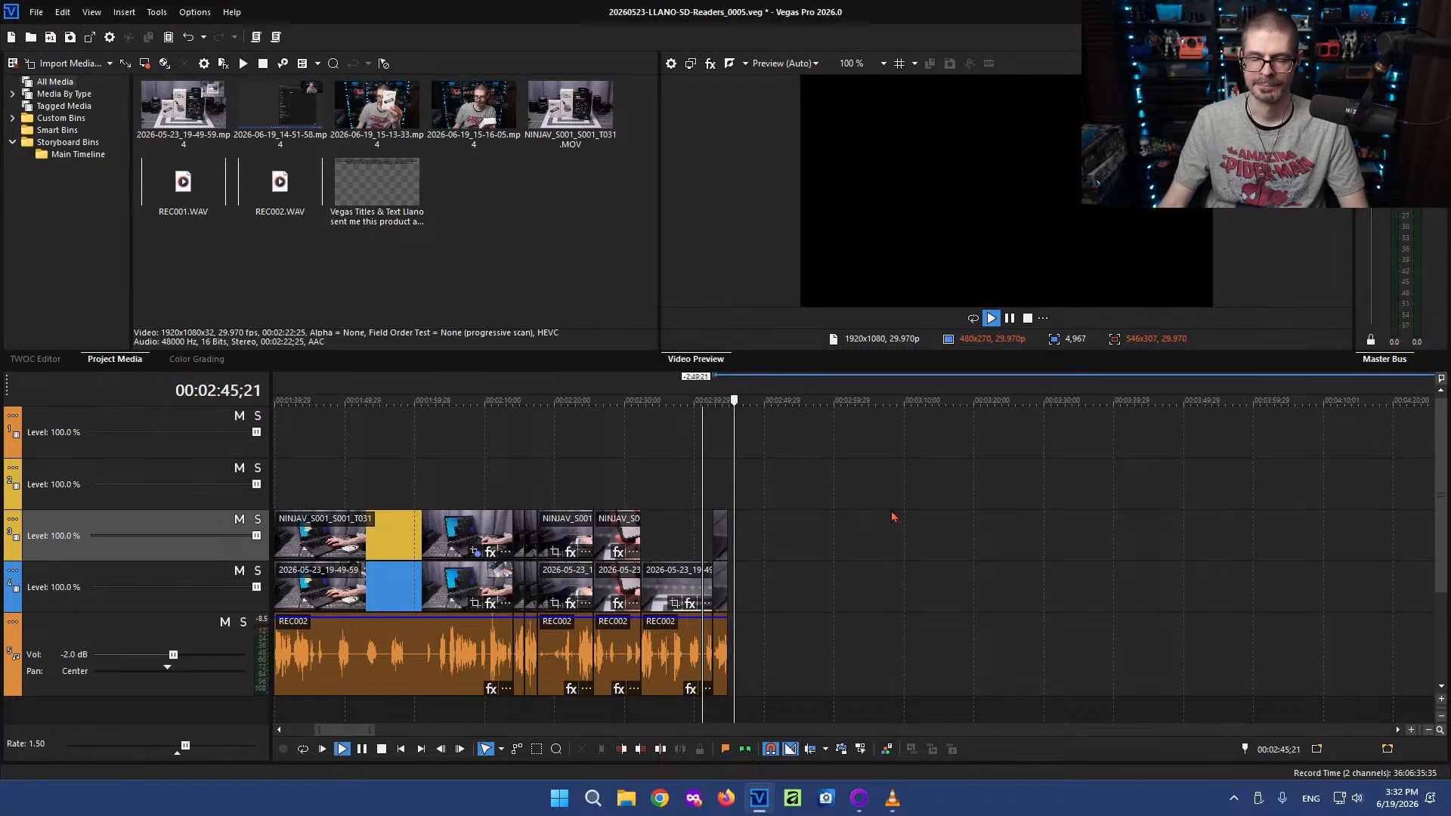
key("k")
Move the remaining phone and card reader clip back to shortly after the edited sequence, at about 00:02:50
scroll(907, 587, "down", 3)
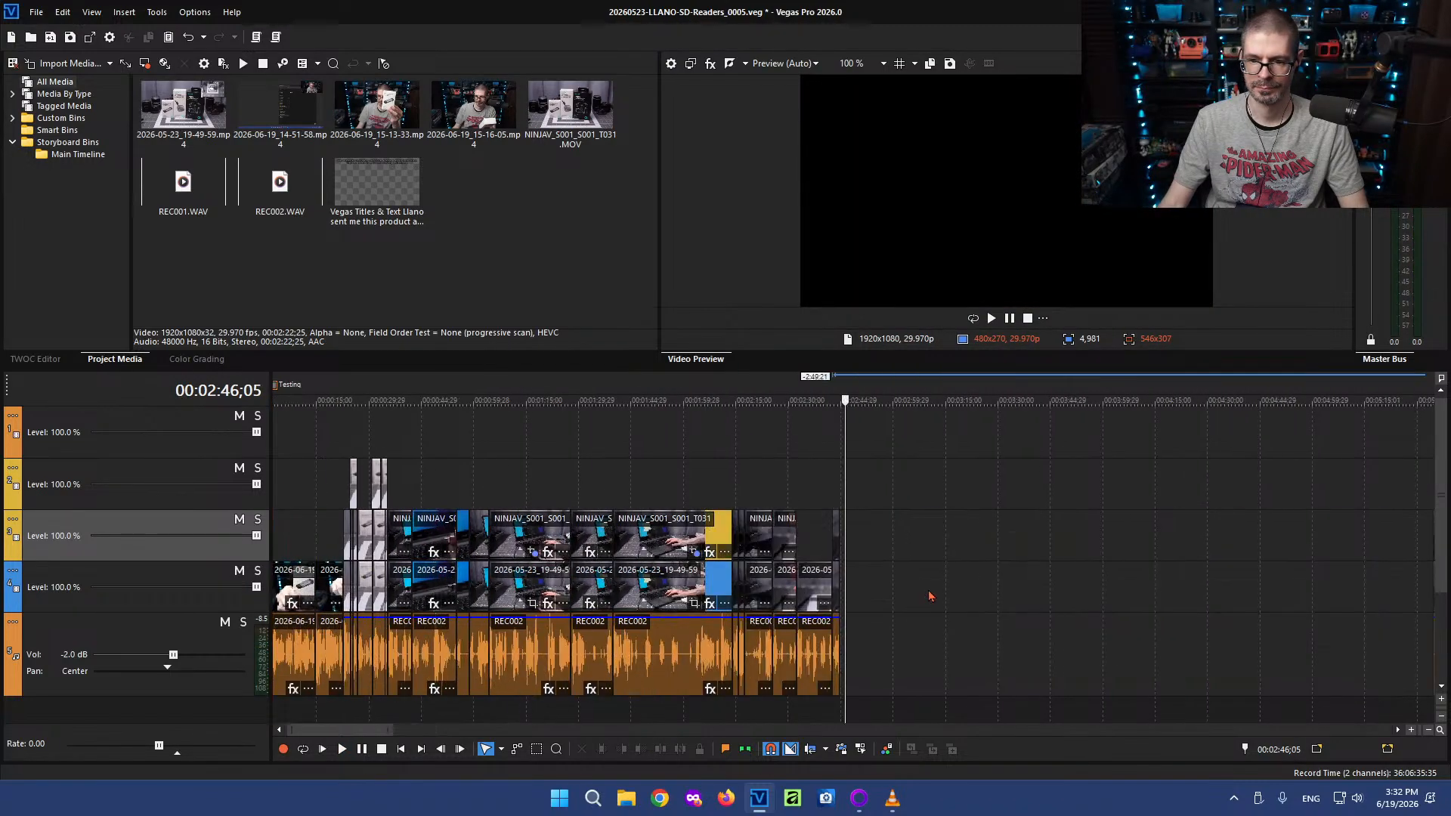
scroll(1262, 563, "down", 3)
left_click_drag(951, 547, 665, 548)
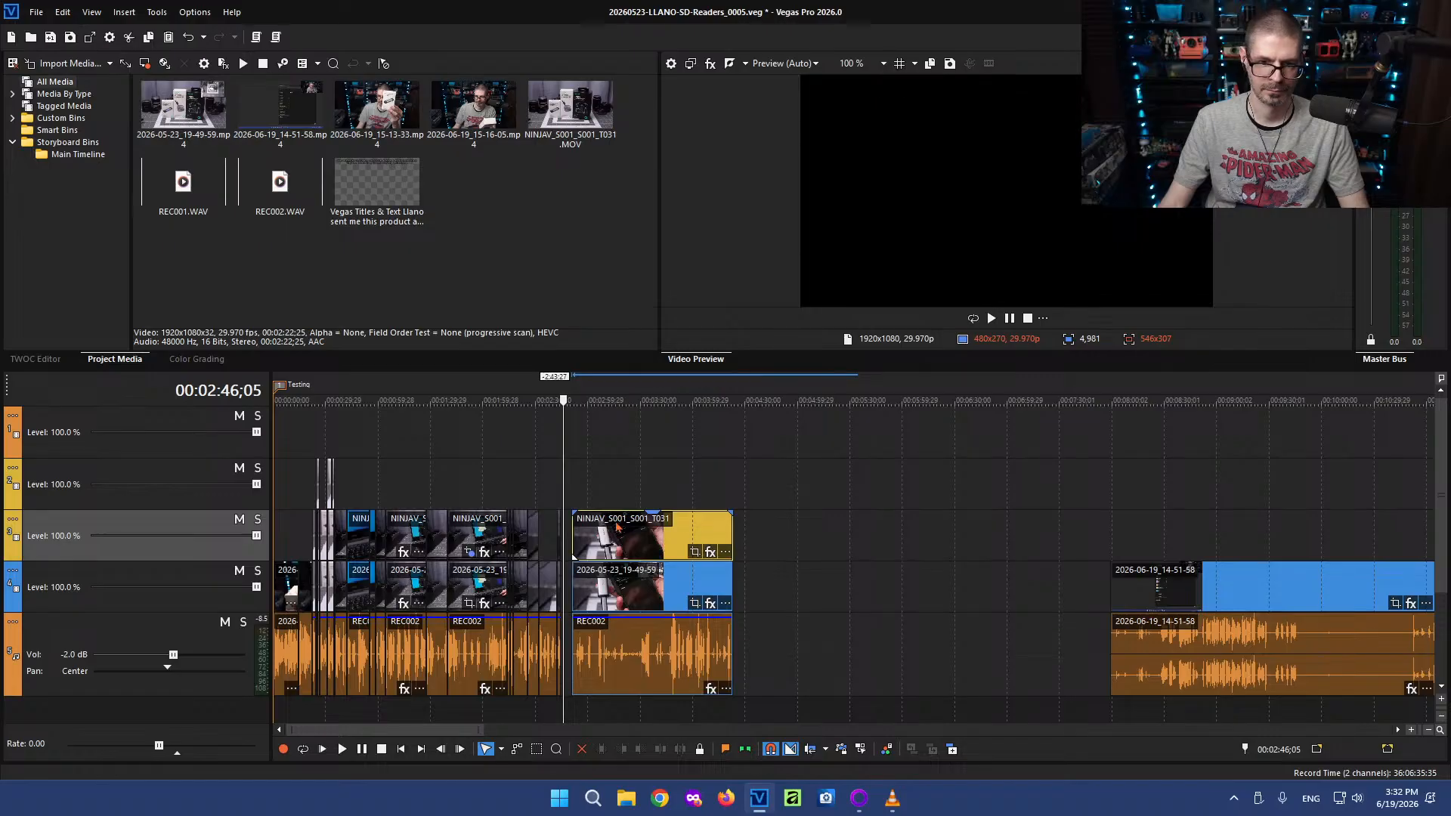
Sample the remaining phone and card reader clip at several points from about 00:02:53 to 00:03:32 for usable takes
left_click(592, 486)
scroll(894, 521, "up", 5)
left_click(984, 546)
key("space")
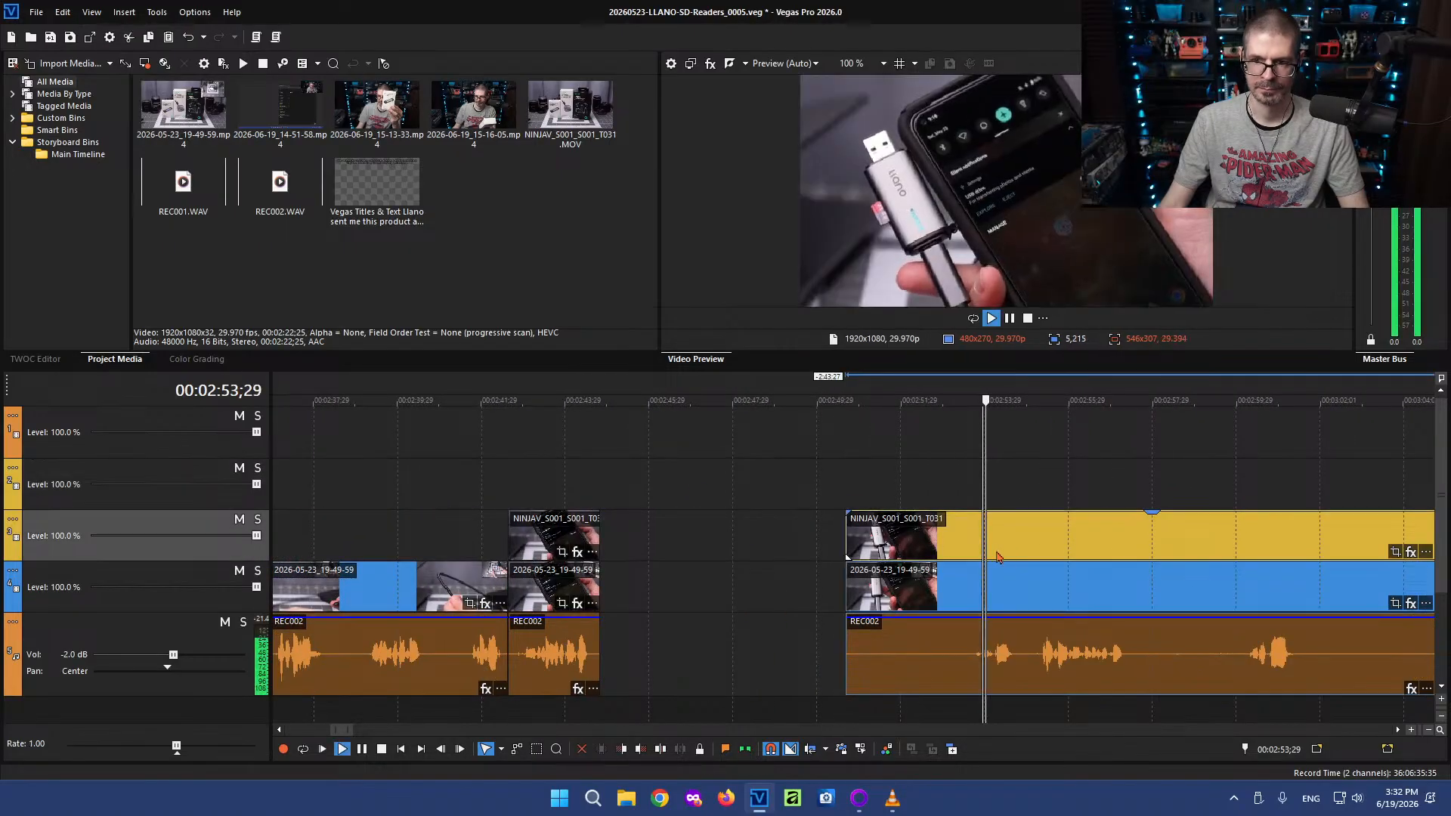
scroll(1067, 582, "down", 5)
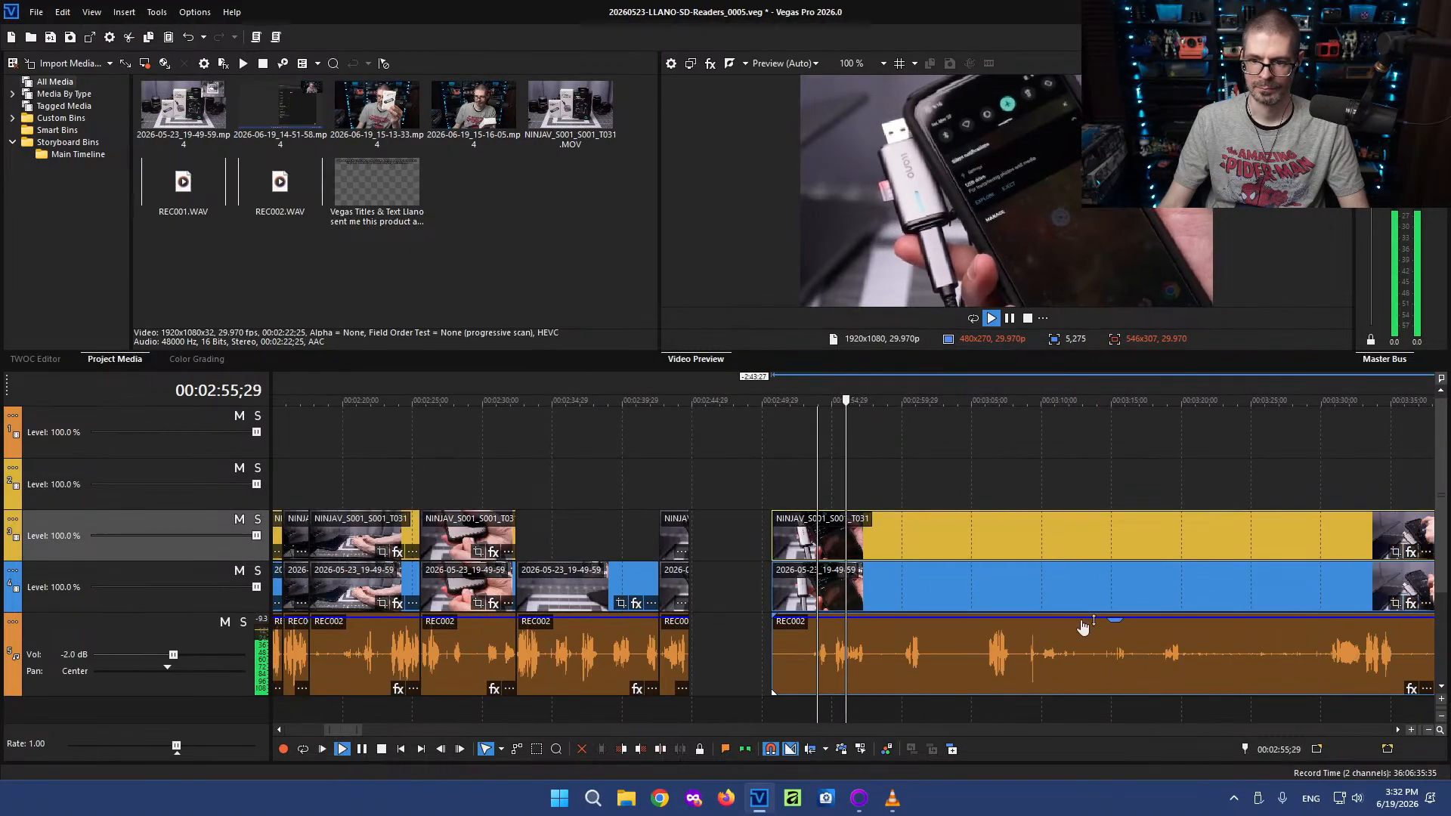
left_click(992, 595)
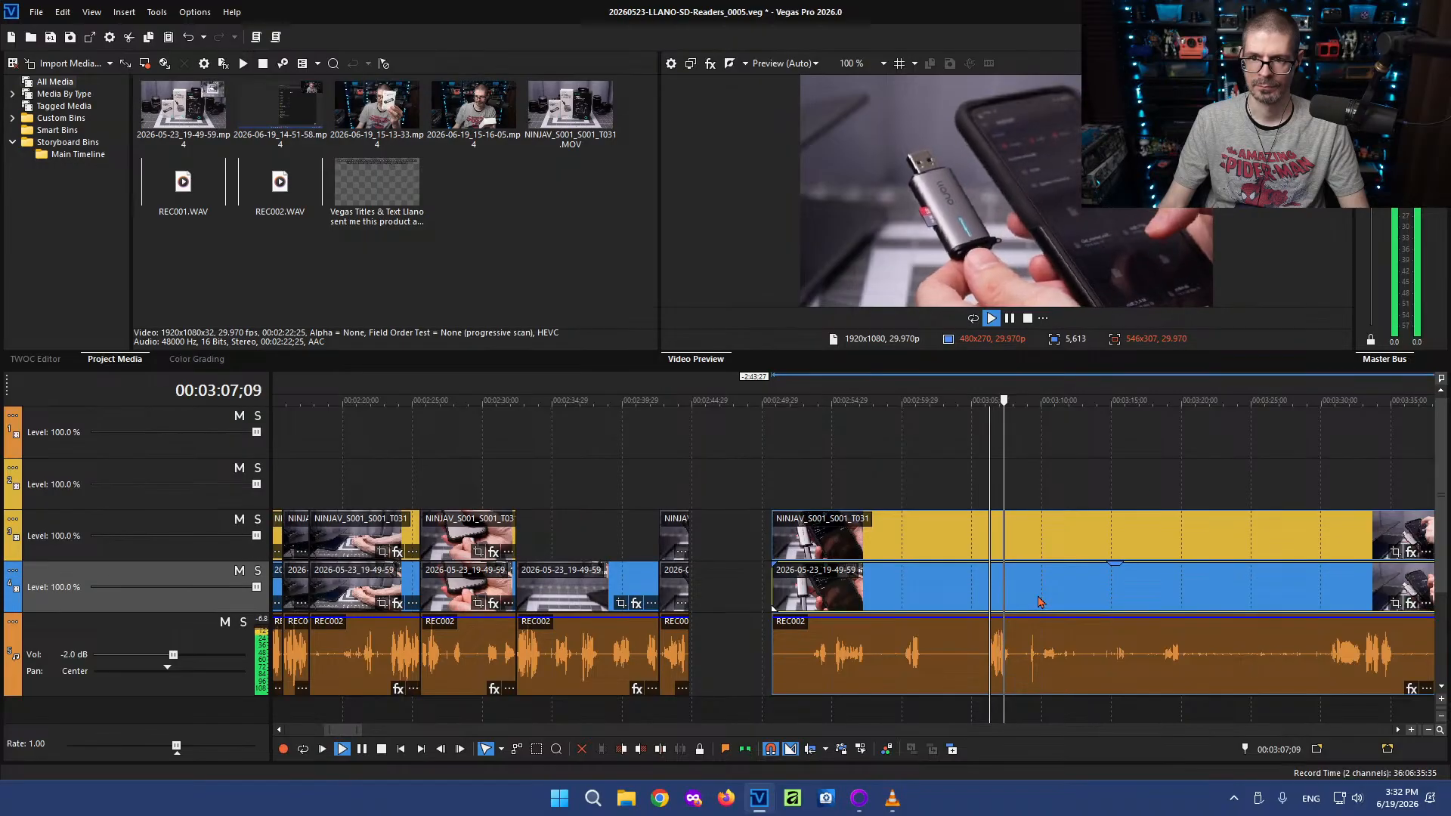
scroll(1058, 590, "down", 3)
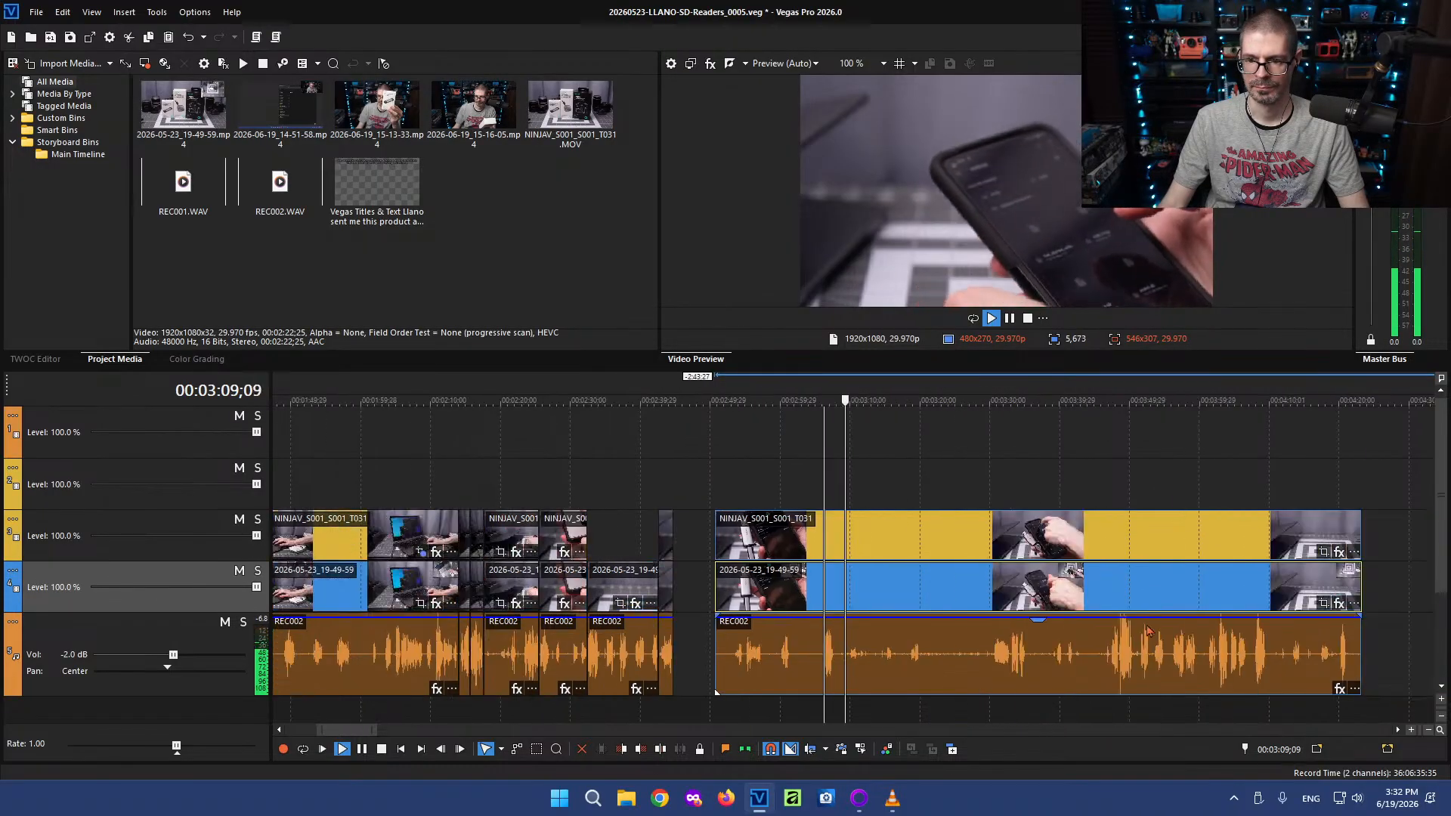
key("space")
left_click(992, 602)
key("space")
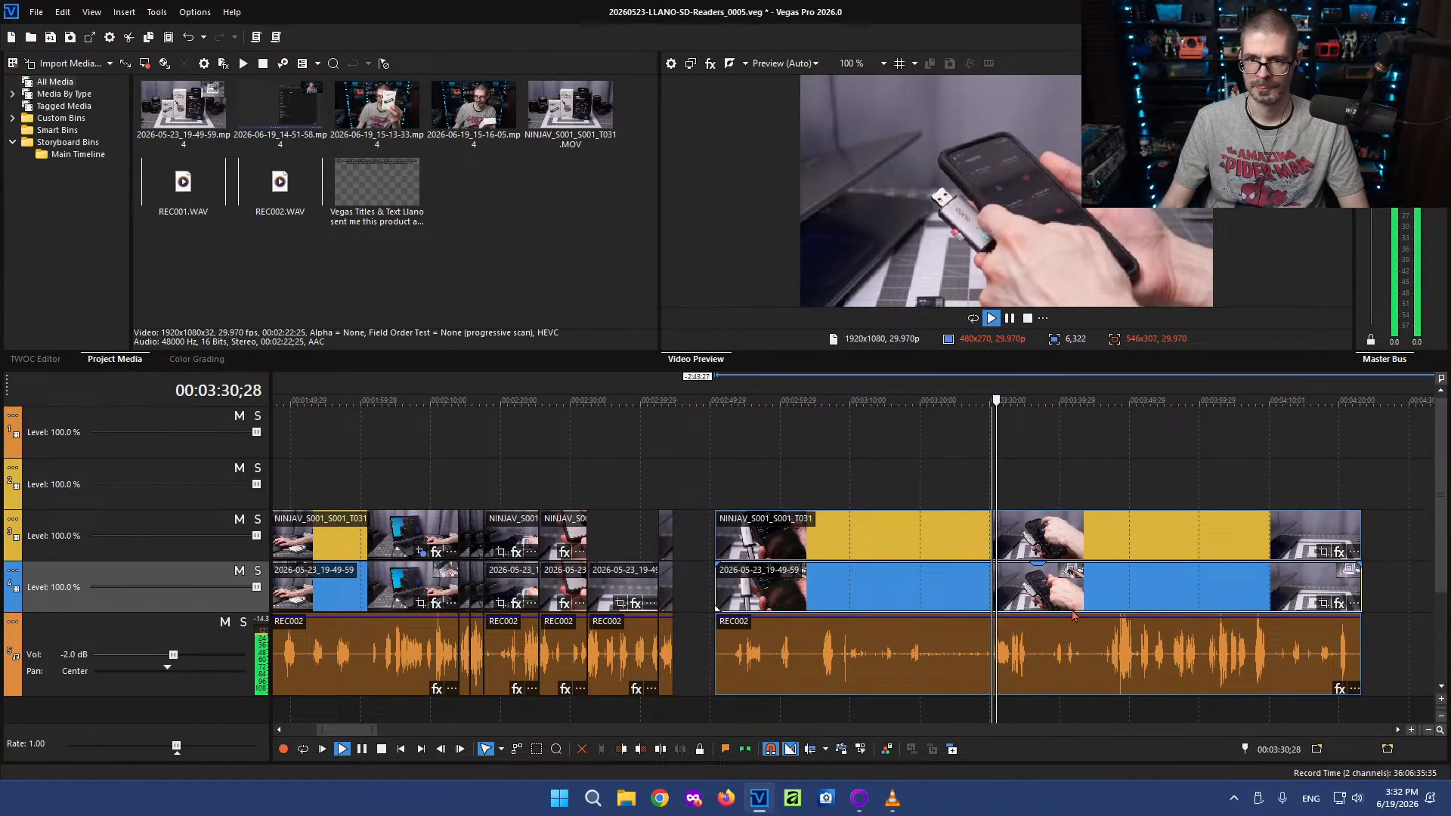
key("space")
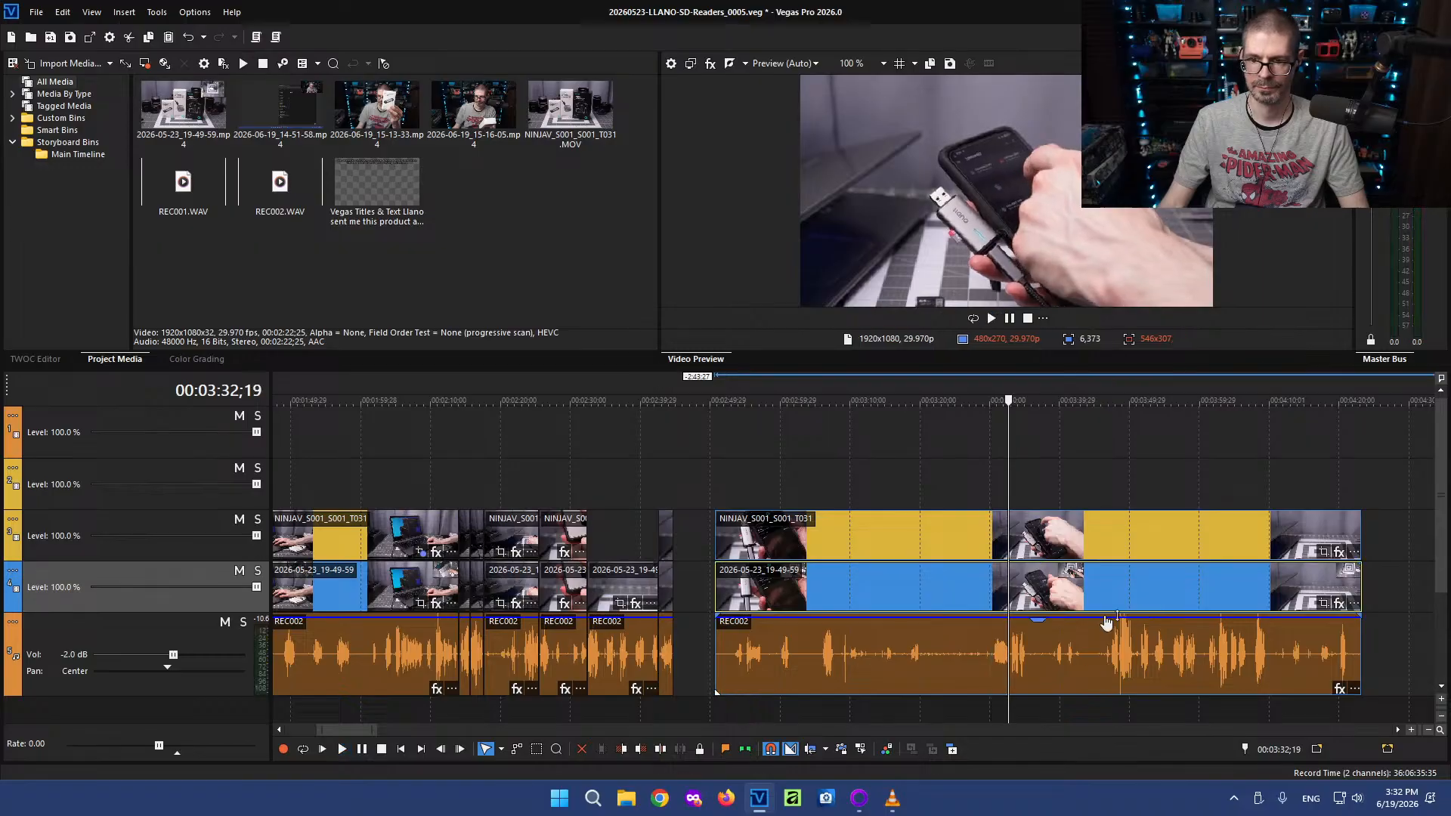
Audition the clip from about 00:03:47 and split it across all tracks at 00:03:53;08, just before the next spoken phrase
left_click(1109, 643)
key("space")
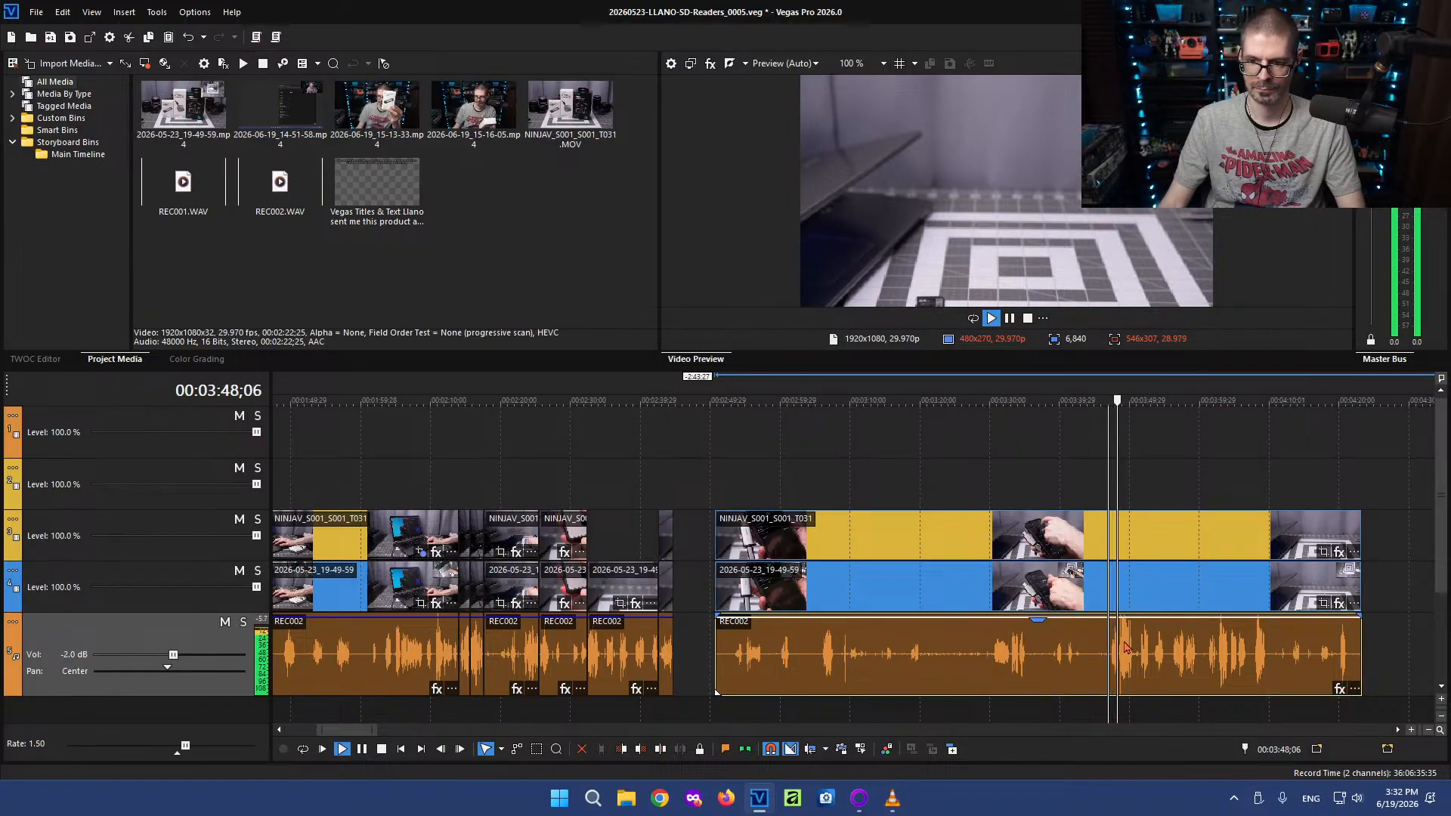
scroll(1125, 647, "up", 4)
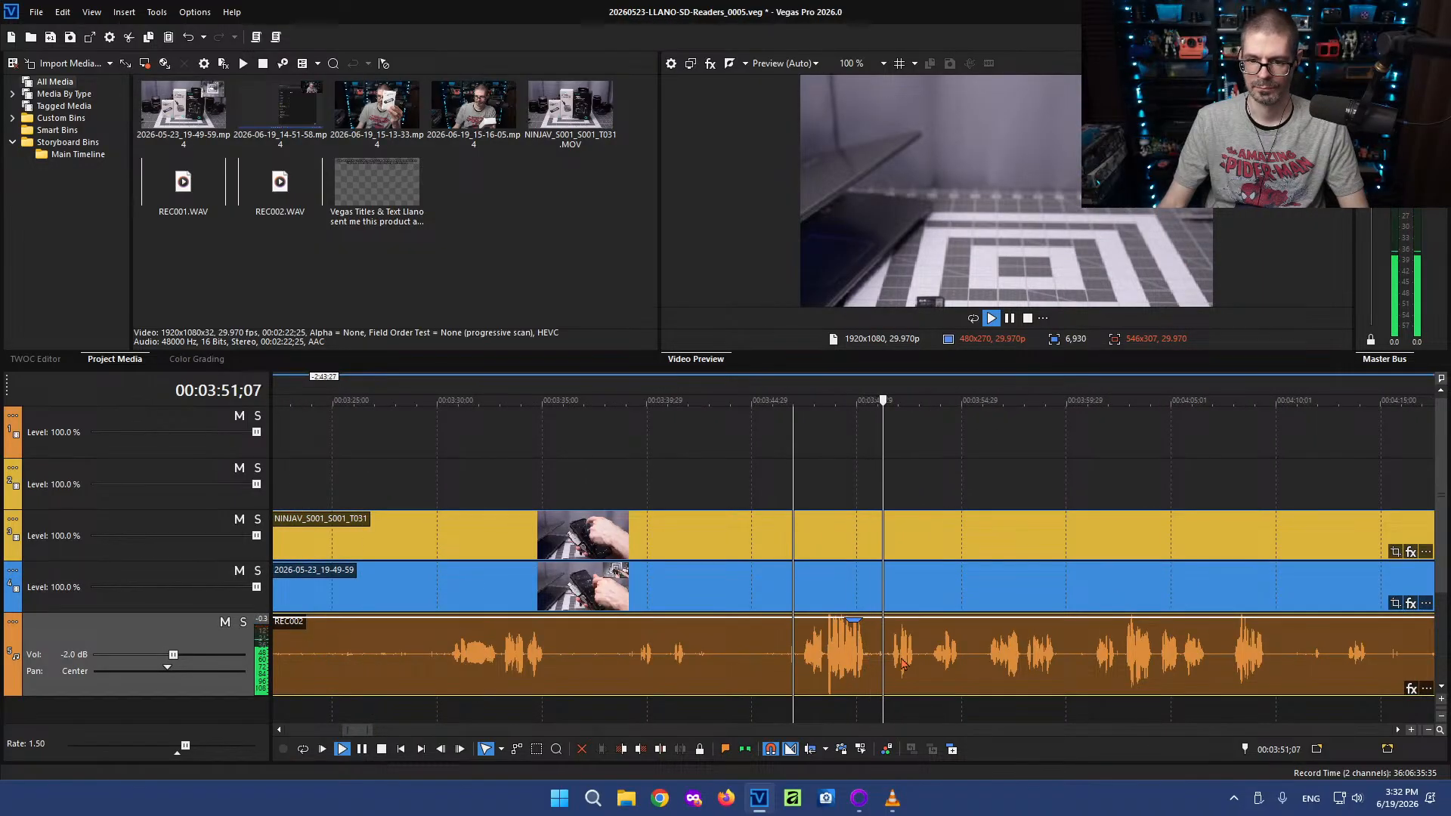
scroll(973, 657, "down", 4)
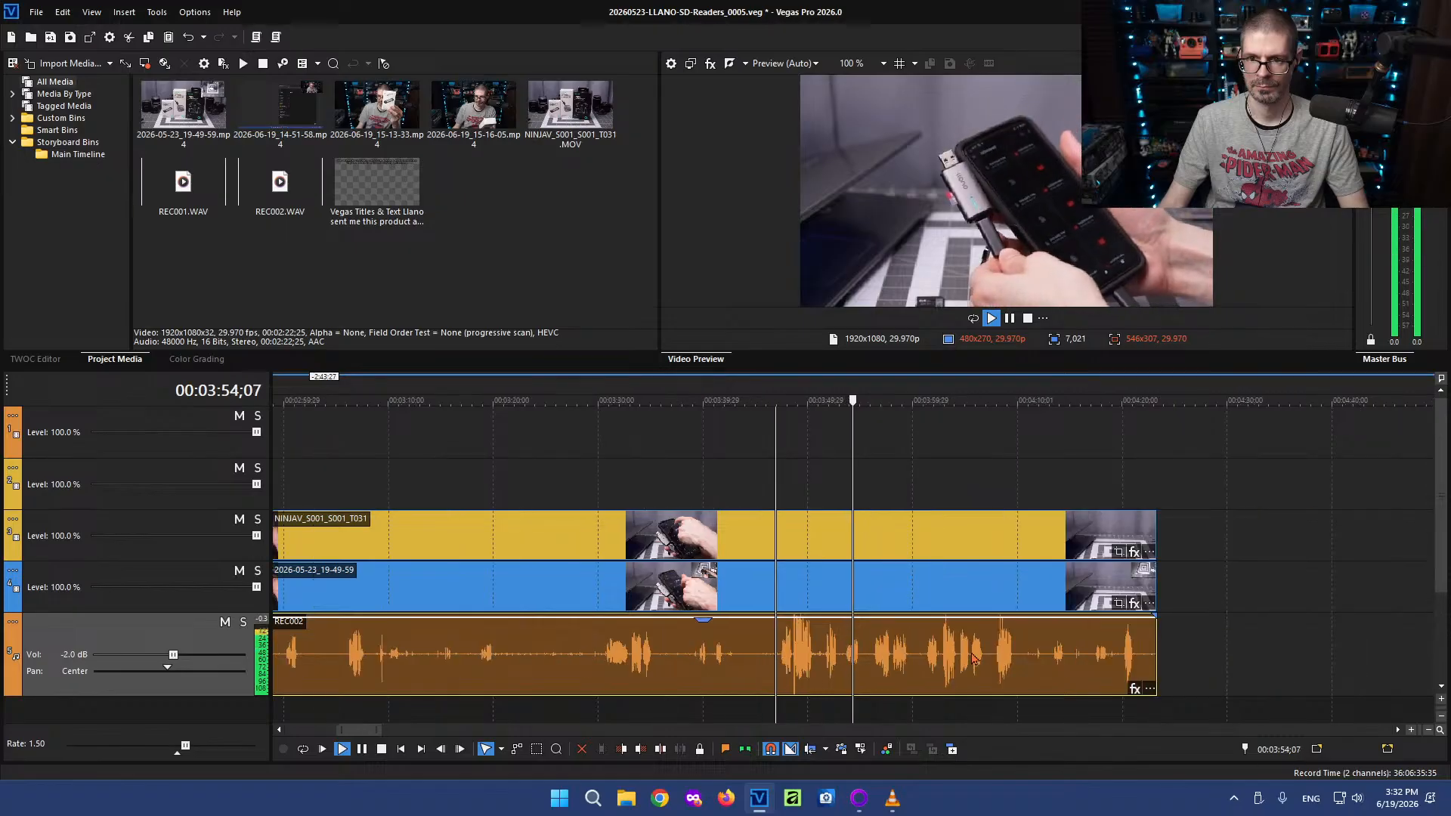
scroll(834, 673, "up", 3)
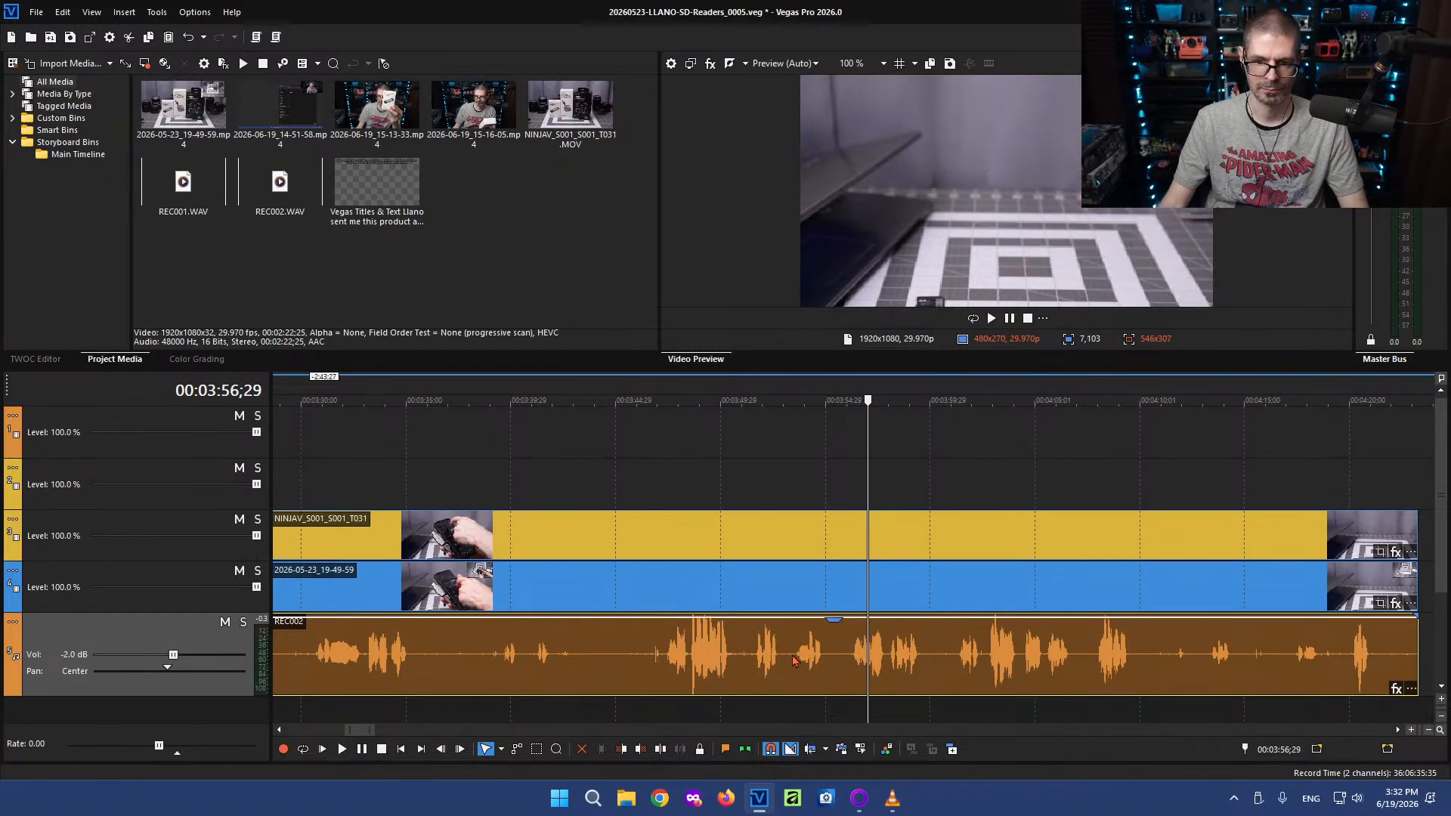
left_click(791, 656)
key("space")
left_click(789, 657)
key("s")
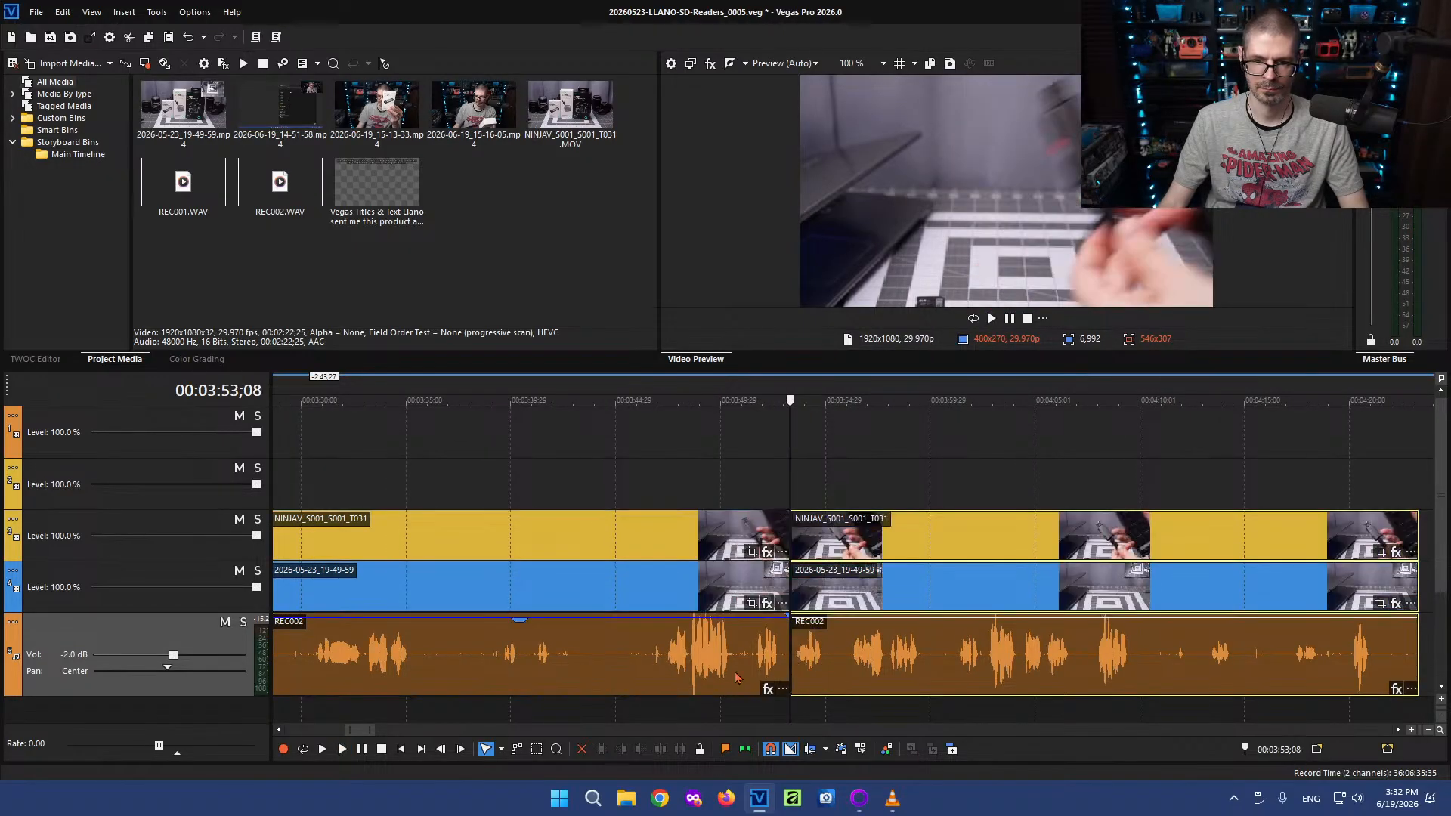
Delete the clip section before the new split and move the remaining section directly after the short phrase clip
left_click(649, 655)
scroll(652, 654, "down", 4)
key("Delete")
left_click_drag(942, 590, 584, 596)
Preview the new join at faster speed from just before the short phrase clip to about 00:03:01
left_click(520, 499)
scroll(777, 511, "up", 5)
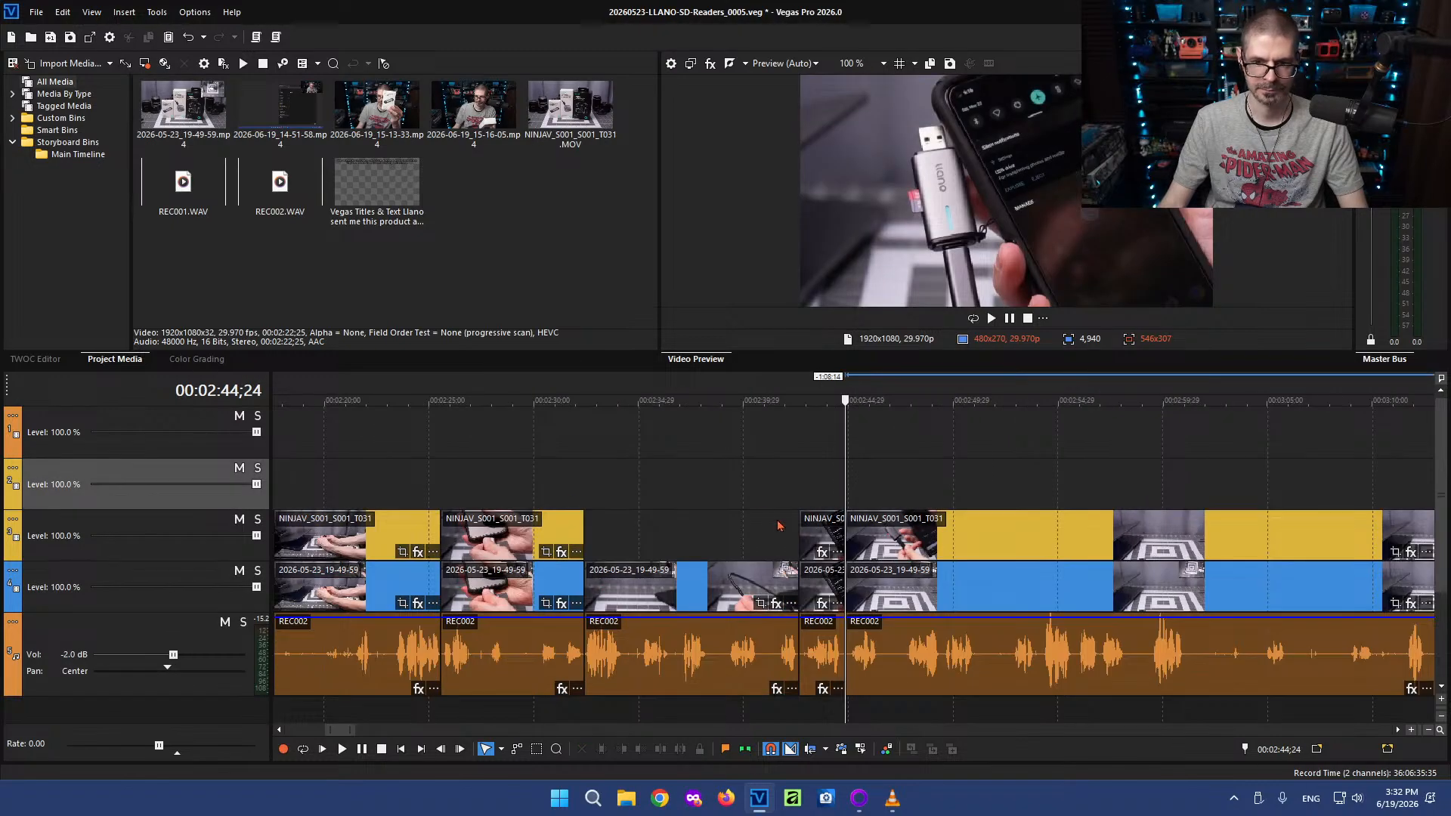
left_click(769, 515)
key("l")
key("l")
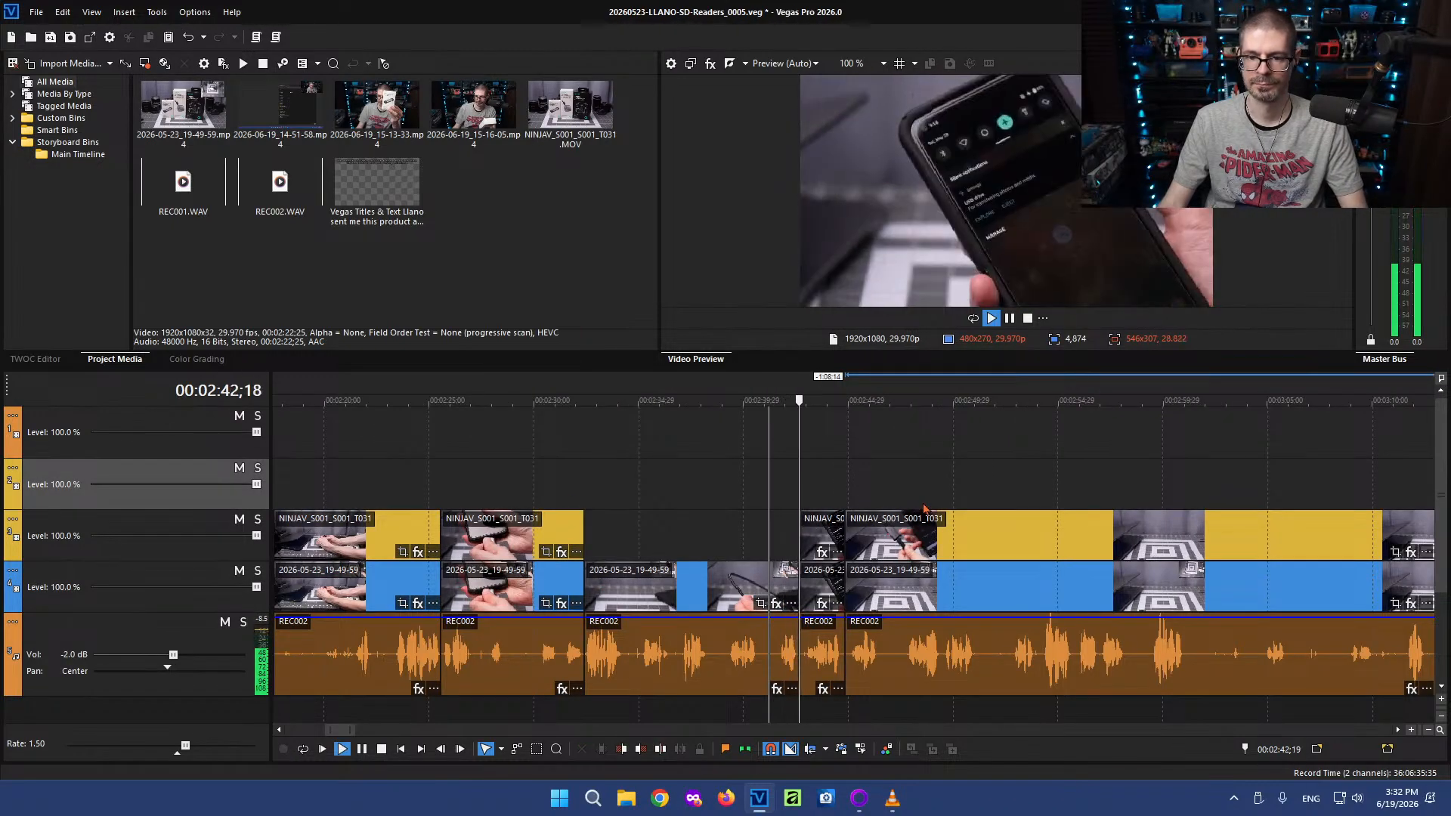
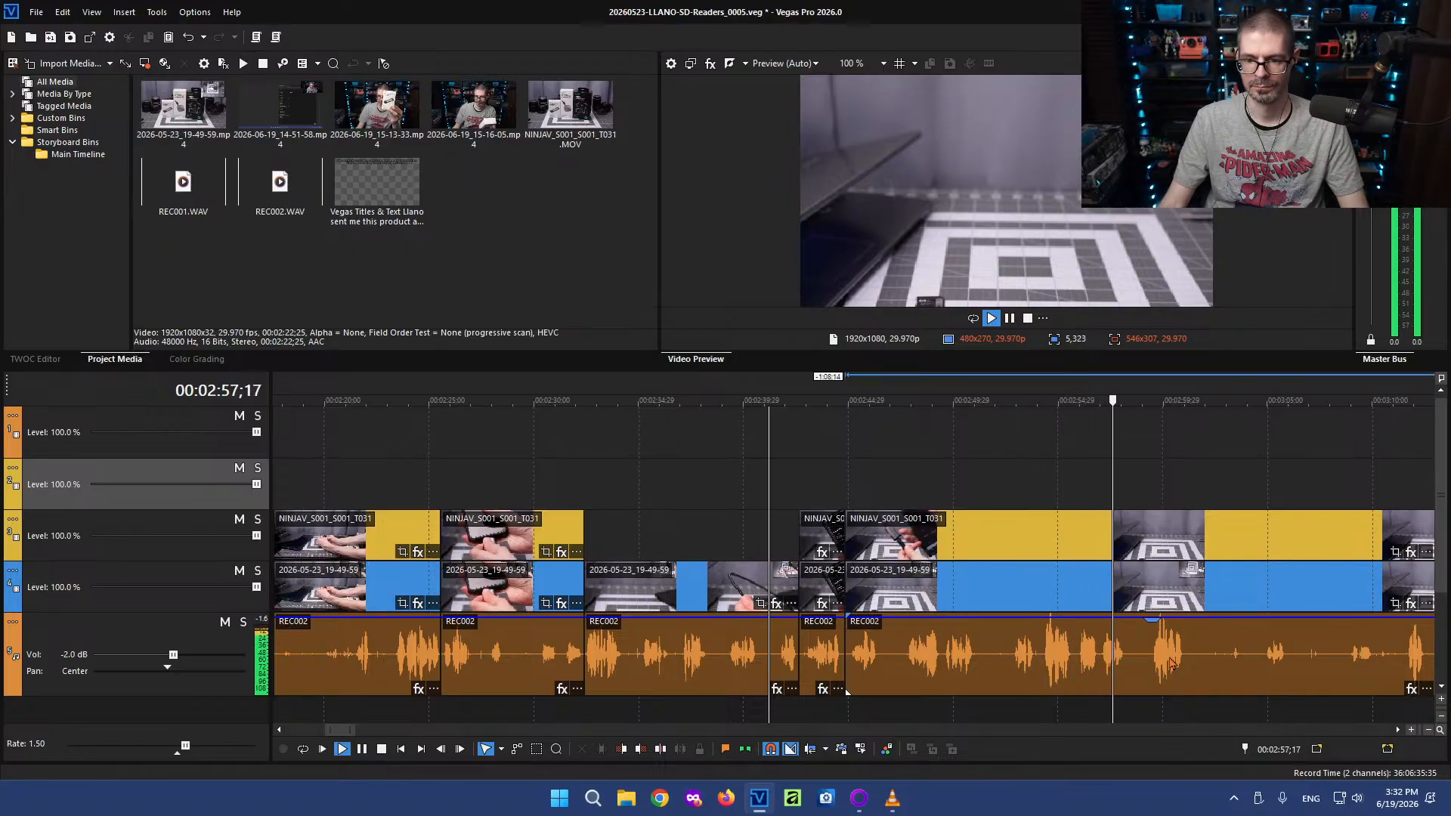
scroll(1154, 665, "down", 2)
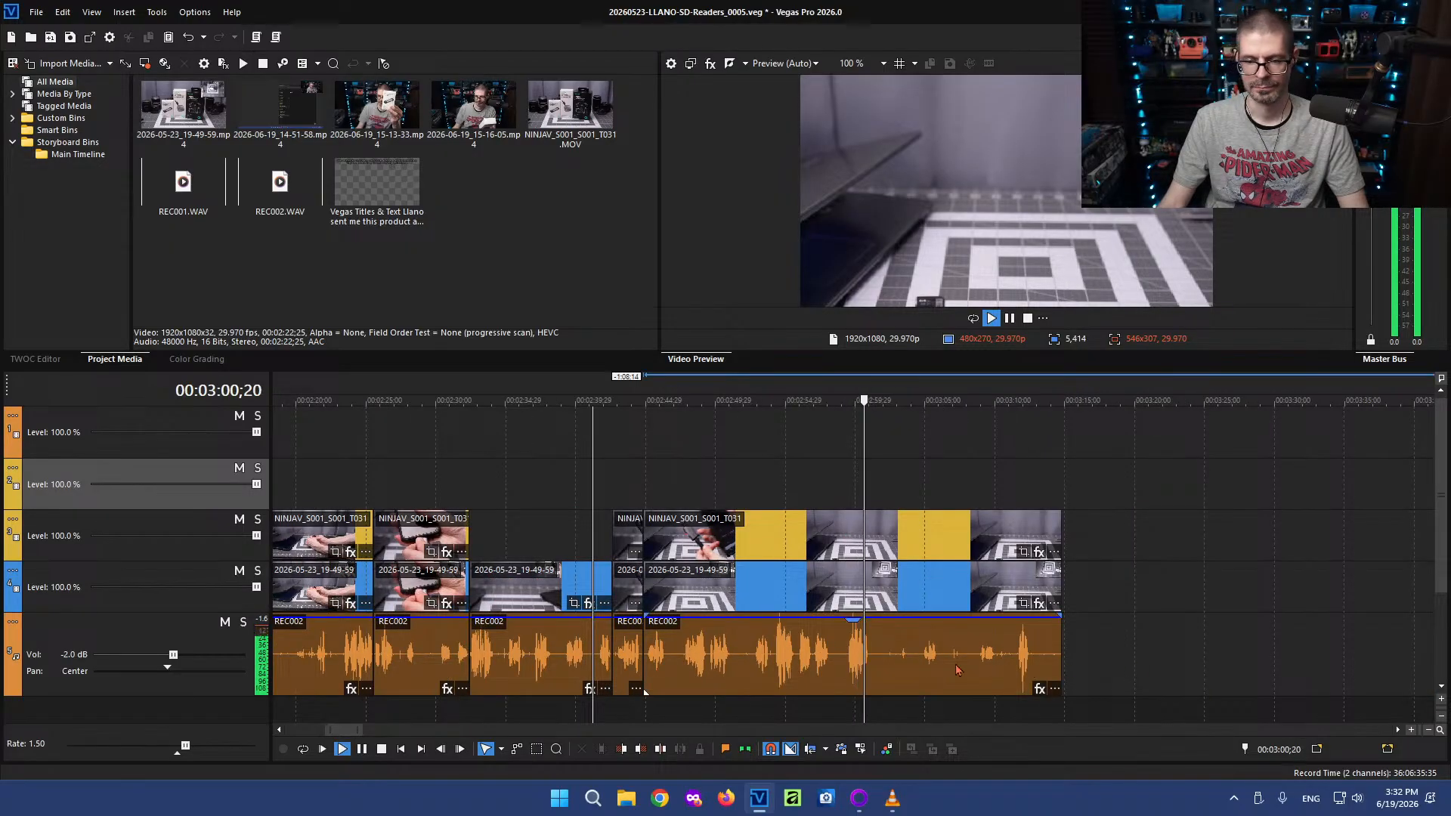
left_click(1012, 653)
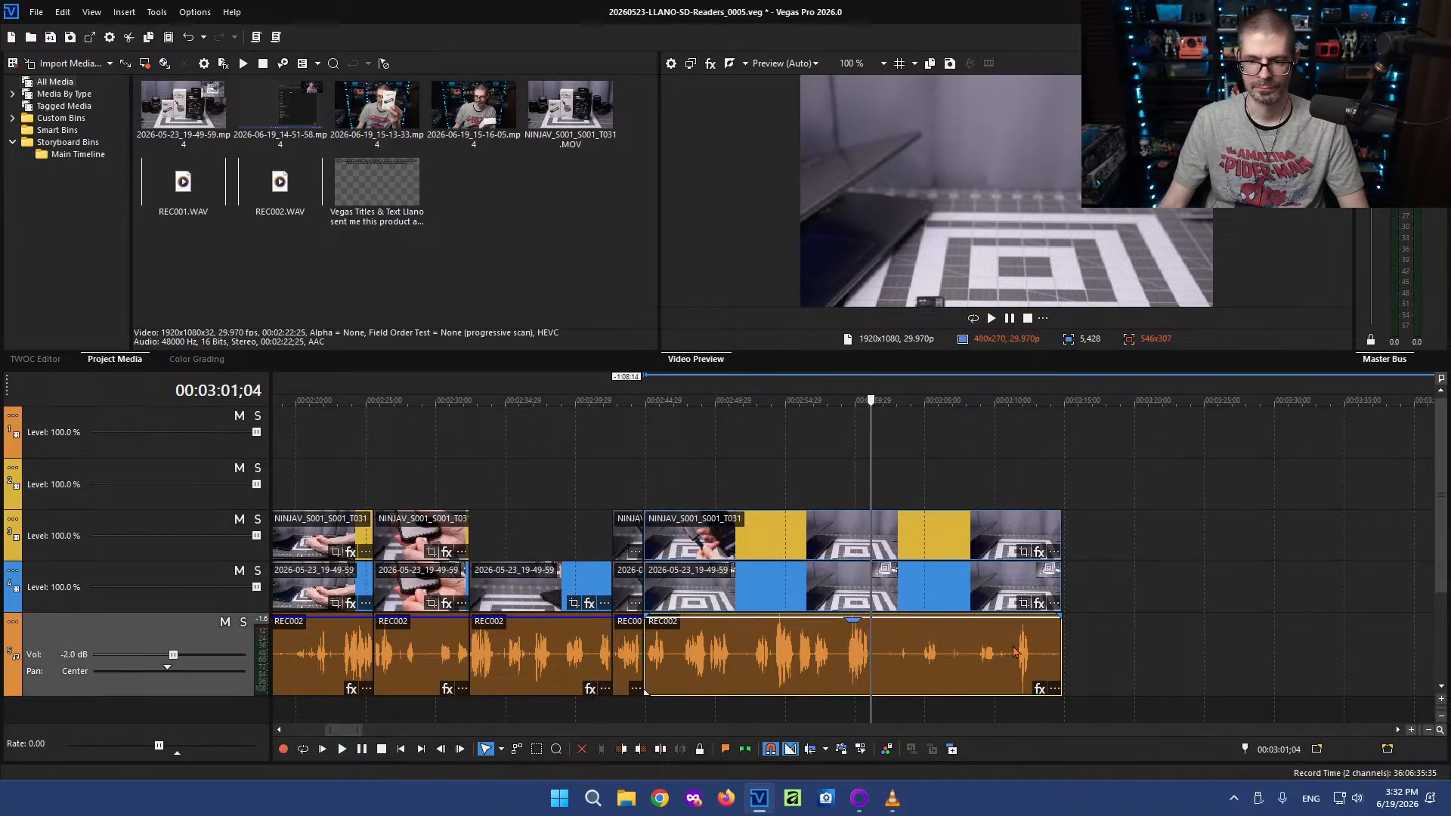
key("Return")
Split the last close-up clip at 00:02:46;16, in the pause after its first spoken phrase
left_click(681, 655)
key("space")
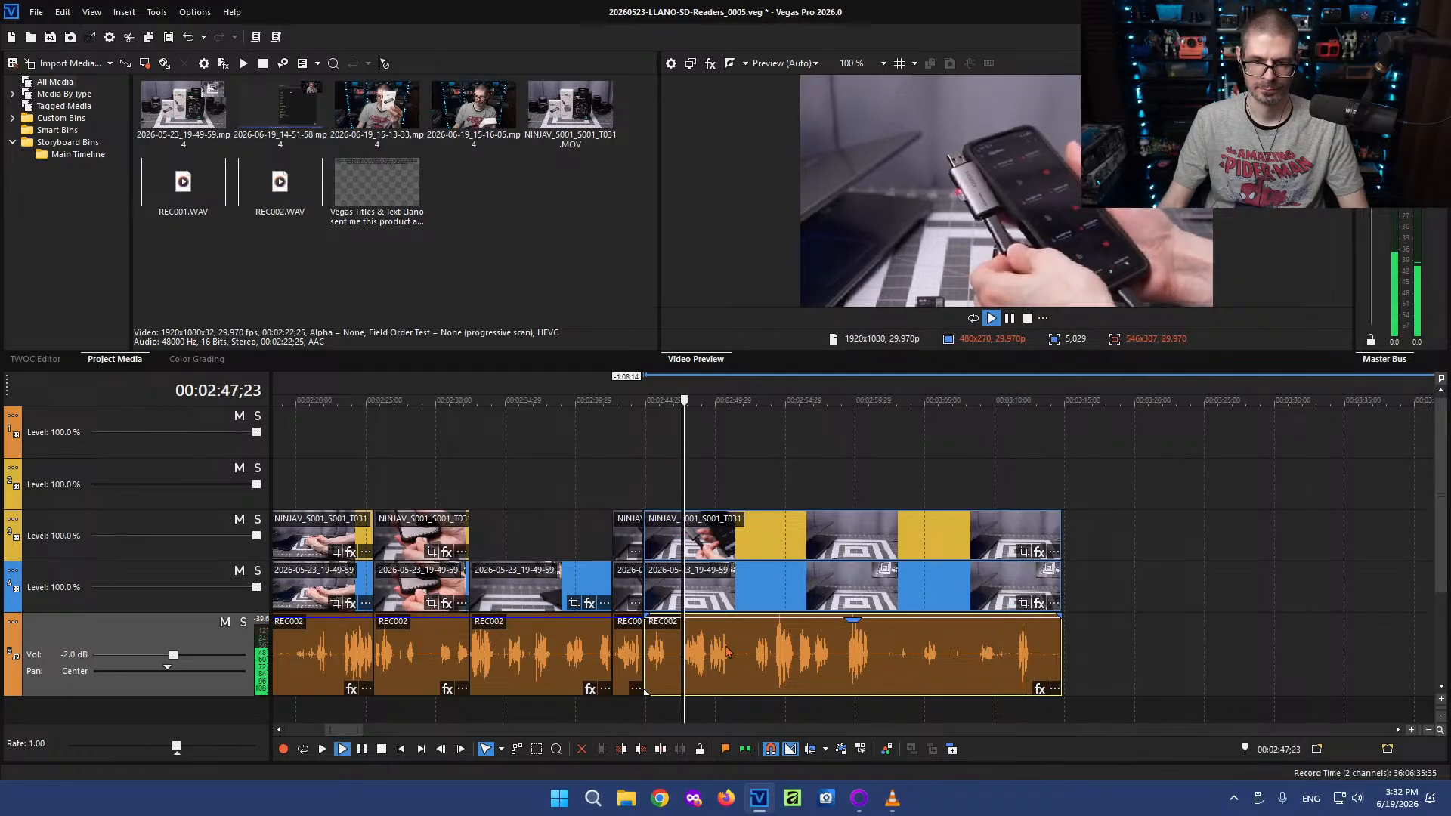
scroll(682, 654, "up", 2)
key("Return")
left_click(758, 659)
key("s")
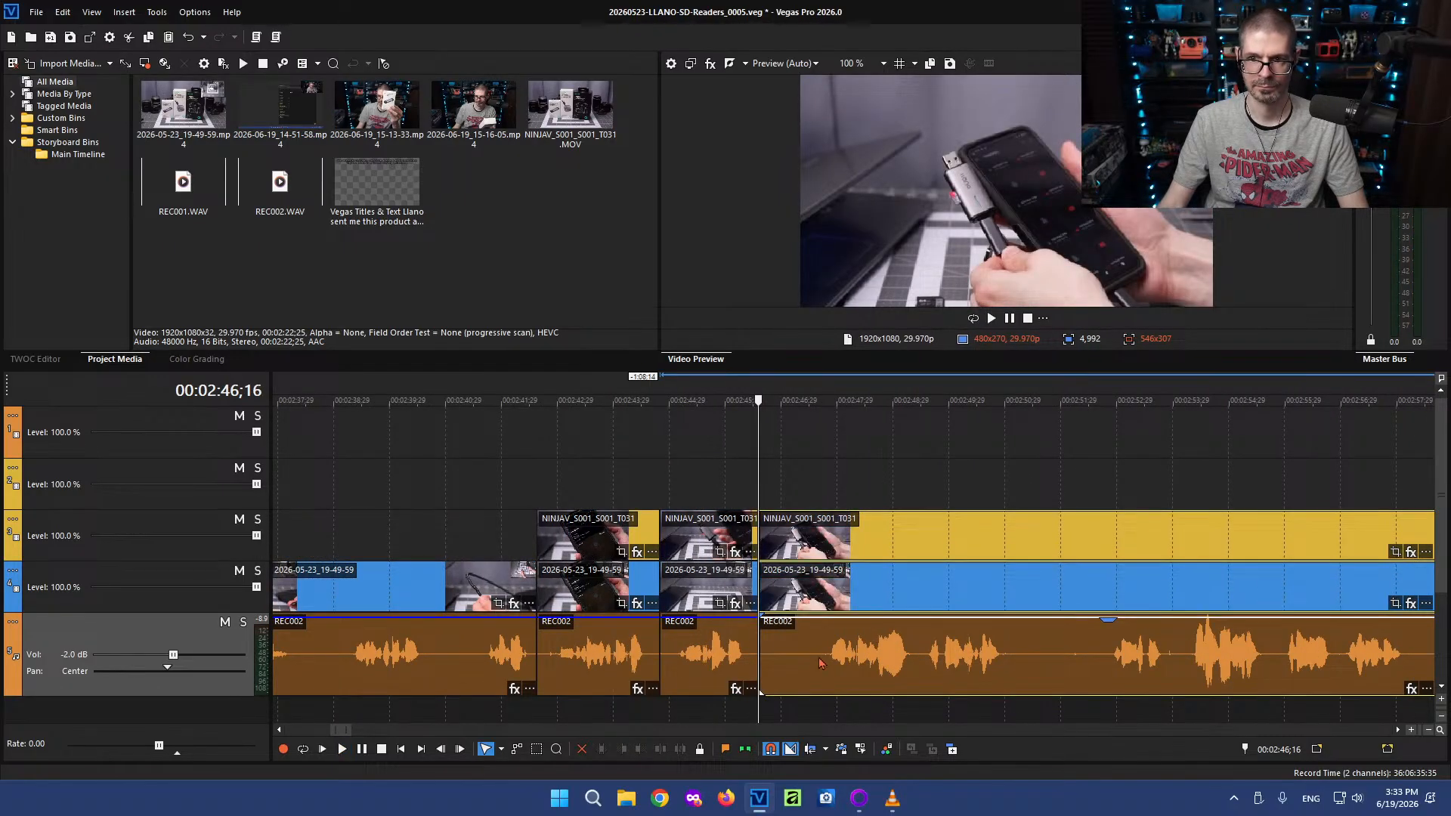
Delete the last clip with its linked video and REC002 audio after the 02:46;16 cut
scroll(915, 656, "down", 3)
left_click(960, 639)
scroll(960, 638, "down", 2)
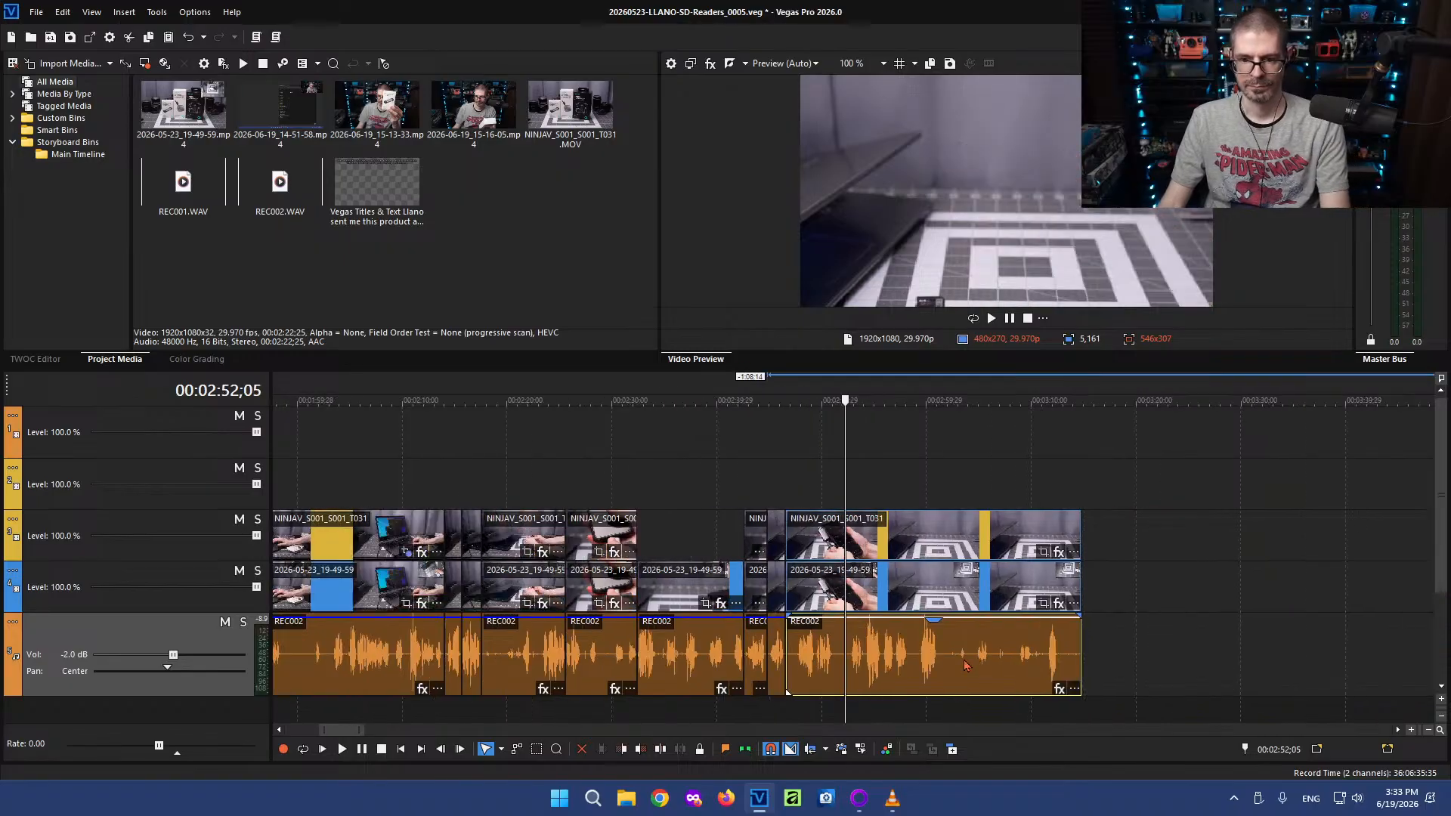
key("Delete")
Play back the end of the edited section from about 02:35;25 into the final clips
left_click(687, 491)
scroll(758, 501, "up", 2)
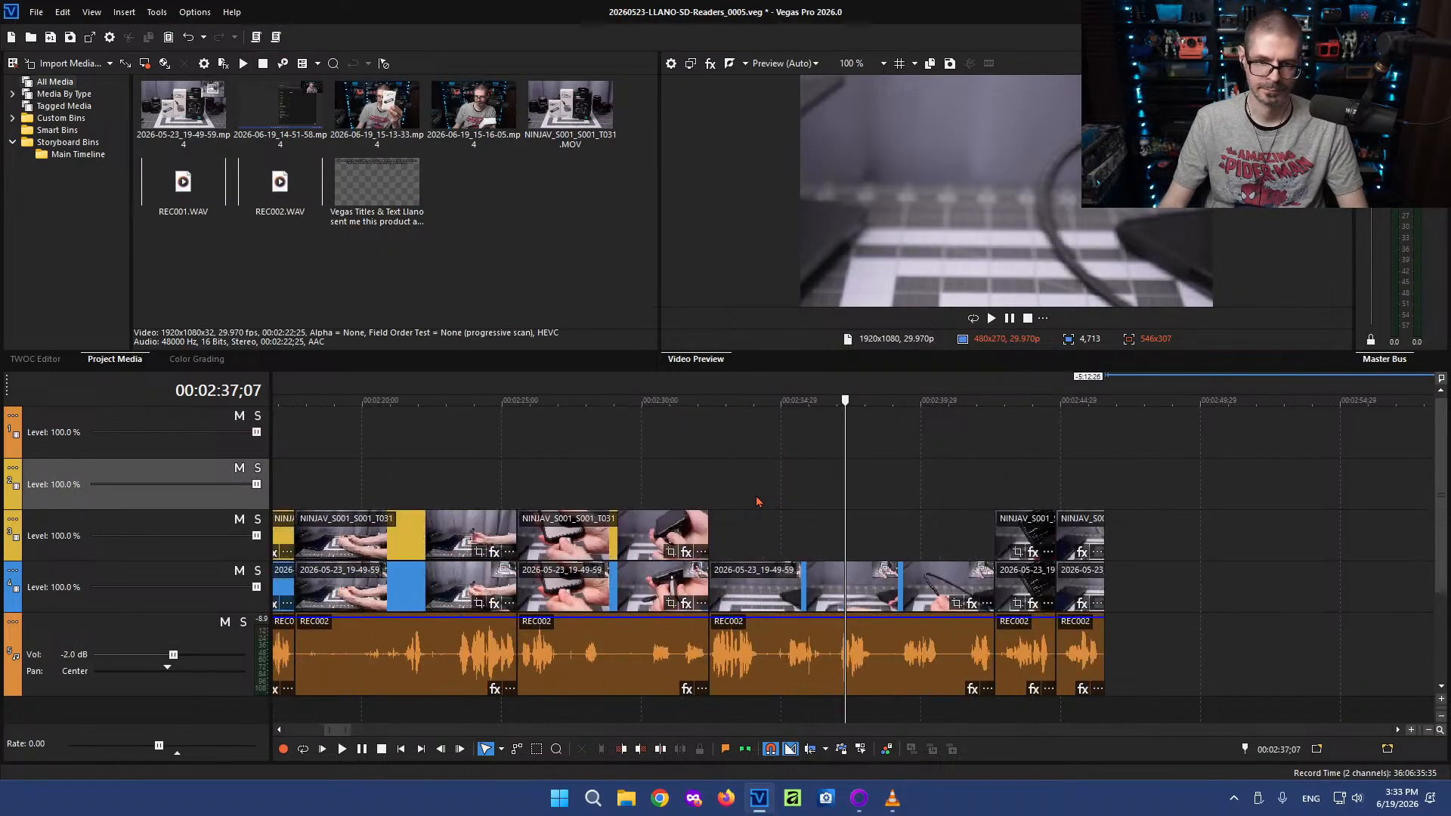
scroll(741, 484, "down", 6)
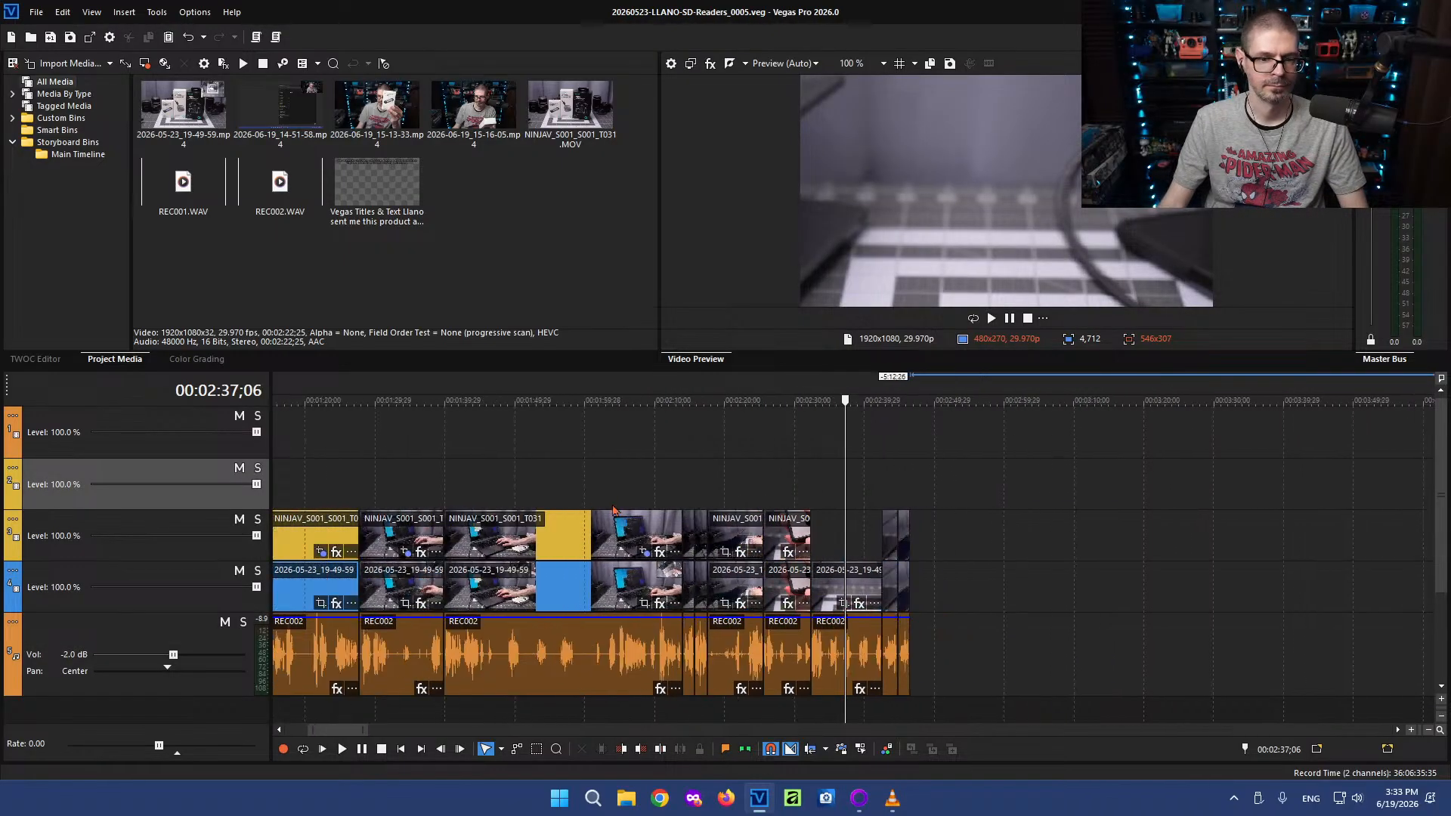
scroll(744, 485, "up", 4)
left_click(825, 484)
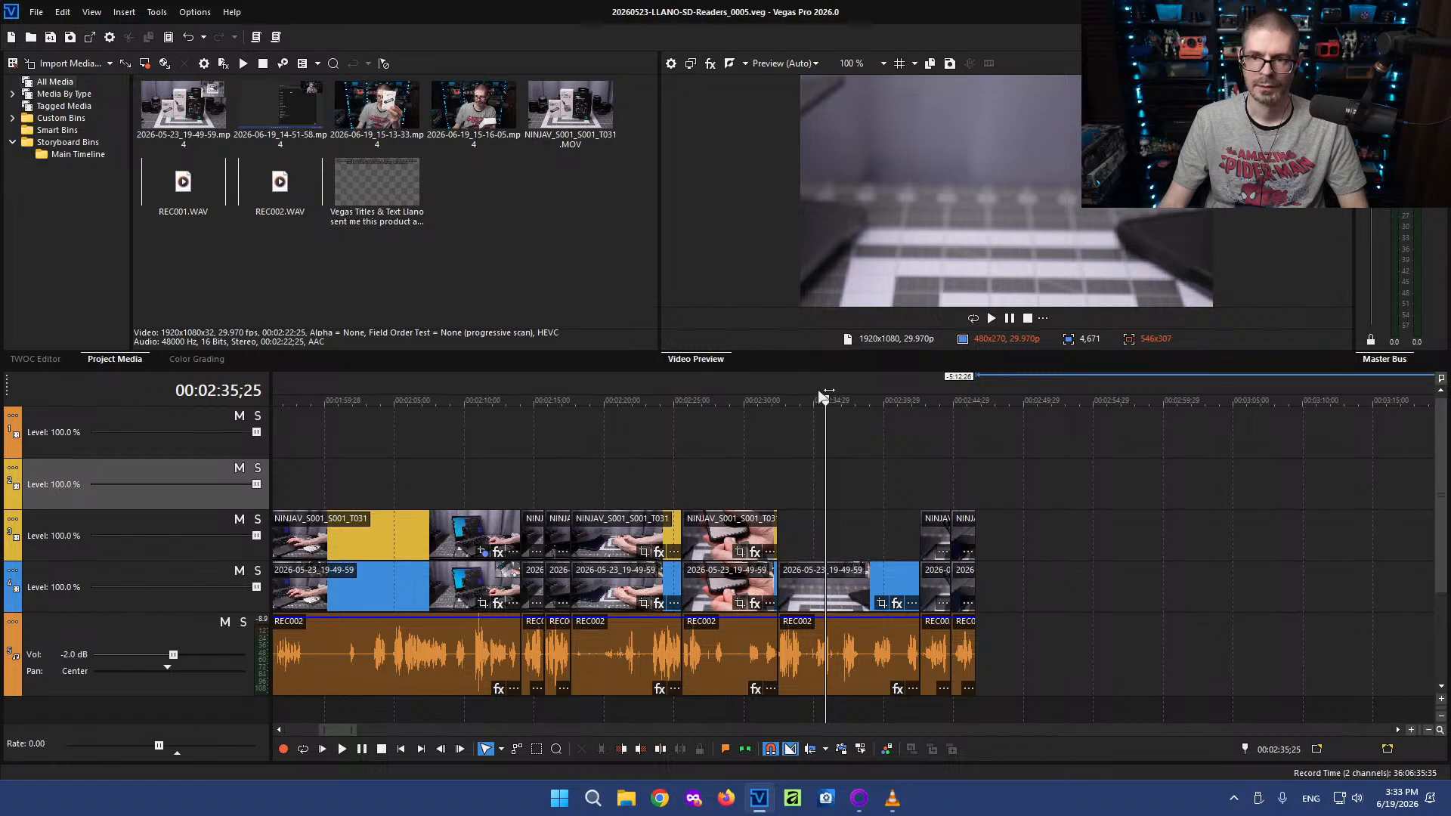
key("space")
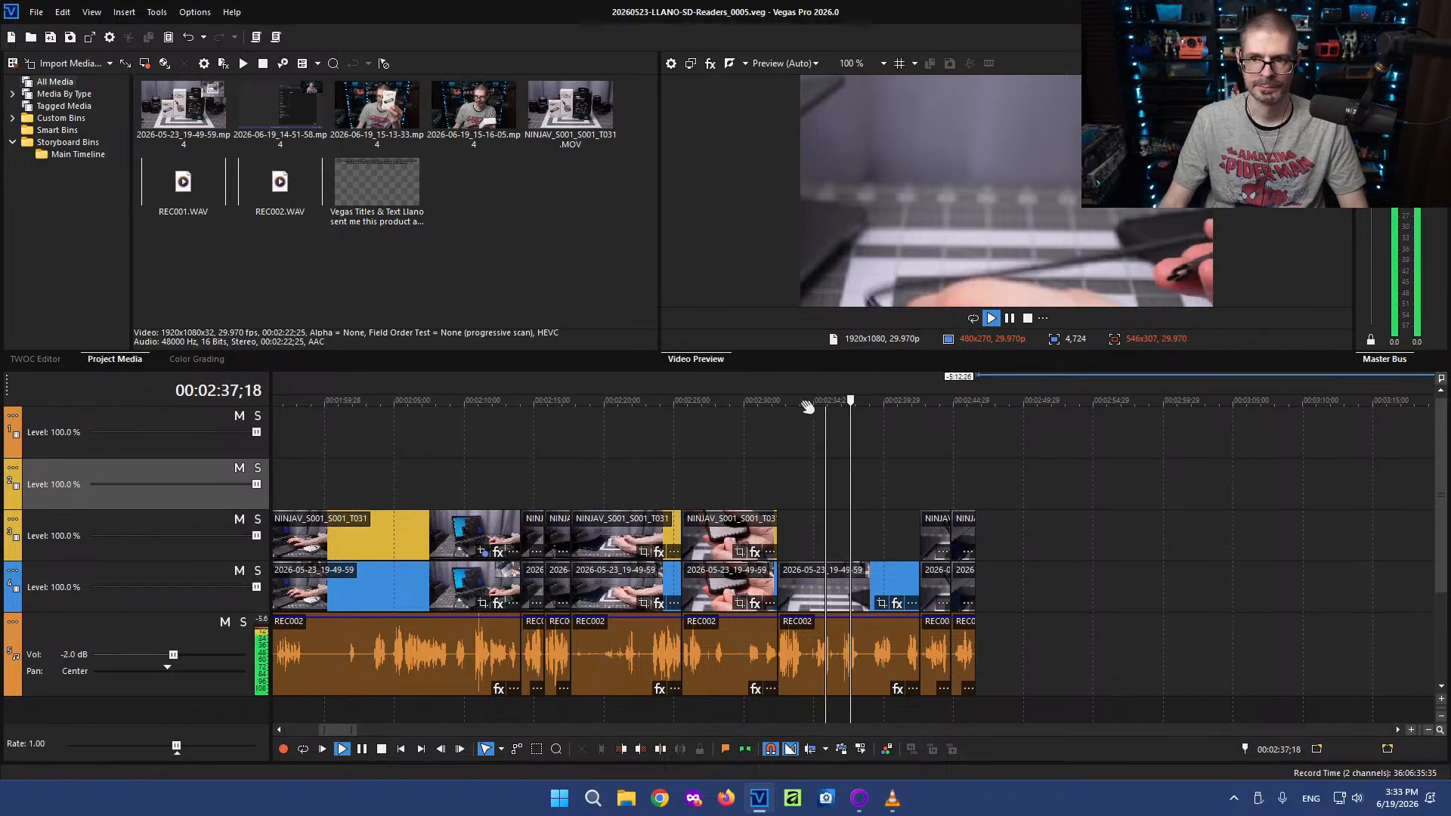
left_click(923, 474)
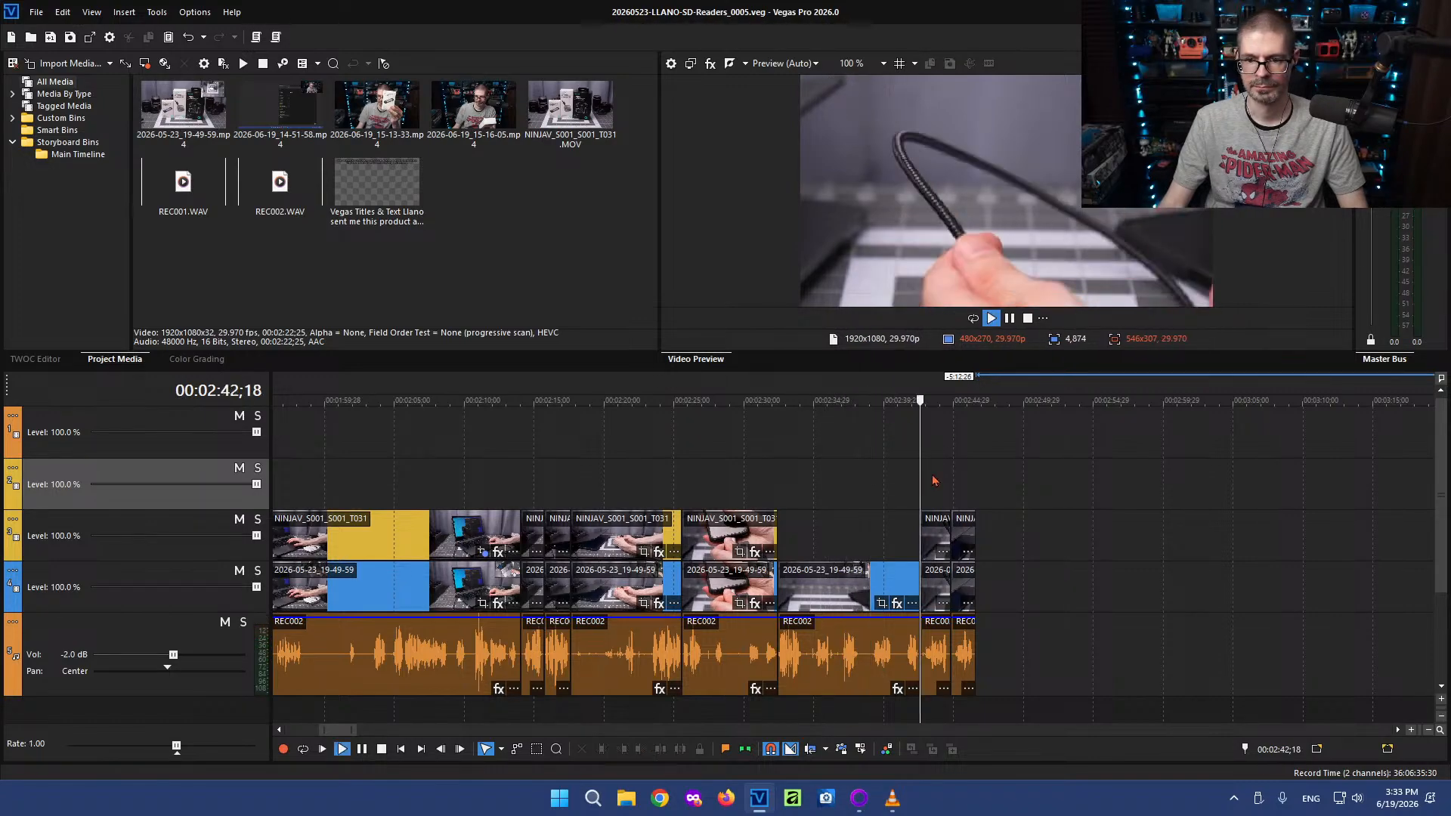
scroll(935, 480, "up", 3)
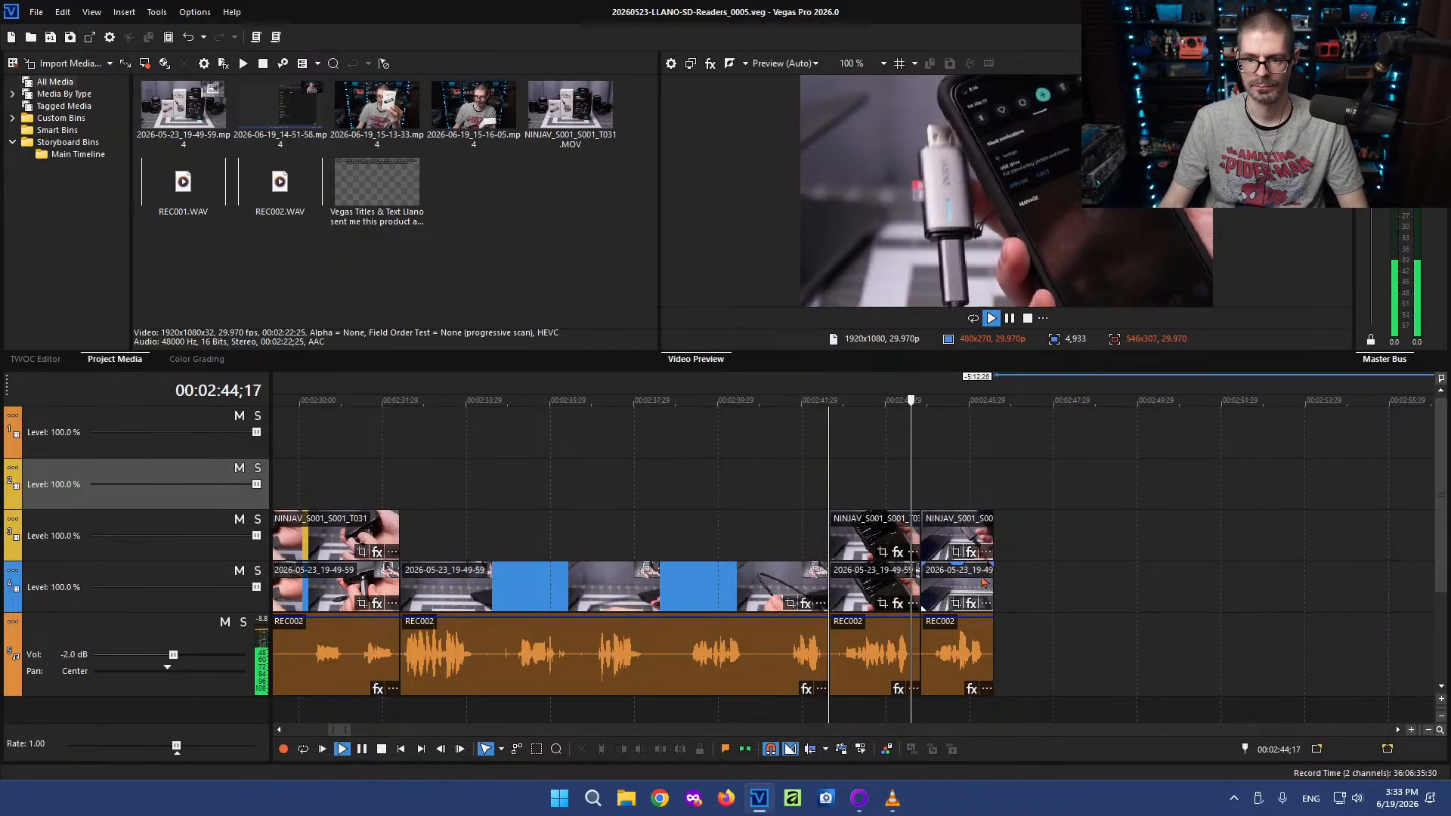
Extend the second-to-last clip by about 6 seconds and butt the final clip against its new end
left_click_drag(984, 582, 1245, 582)
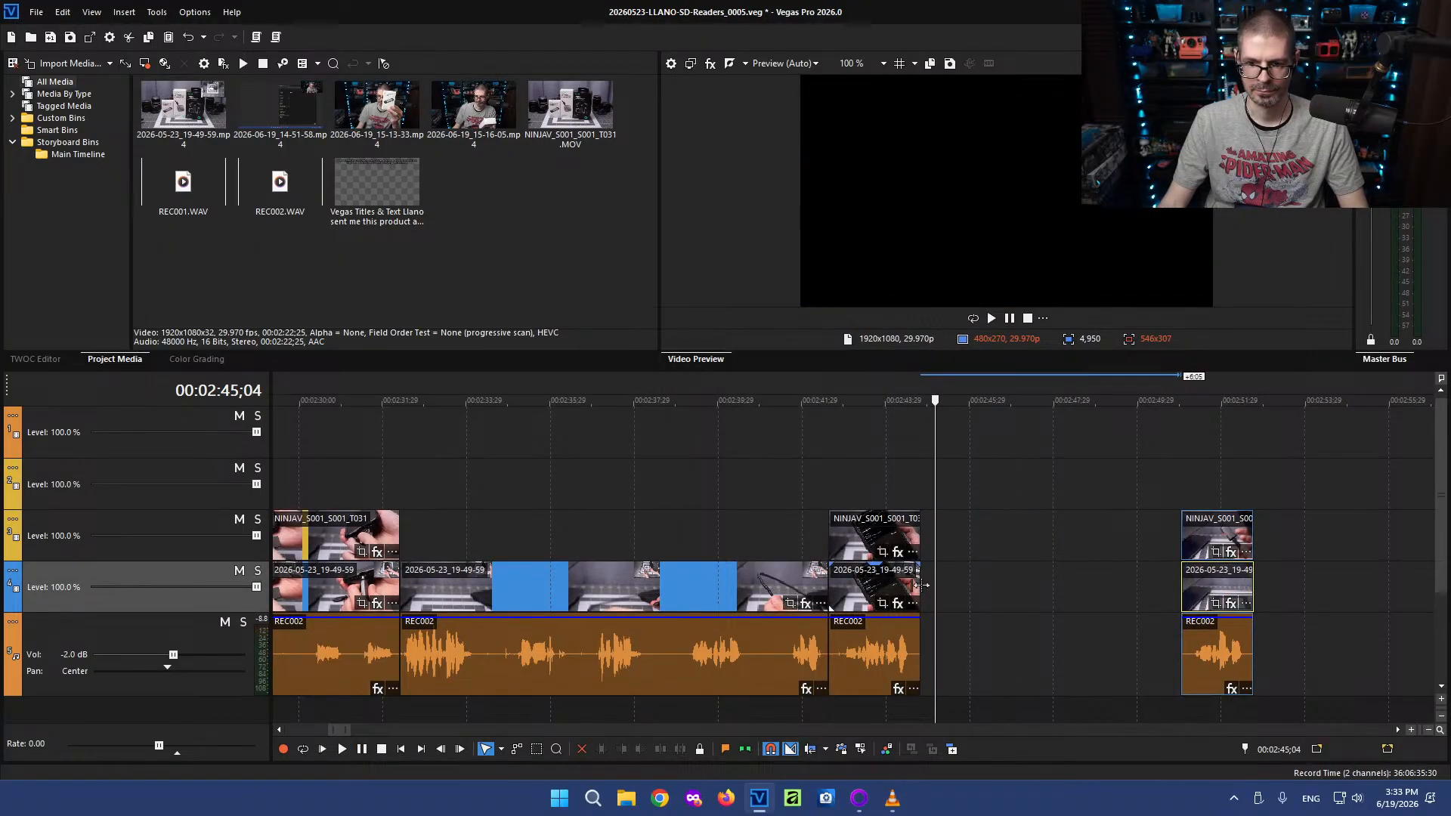
left_click_drag(921, 584, 1170, 588)
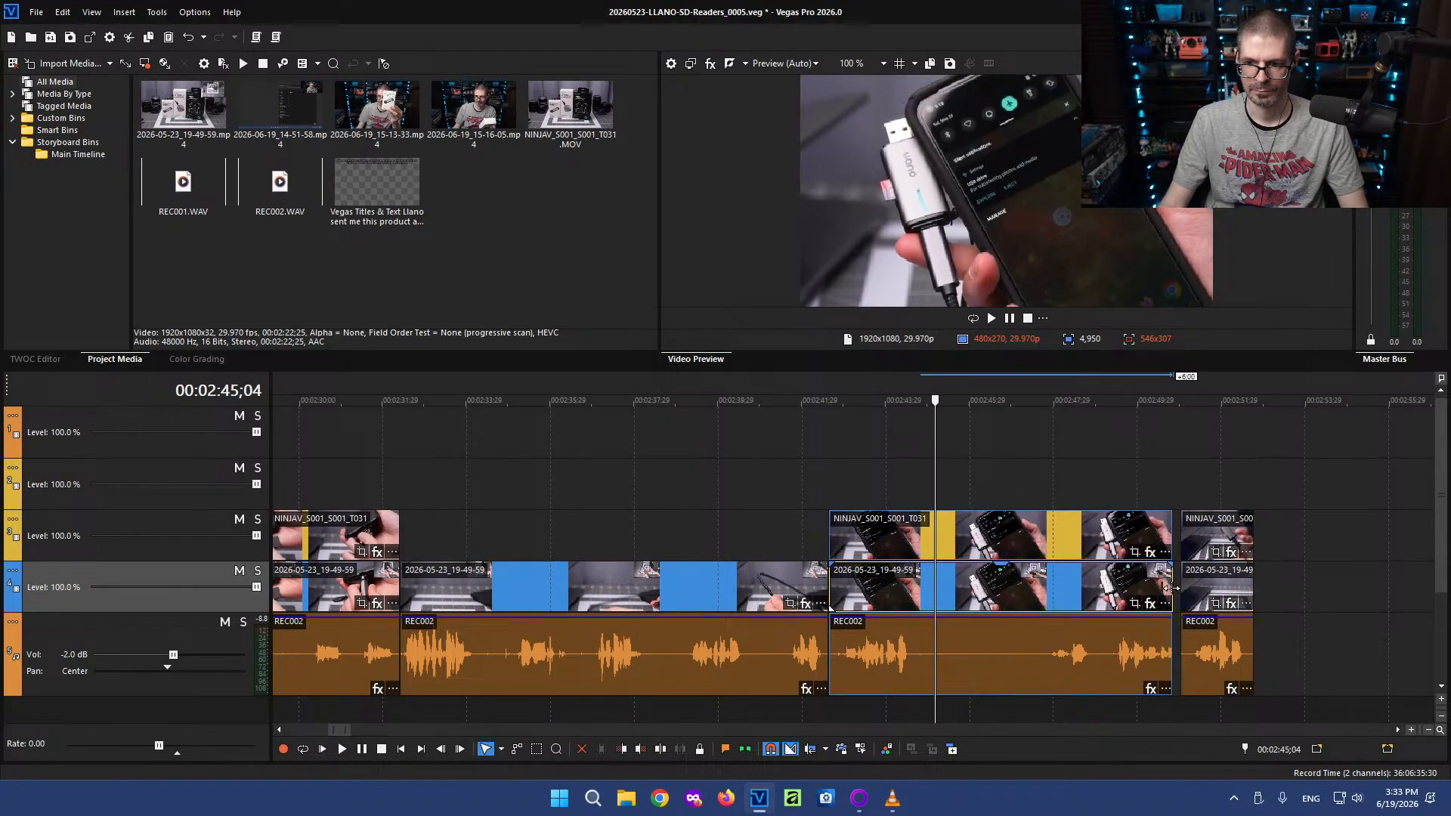
scroll(1159, 602, "down", 2)
left_click_drag(1024, 546, 1056, 541)
Play back the extended clip and the start of the final clip to check where the speech begins
left_click(818, 480)
key("space")
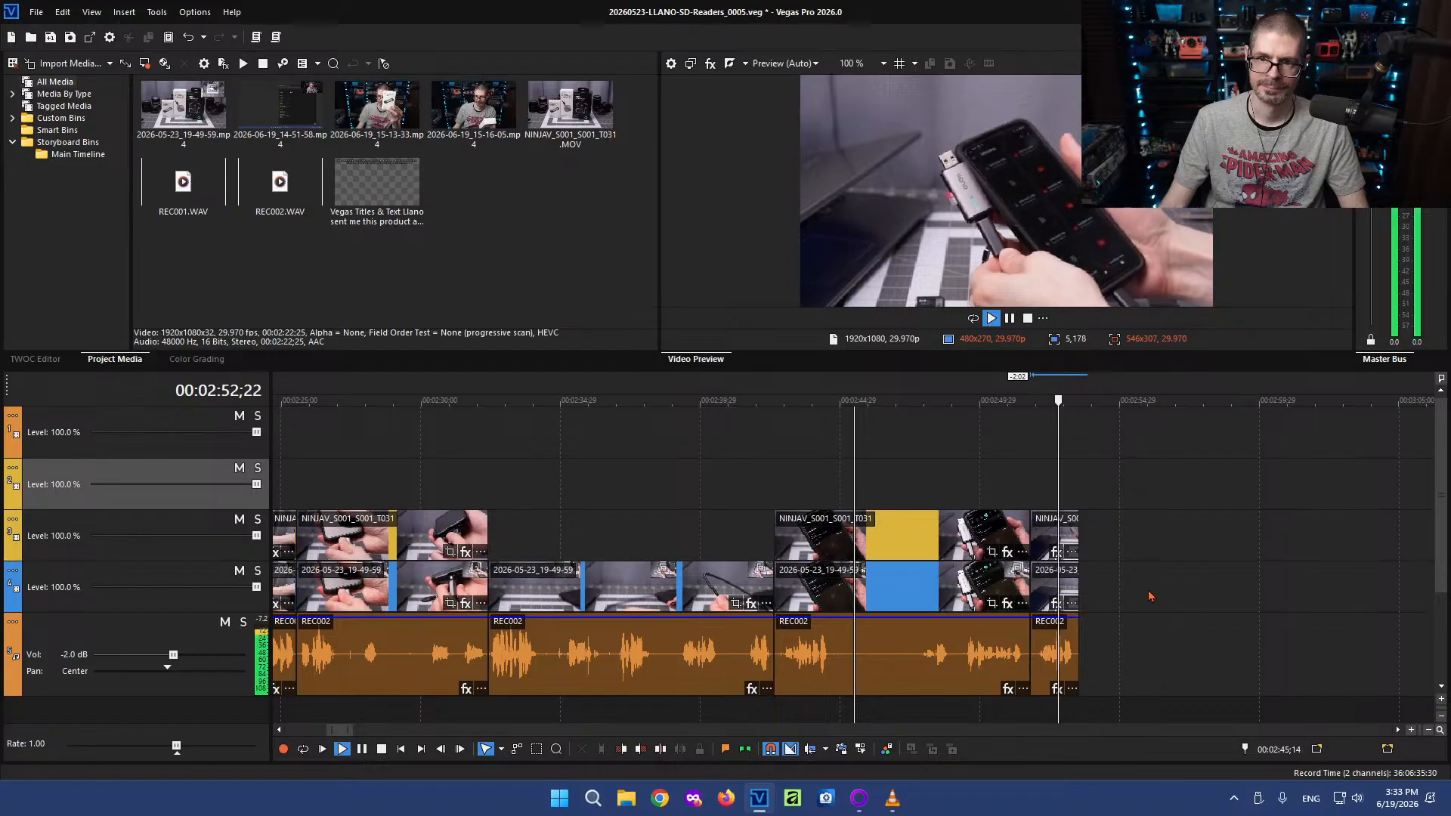
left_click(789, 646)
key("space")
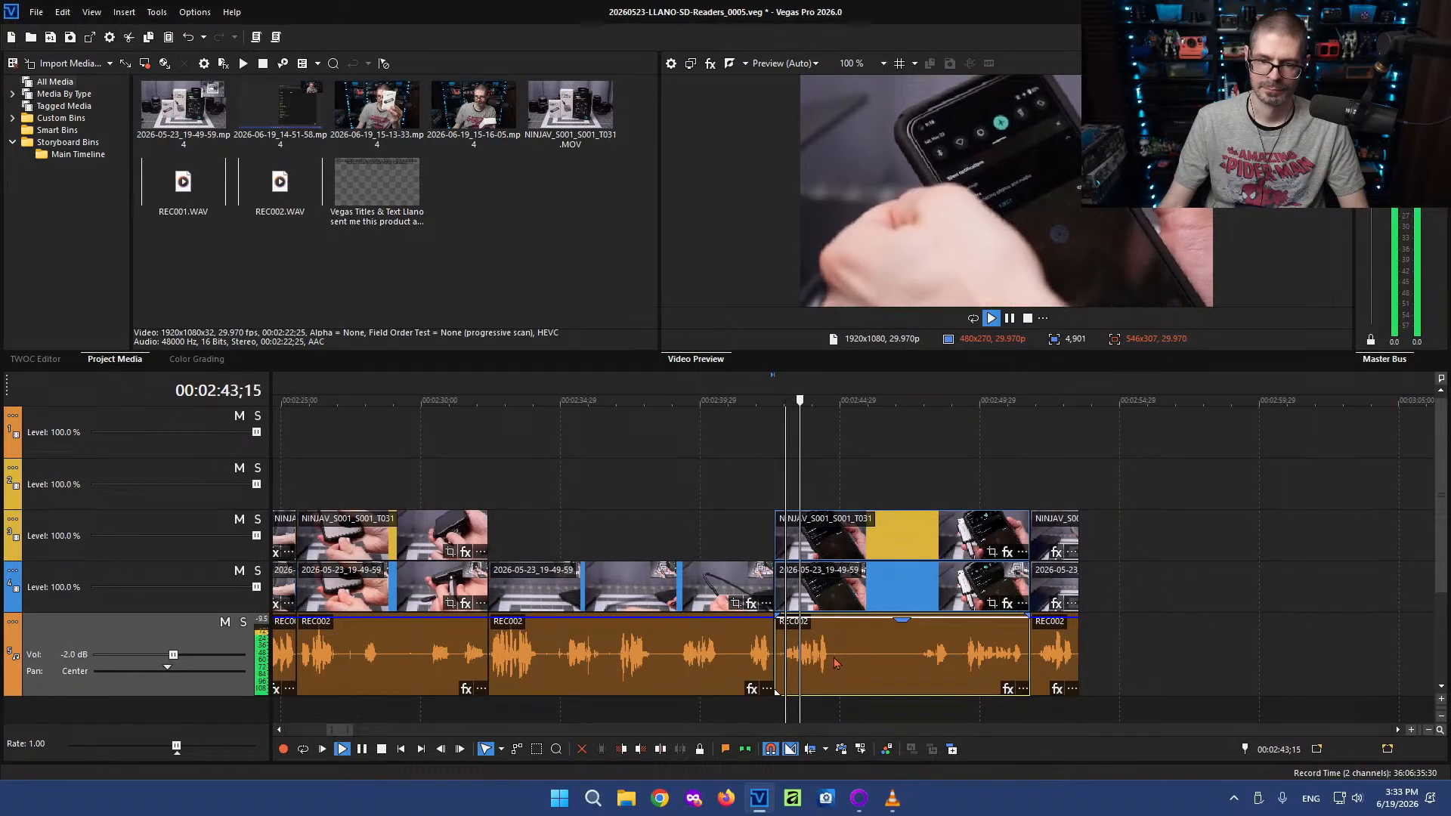
key("space")
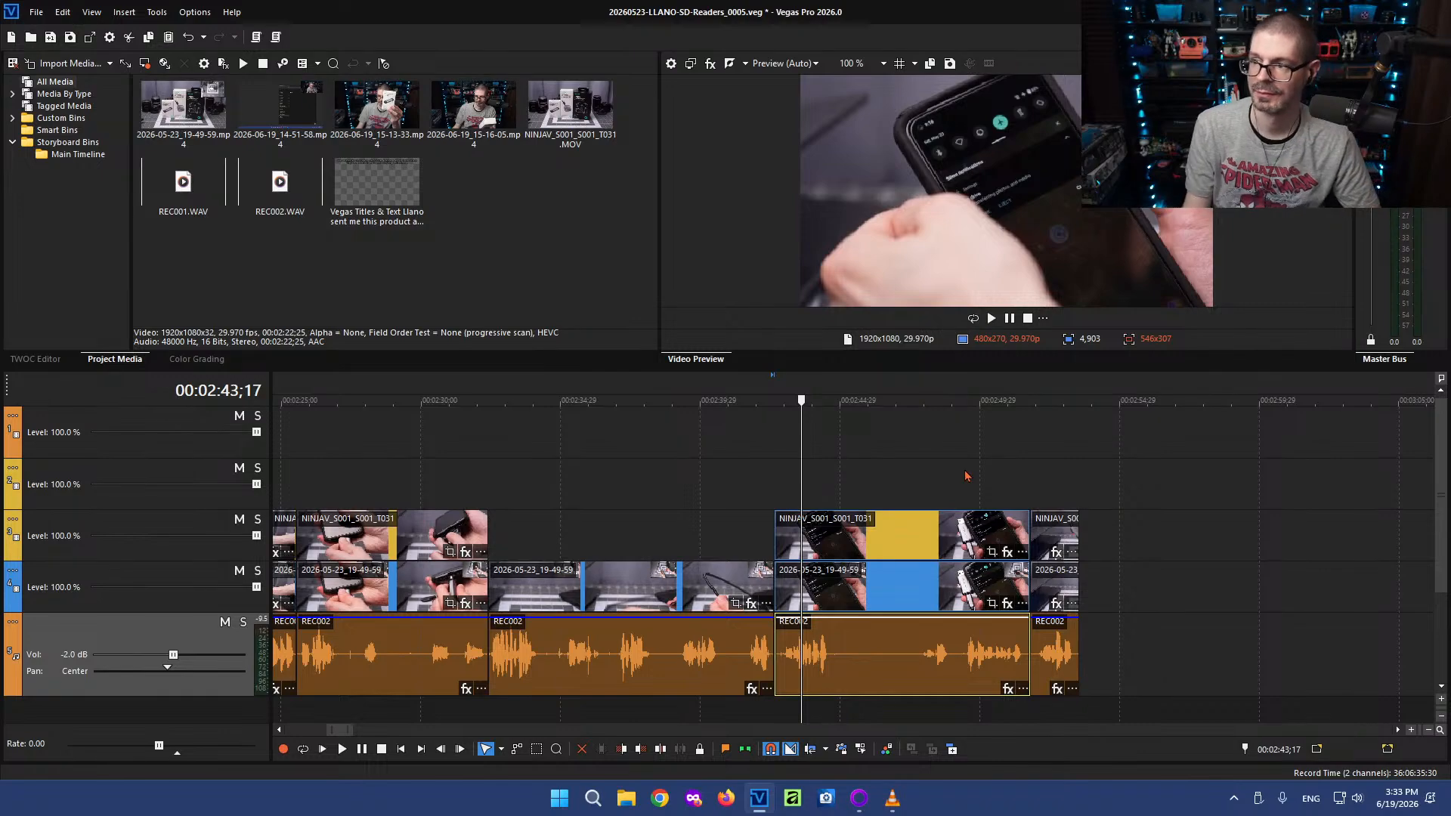
left_click(916, 655)
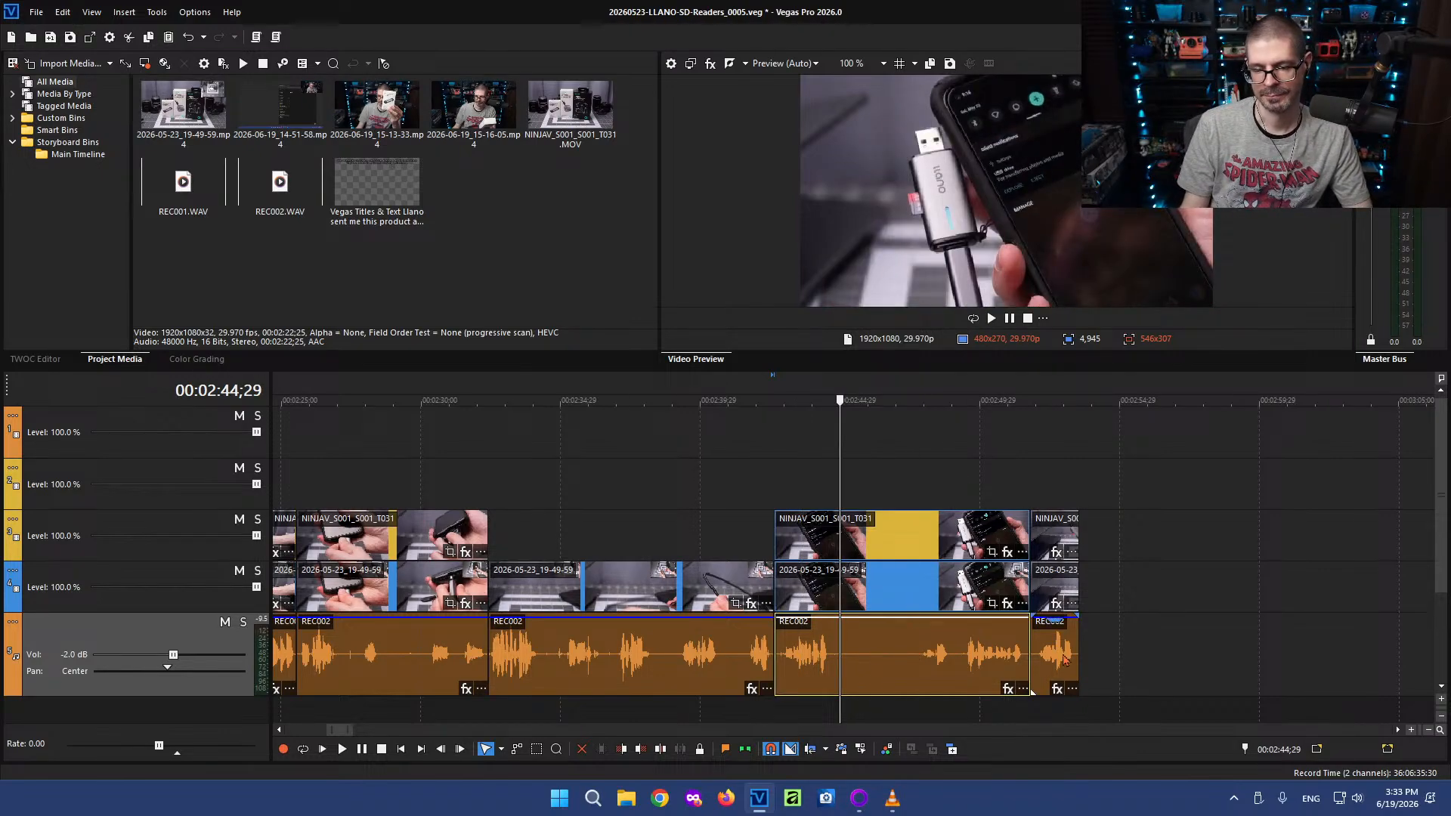
left_click(1039, 650)
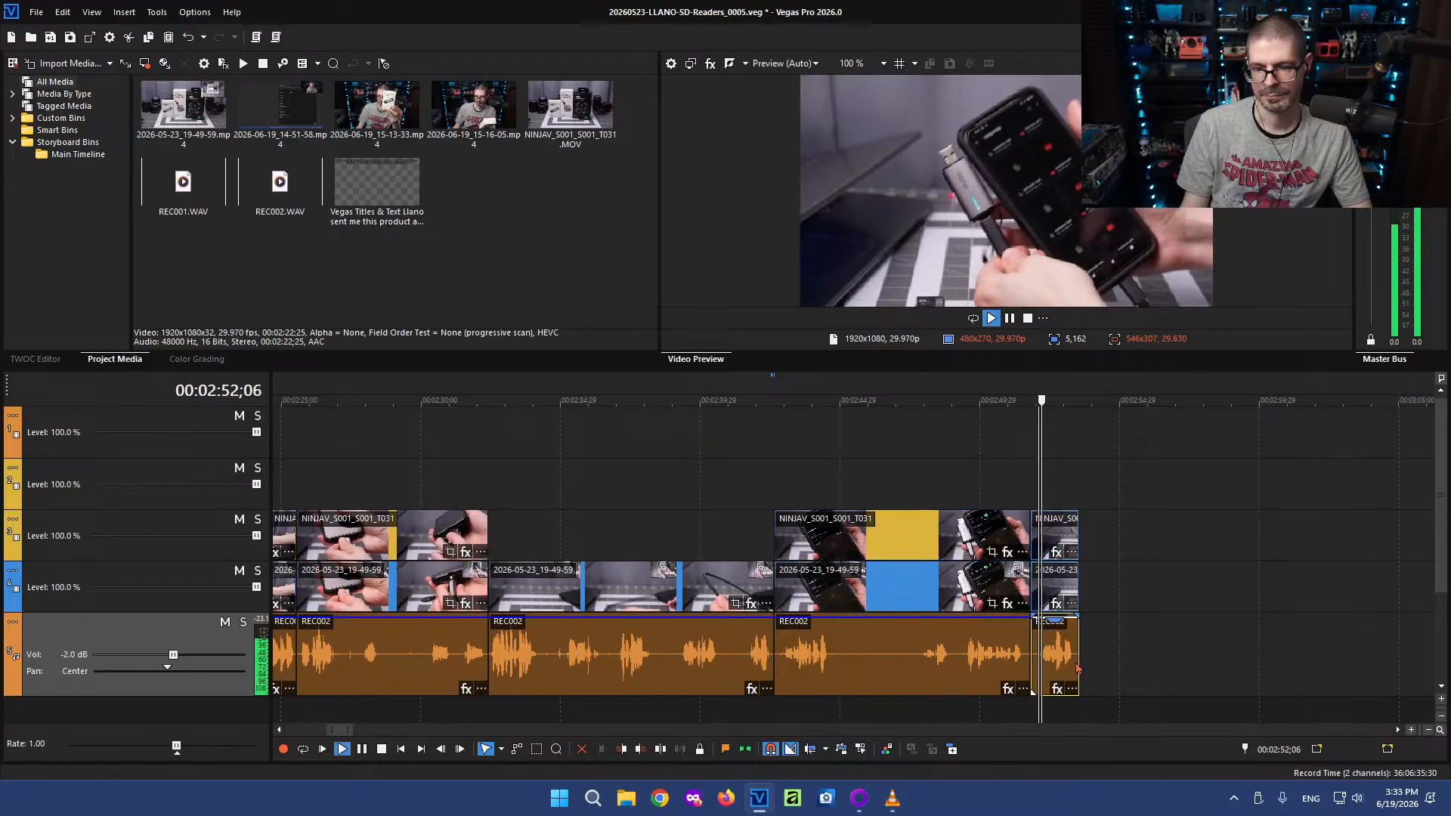
left_click(786, 657)
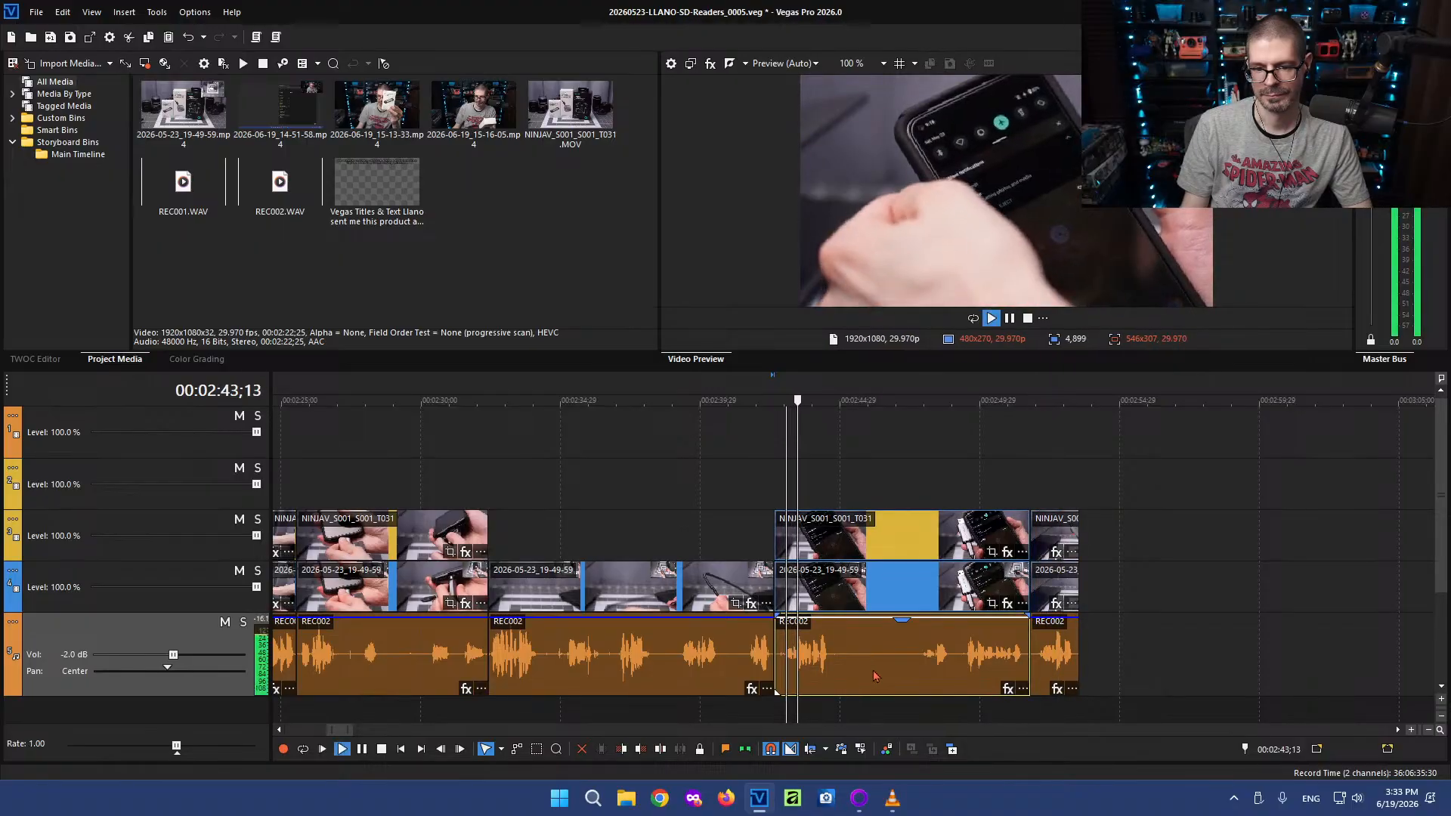
Split the extended clip at about 02:43;07, delete its leading part and close the gap before it
scroll(793, 659, "up", 5)
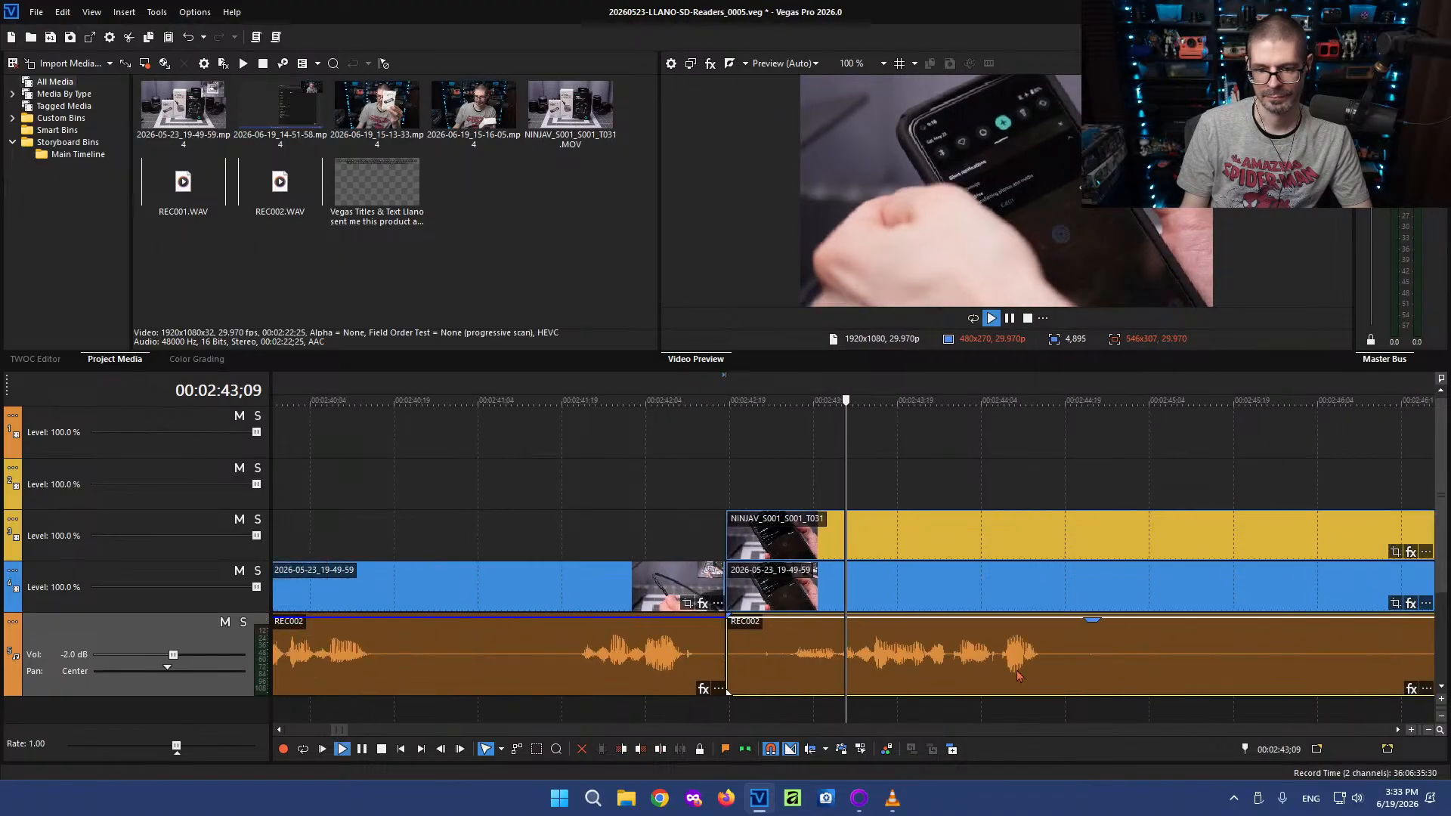
left_click(837, 659)
key("s")
left_click(802, 662)
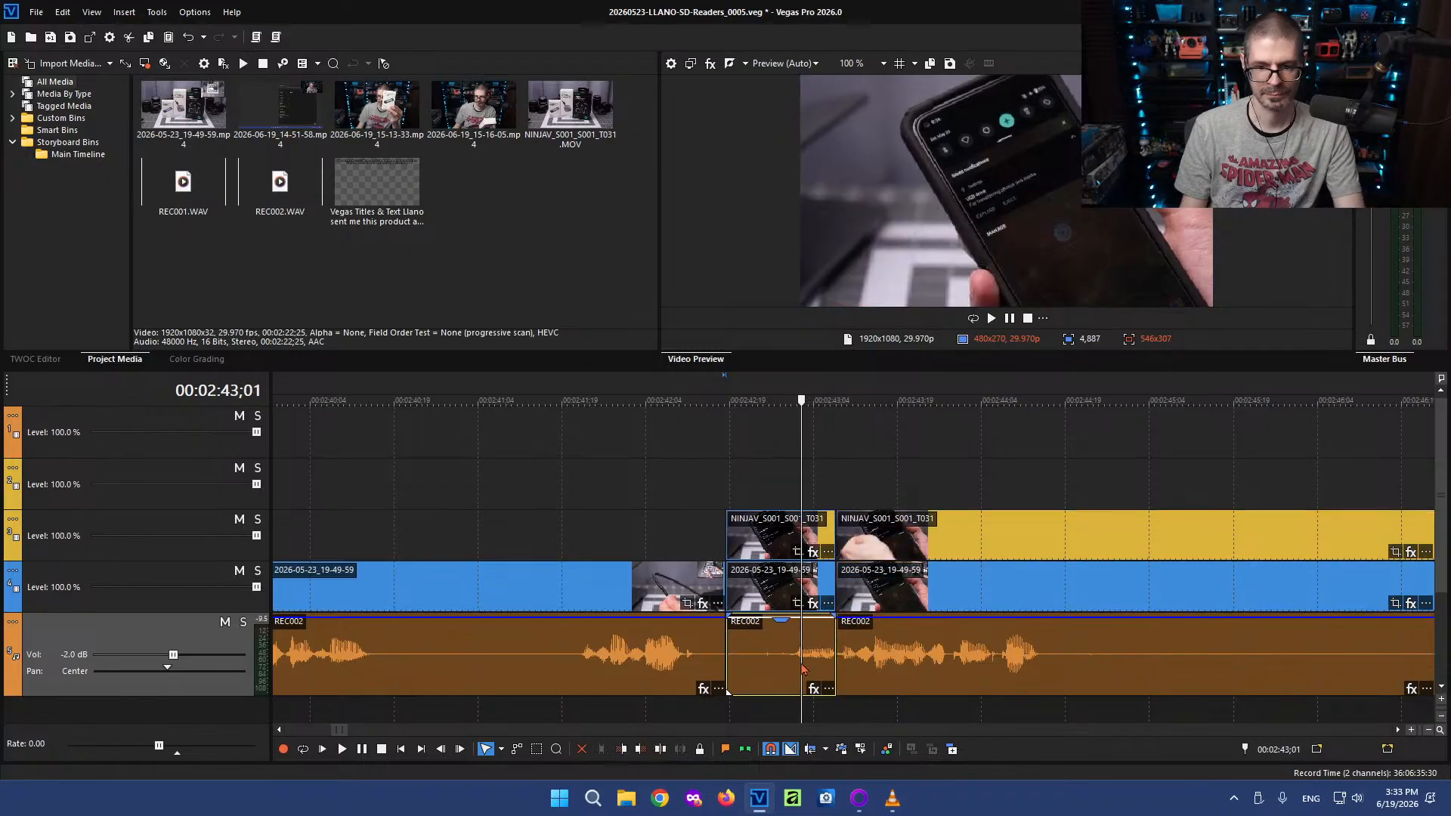
key("Delete")
key("f")
Butt the last REC002 clip against the preceding one and lengthen it so that it ends at 02:55;21
scroll(936, 677, "down", 5)
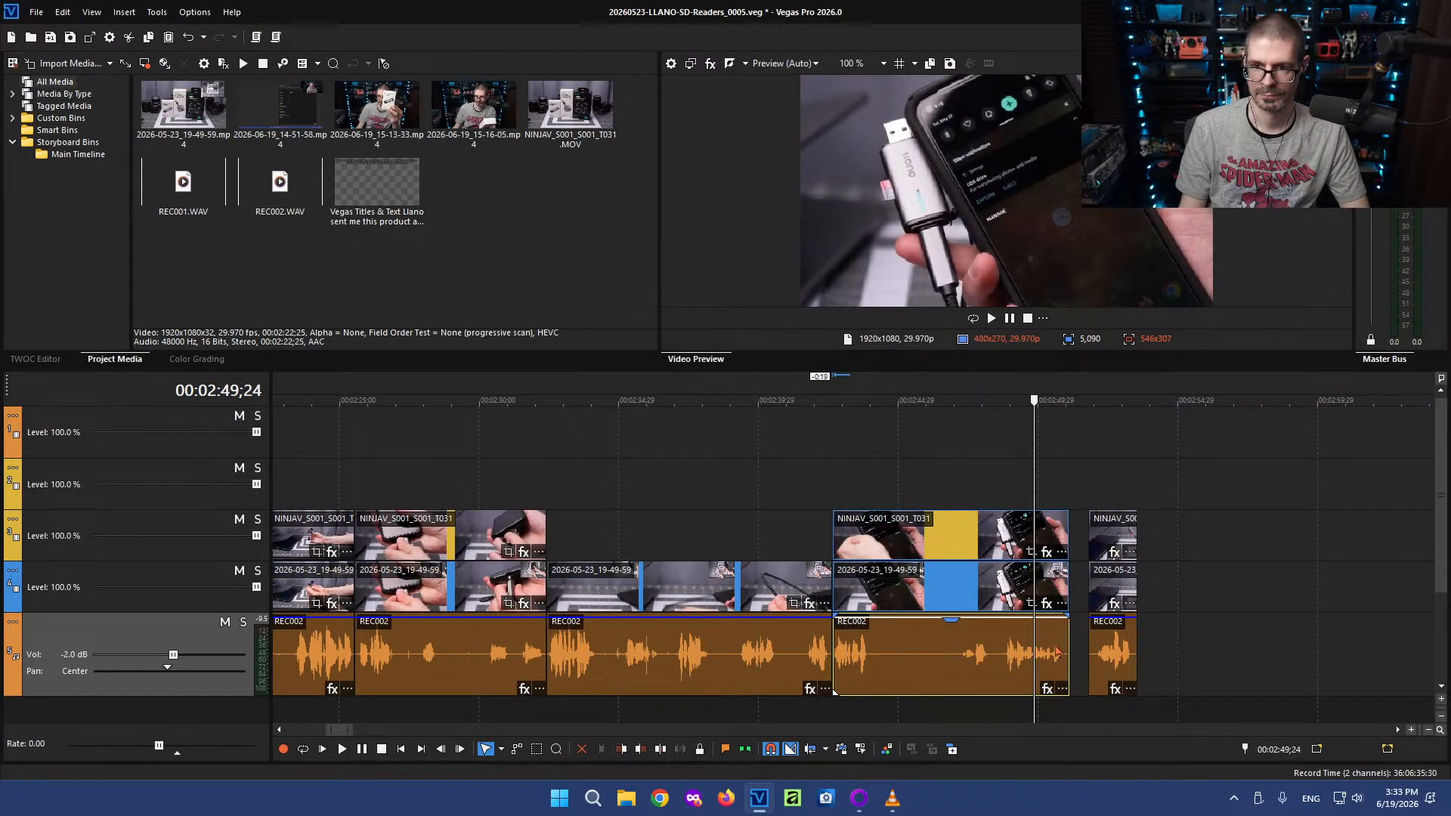
left_click_drag(1118, 656, 1245, 663)
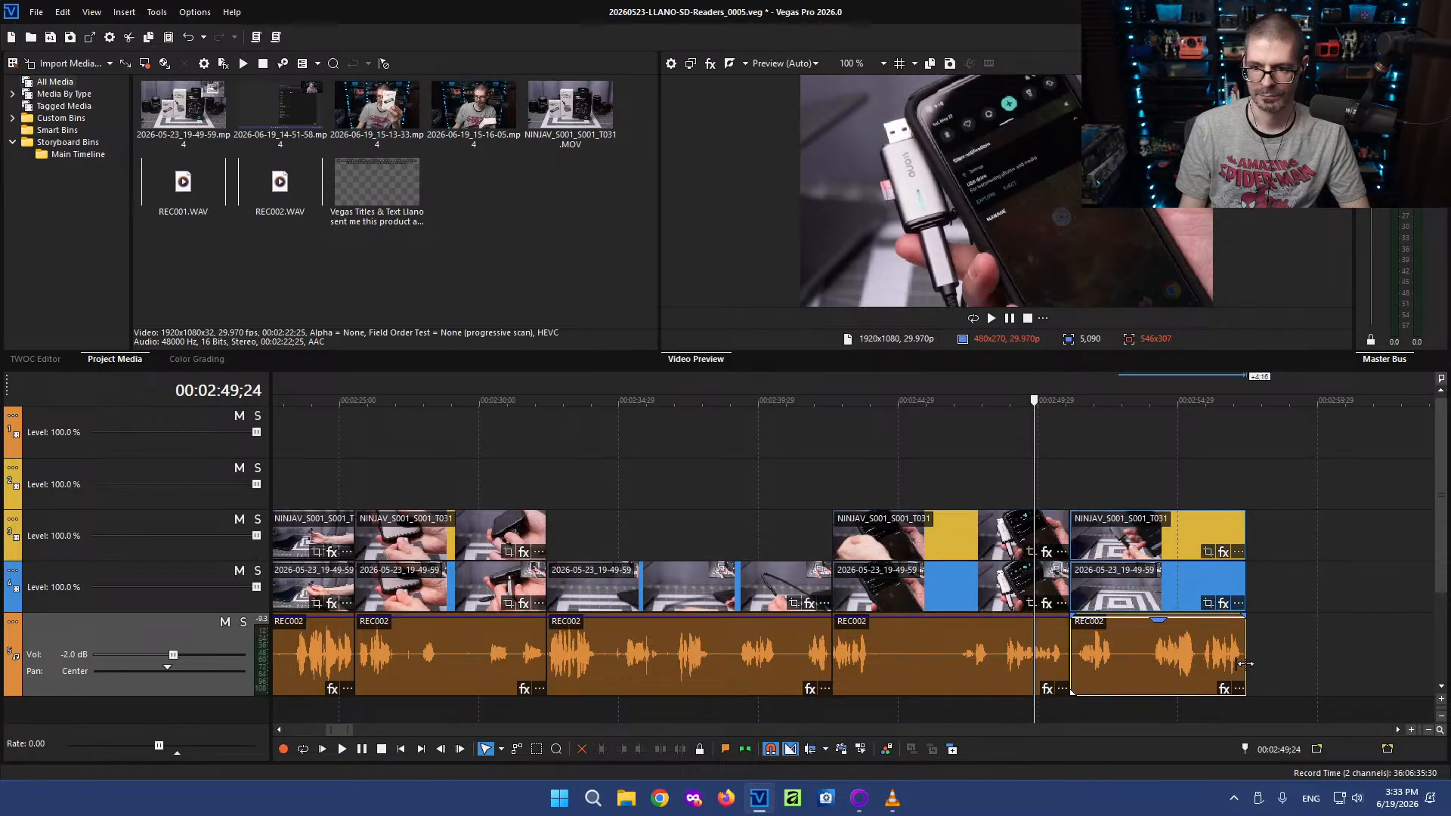
left_click(1150, 649)
key("l")
key("l")
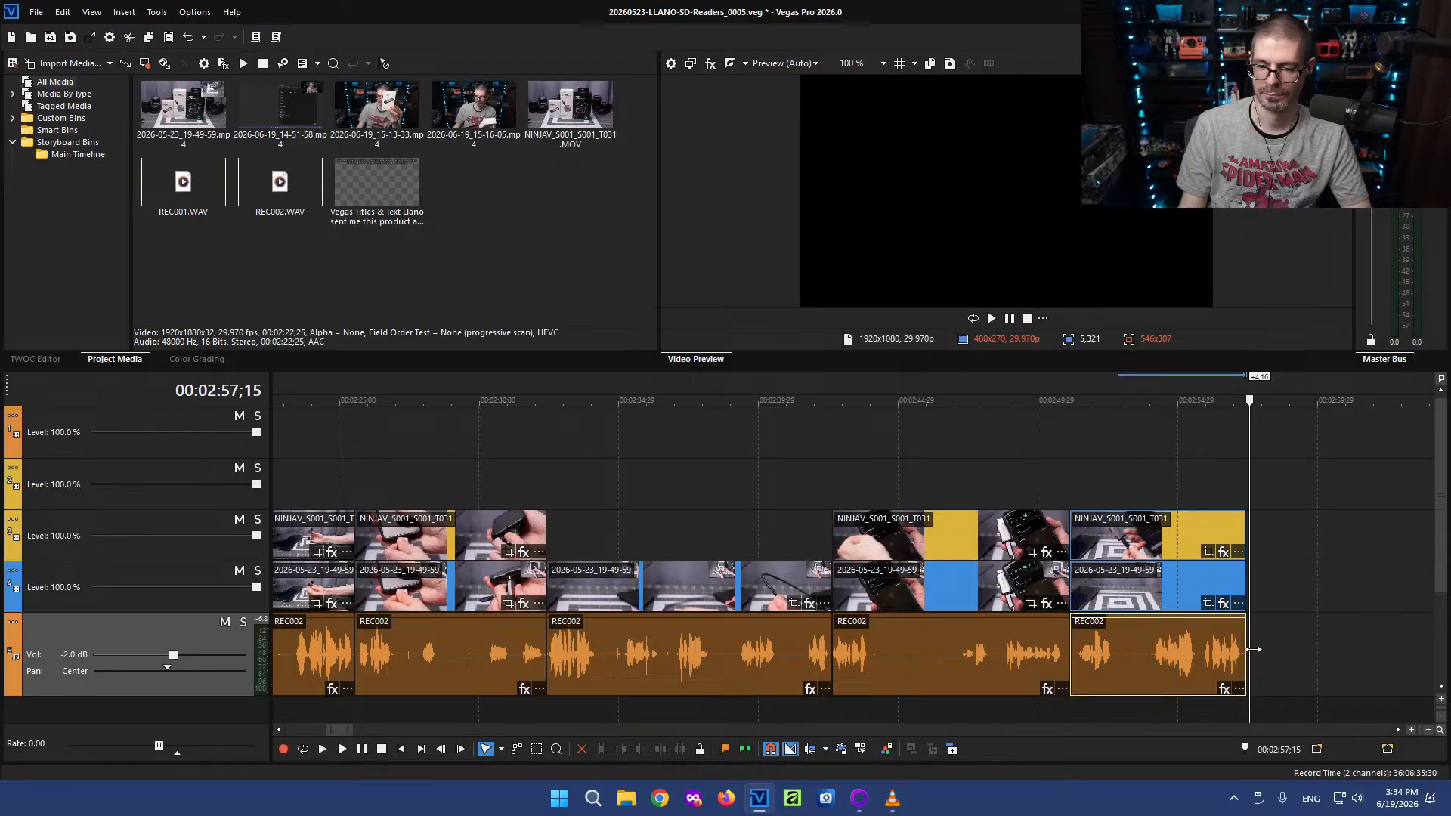
left_click(1199, 659)
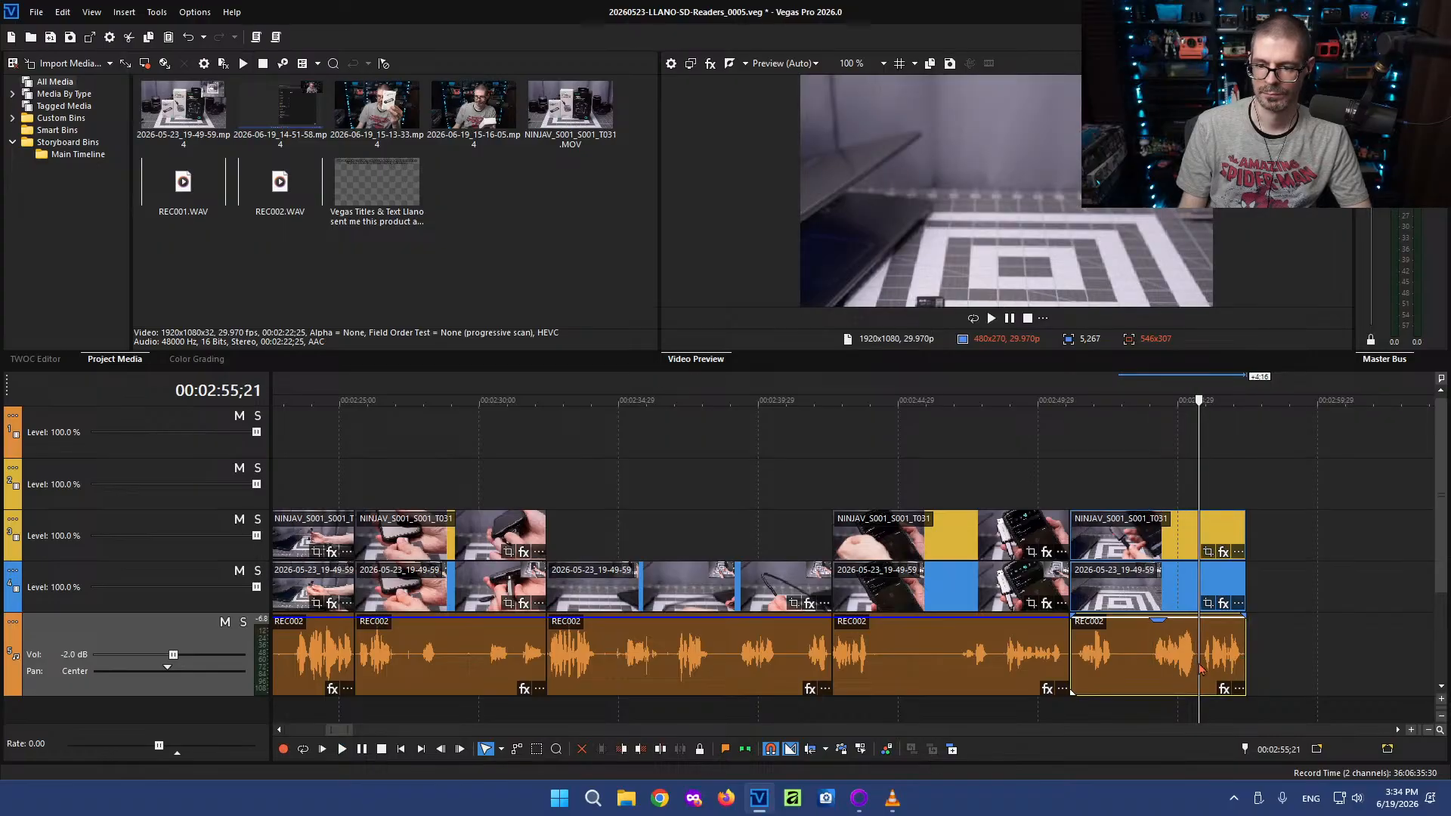
Move the 2026-06-19_14-51-58 screen recording about 4:17 earlier, near the edited clips, and play its opening speech
scroll(1257, 605, "down", 6)
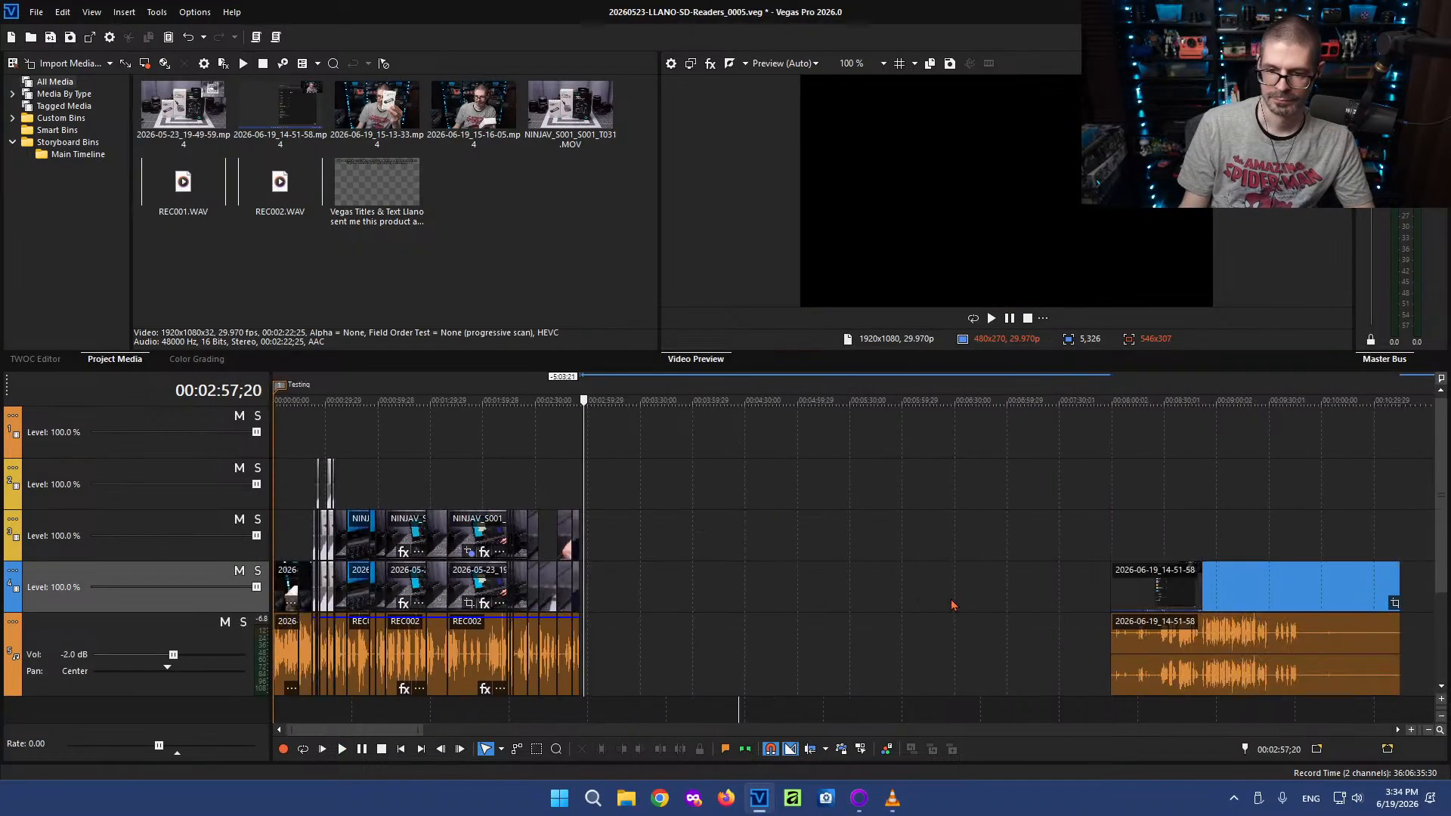
left_click_drag(1256, 597, 768, 599)
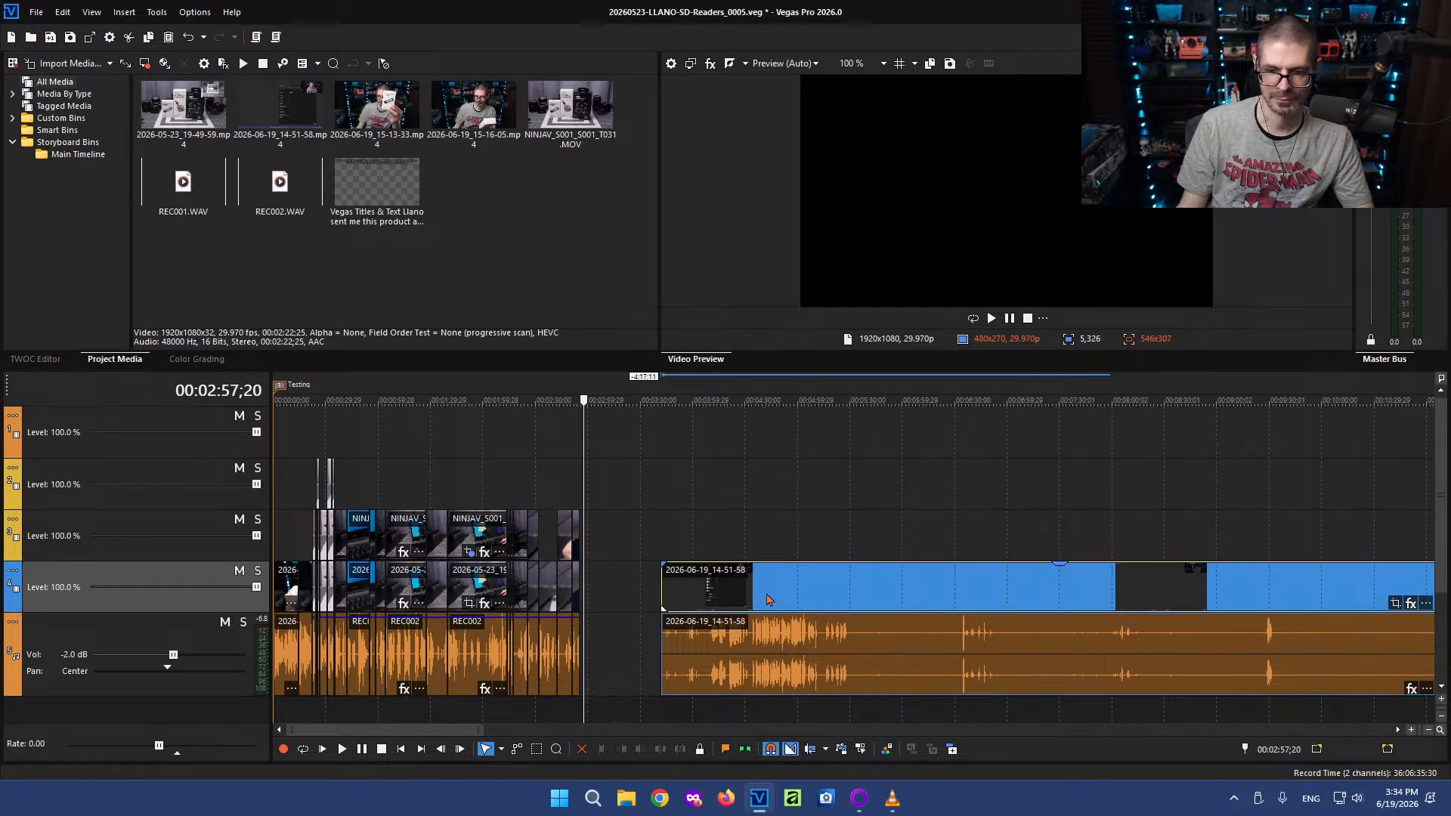
left_click(756, 597)
key("space")
scroll(867, 621, "down", 2)
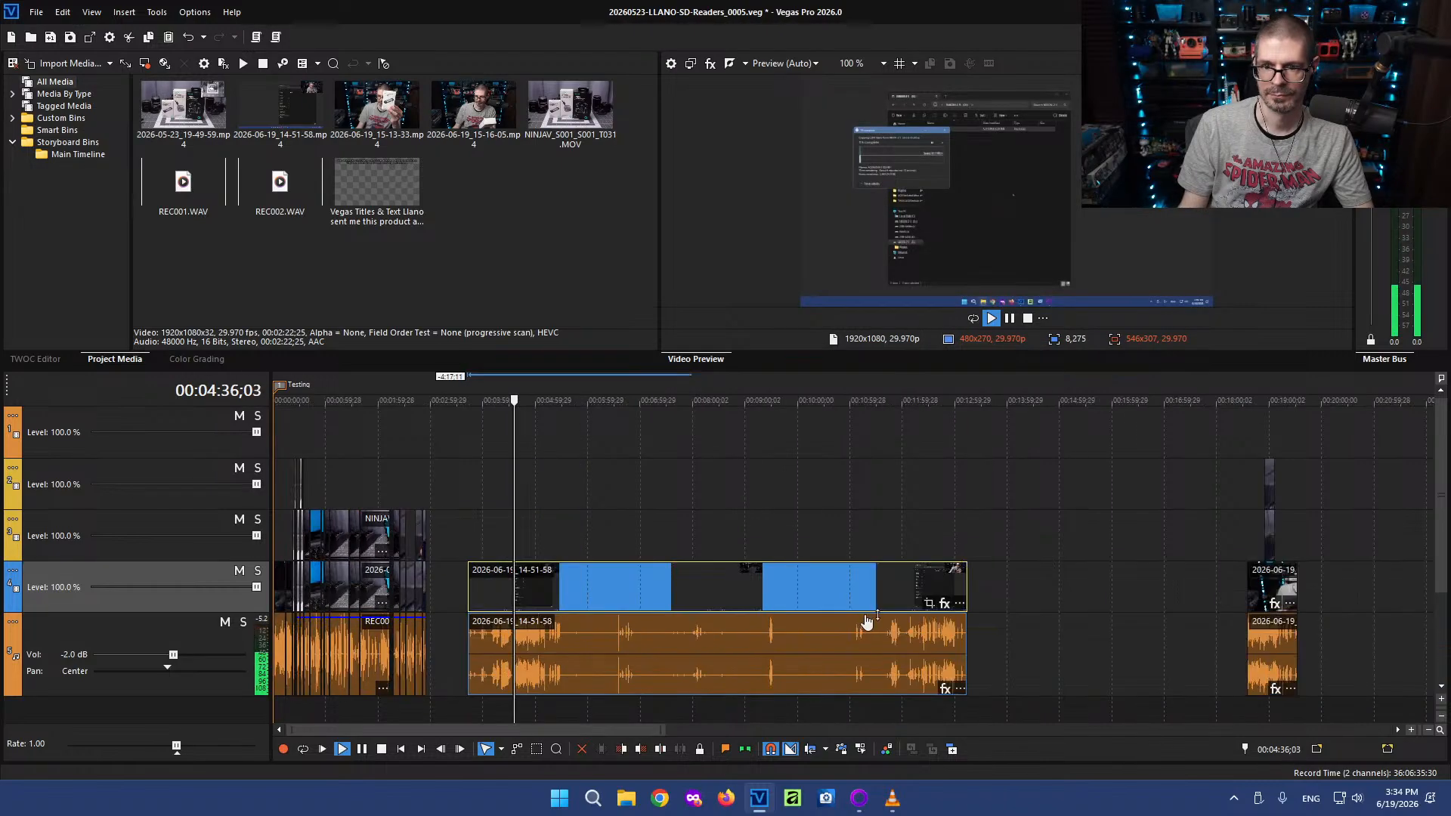
scroll(868, 621, "up", 6)
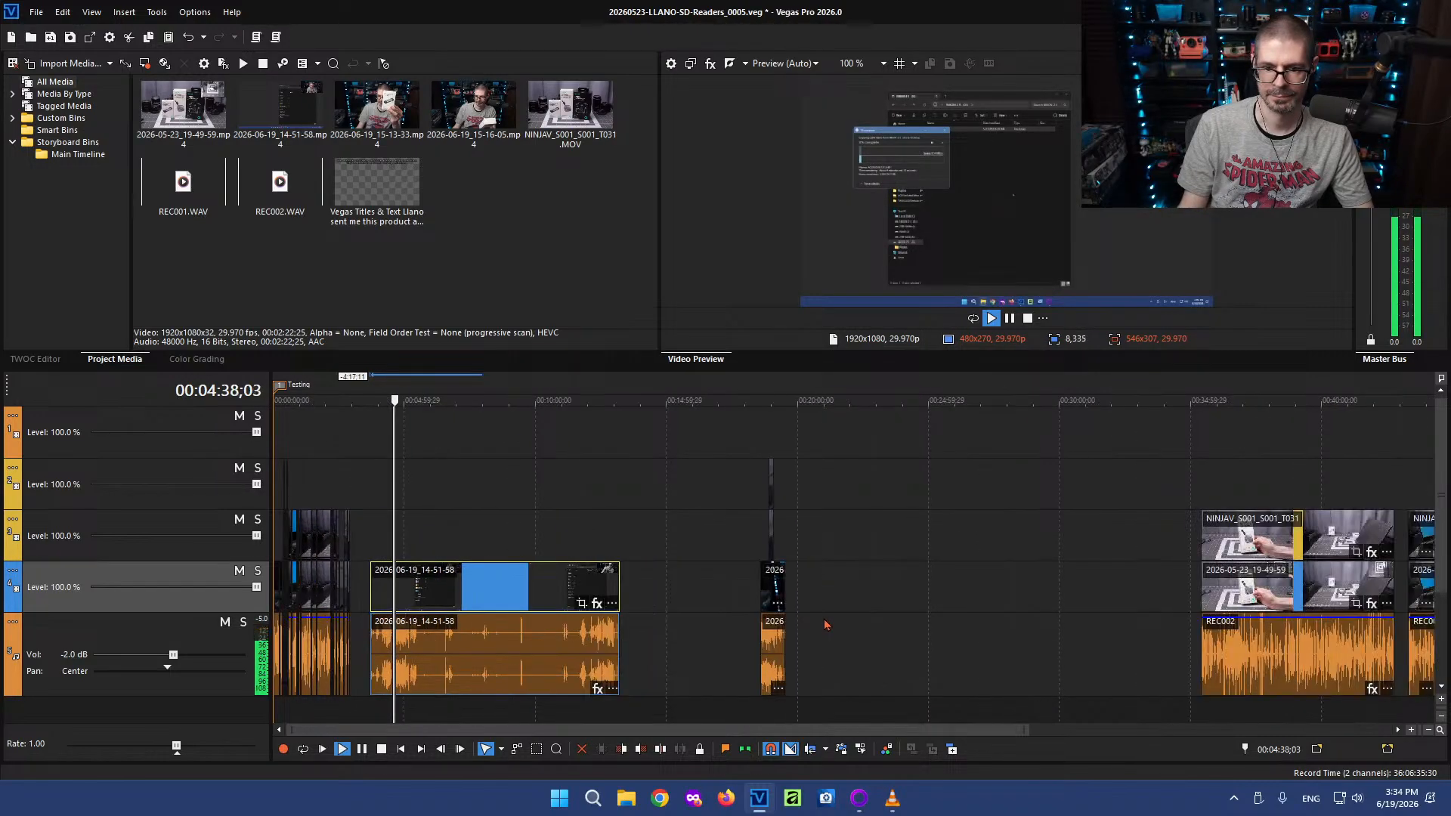
key("space")
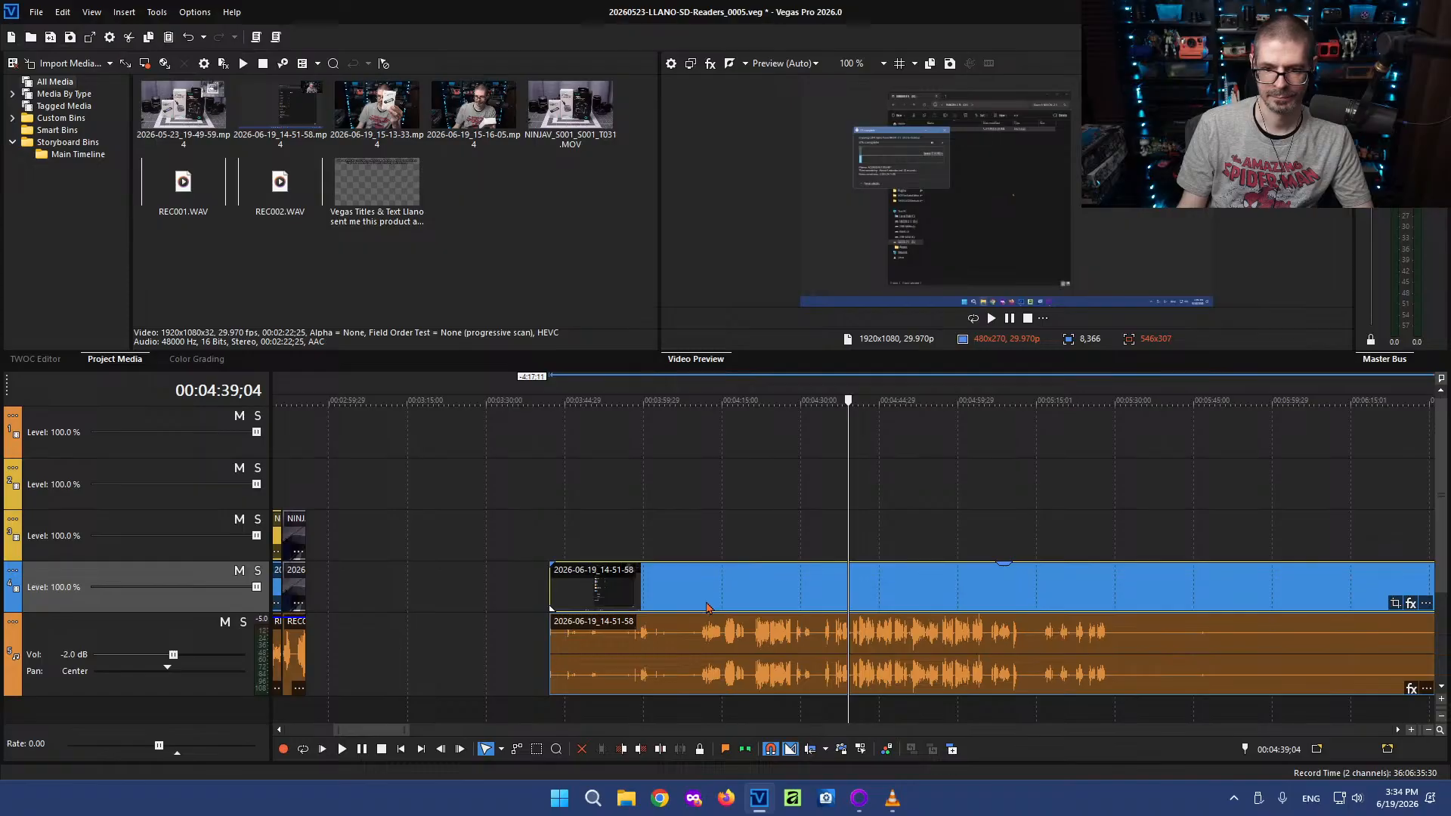
Split the screen recording just before its speech at 04:11;08 and delete the leading portion
left_click(708, 607)
scroll(1187, 577, "up", 8)
left_click(868, 642)
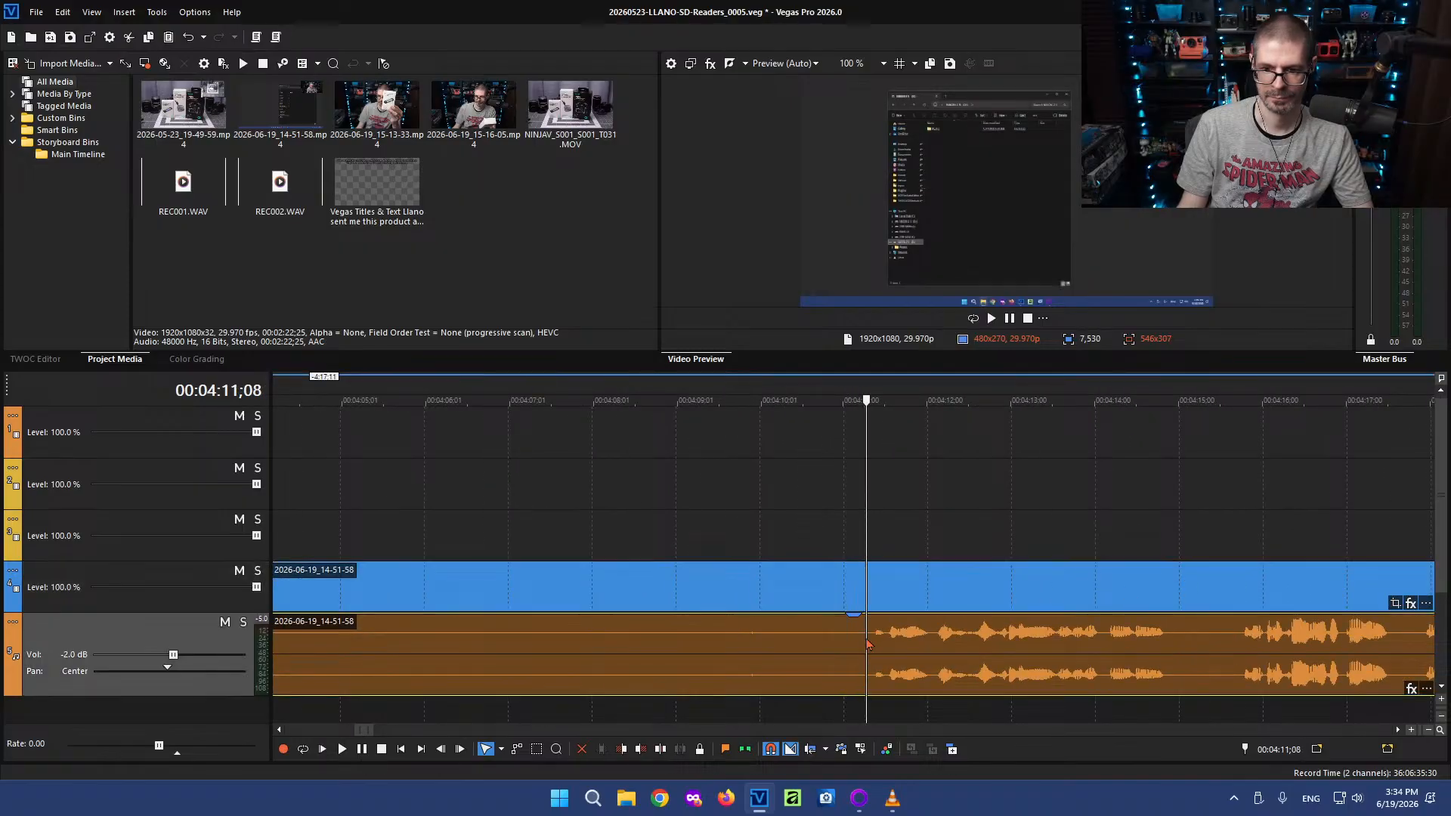
key("s")
left_click(671, 658)
scroll(680, 672, "down", 5)
key("Delete")
Move the trimmed screen recording directly against the end of the last edited clip
scroll(691, 680, "down", 4)
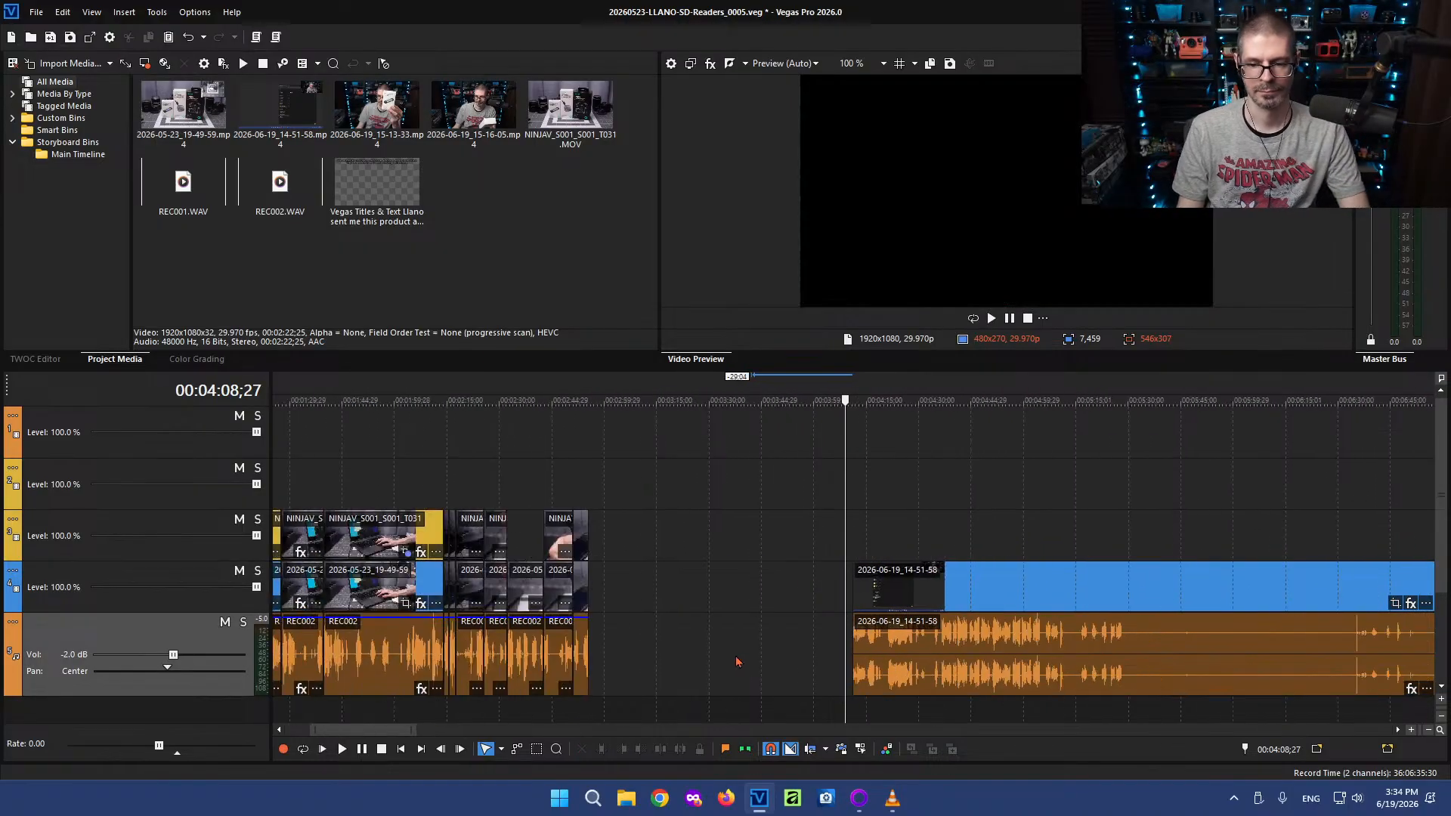
scroll(737, 661, "down", 3)
left_click_drag(888, 597, 725, 597)
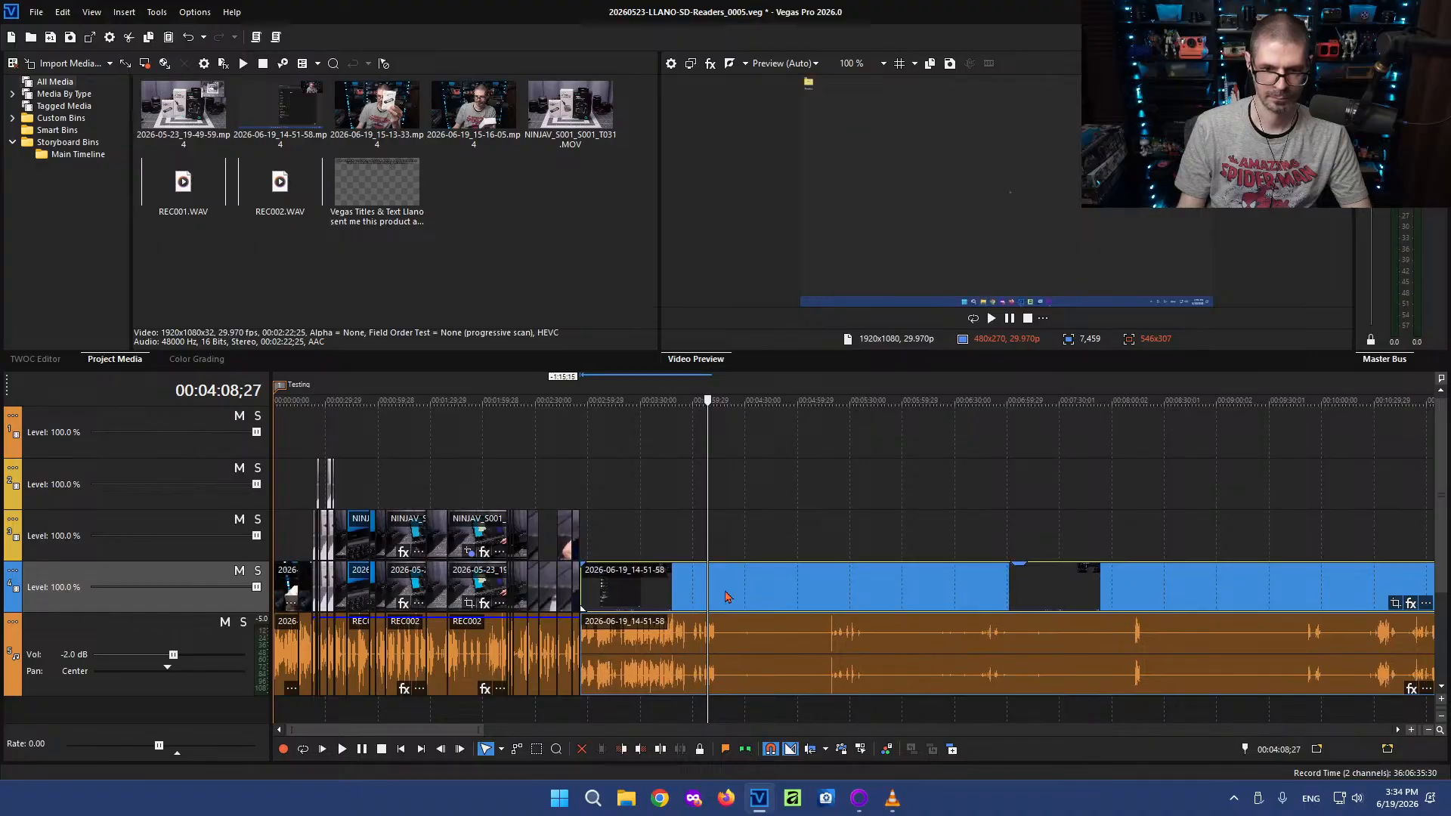
left_click(616, 538)
left_click(599, 479)
scroll(599, 479, "up", 6)
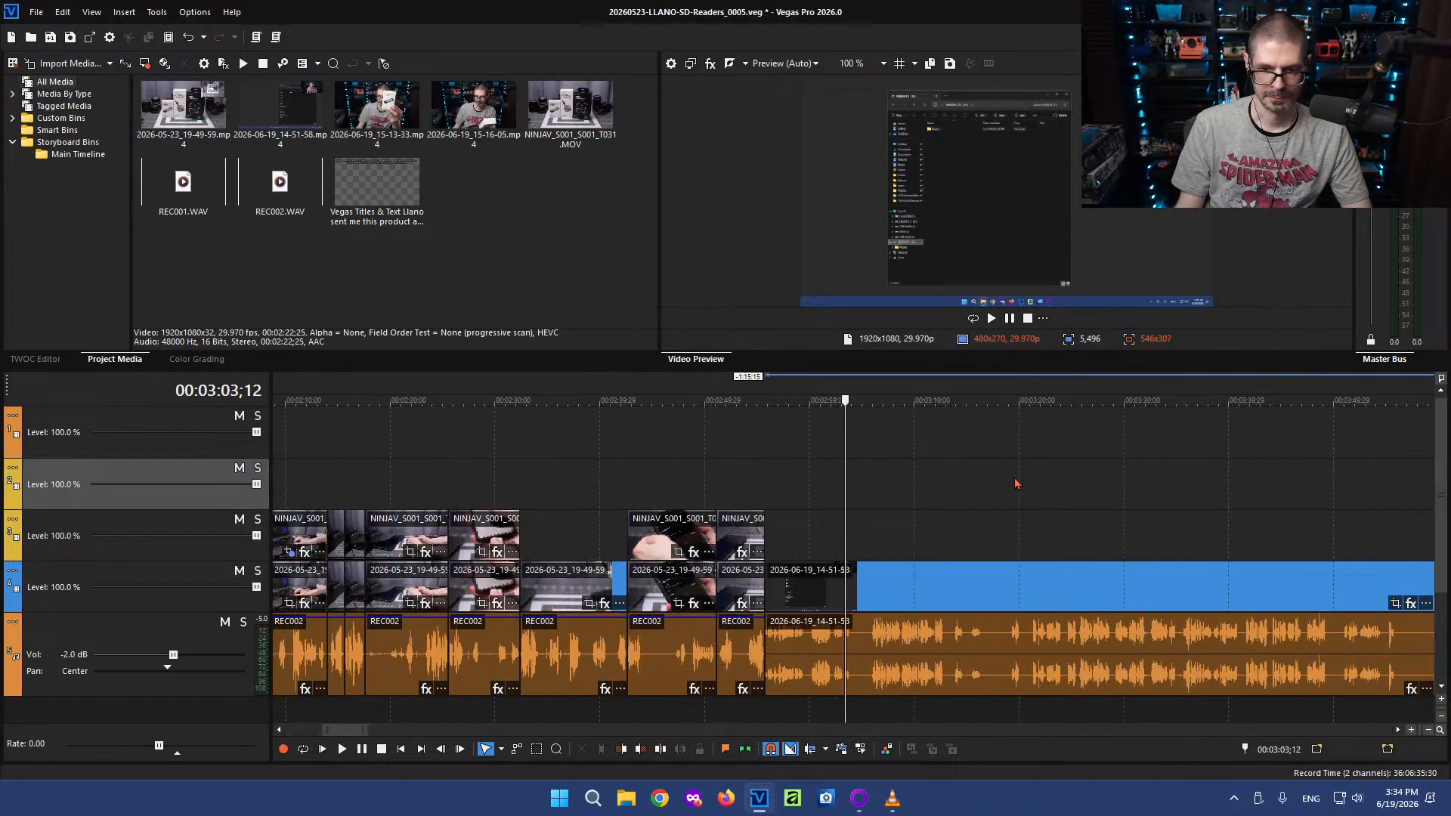
Convert the screen recording's audio event to a single channel and toggle its Normalize switch
left_click(656, 460)
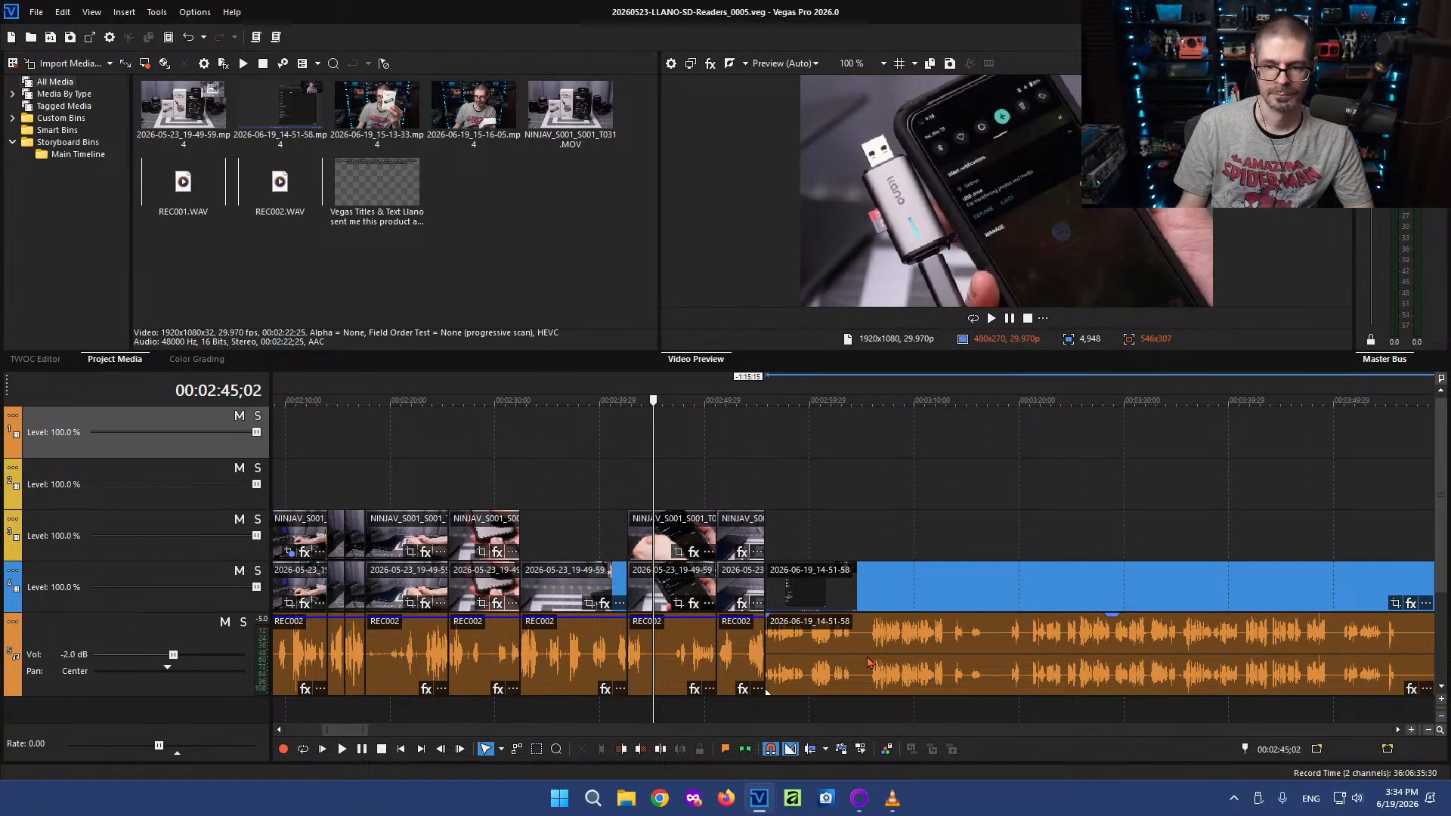
right_click(867, 663)
mouse_move(1058, 629)
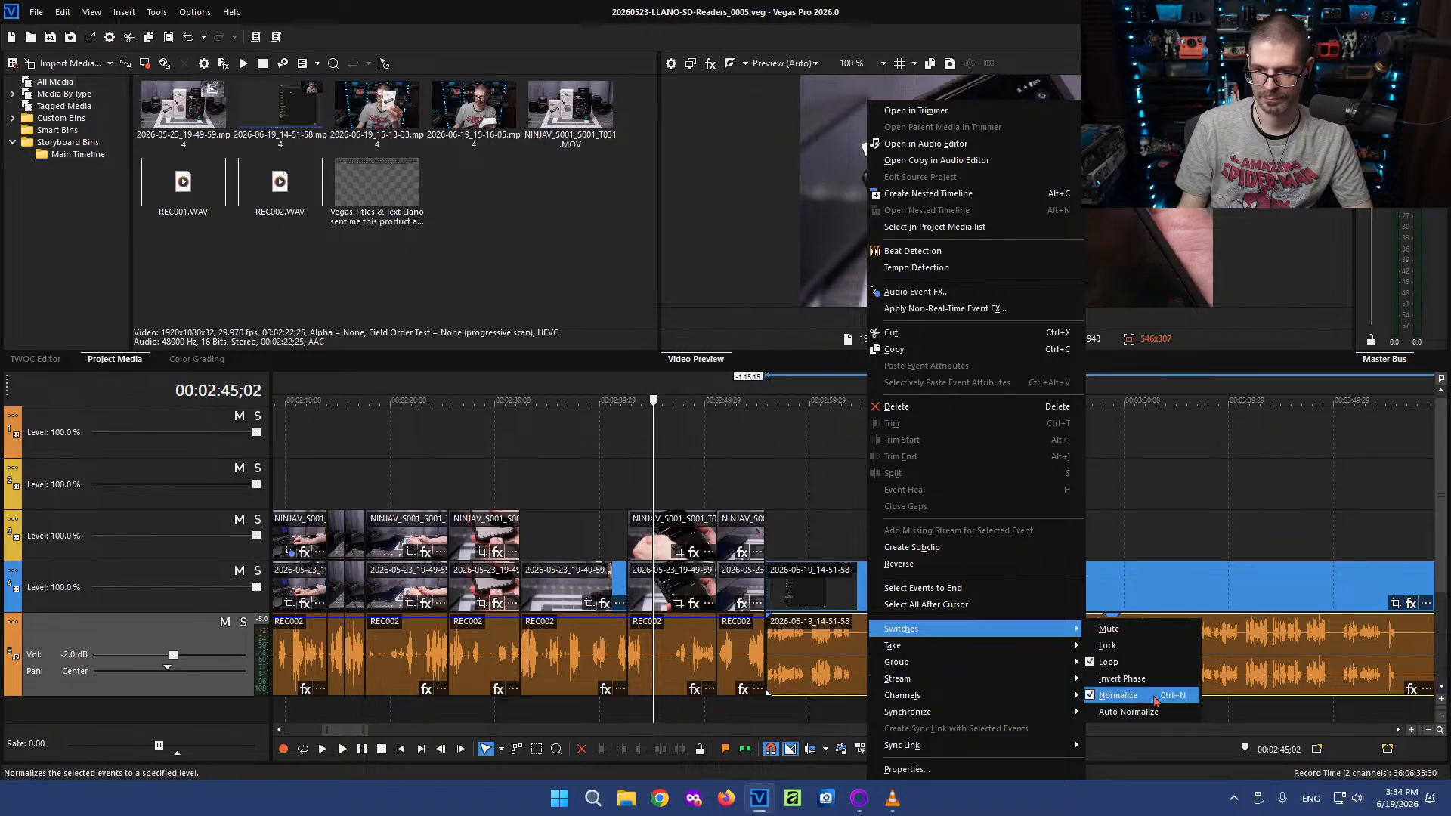
left_click(1122, 695)
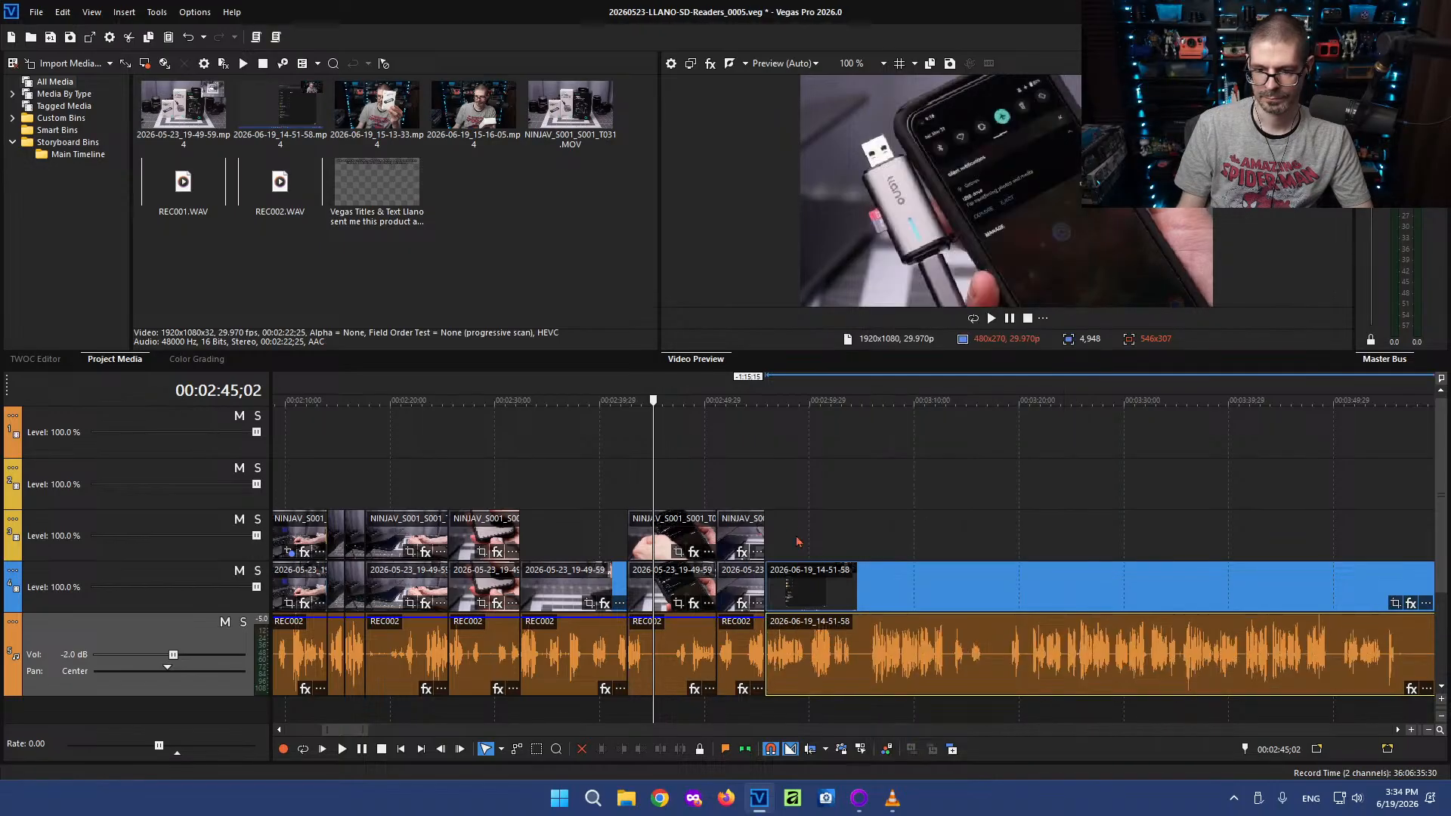
Play back the transition from the last REC002 clip into the screen recording
left_click(784, 484)
left_click(733, 488)
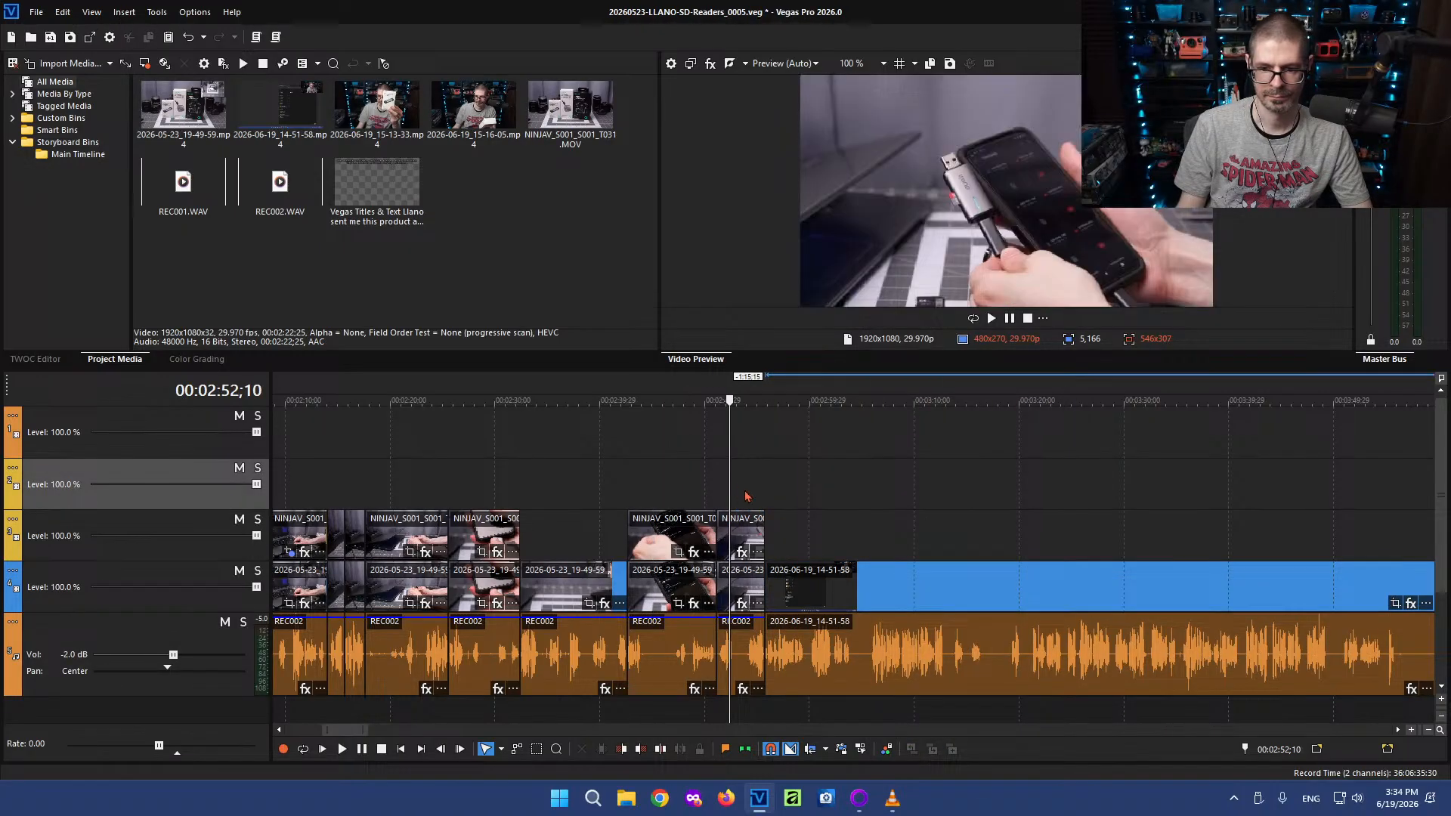
key("space")
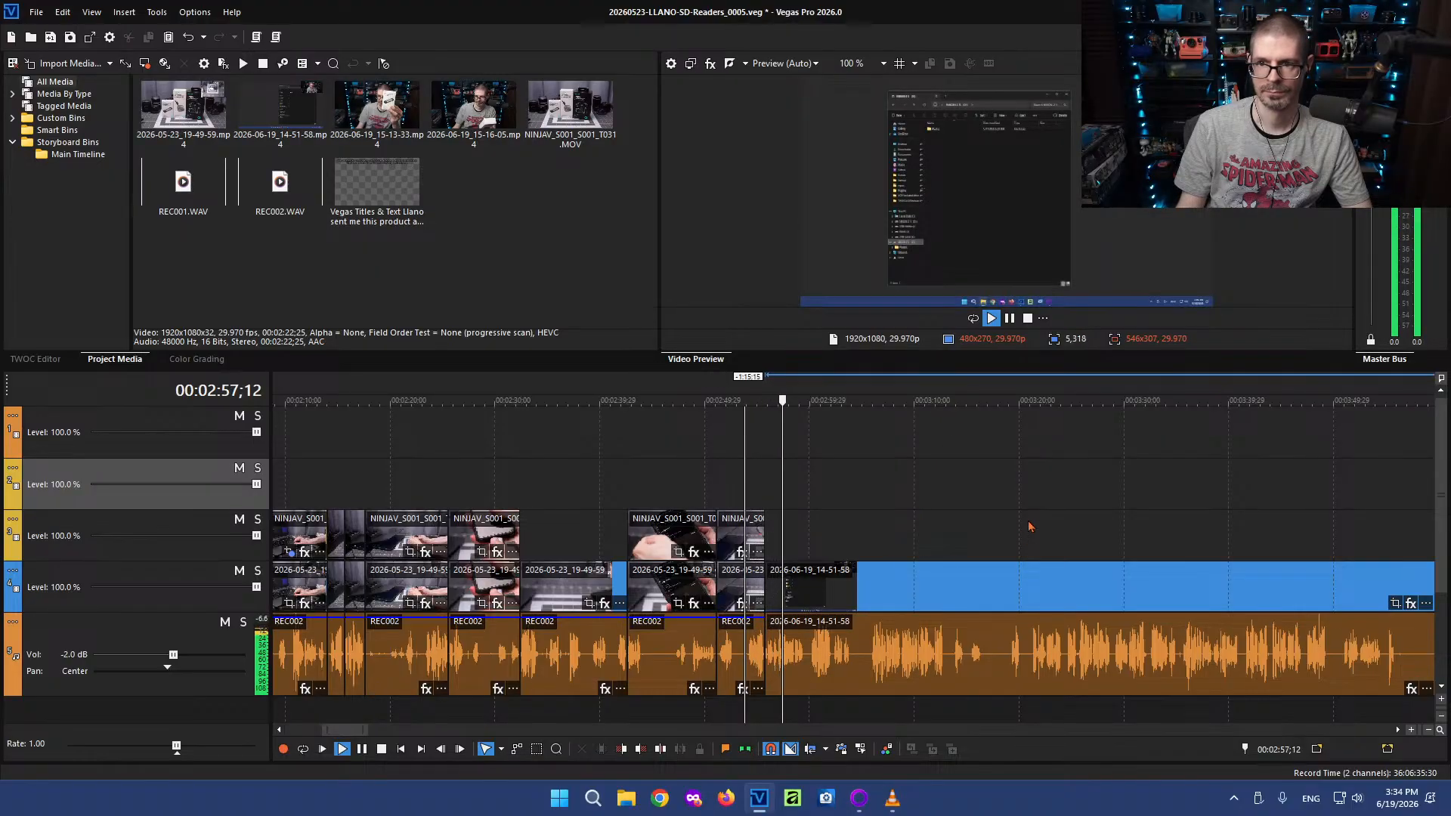
Move the screen recording about 32 seconds later and extend the last REC002 clip with its linked video by about 12 seconds
key("Return")
left_click_drag(915, 604, 1258, 593)
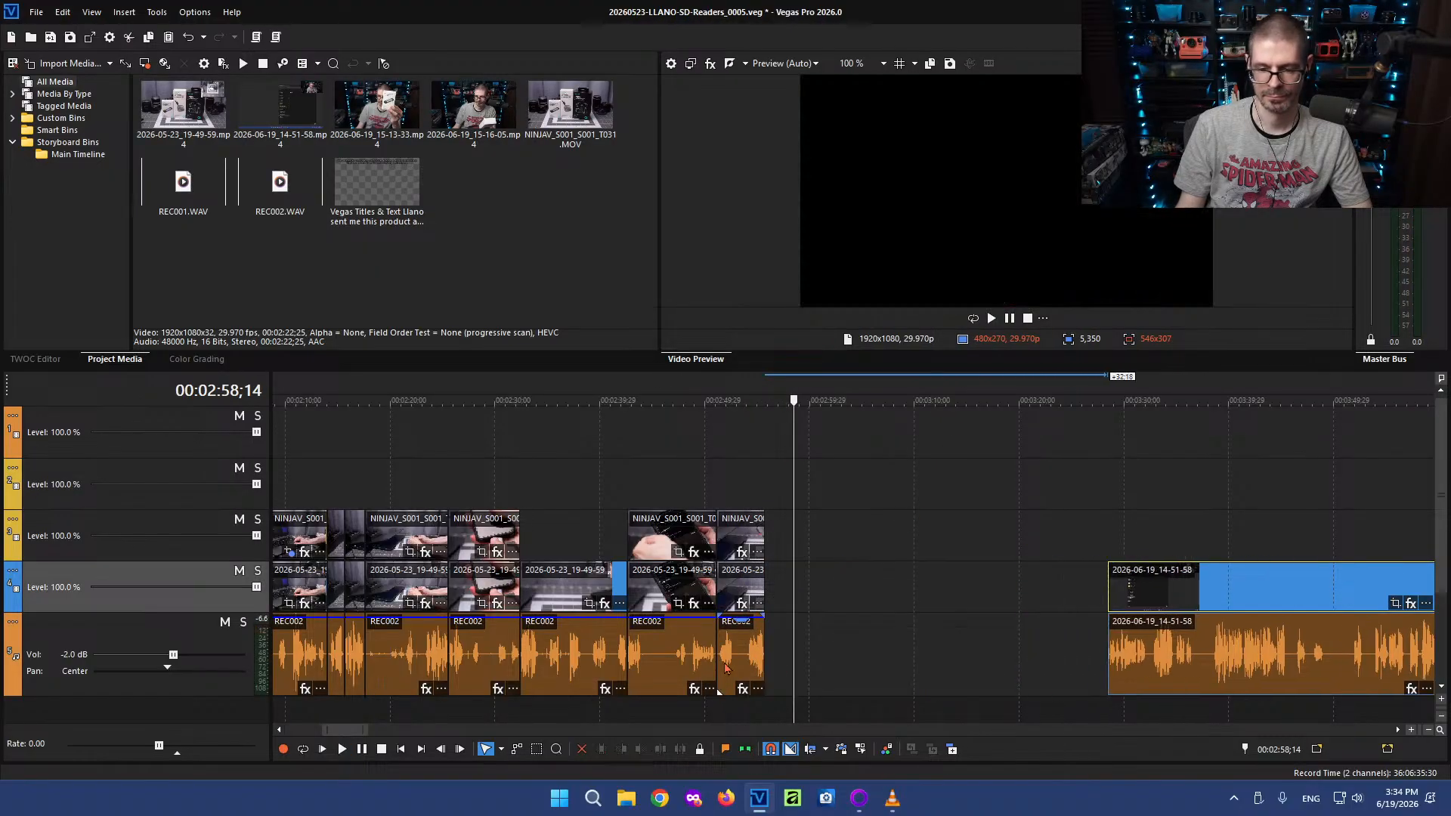
left_click_drag(762, 644, 897, 649)
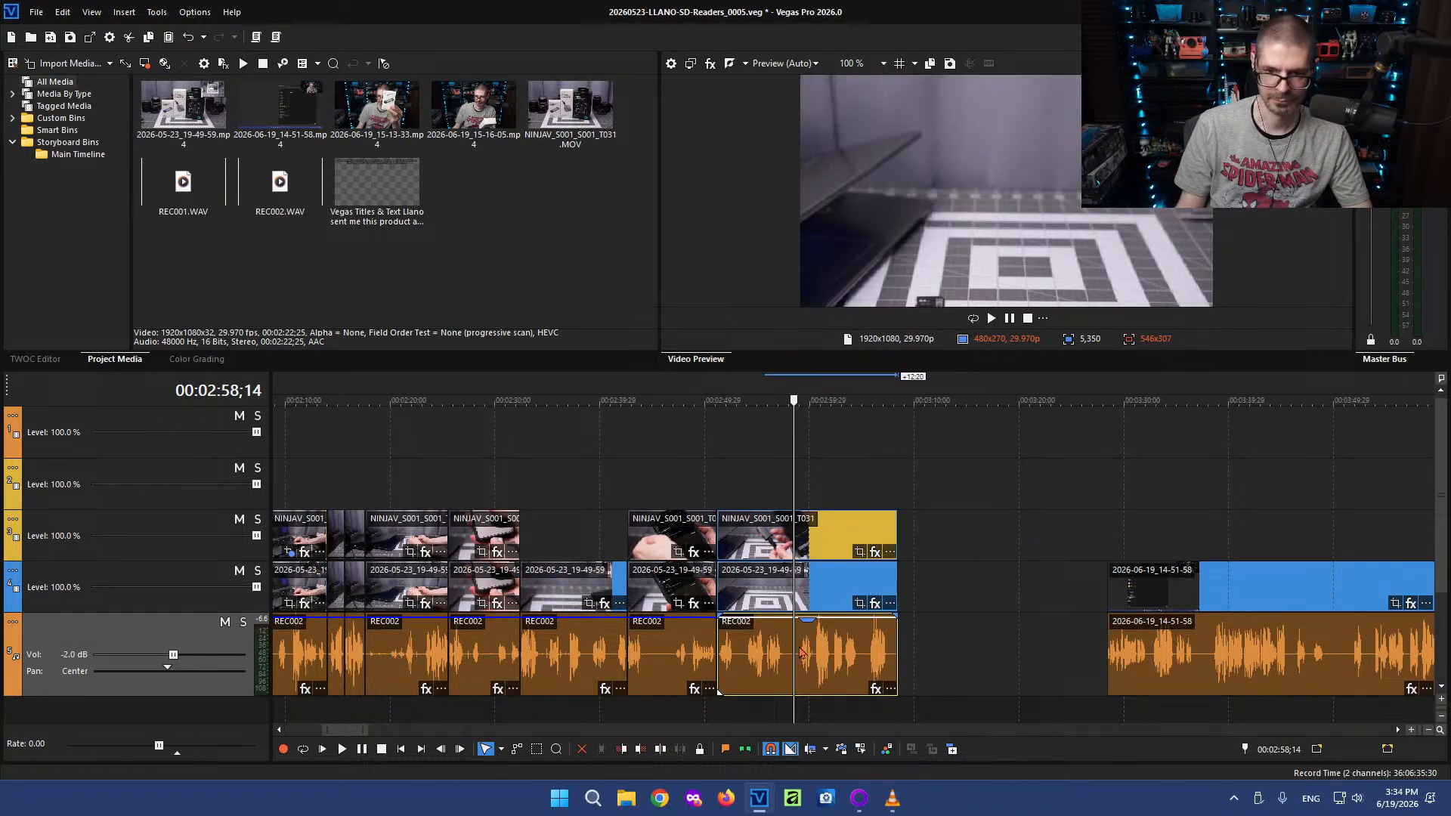
Play the extended part of the last REC002 clip at increased speed to check its remaining speech
key("l")
key("l")
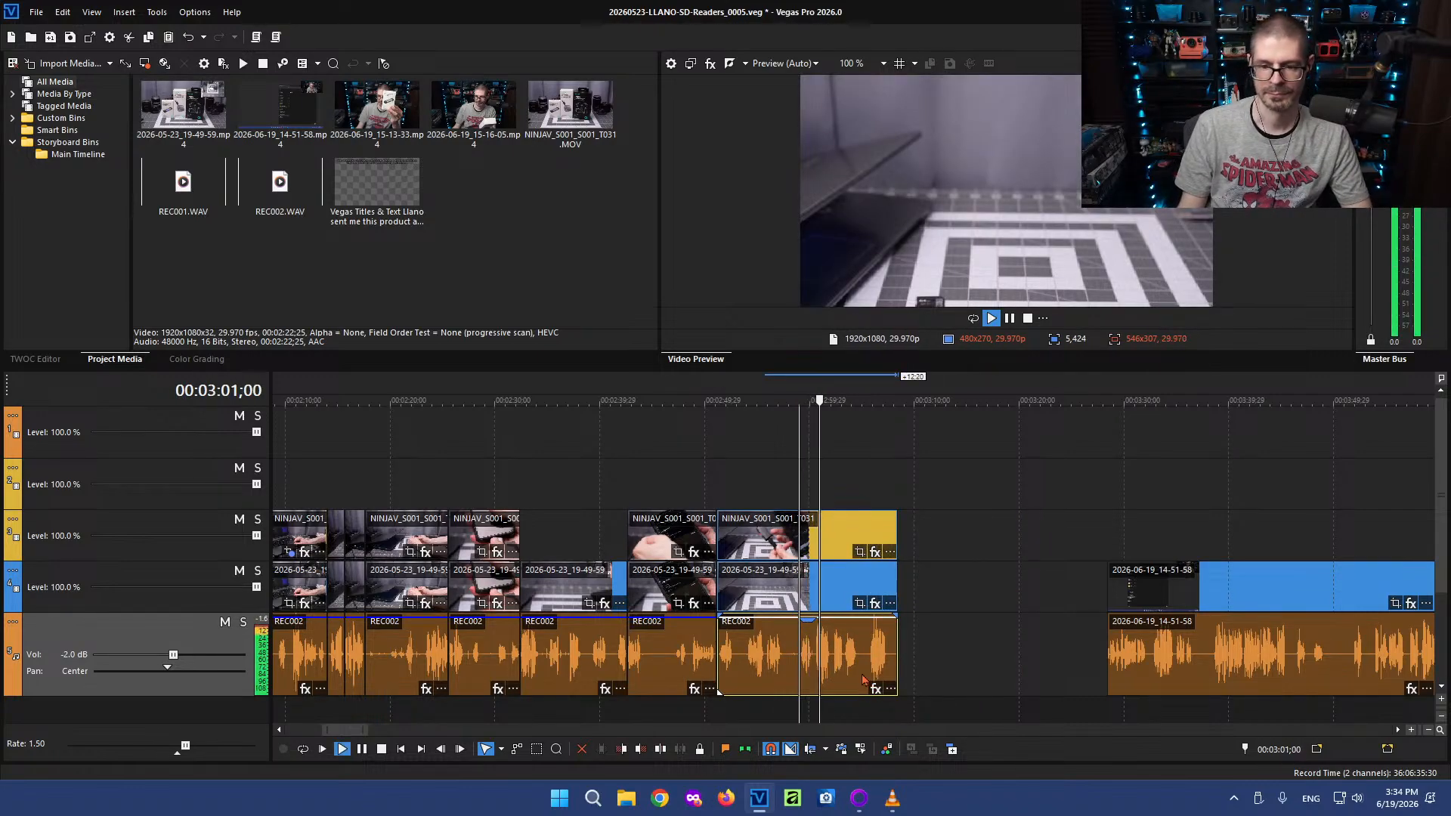
scroll(864, 679, "up", 2)
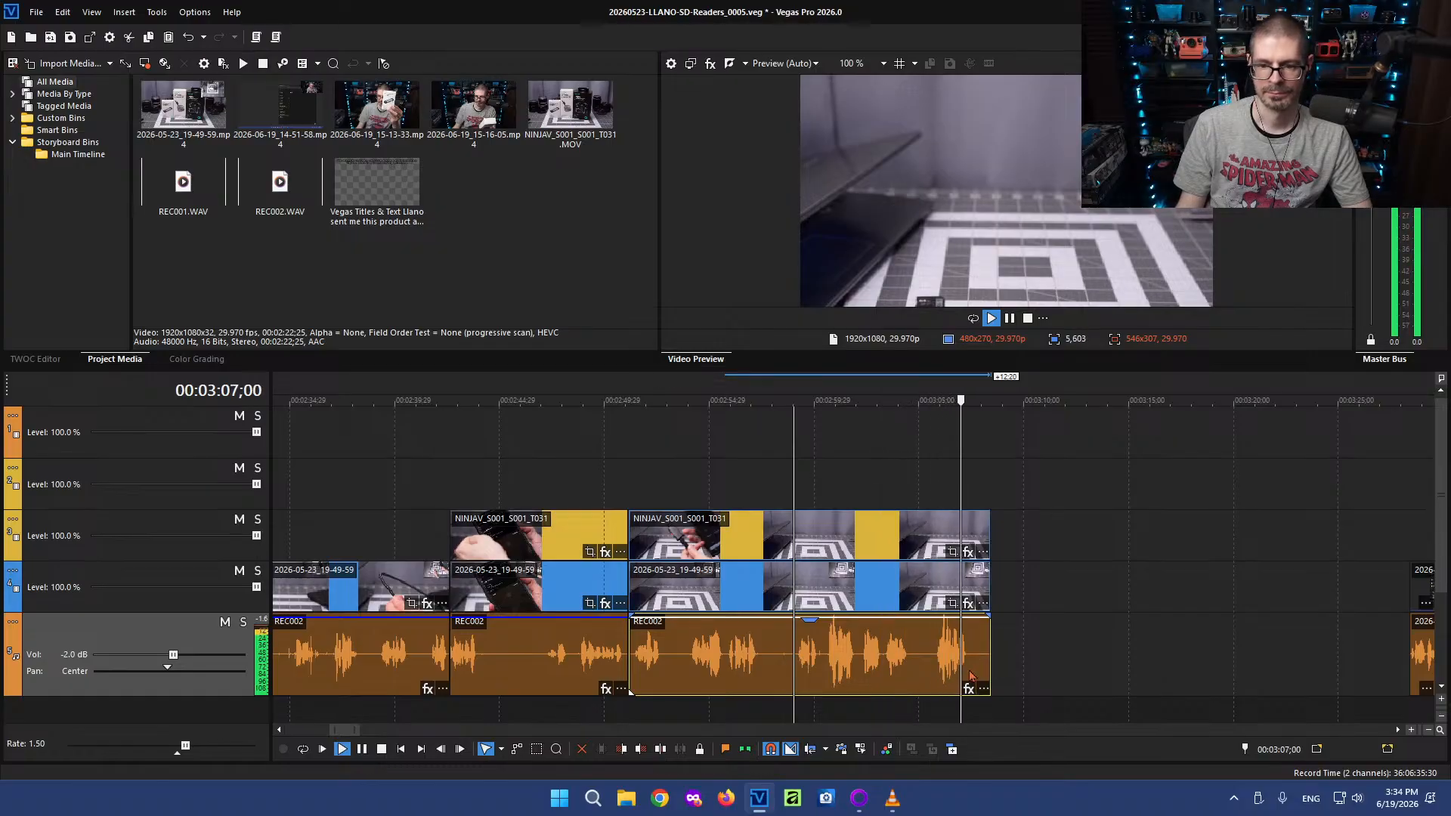
key("k")
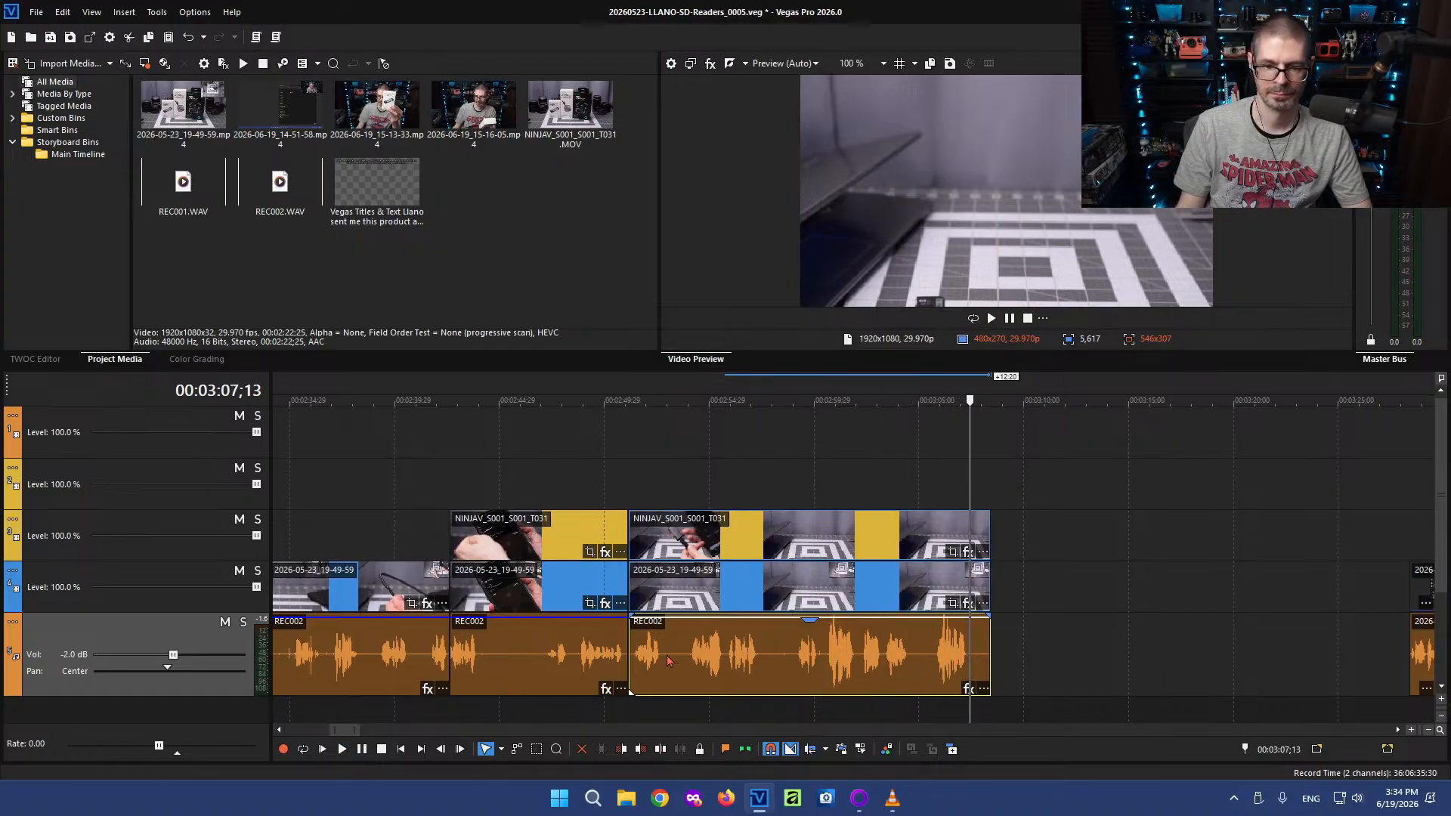
Split the last REC002 clip at 02:53;21, delete the part after it, and lengthen the kept part's end by about 8 frames
key("s")
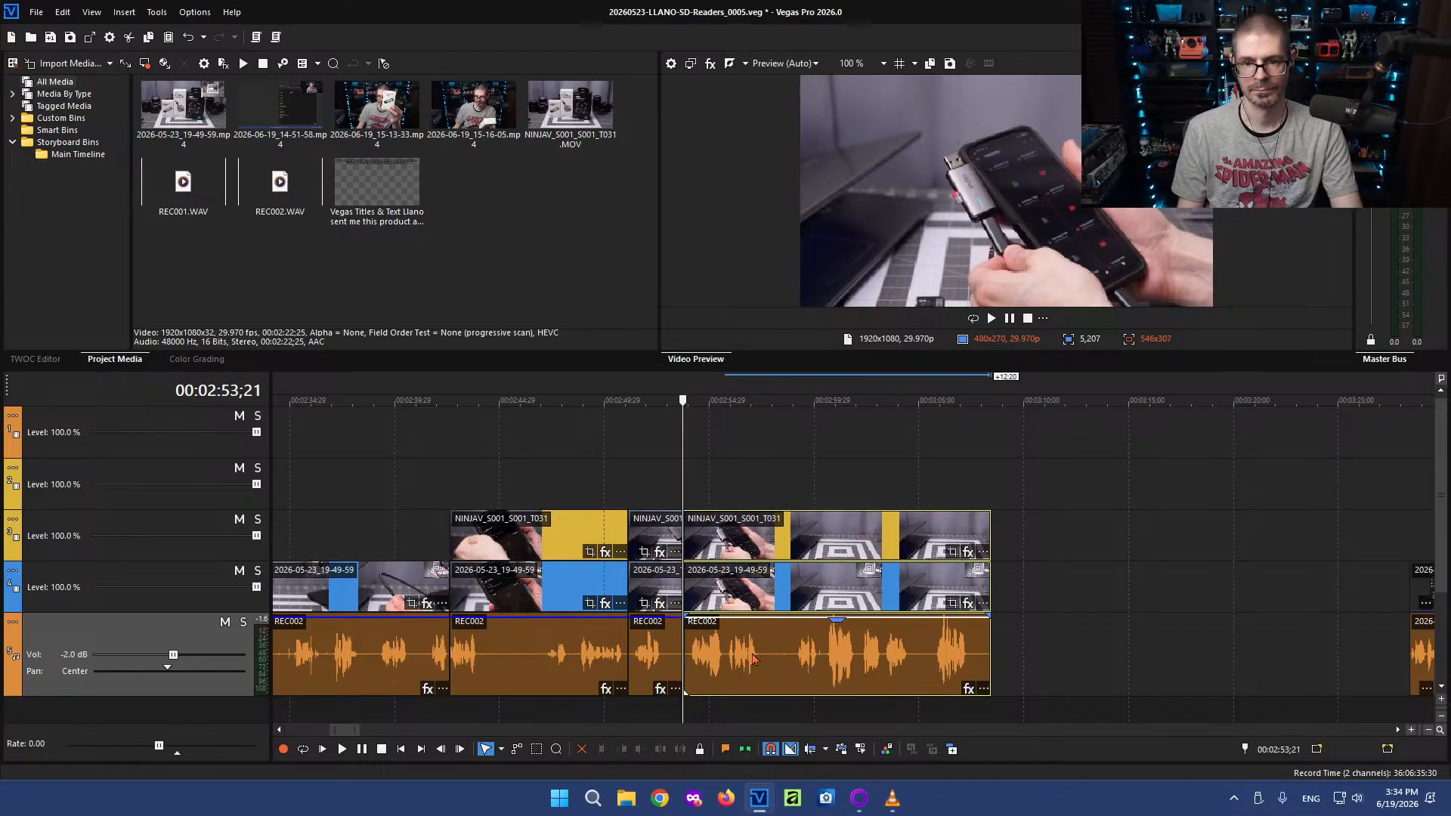
left_click(754, 660)
key("Delete")
scroll(880, 625, "up", 5)
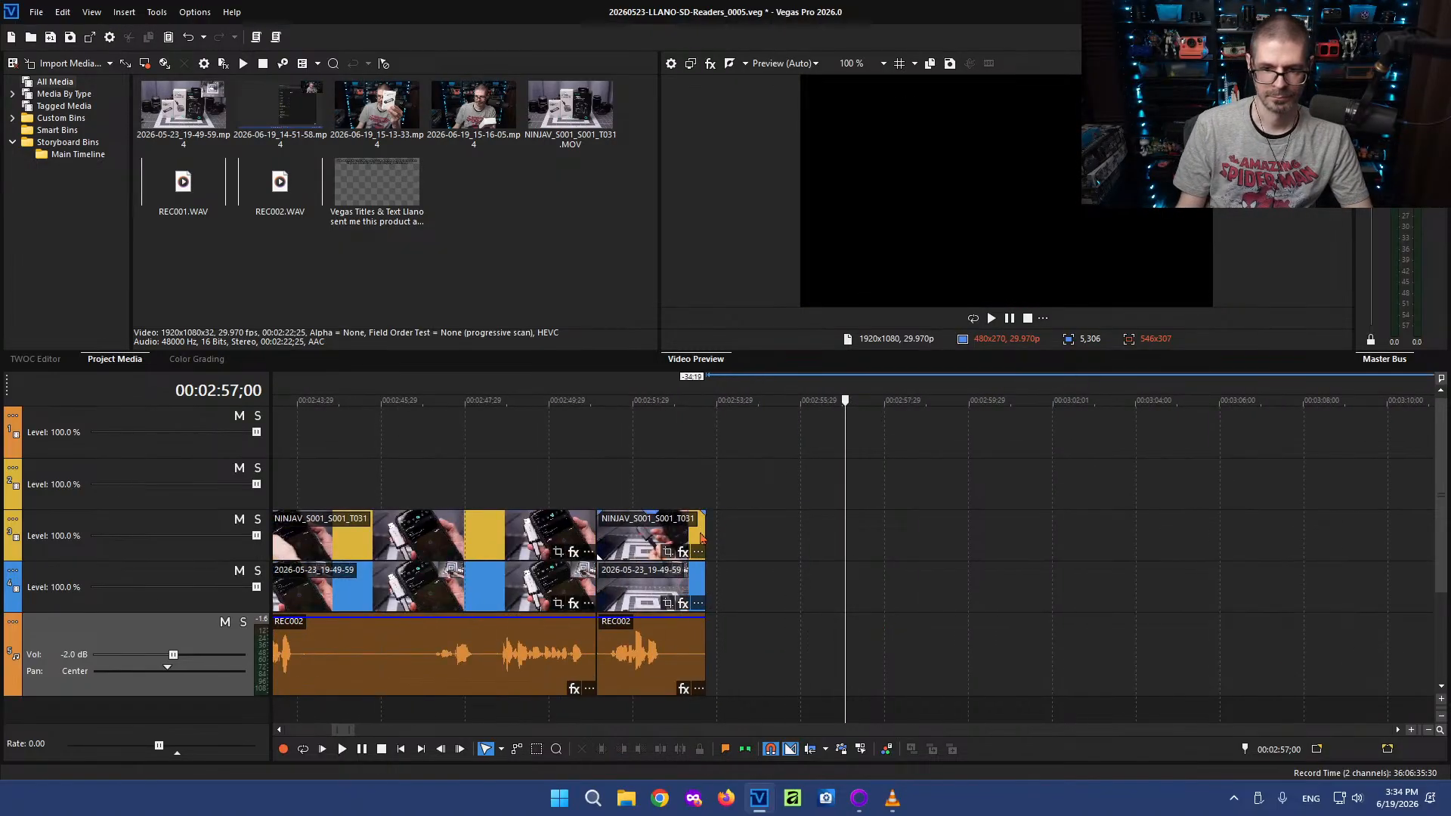
mouse_move(704, 532)
left_mouse_down()
mouse_move(745, 532)
mouse_move(716, 532)
left_mouse_up()
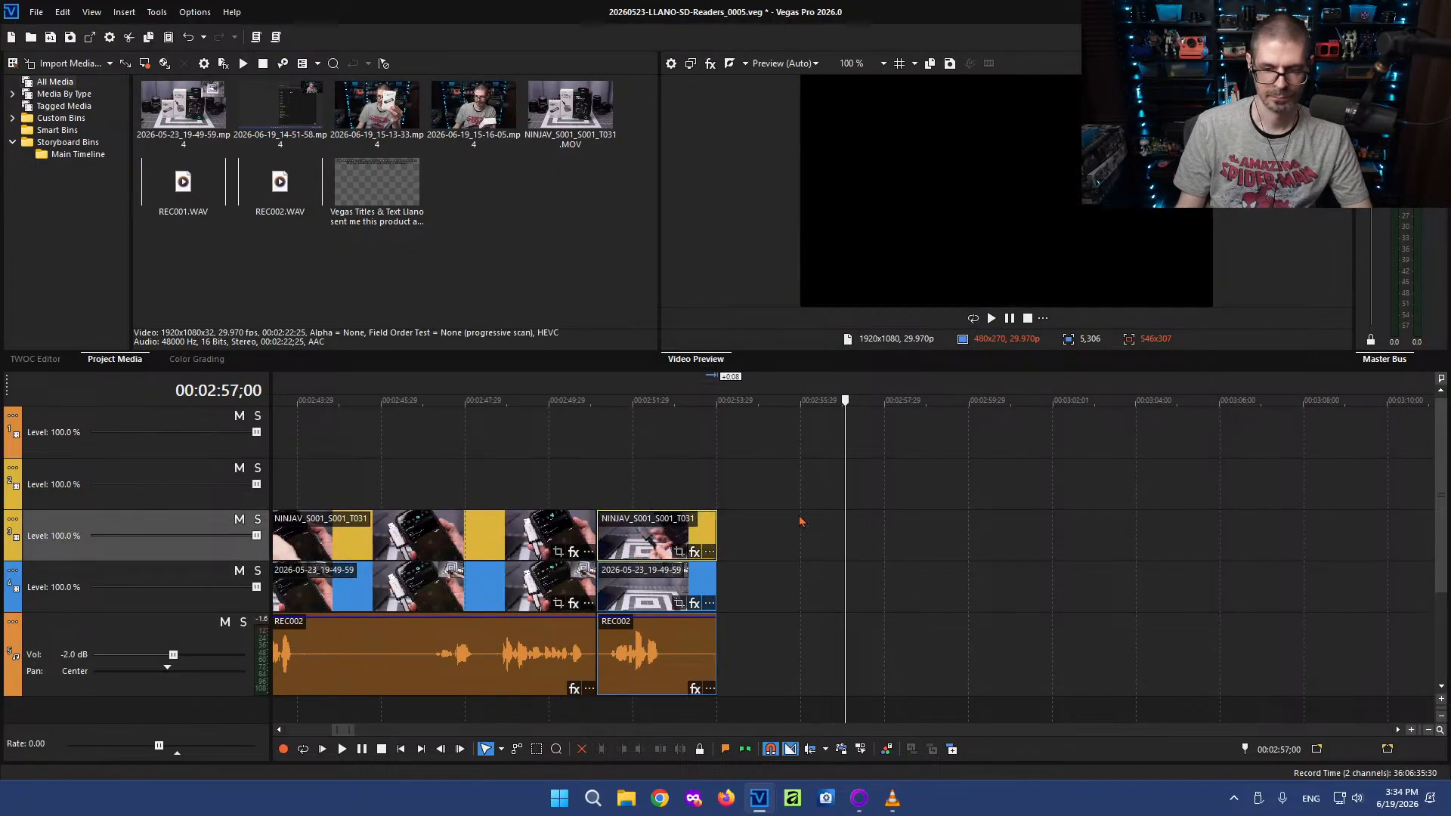
Insert a text event on the uppermost track at 02:44;19, over the phone close-up
scroll(761, 520, "down", 3)
scroll(761, 520, "down", 2)
left_click(739, 476)
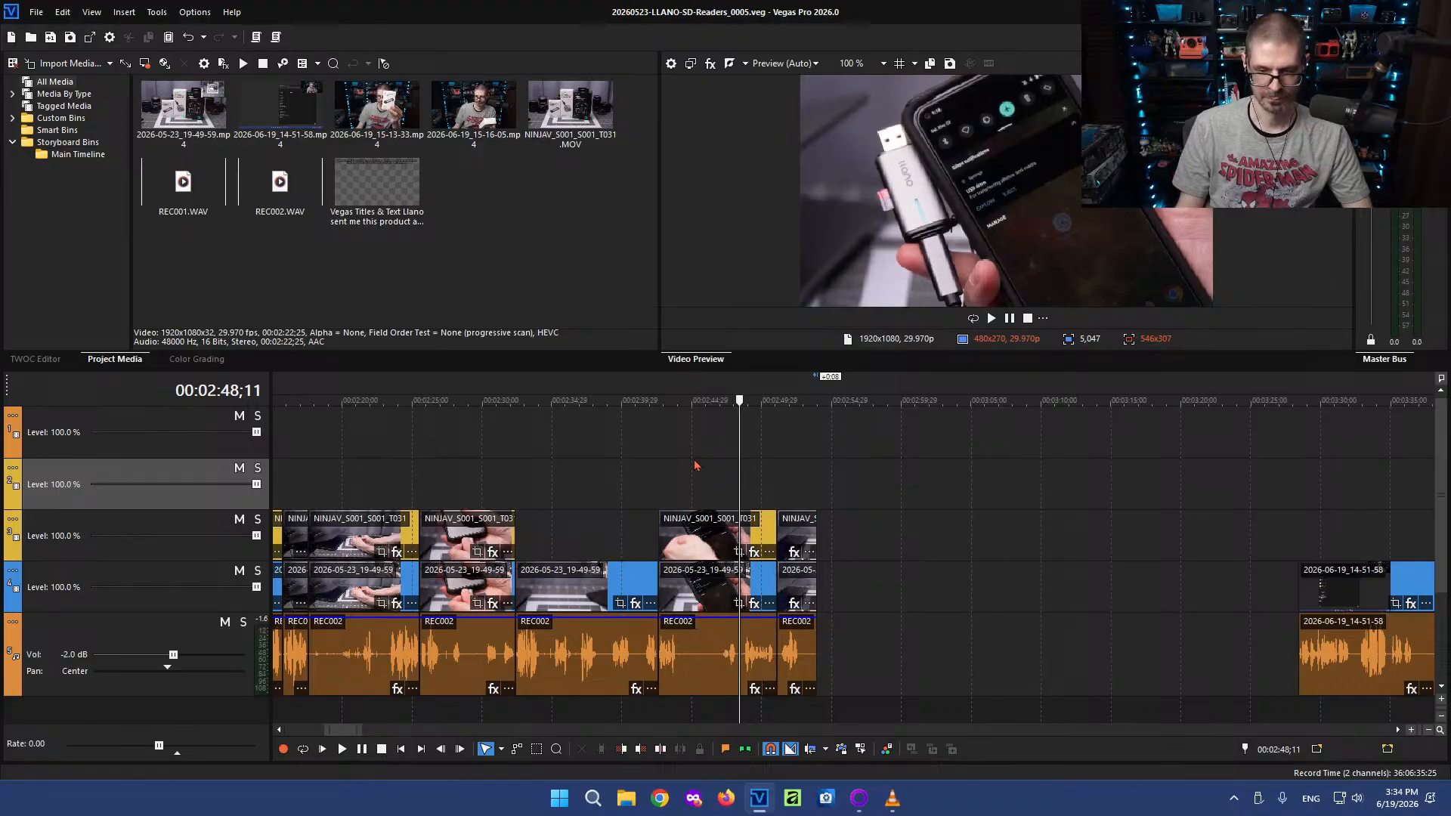
left_click(687, 438)
left_click(124, 13)
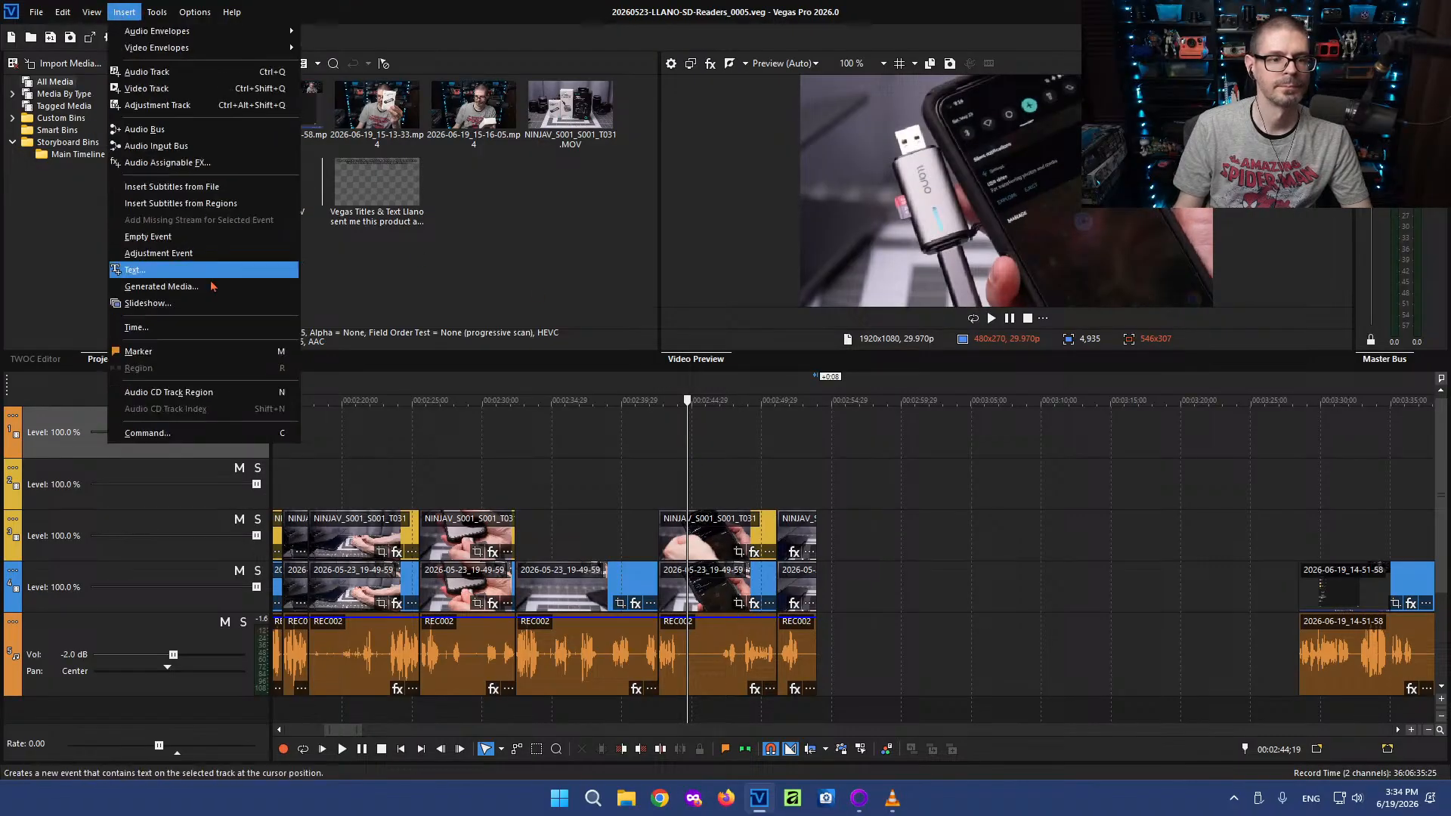
left_click(241, 274)
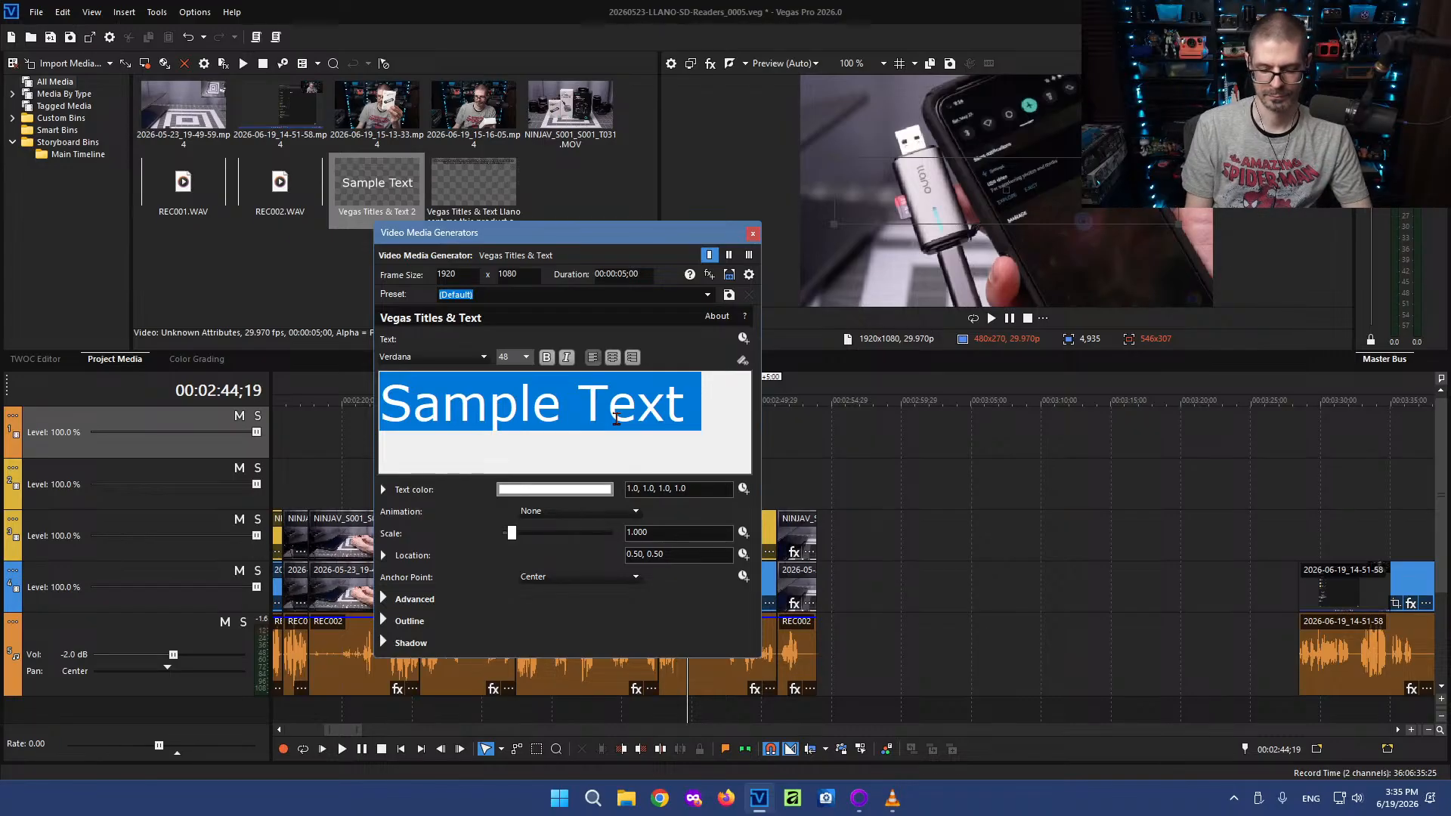
Set the title's font size to 10 and its text to "Both cards at the same time didn't work with this reader and phone."
type("Both")
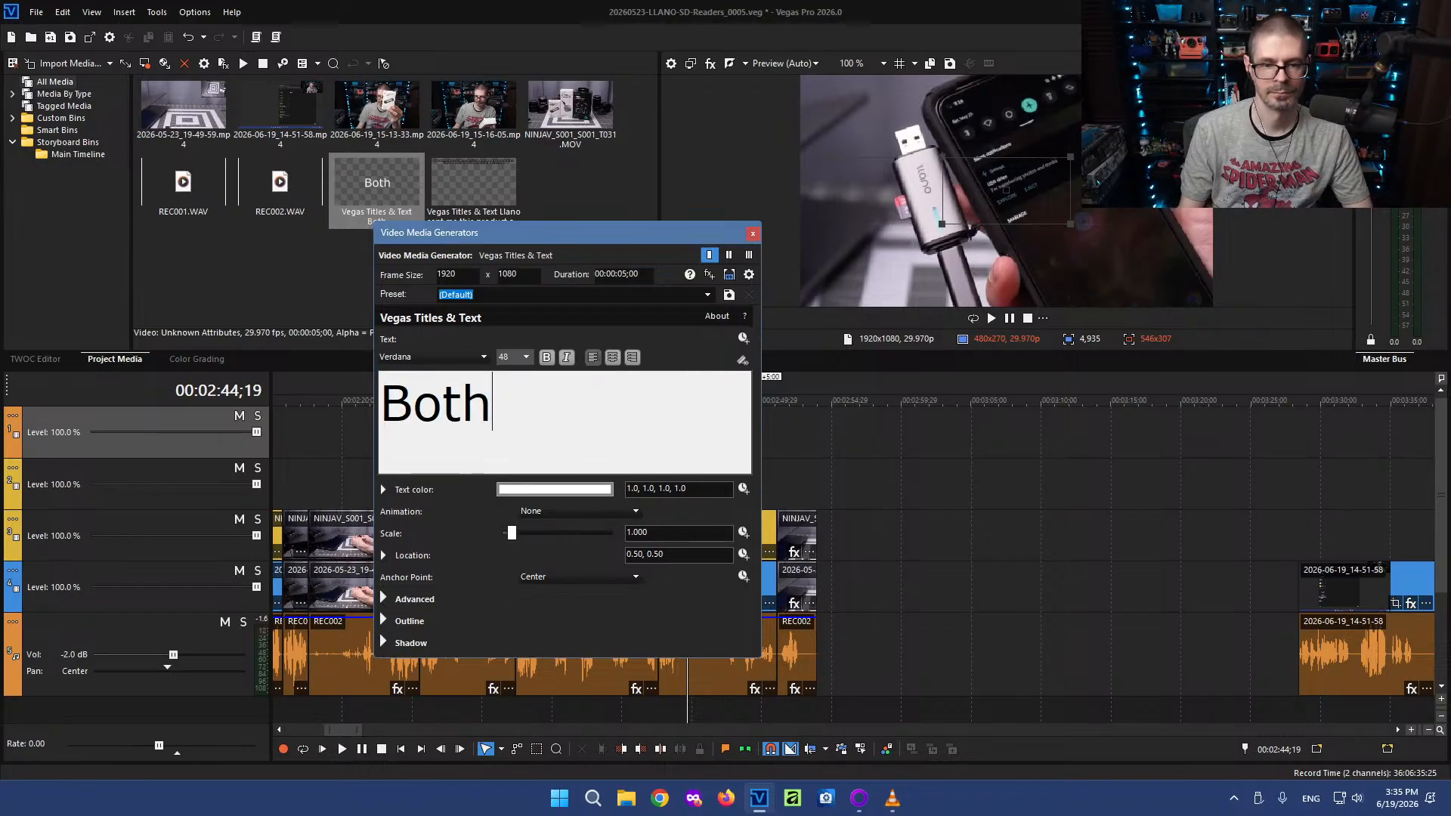
key("ctrl+a")
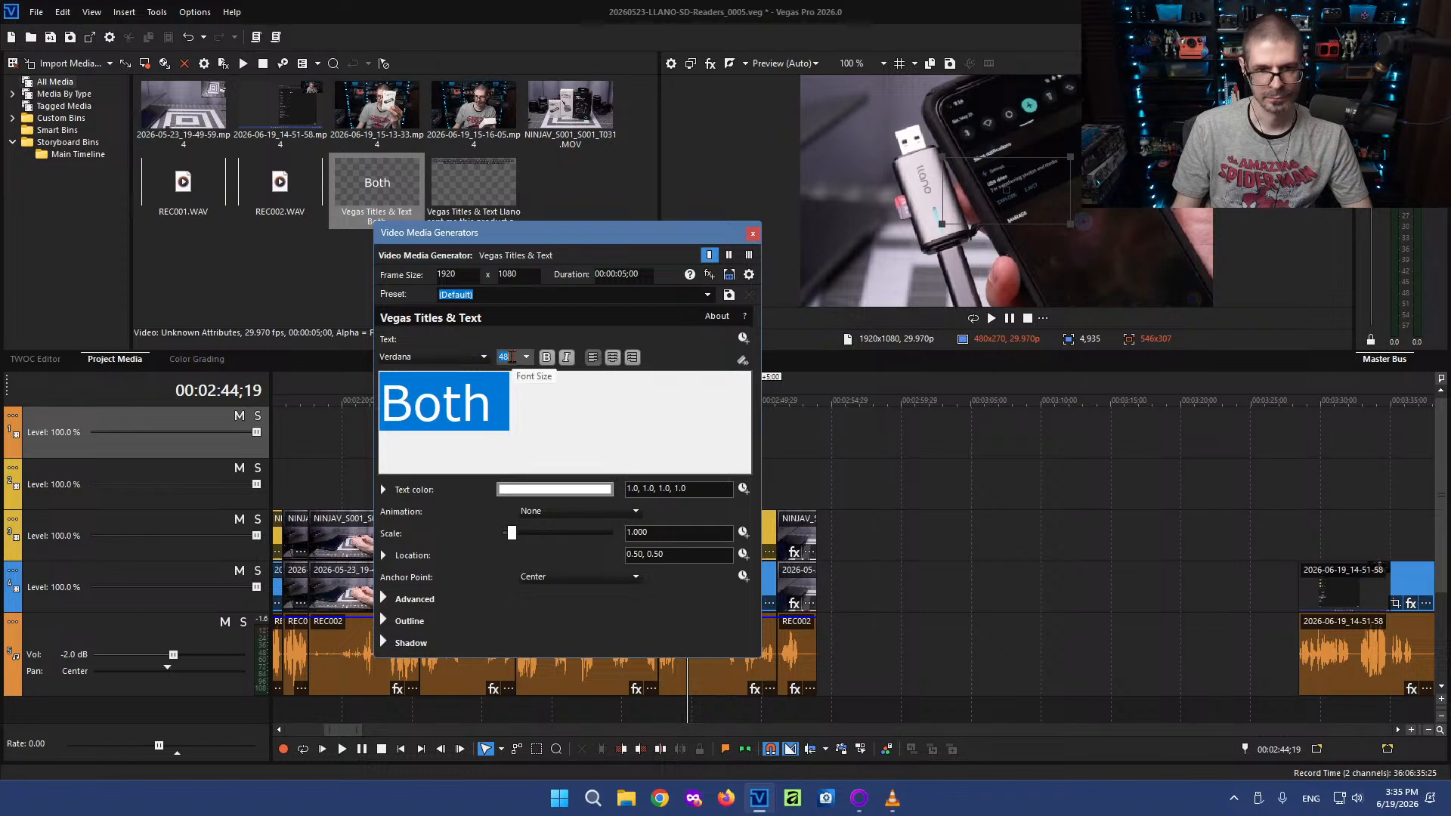
type("10")
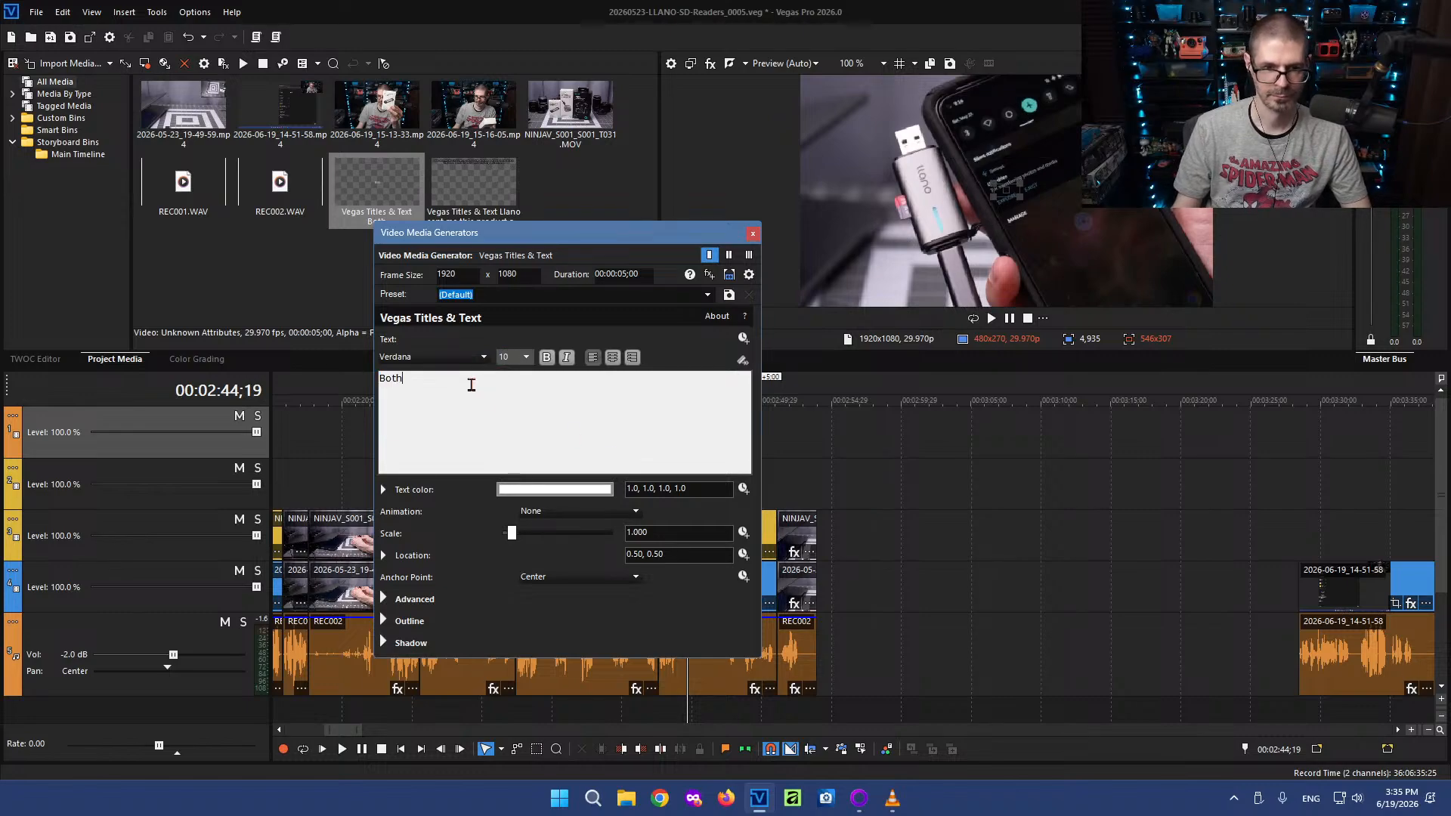
type(" cards ")
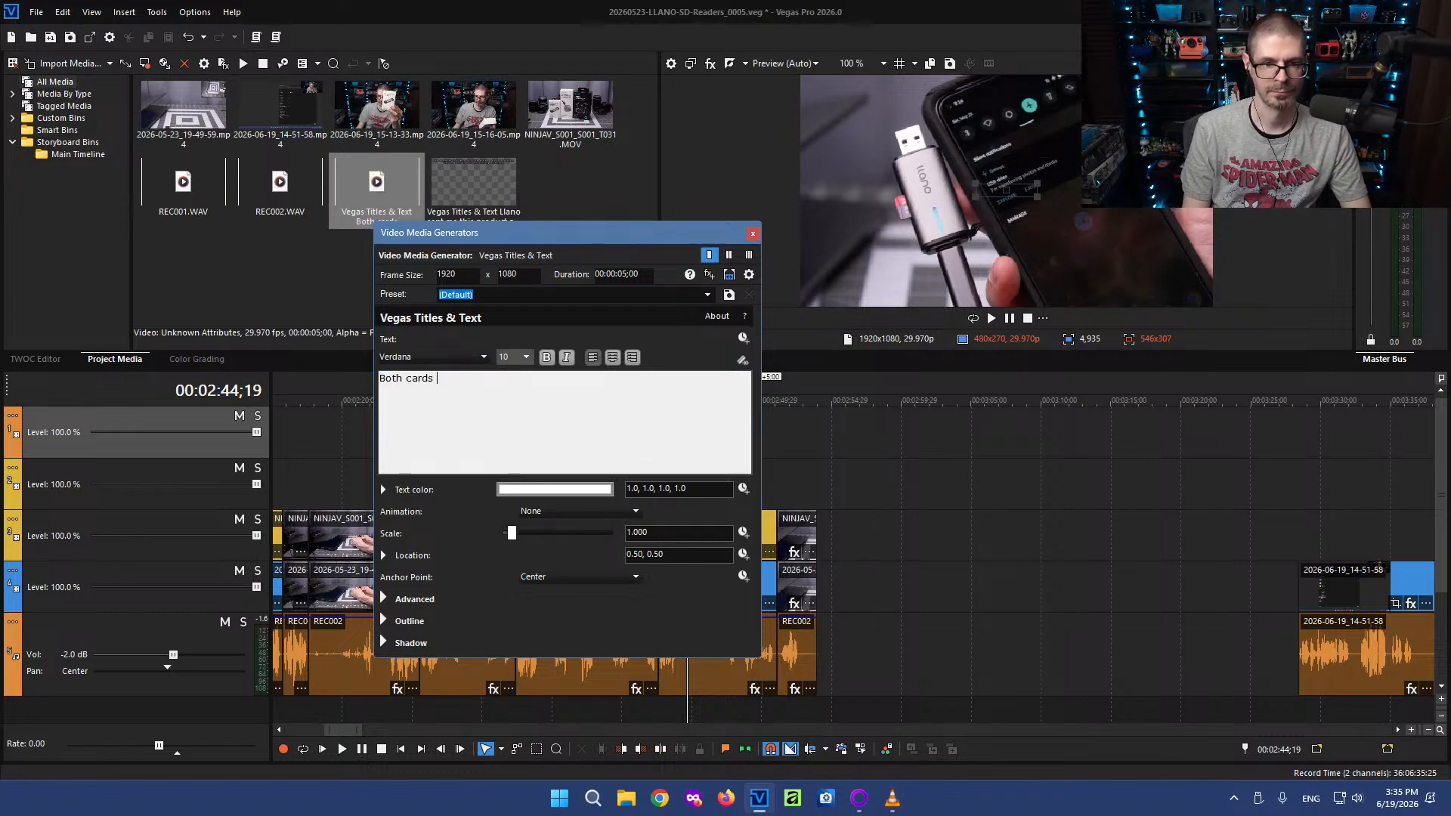
type("at the same ti")
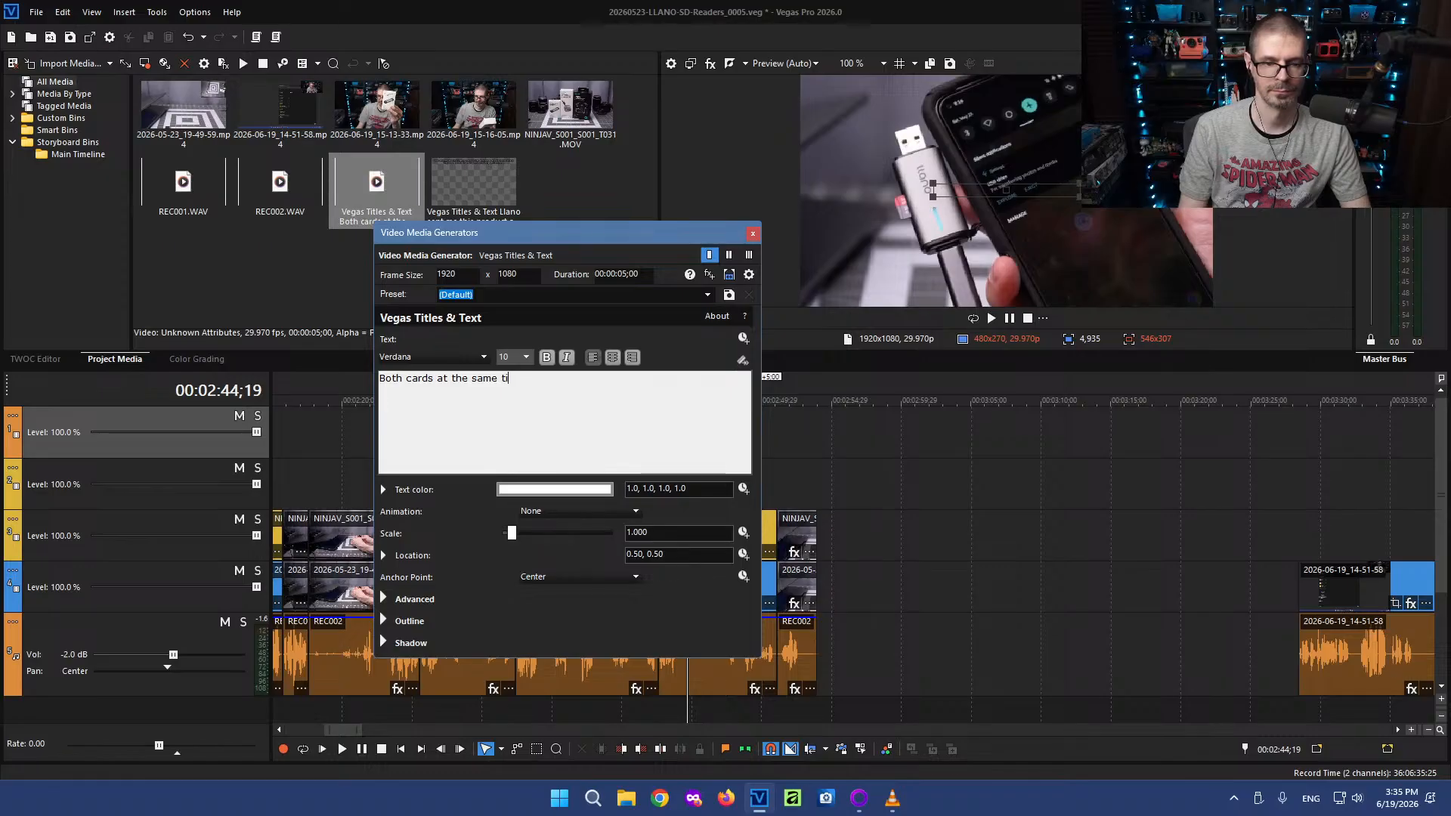
type("me didn't work on this phone.")
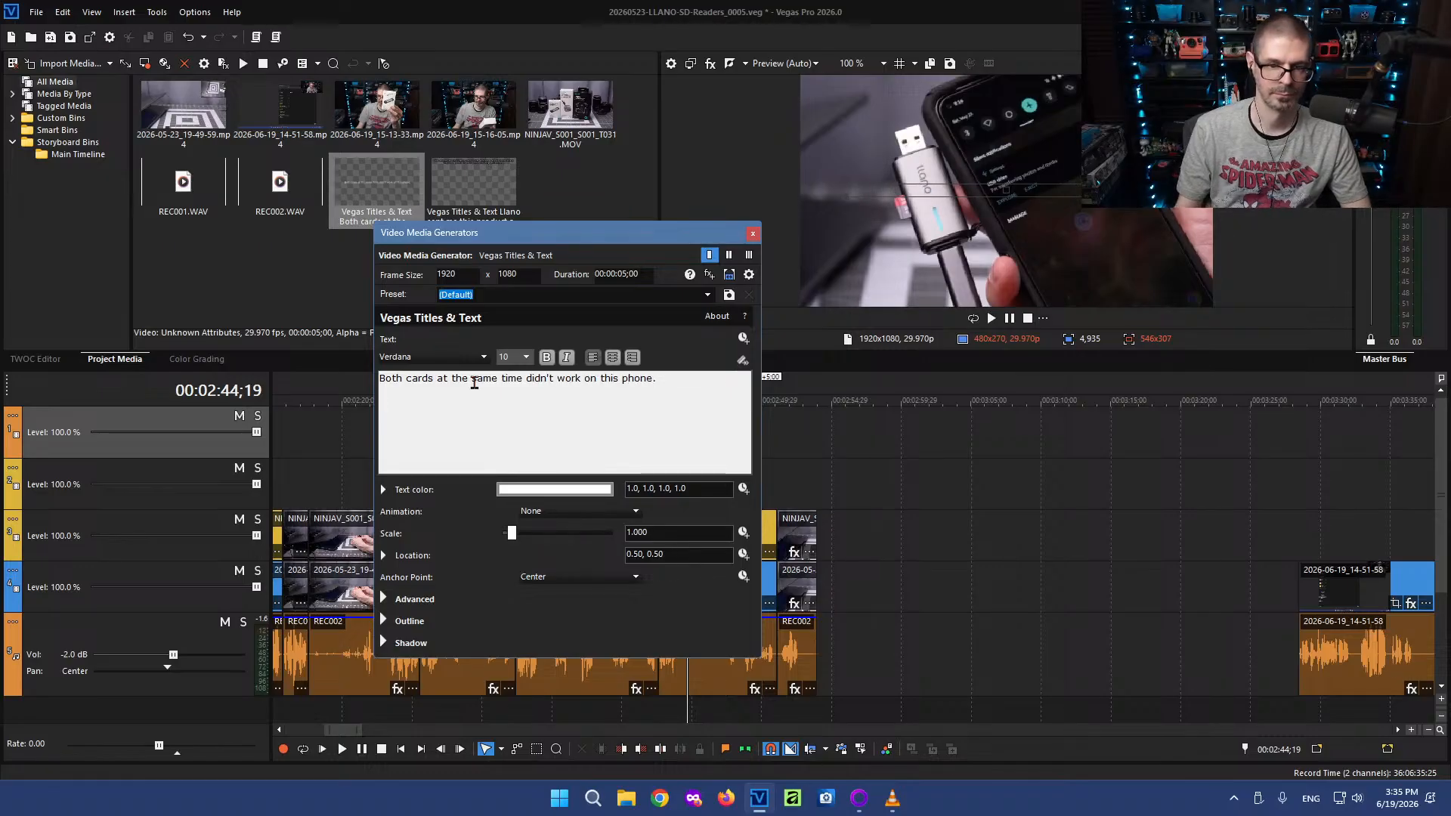
key("ctrl+a")
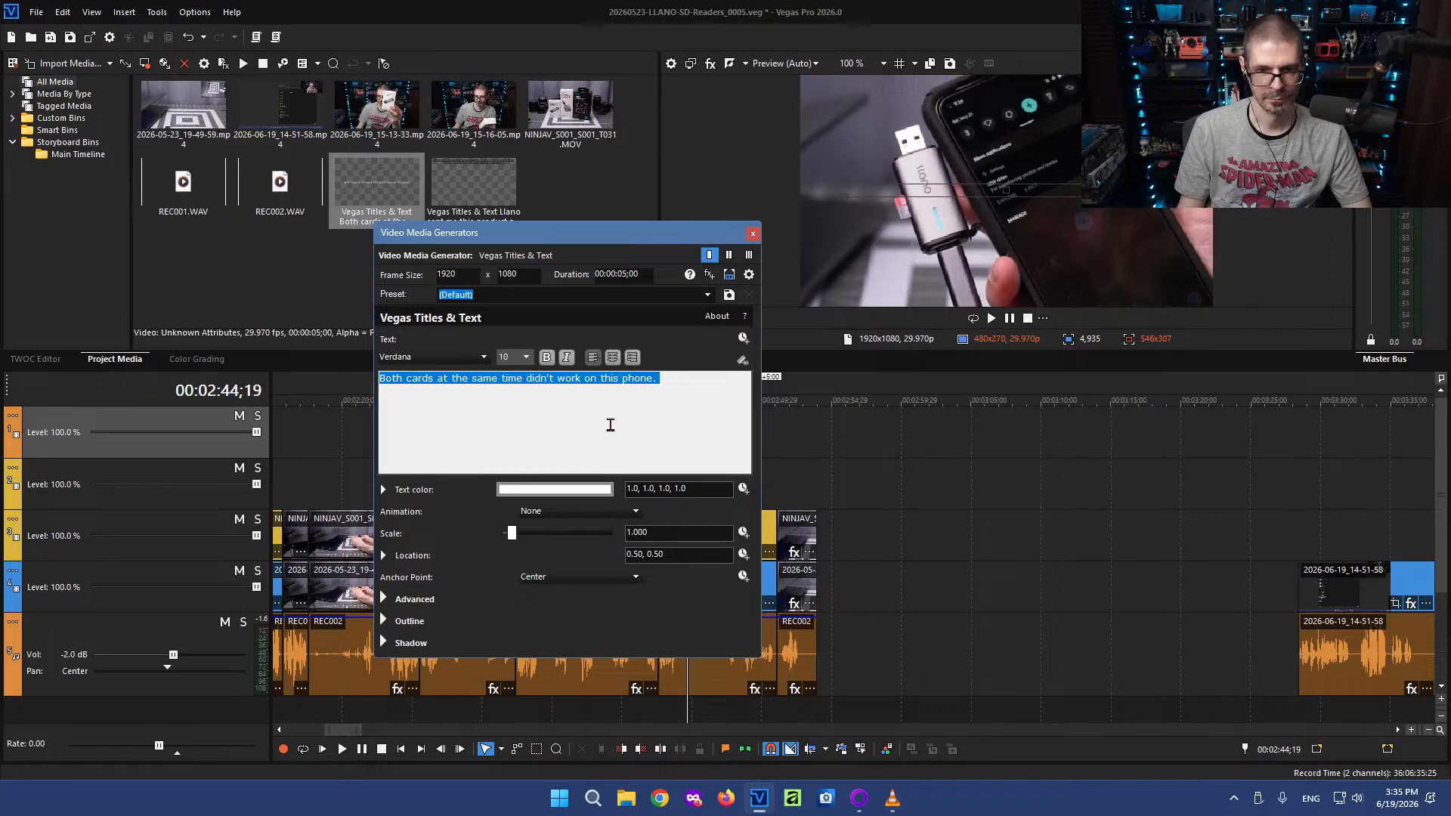
left_click(640, 387)
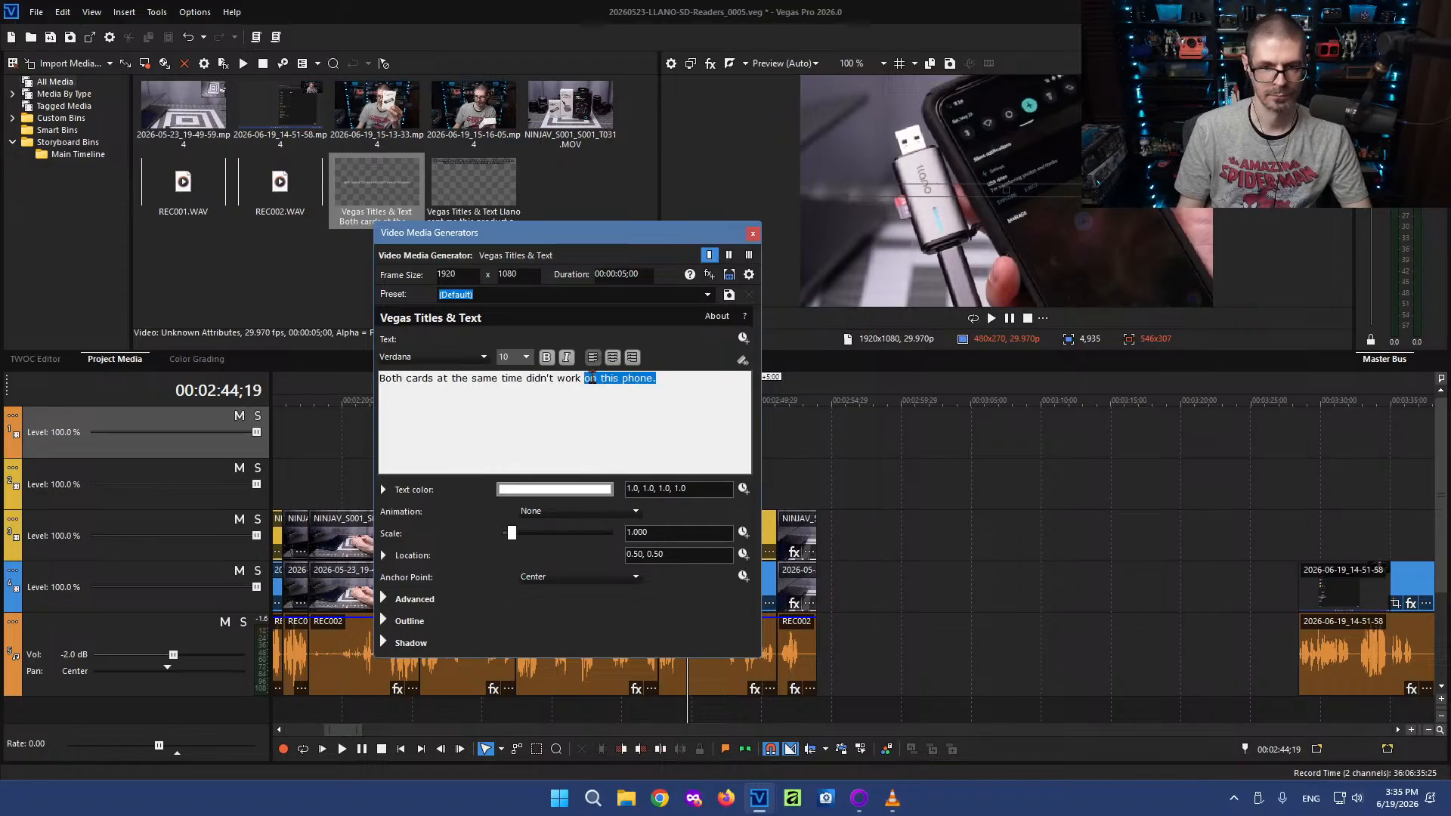
type("with th")
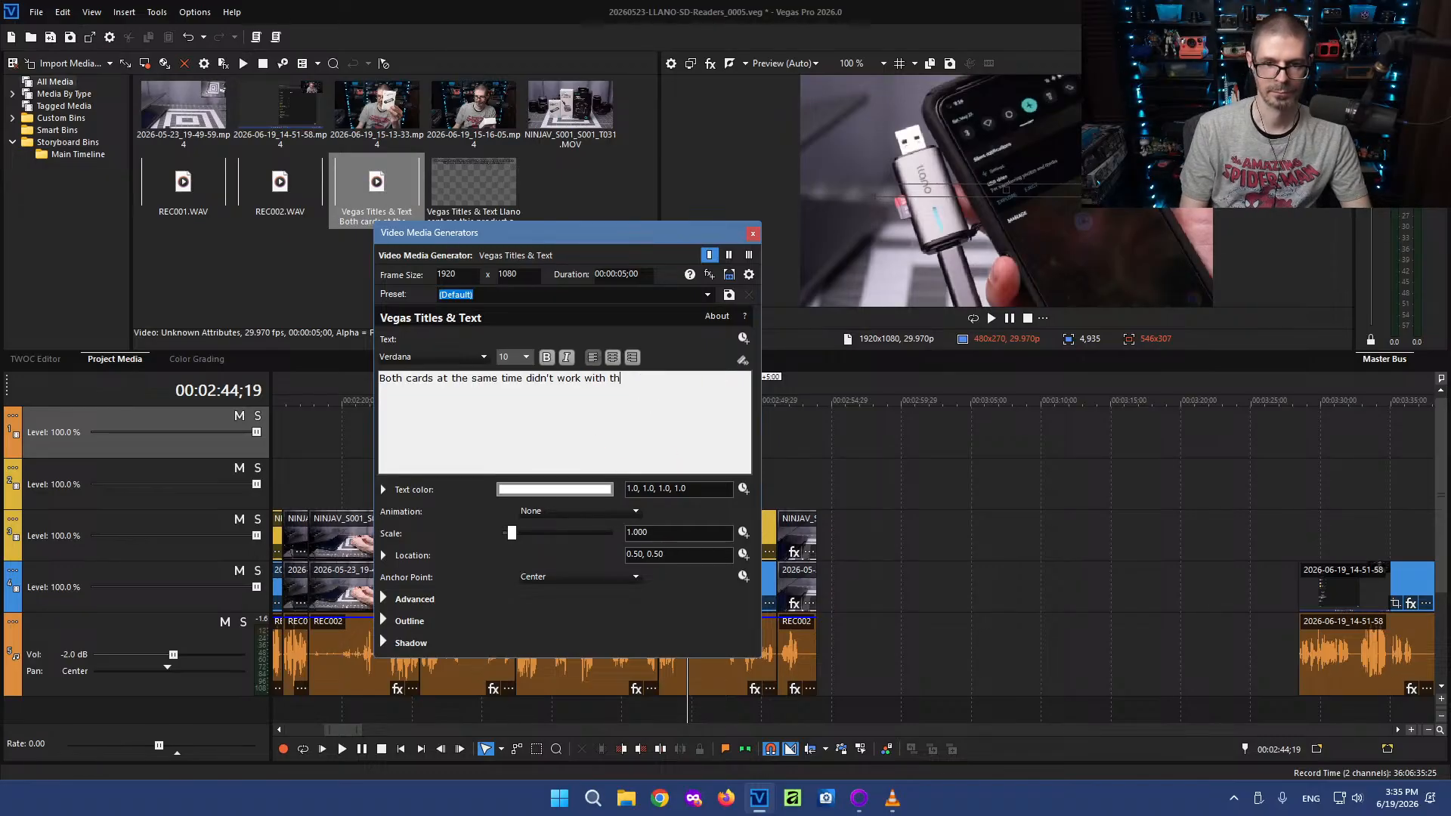
type("is reade")
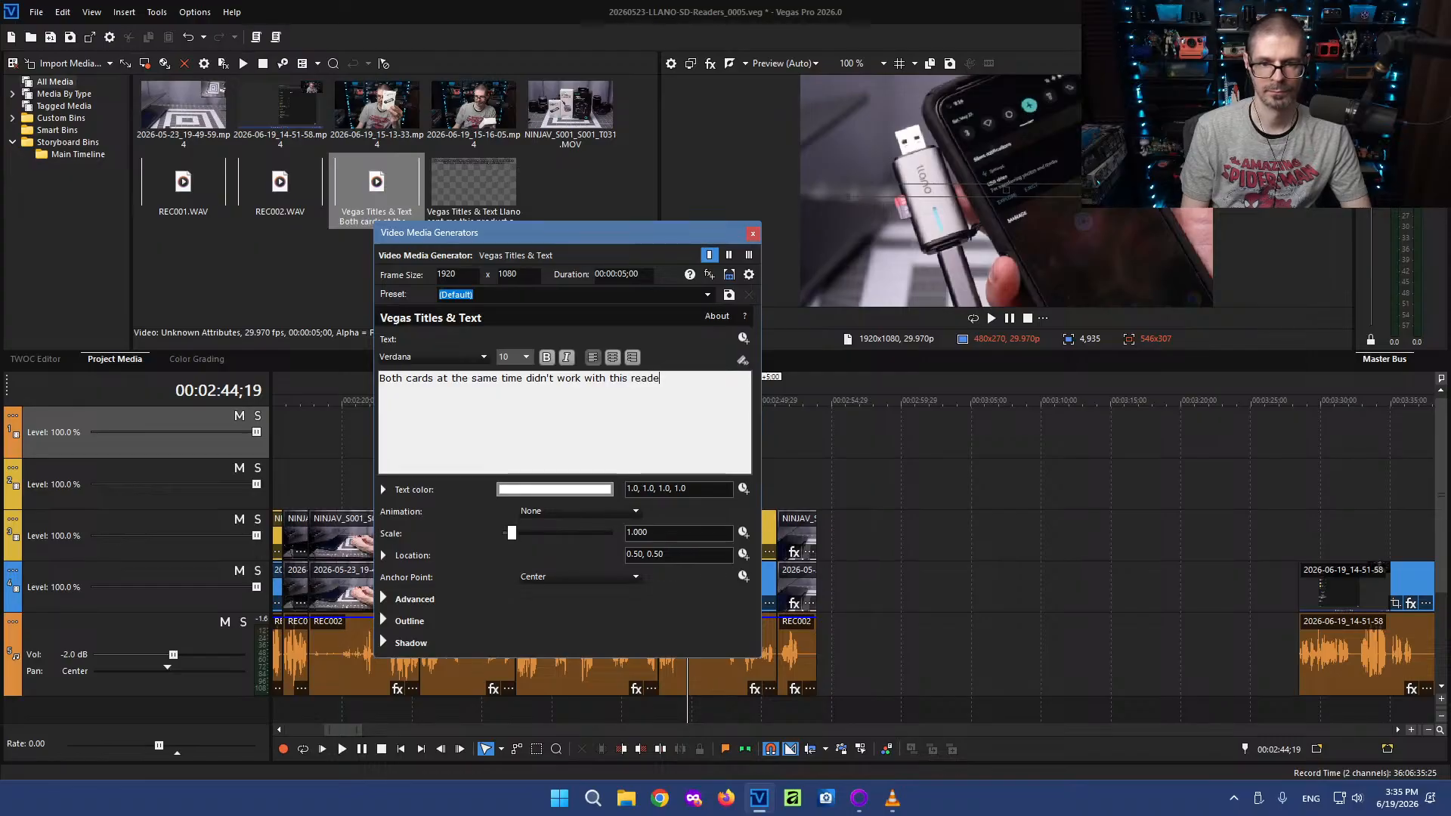
type("r and phone.")
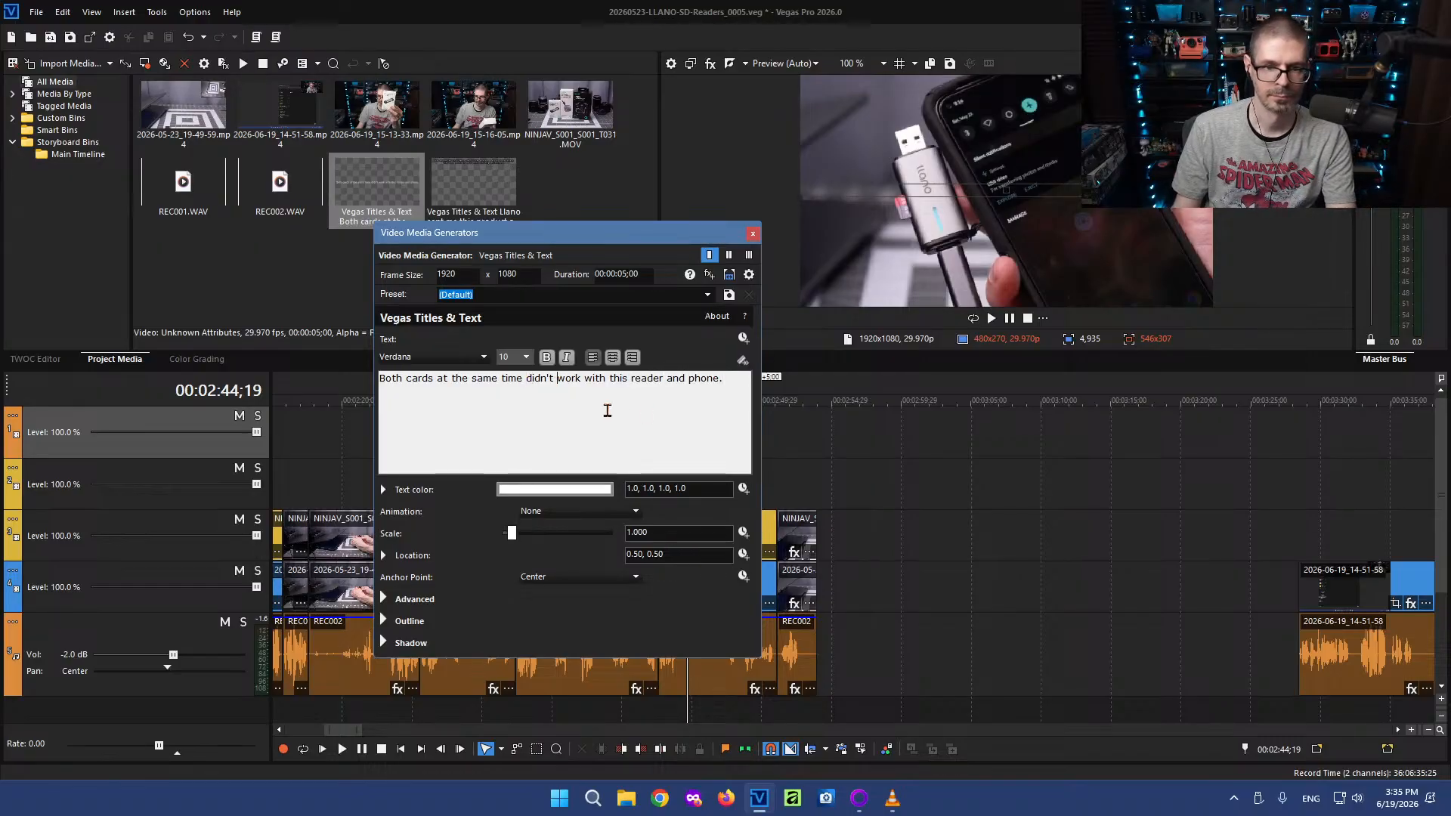
Break the title text into two lines before "work" and centre-align it
key("Return")
key("ctrl+a")
left_click(613, 356)
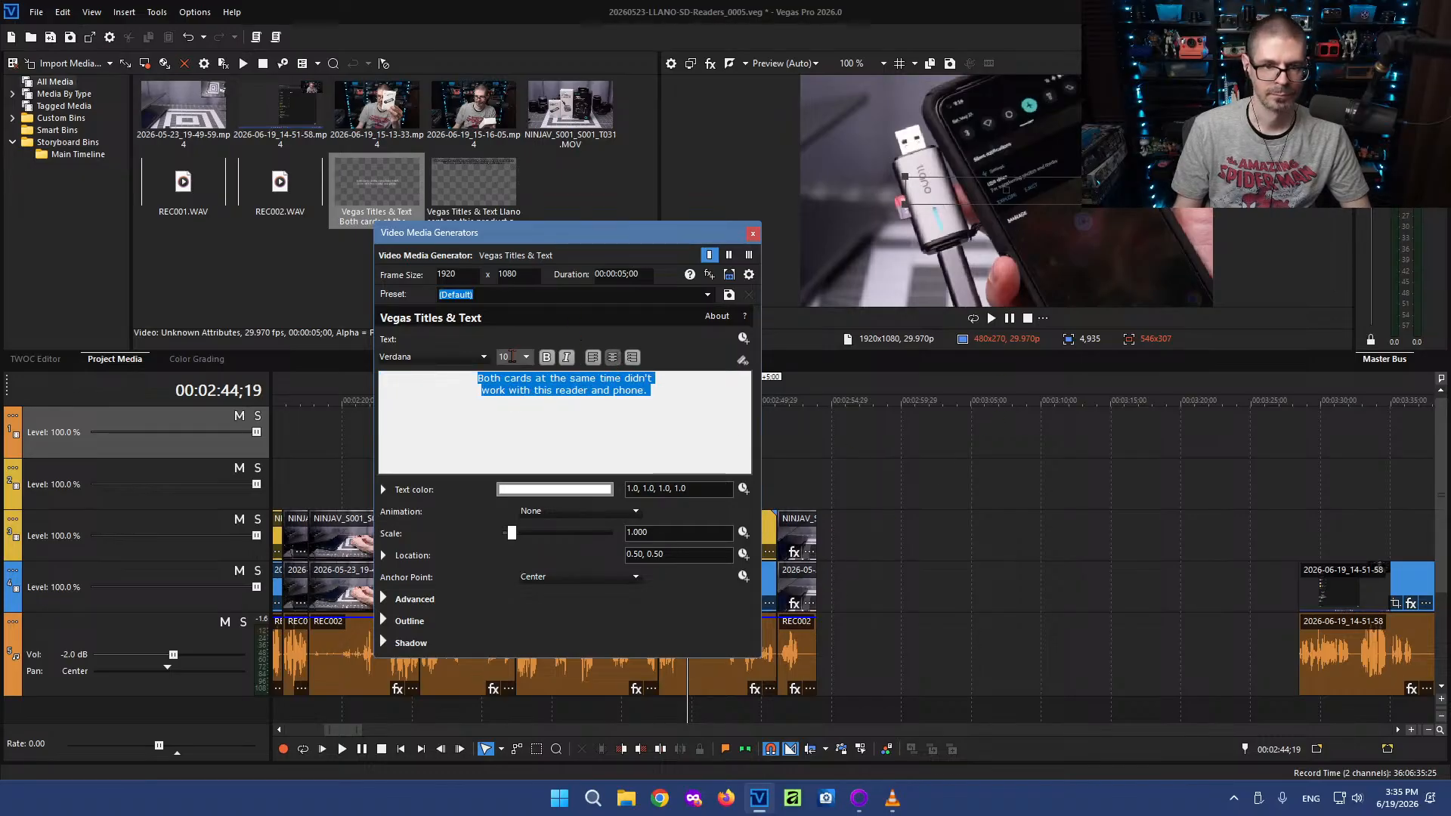
Give the title text a black outline with a width of 10 and close the media generator
left_click(384, 621)
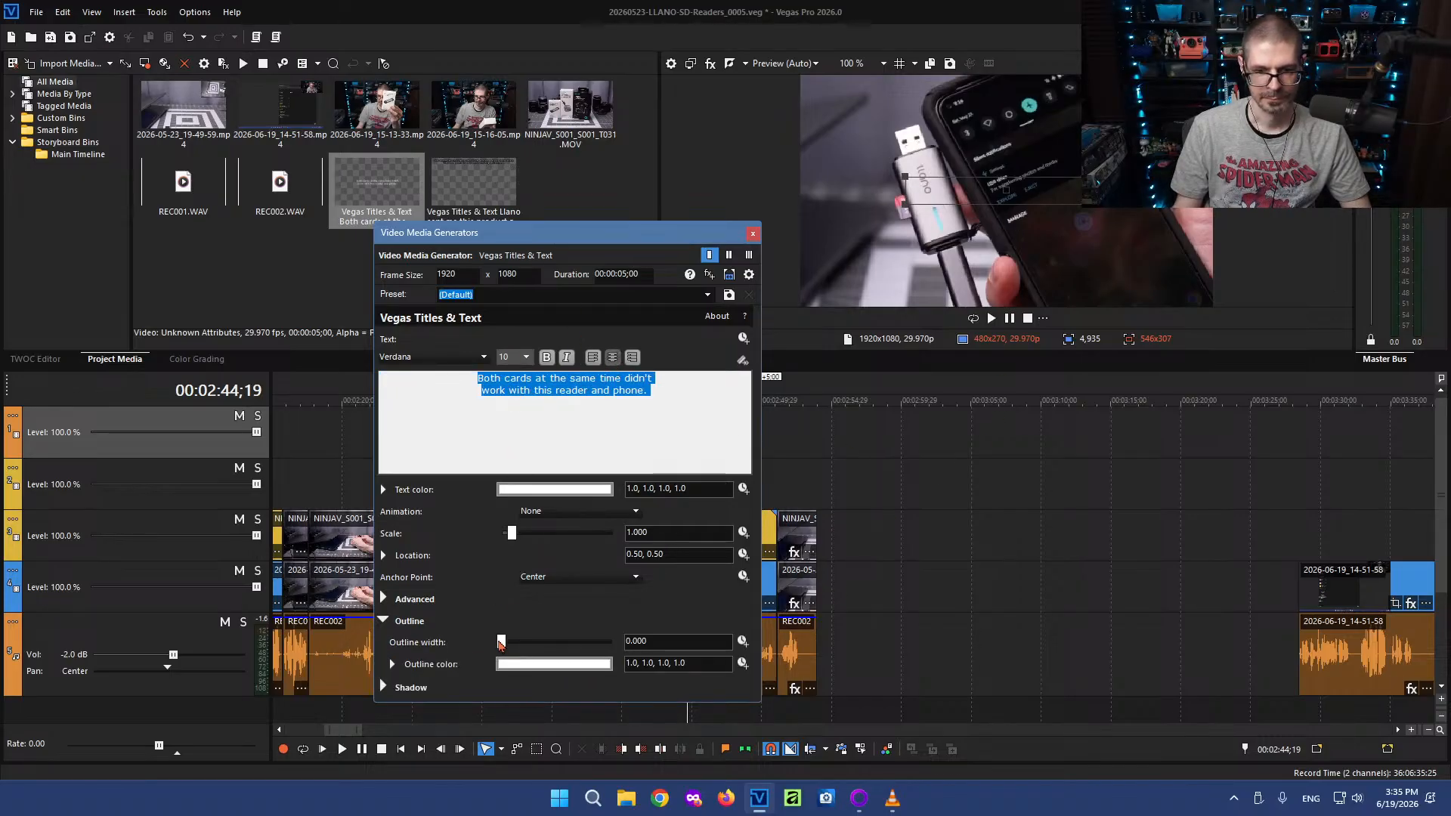
left_click(603, 665)
left_click_drag(582, 633, 425, 771)
left_click_drag(603, 633, 603, 772)
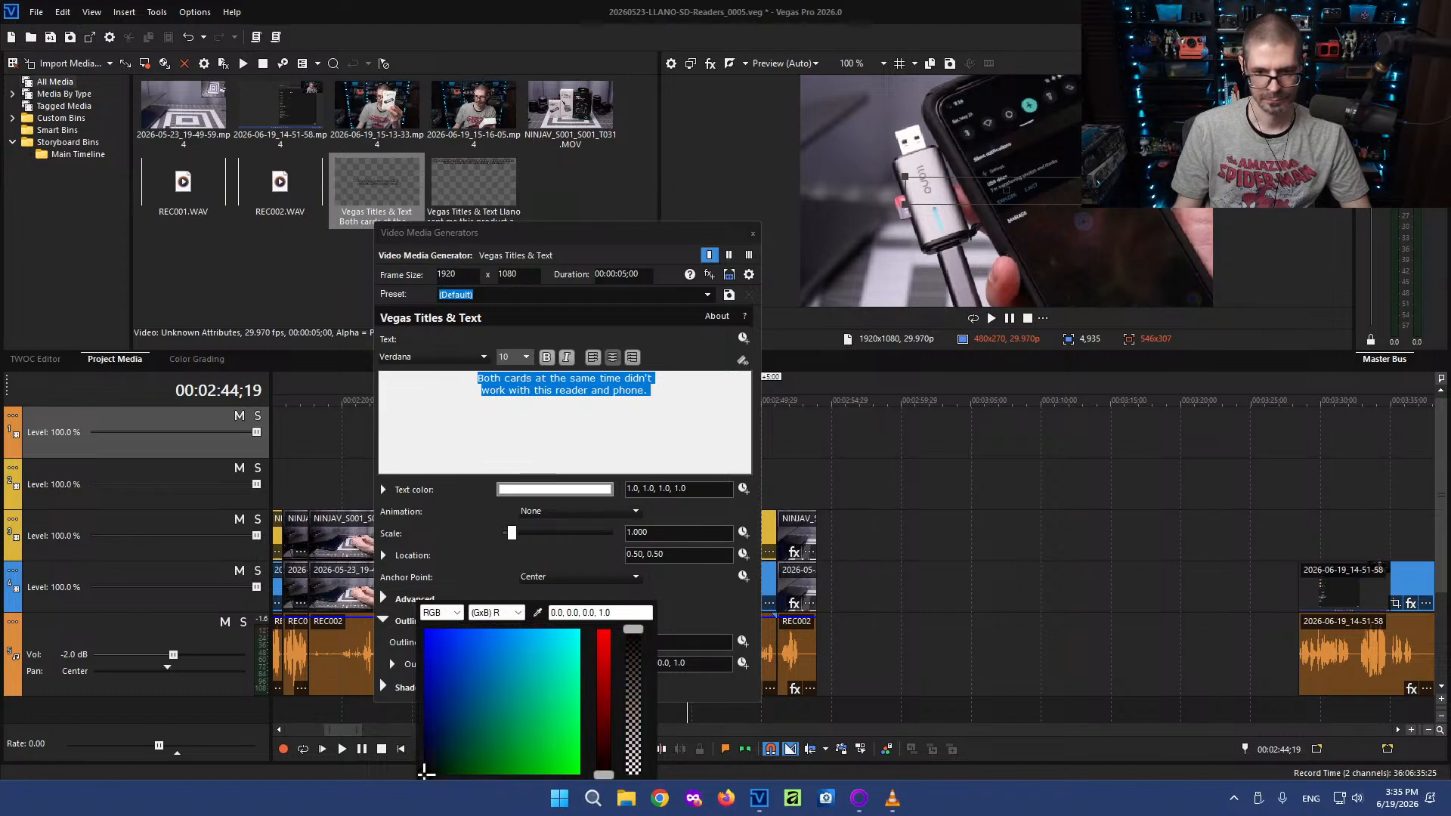
left_click(593, 424)
left_click(677, 391)
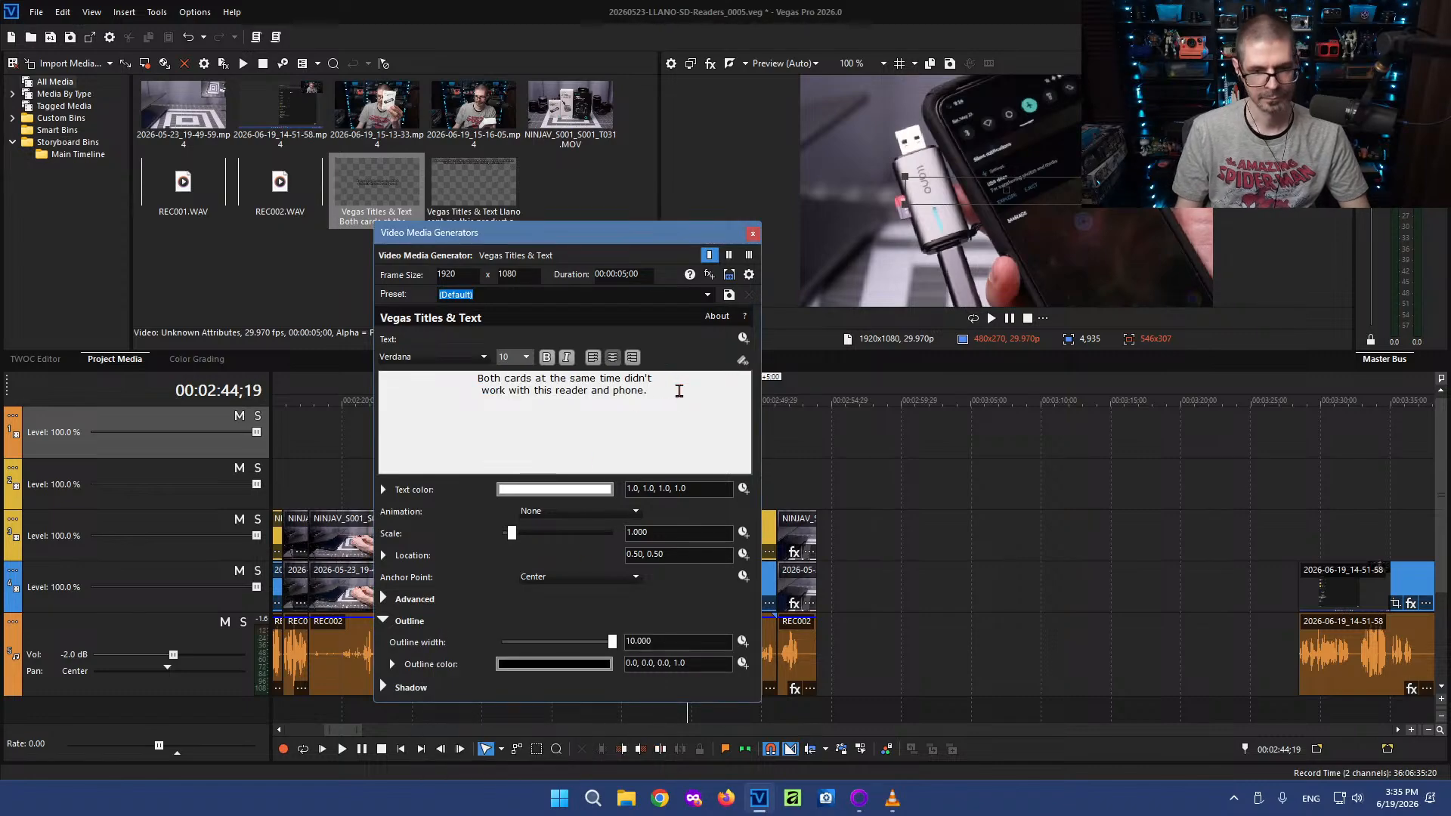
left_click(752, 233)
Move the title event to the second track and stretch it to span the last two NINJAV clips
left_click(682, 487)
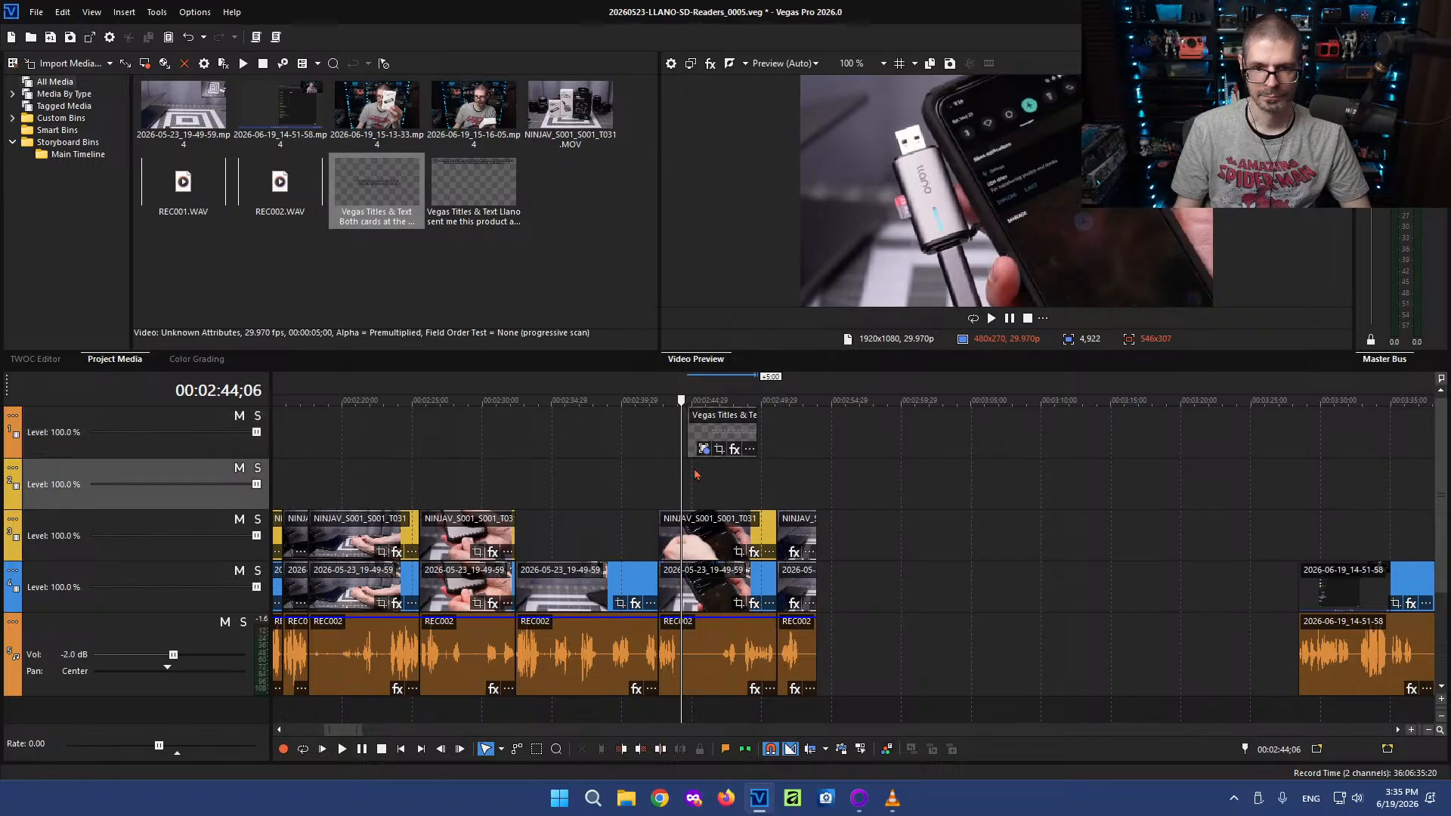
left_click_drag(693, 512, 816, 487)
left_click(720, 485)
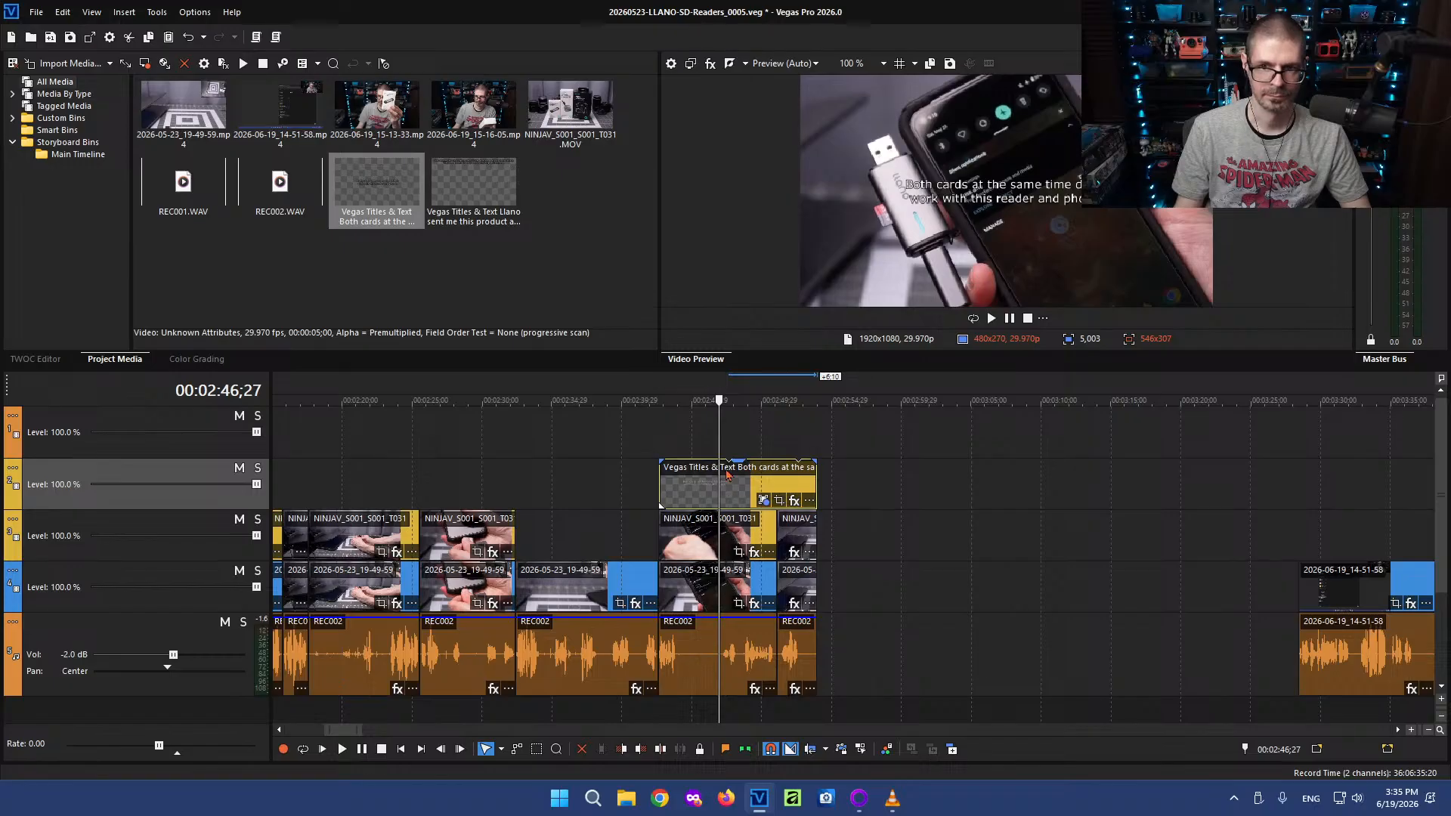
Reposition the title text near the top of the frame at location 0.50, 0.92 and close the media generator
left_click(762, 501)
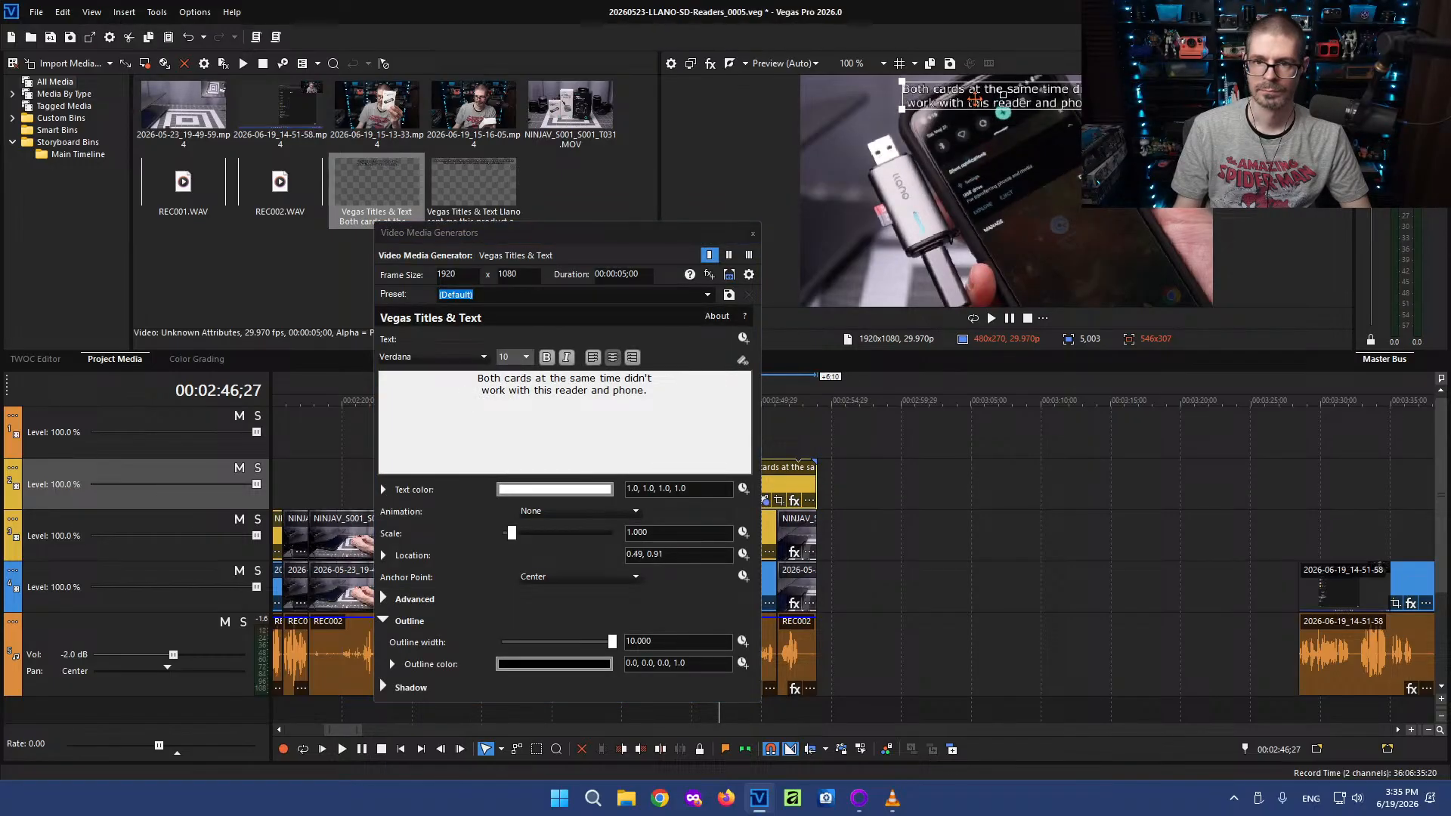
mouse_move(975, 101)
left_mouse_down()
mouse_move(978, 278)
mouse_move(974, 99)
left_mouse_up()
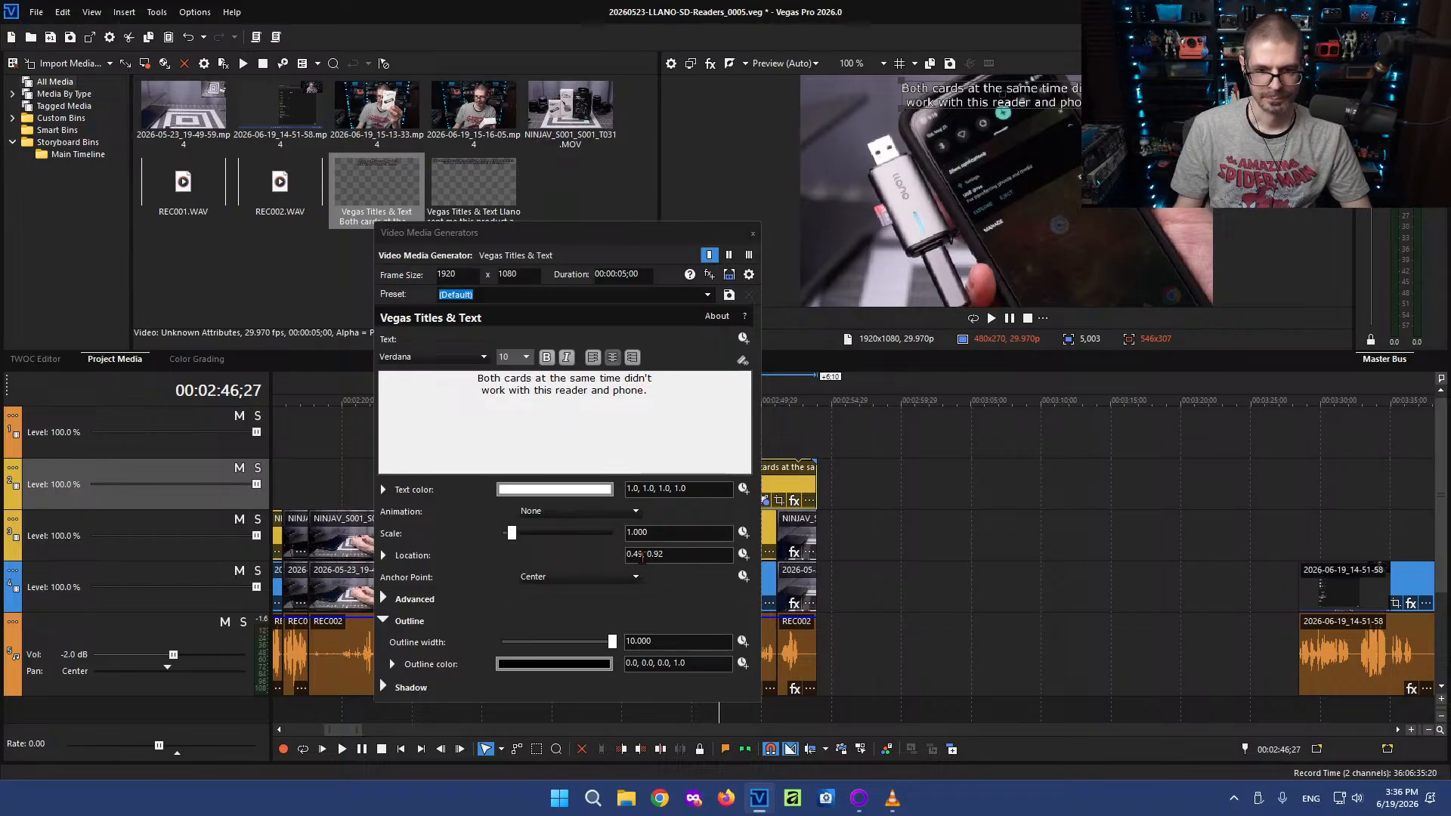
left_click(641, 555)
key("BackSpace")
type("5")
key("Return")
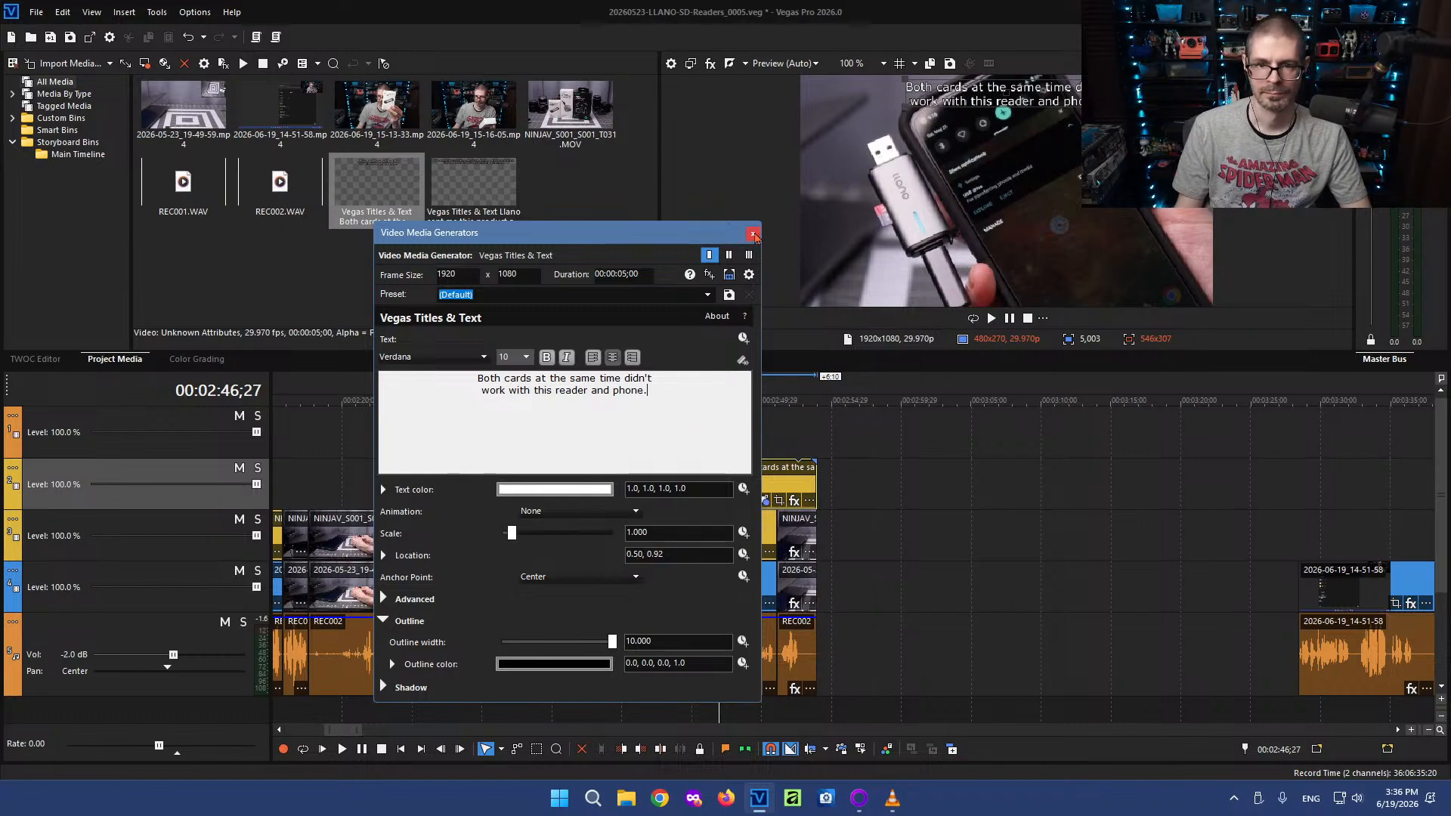
left_click(754, 235)
Check the title over the final two clips by viewing several points and briefly playing the last one
left_click(740, 437)
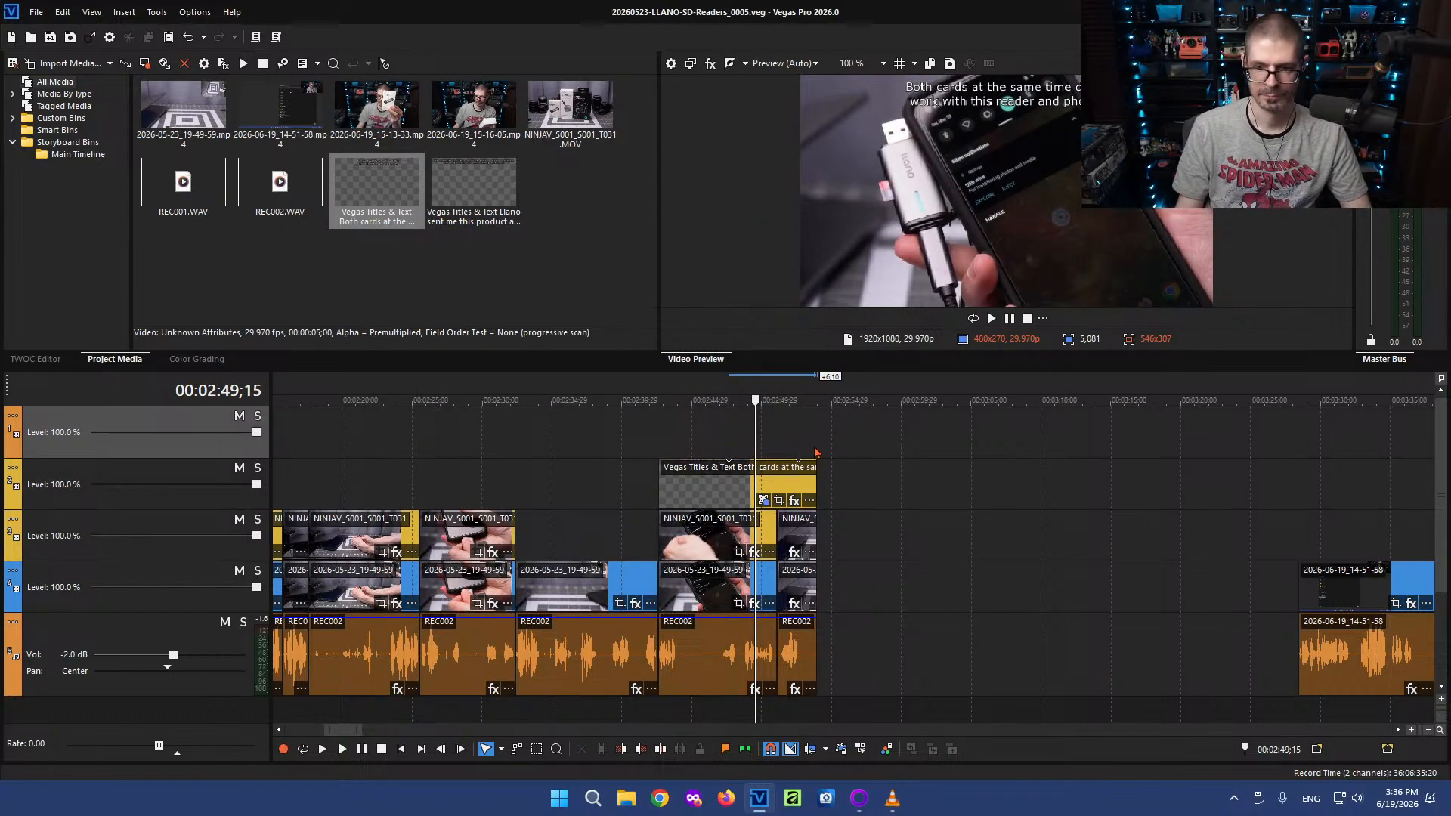
left_click(794, 436)
key("space")
key("space")
left_click(918, 481)
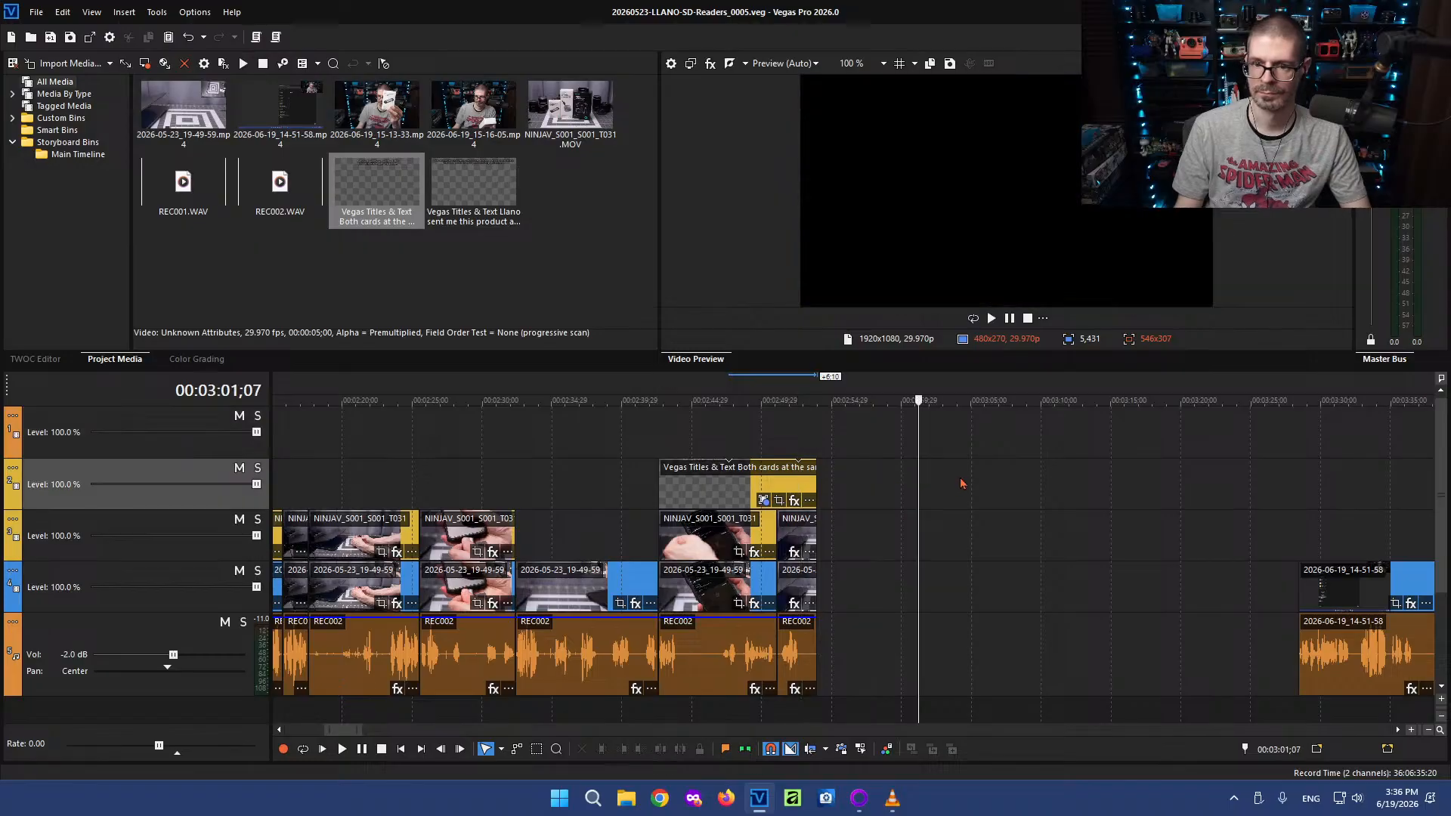
Move the screen recording back against the end of the last REC002 clip
scroll(961, 484, "down", 3)
left_click(912, 568)
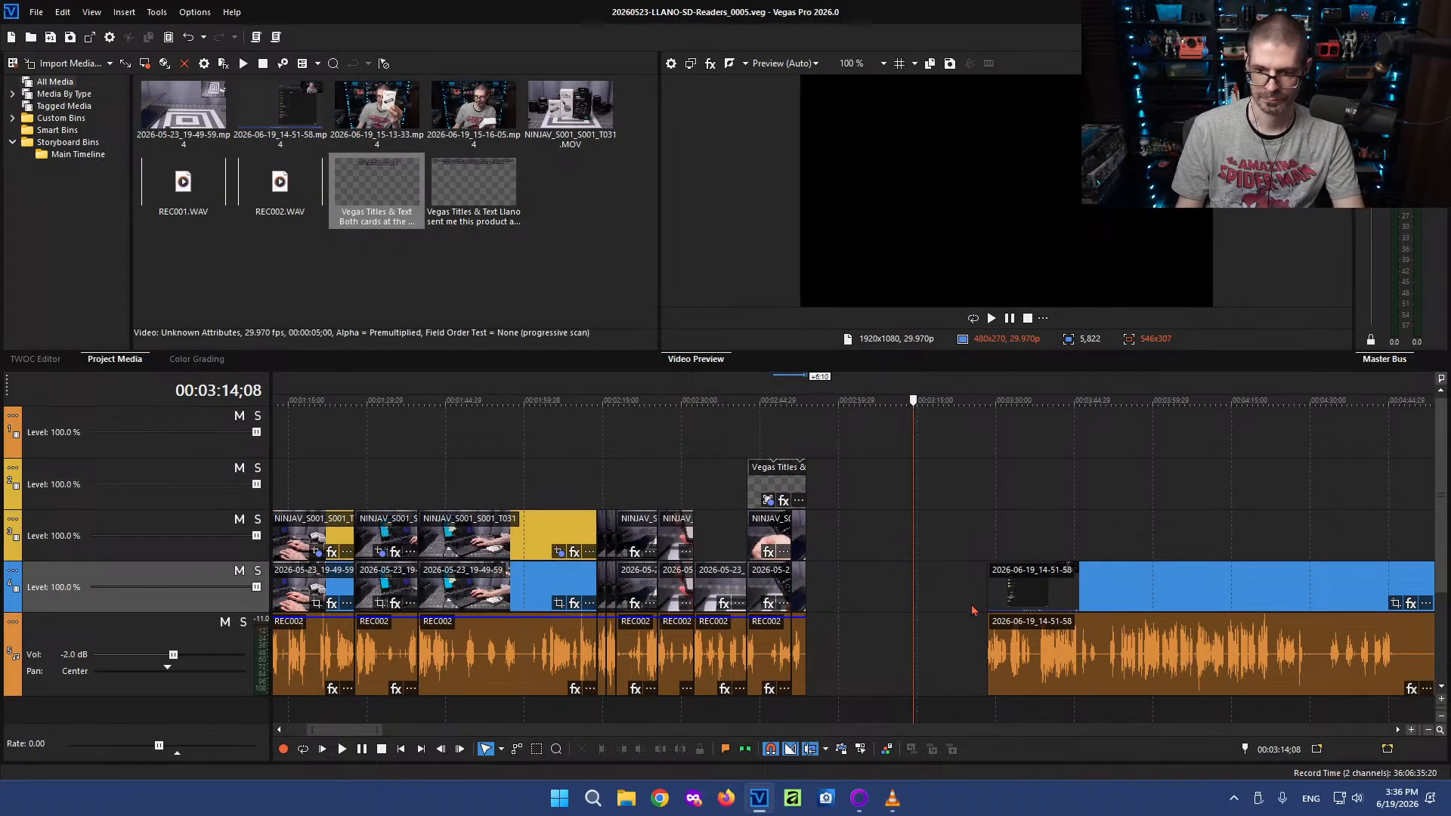
left_click_drag(1052, 585, 872, 582)
left_click(868, 546)
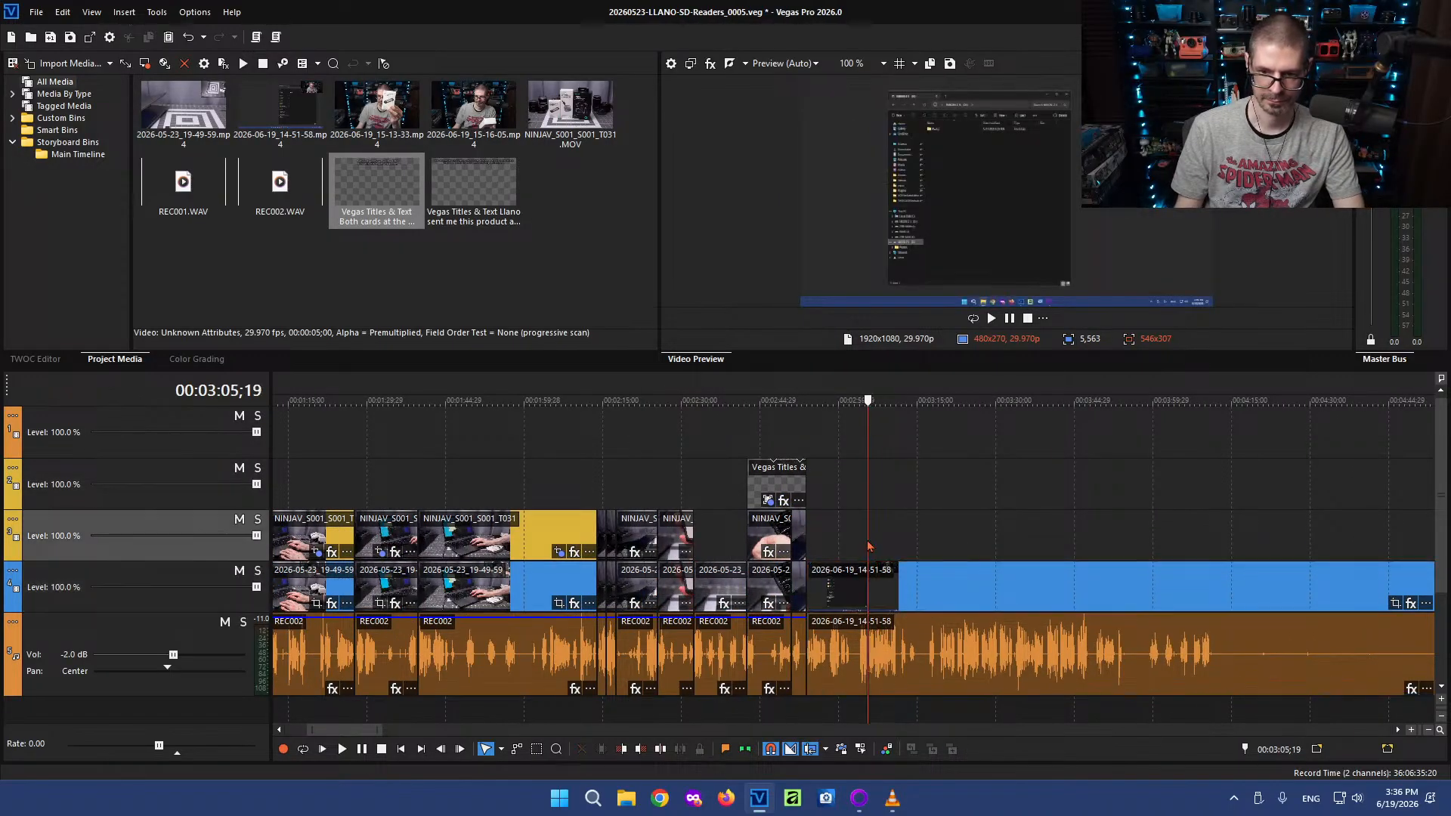
Play several points of the screen recording between about 00:02:54 and 00:03:23 to find where the usable talking starts
scroll(901, 554, "up", 4)
left_click(813, 596)
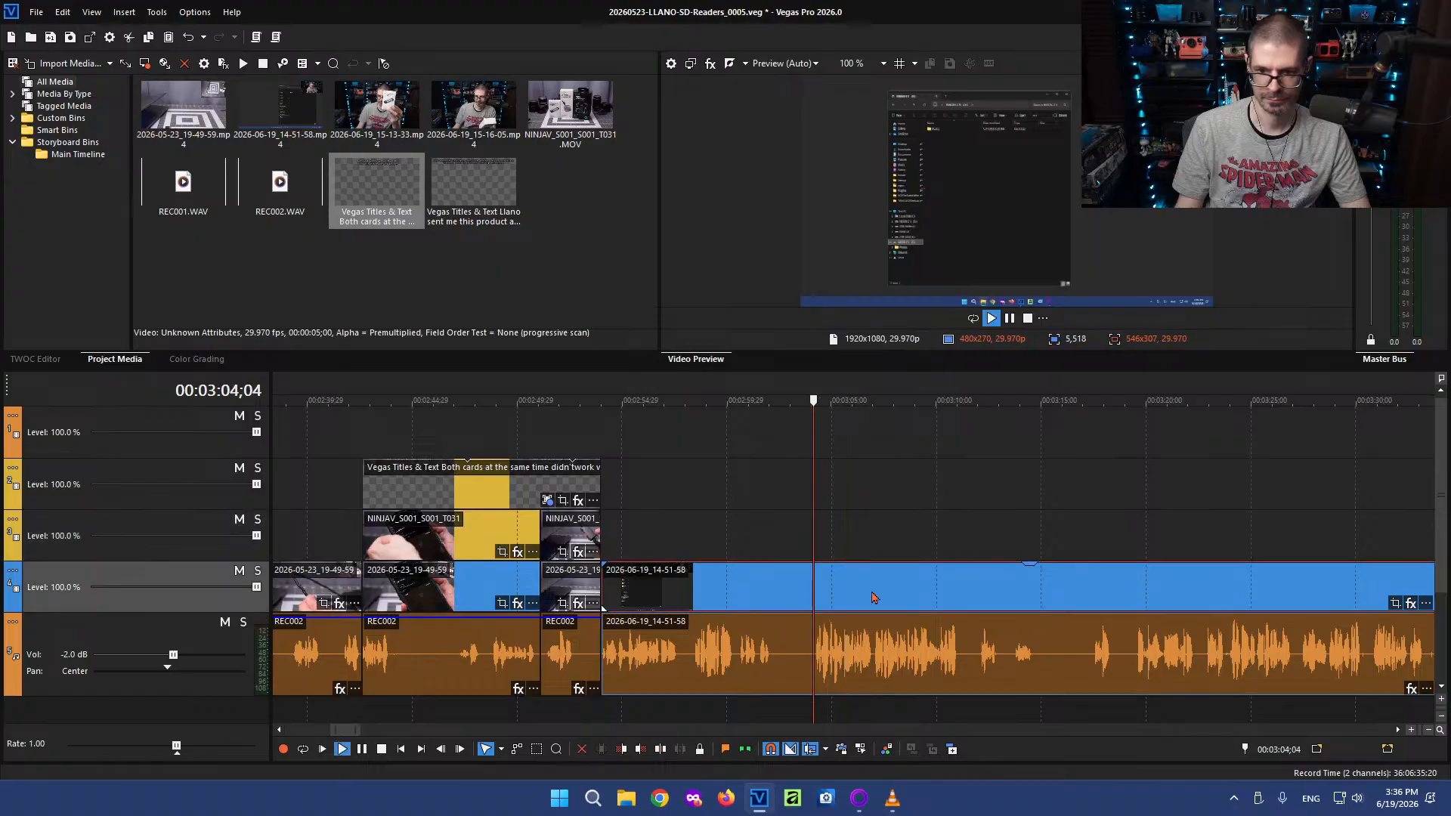
key("space")
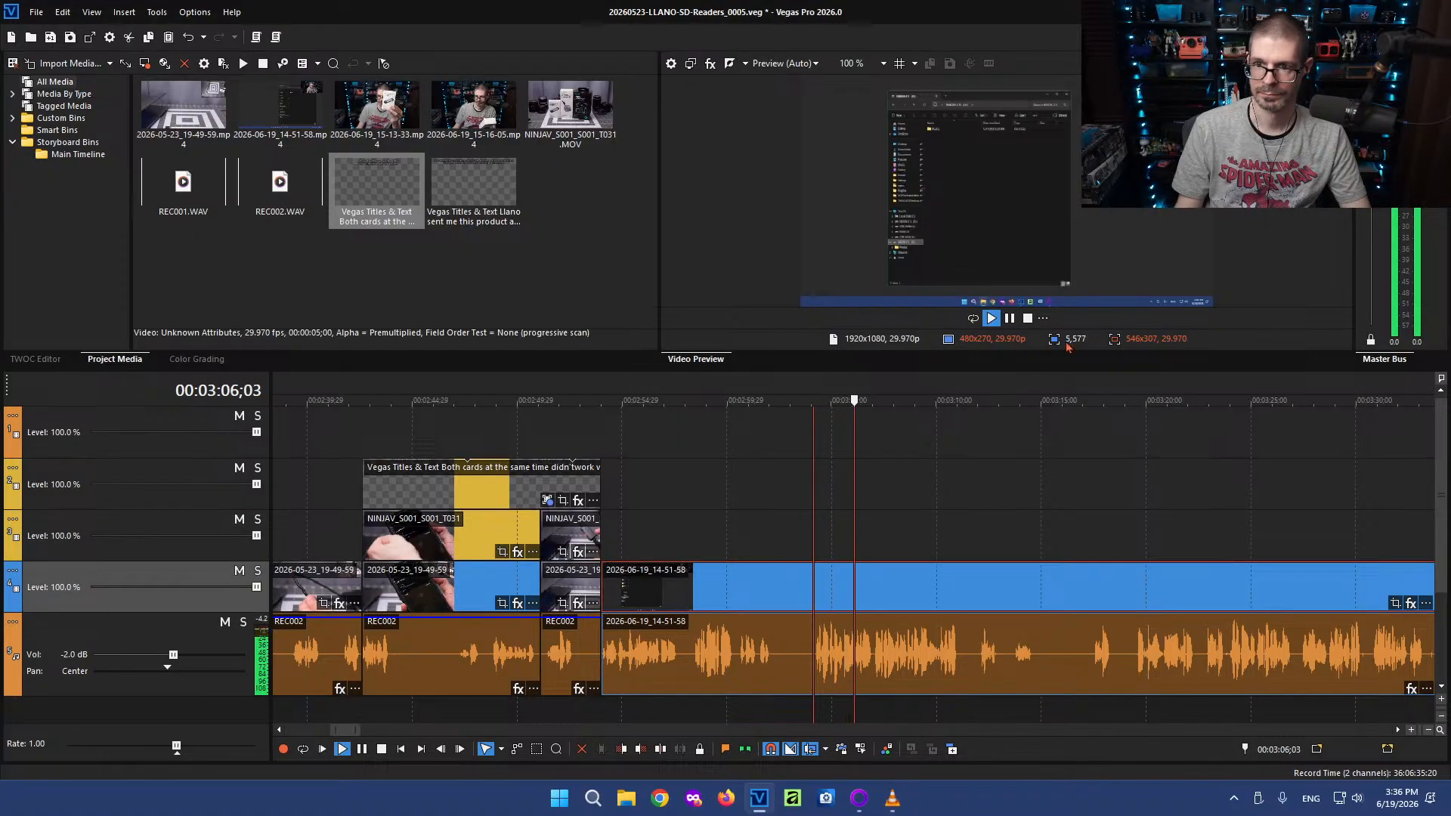
double_click(1136, 592)
key("space")
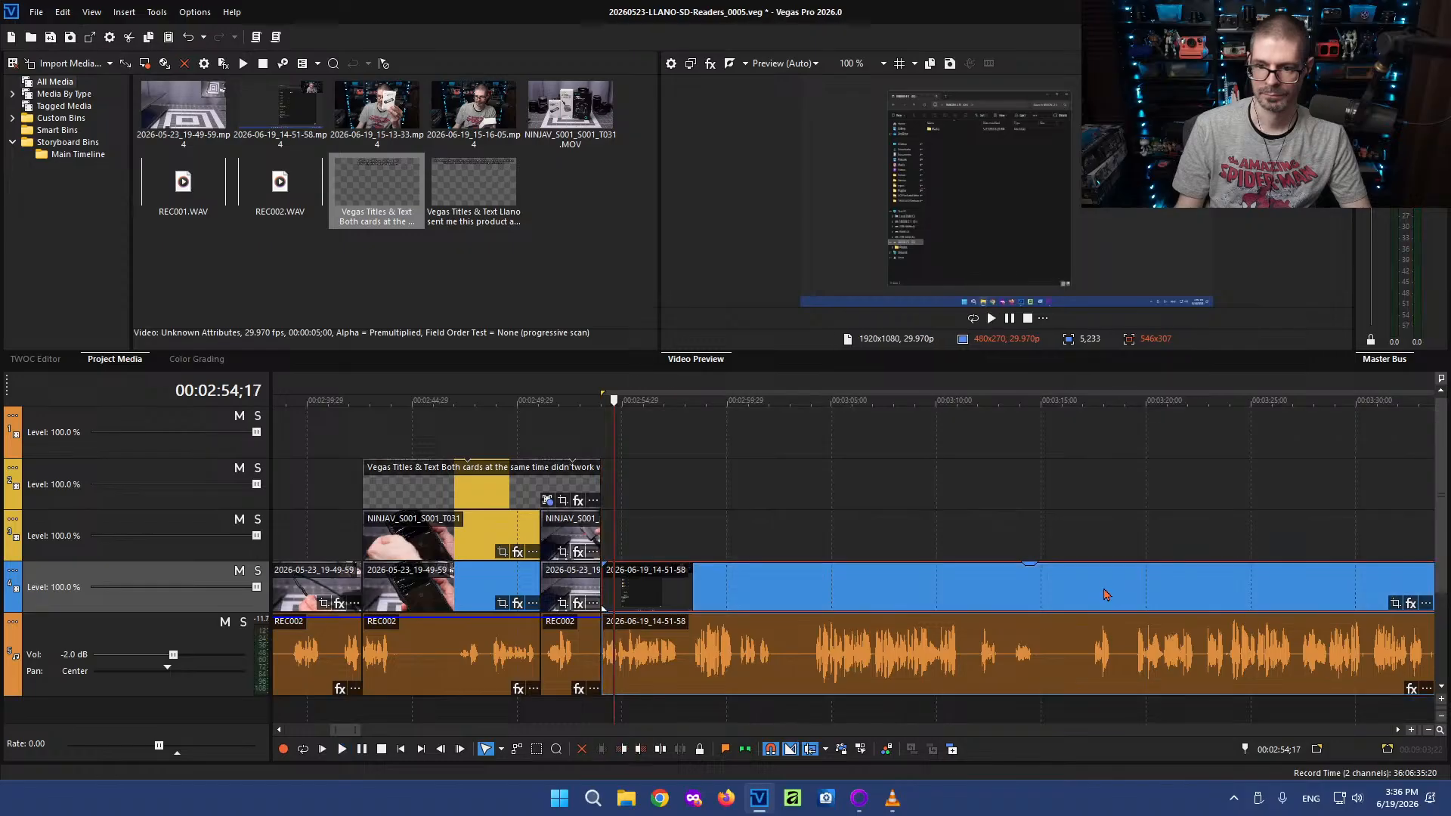
left_click(1137, 604)
key("space")
scroll(1020, 605, "up", 4)
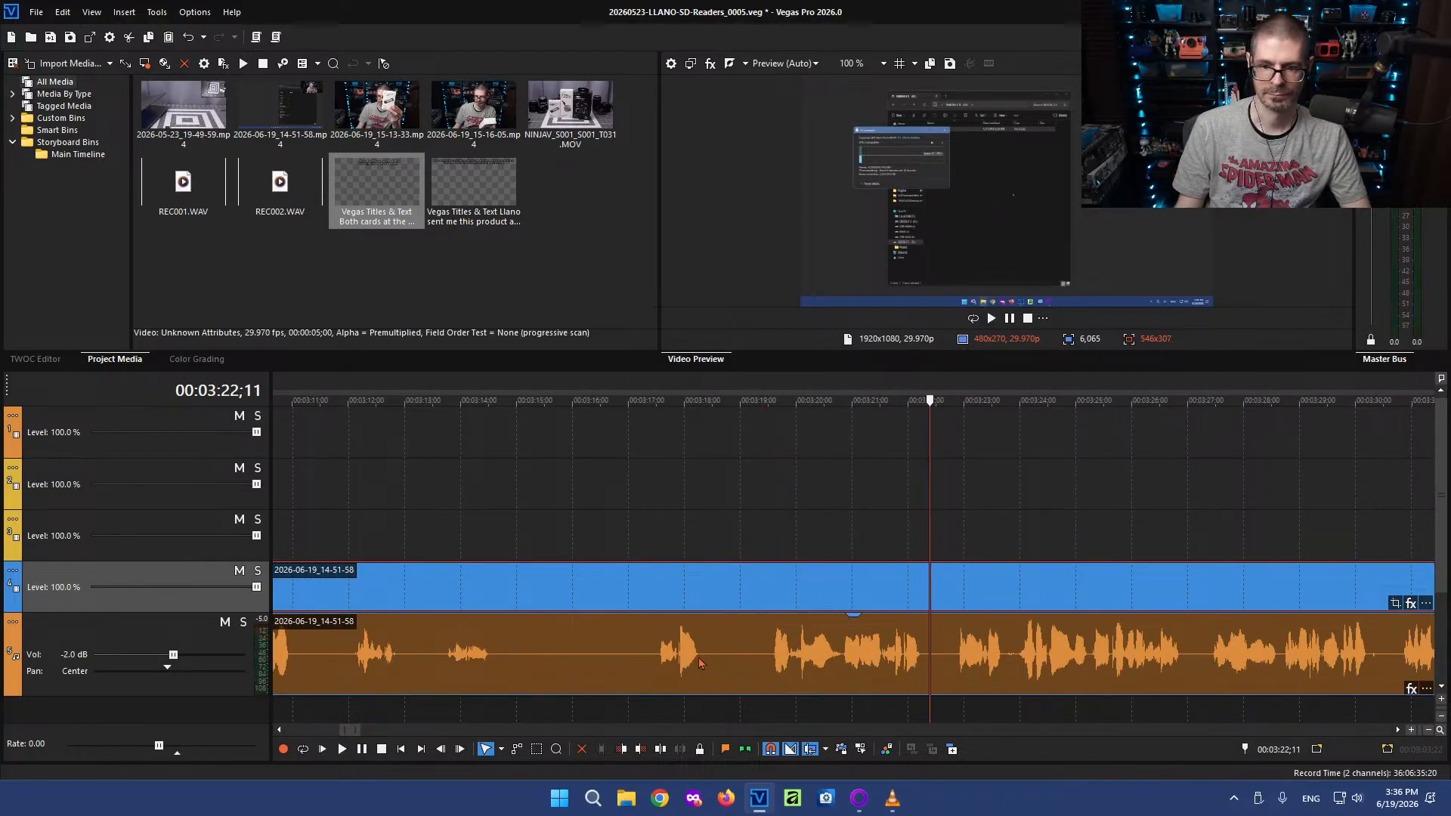
left_click(665, 662)
scroll(700, 665, "down", 3)
key("space")
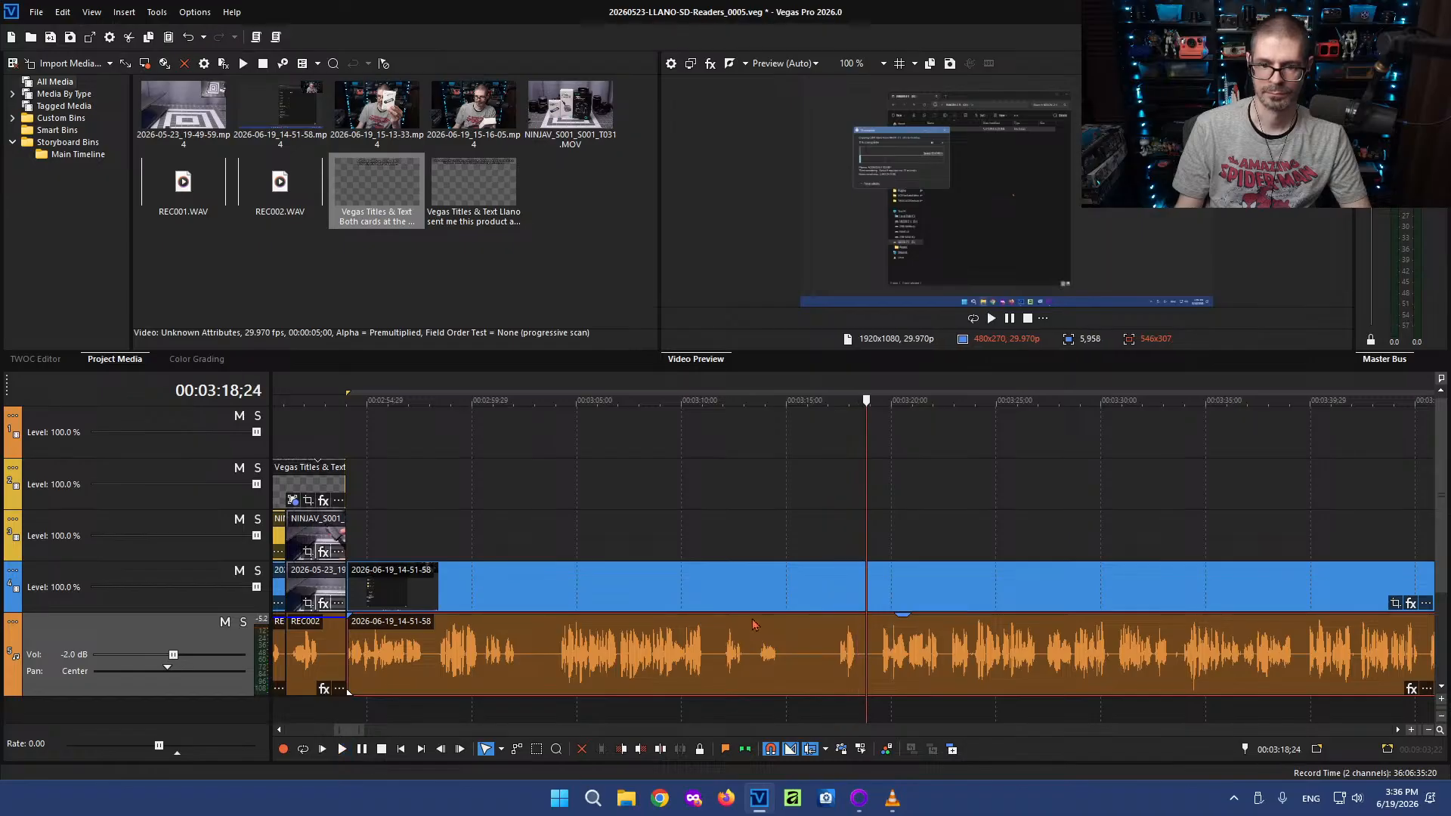
scroll(659, 616, "down", 3)
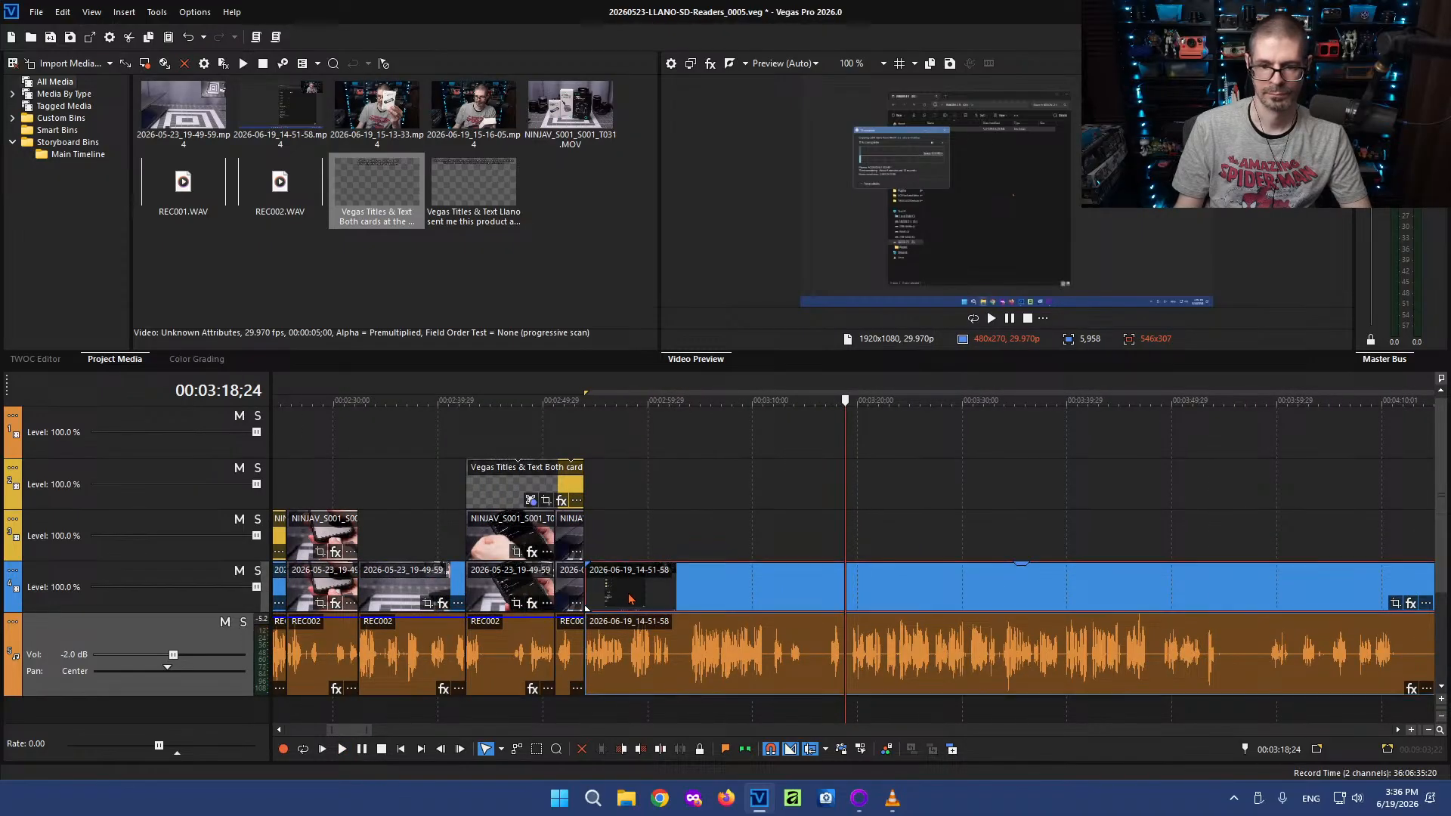
left_click(626, 597)
key("l")
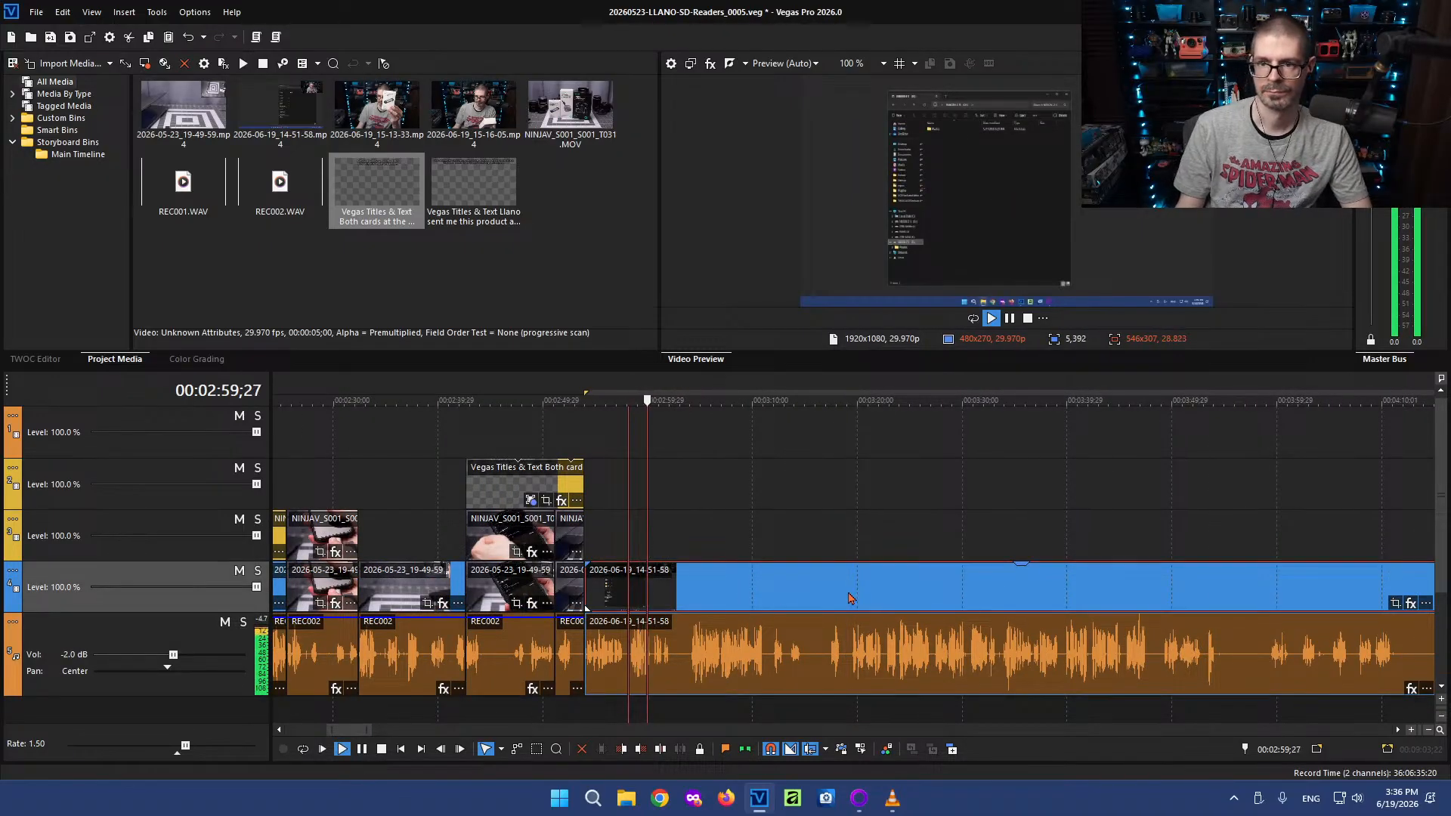
scroll(944, 648, "up", 3)
key("space")
Split the screen recording at 00:03:04;03 and delete the part before it, closing the gap to the last REC002 clip
left_click(943, 651)
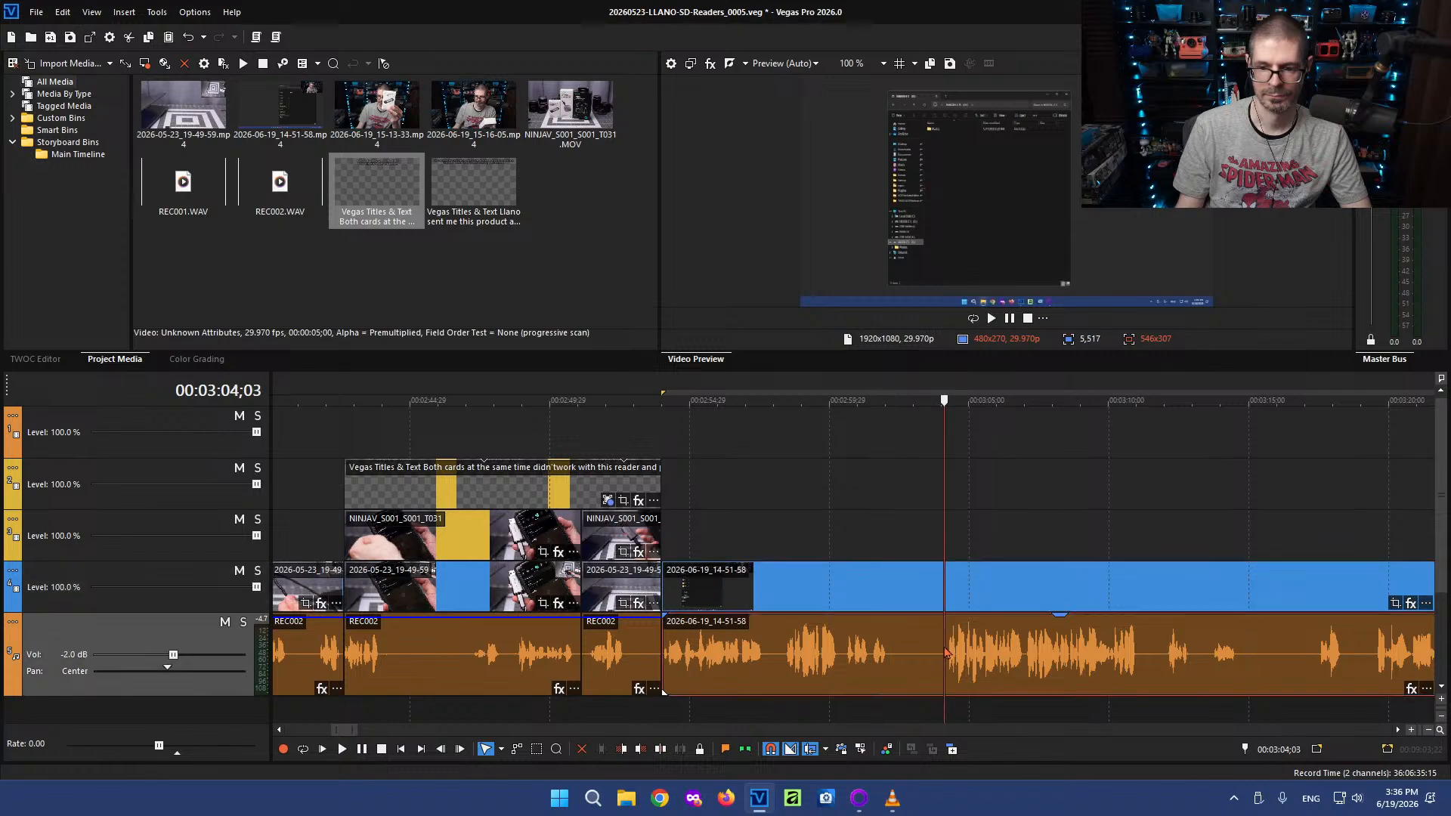
key("s")
left_click(852, 657)
key("Delete")
left_click_drag(952, 653, 940, 652)
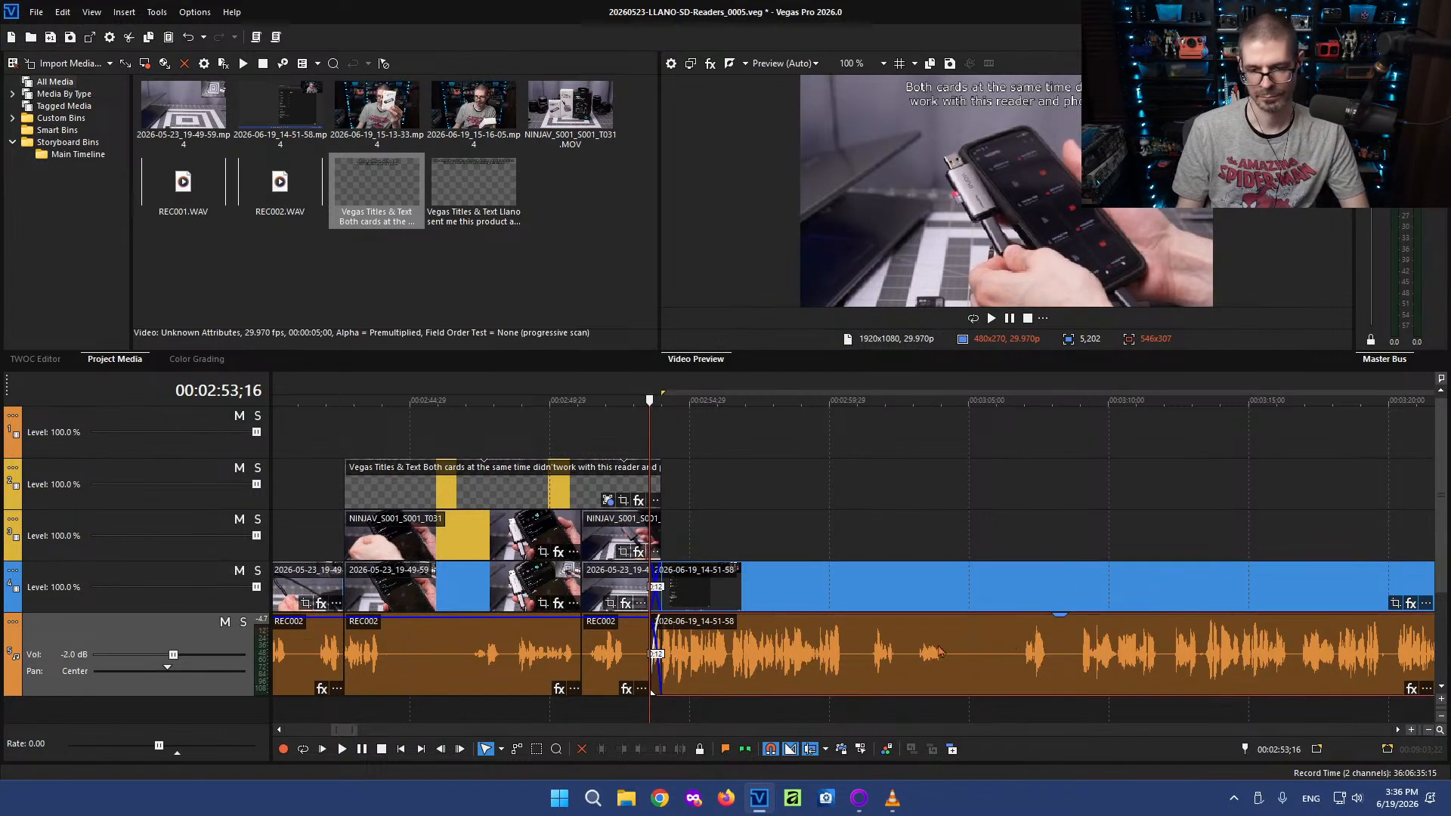
left_click(697, 545)
key("ctrl+z")
Listen across the join into the screen recording, then split the recording at 00:03:09;11 in the pause before the next sentence
key("space")
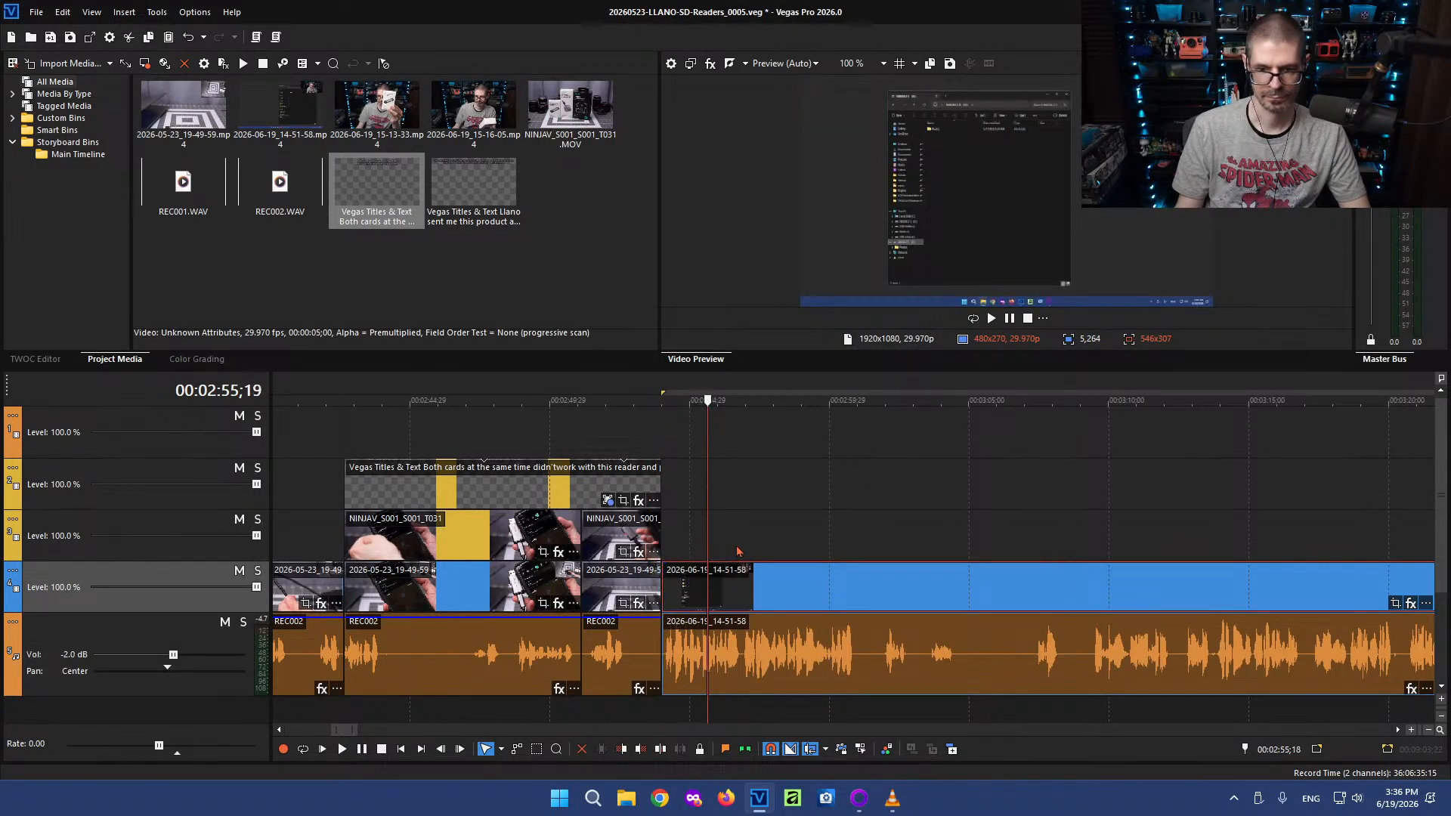
left_click(610, 654)
key("l")
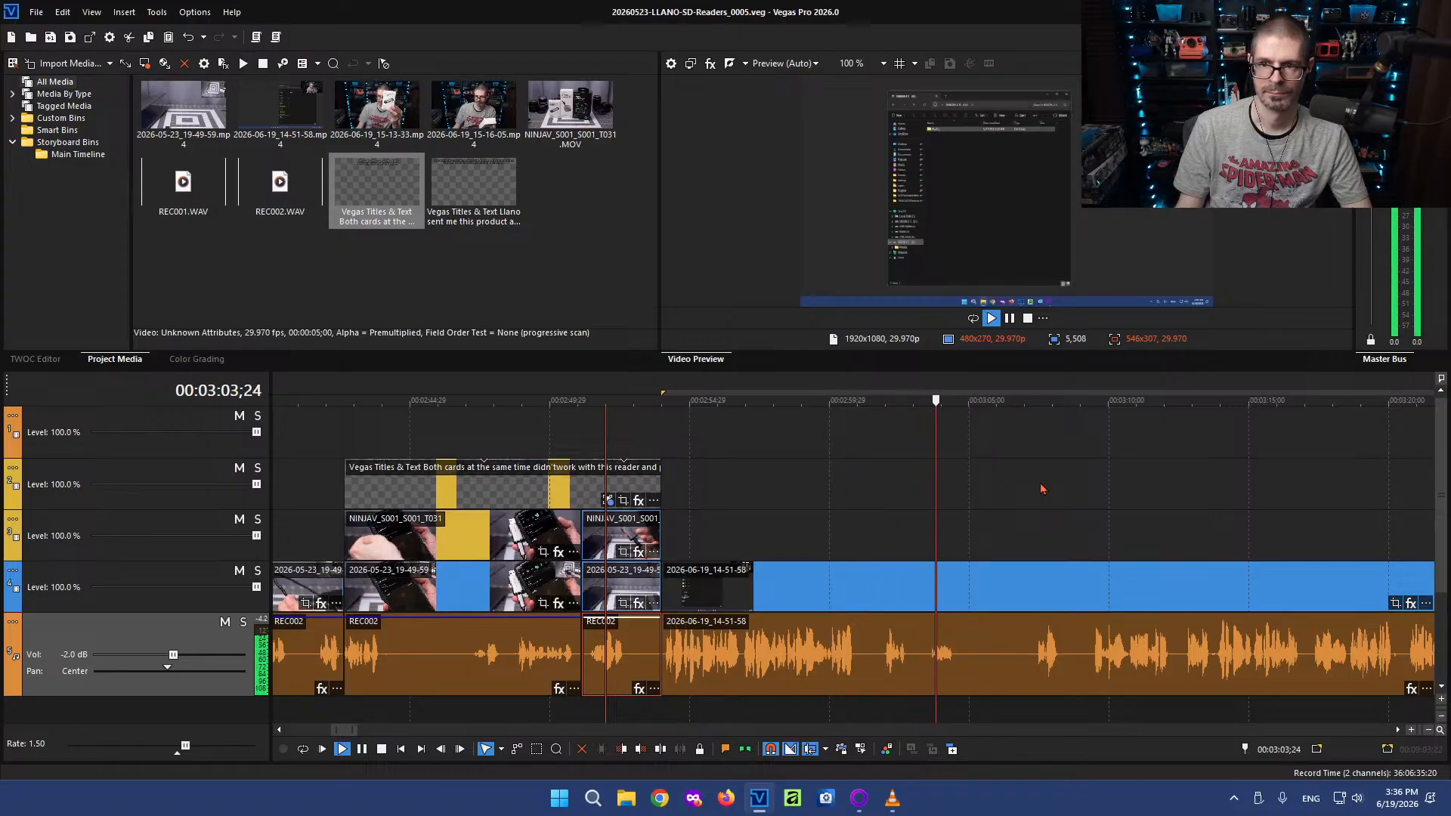
key("k")
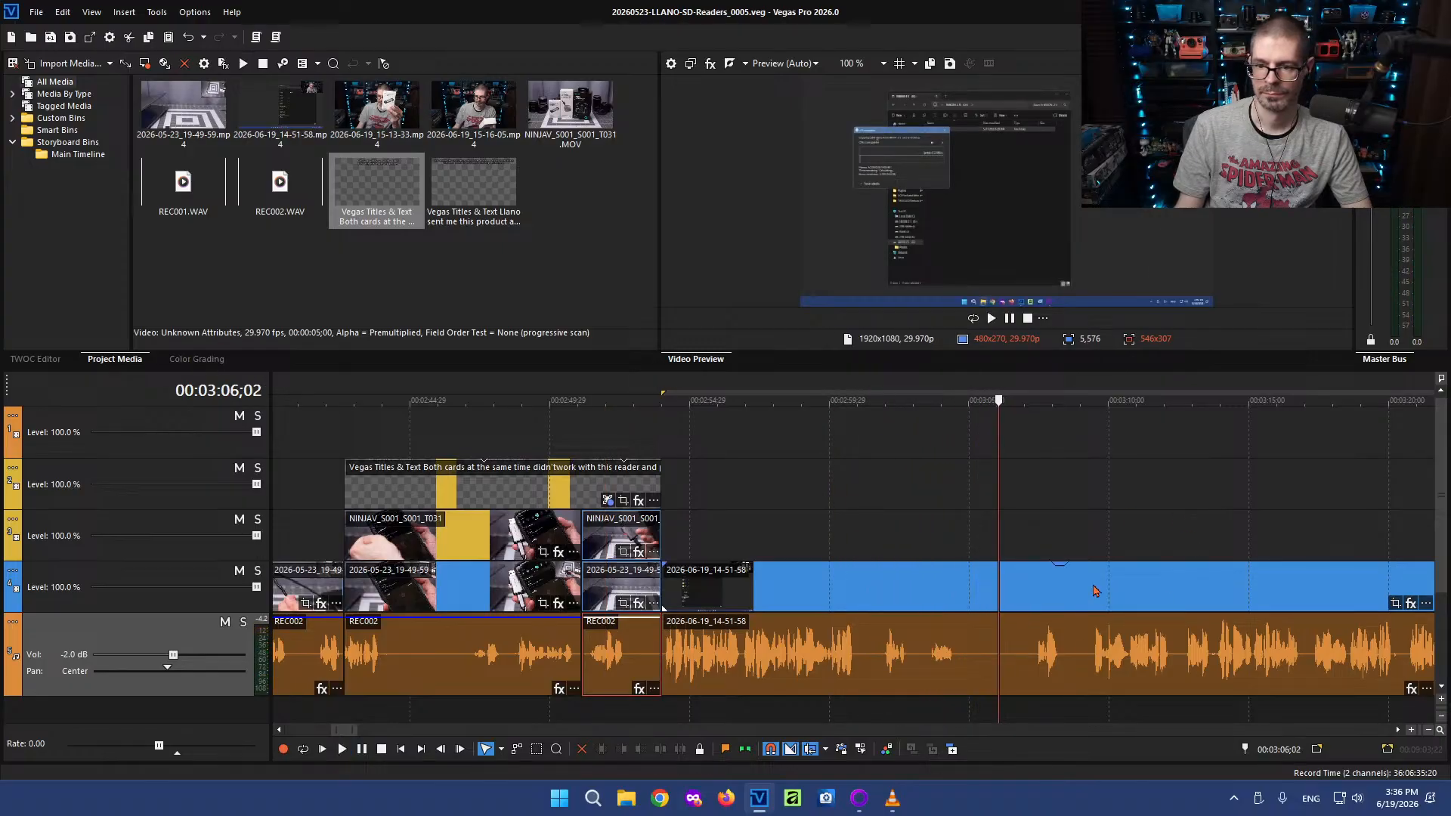
left_click(1092, 591)
key("space")
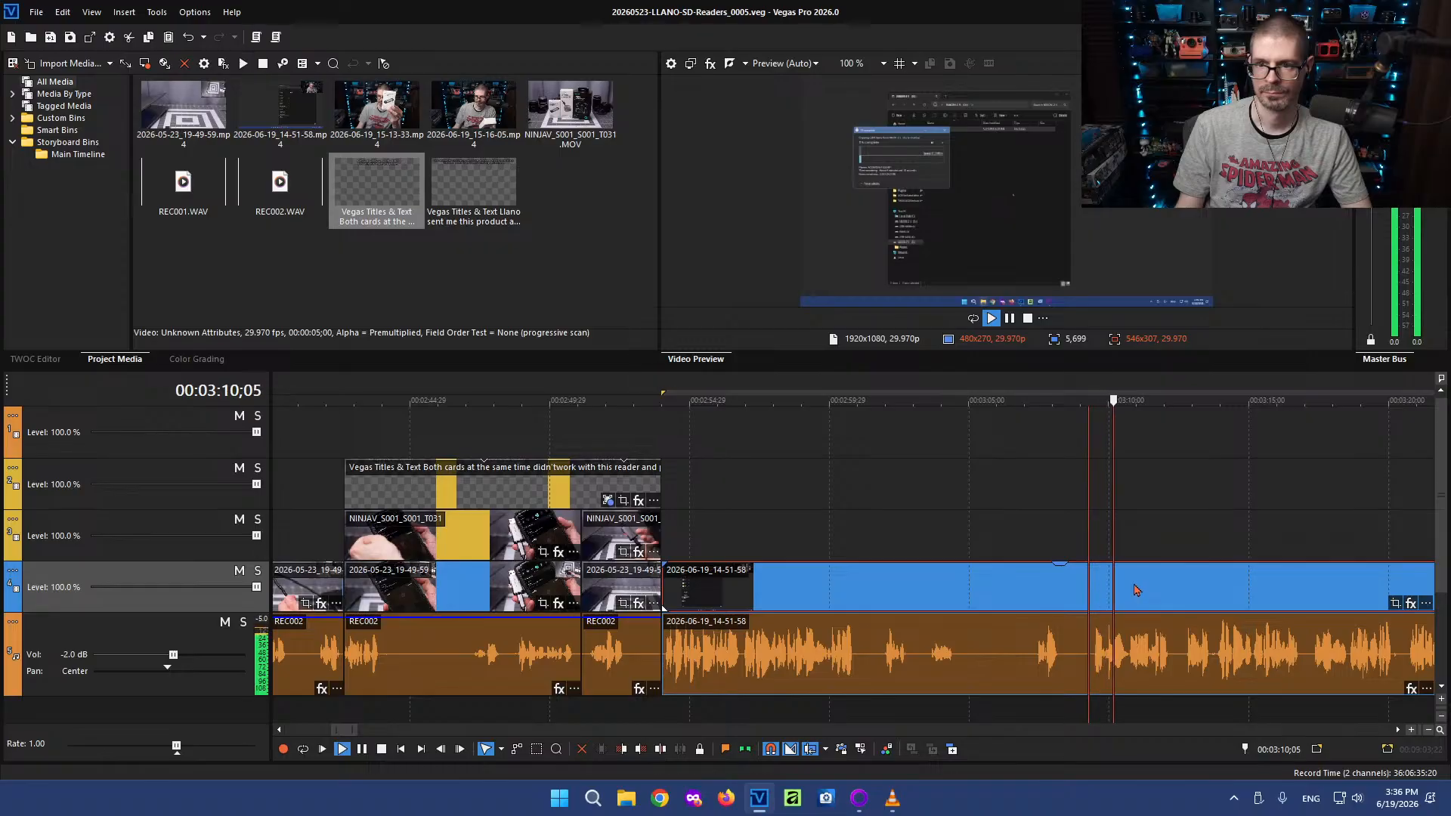
scroll(684, 664, "up", 5)
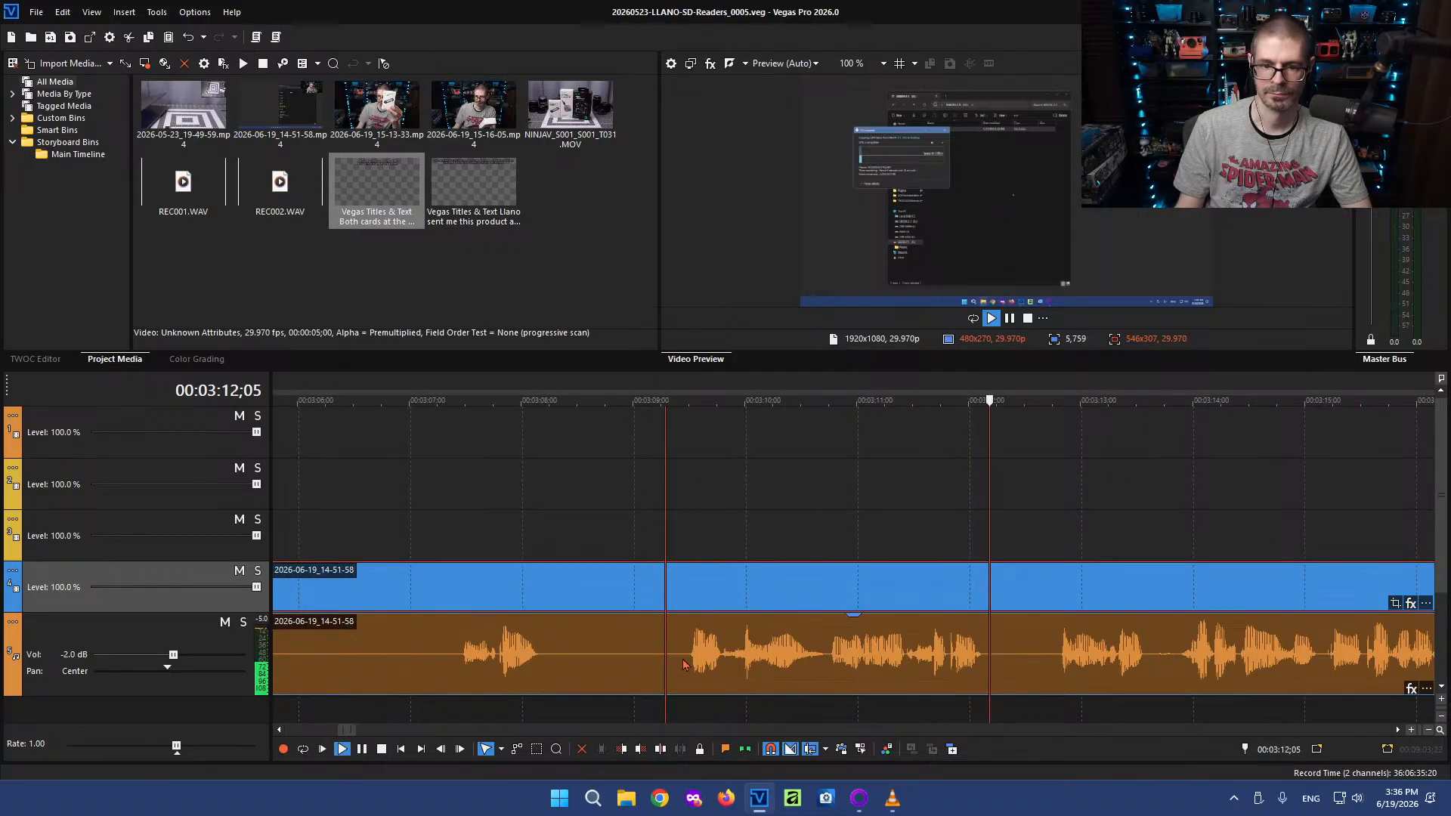
left_click(676, 664)
key("s")
Listen on through the talking after the new split and try splitting the screen recording in the pause just before 00:03:38
scroll(677, 663, "down", 3)
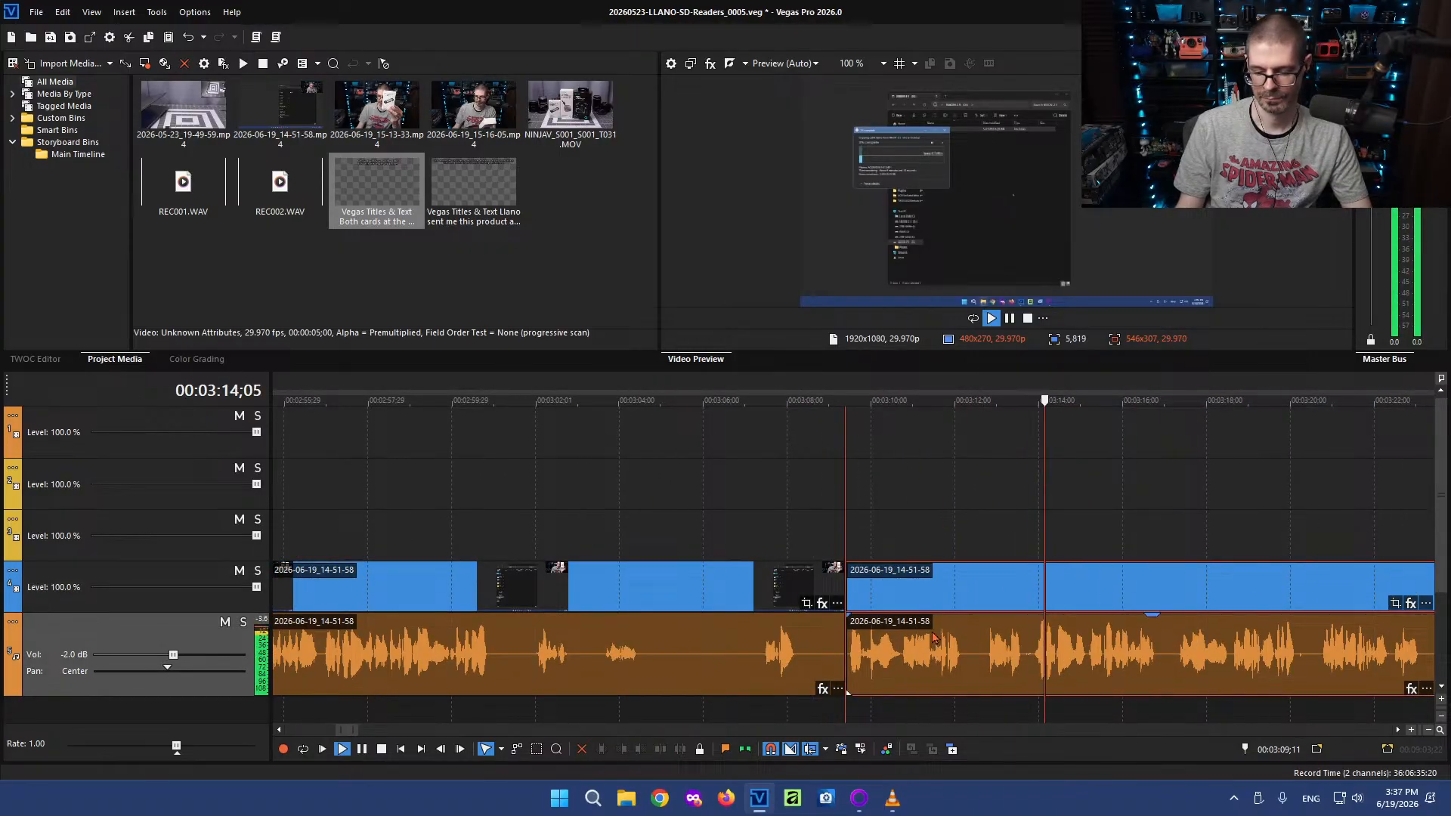
key("l")
scroll(1133, 597, "down", 5)
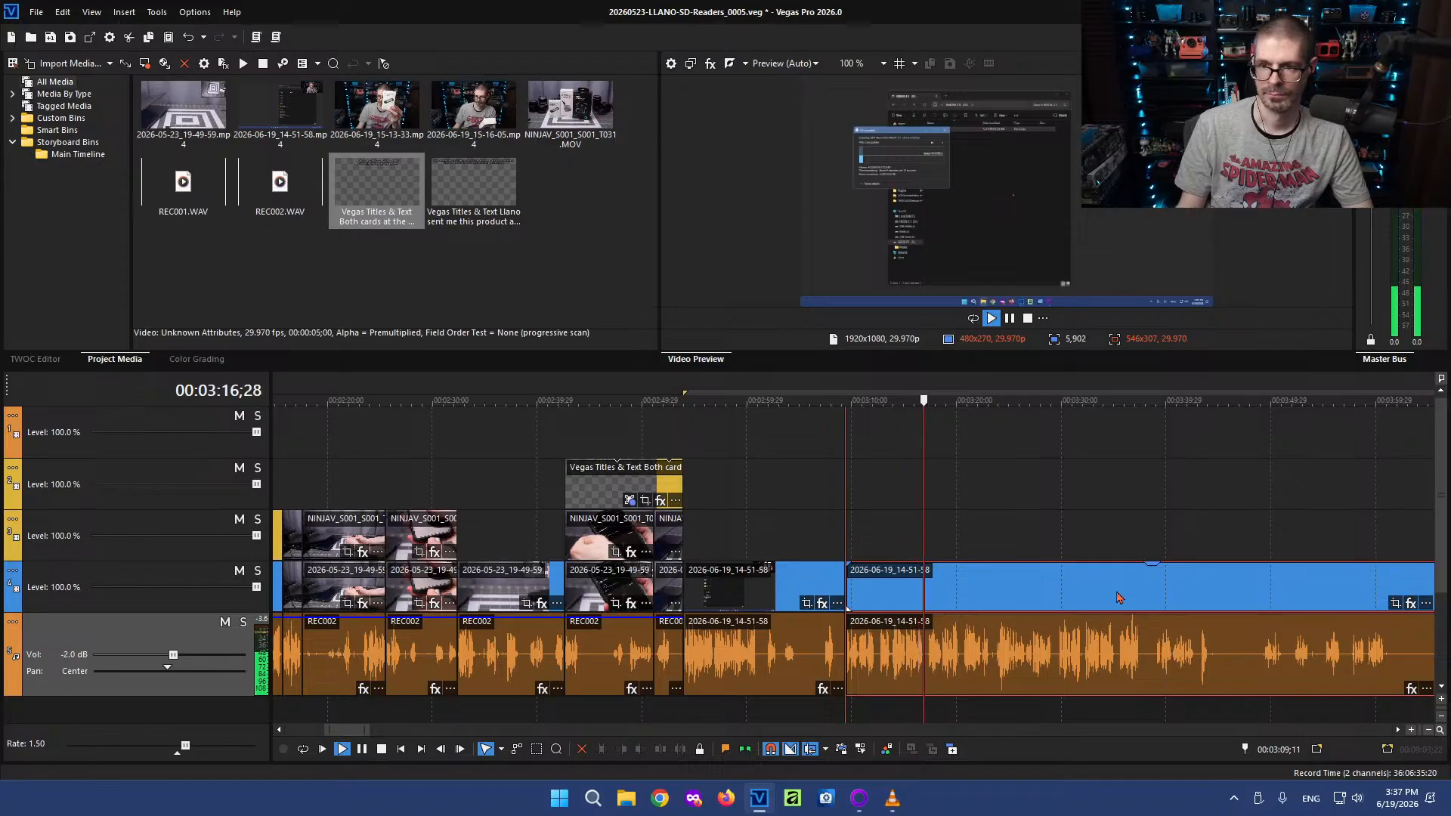
scroll(1118, 597, "up", 1)
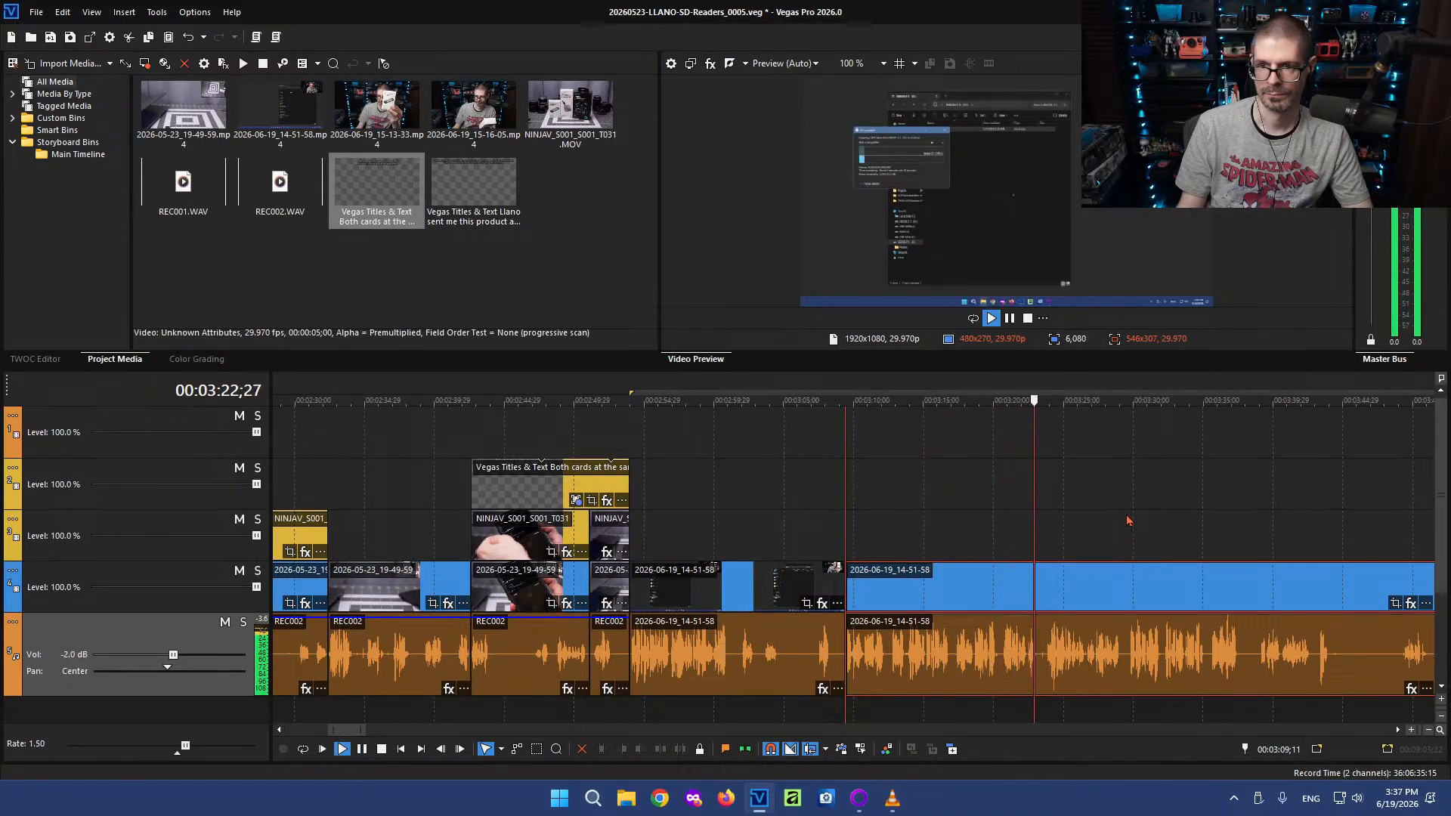
left_click(1250, 521)
scroll(1315, 521, "up", 3)
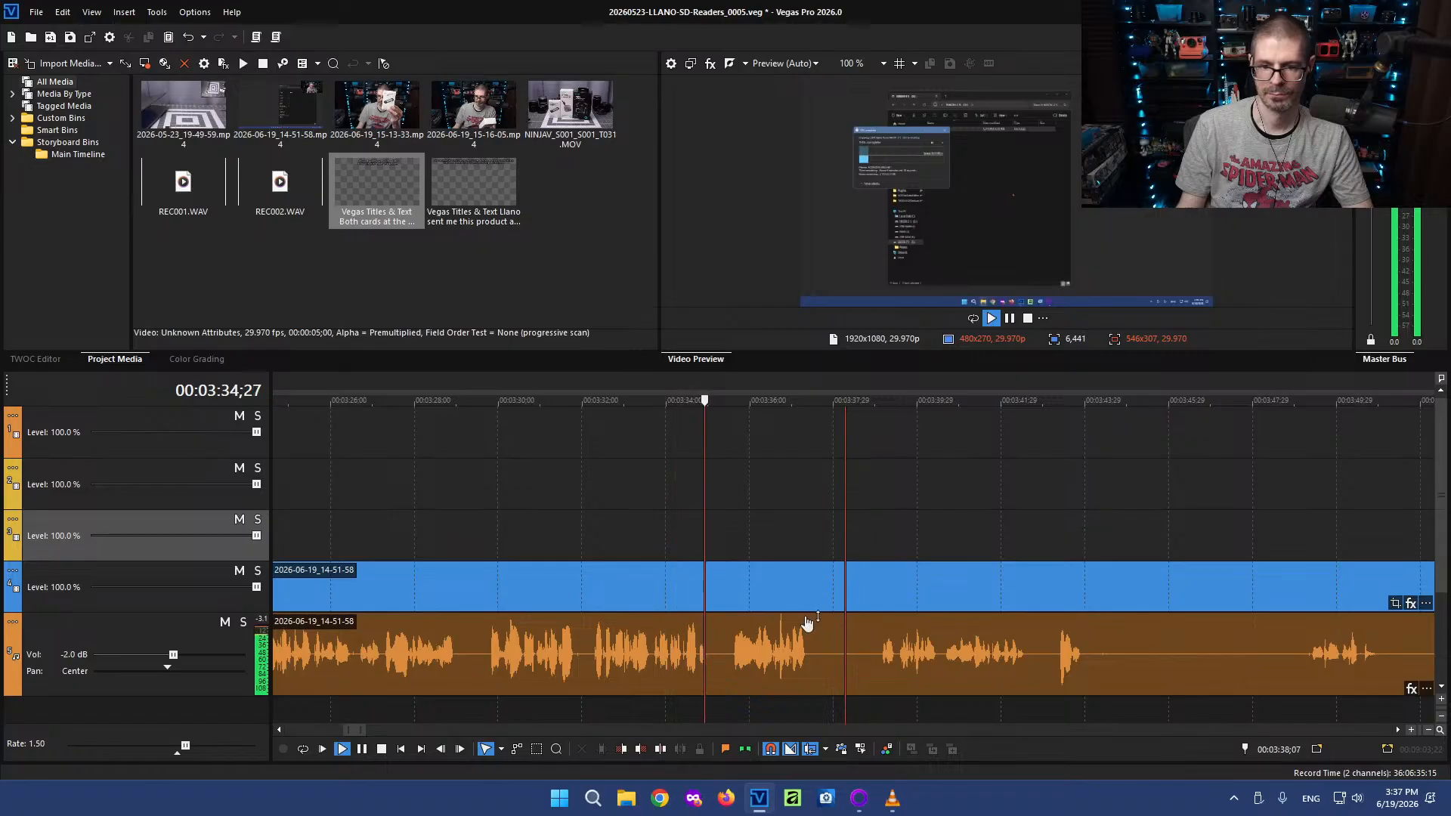
left_click(814, 657)
key("s")
Listen past the last split, undo it, and split the screen recording at 00:03:44;07 instead
left_click(883, 659)
key("l")
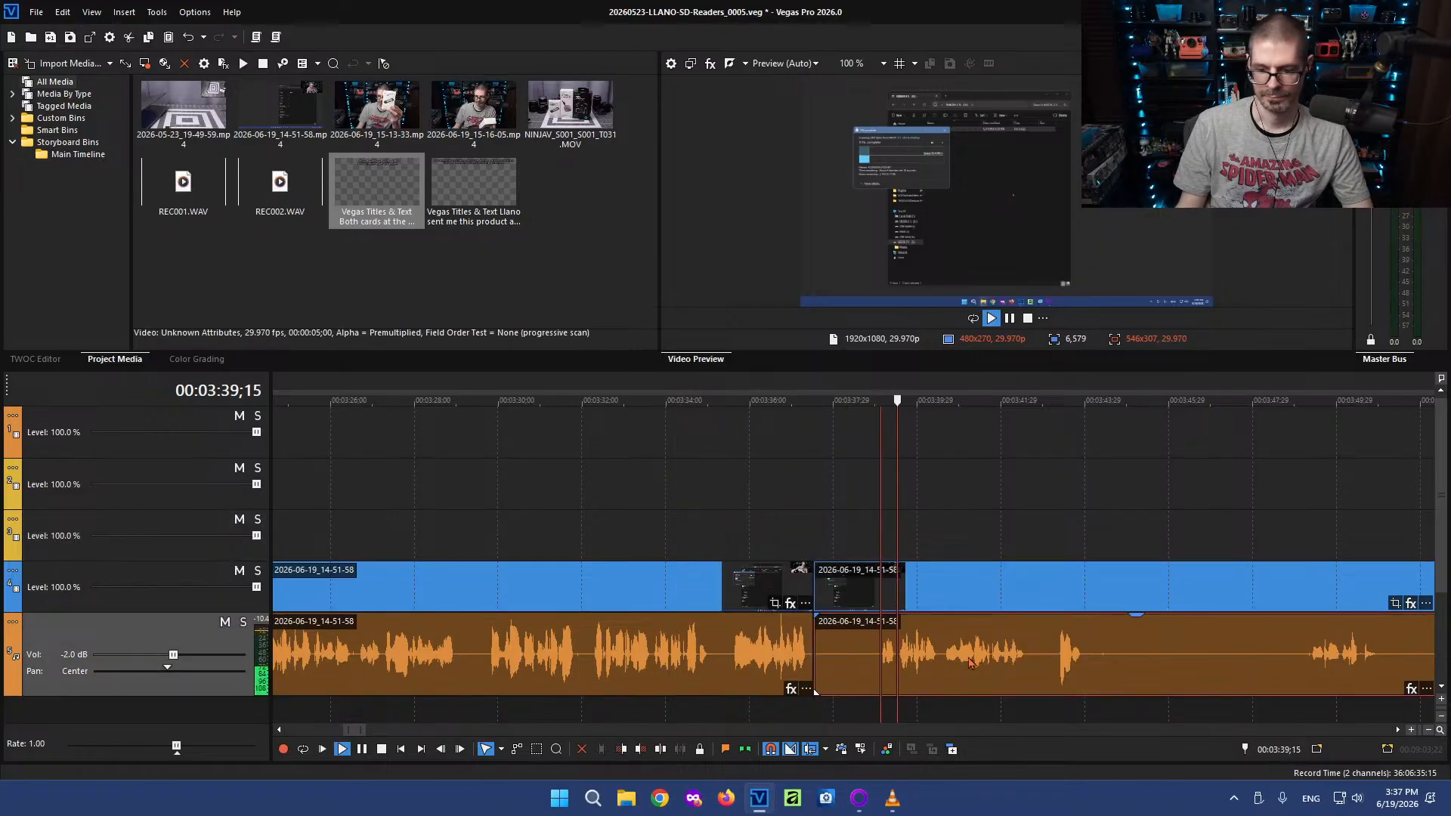
scroll(899, 656, "down", 3)
key("l")
scroll(881, 659, "down", 1)
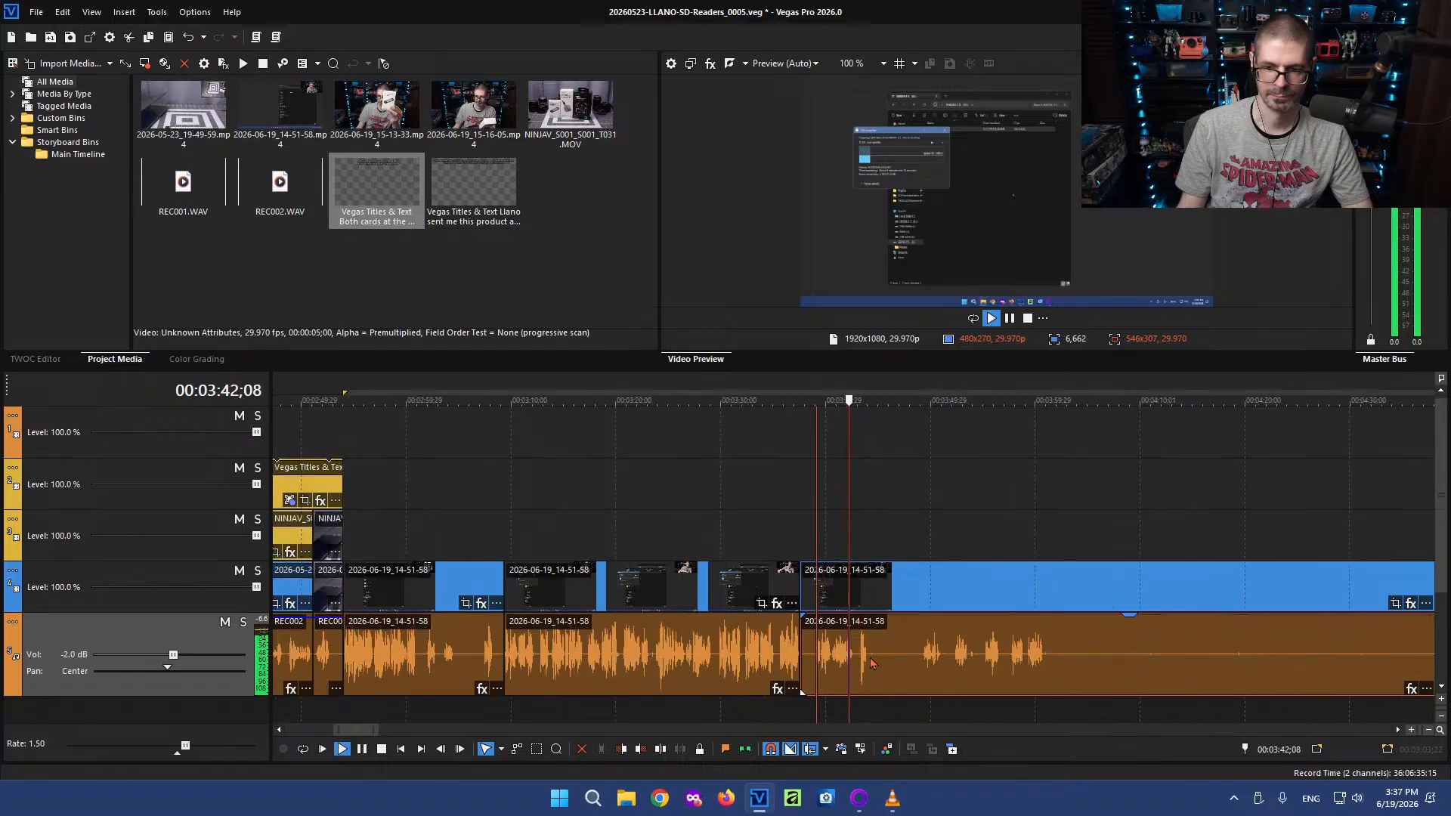
key("k")
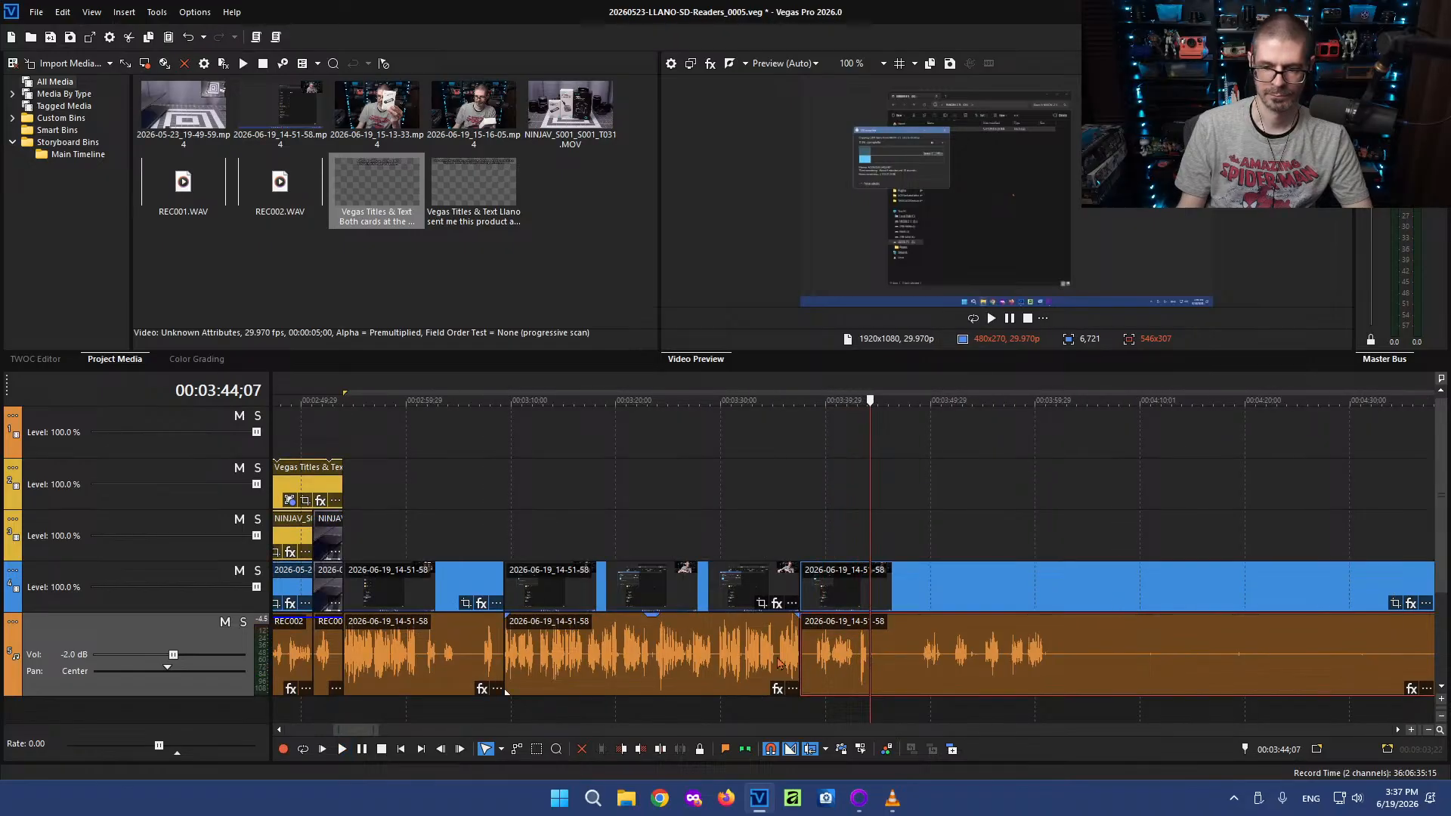
scroll(780, 663, "up", 5)
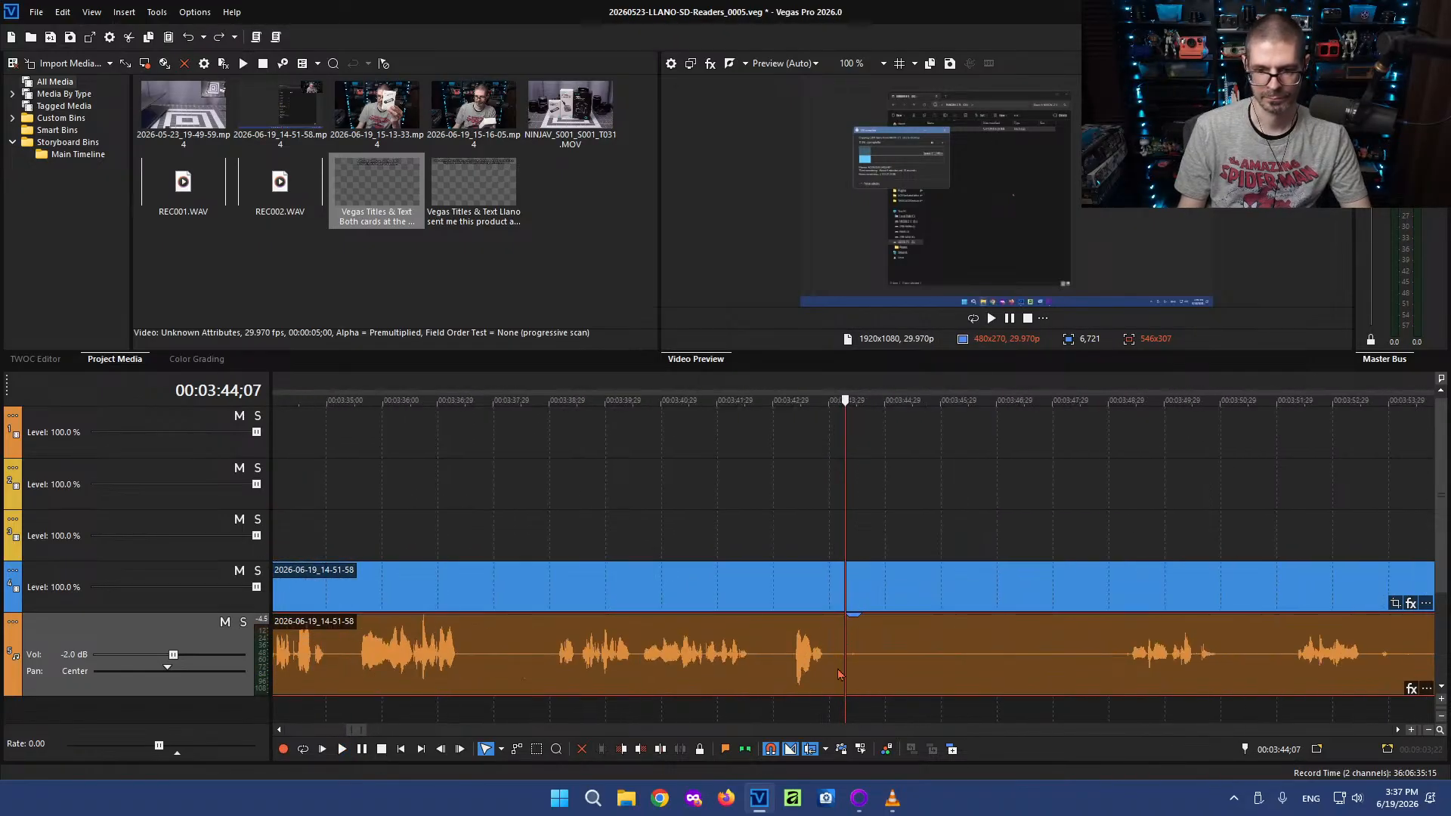
scroll(835, 660, "down", 6)
Delete the first segment of the screen recording, up to the 00:03:09;11 split, and close the gap it leaves
left_click(612, 656)
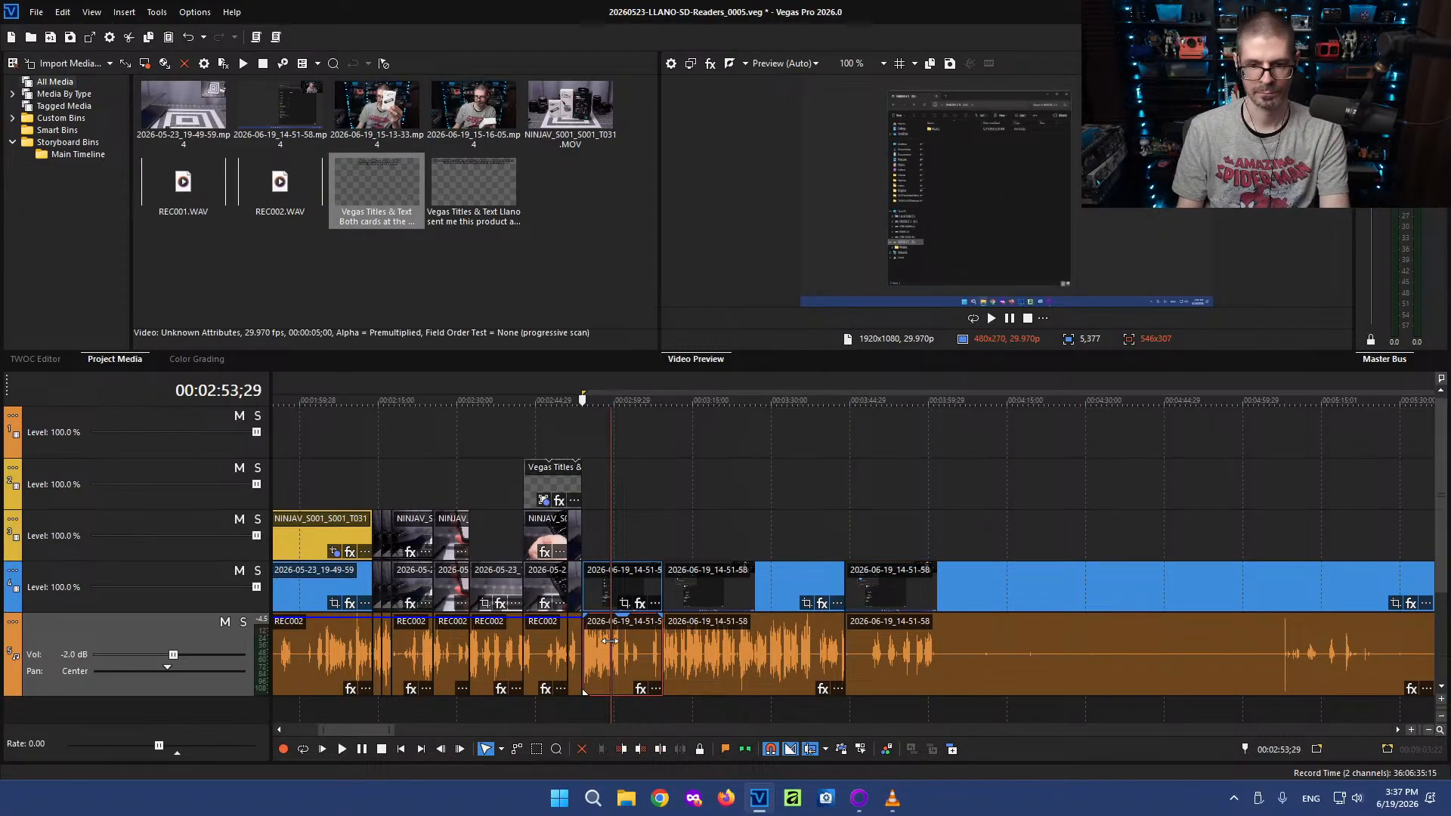
key("Delete")
left_click(830, 599)
scroll(830, 598, "down", 3)
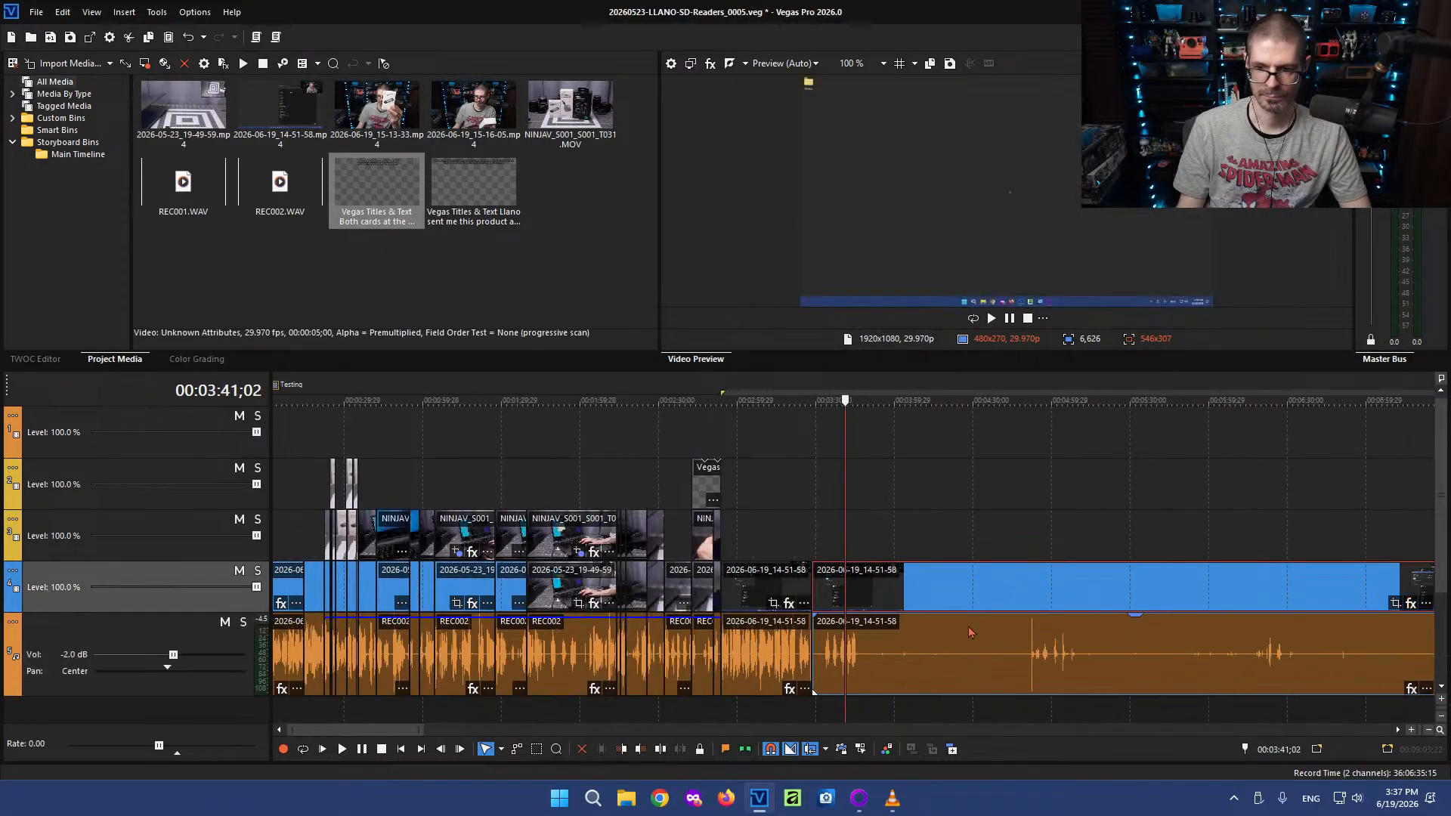
Play several points near the end of the remaining screen recording, from about 00:10:03 to 00:10:55, to identify the next section
left_click(1329, 597)
key("space")
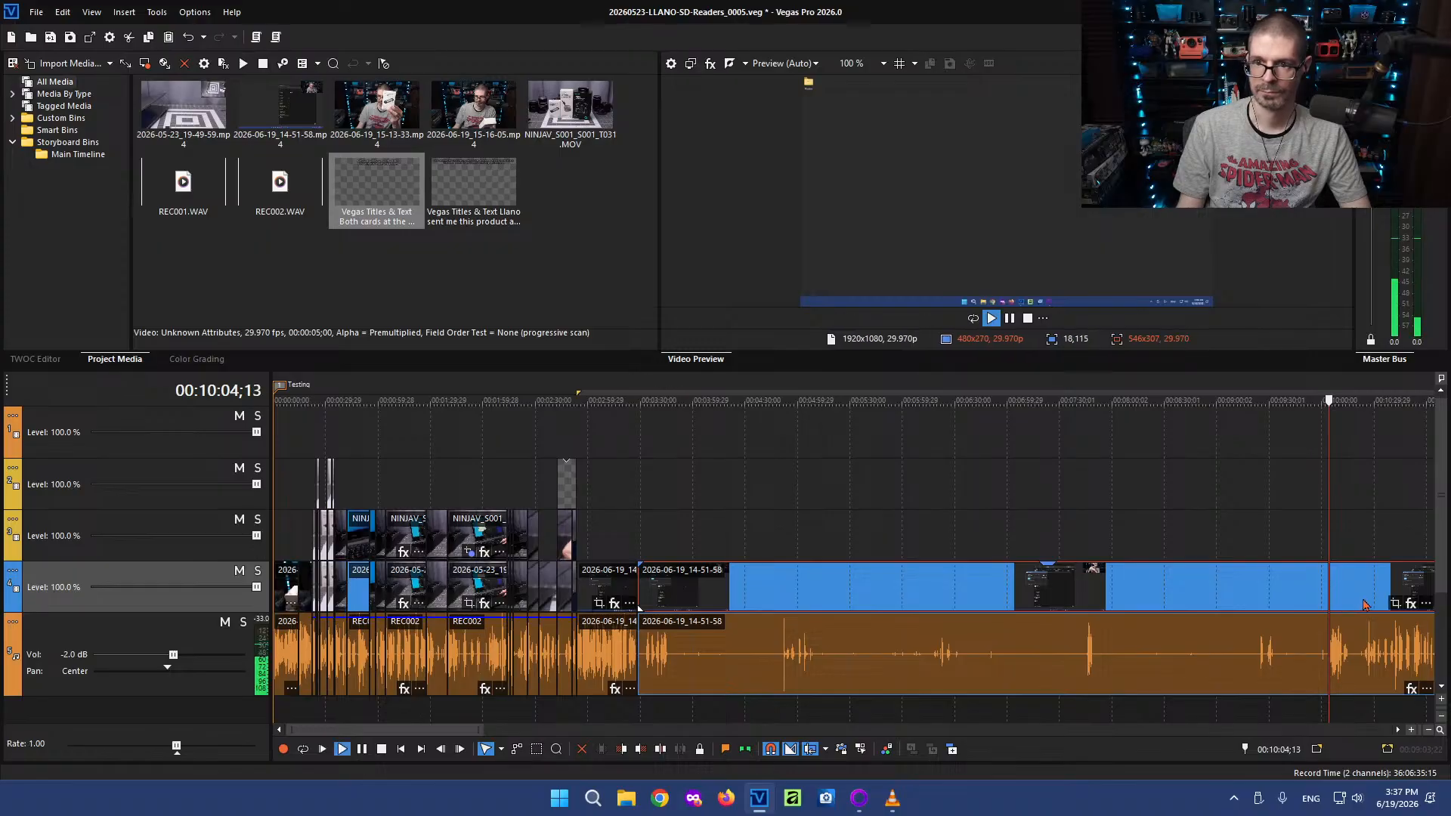
scroll(1298, 611, "down", 1)
scroll(1137, 620, "up", 3)
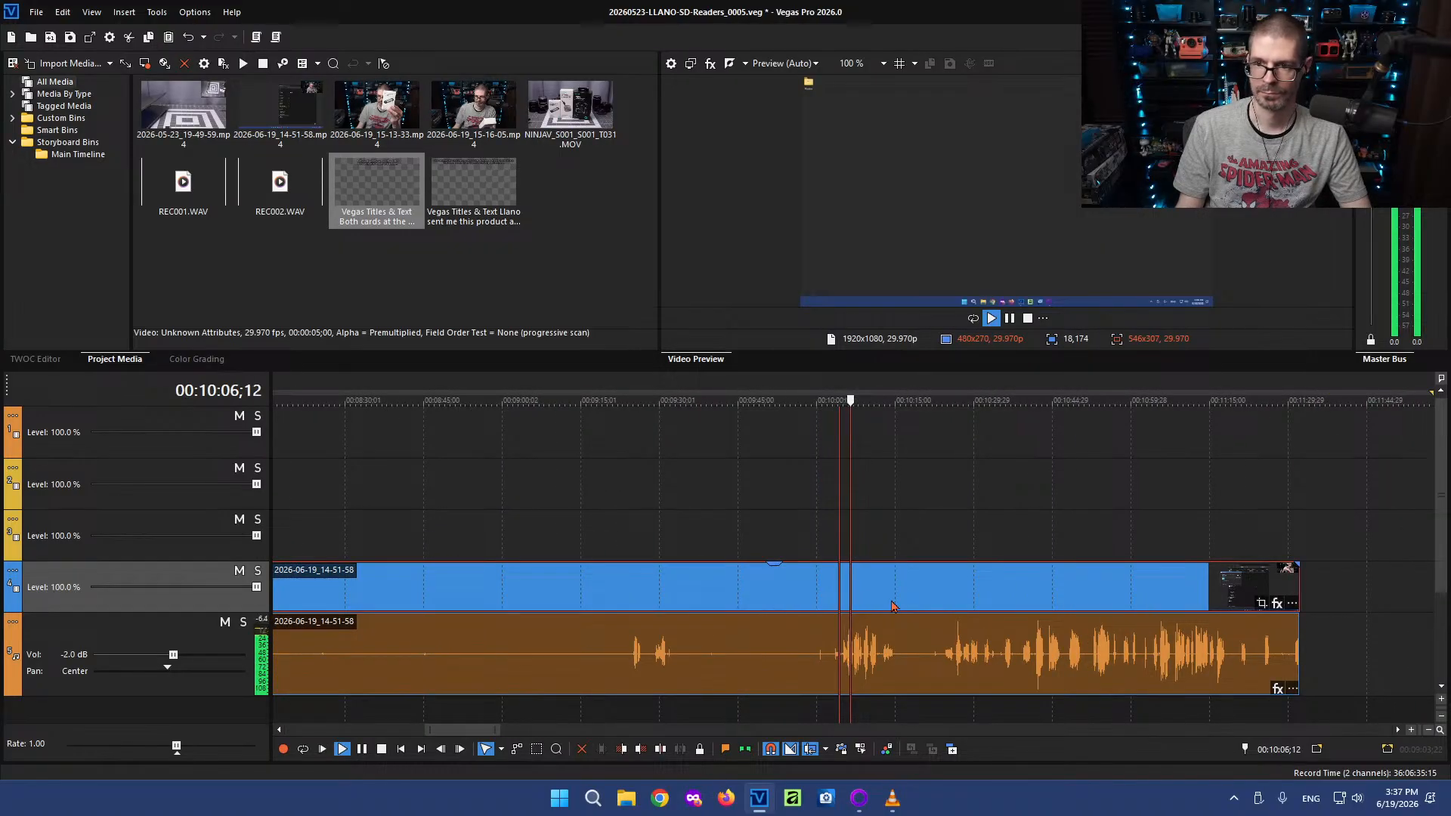
key("Return")
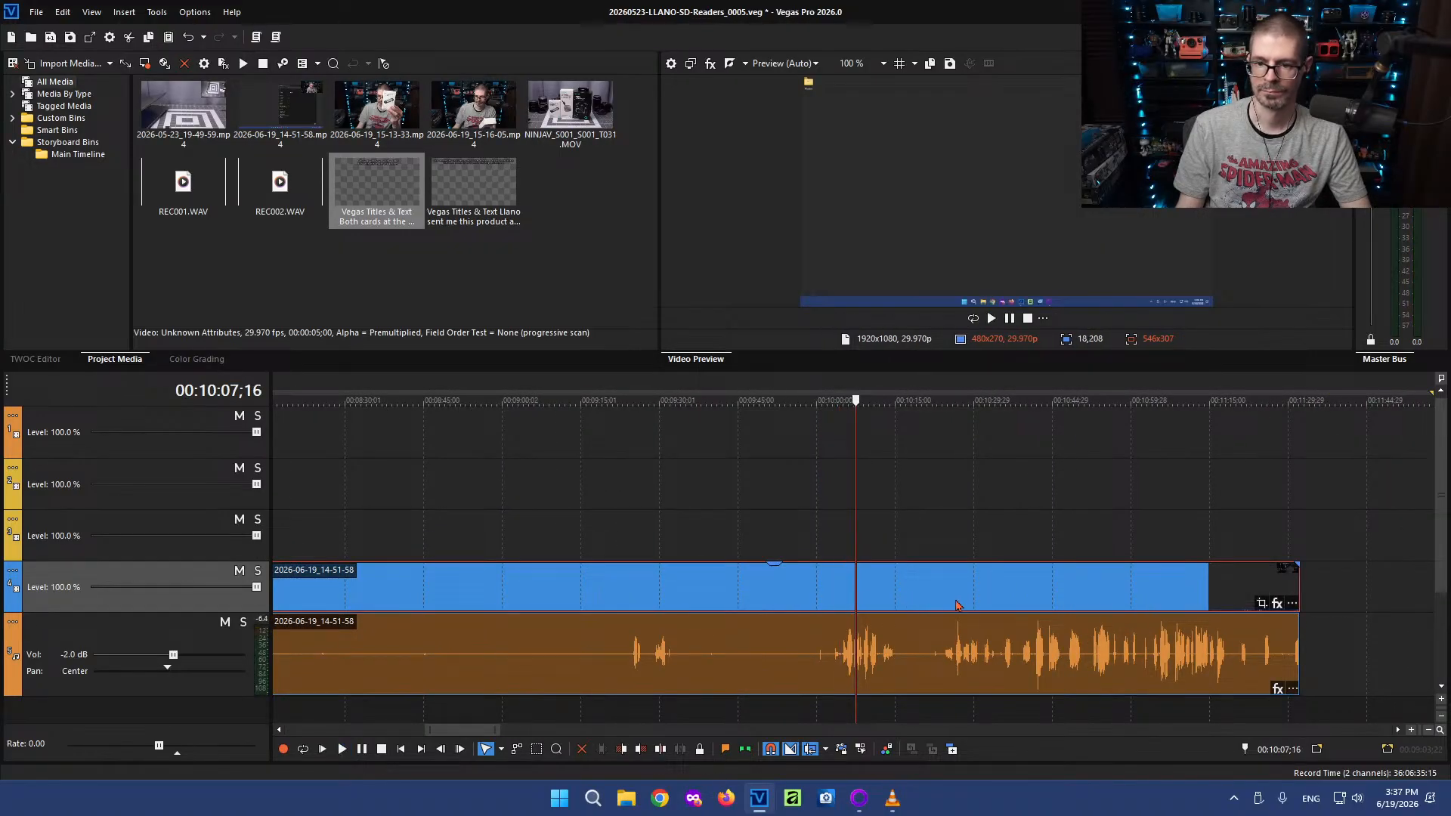
left_click(956, 604)
key("space")
key("Return")
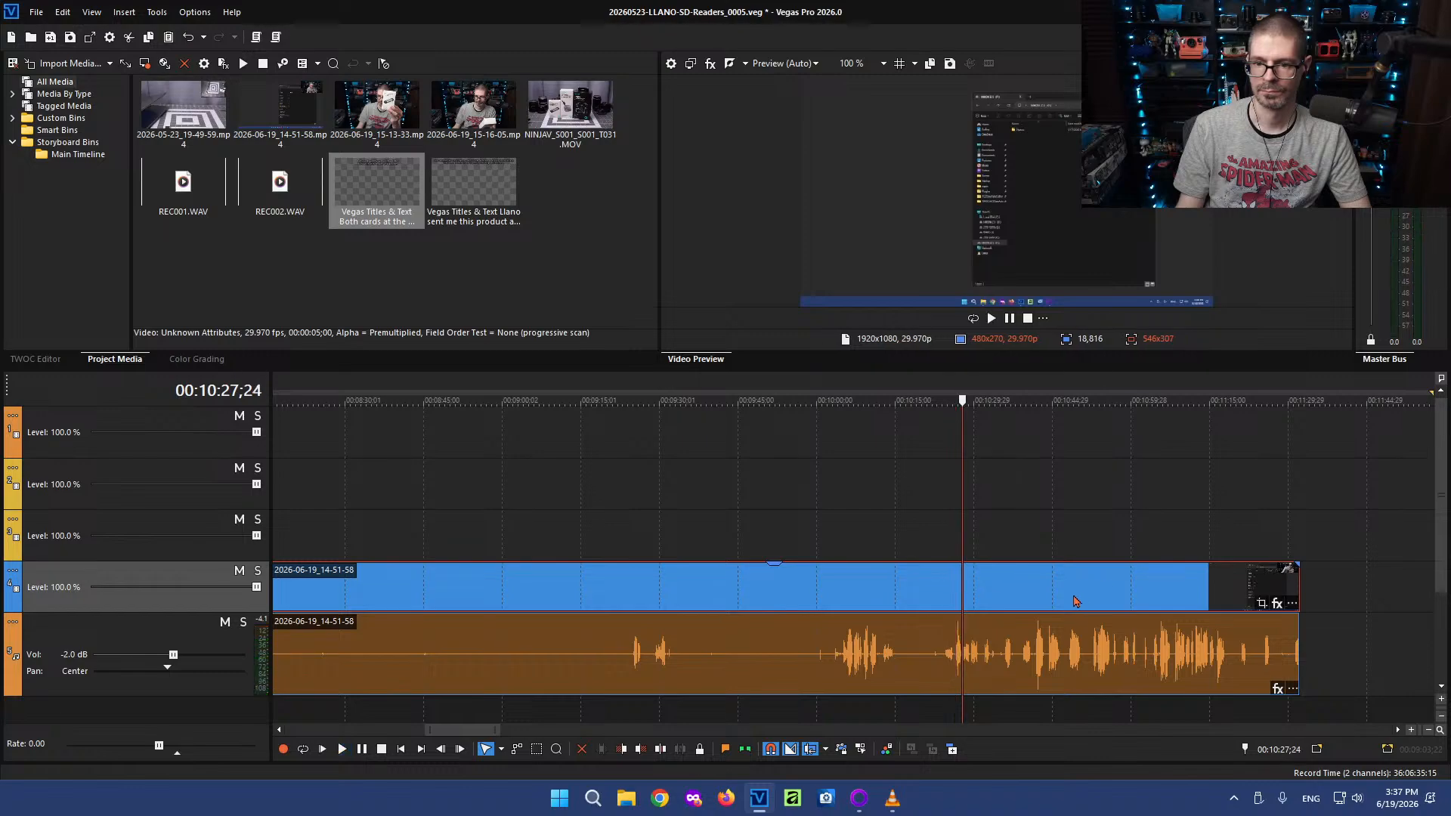
left_click(1070, 602)
key("space")
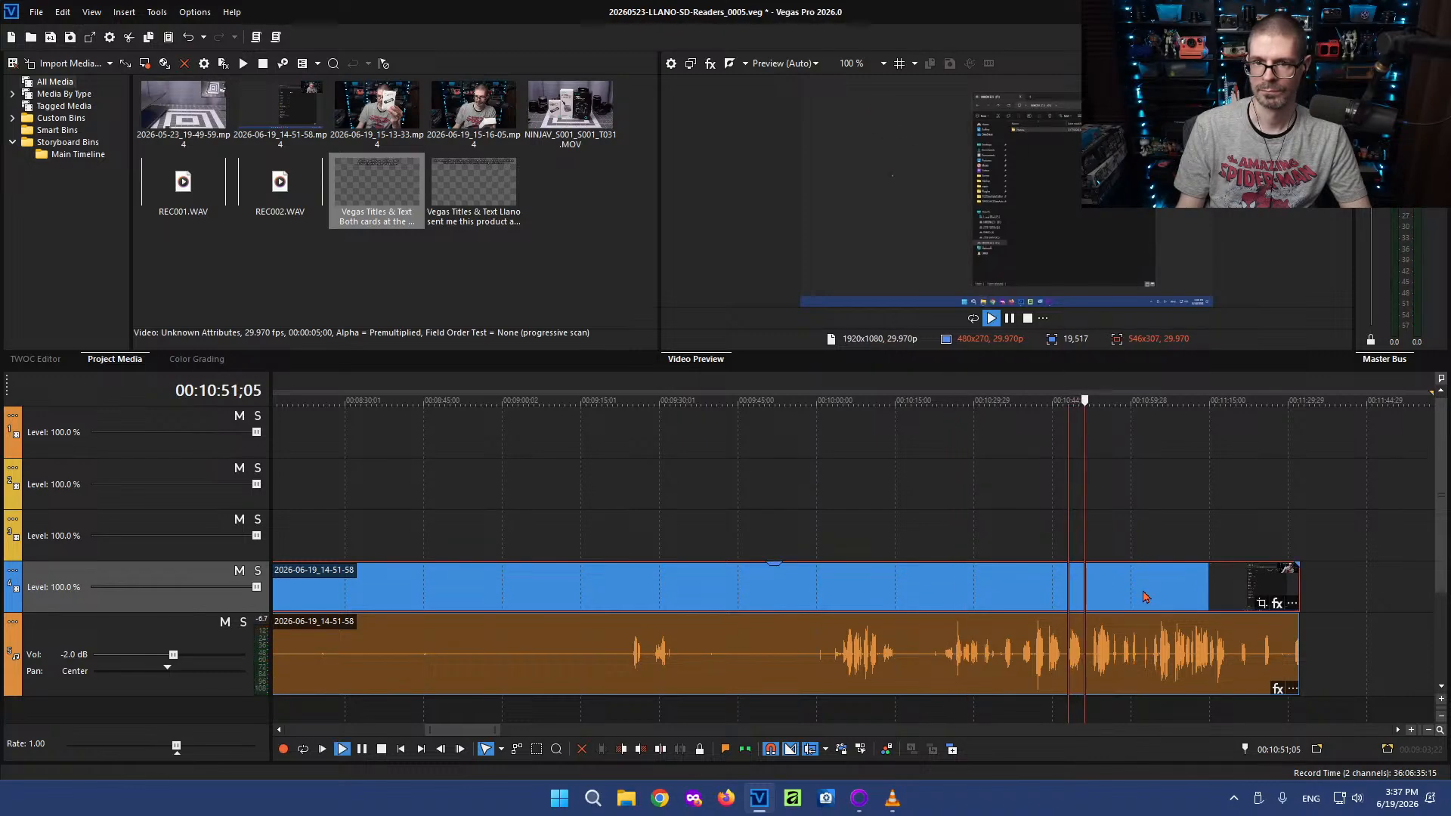
scroll(1062, 626, "down", 3)
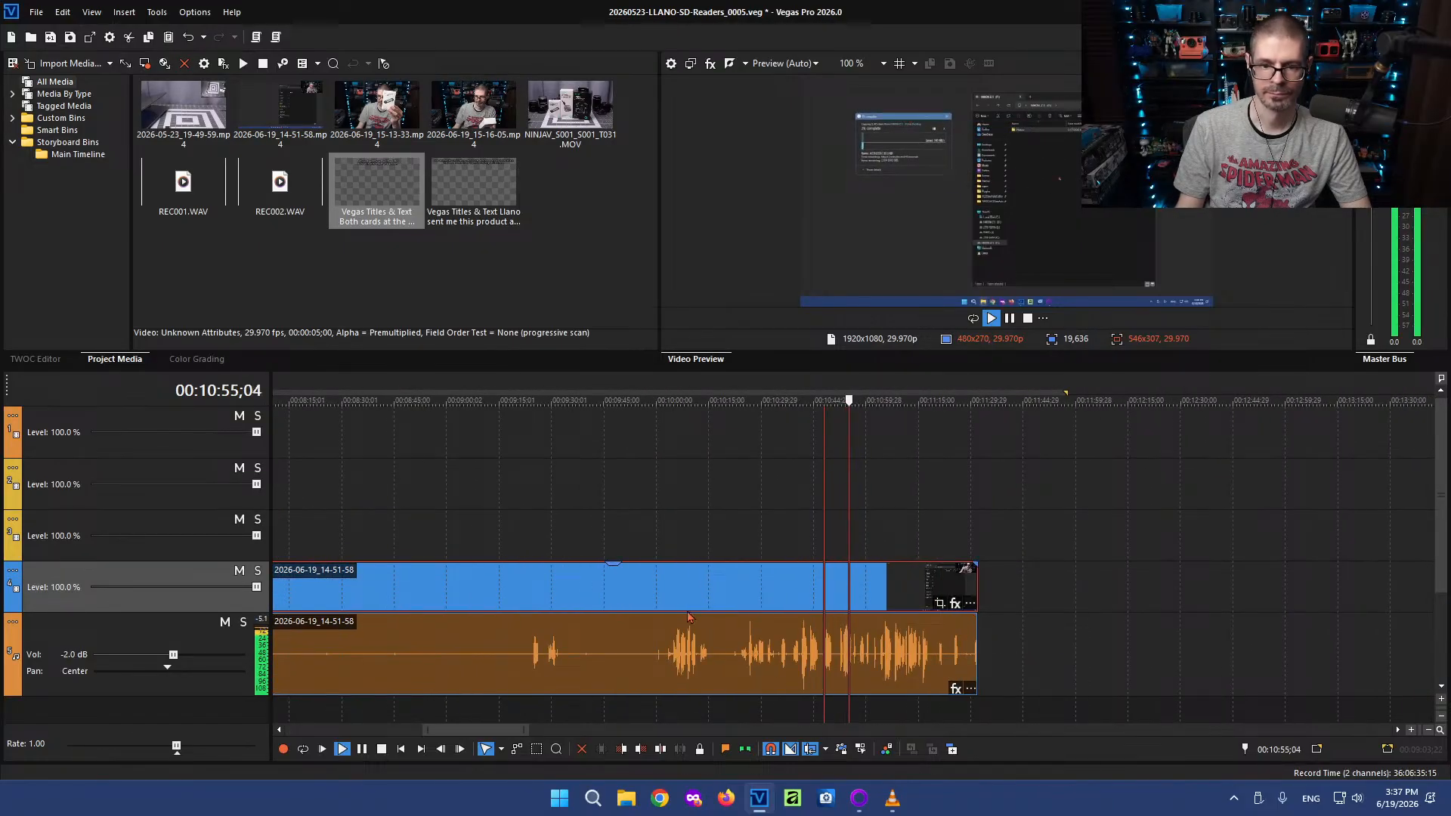
key("Return")
scroll(828, 641, "up", 5)
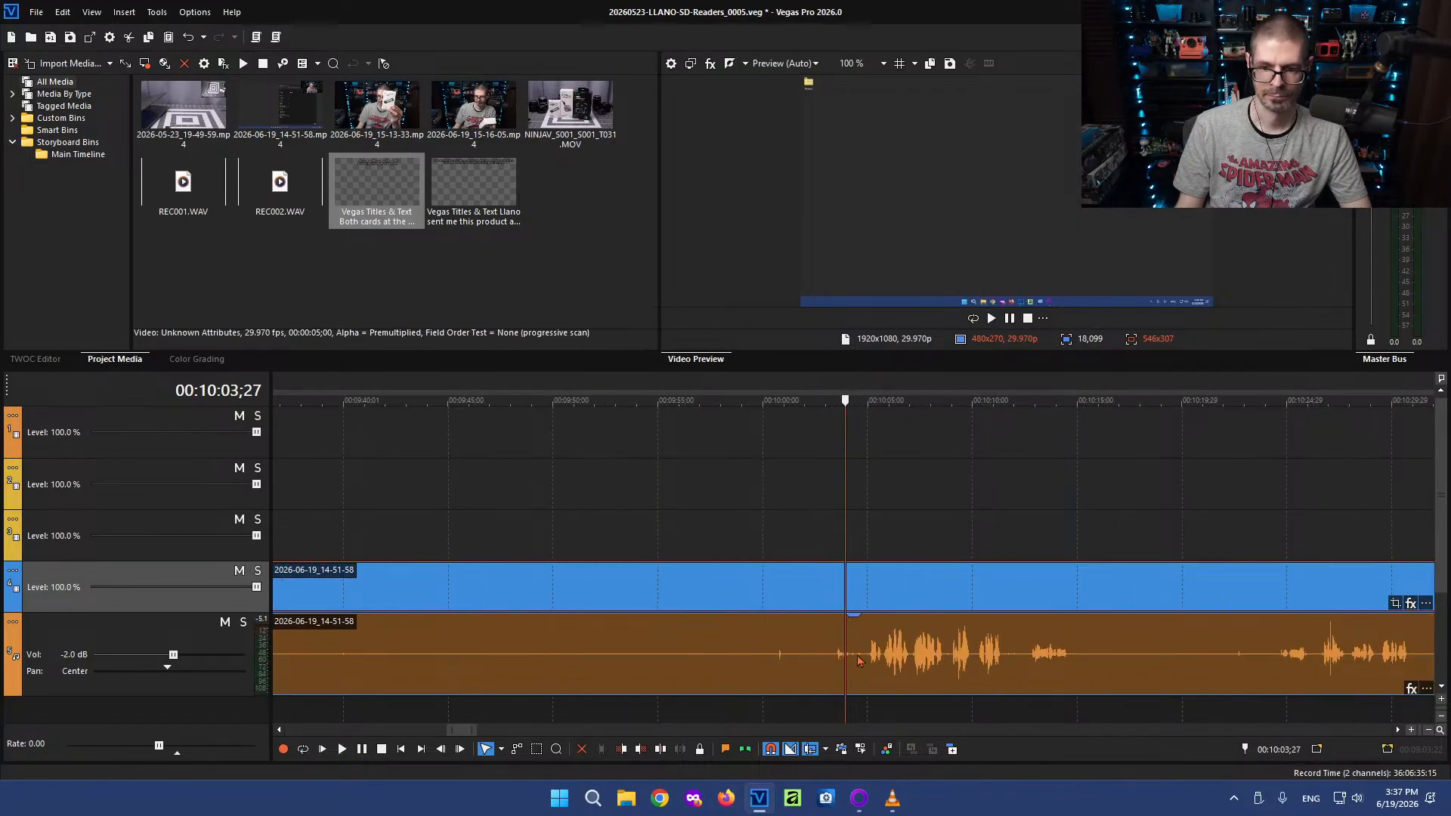
scroll(836, 660, "down", 7)
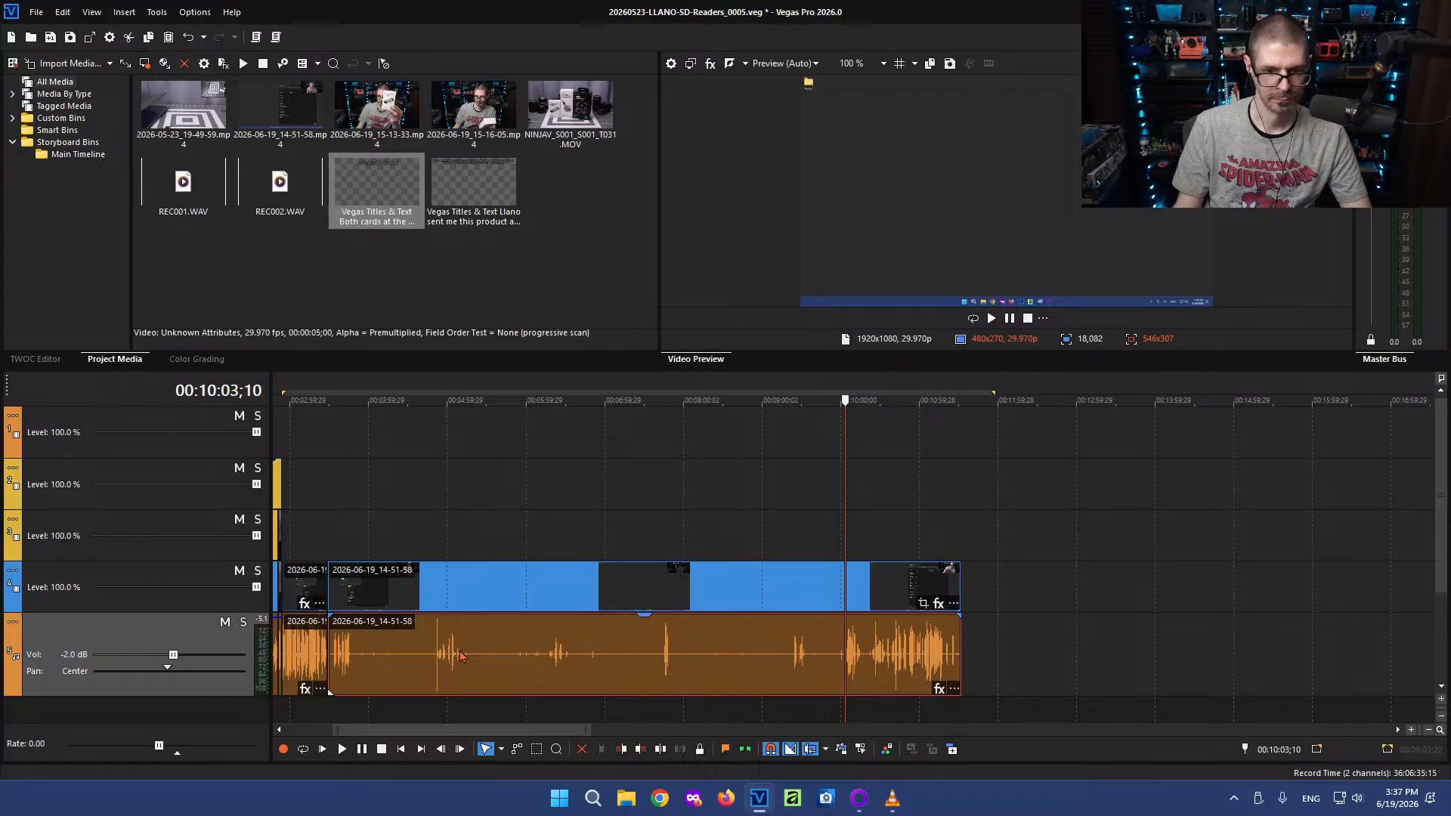
Listen to the isolated sound in the quiet middle of the long screen recording clip around 00:07:47
left_click(665, 652)
key("space")
scroll(666, 651, "up", 3)
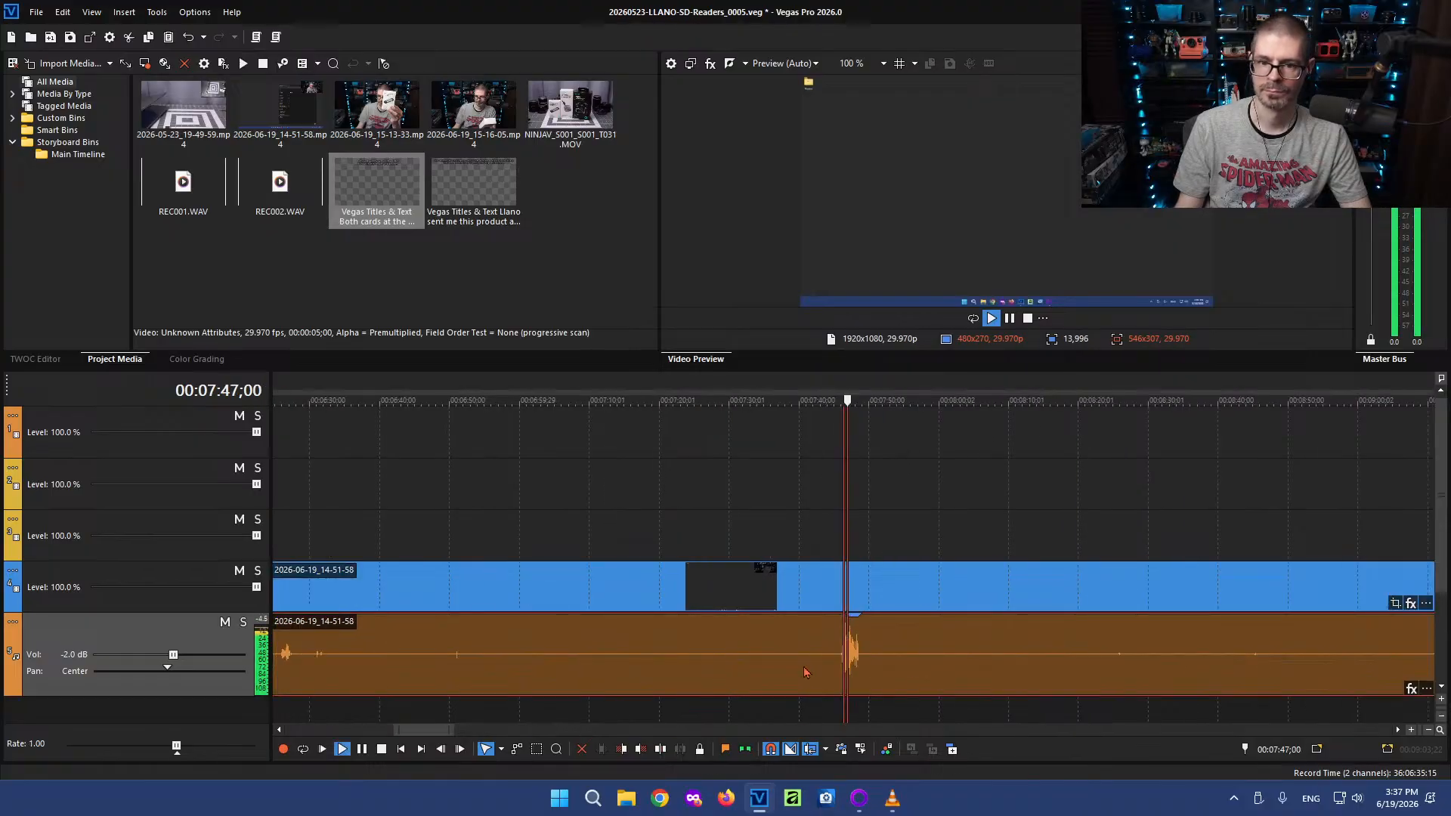
scroll(510, 663, "down", 2)
scroll(521, 657, "down", 2)
key("space")
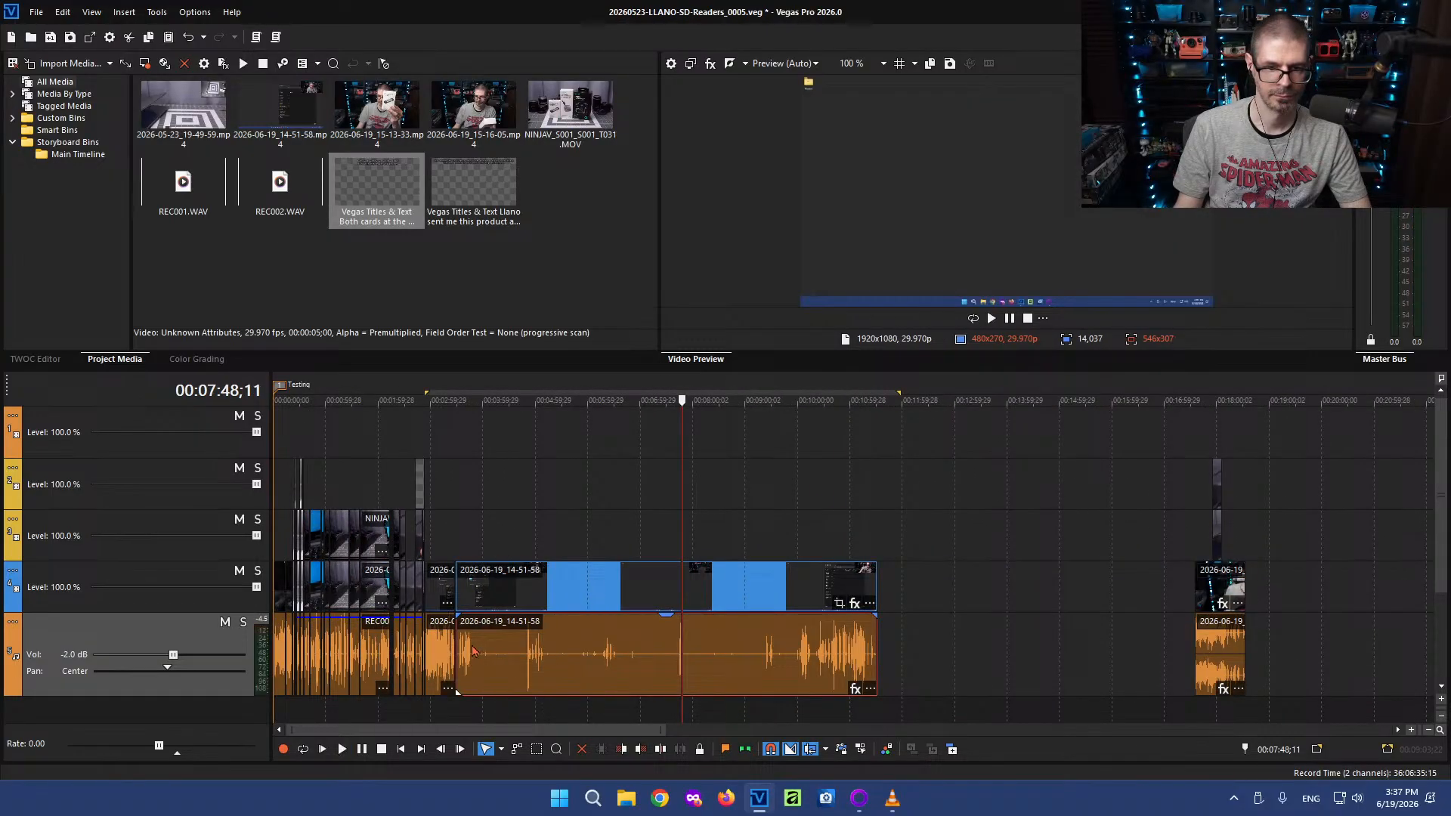
Move the long remaining screen recording clip further along the timeline so it starts at 00:10:14;12, leaving a gap before it
left_click_drag(512, 652, 831, 655)
scroll(889, 662, "up", 7)
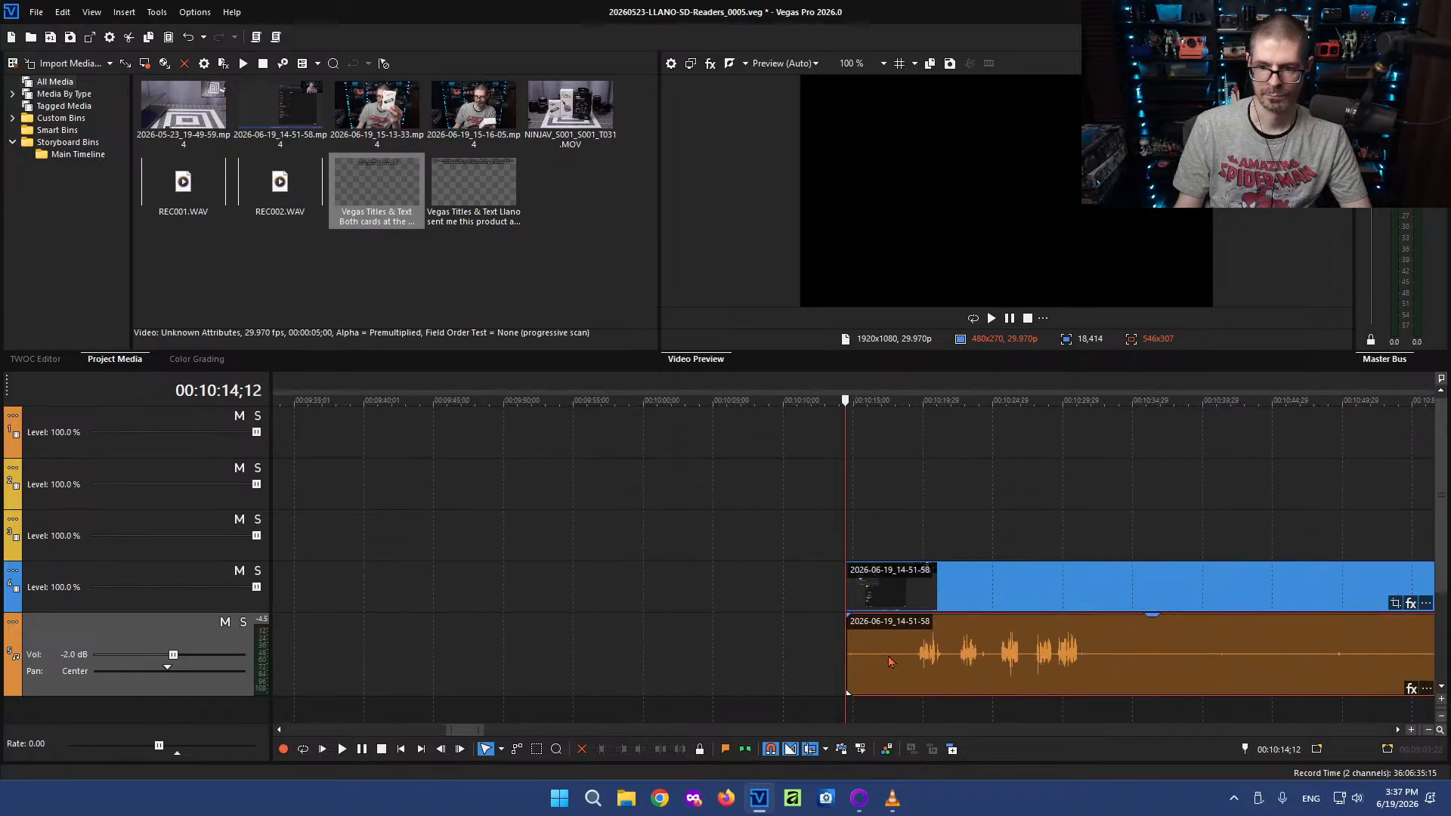
Play several points at the start of the long screen recording, from about 00:10:19 to 00:10:28, to find where its useful part begins
left_click(921, 652)
key("space")
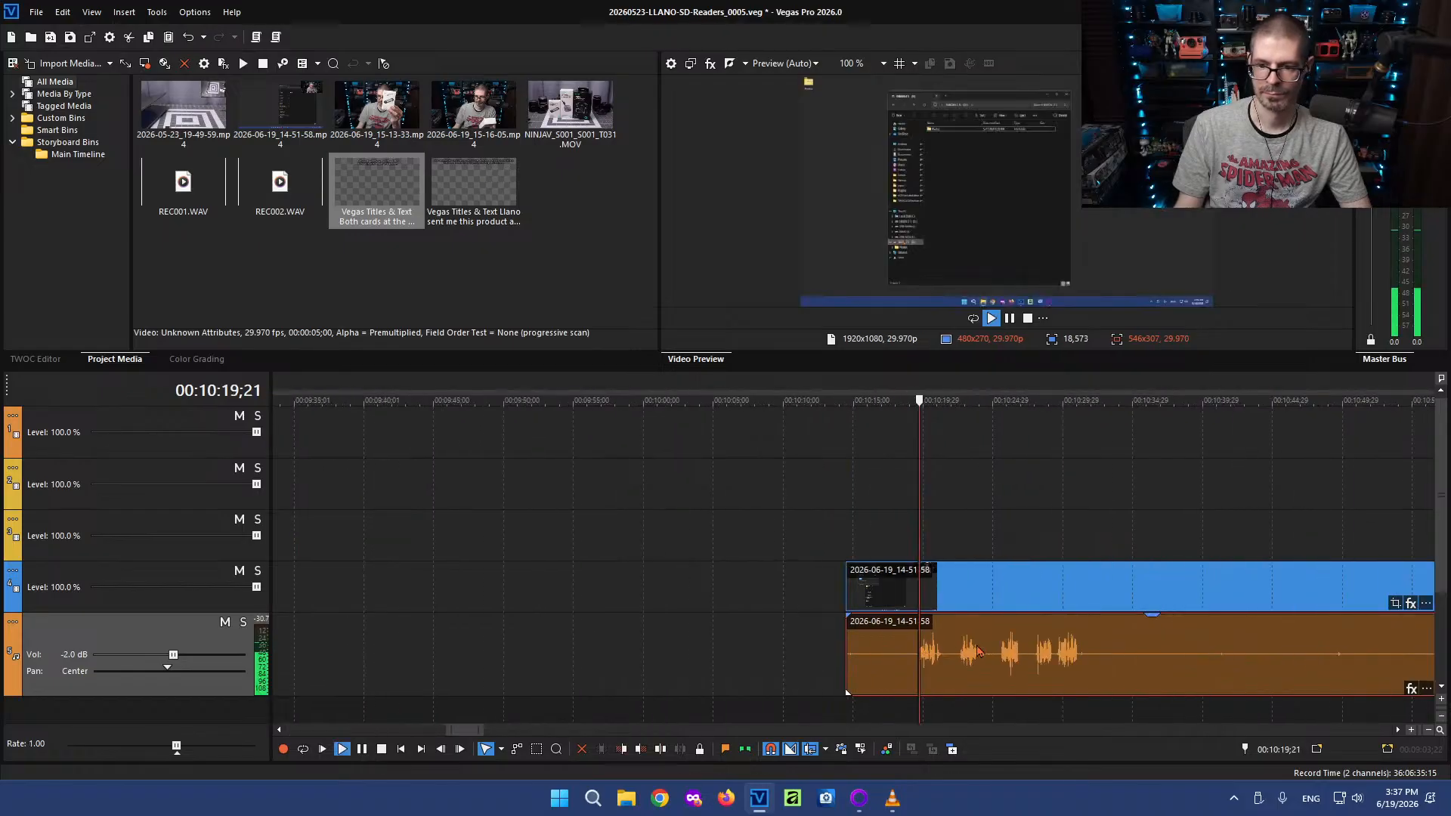
key("space")
left_click(1035, 648)
key("space")
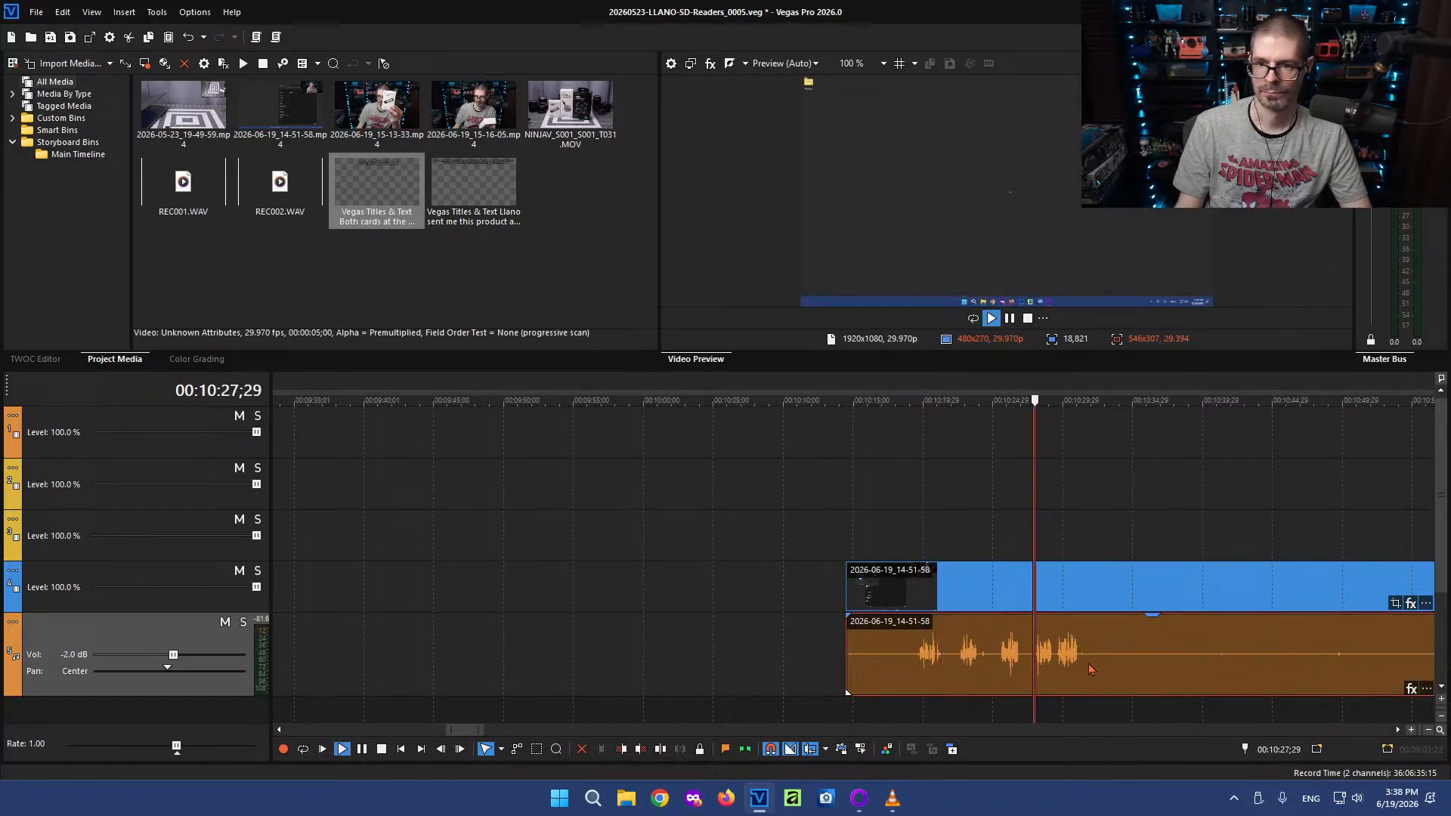
scroll(1035, 650, "up", 5)
key("space")
left_click(615, 655)
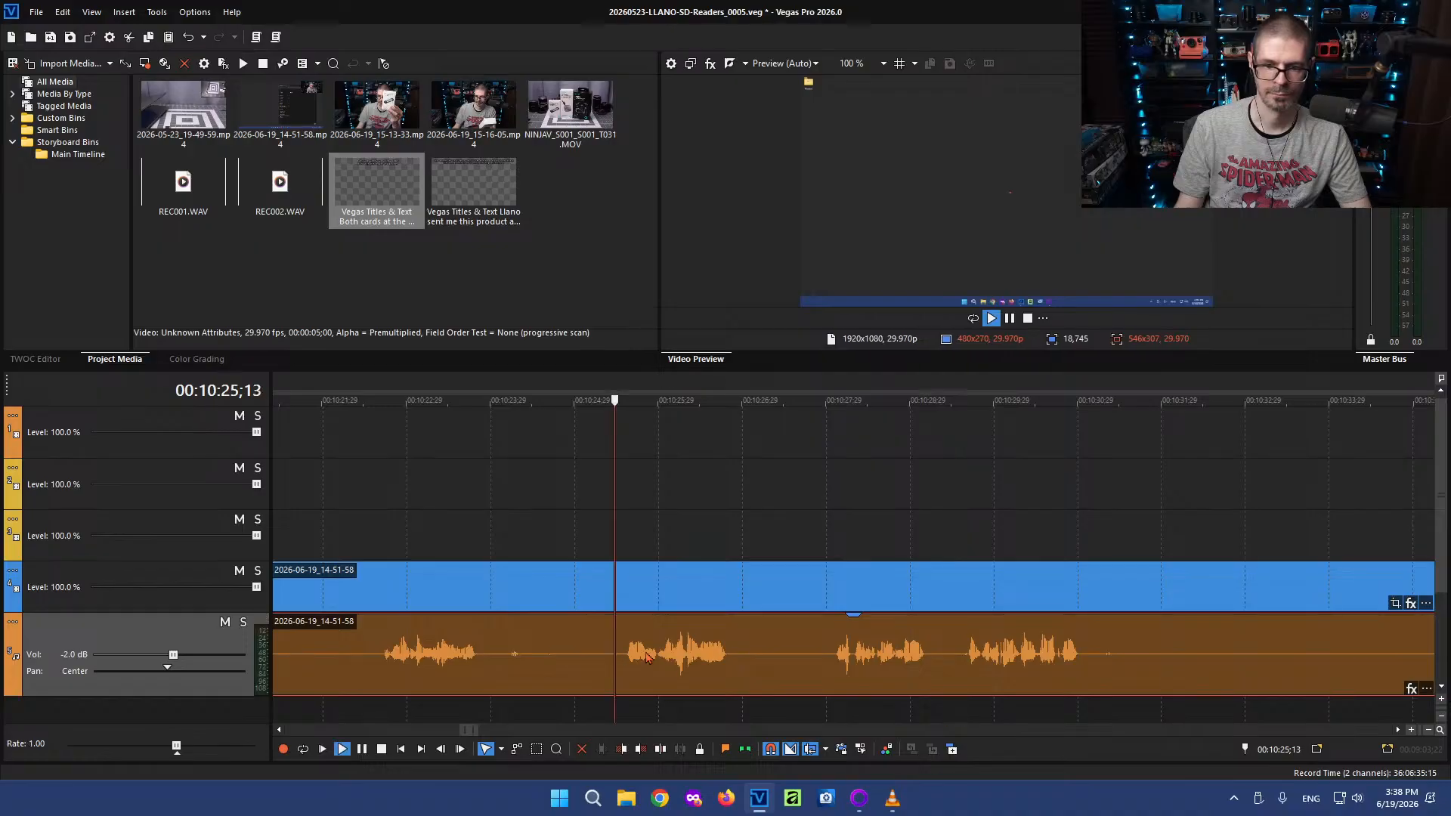
key("space")
scroll(710, 658, "down", 3)
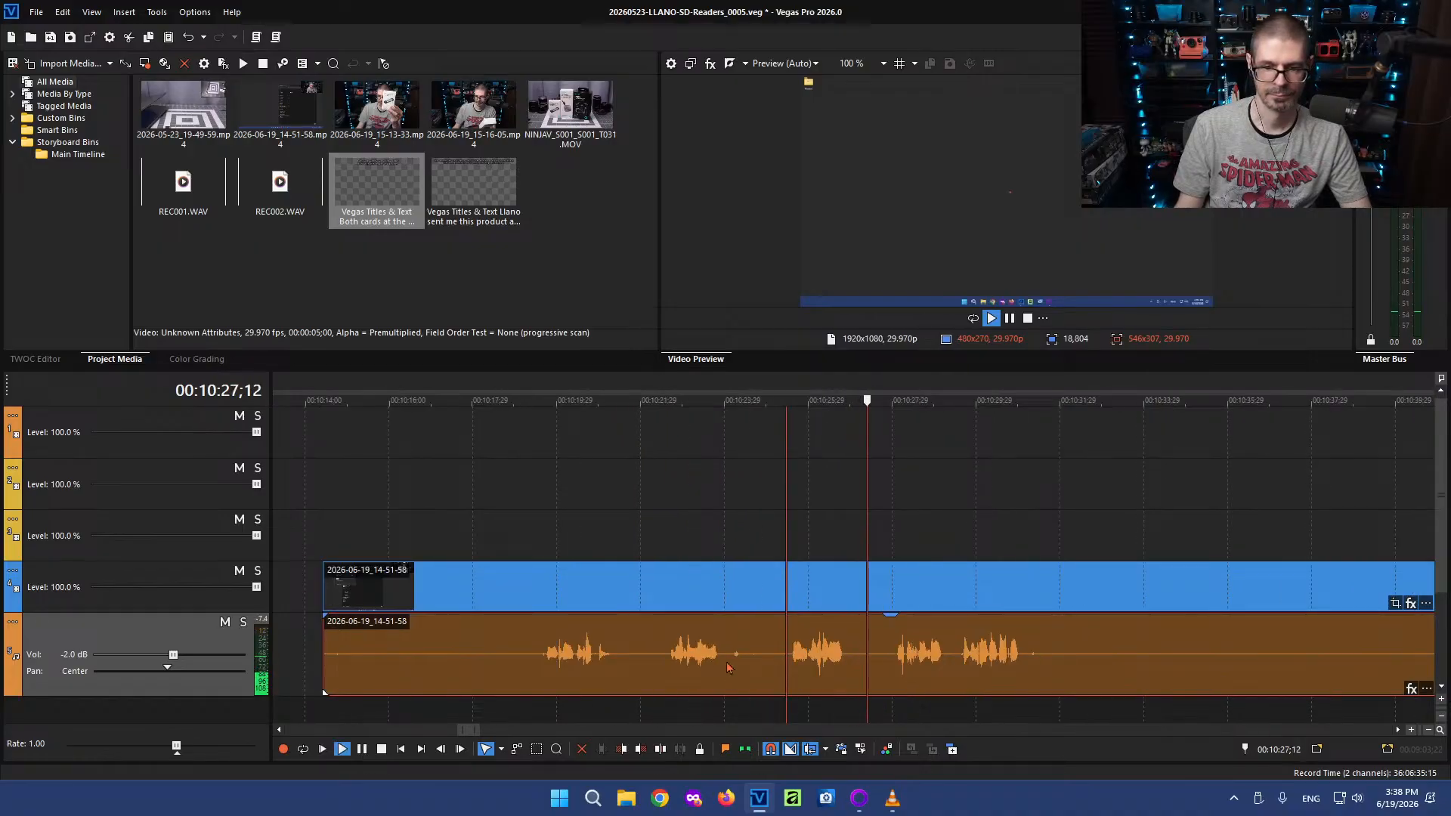
left_click(665, 657)
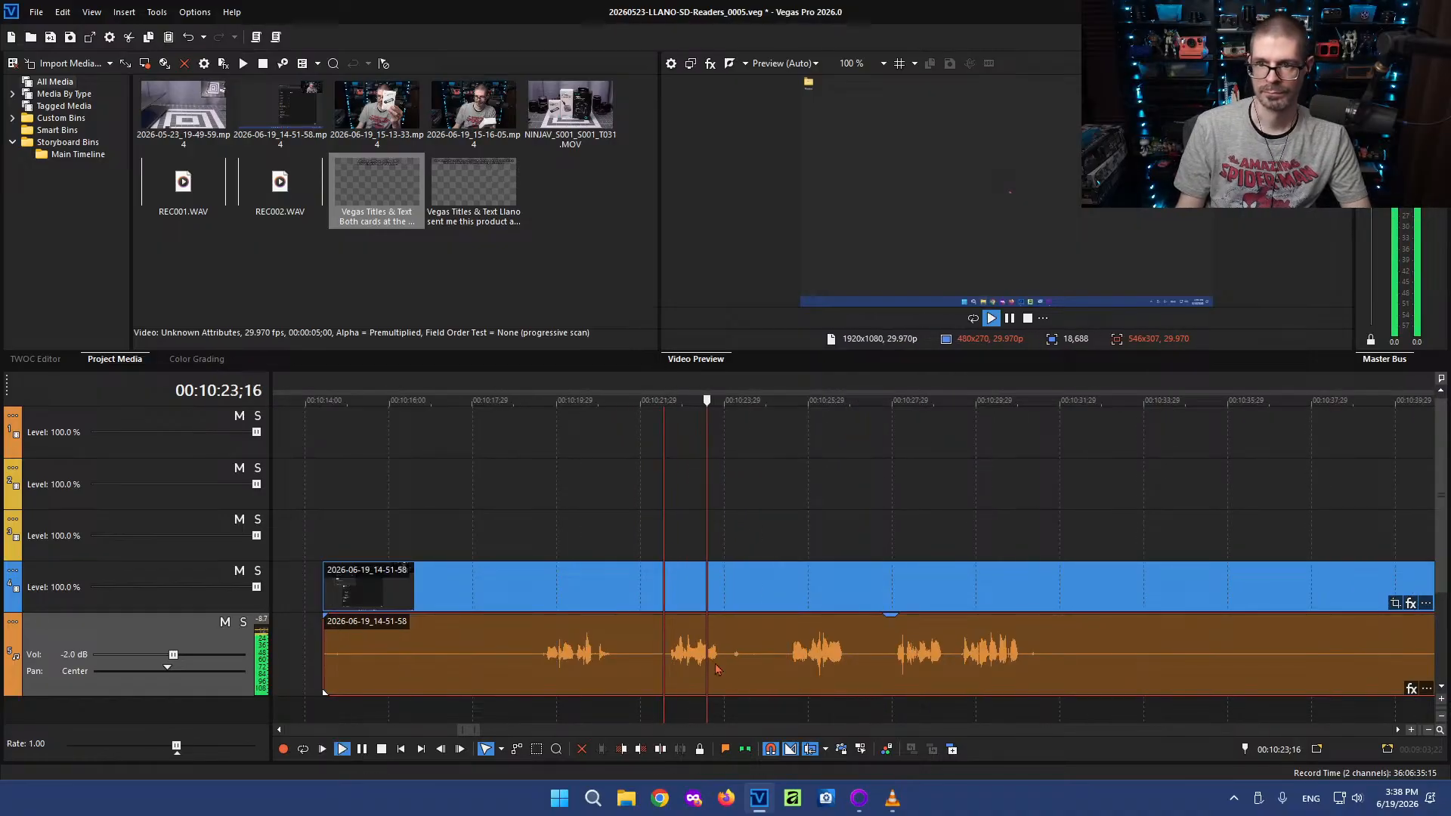
Split the long screen recording at 00:10:22;13 and delete the short piece before the split, closing the gap it leaves
left_click(661, 660)
key("s")
scroll(688, 663, "down", 3)
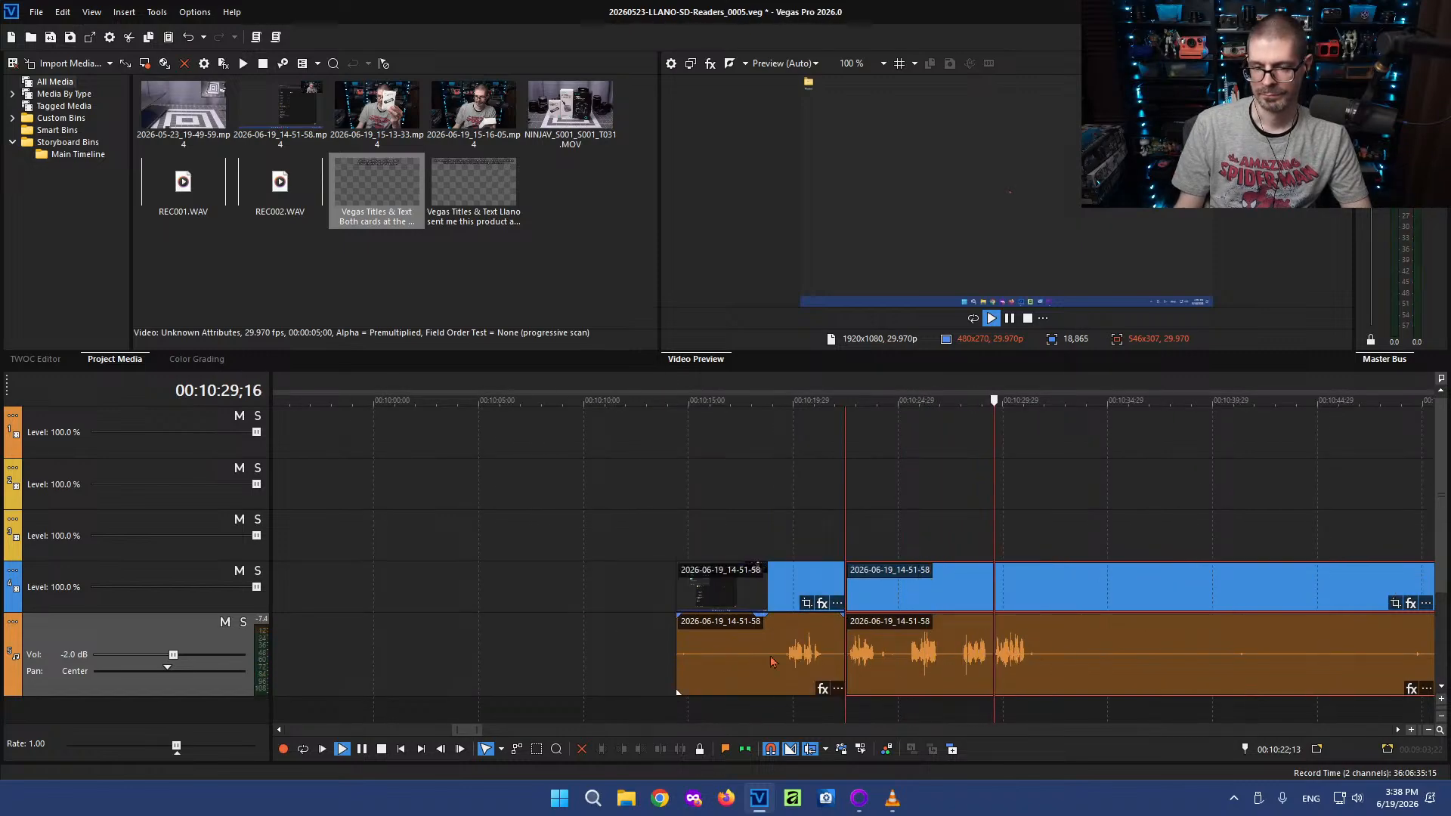
double_click(725, 654)
Check several points in the last two minutes of the long screen recording, including around 00:17:08
scroll(907, 650, "down", 10)
scroll(1073, 638, "down", 5)
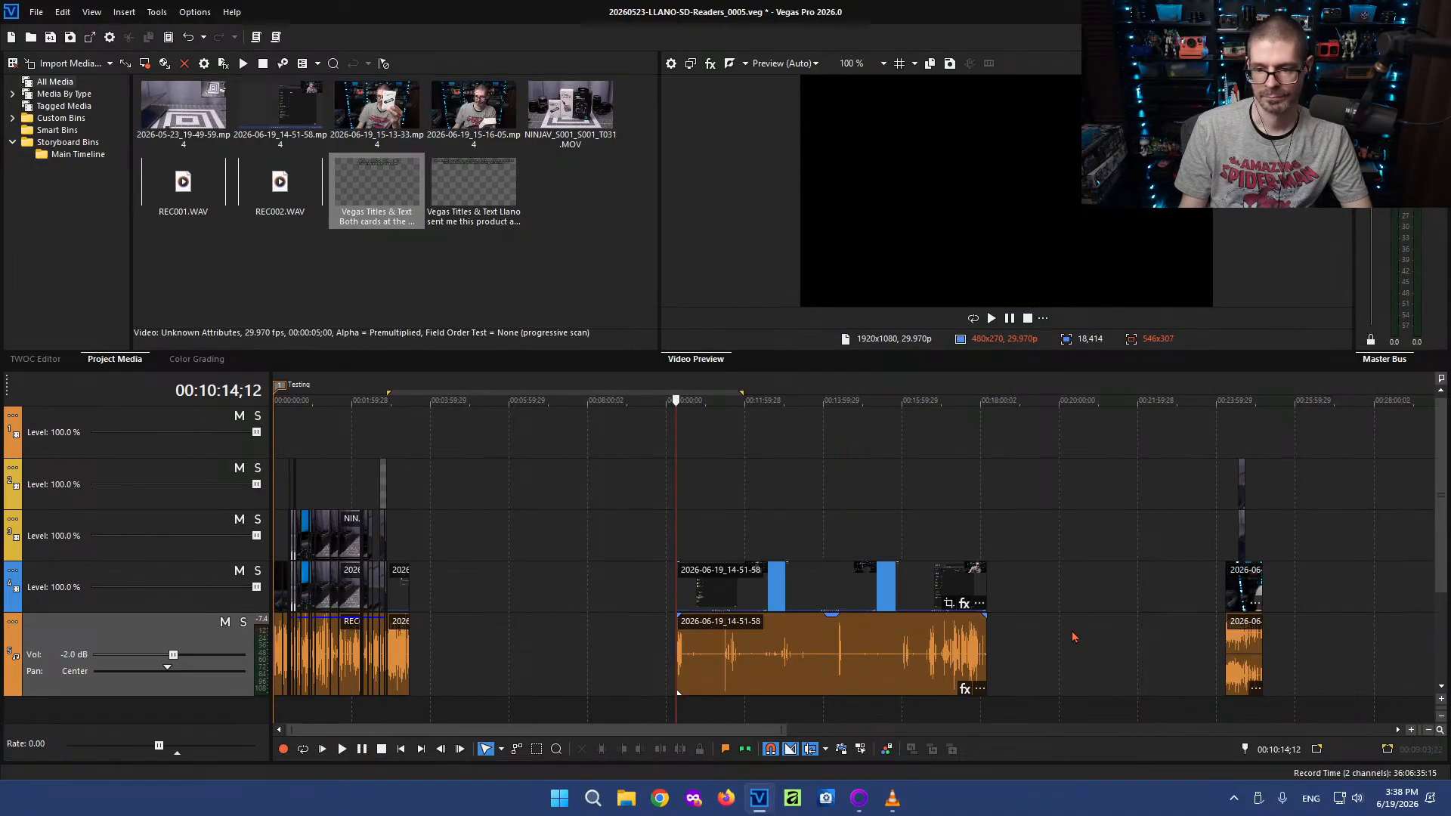
left_click(909, 642)
left_click(948, 645)
scroll(952, 648, "up", 6)
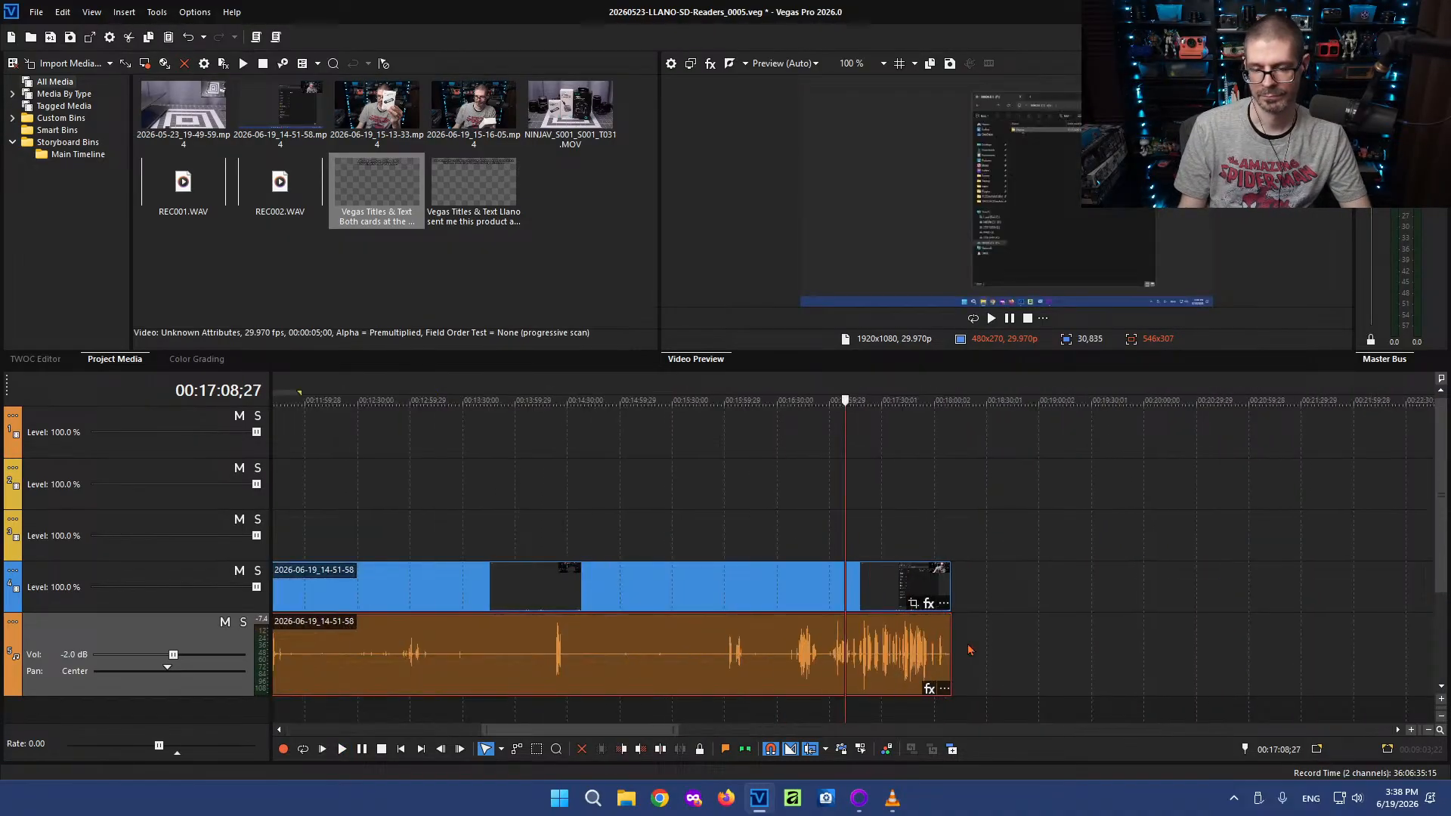
left_click(901, 648)
key("space")
Cut the long screen recording and paste it into the gap between the last REC002 clip and the 2026-06-19_15-16-05 clip
left_click(640, 651)
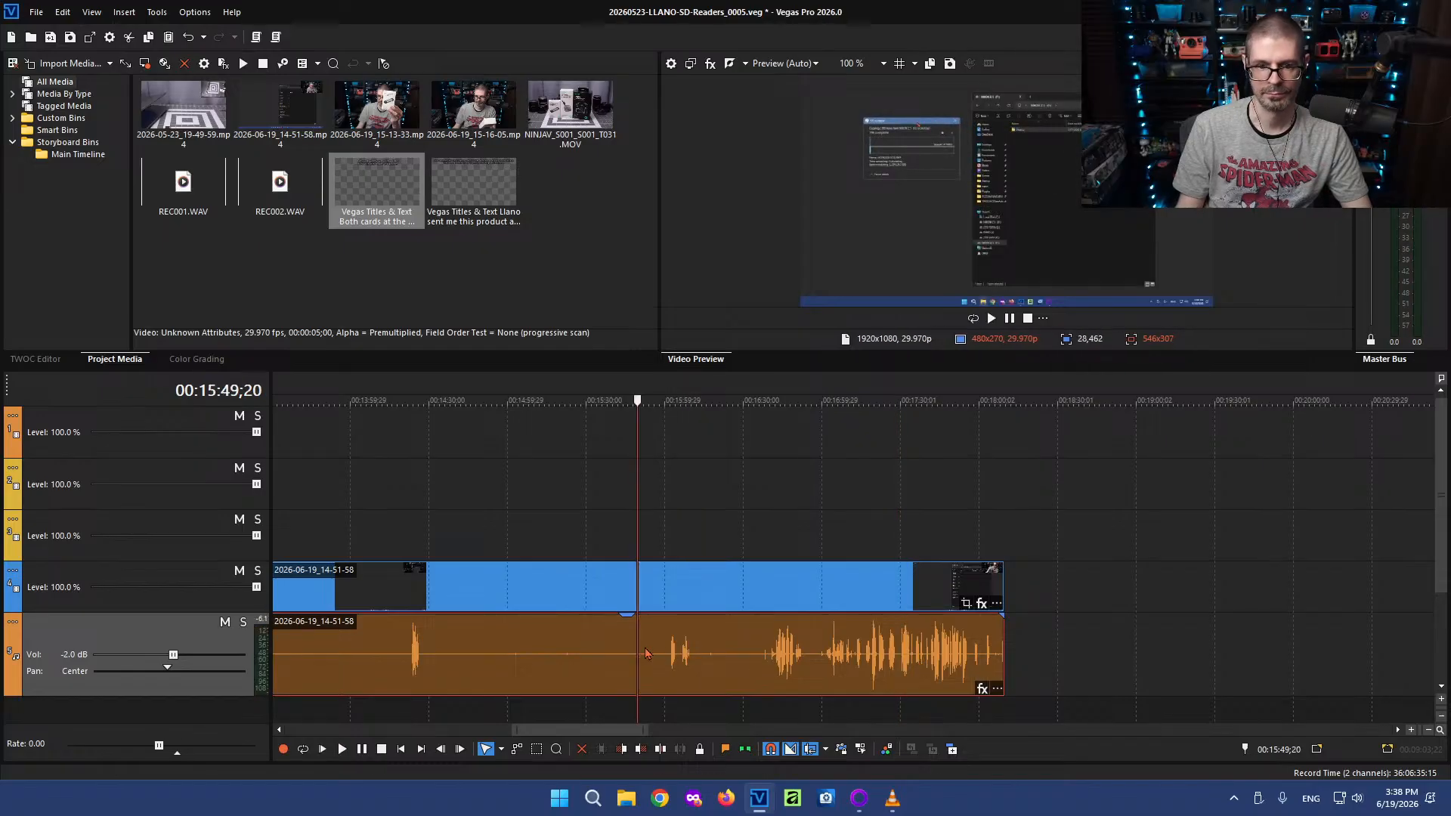
key("ctrl+z")
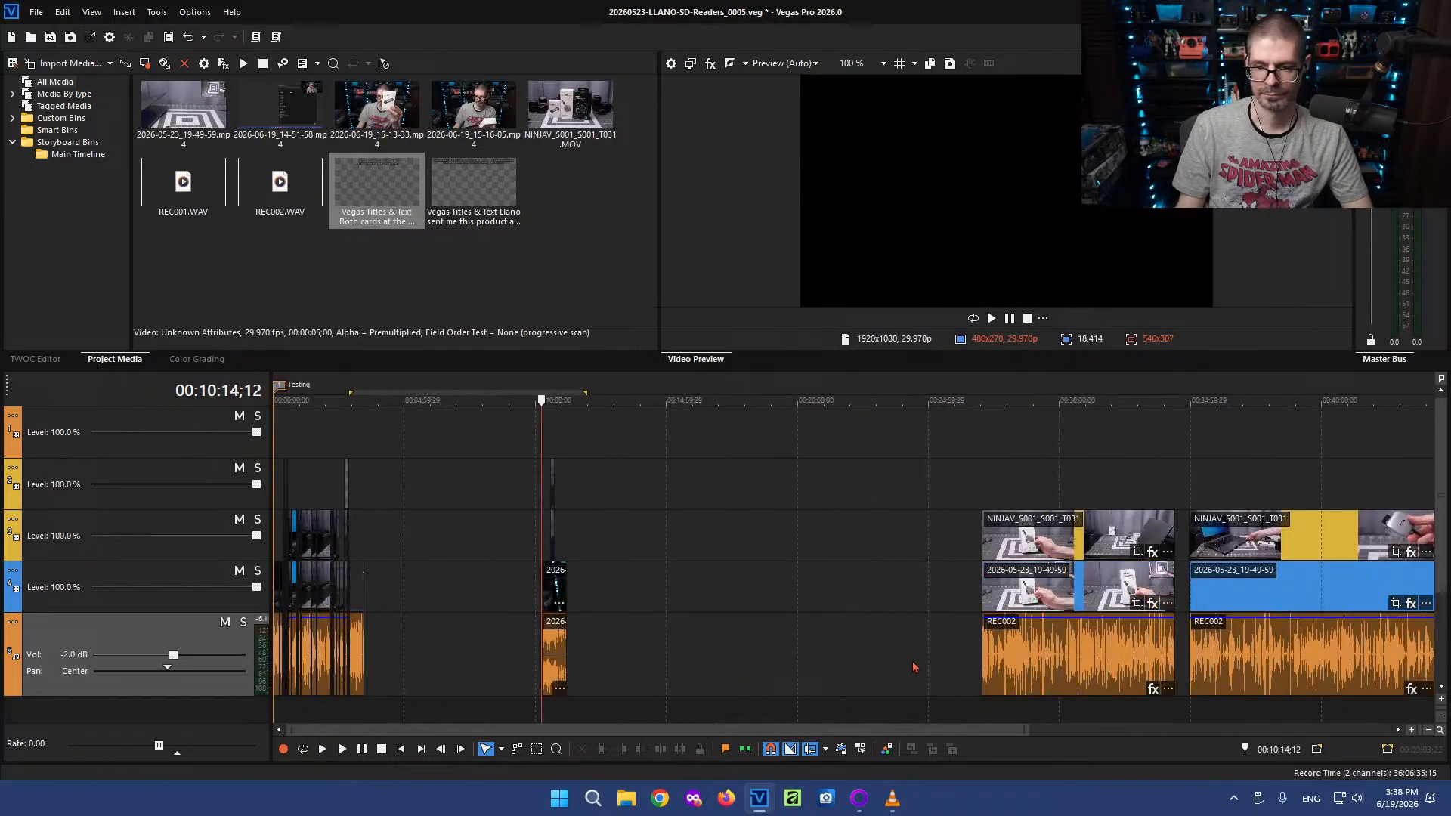
left_click(1081, 574)
scroll(897, 605, "up", 5)
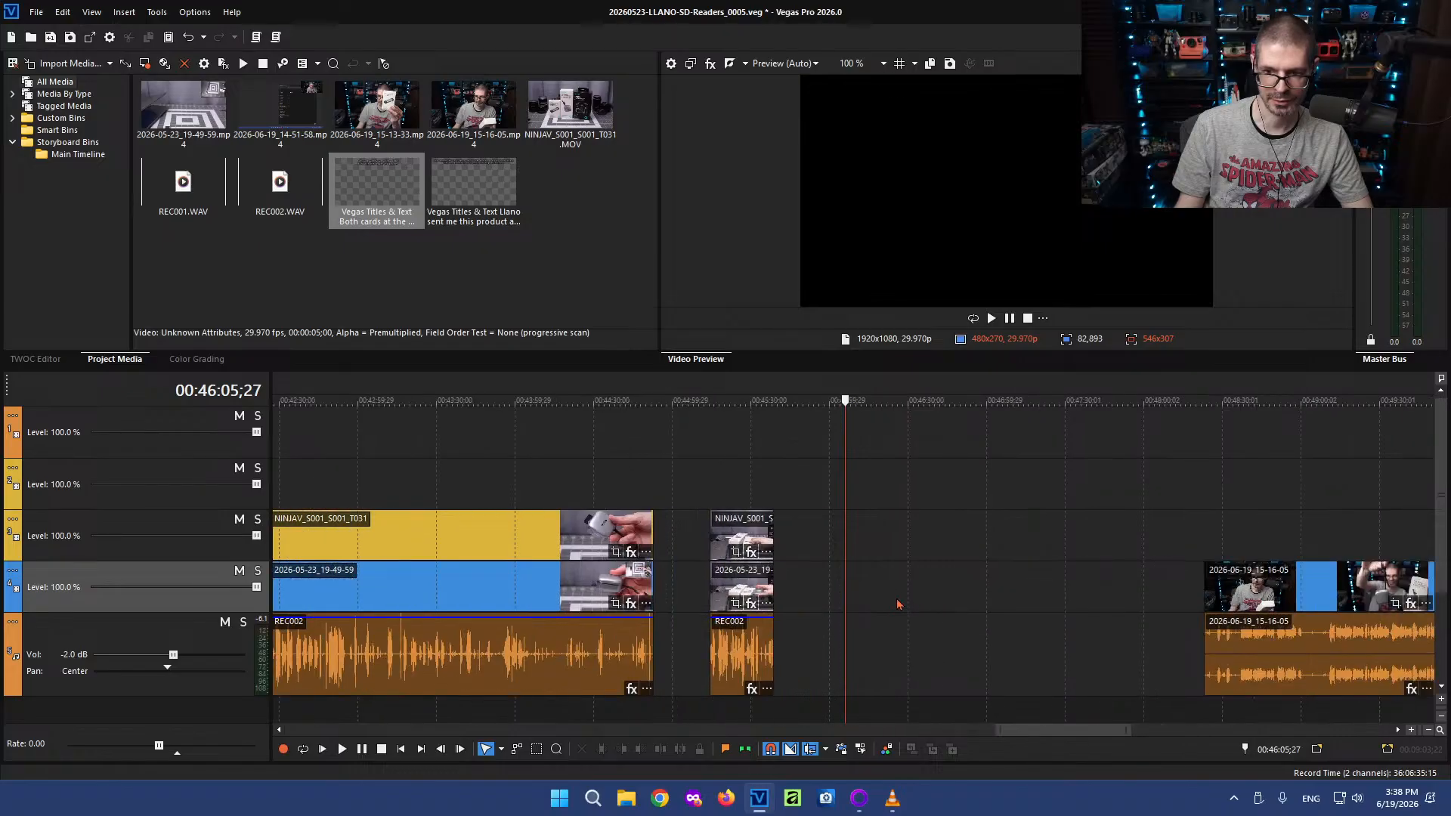
left_click(825, 586)
key("ctrl+v")
Move the 2026-06-19_15-16-05 clip earlier to just after the pasted screen recording and save the project as version 0006
scroll(997, 590, "down", 5)
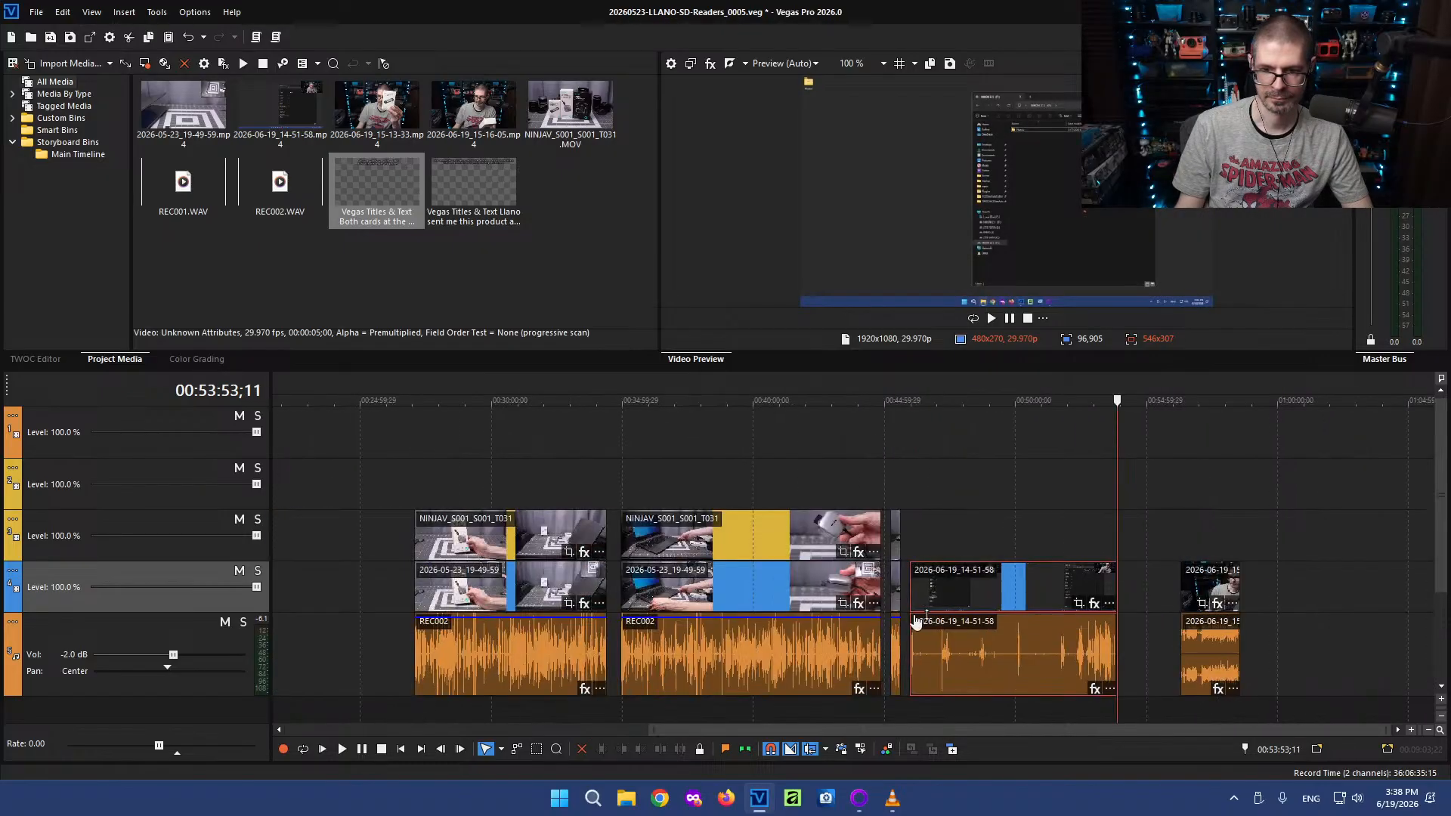
left_click_drag(1188, 588, 1132, 588)
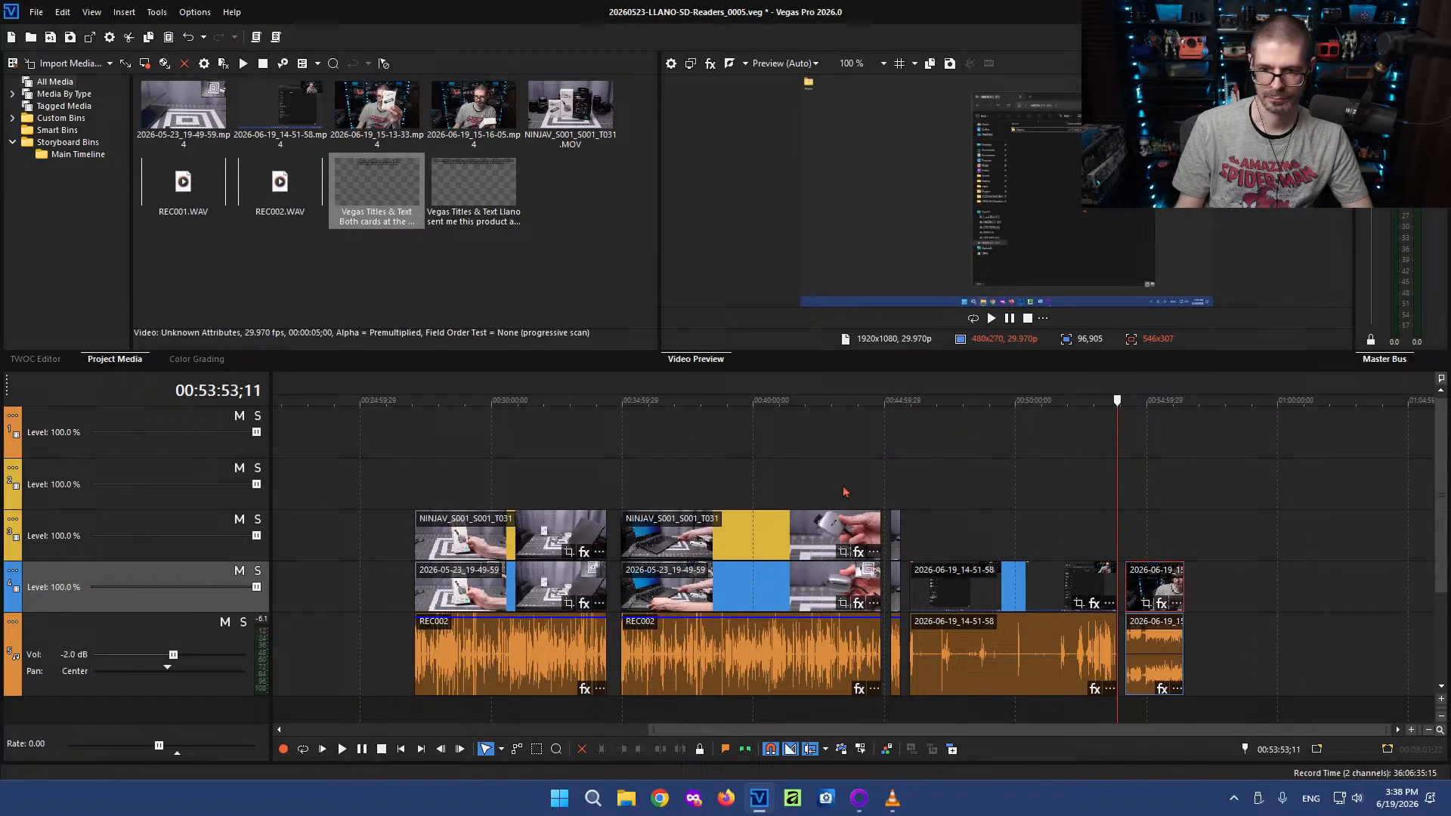
left_click(930, 478)
scroll(367, 507, "down", 2)
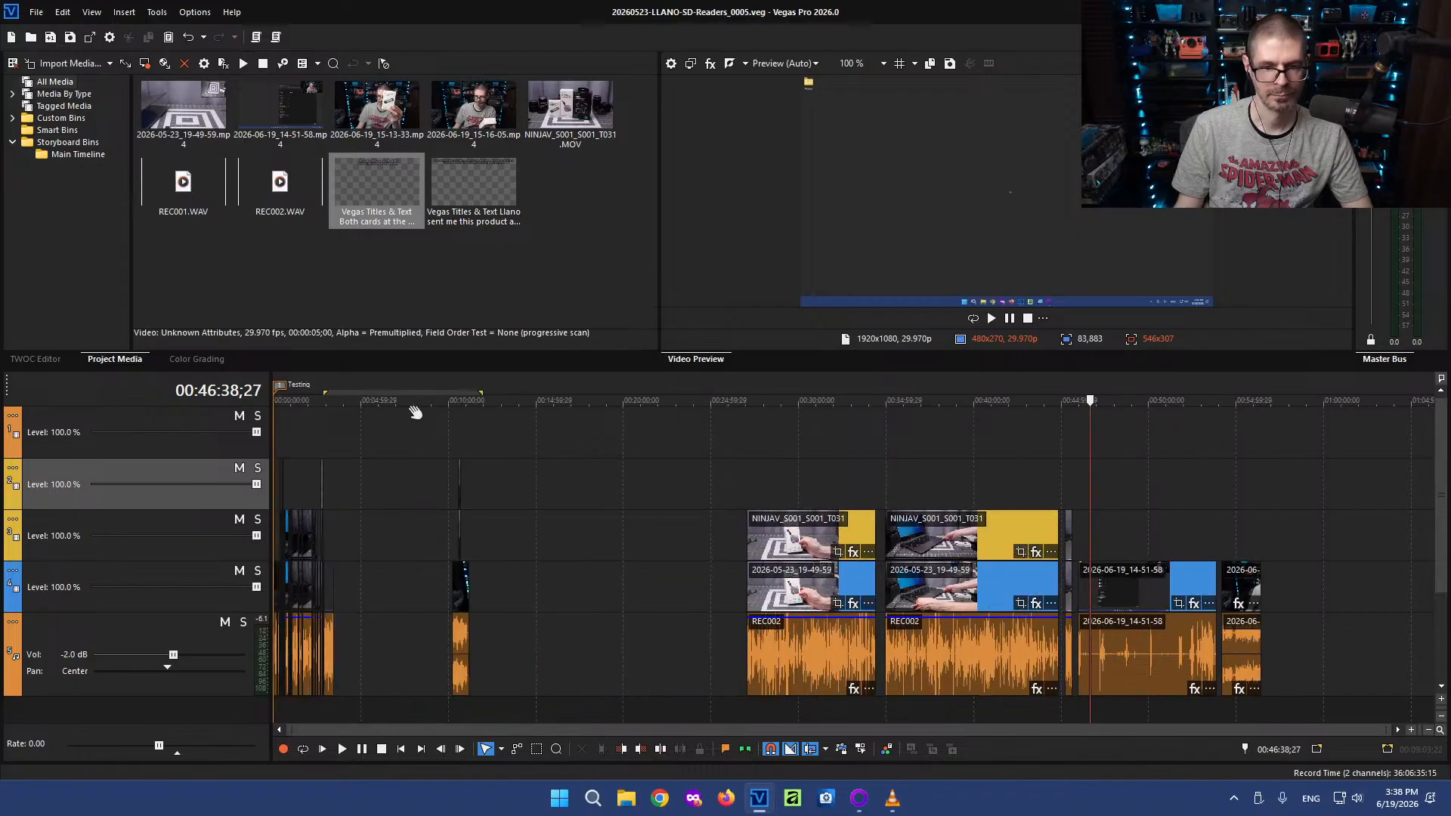
left_click(48, 38)
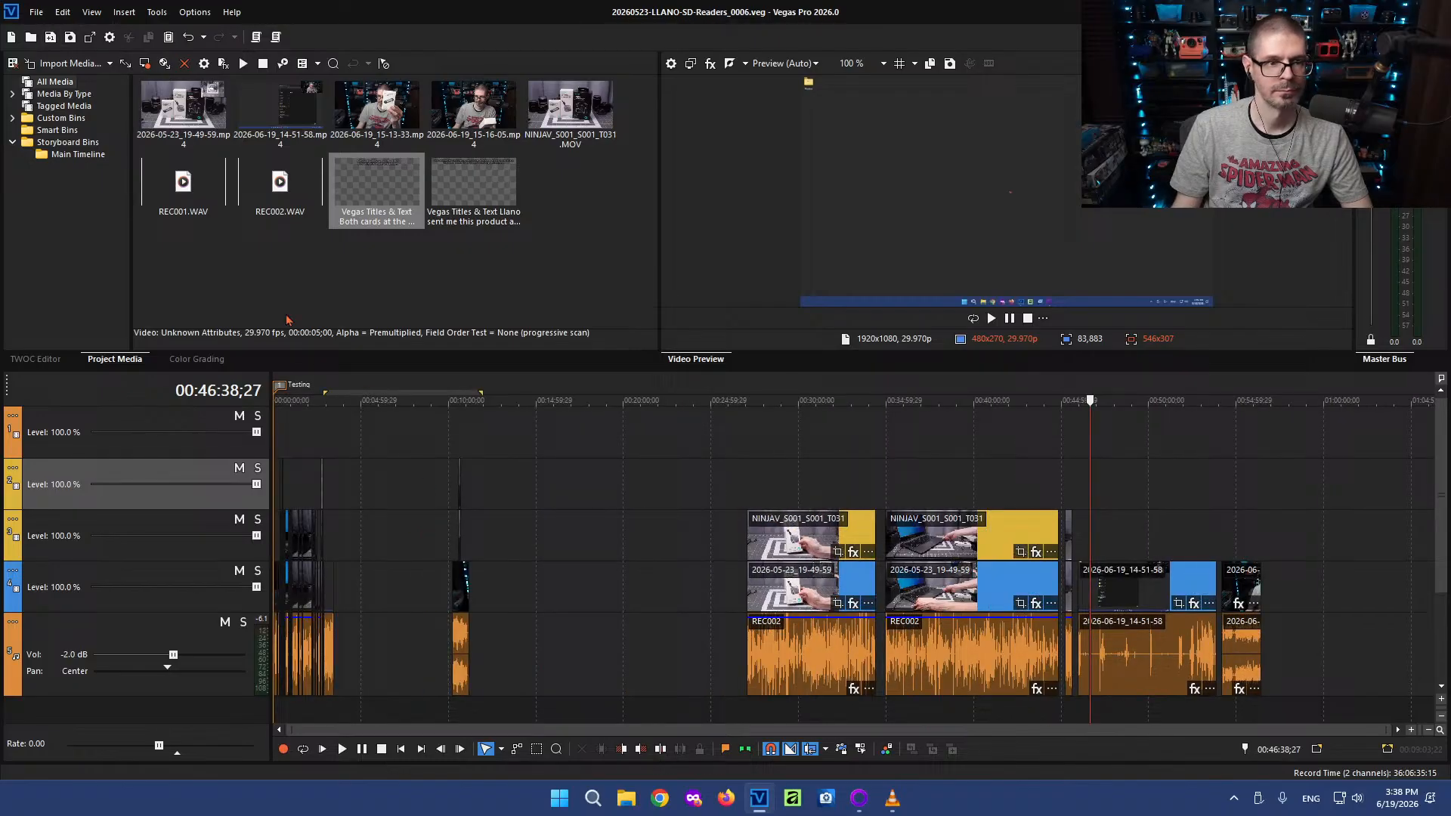
Move the 2026-06-19_15-13-33 talking clip and its two overlay clips earlier to just after the short screen recording
left_click(398, 557)
scroll(616, 554, "up", 5)
left_click(799, 589)
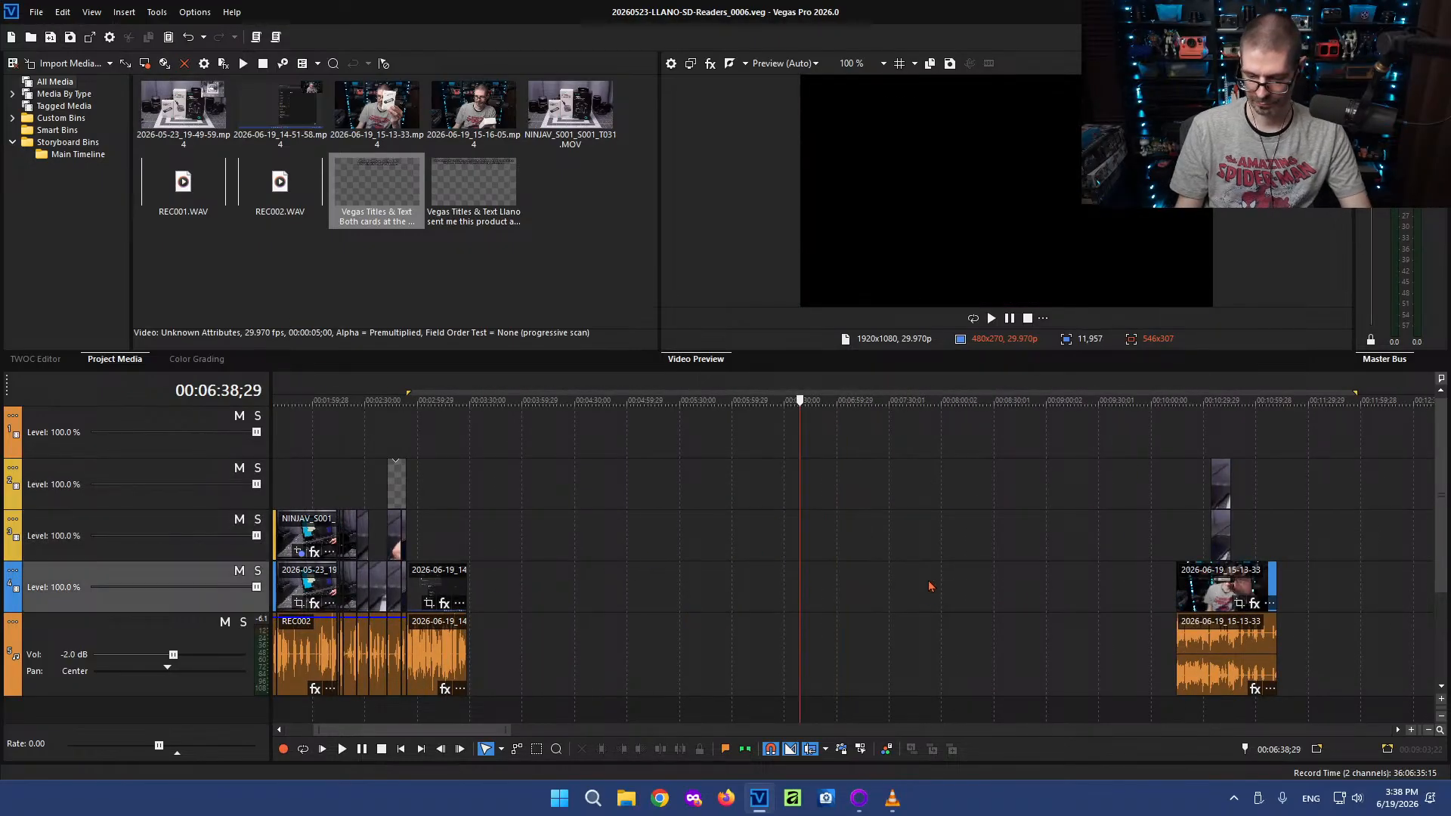
left_click(1230, 594)
left_click_drag(1216, 595, 516, 592)
left_click(996, 491)
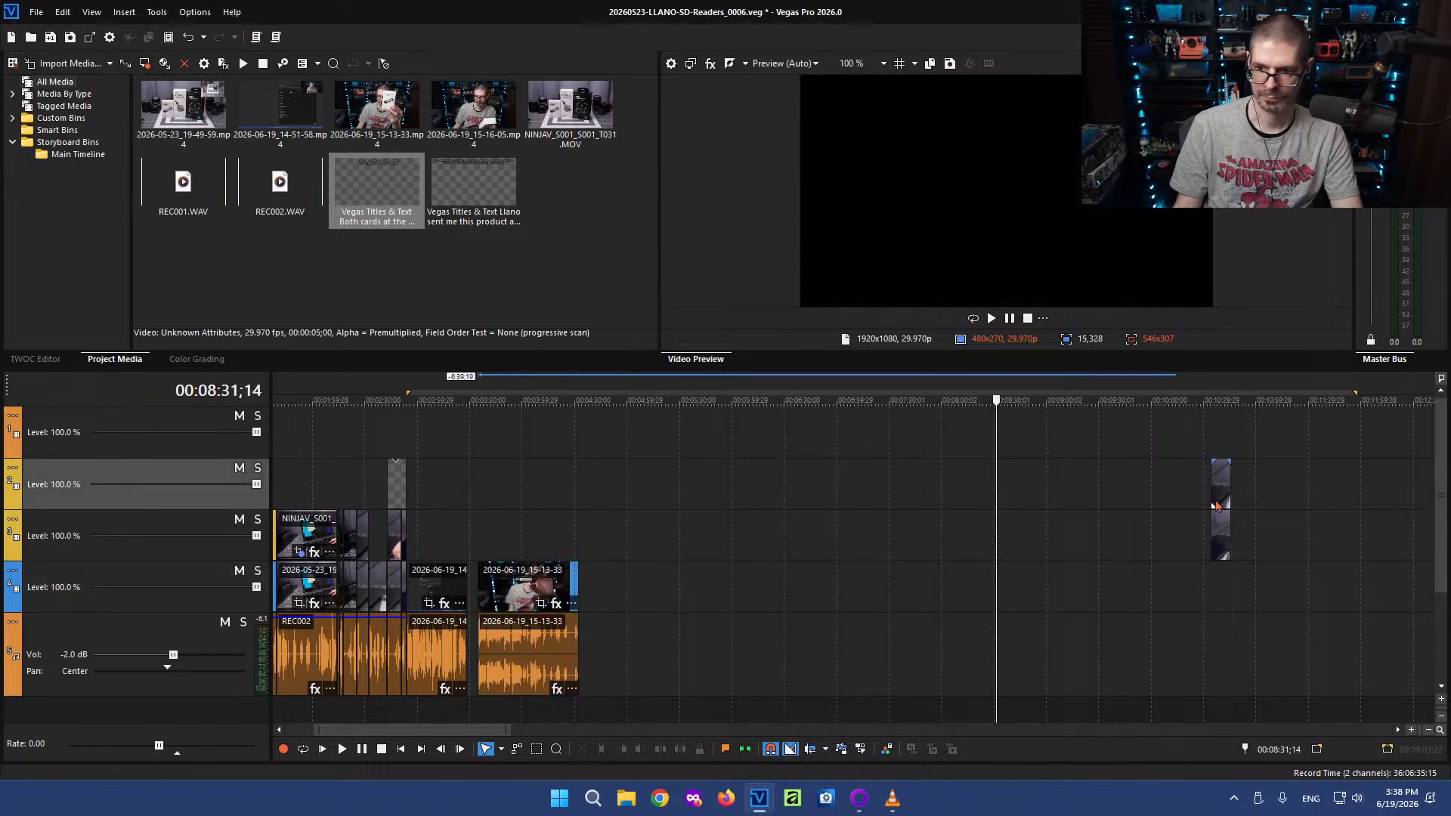
left_click_drag(1222, 529, 516, 529)
left_click(469, 529)
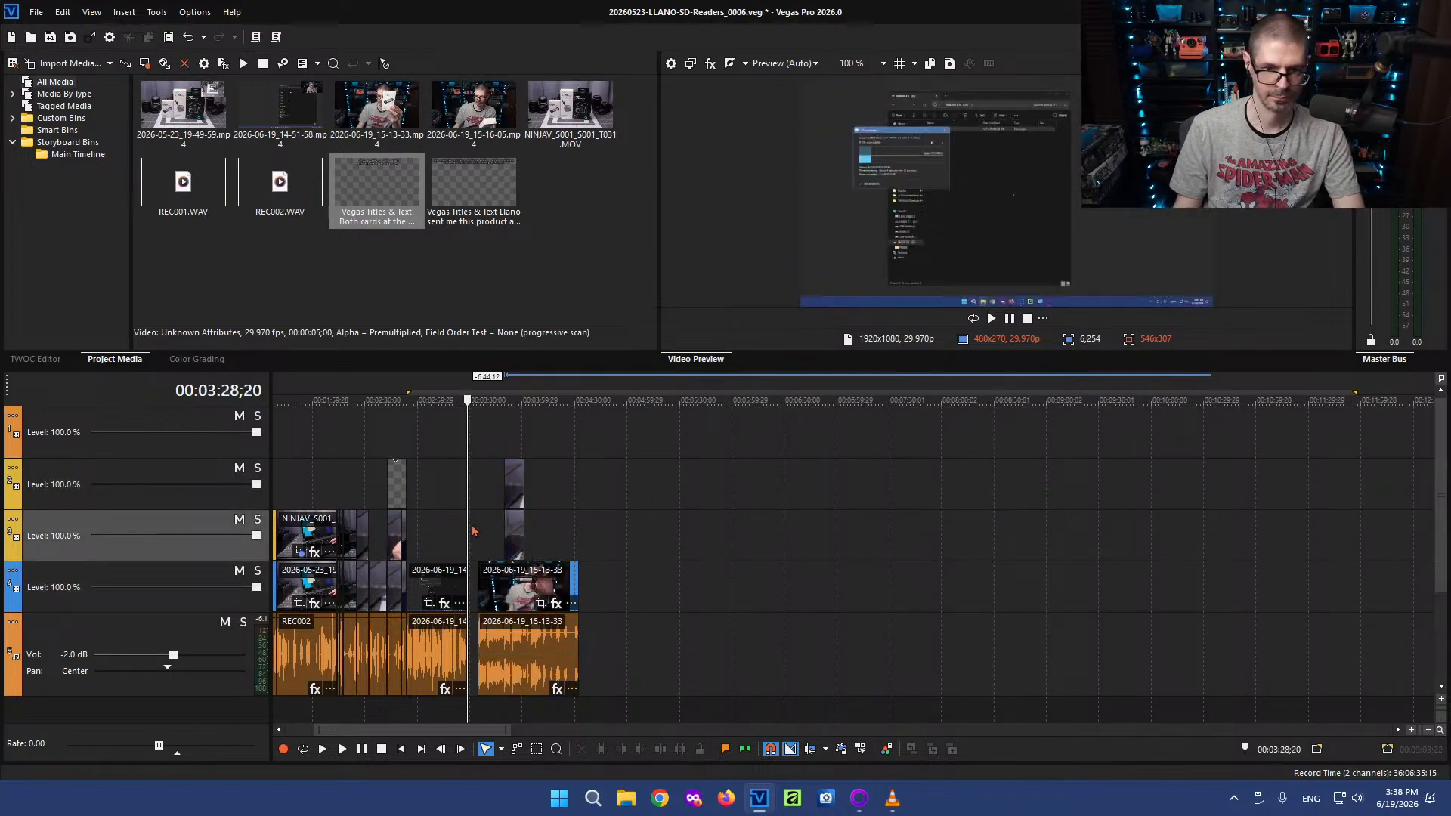
Change the audio stream used by the 2026-06-19_15-13-33 talking clip
scroll(843, 536, "up", 3)
scroll(843, 535, "up", 2)
right_click(968, 657)
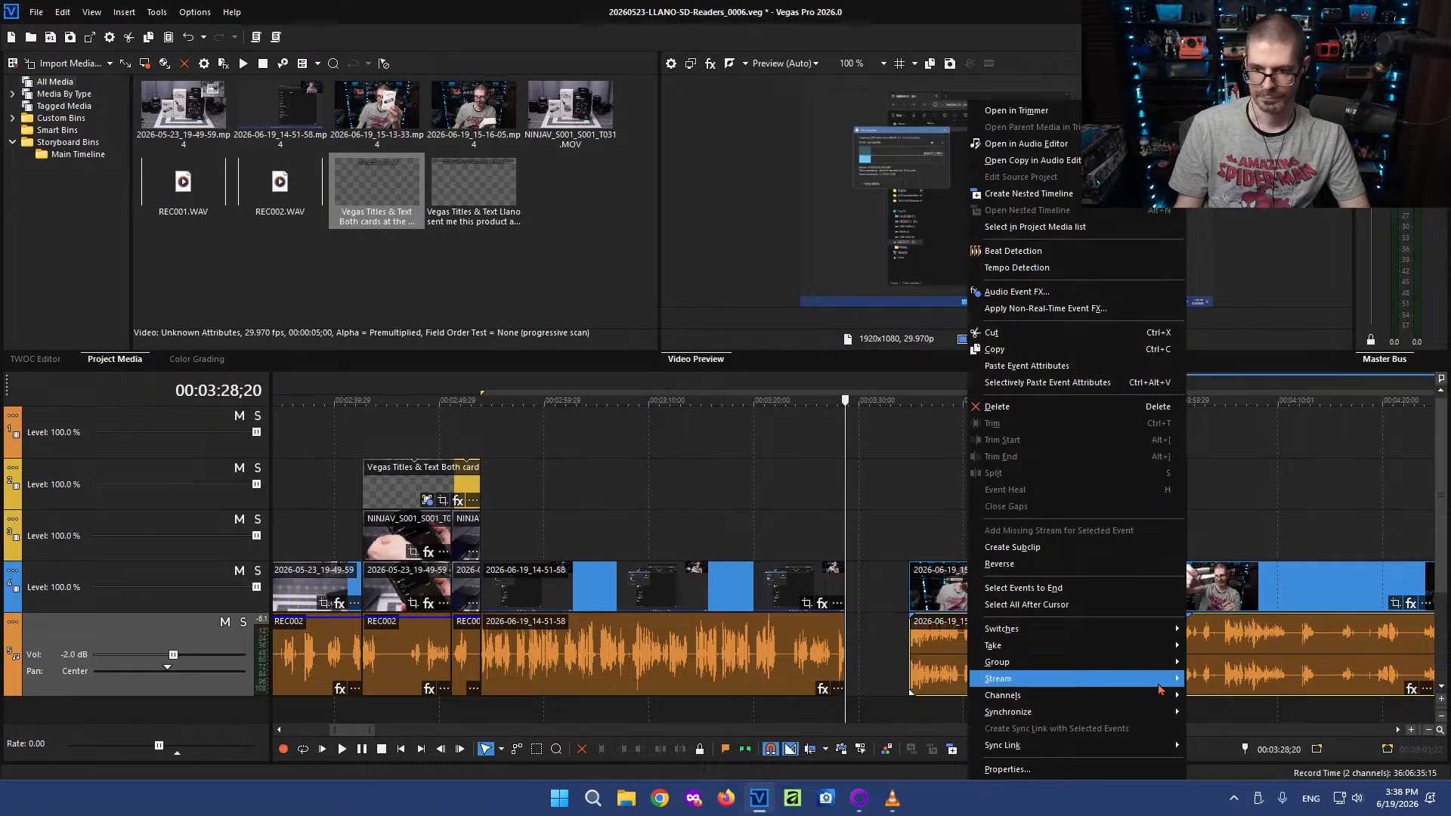
left_click(1213, 679)
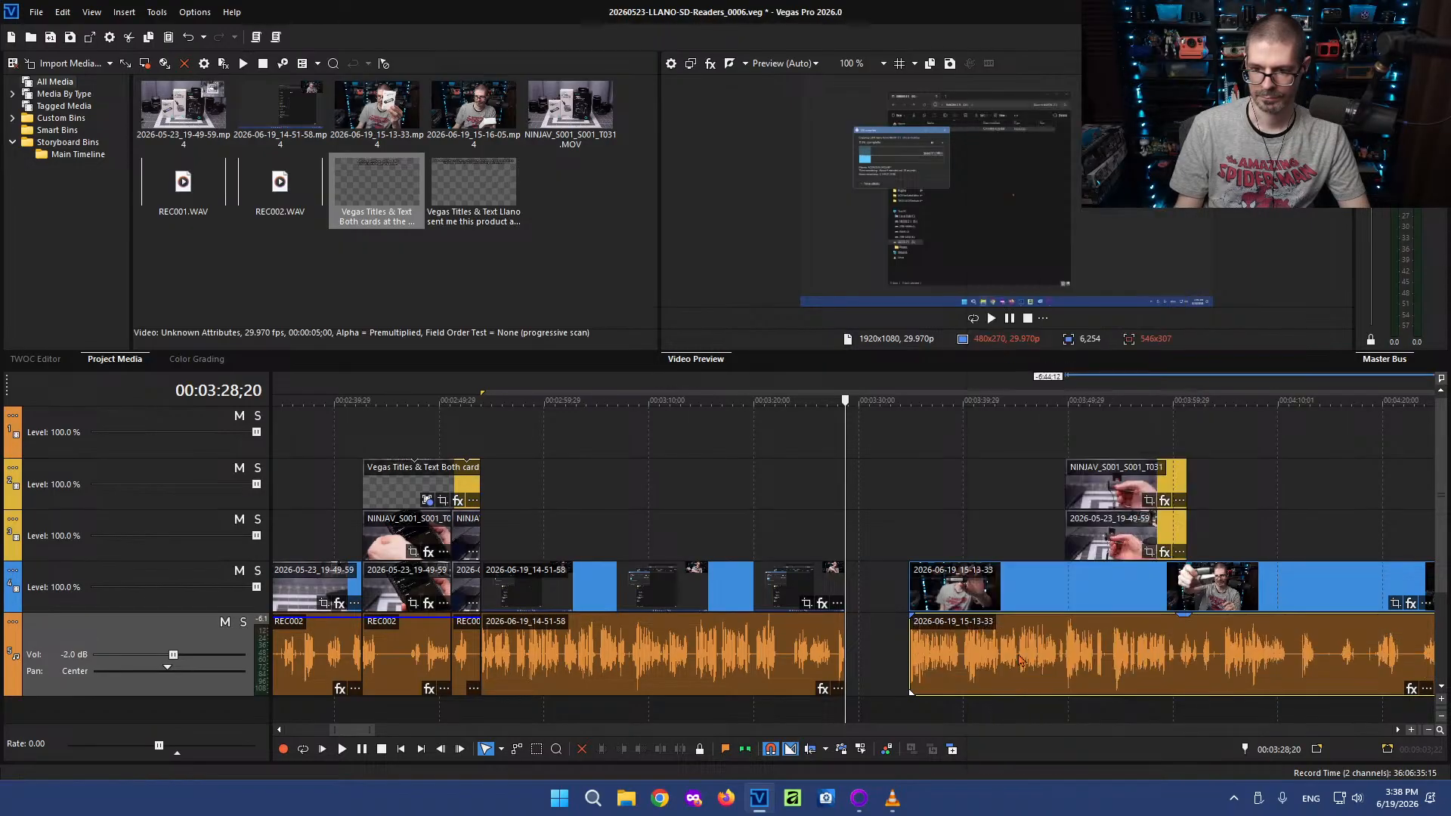
Attach the 2026-06-19_15-13-33 clip directly to the end of the short screen recording, shift its two overlays earlier, and save the project
left_click(888, 507)
scroll(888, 506, "up", 3)
left_click_drag(997, 579, 743, 580)
left_click(749, 498)
scroll(949, 514, "down", 4)
left_click_drag(1082, 489, 1070, 490)
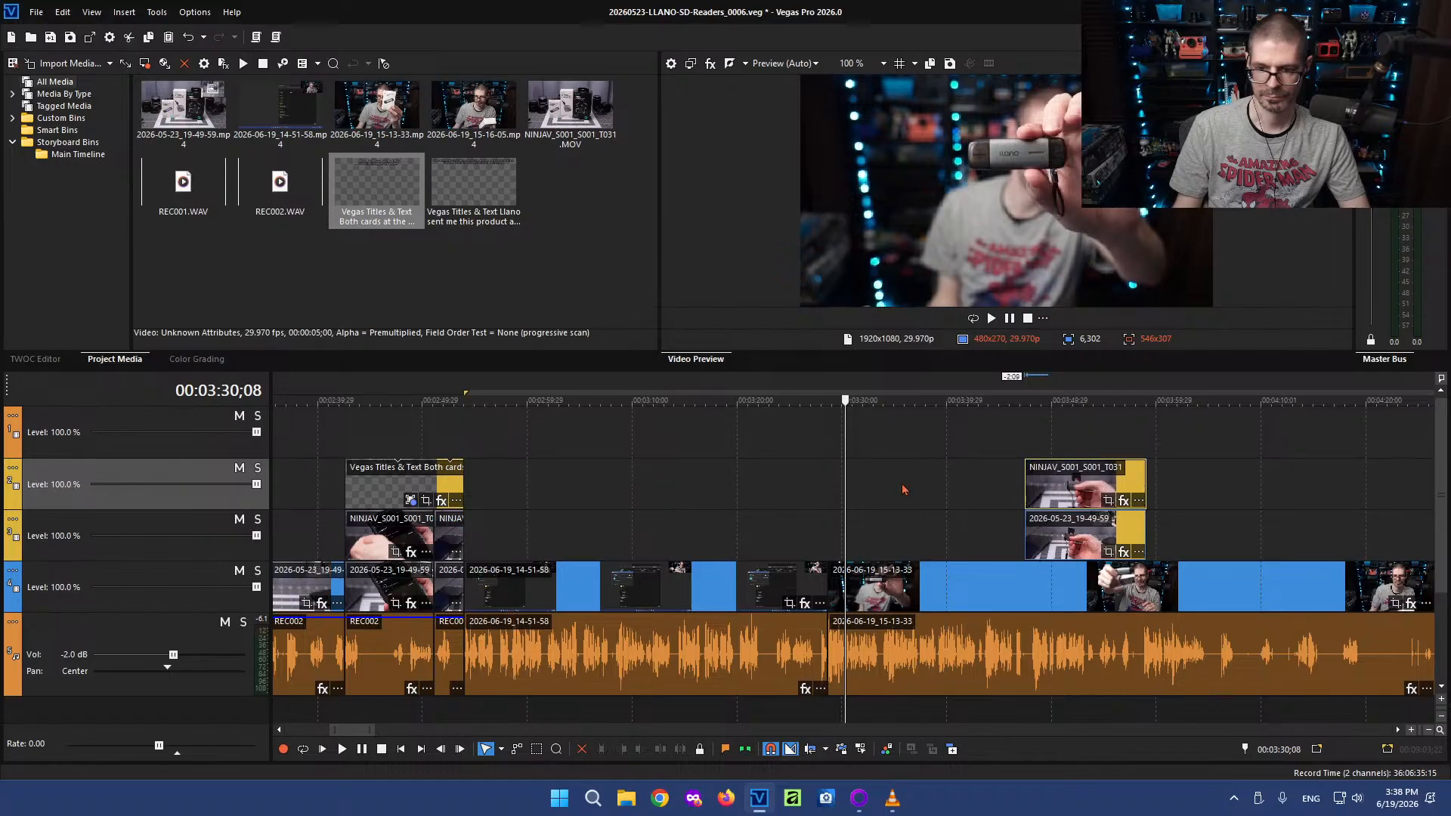
left_click(903, 492)
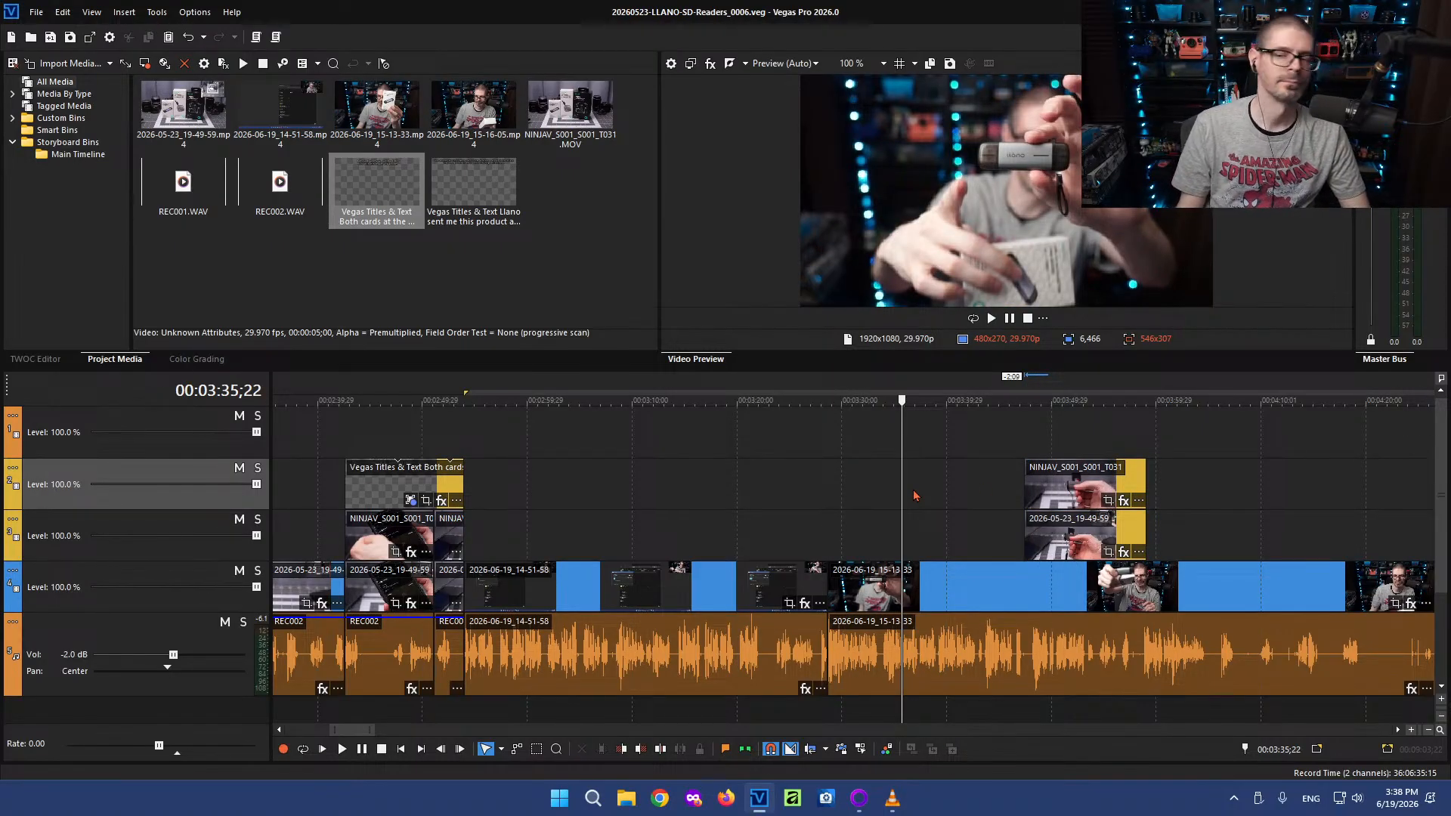
Look over the assembled timeline from about 00:01:19 to the talking clip's start at 00:03:28;20
left_click(526, 522)
scroll(597, 546, "down", 4)
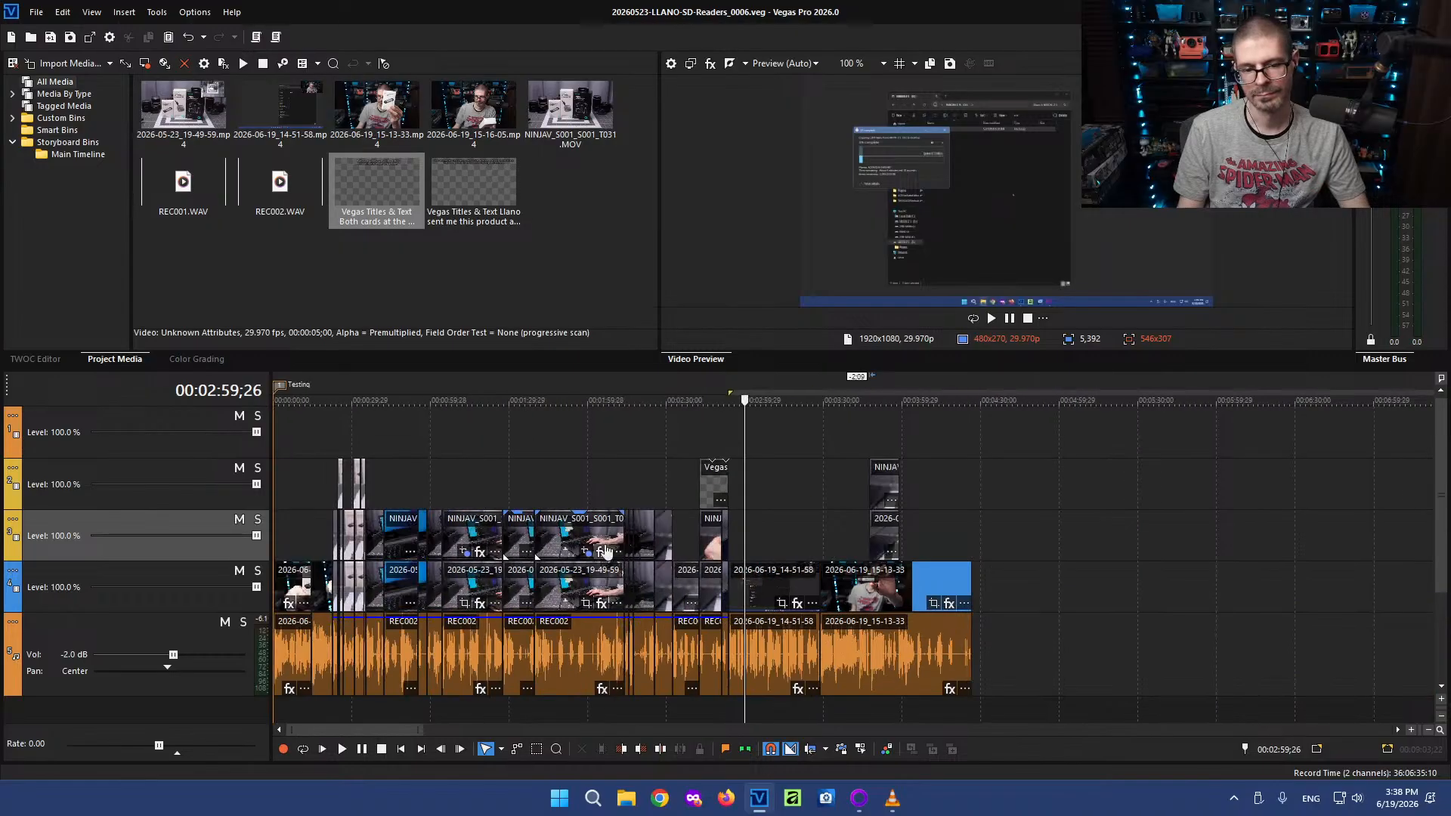
left_click(490, 436)
scroll(982, 588, "up", 1)
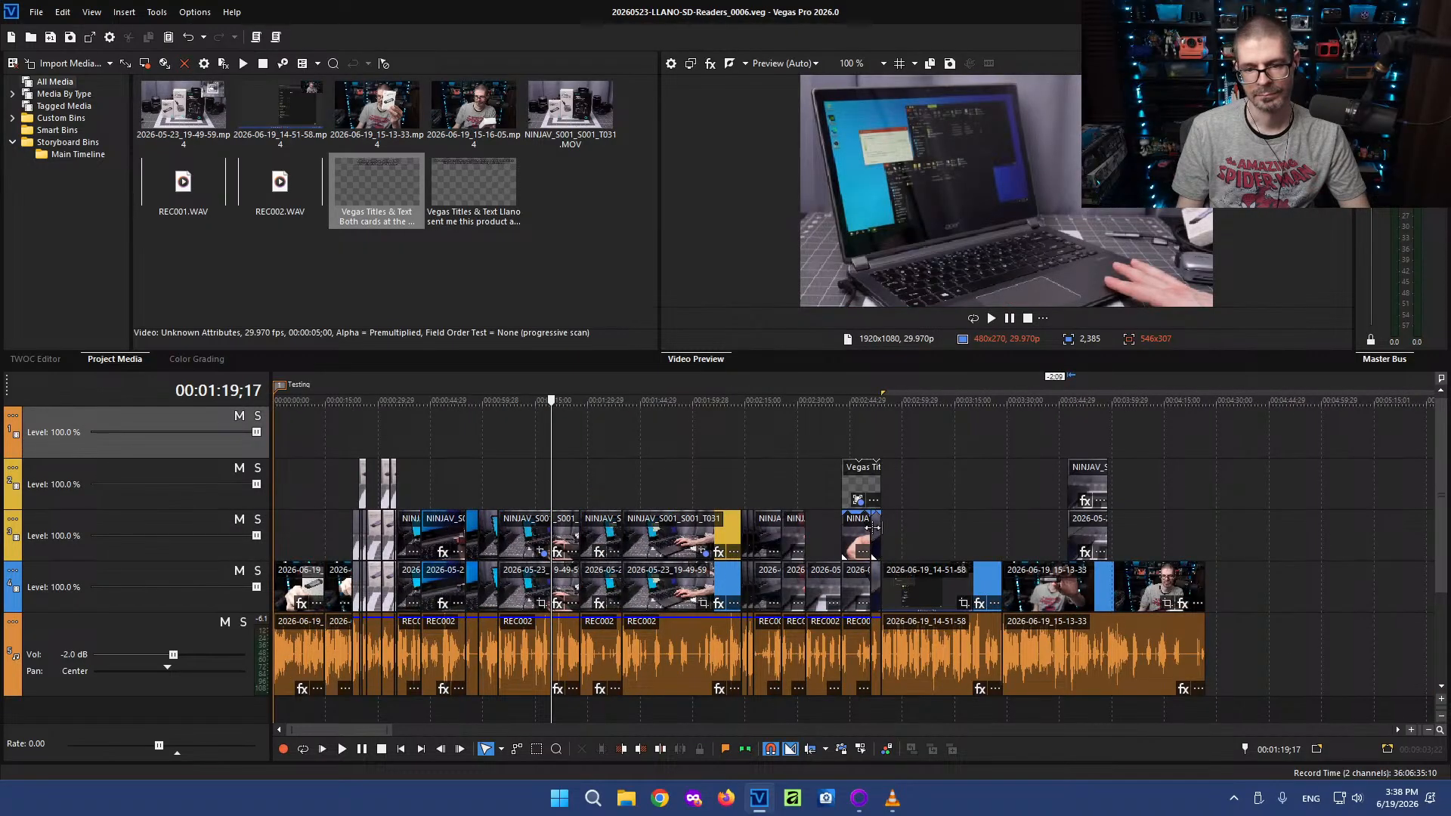
left_click(897, 529)
scroll(897, 529, "down", 1)
left_click(493, 436)
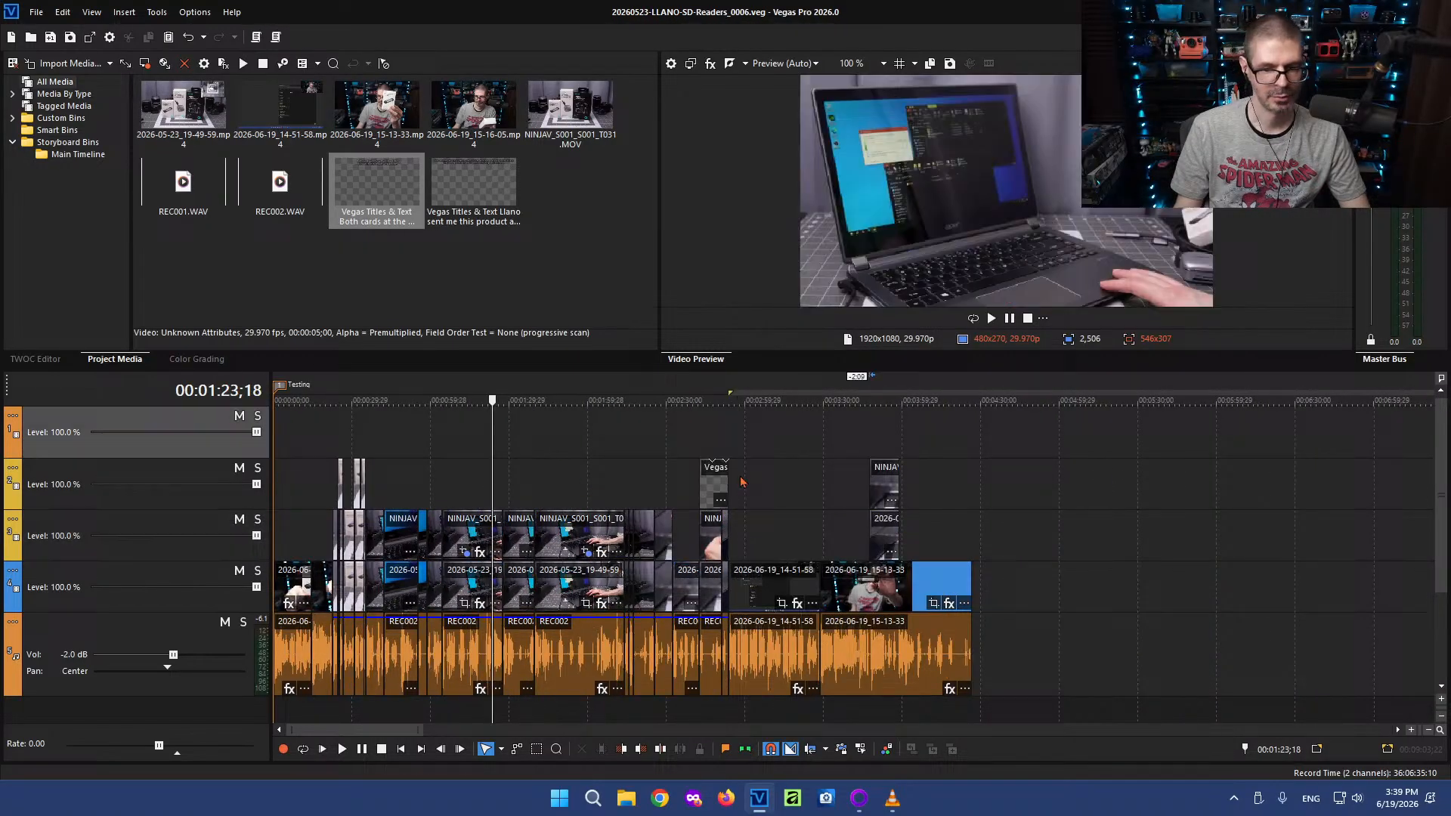
left_click(758, 532)
scroll(758, 532, "up", 4)
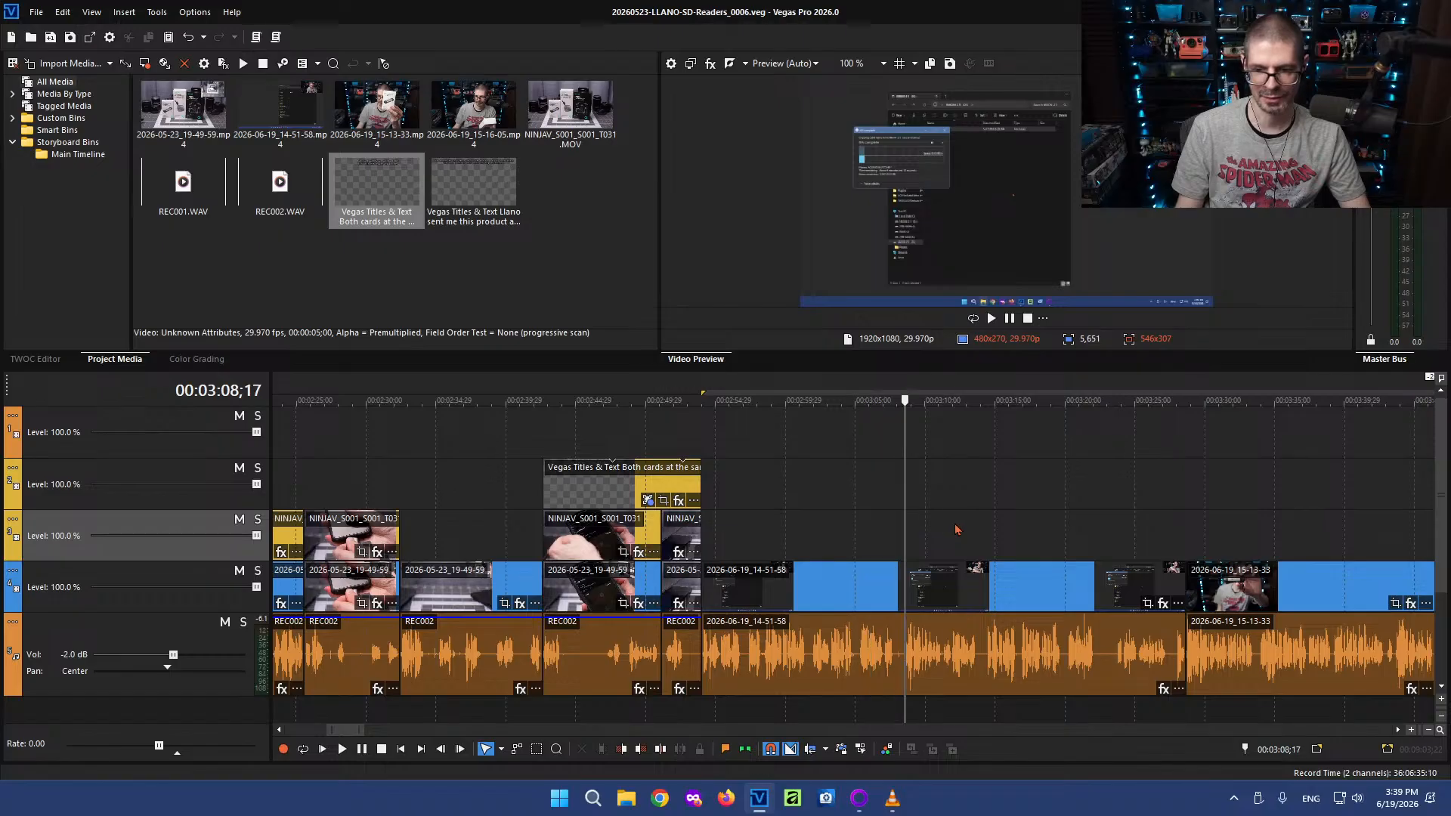
scroll(1225, 535, "down", 2)
left_click(860, 505)
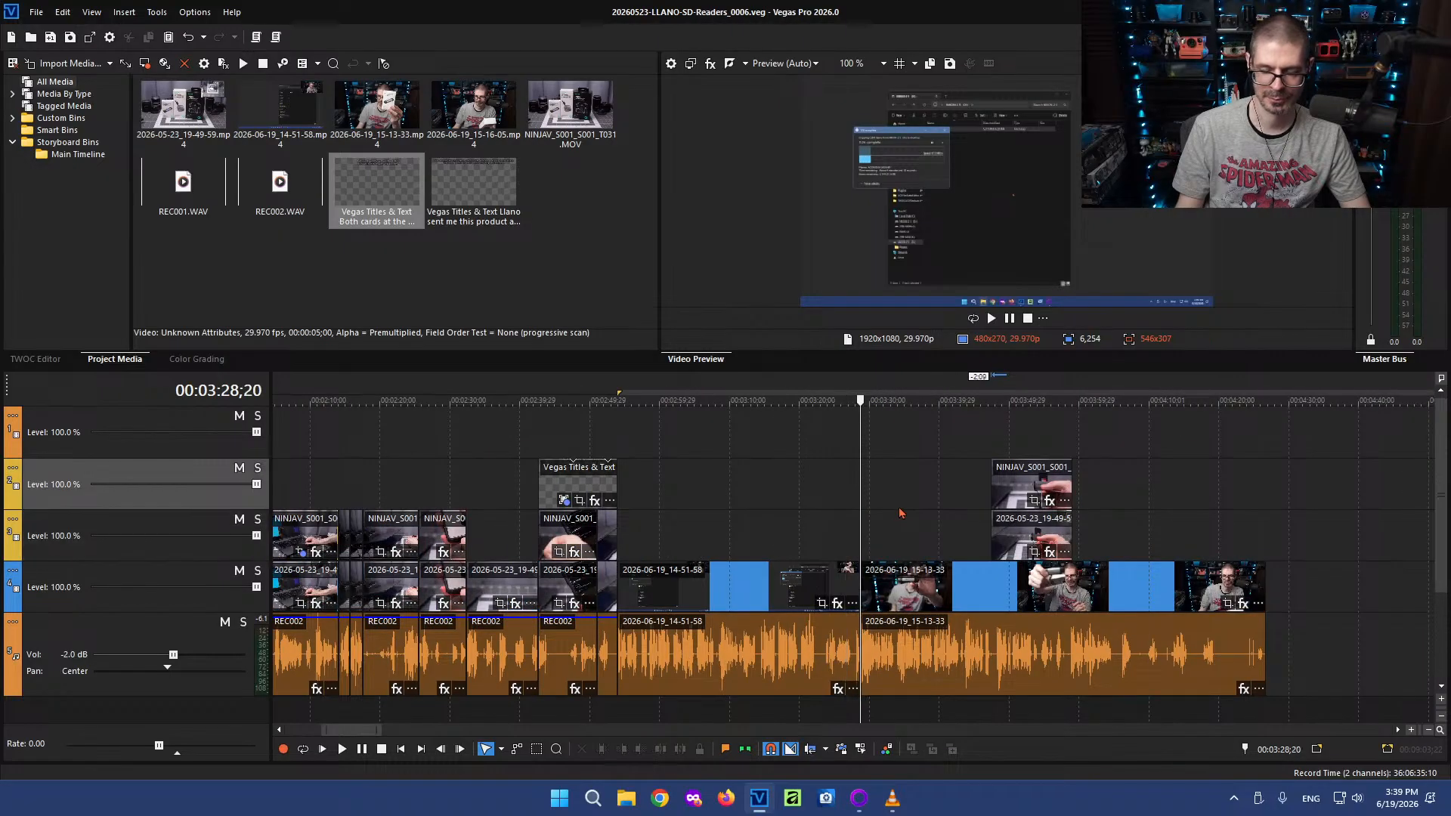
Move the two overlay clips above the 2026-06-19_15-13-33 talking clip so they start at 00:03:43;18
left_click(969, 525)
scroll(955, 528, "up", 2)
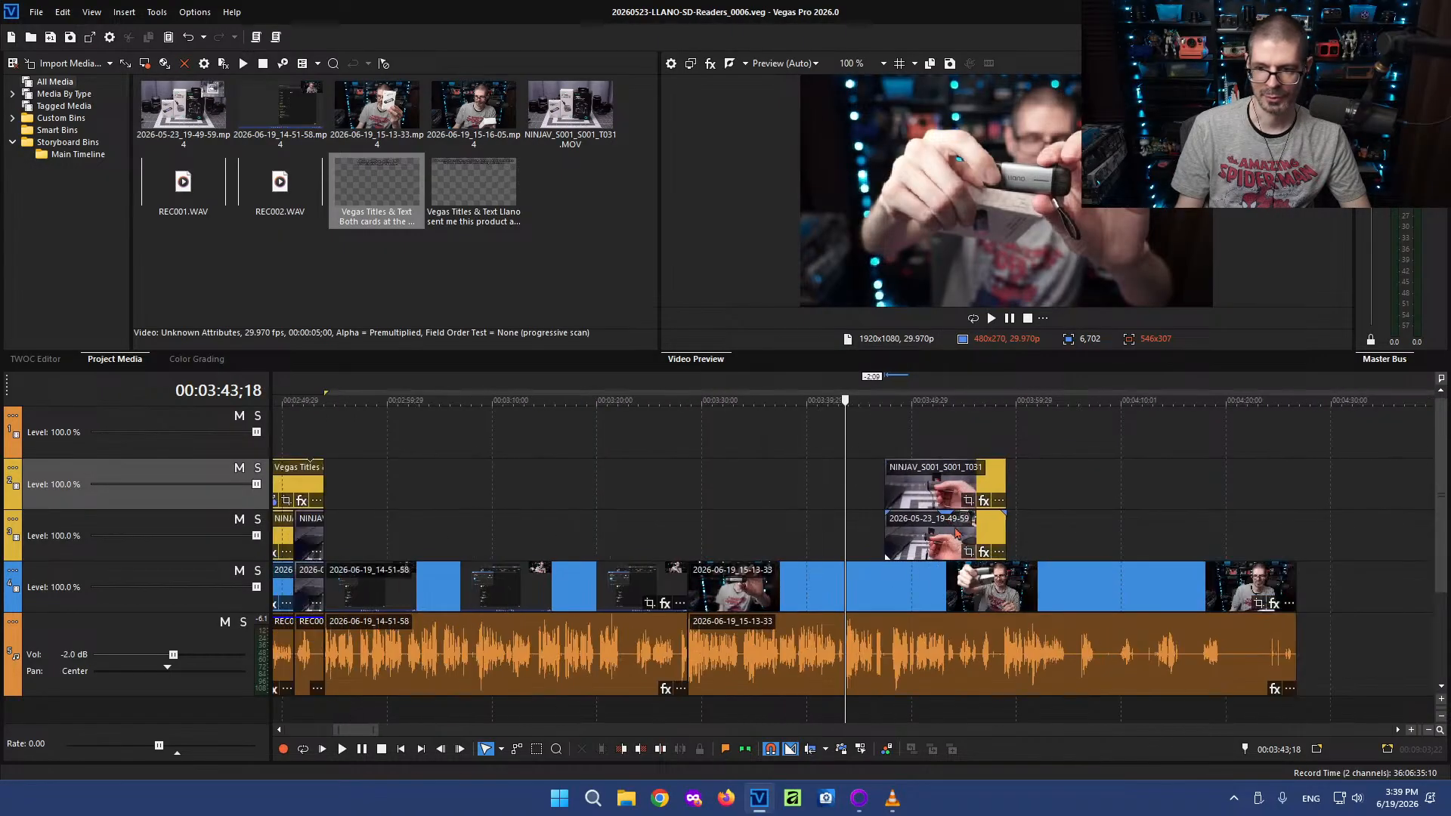
left_click_drag(943, 495, 903, 496)
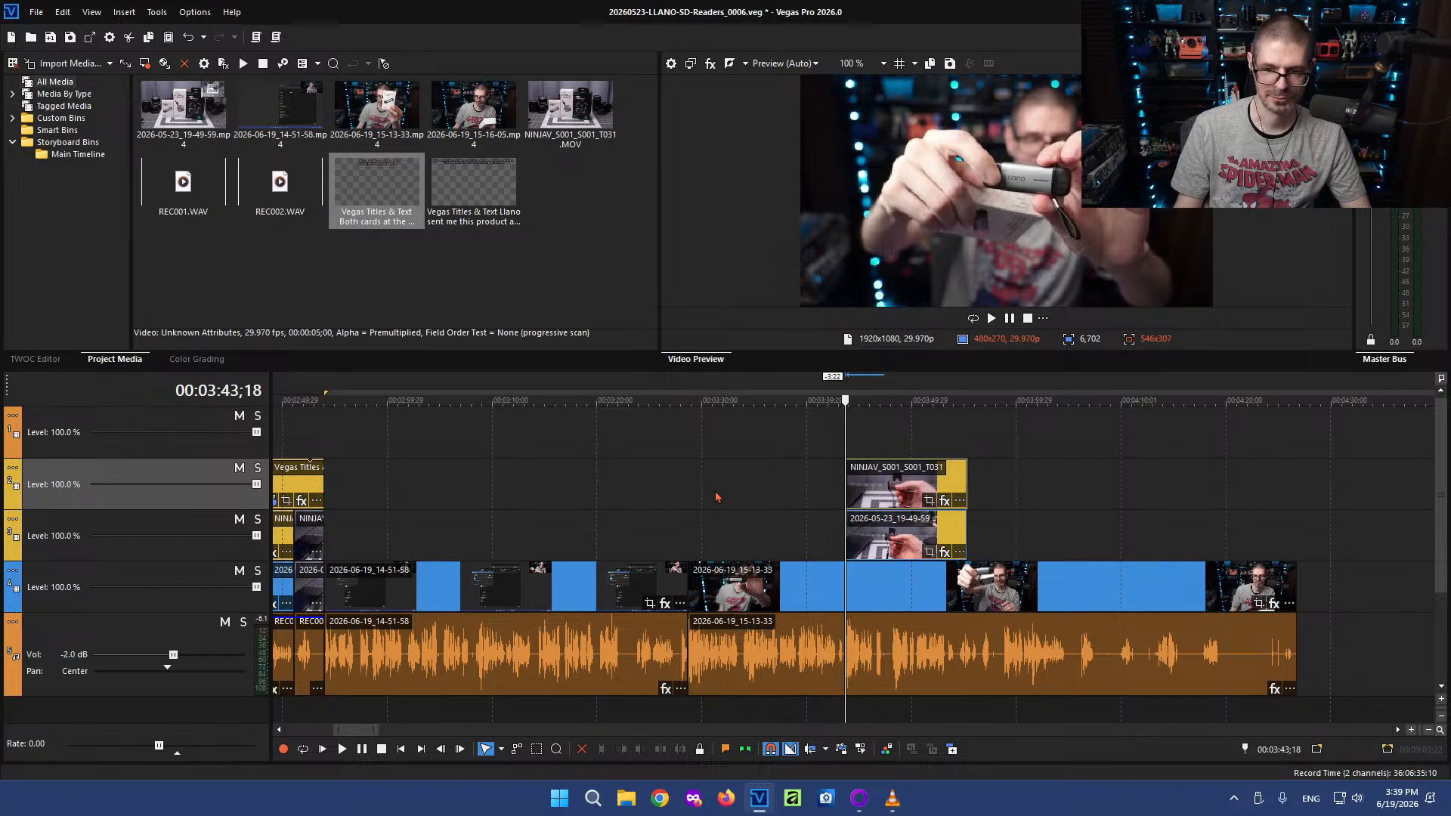
Play the talking clip from its start through the overlays to about 00:03:53 at 1.5 times speed to check their timing
left_click(696, 508)
key("space")
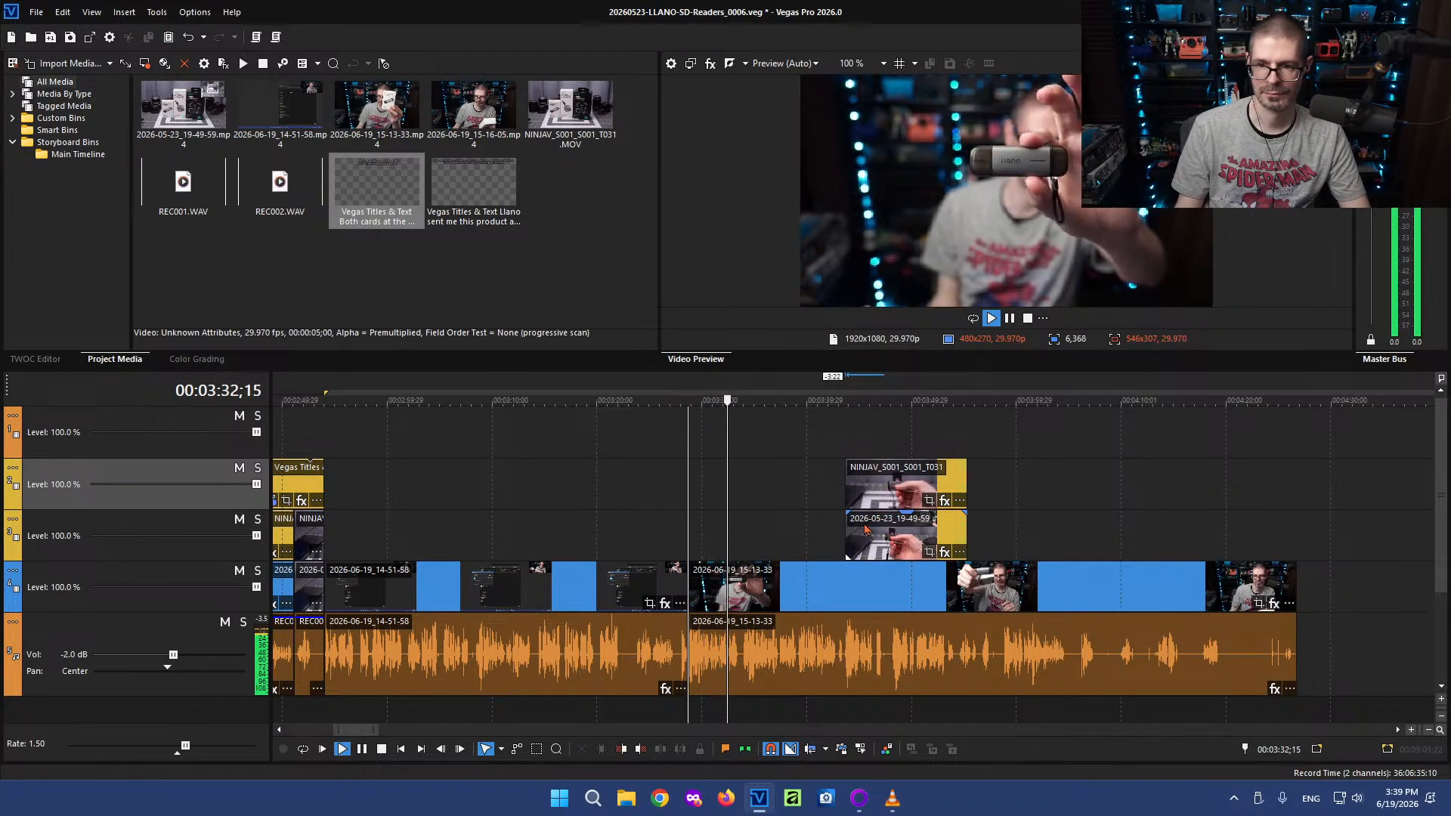
scroll(869, 531, "up", 1)
scroll(906, 535, "up", 1)
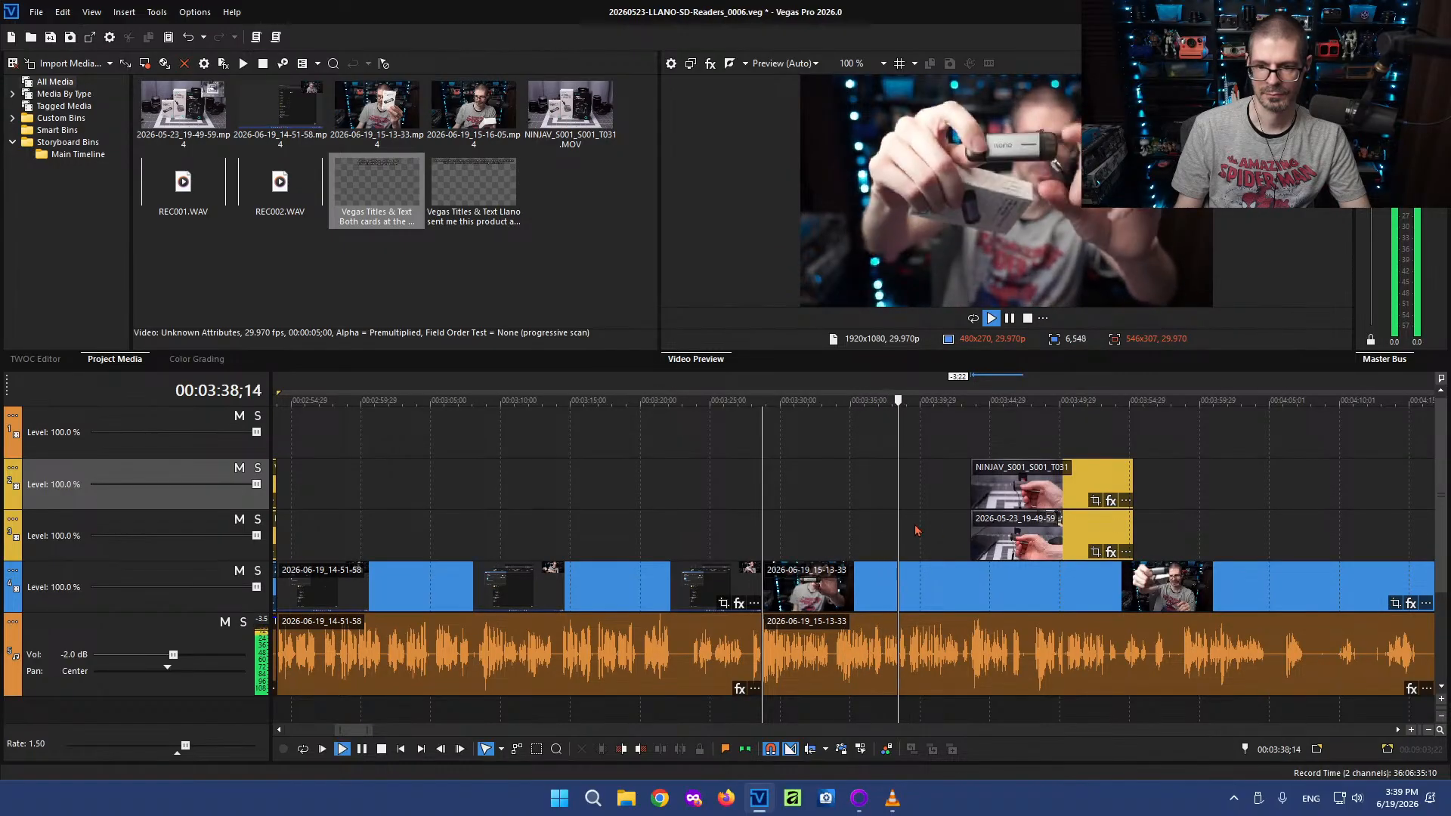
scroll(917, 531, "up", 2)
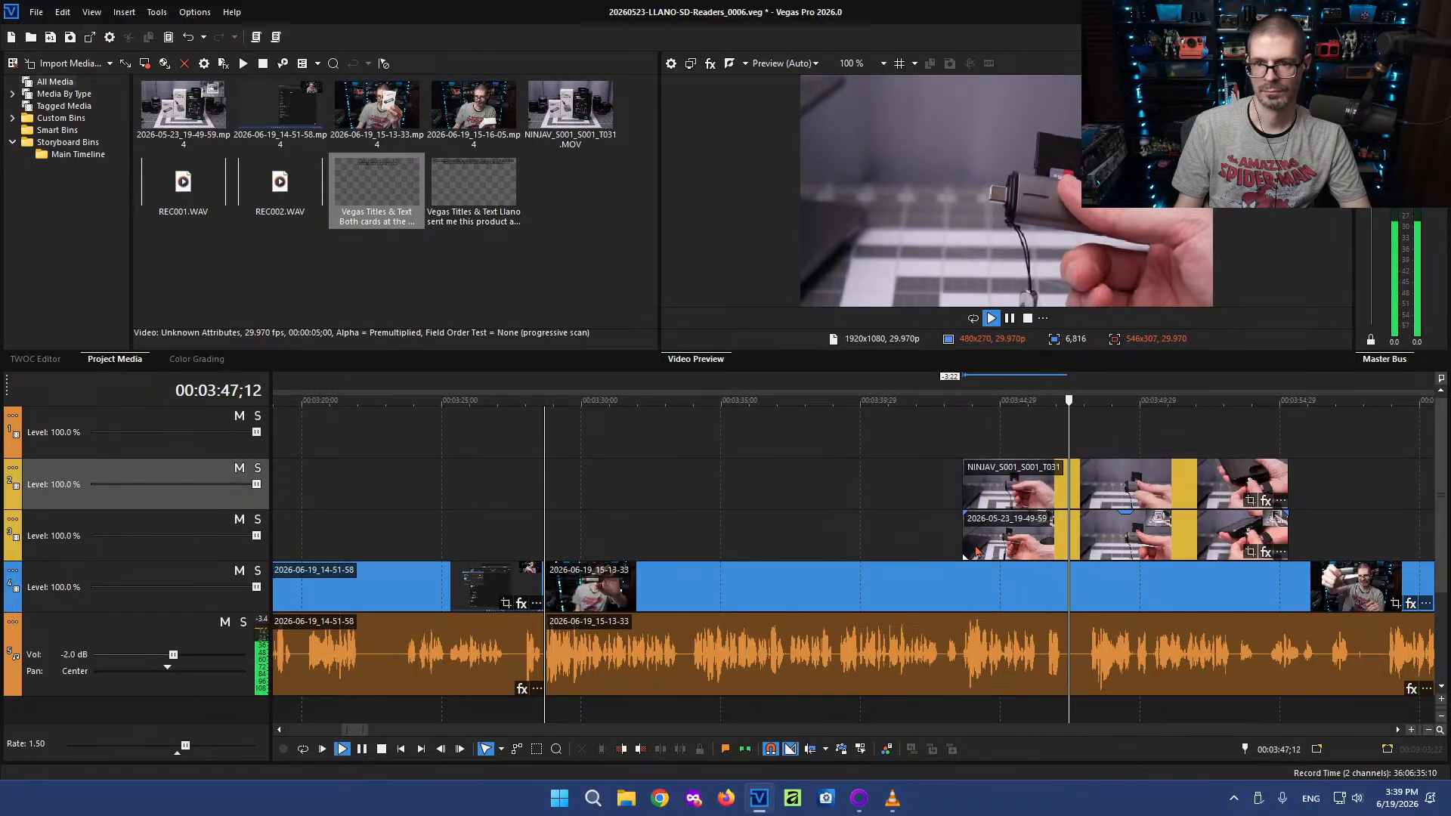
scroll(1108, 529, "down", 2)
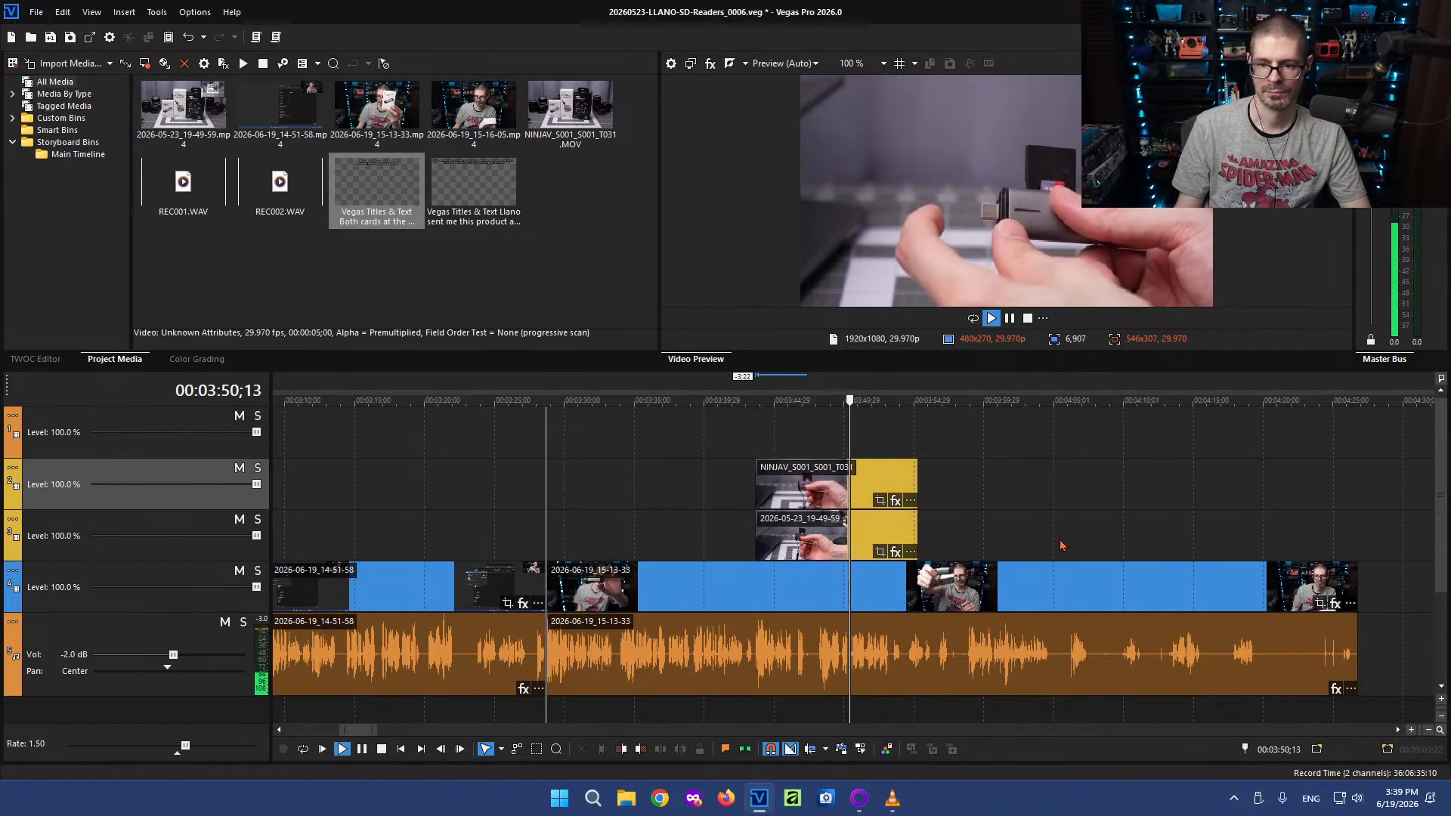
scroll(1030, 527, "up", 2)
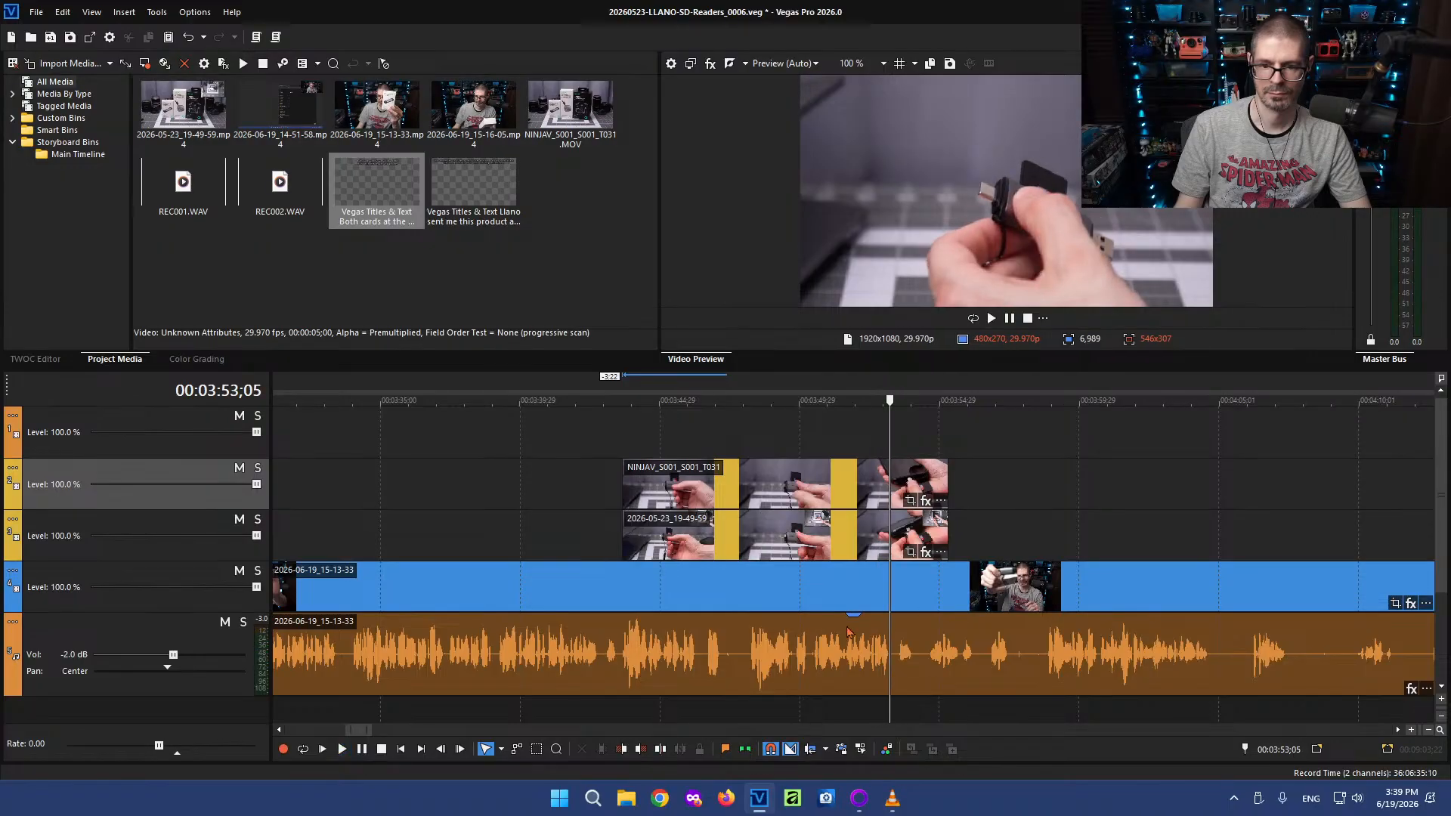
Cut the stretch from 00:03:50;07 to 00:03:51;18 out of the 2026-06-19_15-13-33 talking clip and close the gap
left_click(804, 602)
scroll(957, 618, "up", 4)
key("space")
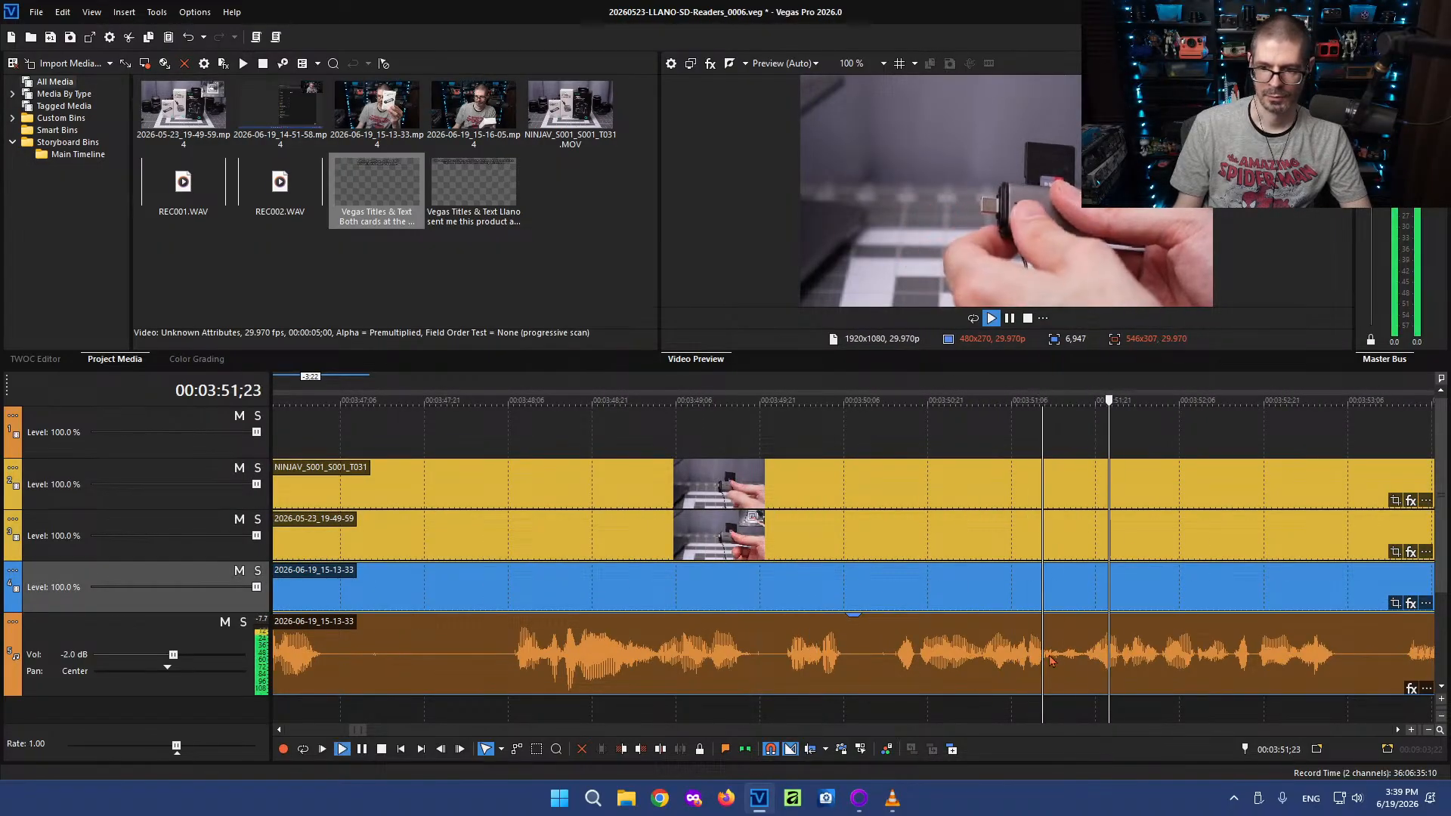
left_click(1078, 657)
key("s")
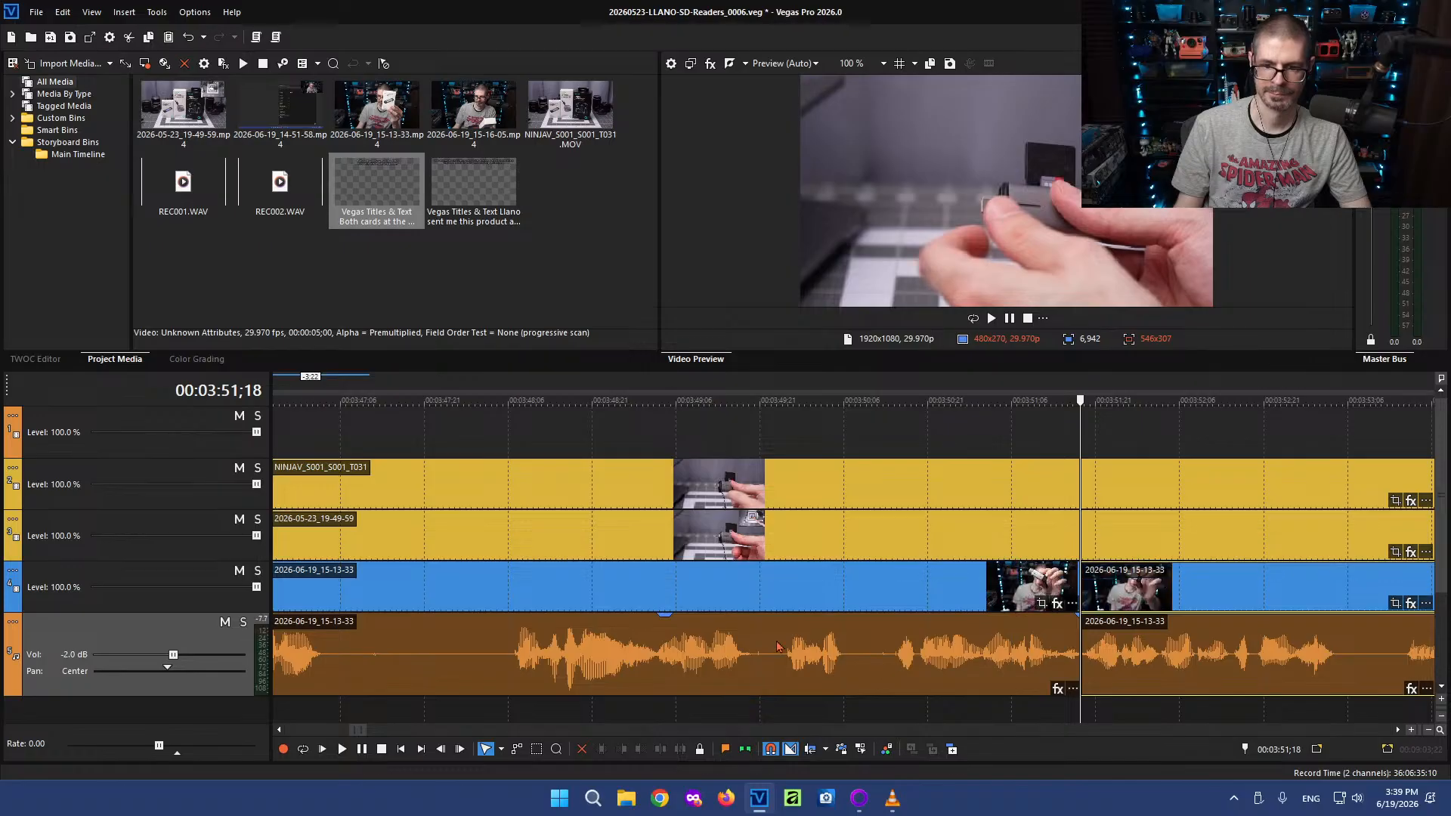
left_click(776, 659)
key("space")
key("space")
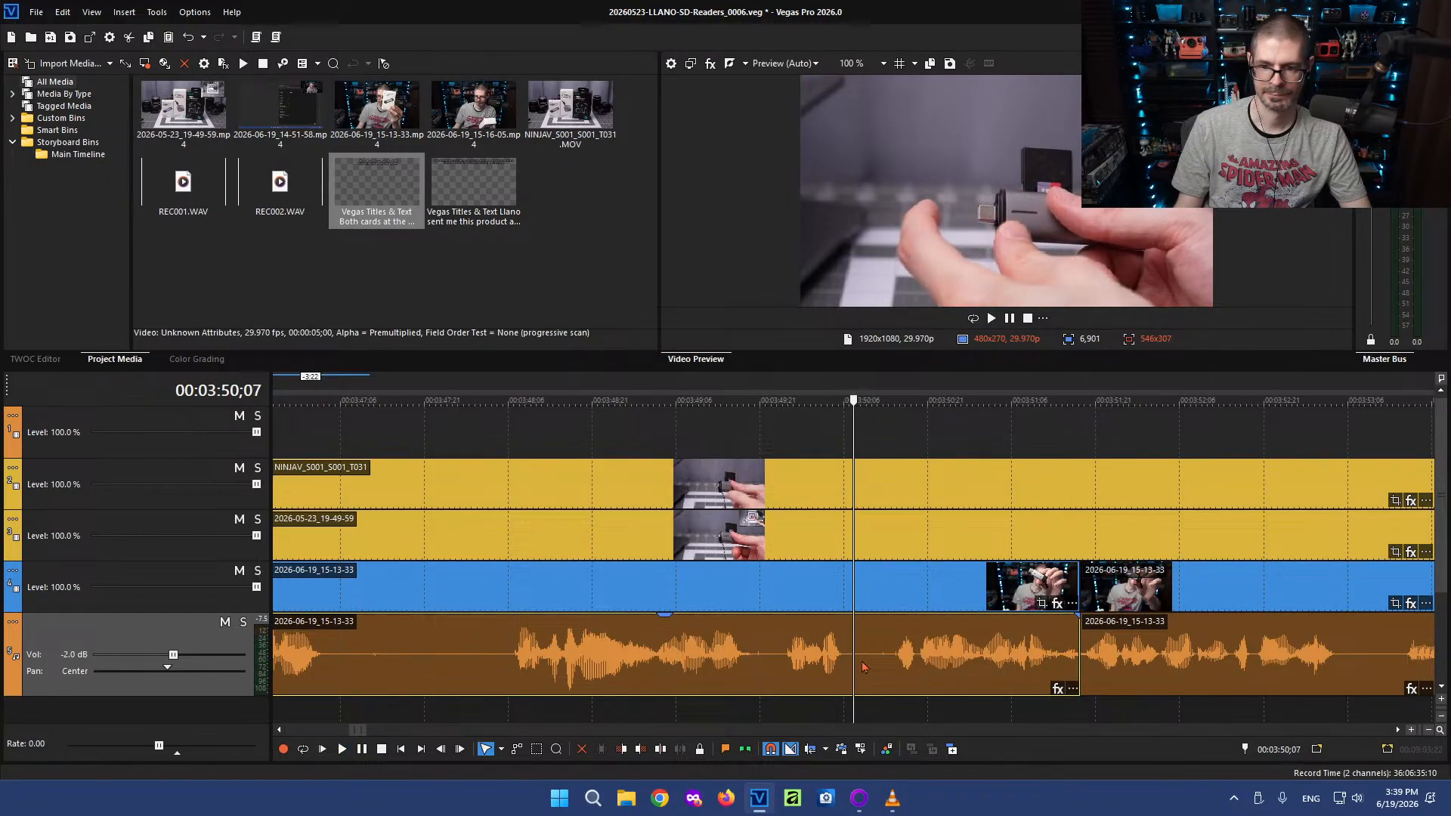
key("s")
left_click(909, 657)
key("Delete")
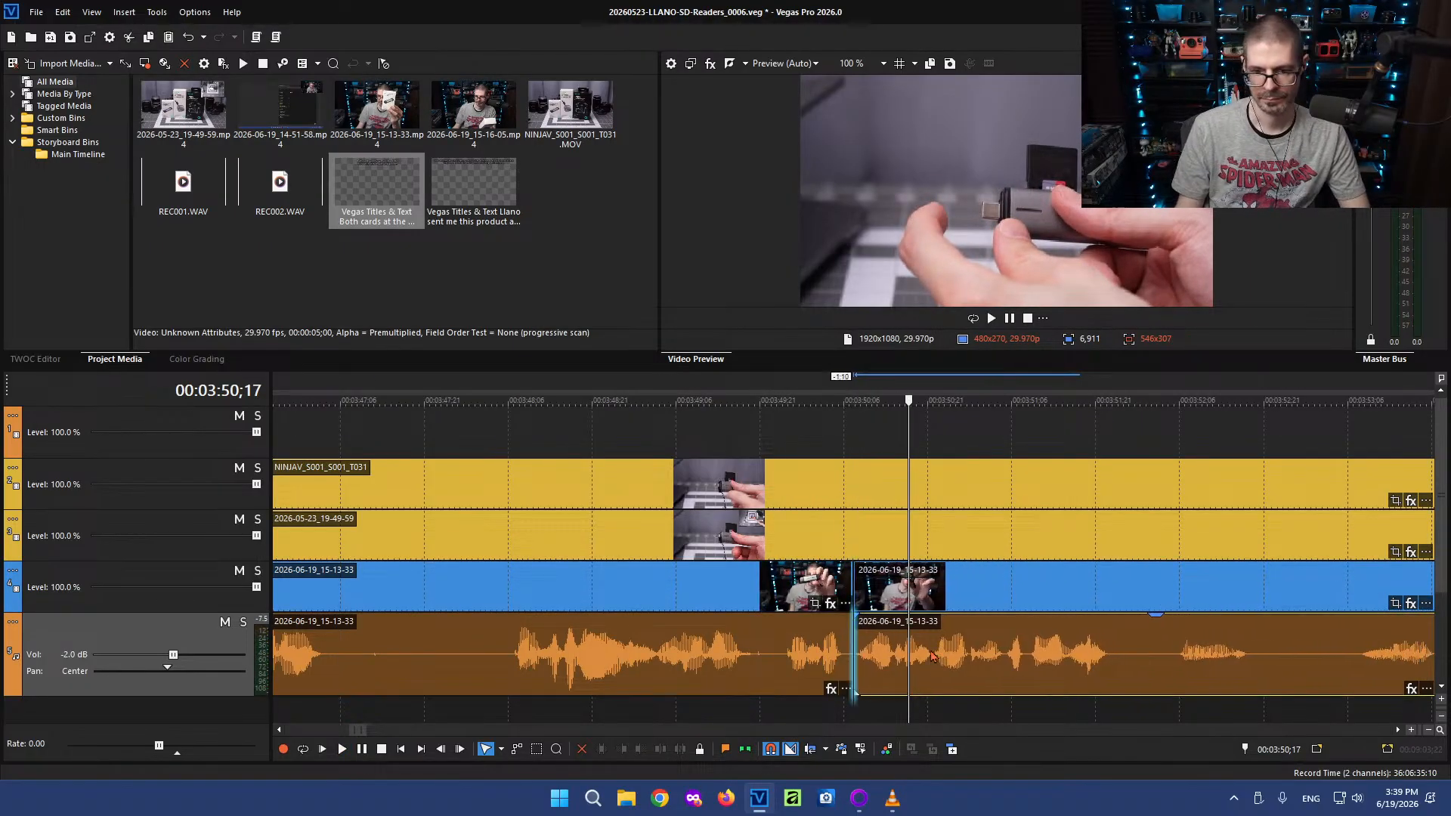
Cut the brief pause starting at 00:03:49;20 out of the talking clip and join the pieces around it without gaps
left_click(757, 658)
key("s")
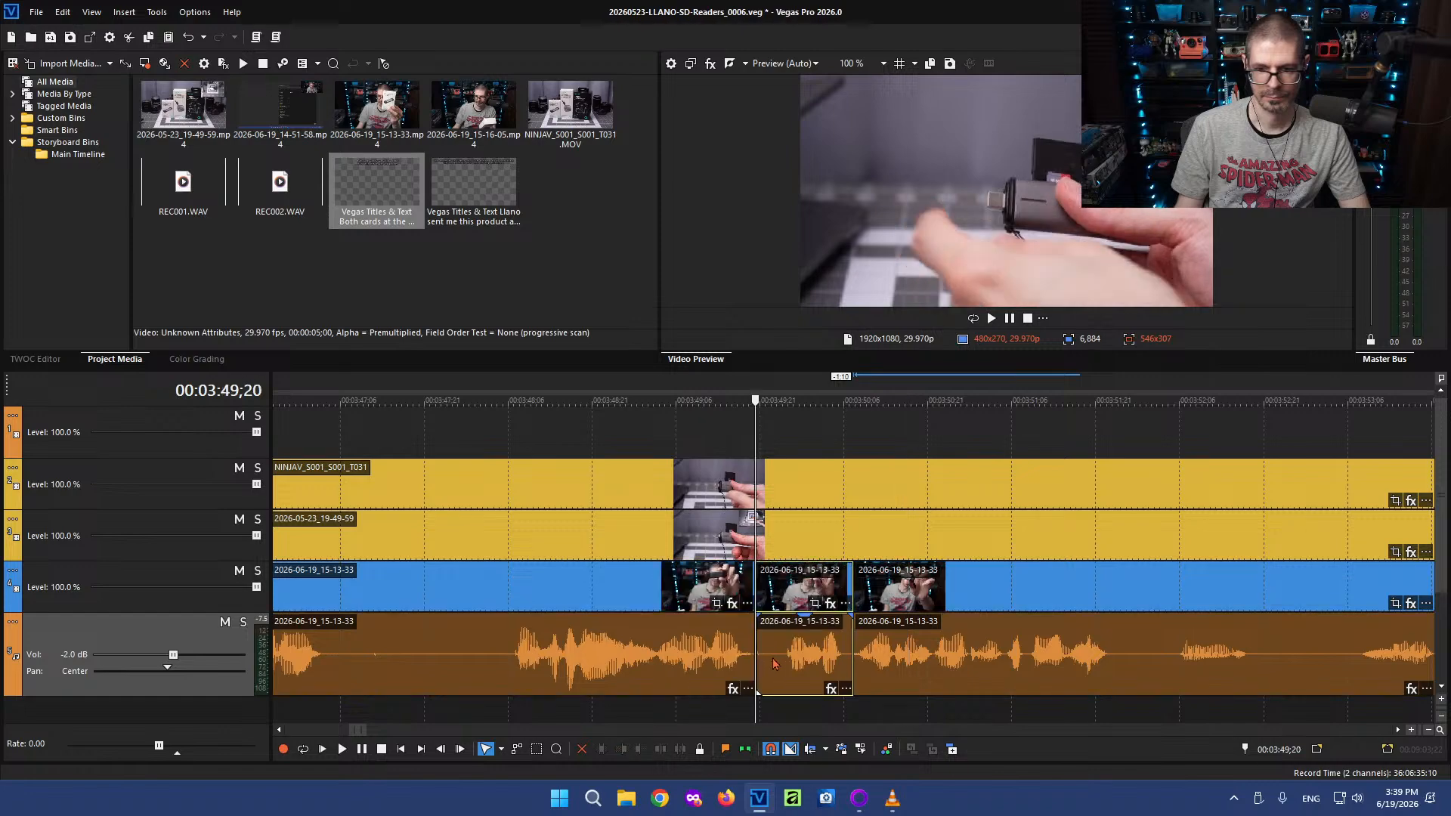
left_click(777, 661)
key("s")
left_click(763, 661)
key("Delete")
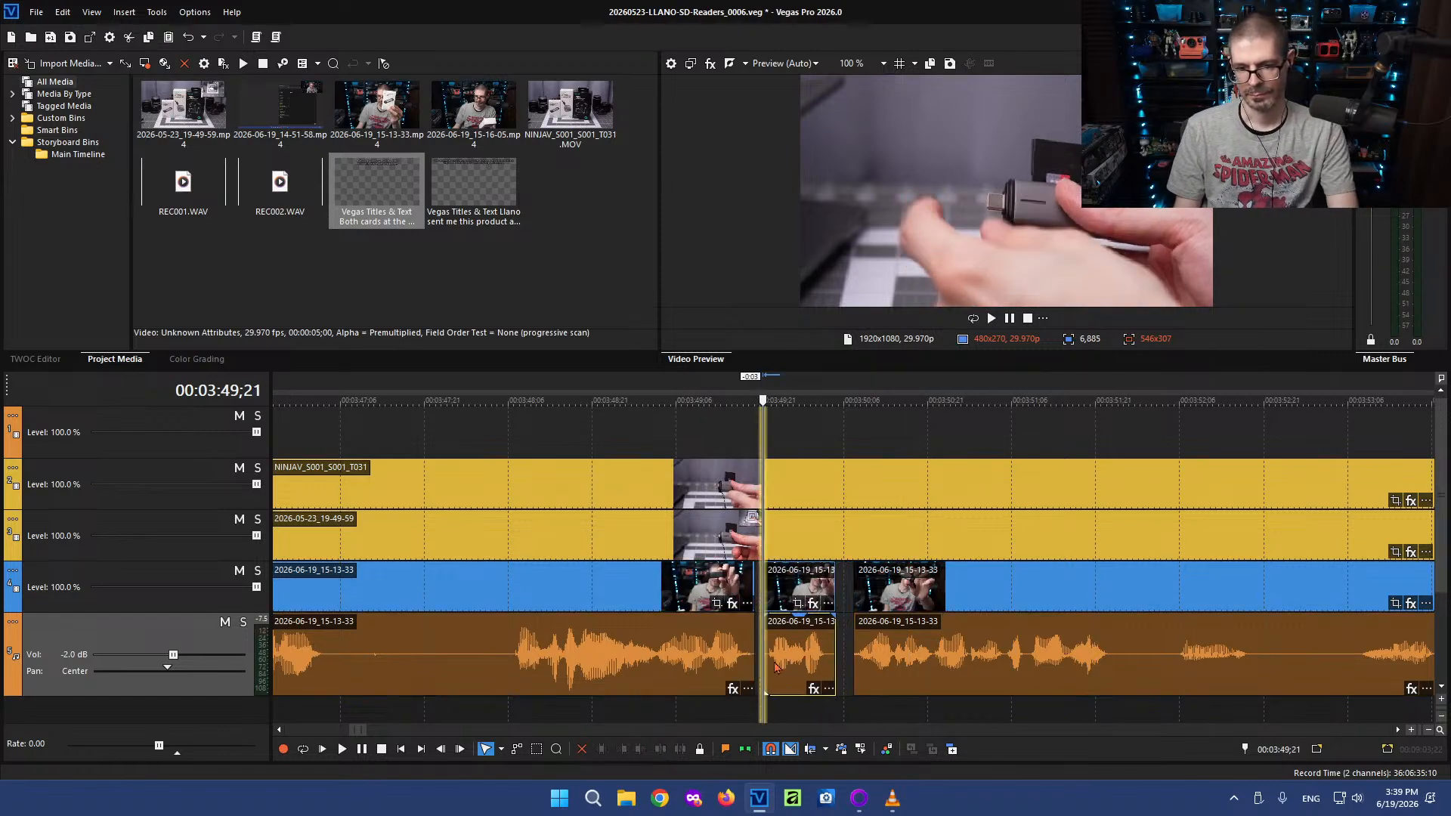
left_click(905, 657)
Play the tightened talking section from about 00:03:48;22 to 00:03:56;04, raising the speed to 1.5 times, to check the cuts
left_click(605, 656)
key("l")
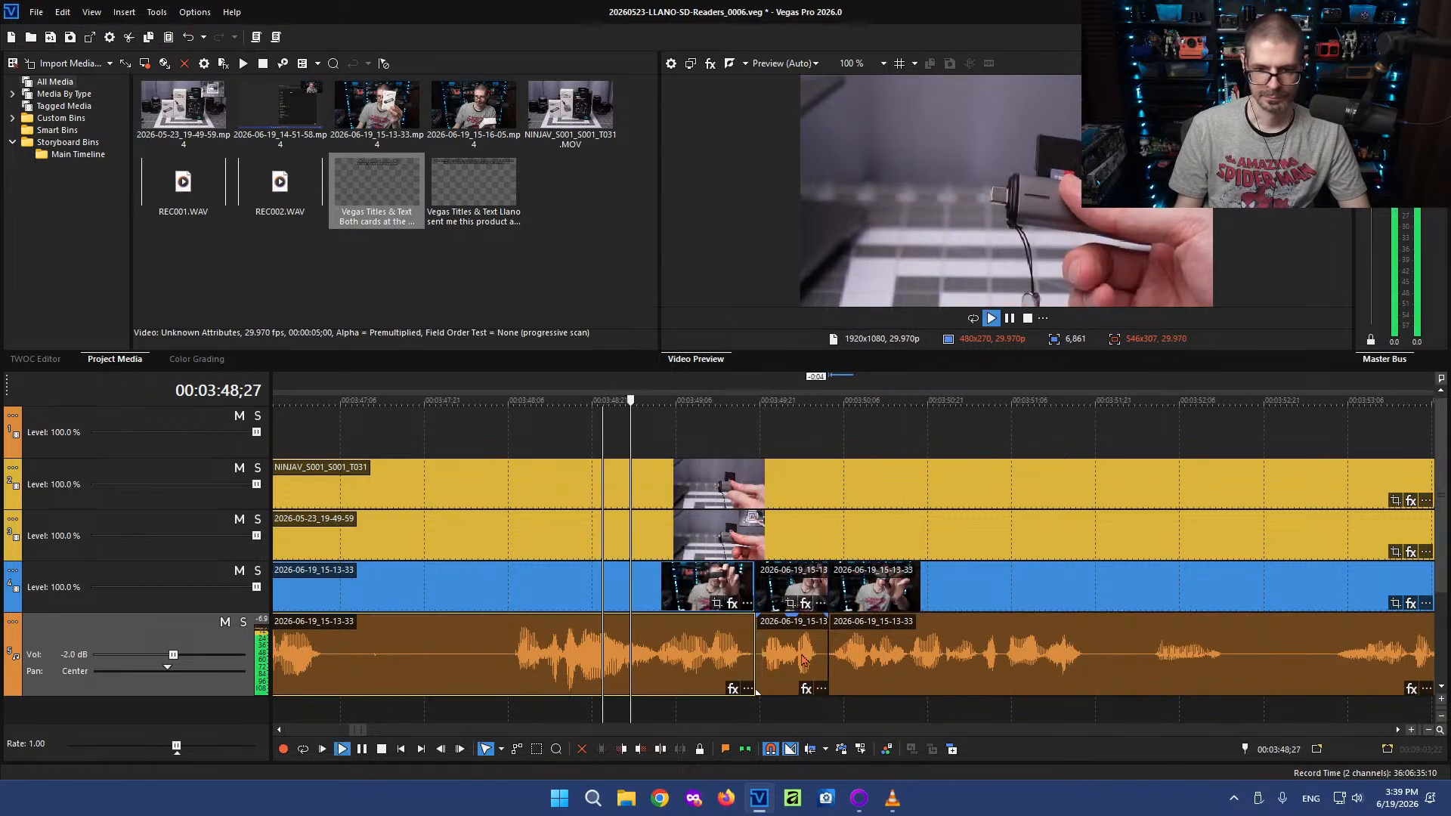
key("l")
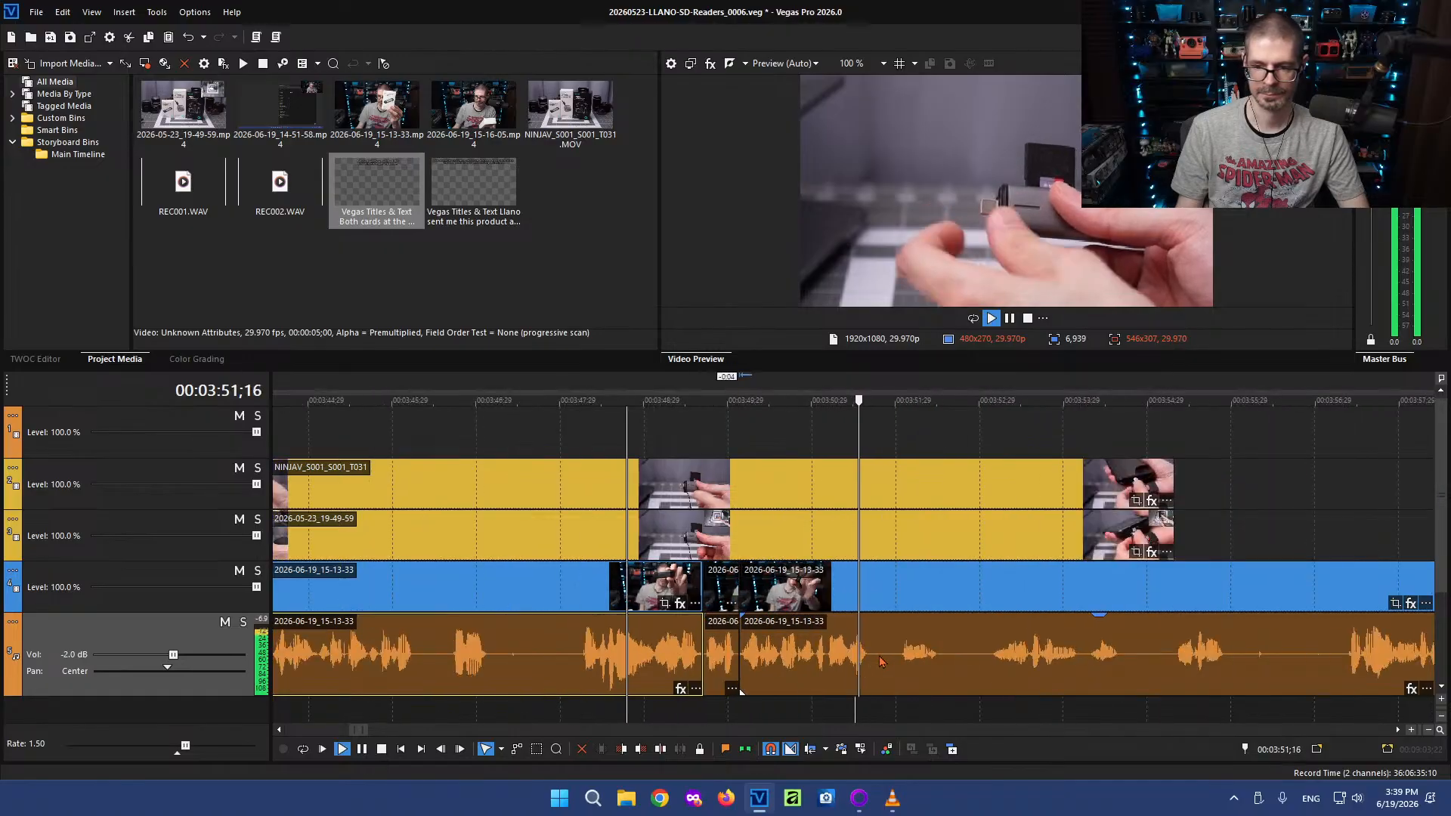
scroll(839, 660, "down", 4)
scroll(876, 660, "up", 4)
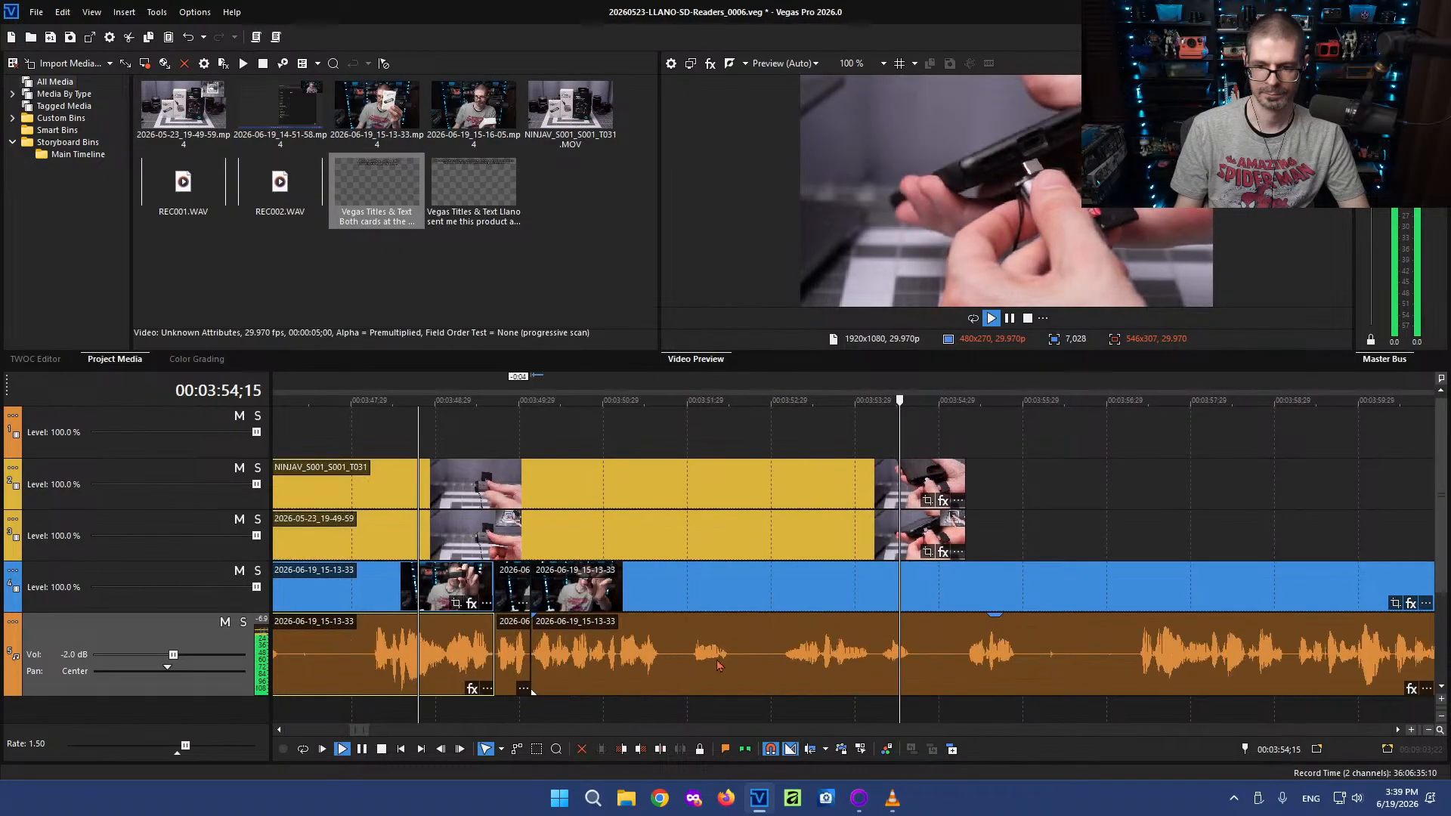
key("k")
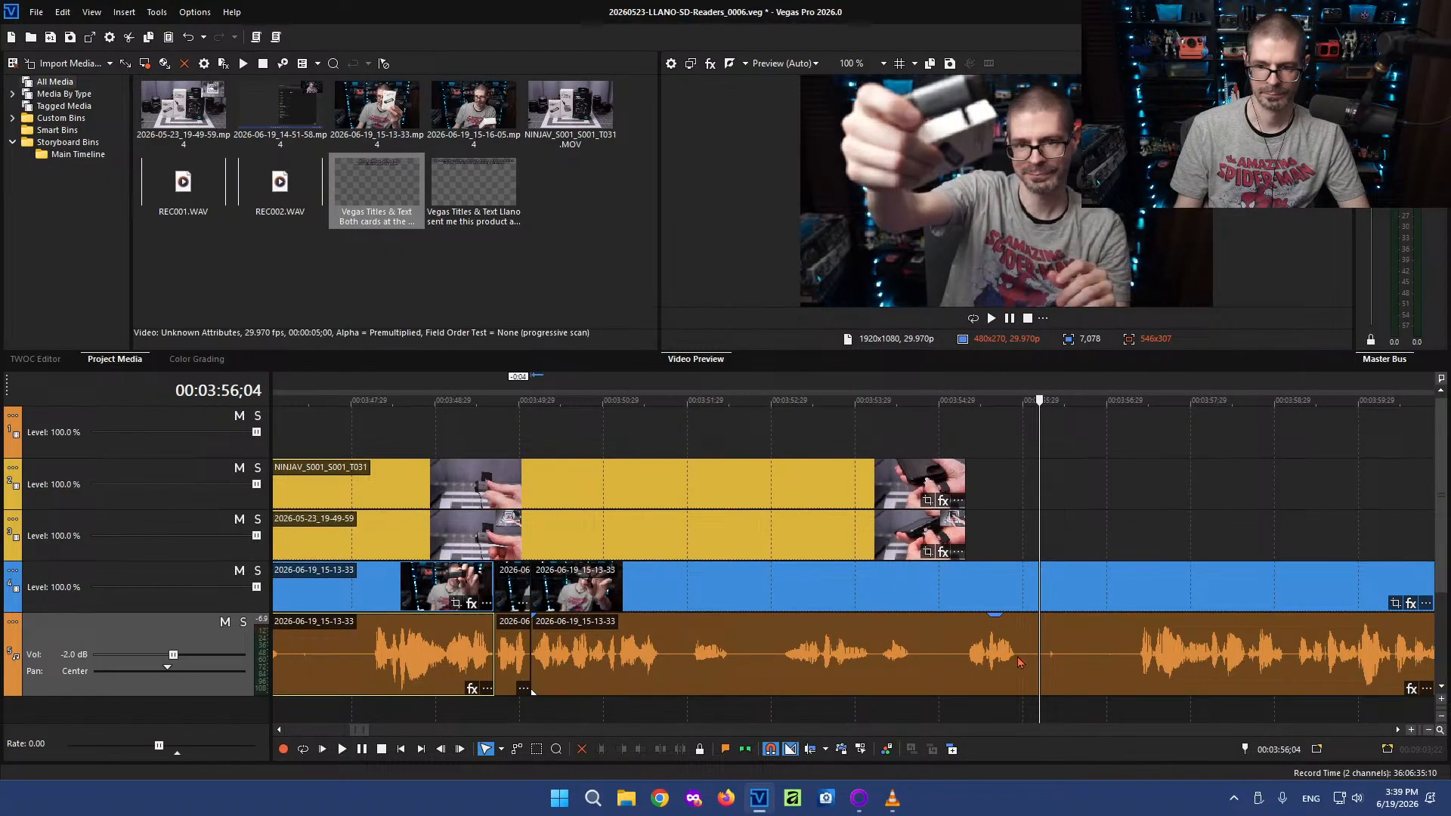
Split the talking clip at 00:03:55;27 and delete its unused tail after about 00:04:06
left_click(1020, 662)
scroll(989, 688, "down", 8)
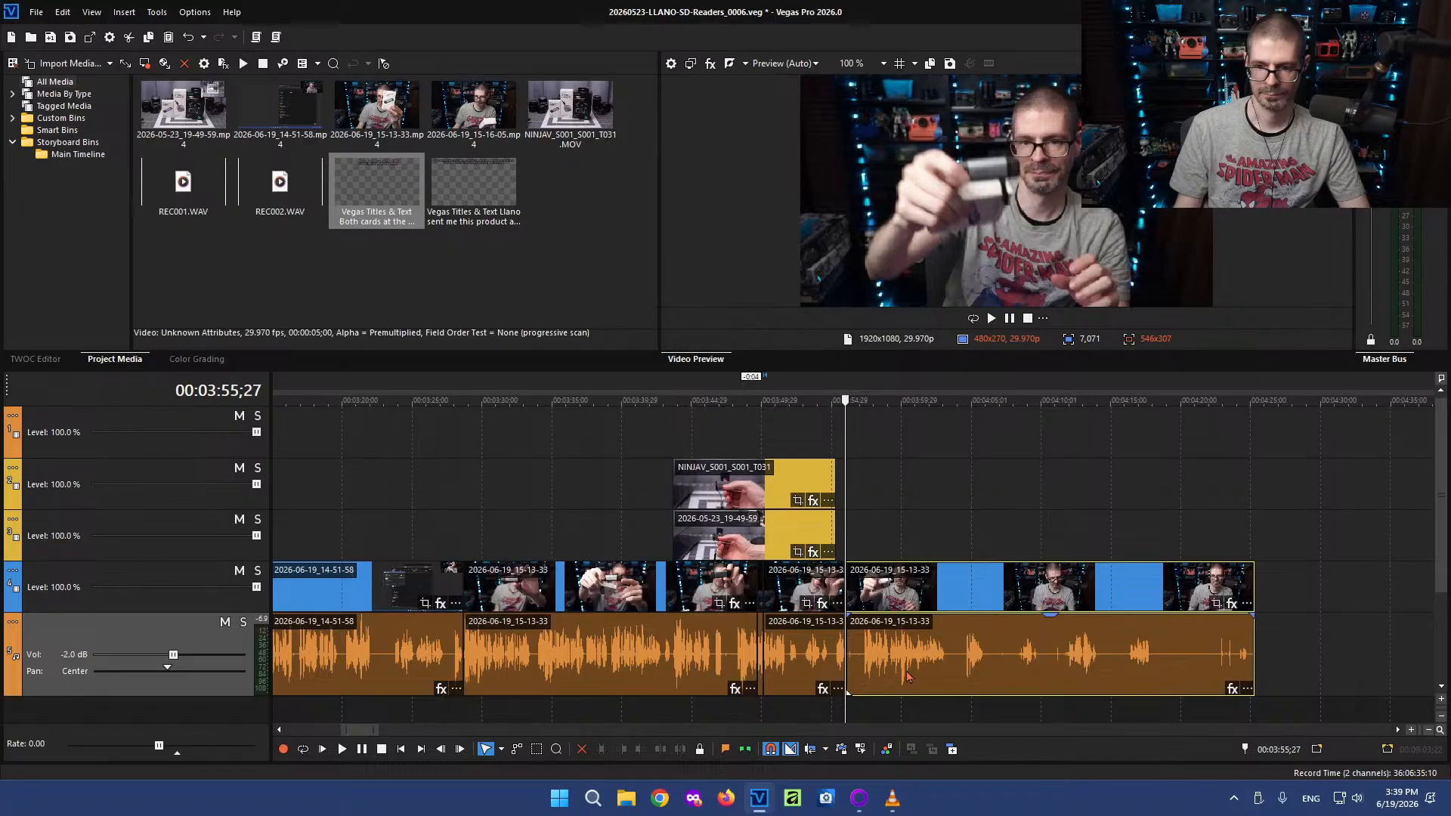
left_click(972, 650)
key("space")
scroll(888, 669, "up", 4)
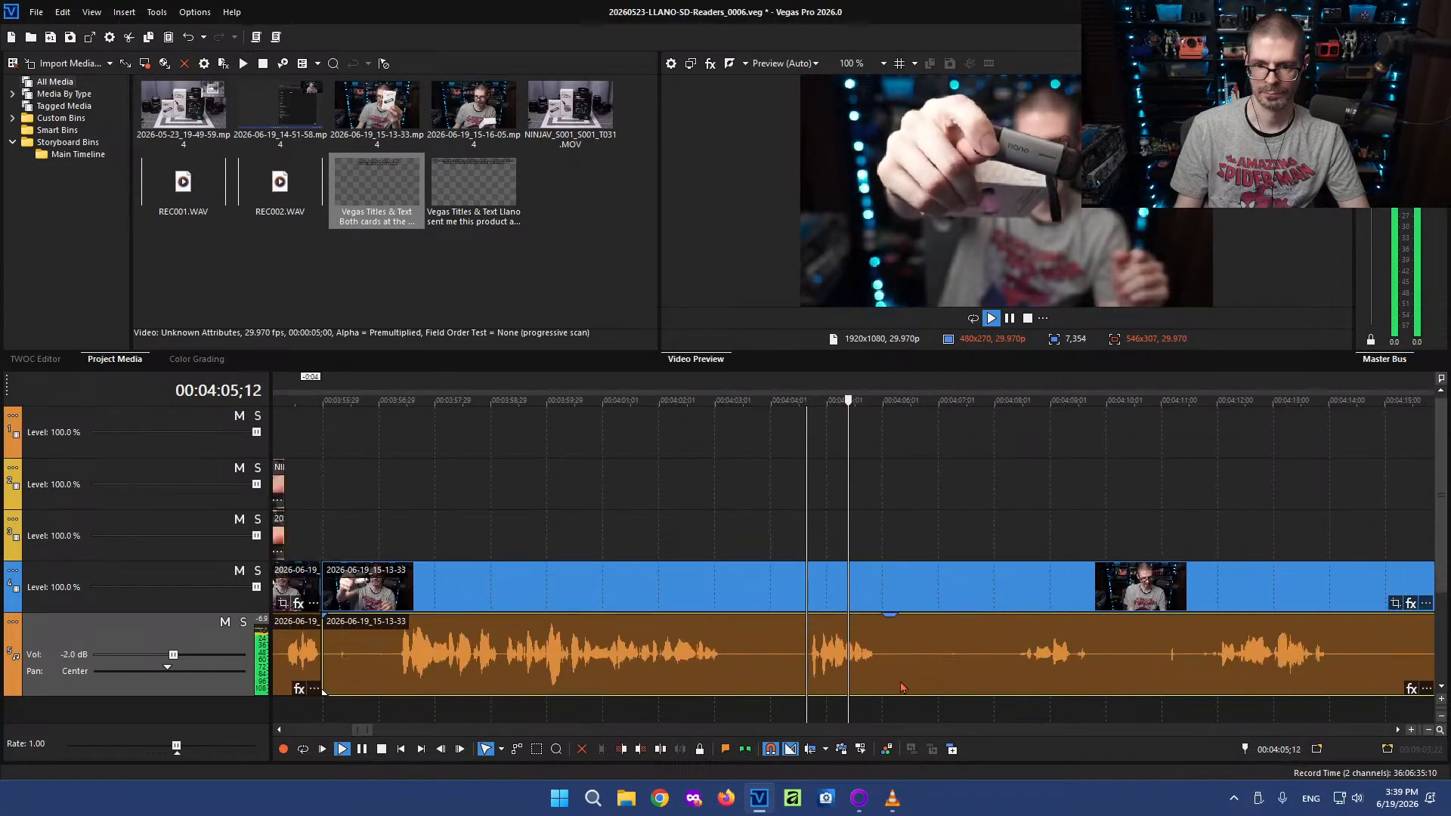
scroll(885, 658, "down", 6)
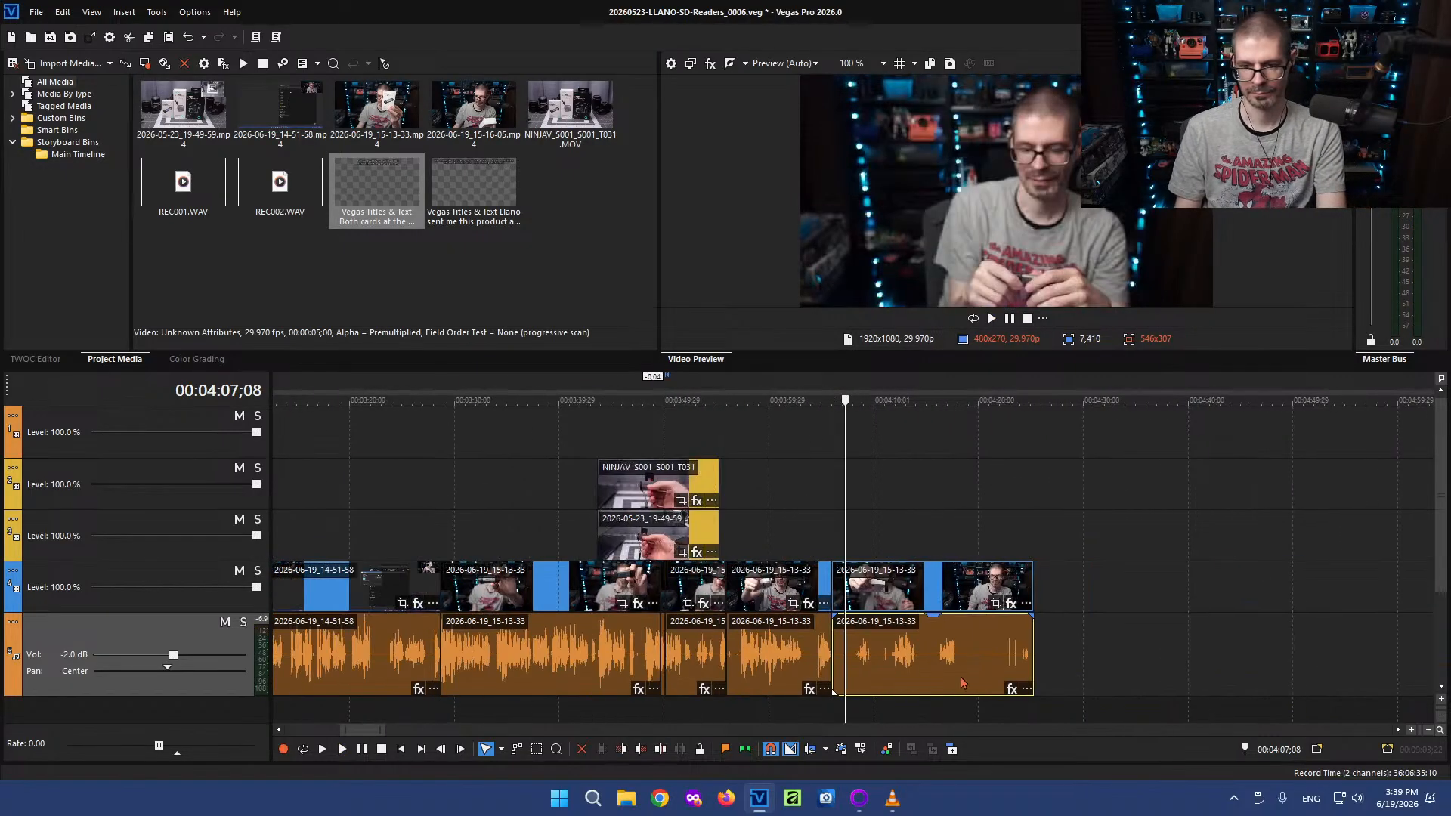
key("Delete")
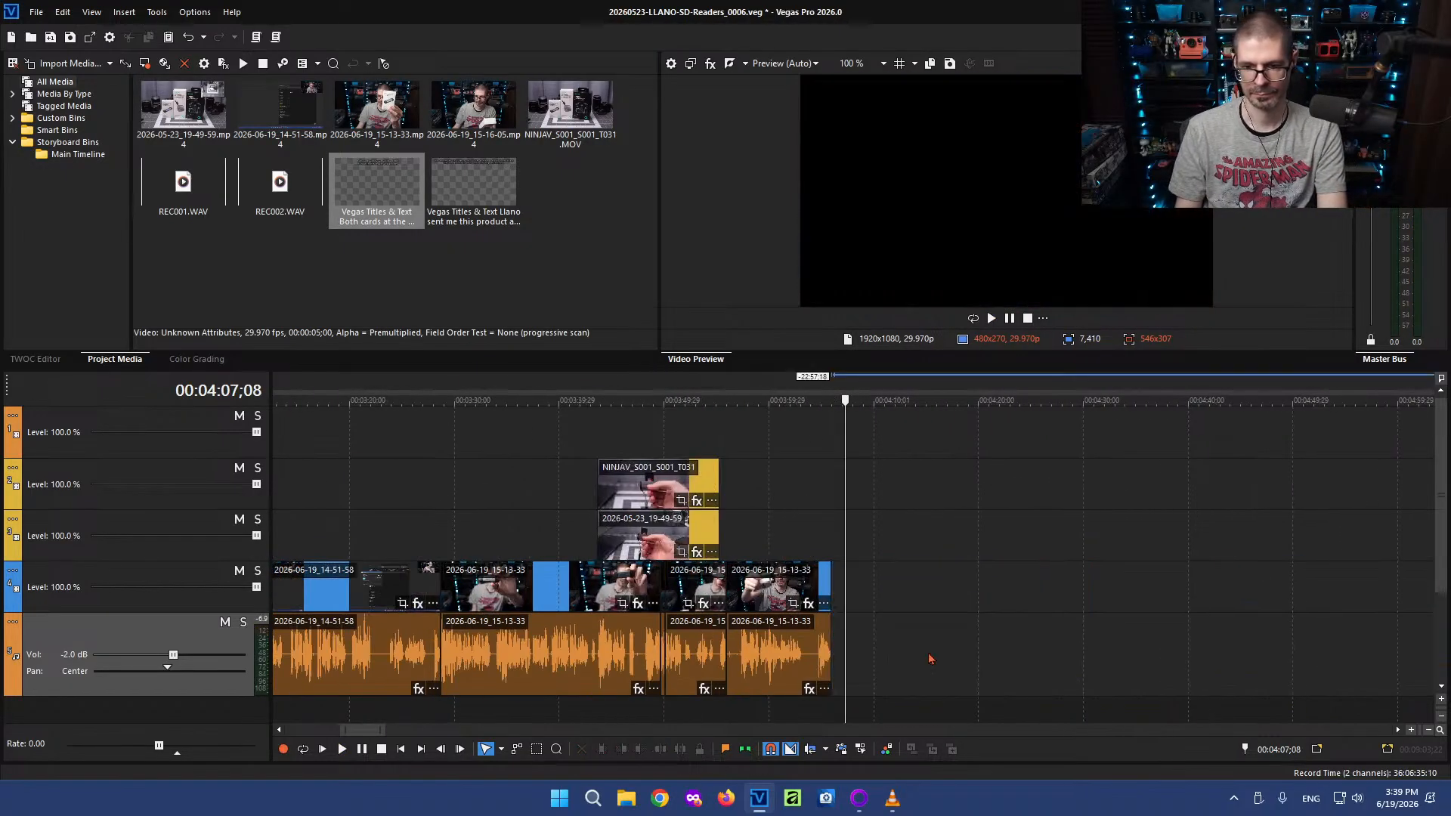
Remove the silence from 00:03:55;27 to 00:03:57;08, close the gap, and extend both overlay clips' ends to about 00:03:56;08
left_click(747, 534)
scroll(776, 659, "up", 8)
left_click_drag(785, 665, 935, 664)
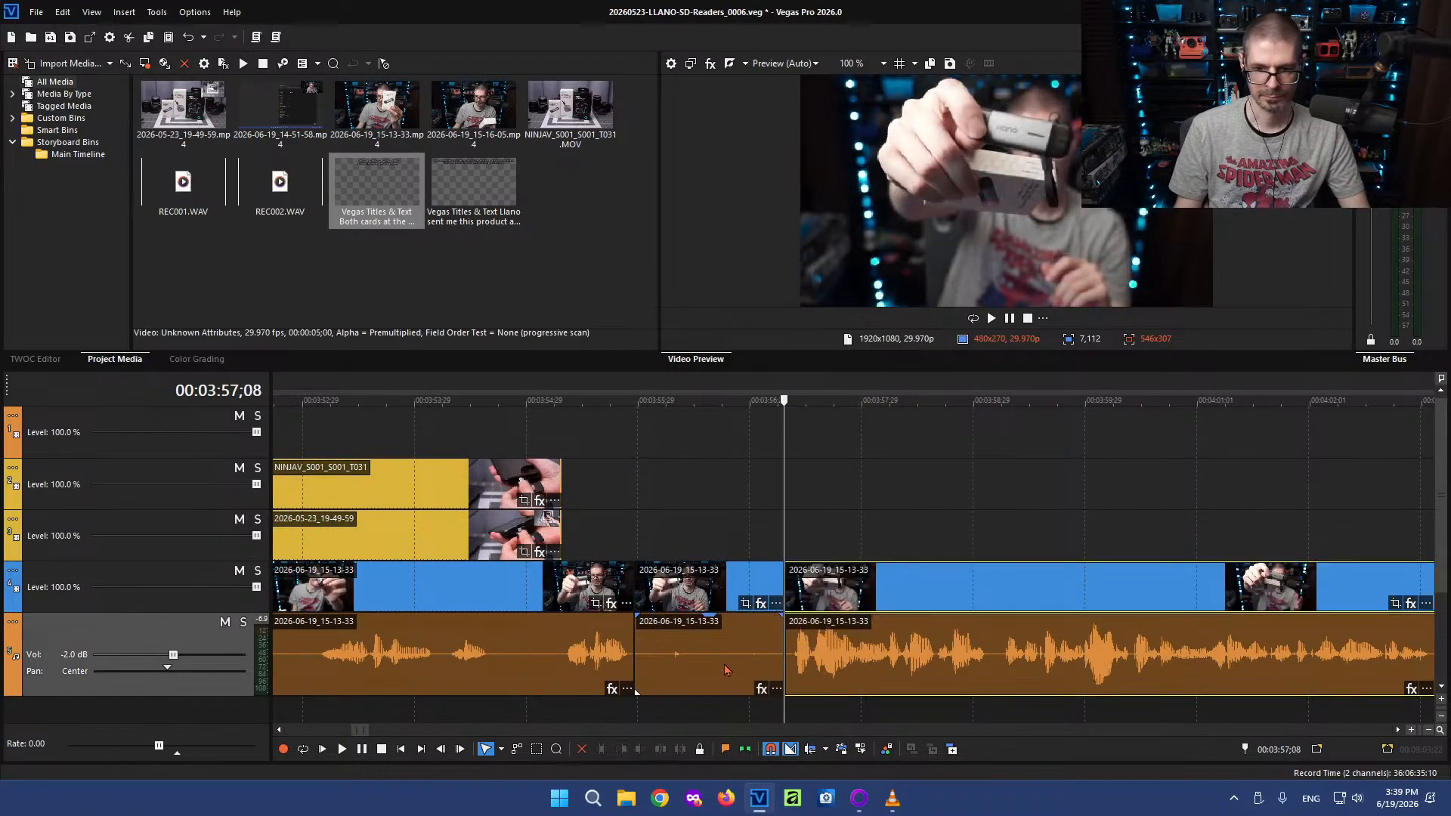
left_click_drag(559, 527, 671, 529)
left_click_drag(852, 597, 702, 605)
Cut the pause from 00:03:46;09 to about 00:03:46;17 out of the talking clip beneath the overlays
scroll(703, 610, "down", 3)
scroll(702, 610, "down", 2)
left_click(646, 624)
scroll(645, 635, "down", 3)
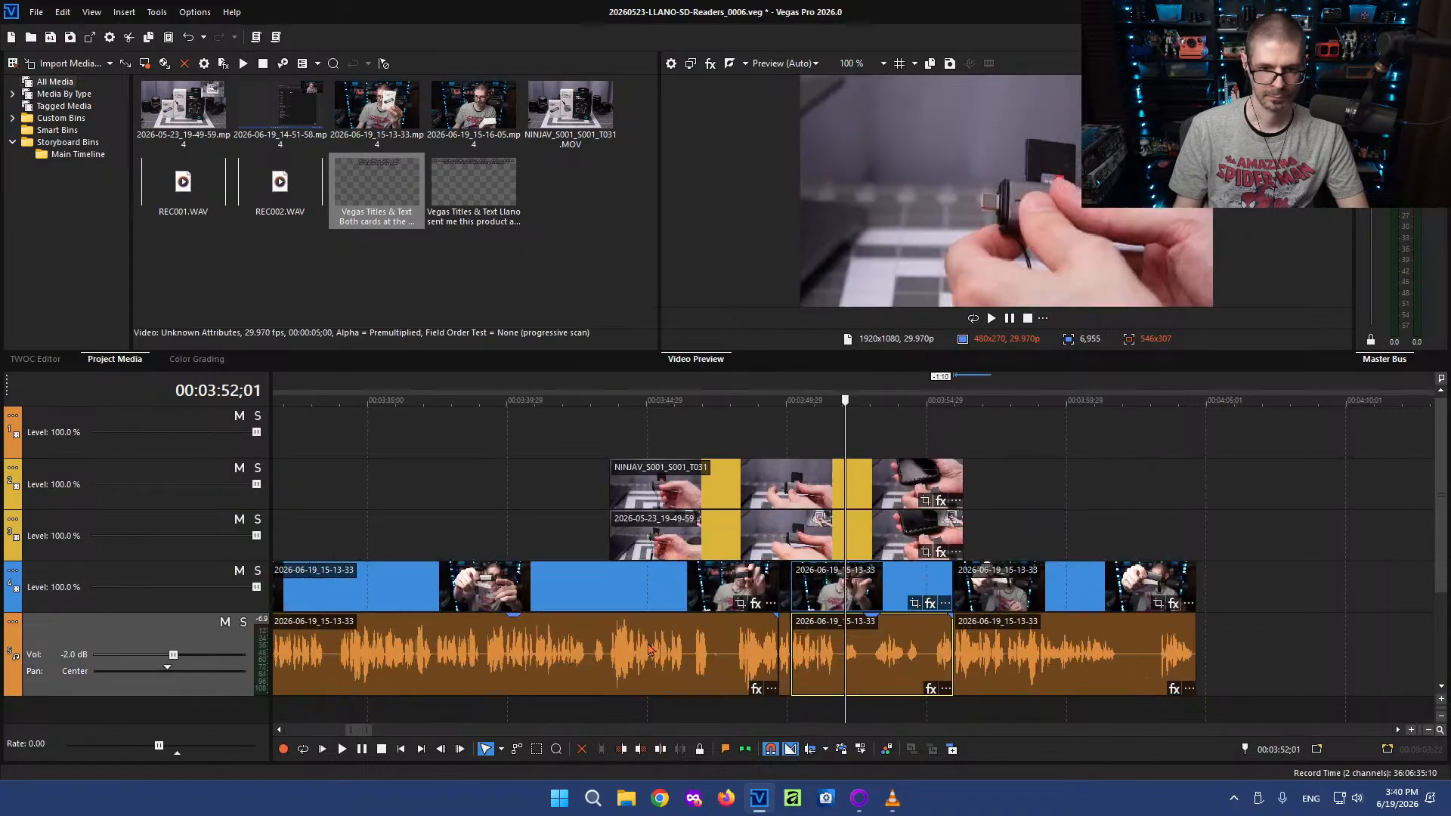
left_click(728, 633)
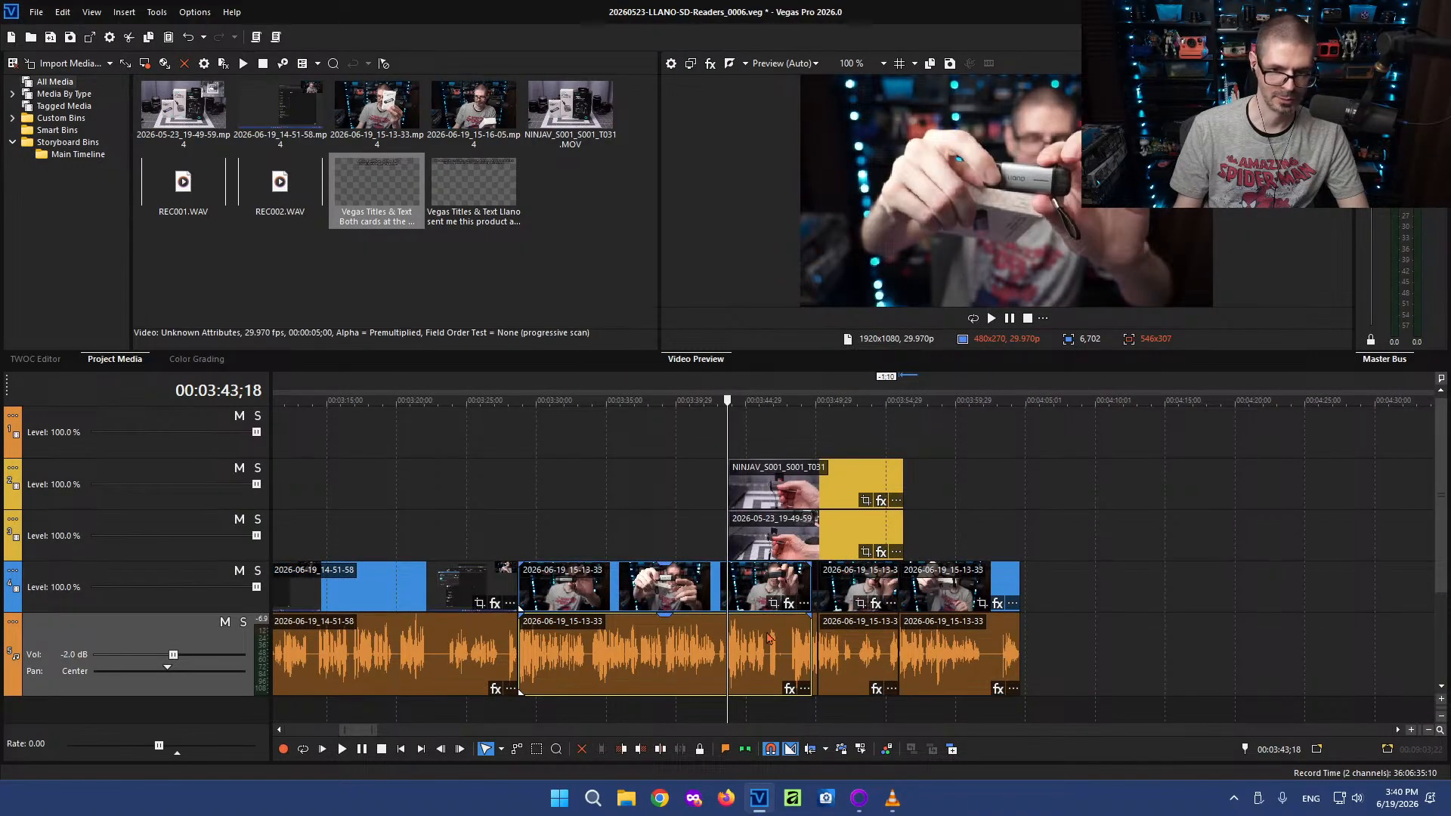
left_click(768, 637)
scroll(768, 637, "up", 5)
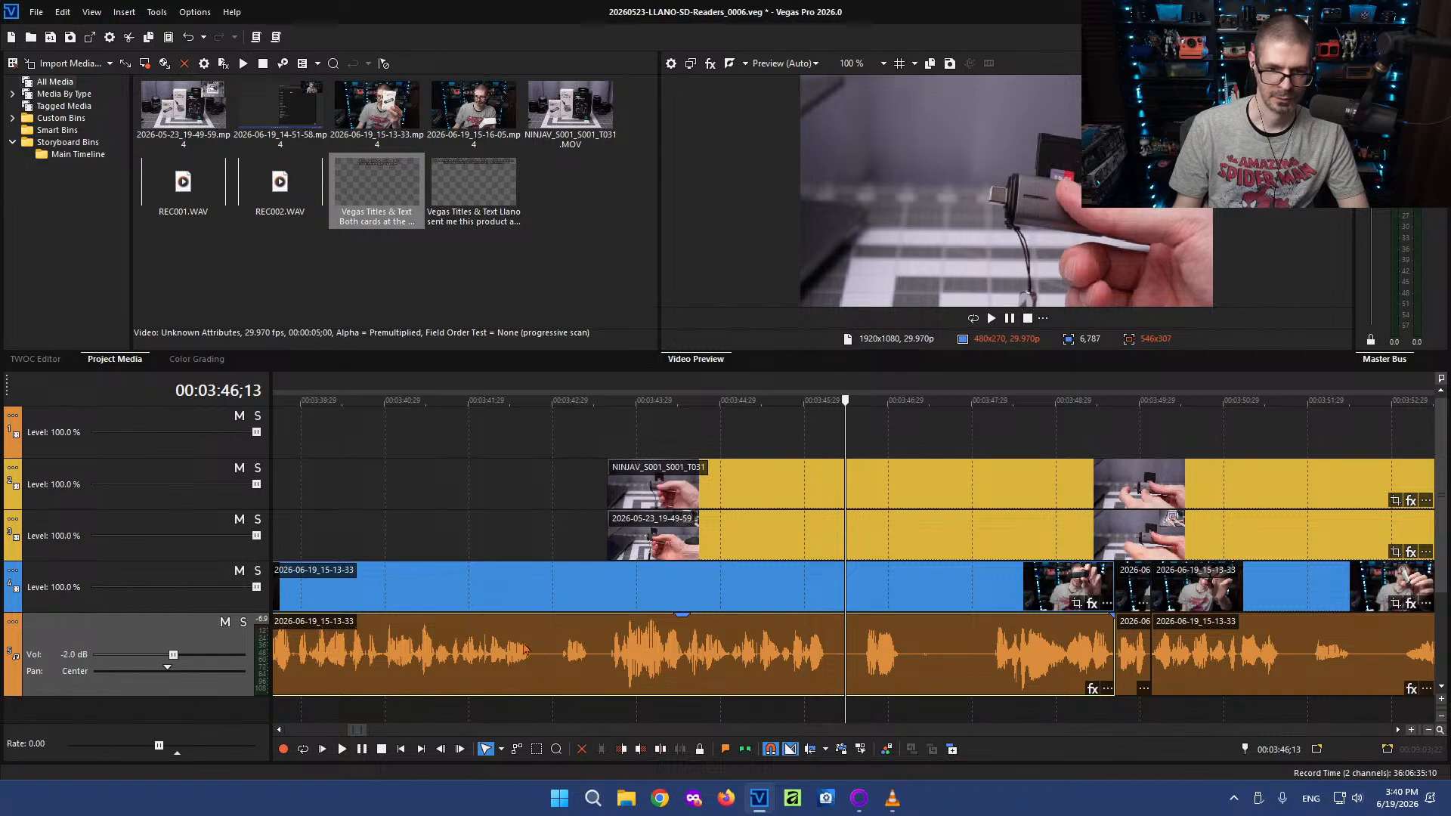
left_click(832, 651)
key("s")
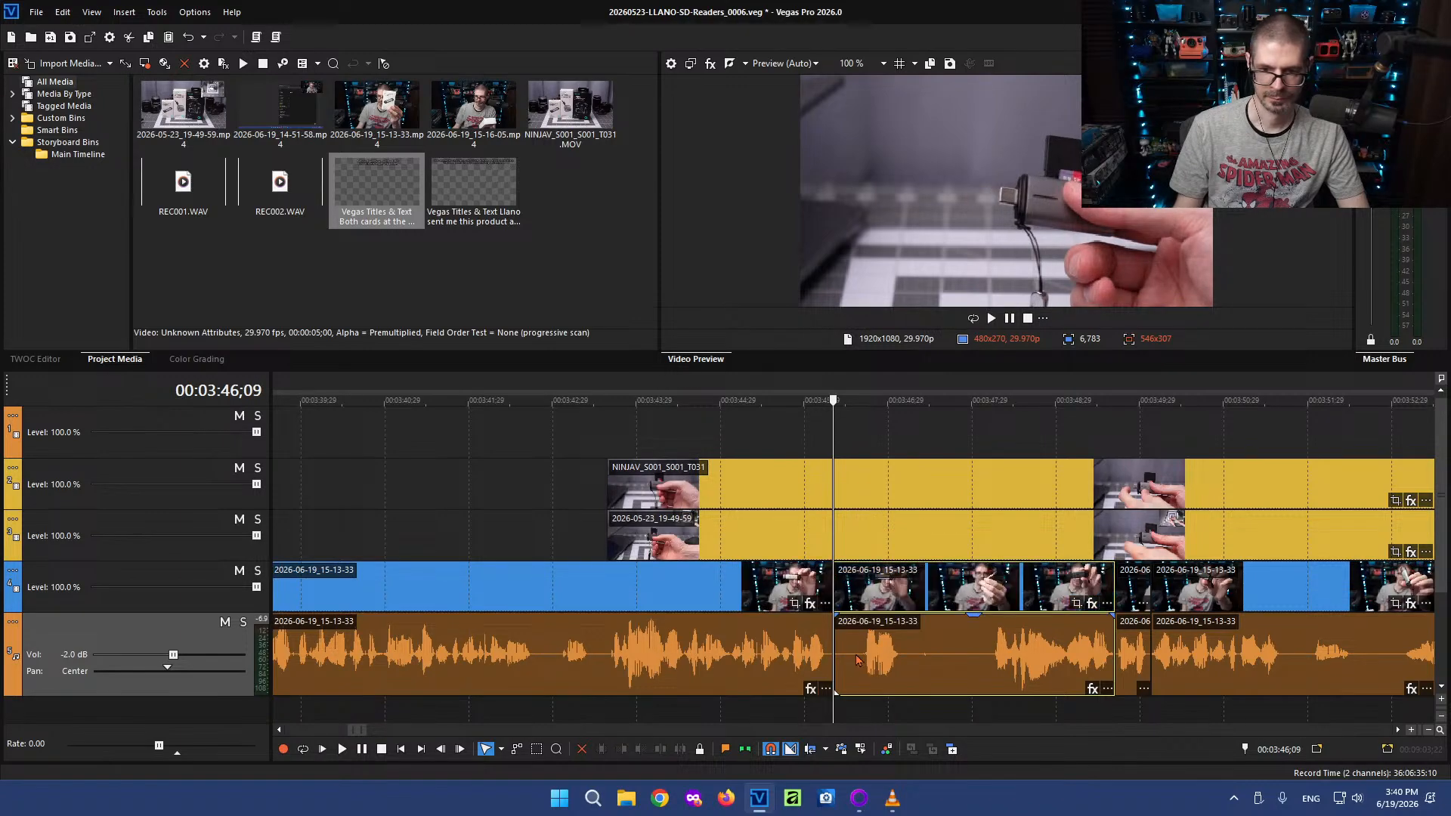
left_click(855, 662)
key("s")
left_click(843, 662)
key("Delete")
Cut the pause from 00:03:47;04 to about 00:03:48;02 out of the talking clip
left_click(904, 659)
key("s")
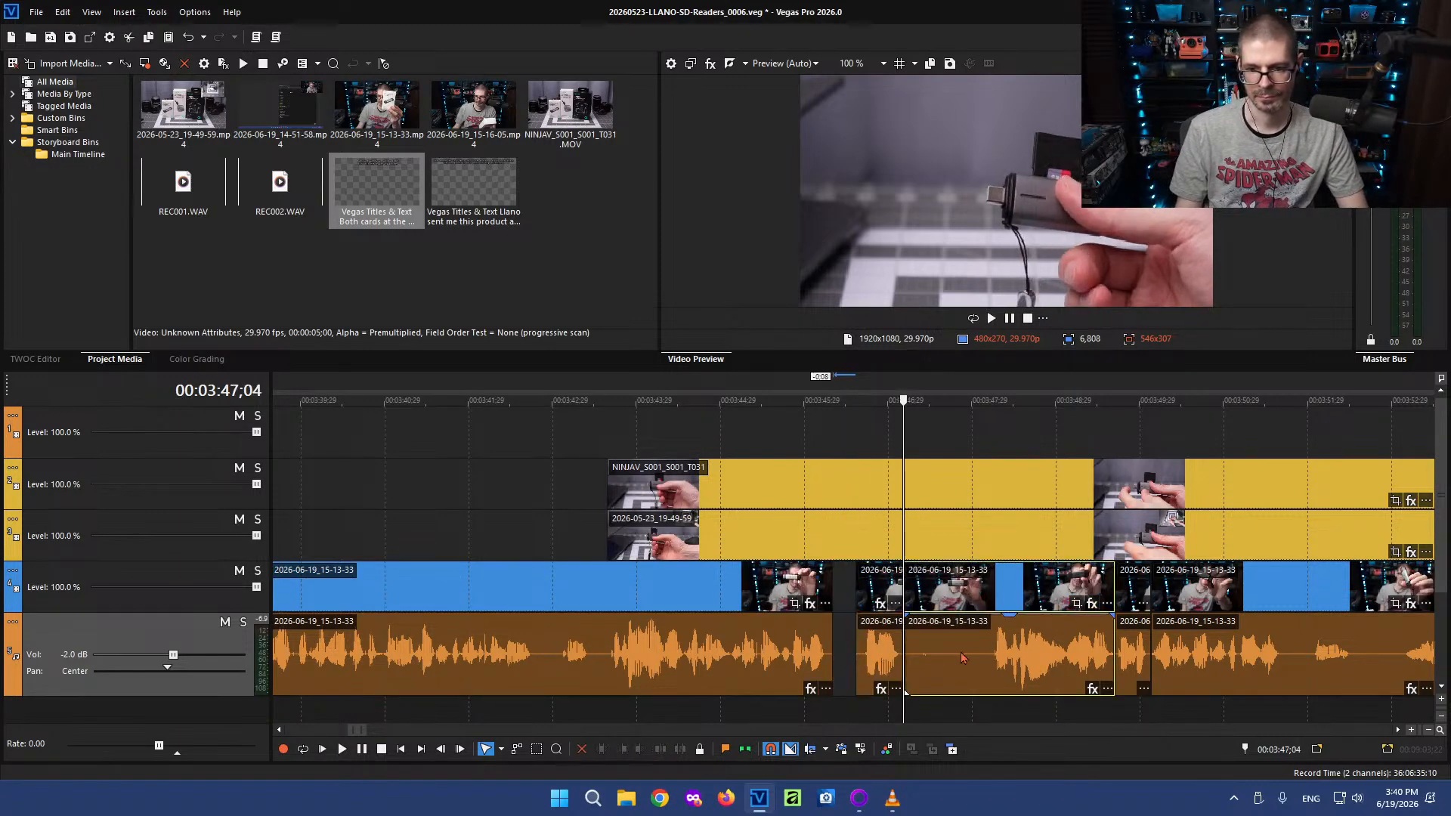
left_click(983, 658)
key("s")
left_click(947, 658)
key("Delete")
Shift the talking pieces following the 00:03:46;09 cut earlier so that they join end to end beneath the overlays
left_click_drag(885, 656, 863, 655)
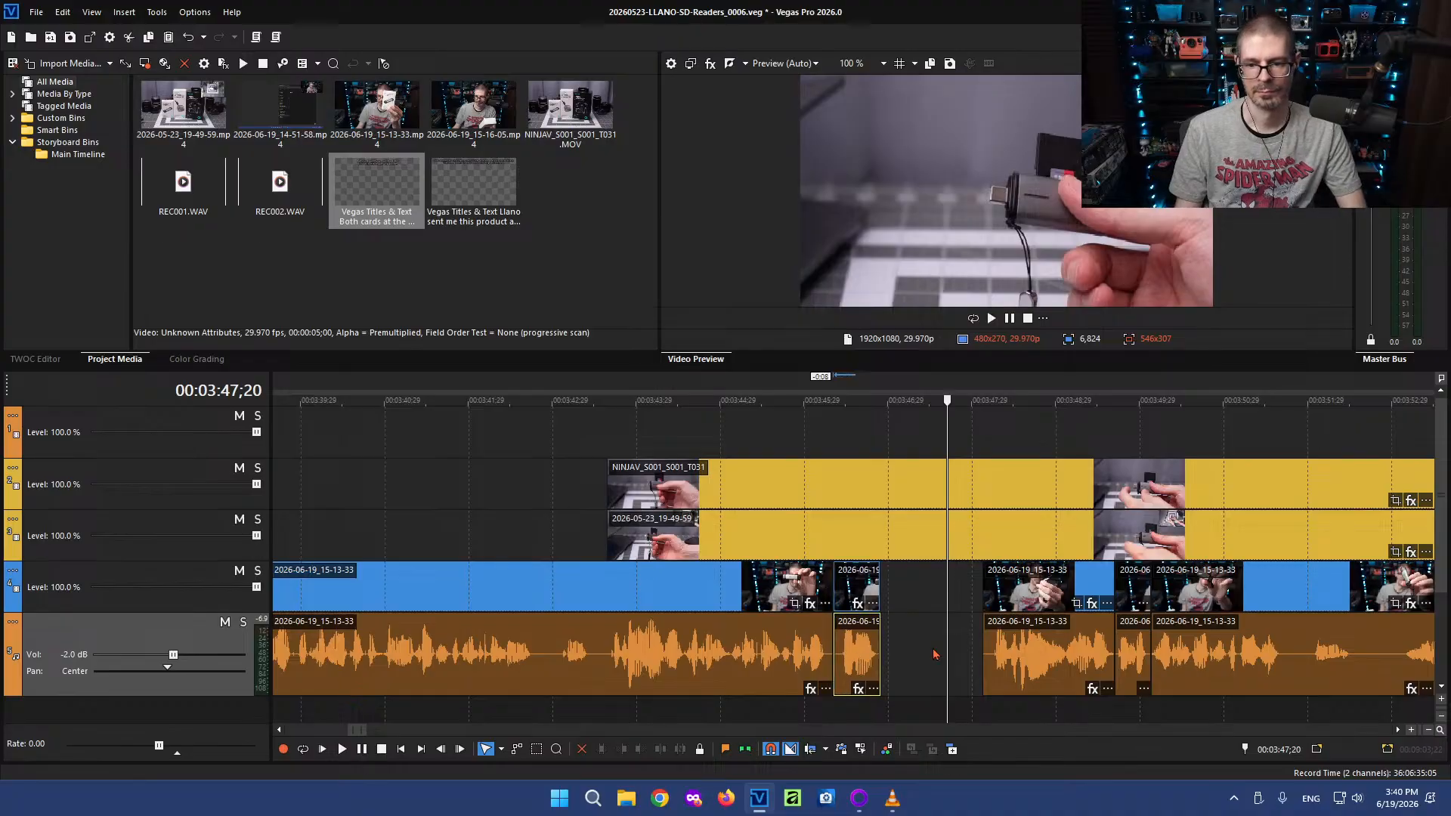
left_click_drag(986, 650, 887, 648)
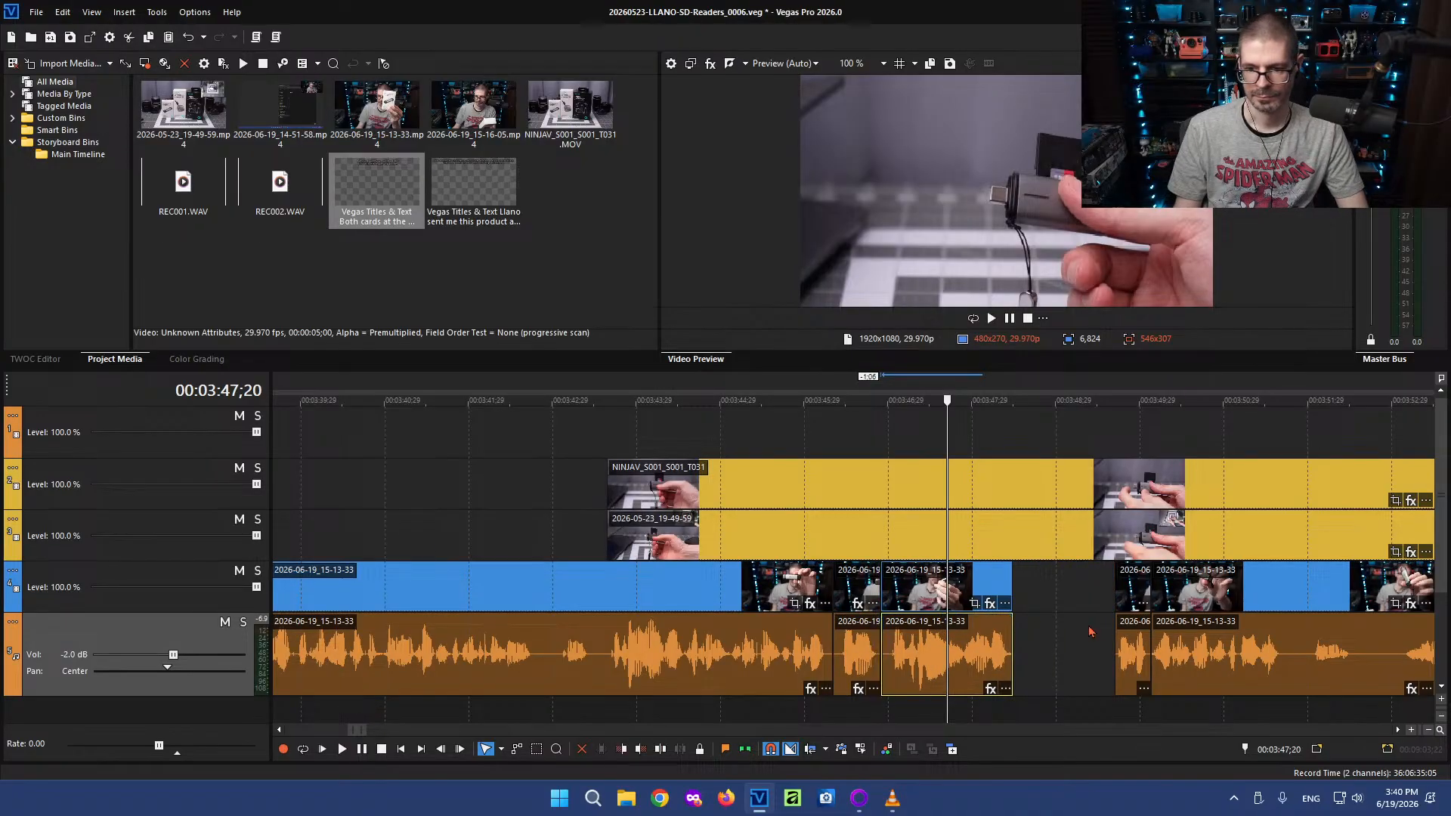
left_click_drag(1130, 638, 1029, 650)
left_click_drag(1183, 654, 1079, 655)
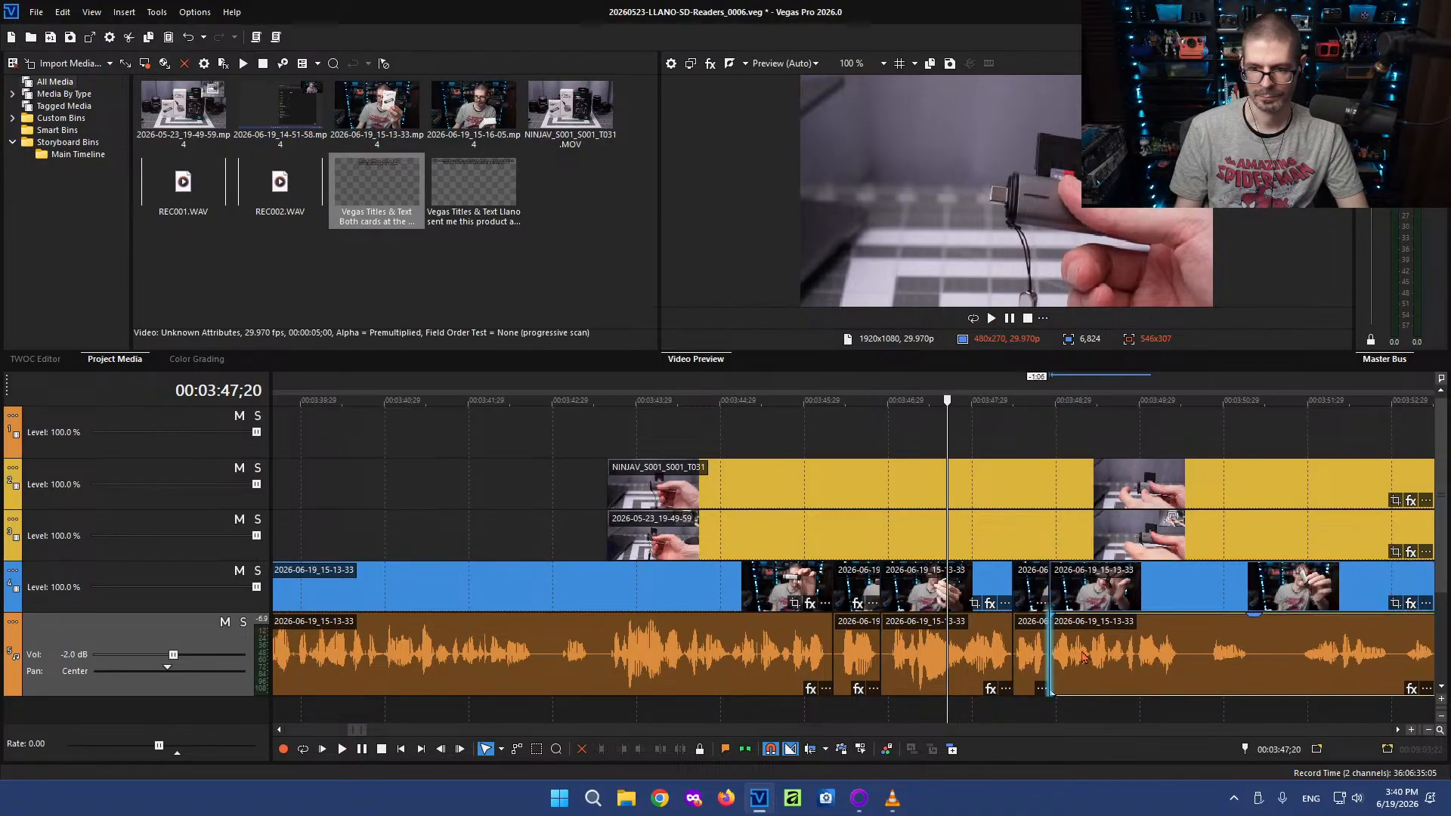
Cut the pause from about 00:03:50;13 to 00:03:50;24 out of the talking clip
scroll(1079, 654, "down", 4)
scroll(956, 654, "up", 5)
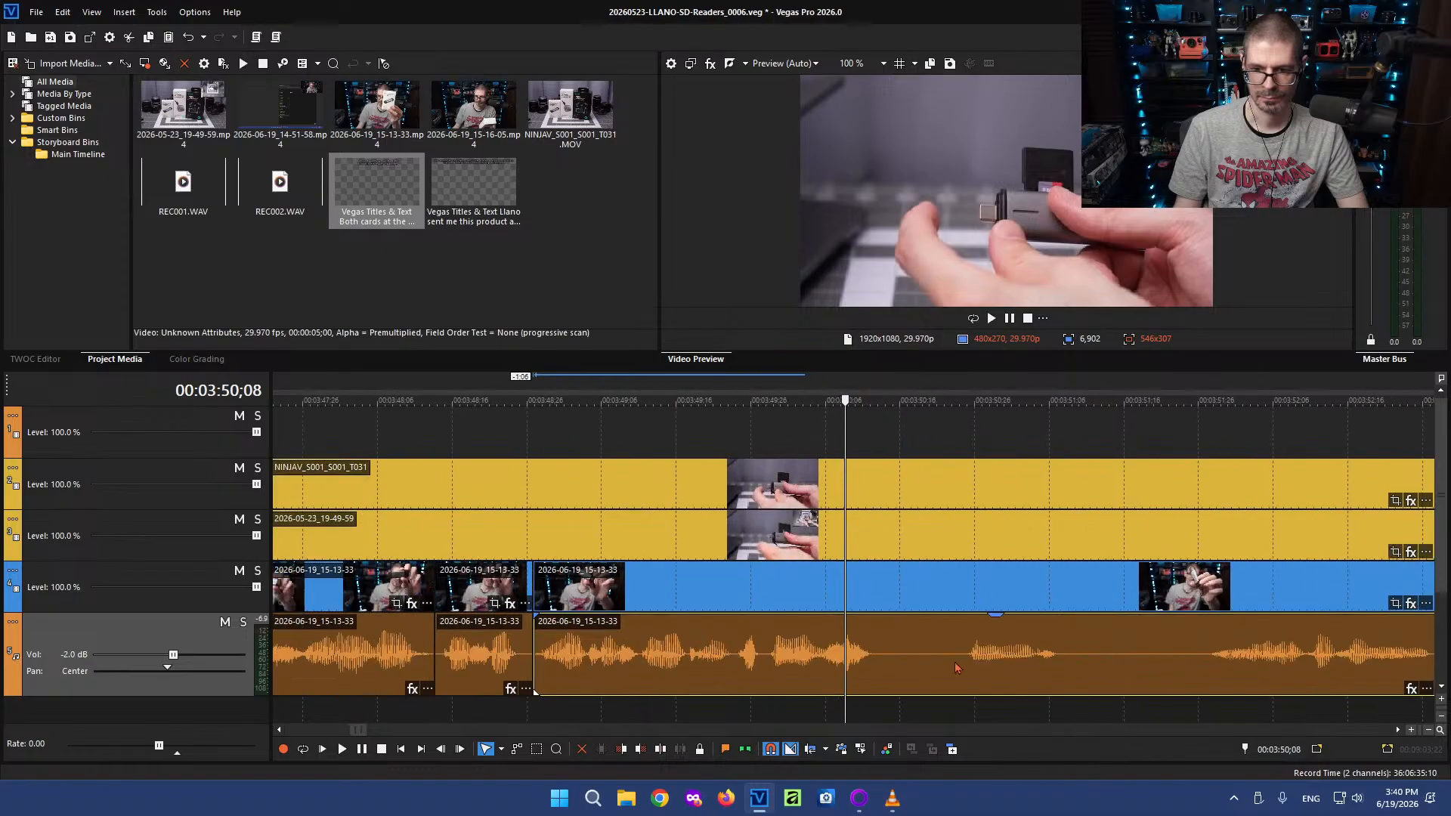
left_click(881, 657)
key("s")
left_click(963, 665)
key("s")
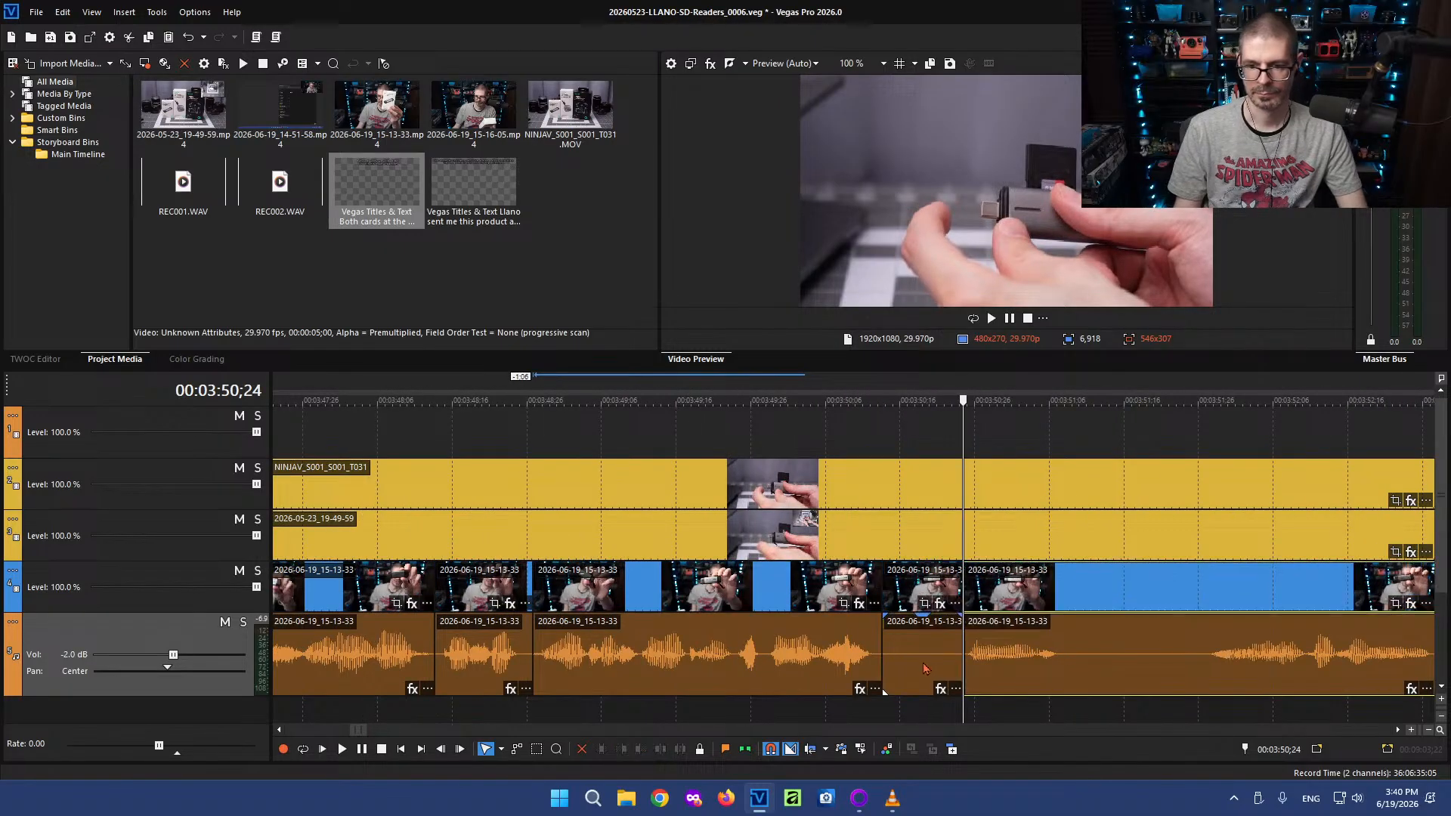
left_click(923, 662)
key("Delete")
Move both overlay clips earlier to end at about 00:03:50;13 and remove their portion before about 00:03:43;18
scroll(971, 661, "down", 5)
left_click(870, 527)
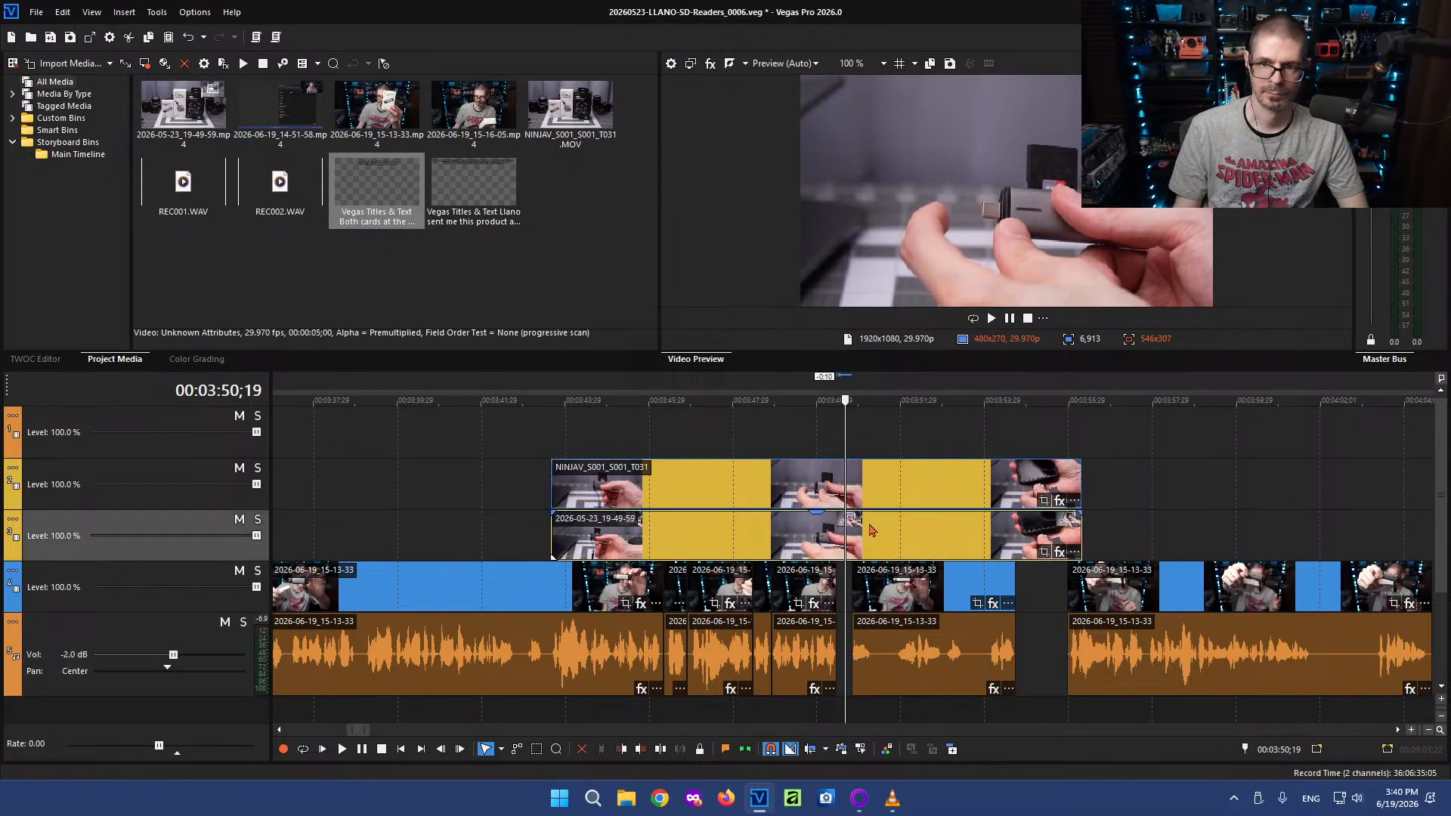
left_click(960, 529)
left_click_drag(889, 543, 627, 537)
left_click(541, 535)
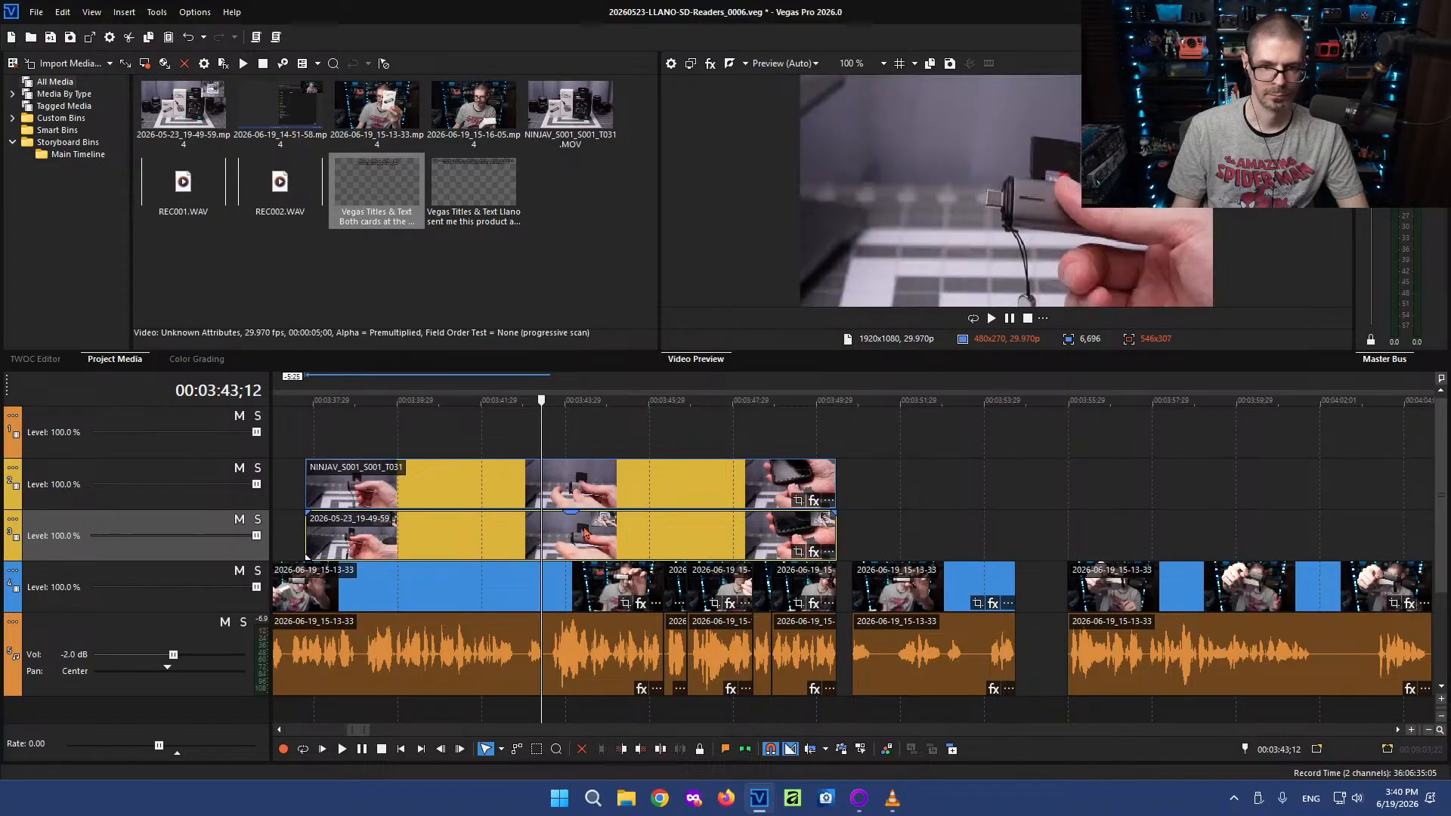
left_click(550, 531)
key("s")
left_click(488, 542)
key("Delete")
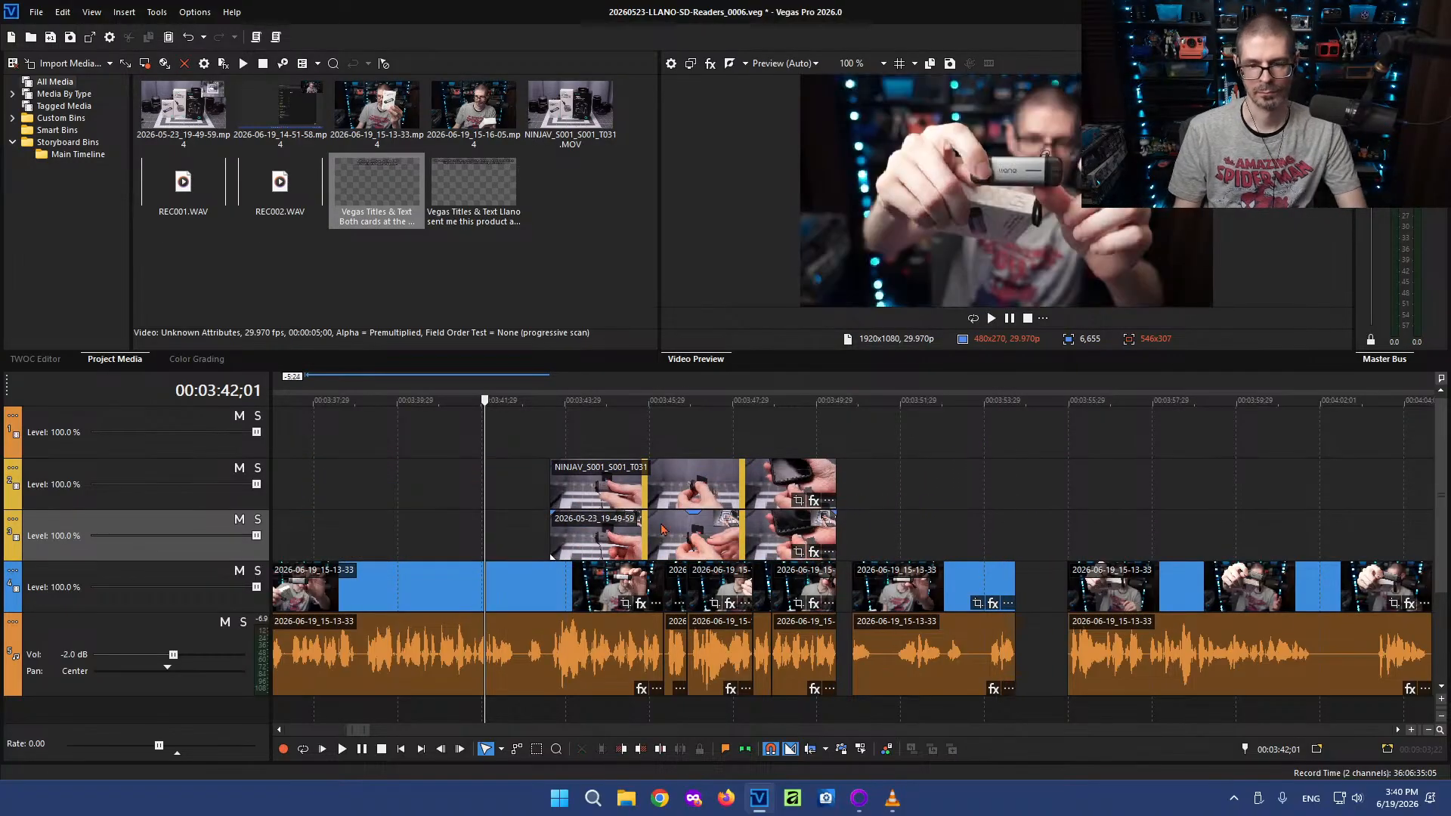
Extend both overlays' ends by 3:07, shift them back to end at about 00:03:50;13, and trim their start to about 00:03:44;14
left_click(664, 530)
left_click(777, 524)
key("space")
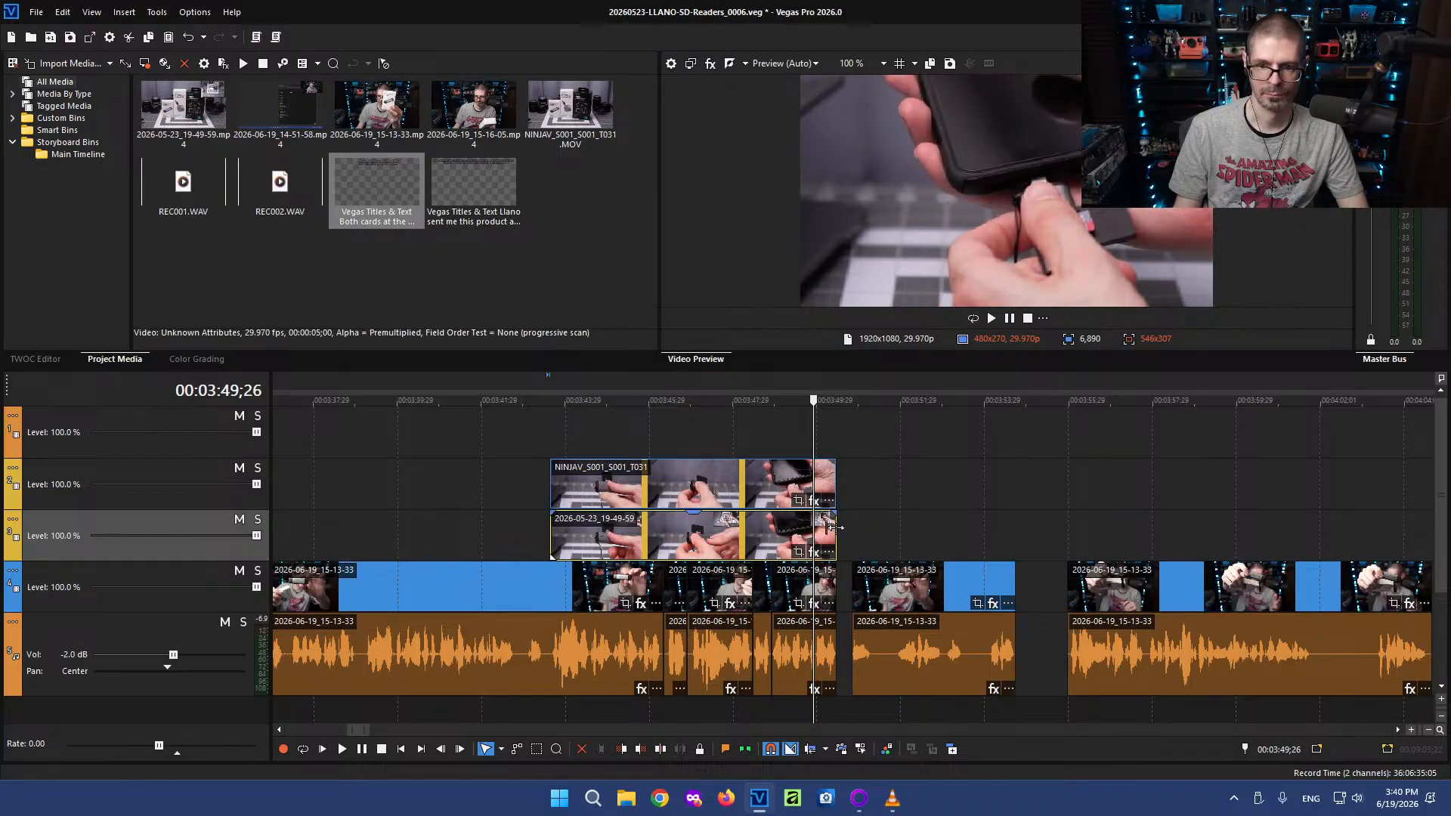
left_click_drag(831, 527, 971, 531)
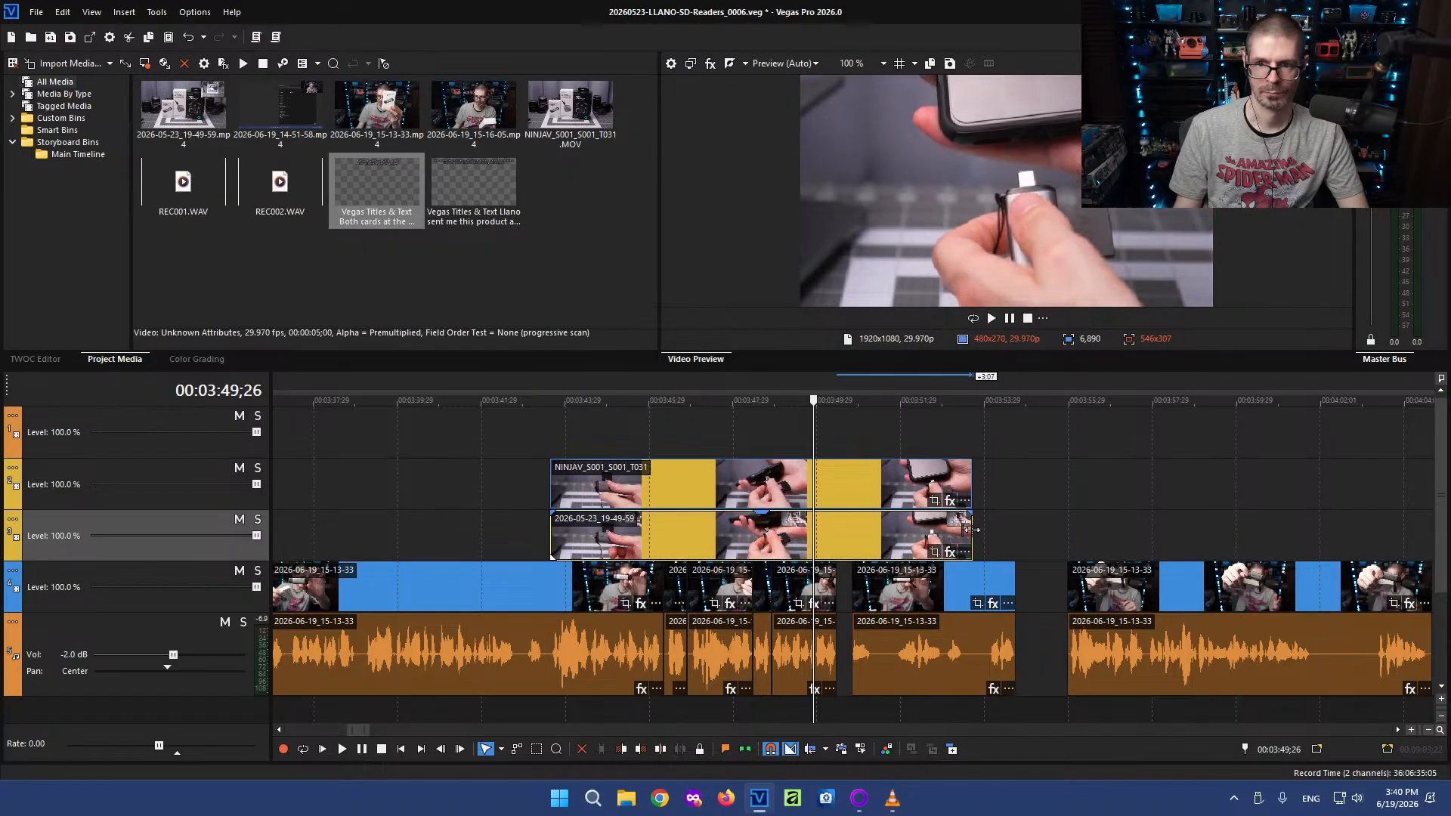
left_click_drag(634, 558, 583, 544)
left_click(528, 544)
Move the next talking piece earlier to meet the end of the overlays at about 00:03:50;13
scroll(1016, 583, "down", 2)
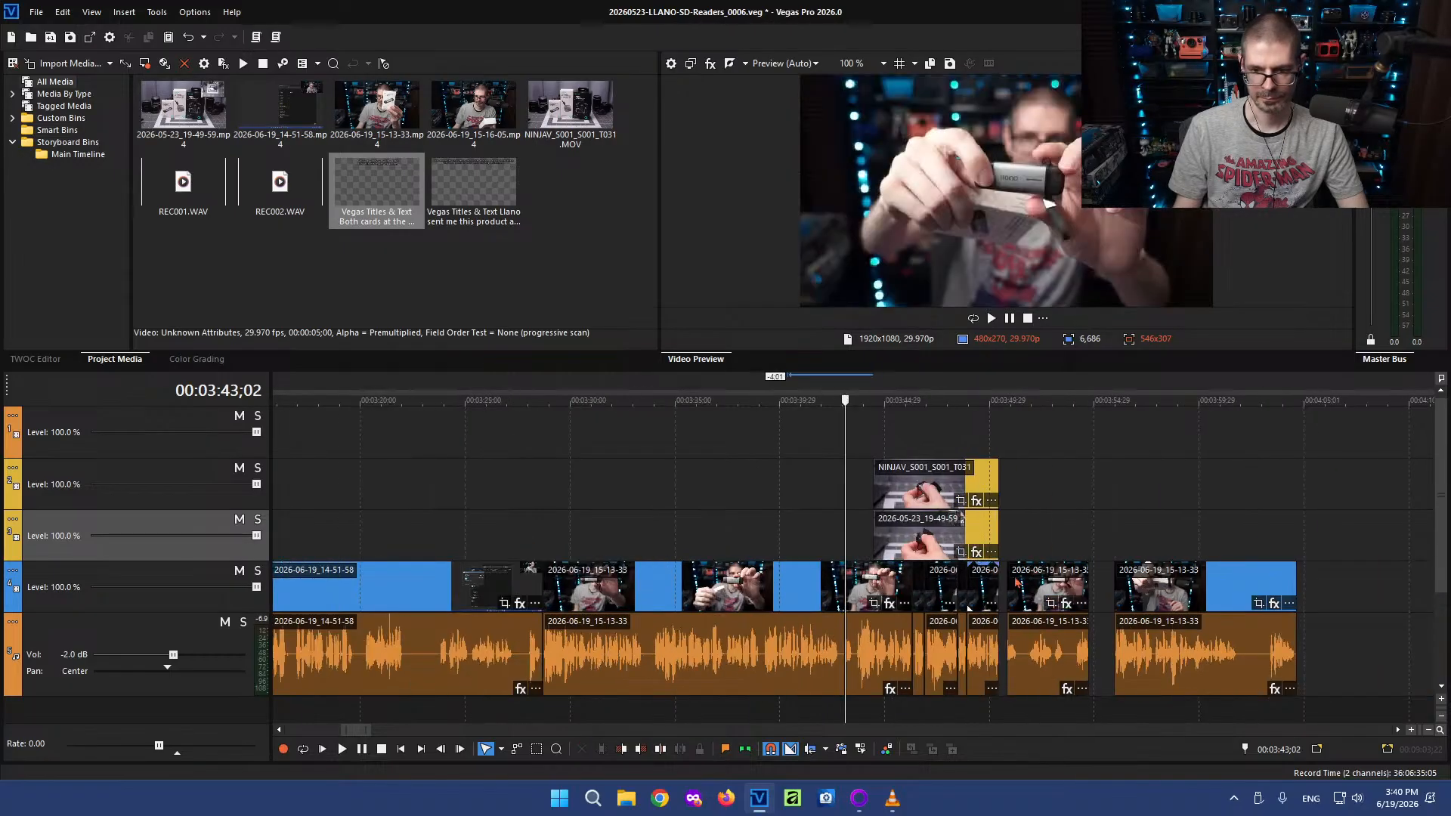
left_click(1030, 522)
scroll(998, 533, "up", 3)
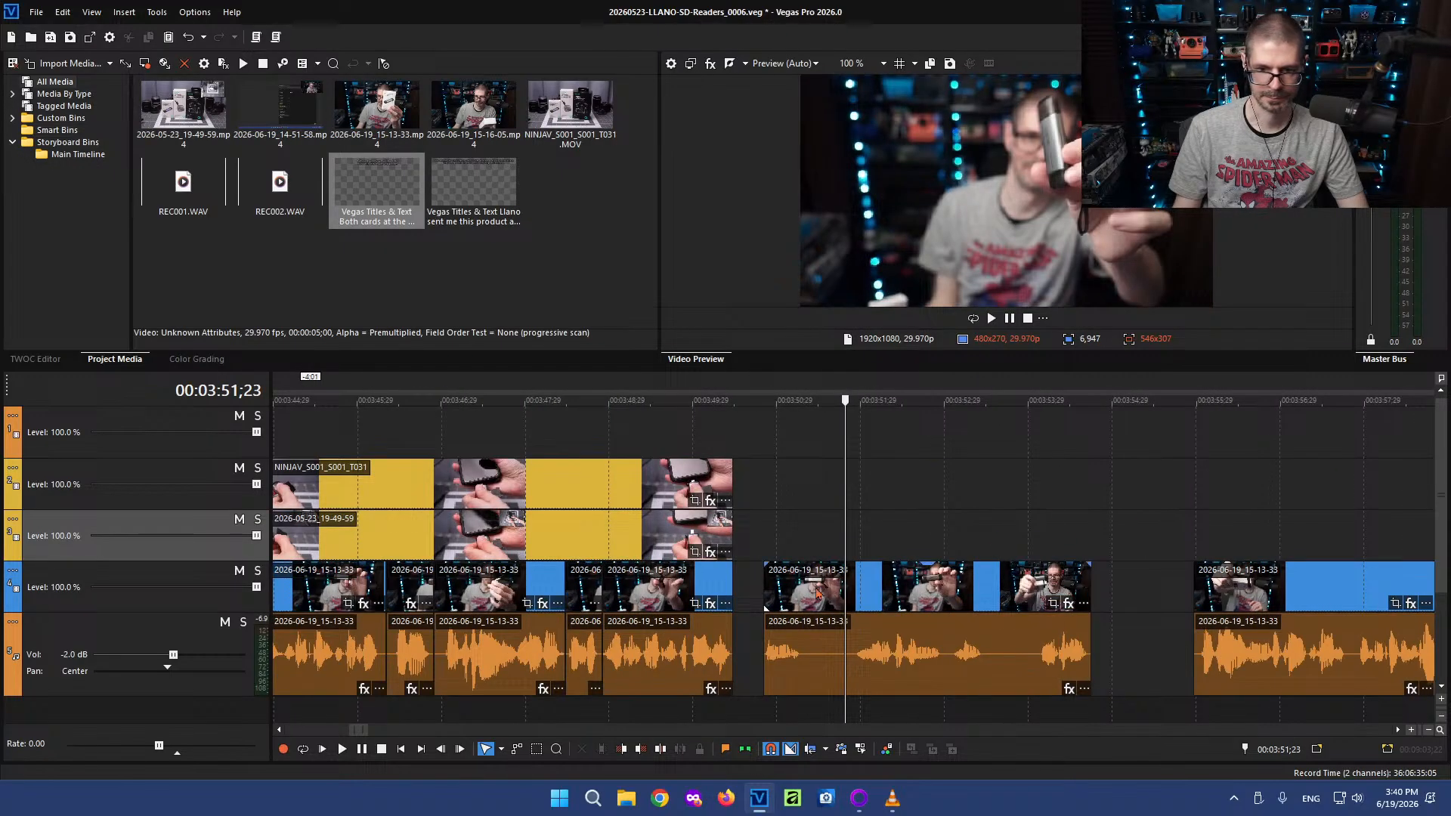
left_click_drag(816, 592, 784, 593)
Turn on auto ripple and cut the pause from 00:03:50;26 to about 00:03:51;16 out of the talking clip
left_click(772, 656)
scroll(874, 675, "up", 4)
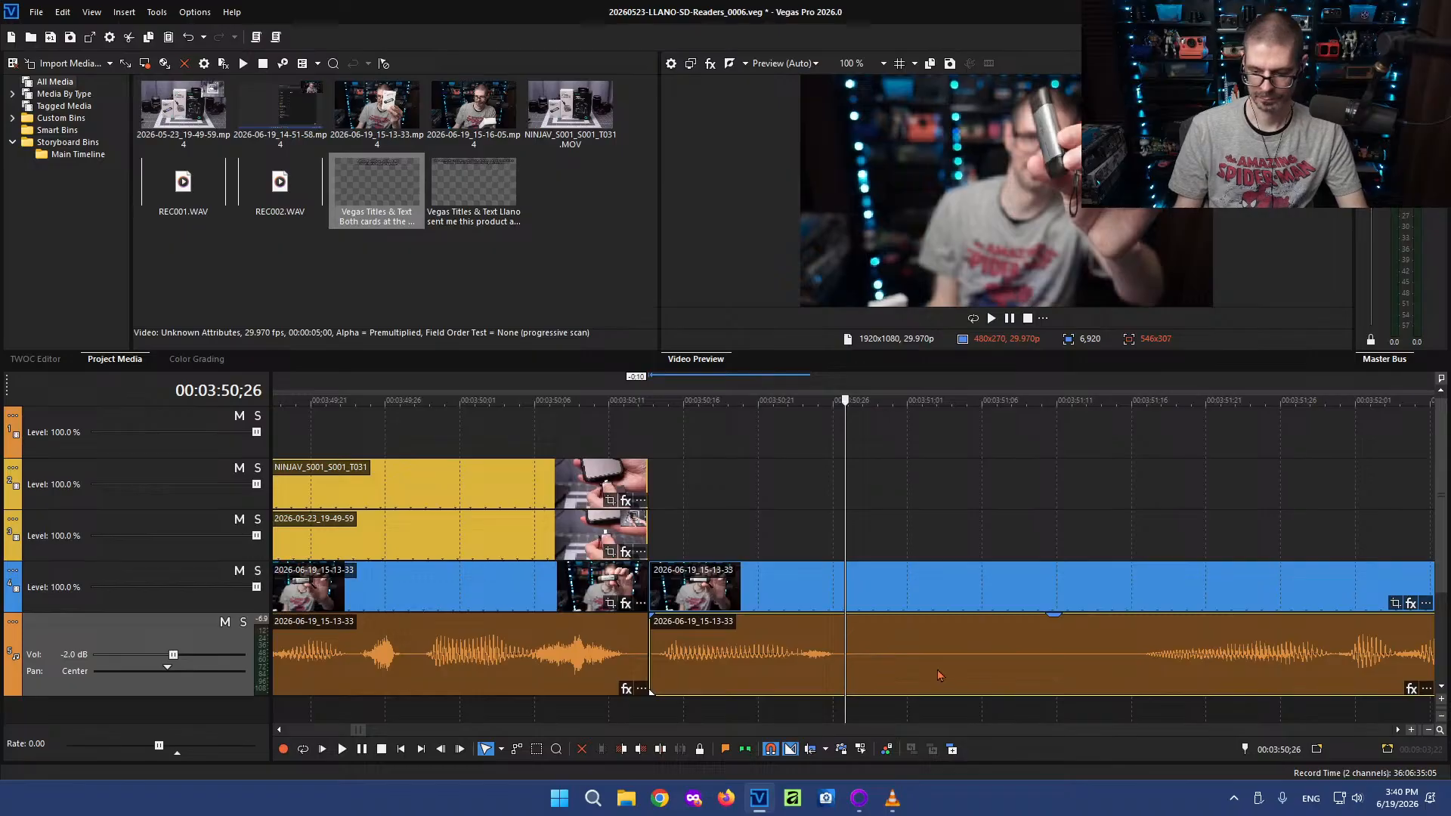
key("ctrl+l")
key("s")
key("space")
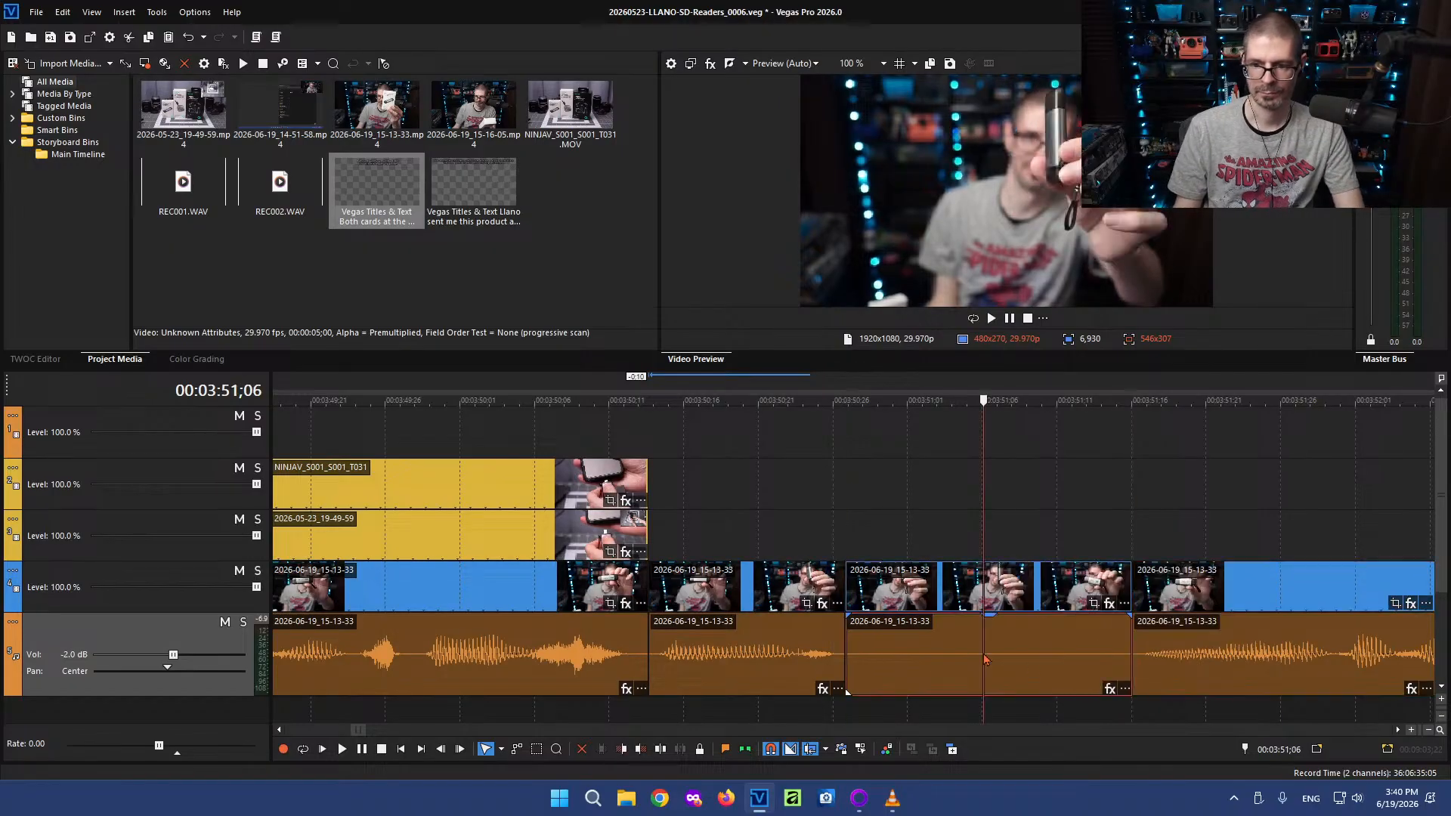
key("space")
scroll(1118, 675, "down", 2)
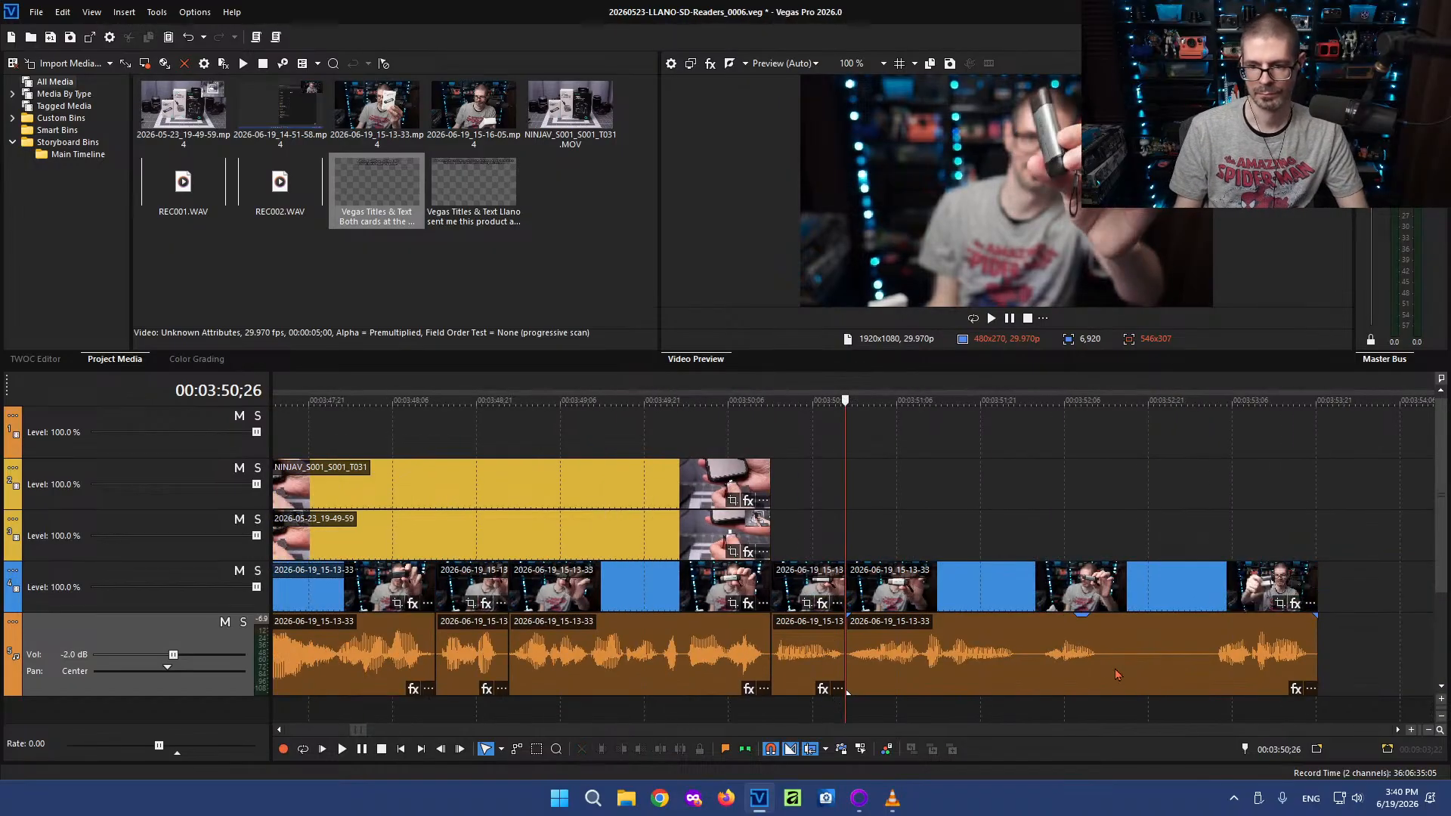
Cut the short pause that starts at 00:03:51;28 out of the talking clip
left_click(1021, 655)
key("s")
left_click(1035, 660)
key("s")
left_click(1024, 664)
key("Delete")
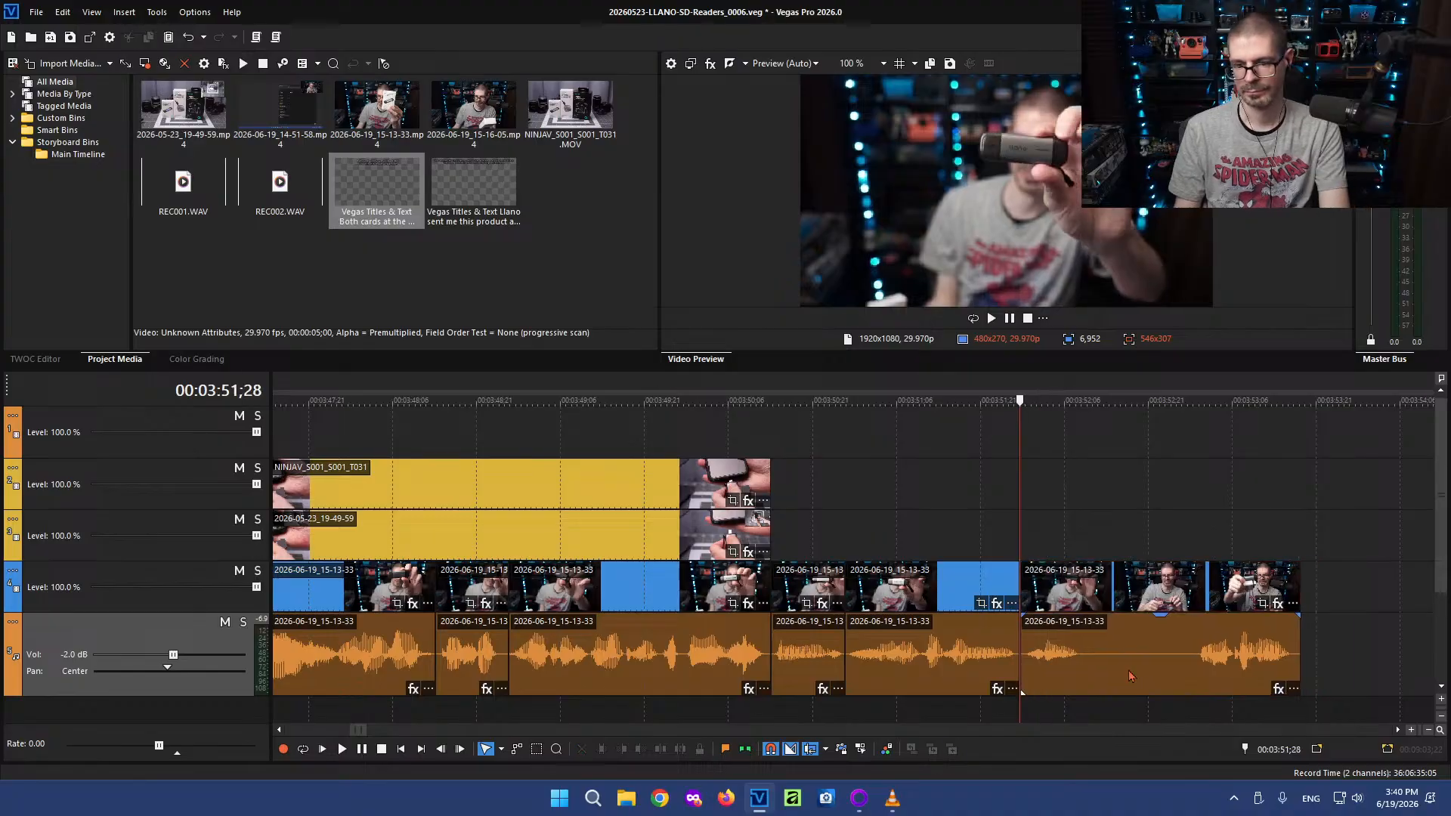
Cut the pause after 00:03:52;09 out of the talking clip and move the following piece earlier to close the gap
left_click(1087, 658)
key("s")
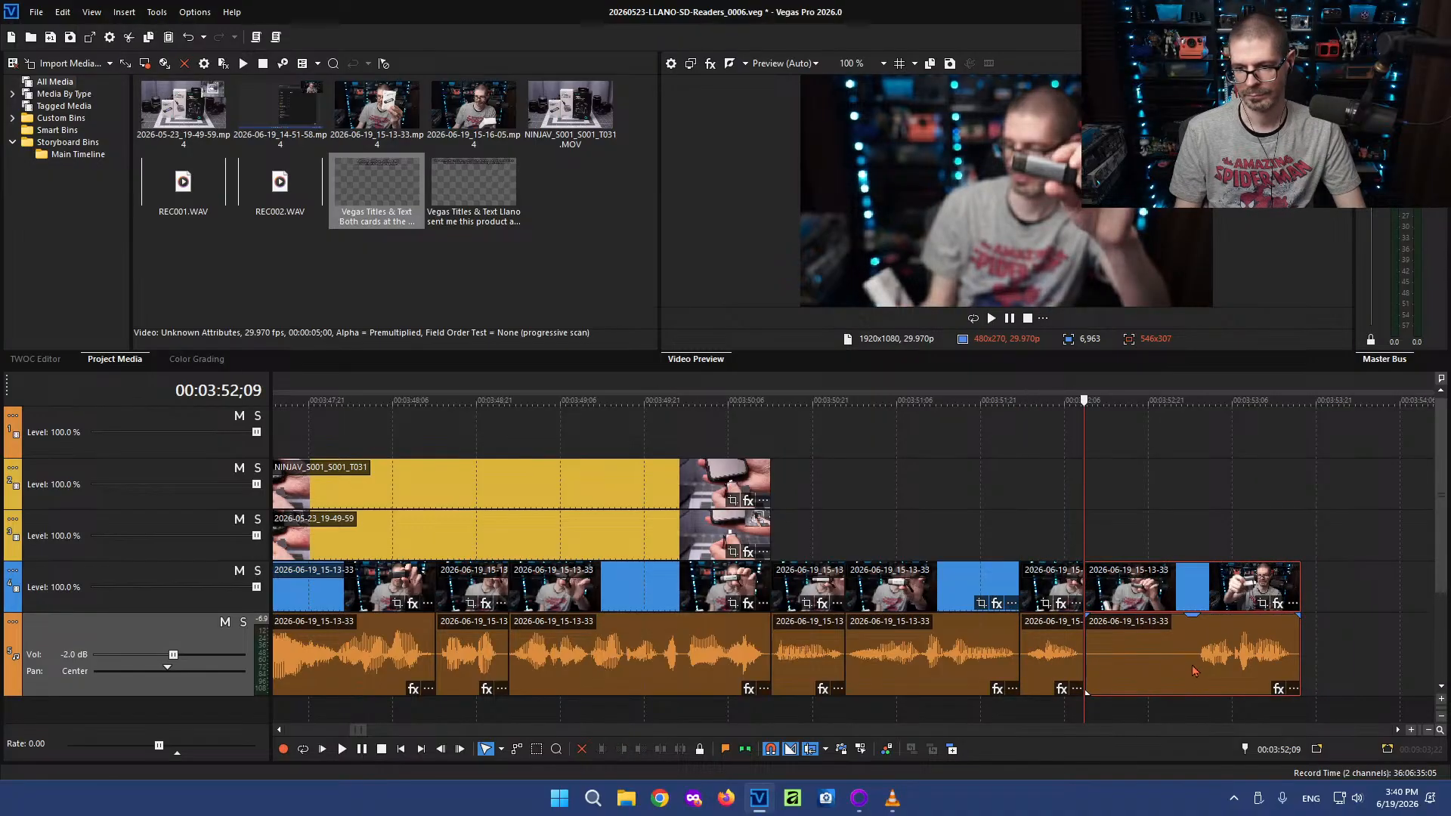
left_click(1196, 671)
key("s")
left_click(1129, 668)
key("Delete")
scroll(1129, 669, "down", 2)
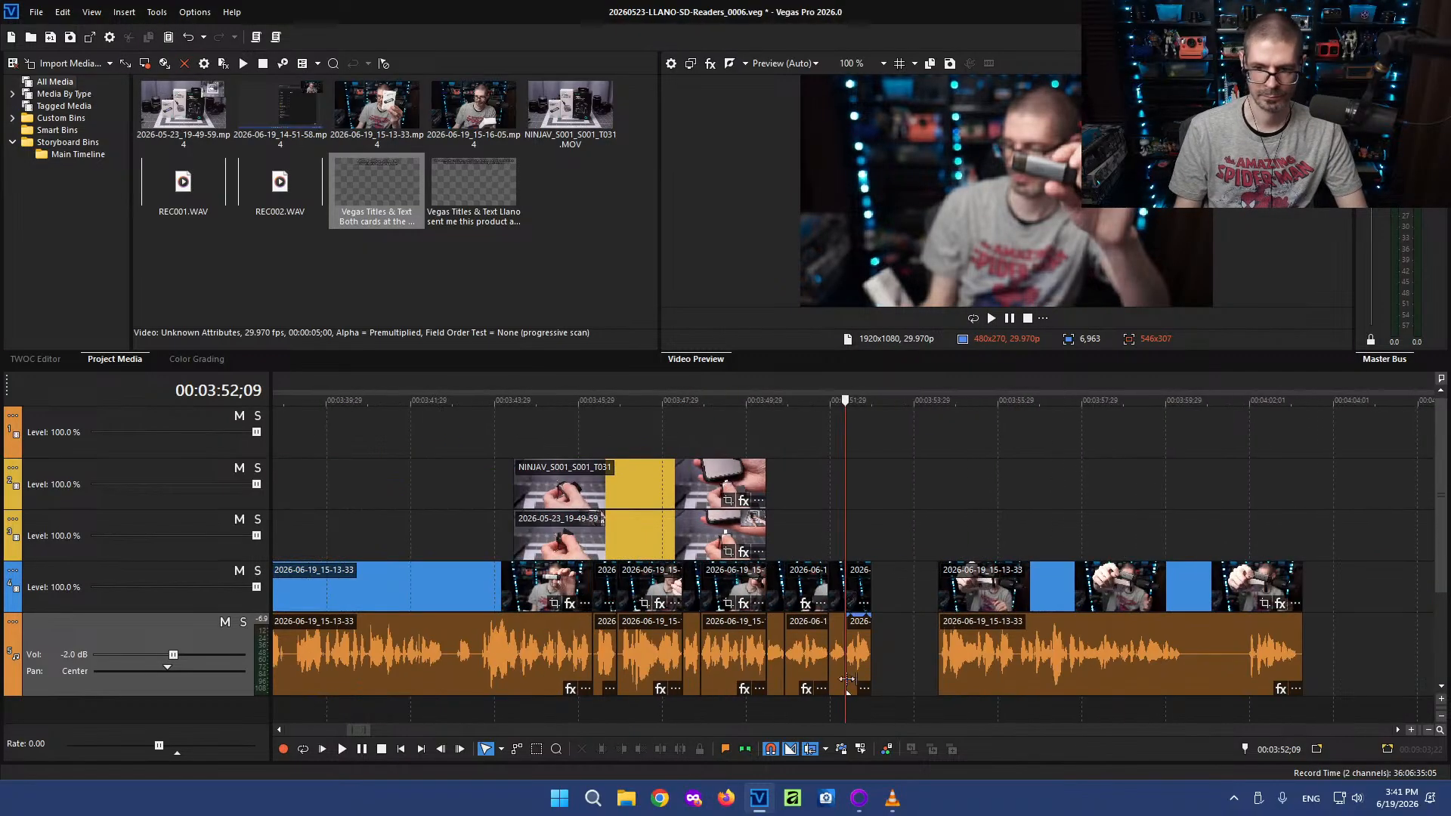
left_click(1034, 602)
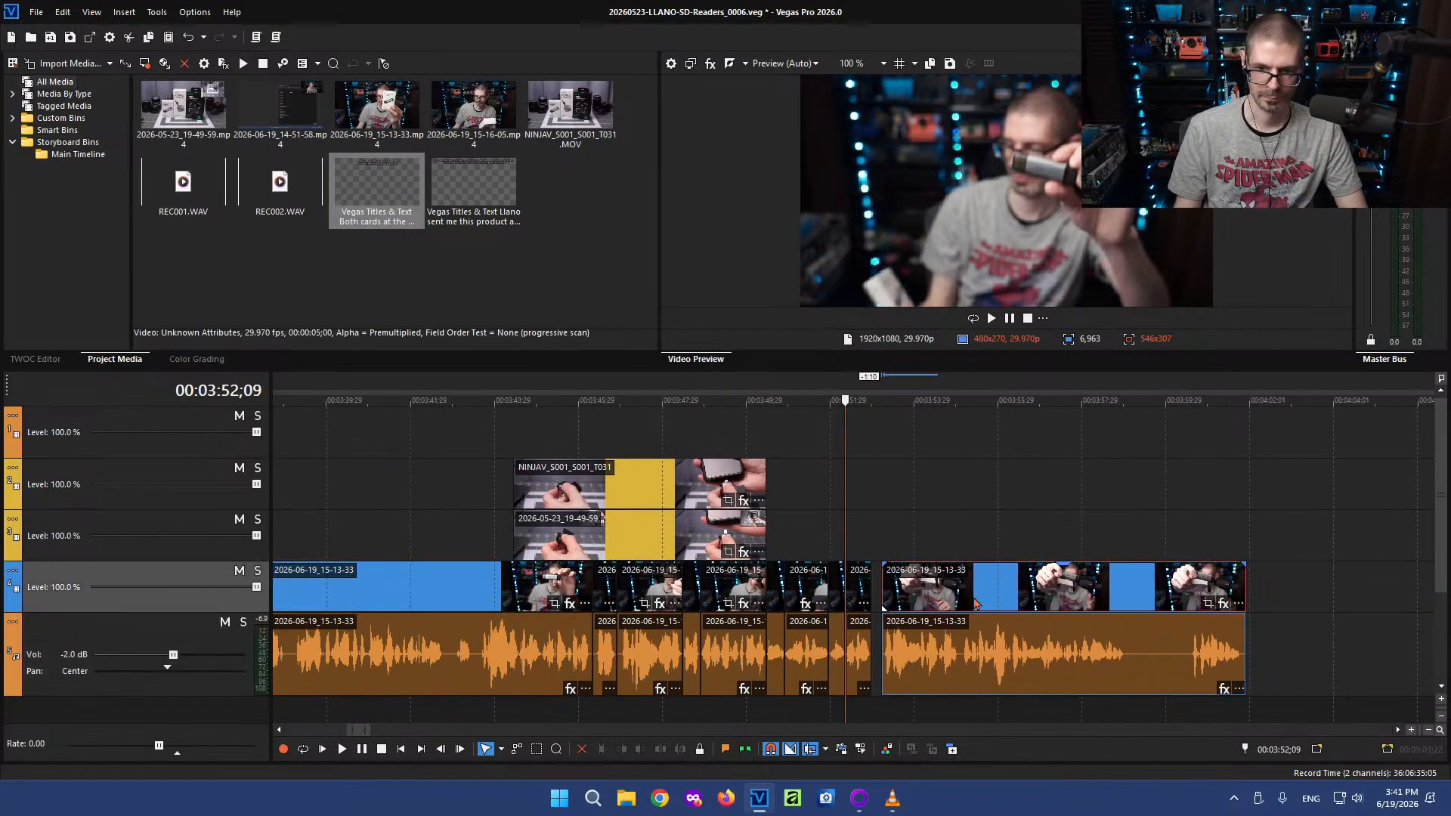
Cut the silent stretch that ends at 00:04:00;11 out of the last talking piece
left_click(1119, 668)
key("s")
scroll(1071, 684, "up", 3)
left_click(1110, 671)
key("s")
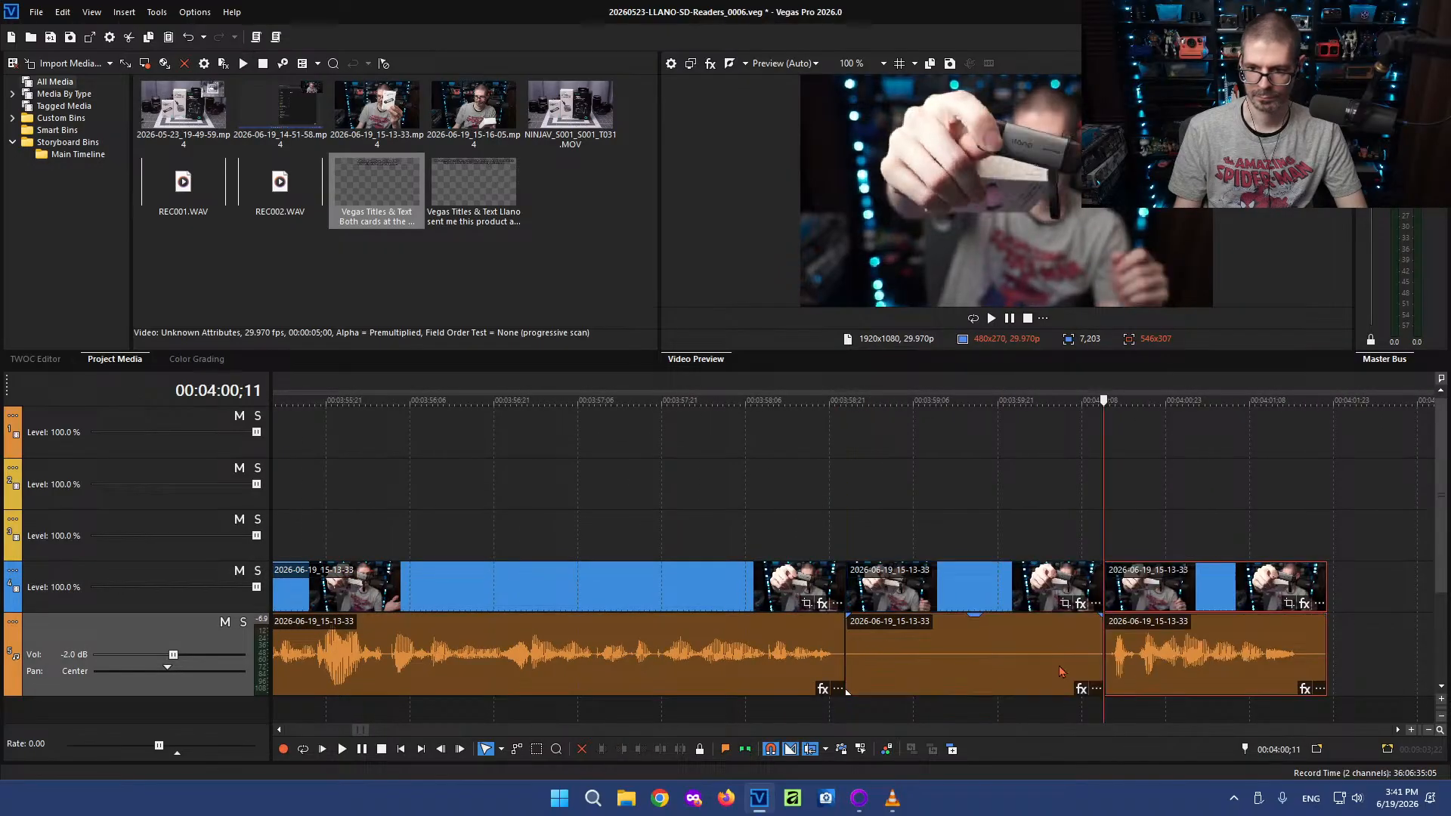
left_click(956, 671)
key("Delete")
Copy the portion of the 2026-06-19_14-51-58 screen recording from 00:03:07;19 to 00:03:08;09, then undo the splits around it
scroll(957, 671, "down", 3)
left_click(693, 518)
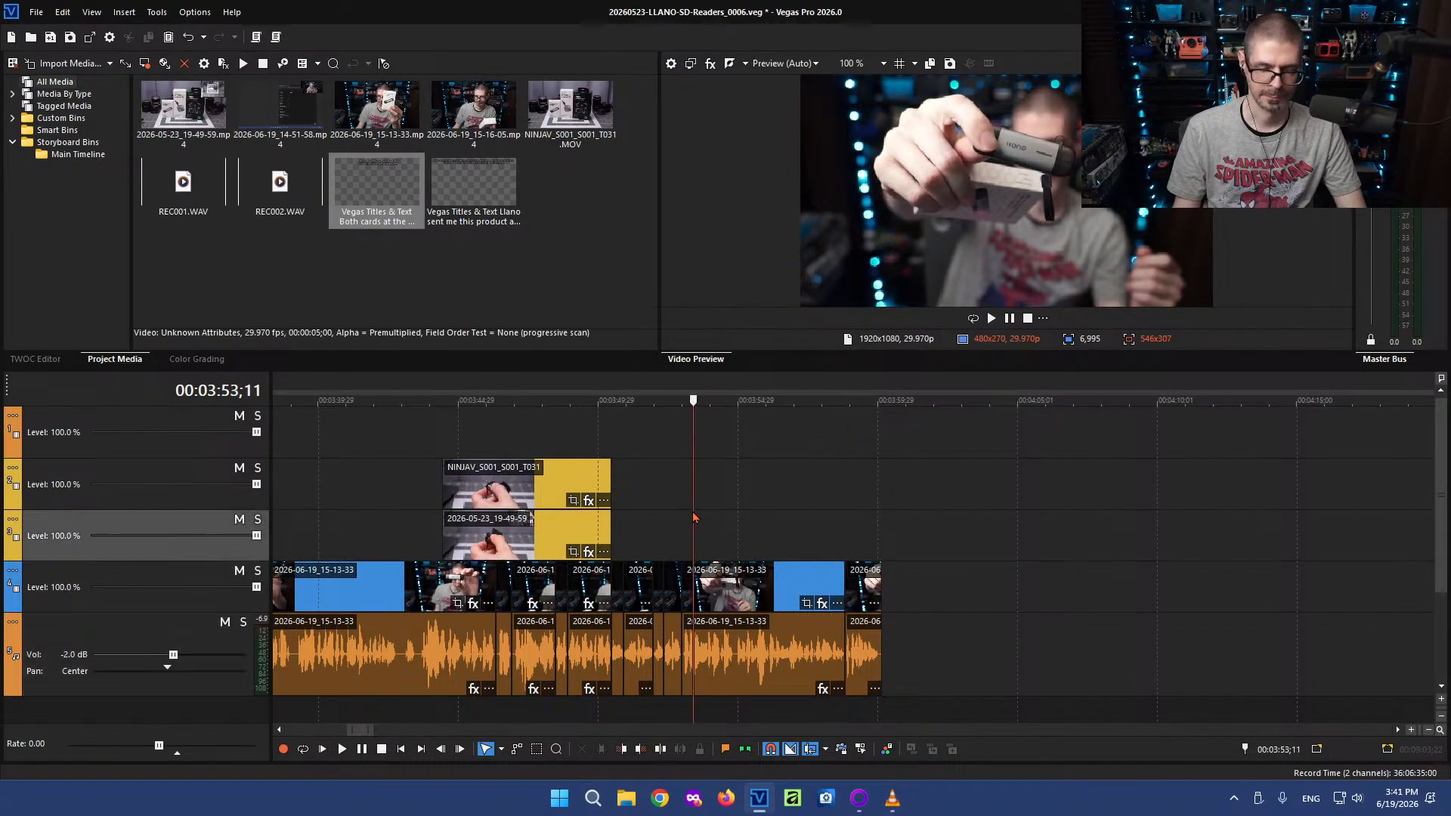
scroll(694, 519, "down", 2)
scroll(529, 538, "down", 4)
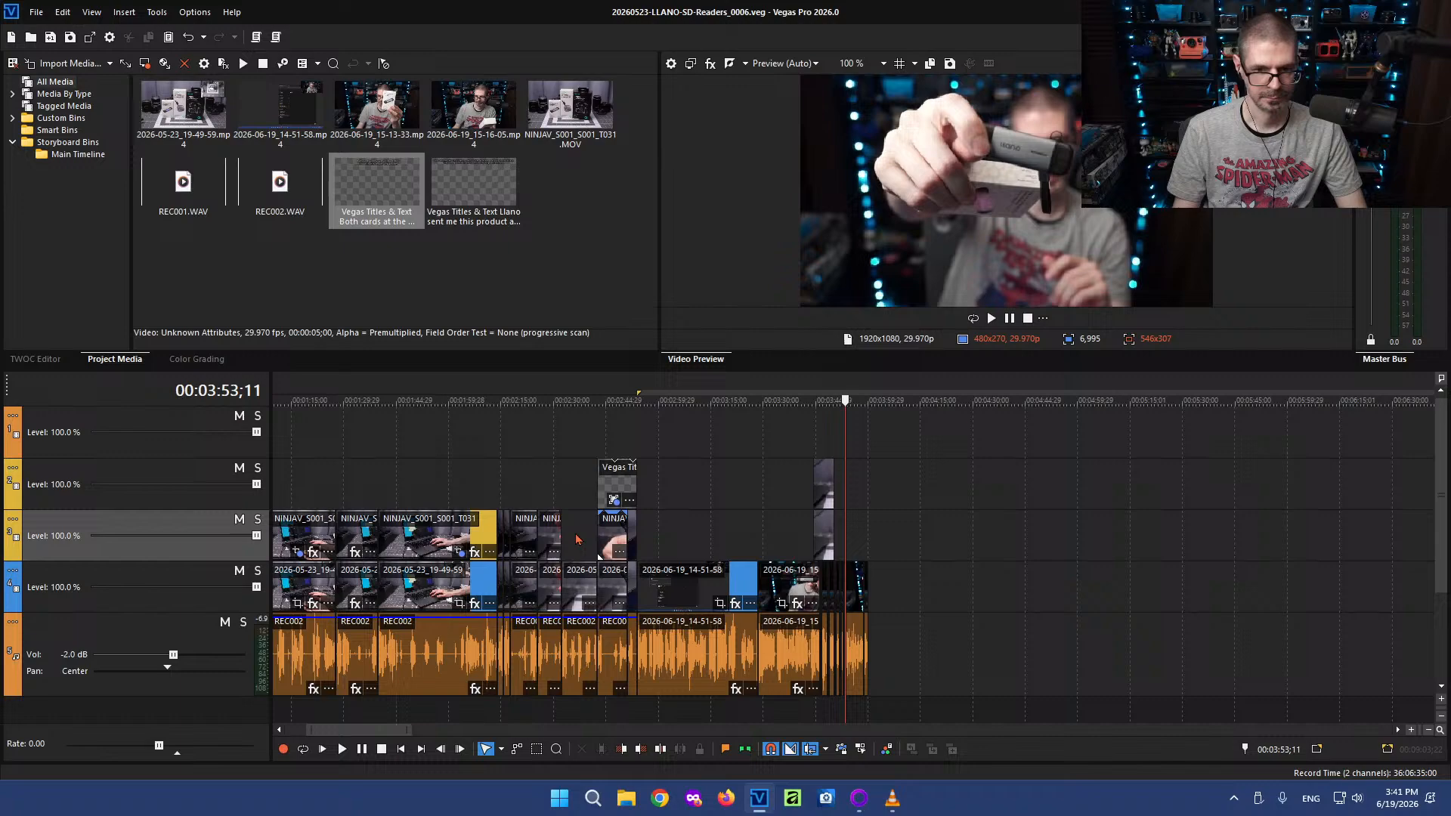
left_click(608, 451)
scroll(891, 469, "up", 4)
left_click(992, 537)
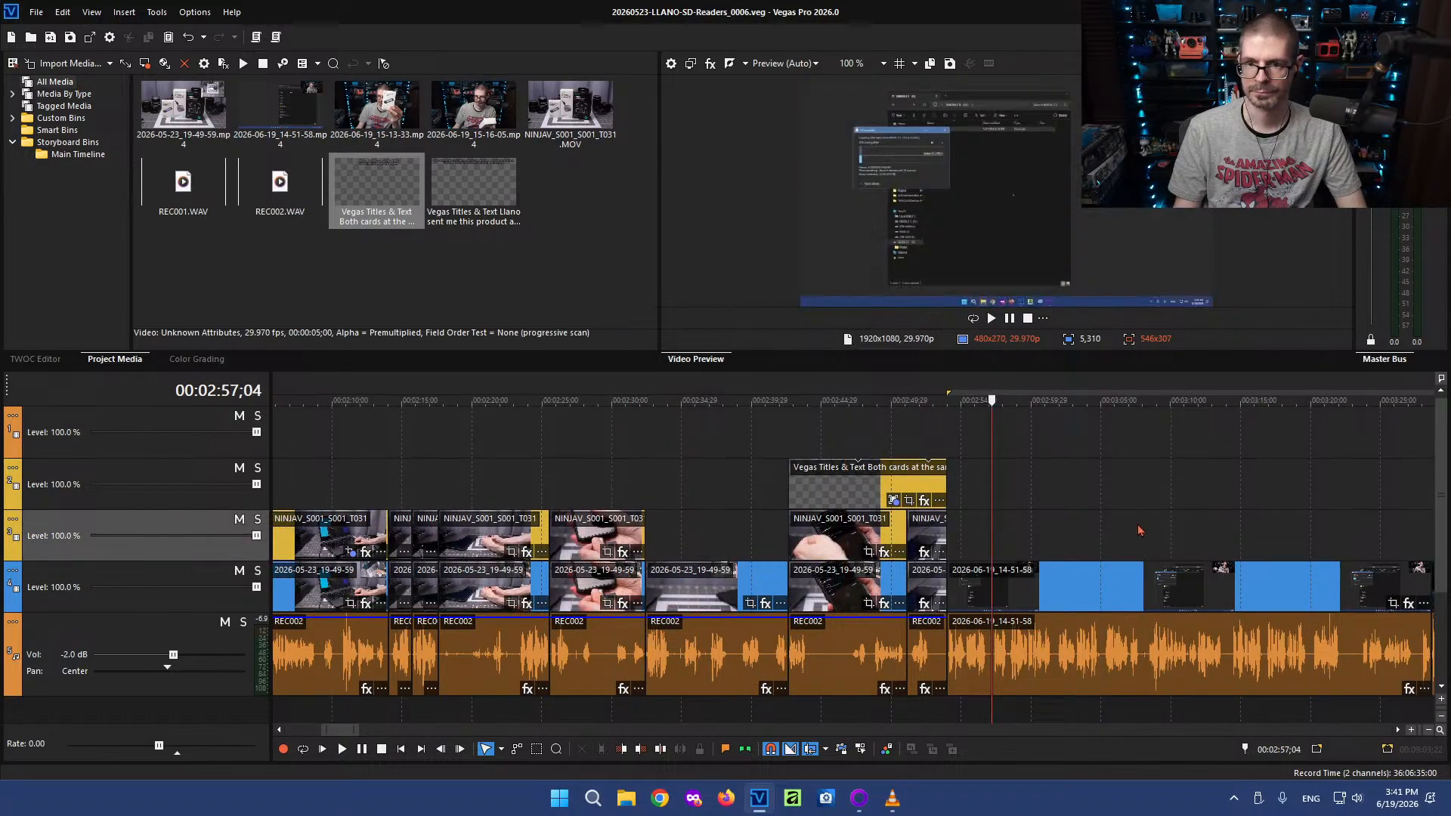
left_click(1140, 531)
scroll(1140, 531, "up", 4)
scroll(849, 590, "down", 2)
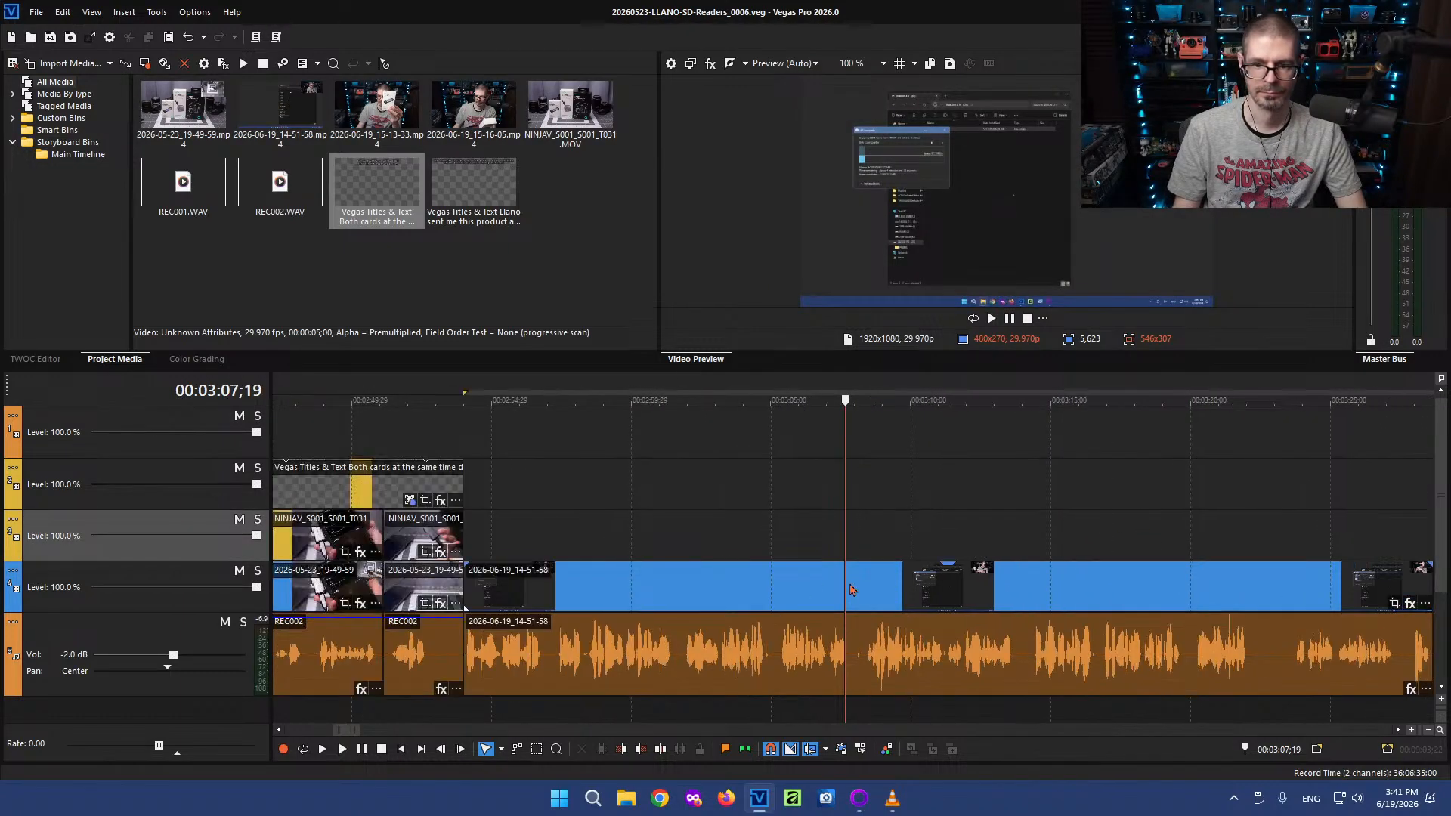
scroll(850, 590, "up", 2)
key("s")
left_click(881, 587)
key("s")
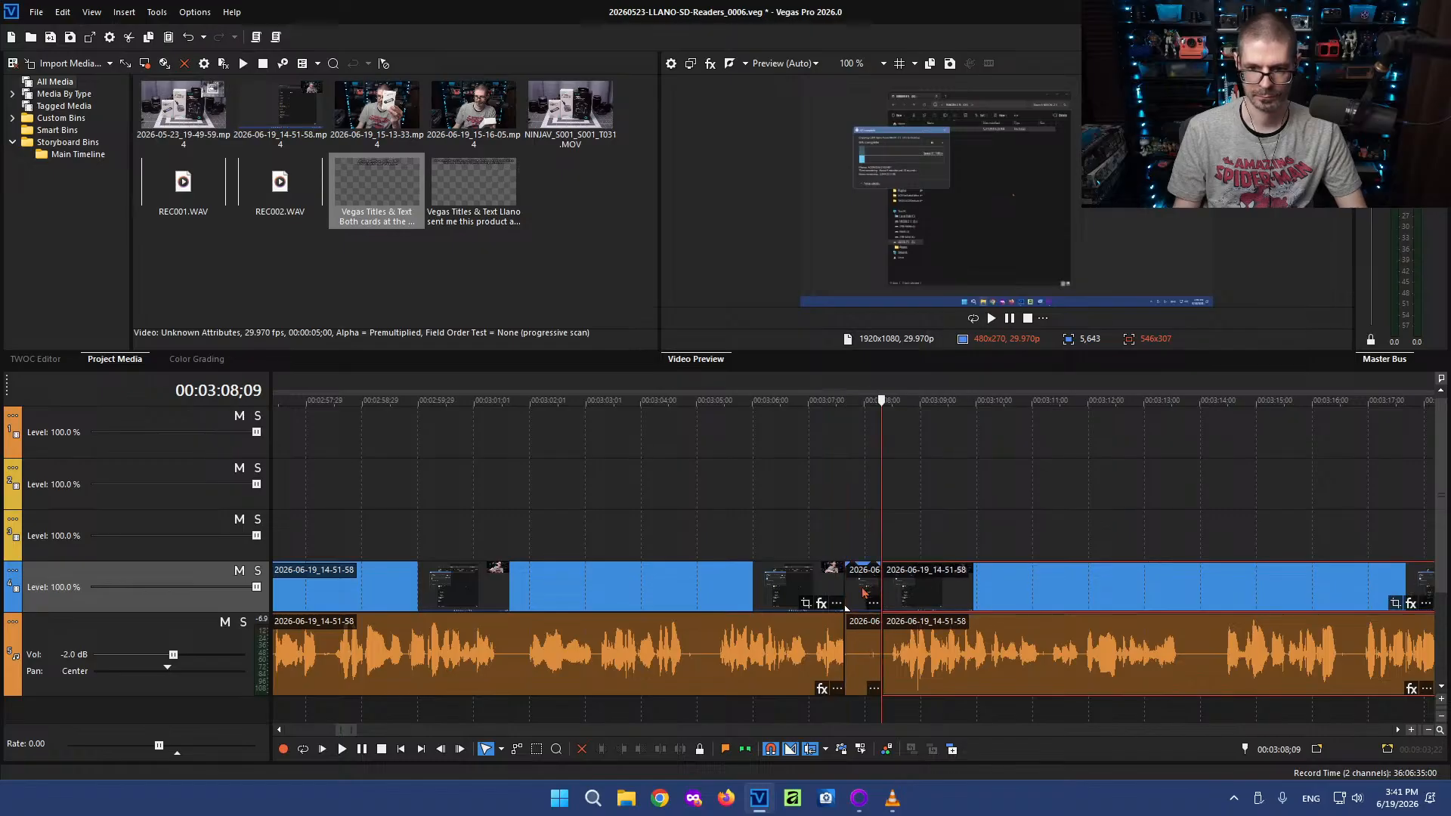
left_click(862, 589)
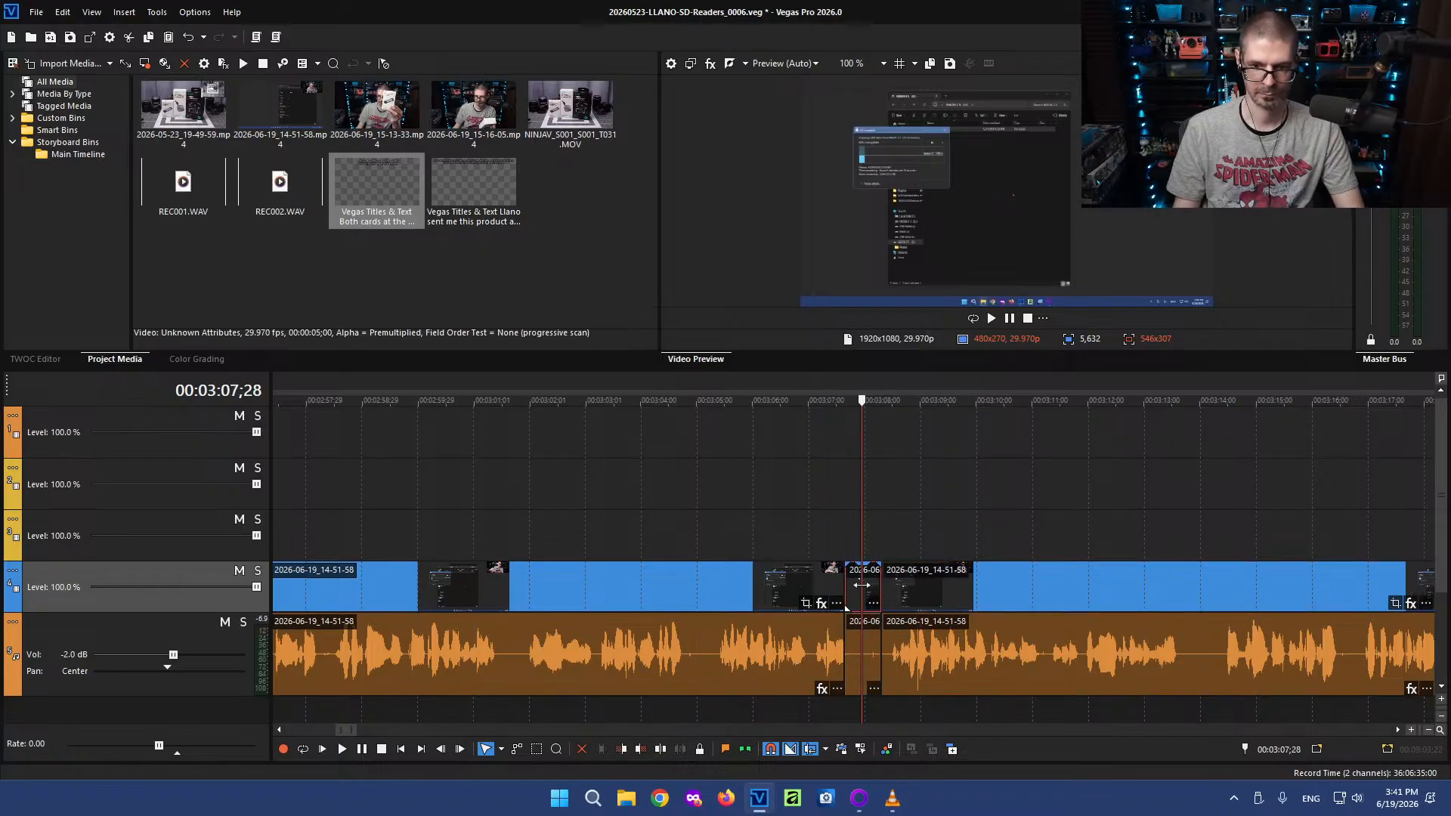
key("Delete")
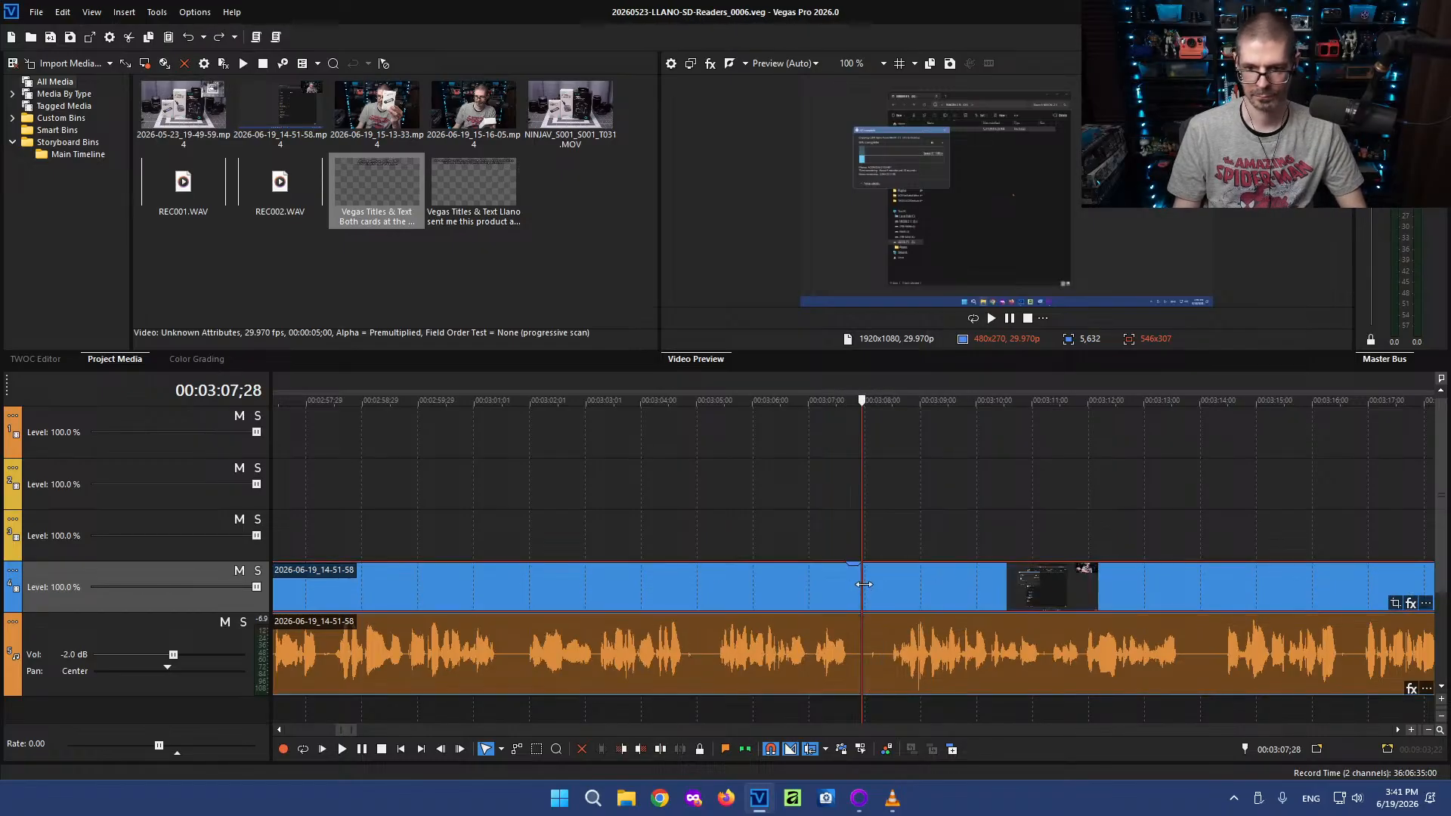
Try pasting the copied screen-recording piece after the overlays with auto ripple on, and undo the paste
left_click(1178, 534)
scroll(1162, 542, "down", 3)
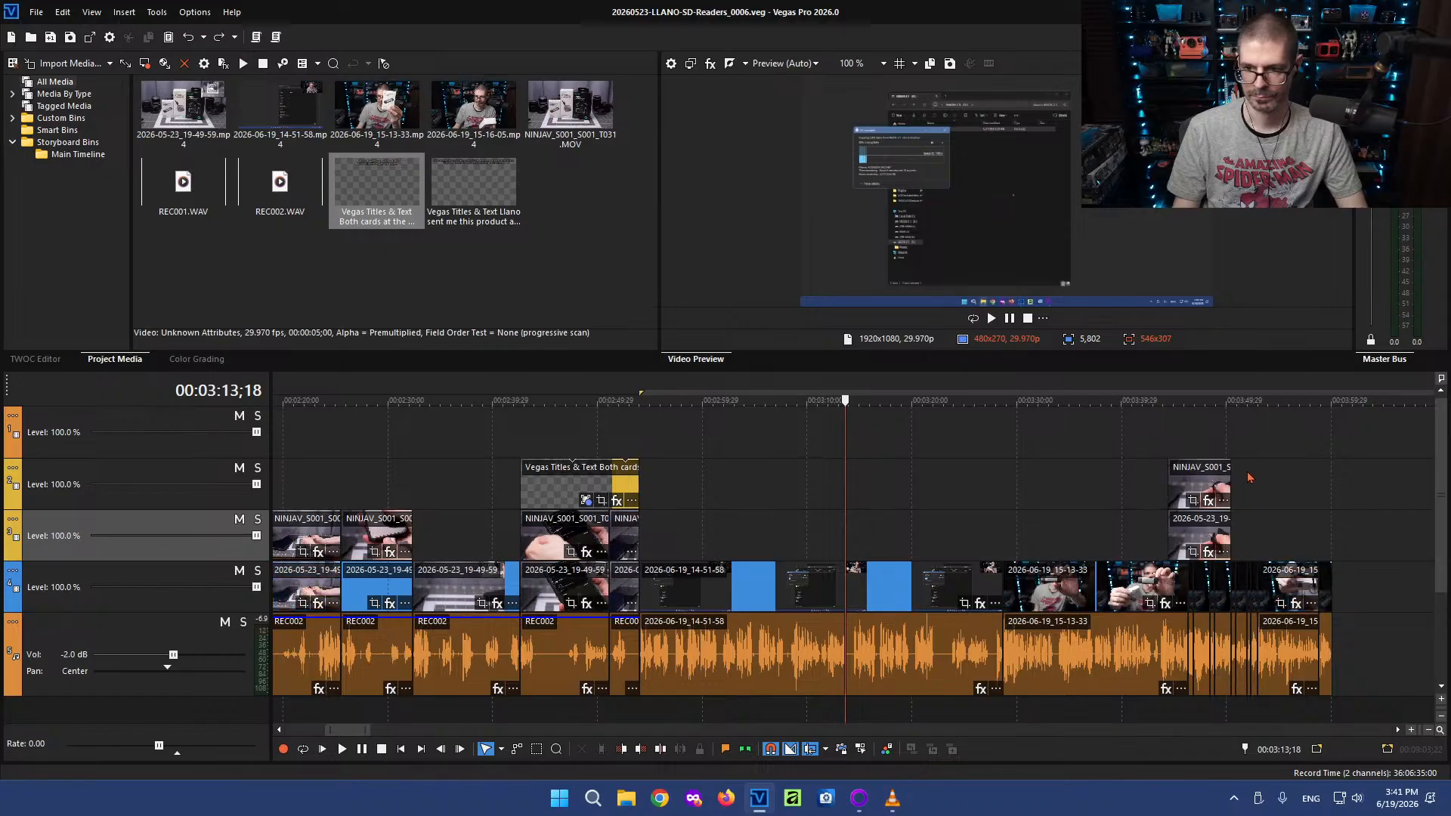
left_click(1247, 488)
scroll(844, 489, "up", 3)
key("ctrl+v")
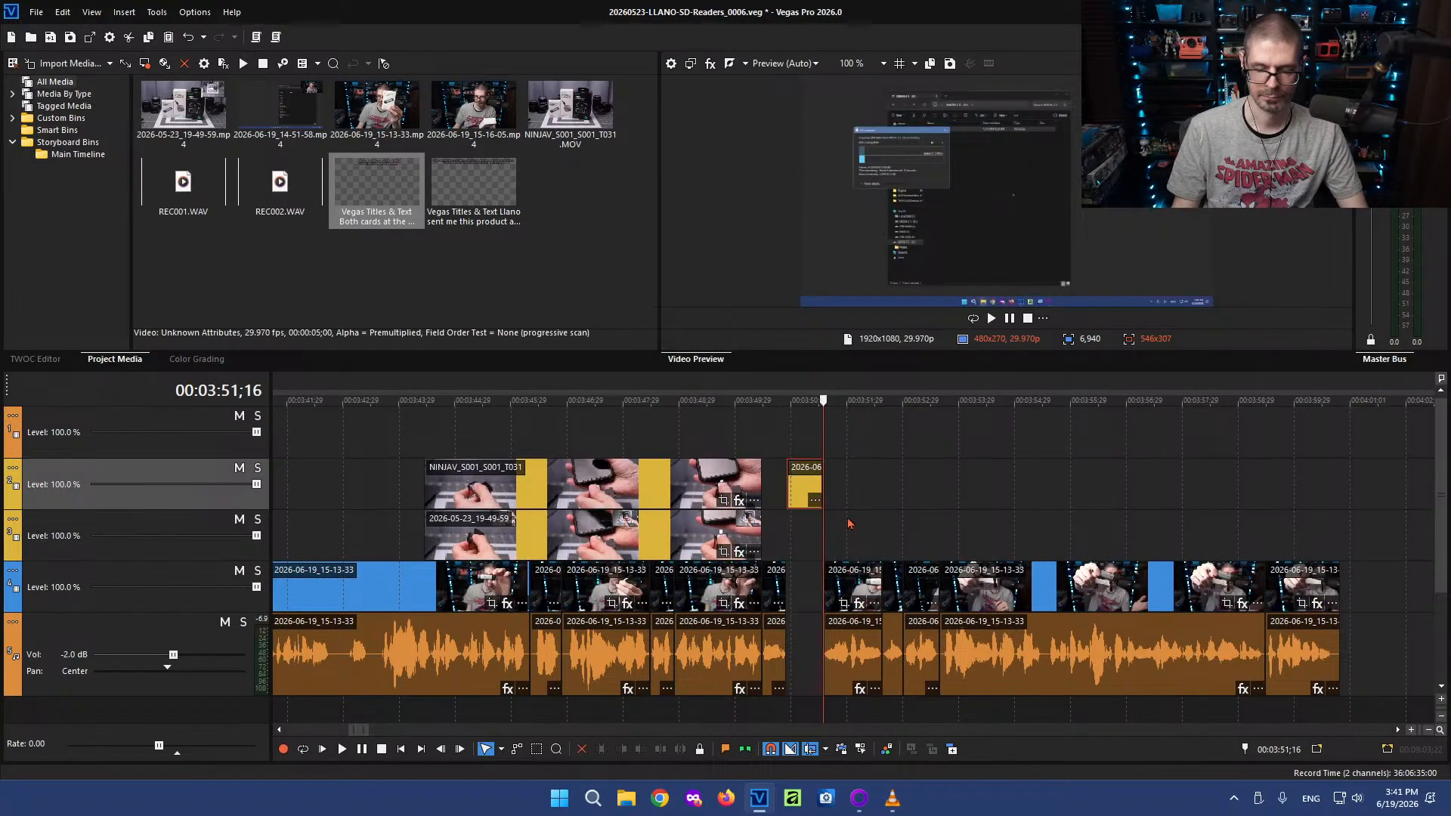
key("ctrl+z")
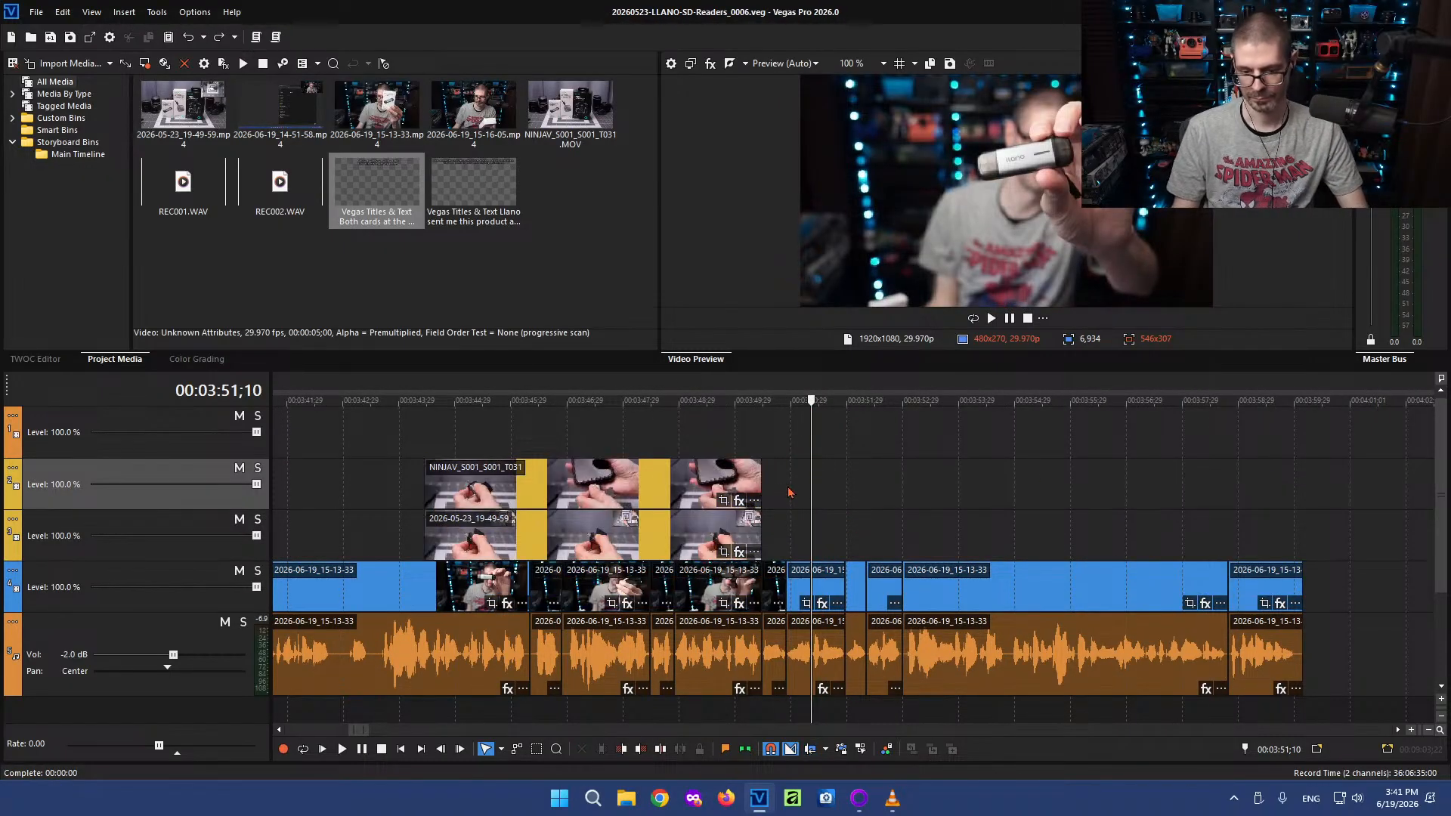
Paste the copied screen-recording piece after the overlays with auto ripple off and extend its end by 1:03
key("ctrl+v")
scroll(806, 498, "up", 1)
left_click_drag(844, 486, 1029, 498)
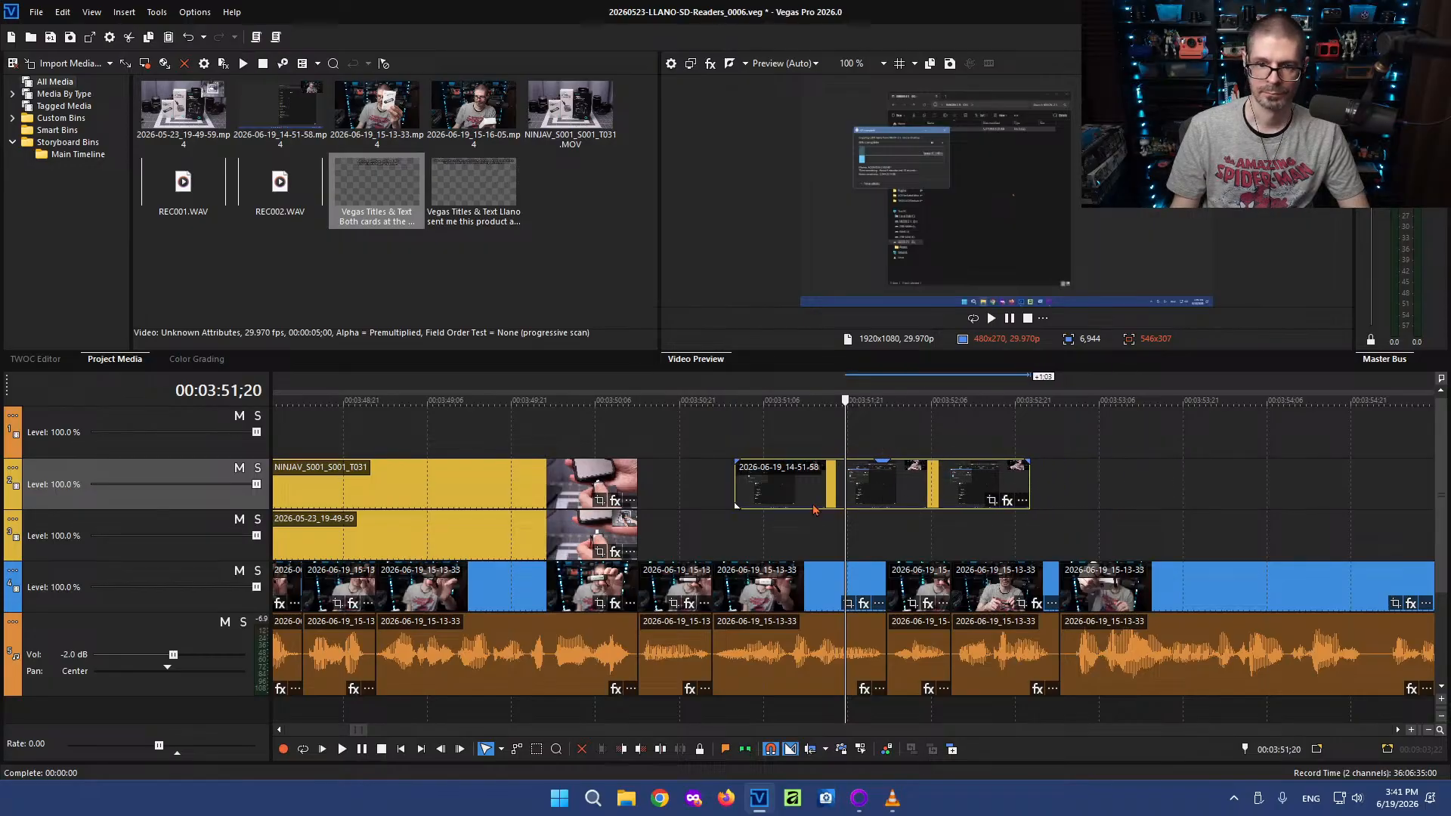
Move the screen-recording piece to the lower overlay track and extend its start to meet the overlays' end at about 00:03:50;13
left_click_drag(731, 485, 639, 488)
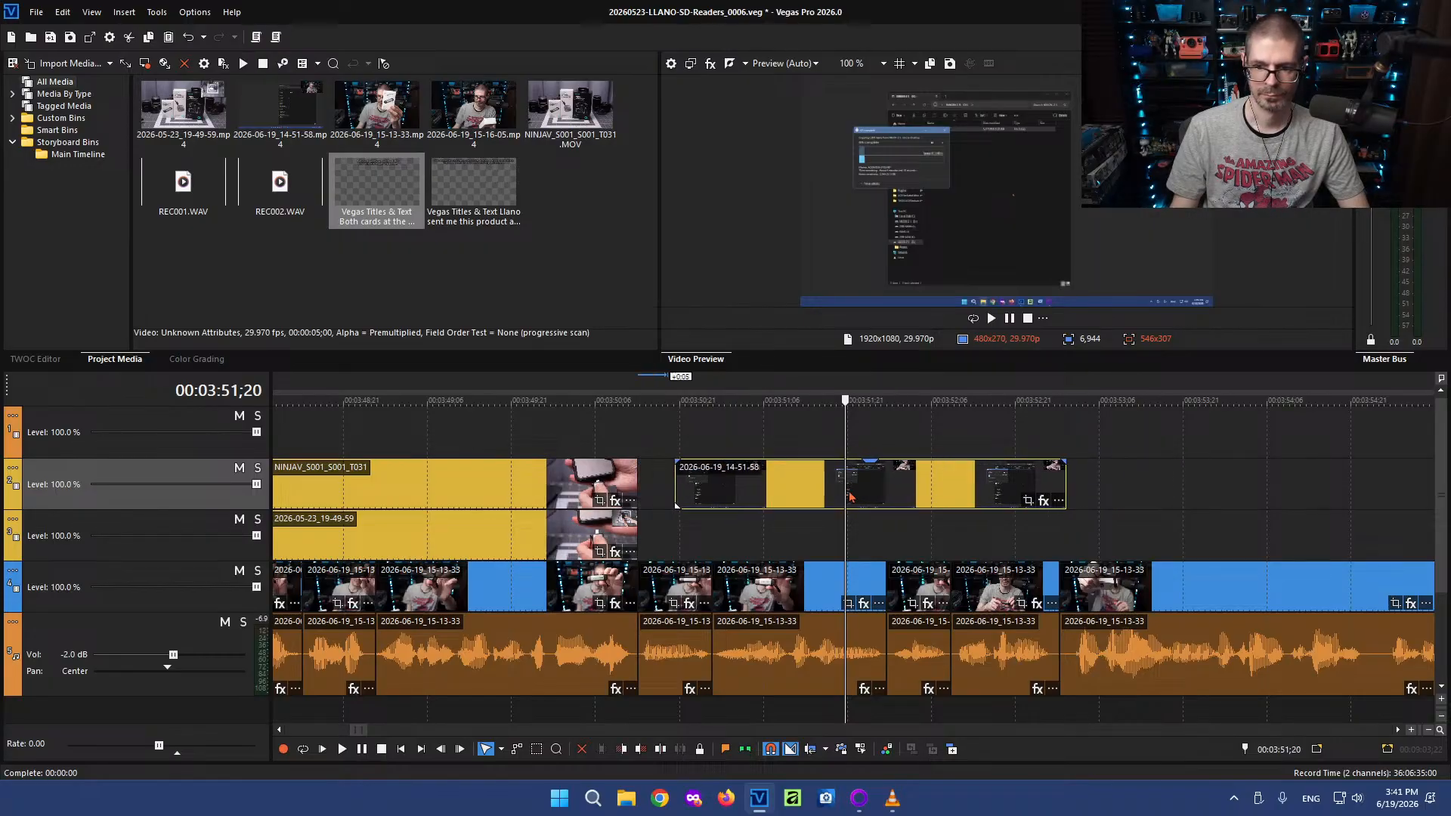
left_click_drag(811, 492, 855, 543)
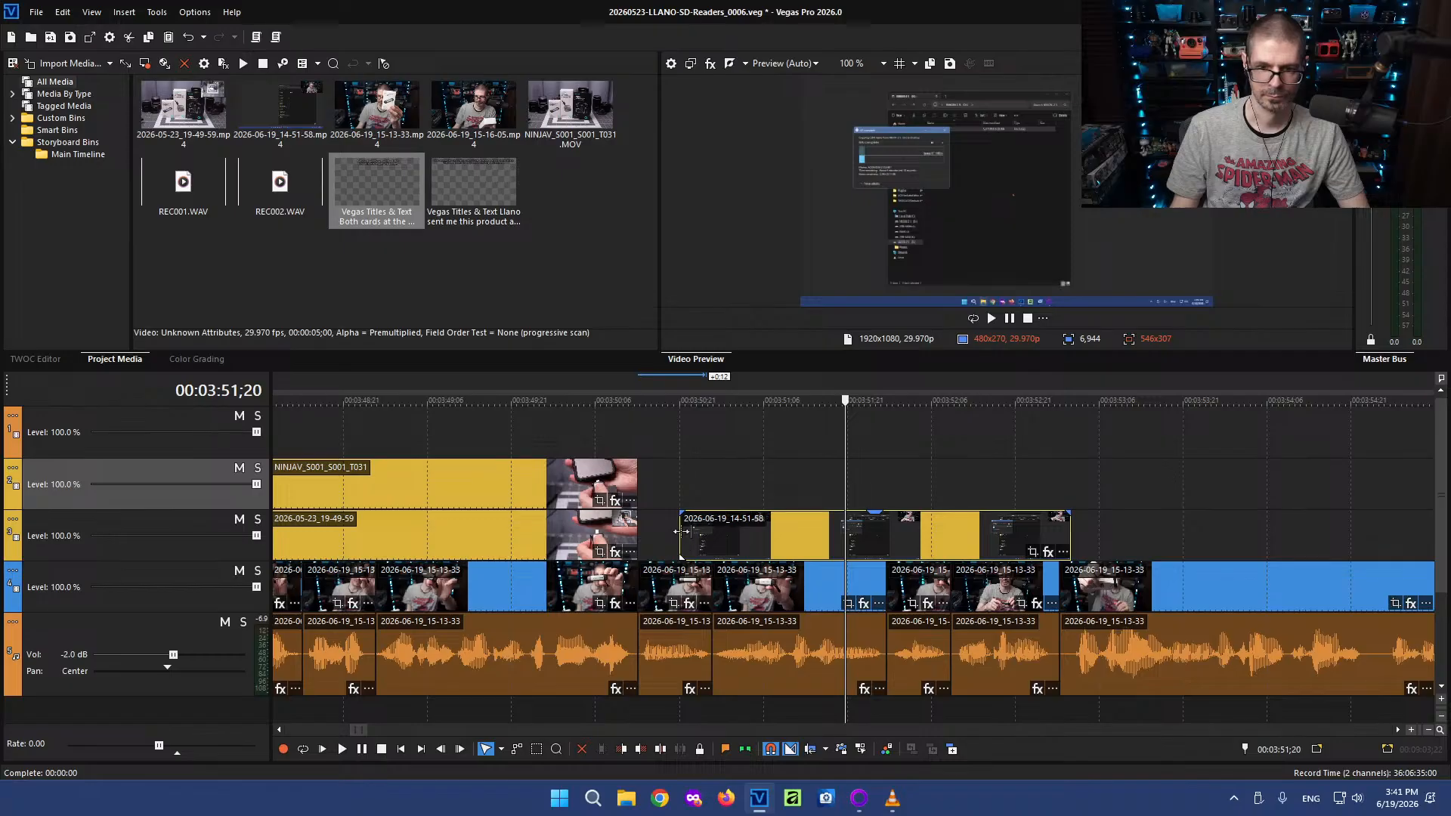
left_click_drag(677, 532, 640, 533)
Crop the screen-recording piece around the copy dialog to 928.8 by 522.4, centred at X 470.9 and Y 404.0
left_click(1032, 552)
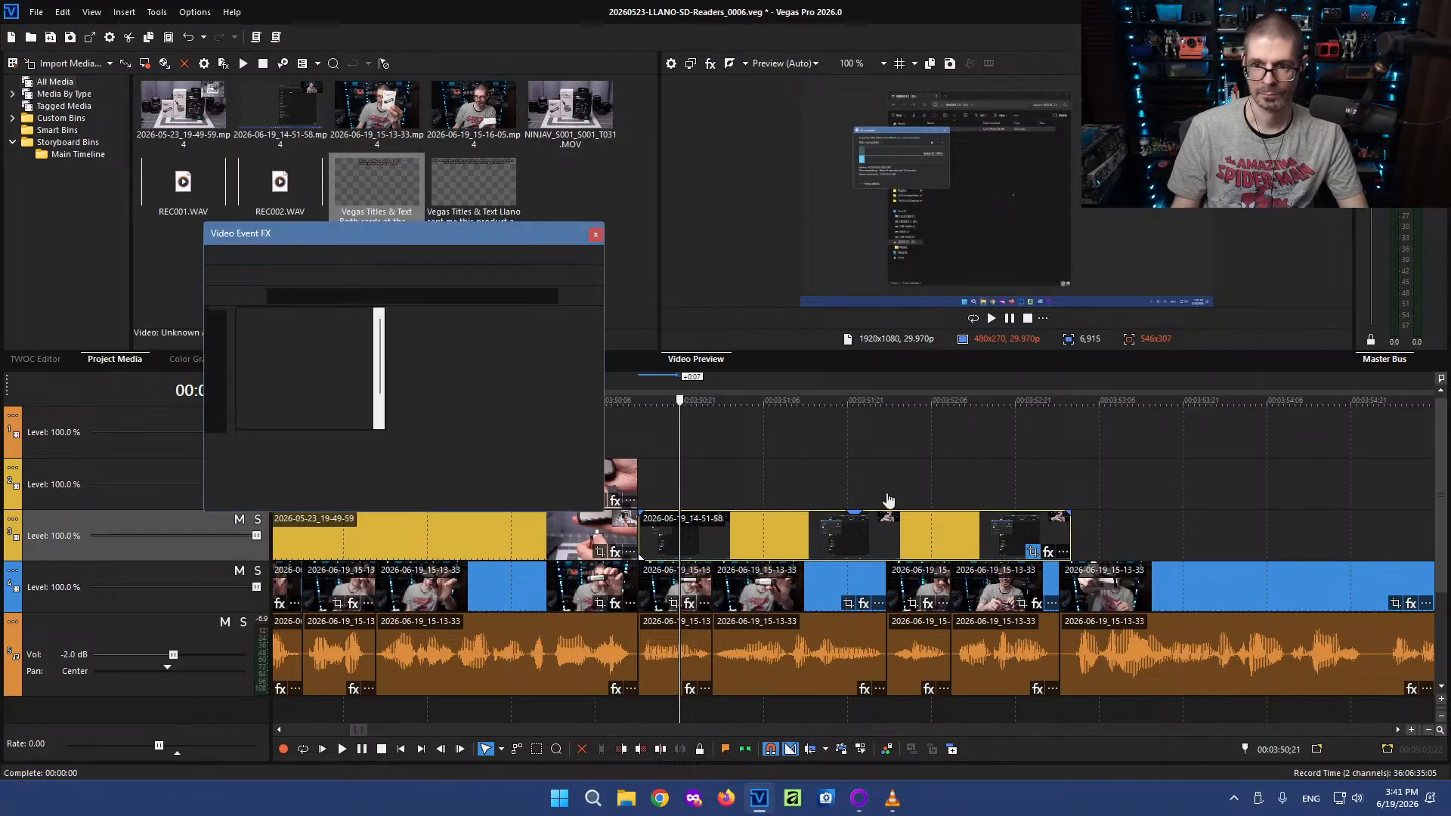
left_click_drag(413, 583, 475, 460)
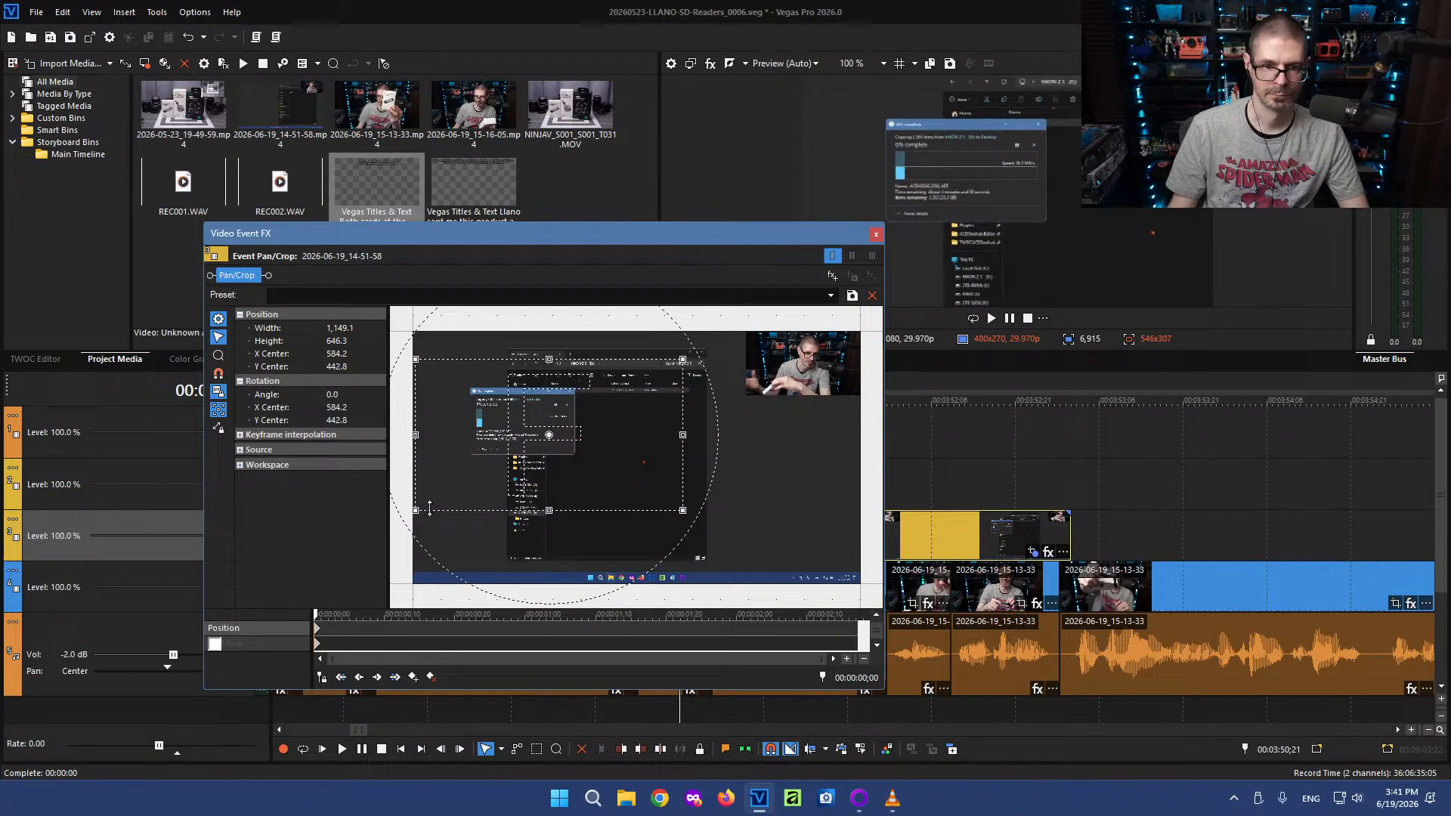
left_click_drag(418, 510, 444, 495)
left_click_drag(520, 463, 494, 453)
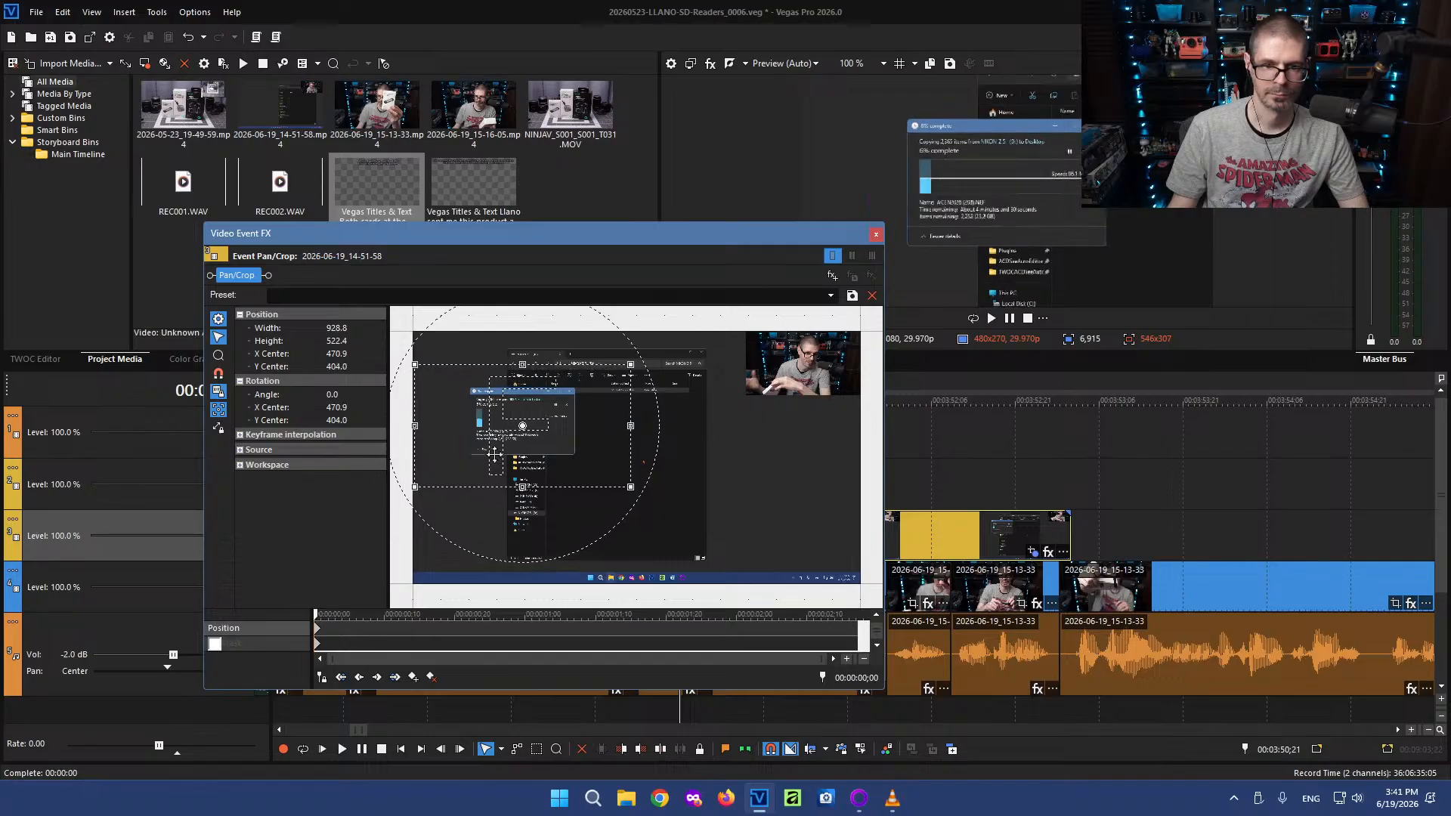
left_click(876, 234)
Trim the screen-recording piece's start to the next talking cut and shift both overlays 0:14 later to meet it
left_click(840, 472)
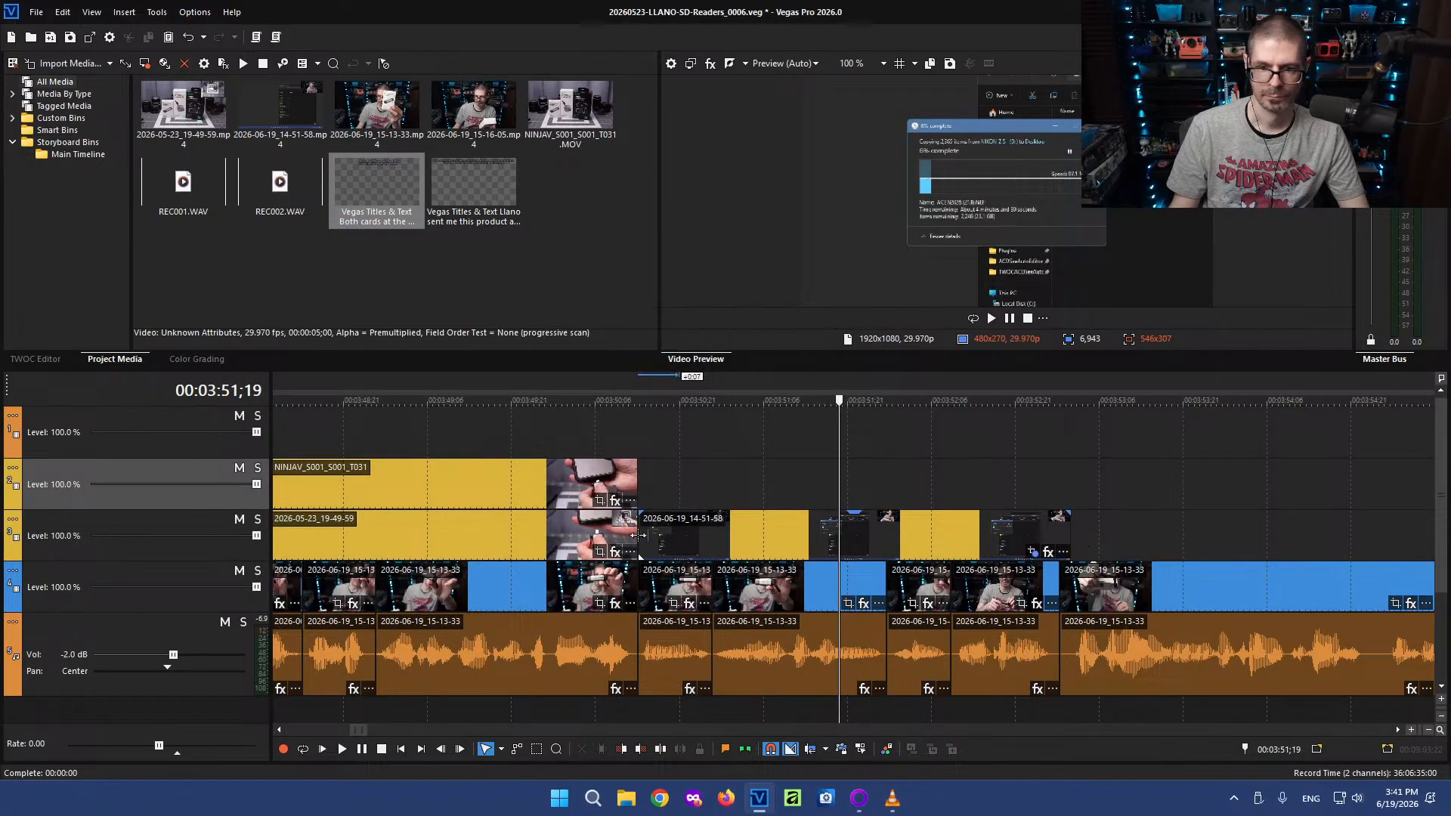
left_click_drag(640, 520, 730, 527)
key("d")
key("d")
left_click_drag(572, 442, 668, 546)
left_click(569, 420)
scroll(560, 485, "down", 3)
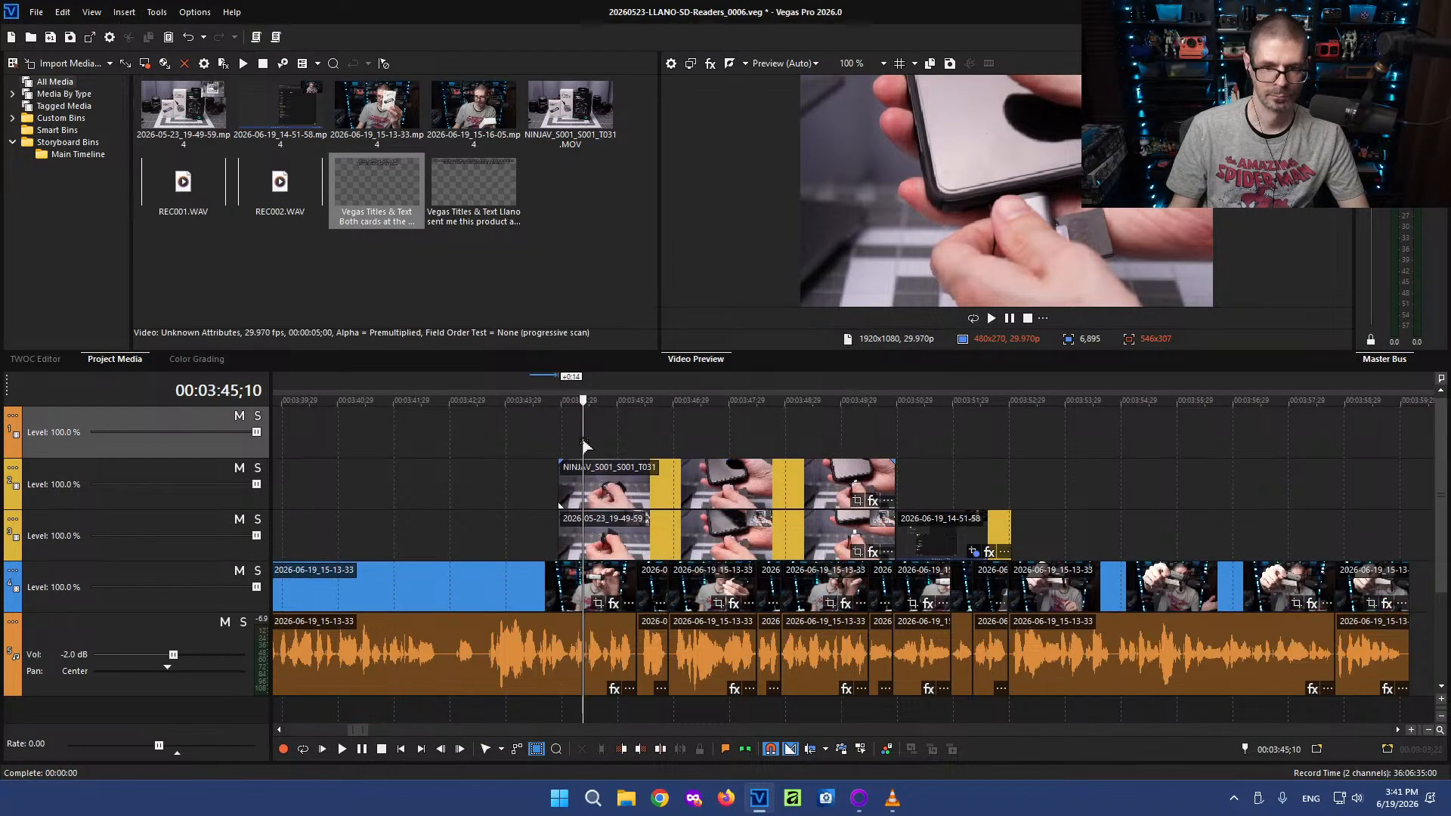
scroll(586, 446, "up", 3)
left_click(724, 535)
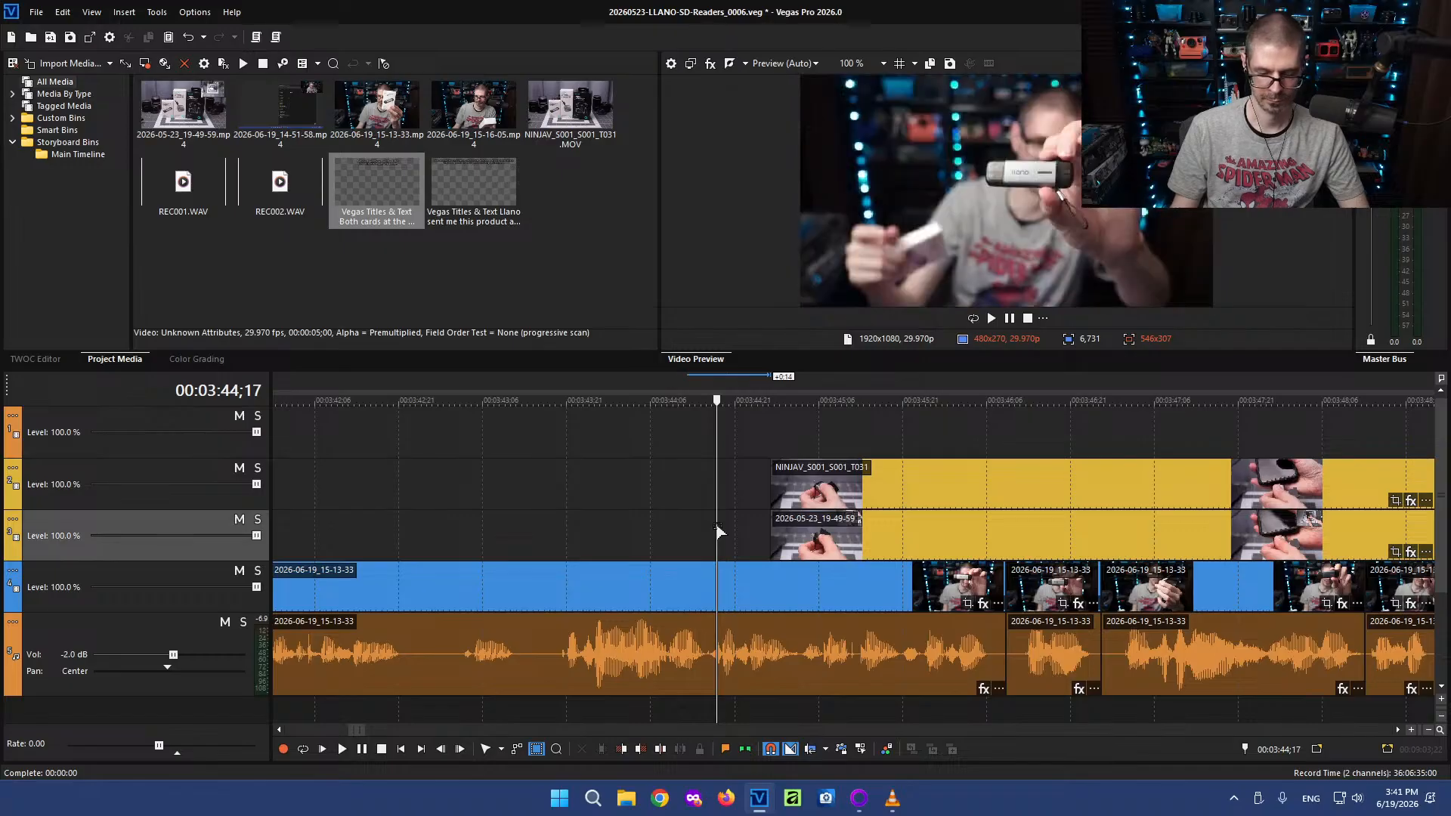
key("d")
Play the edited section from about 00:03:50 to the end of the talking clips at 1.5 speed to check it
scroll(725, 538, "down", 4)
left_click(1072, 453)
key("l")
key("l")
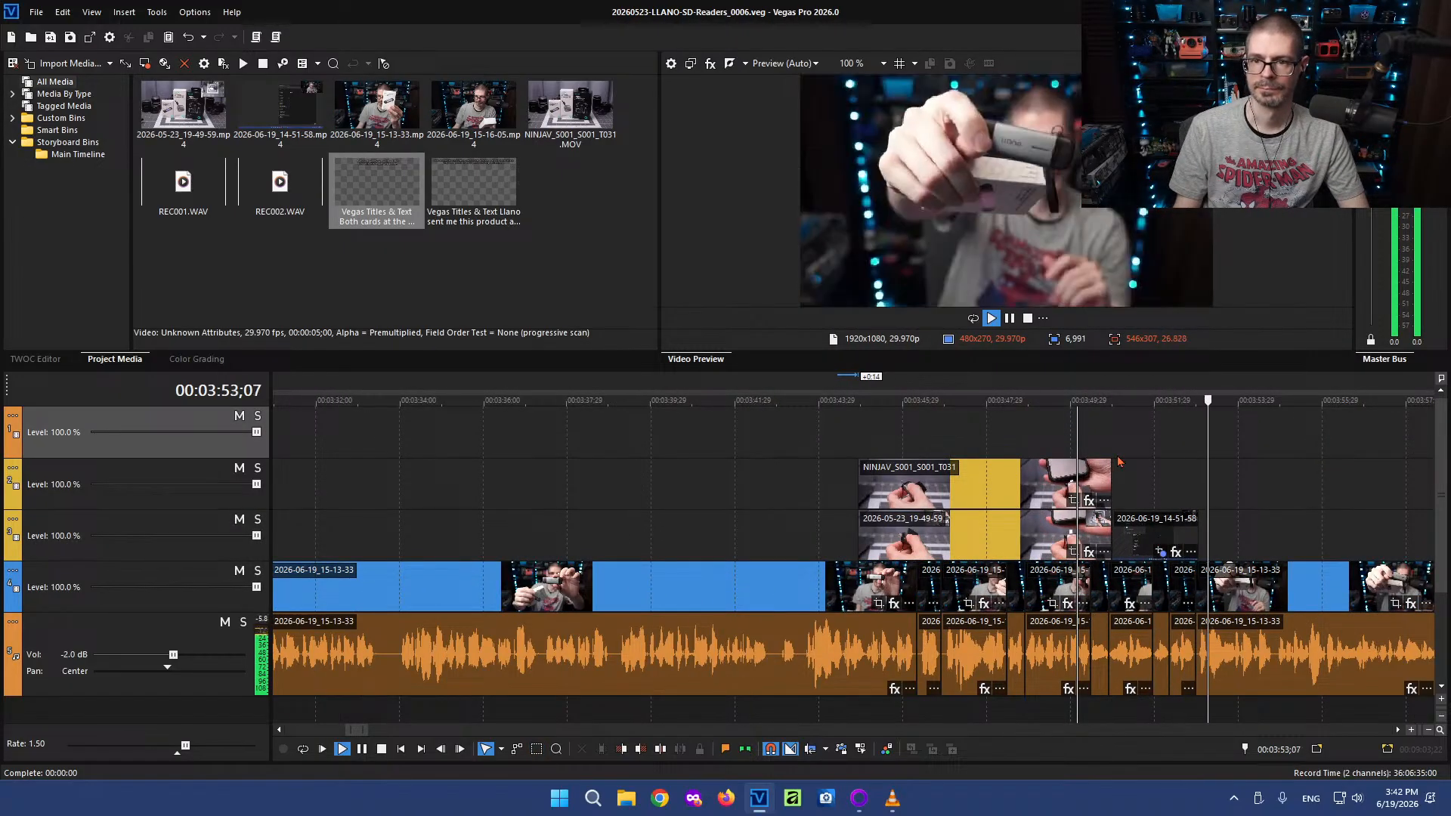
scroll(889, 507, "down", 2)
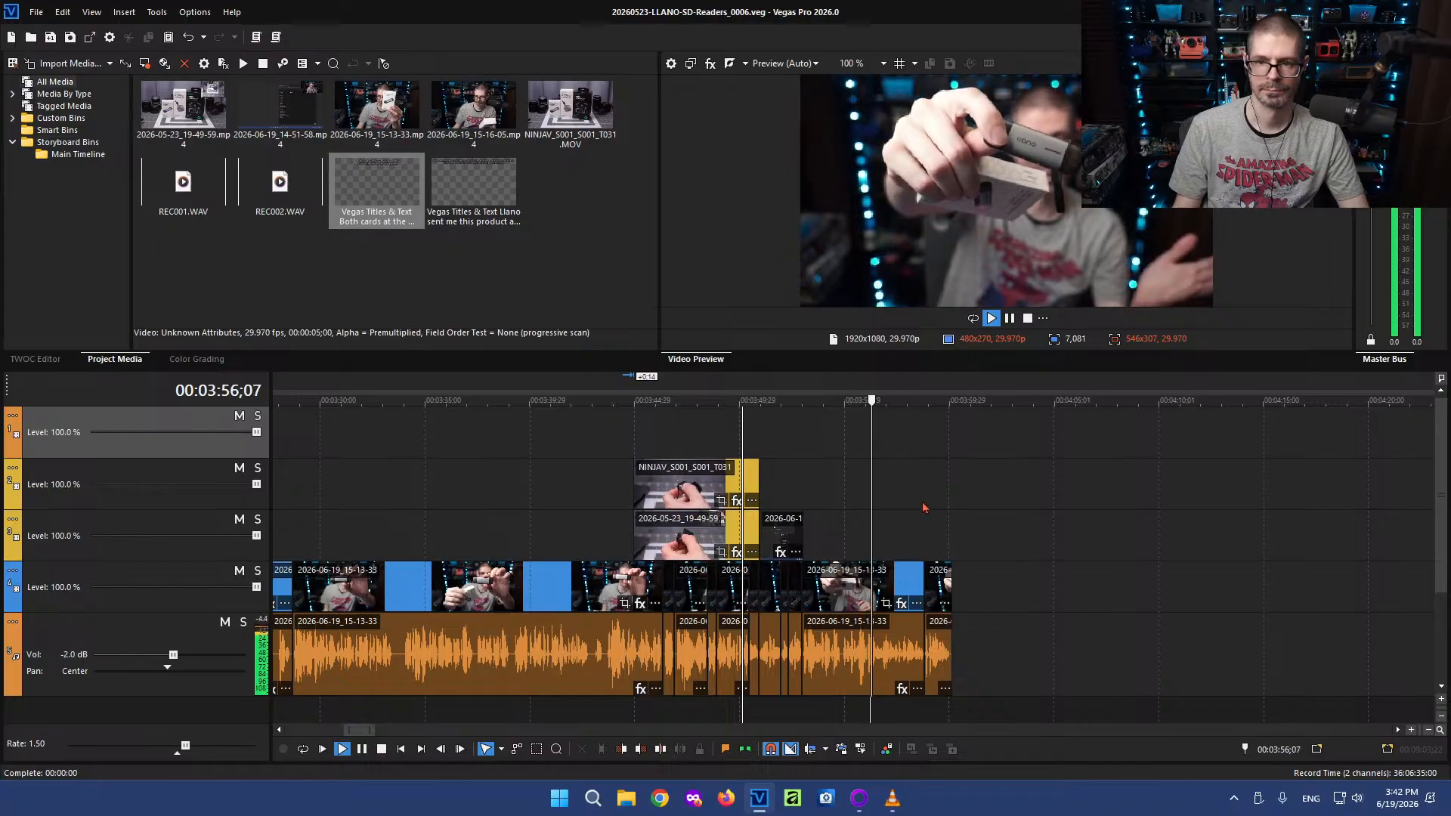
scroll(982, 508, "up", 3)
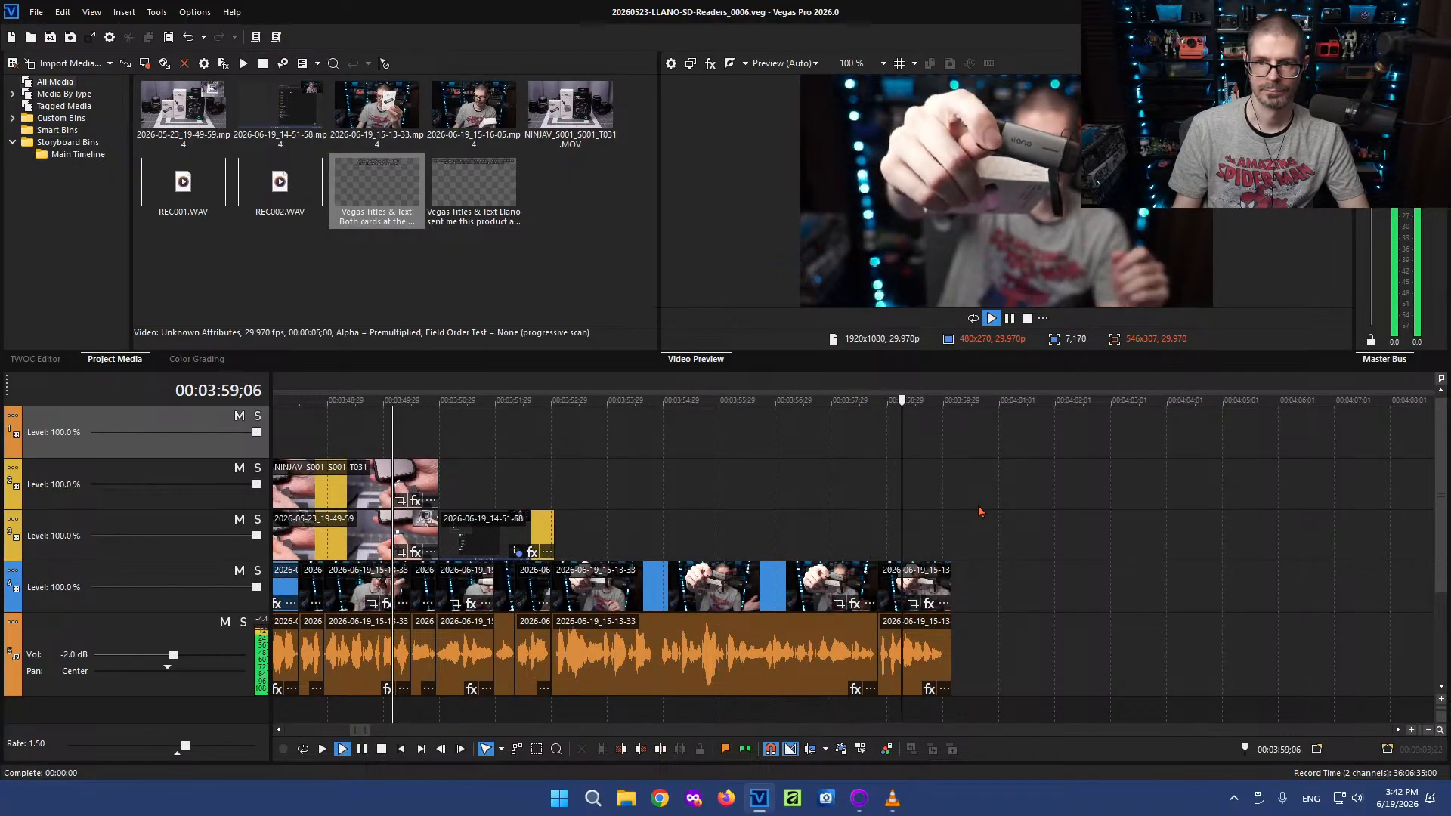
key("k")
Move the 2026-06-19_15-16-05 clip ahead of the remaining raw clips, starting at about 00:24:13;13
scroll(977, 511, "down", 4)
scroll(807, 517, "down", 3)
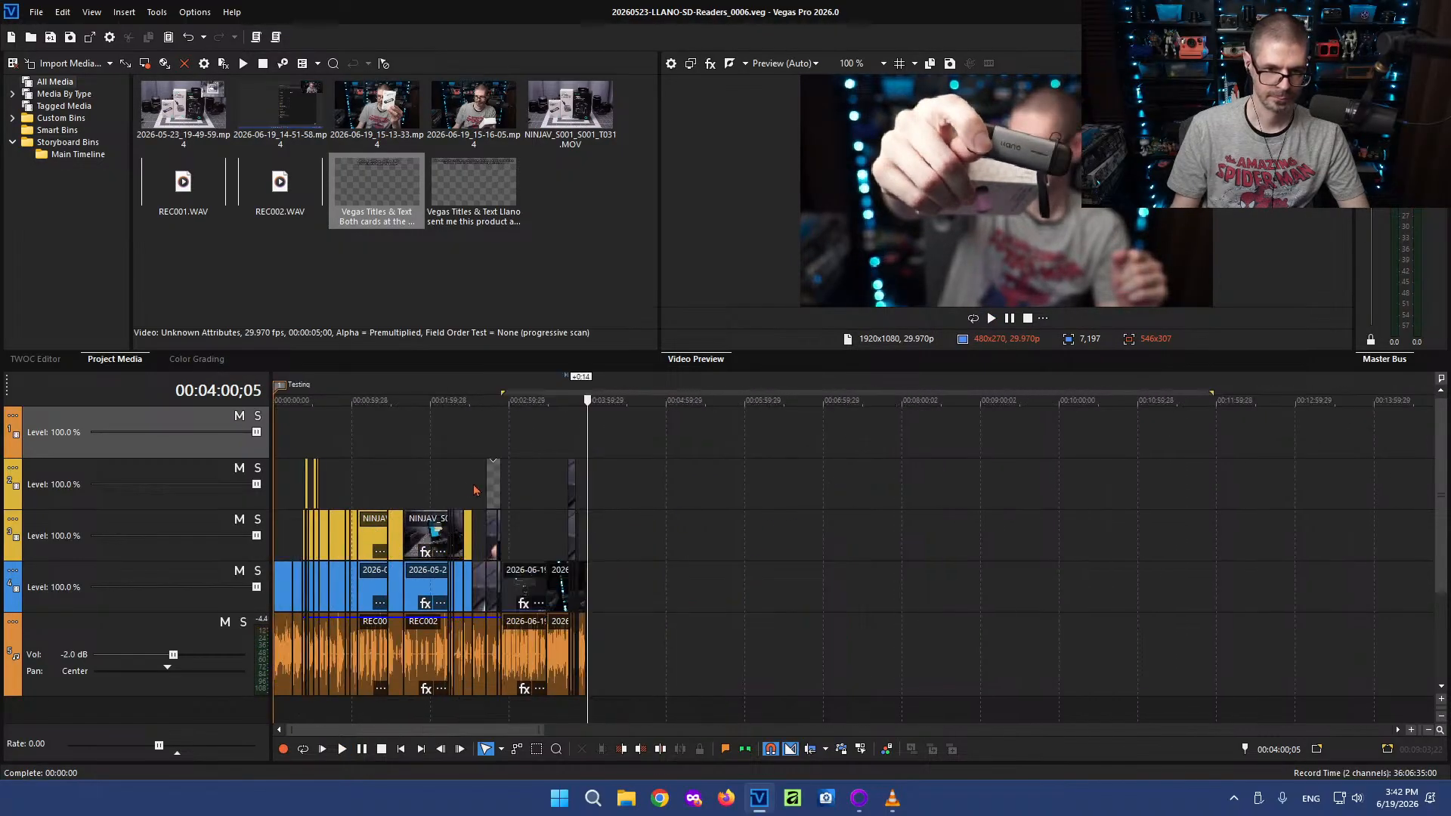
left_click(388, 475)
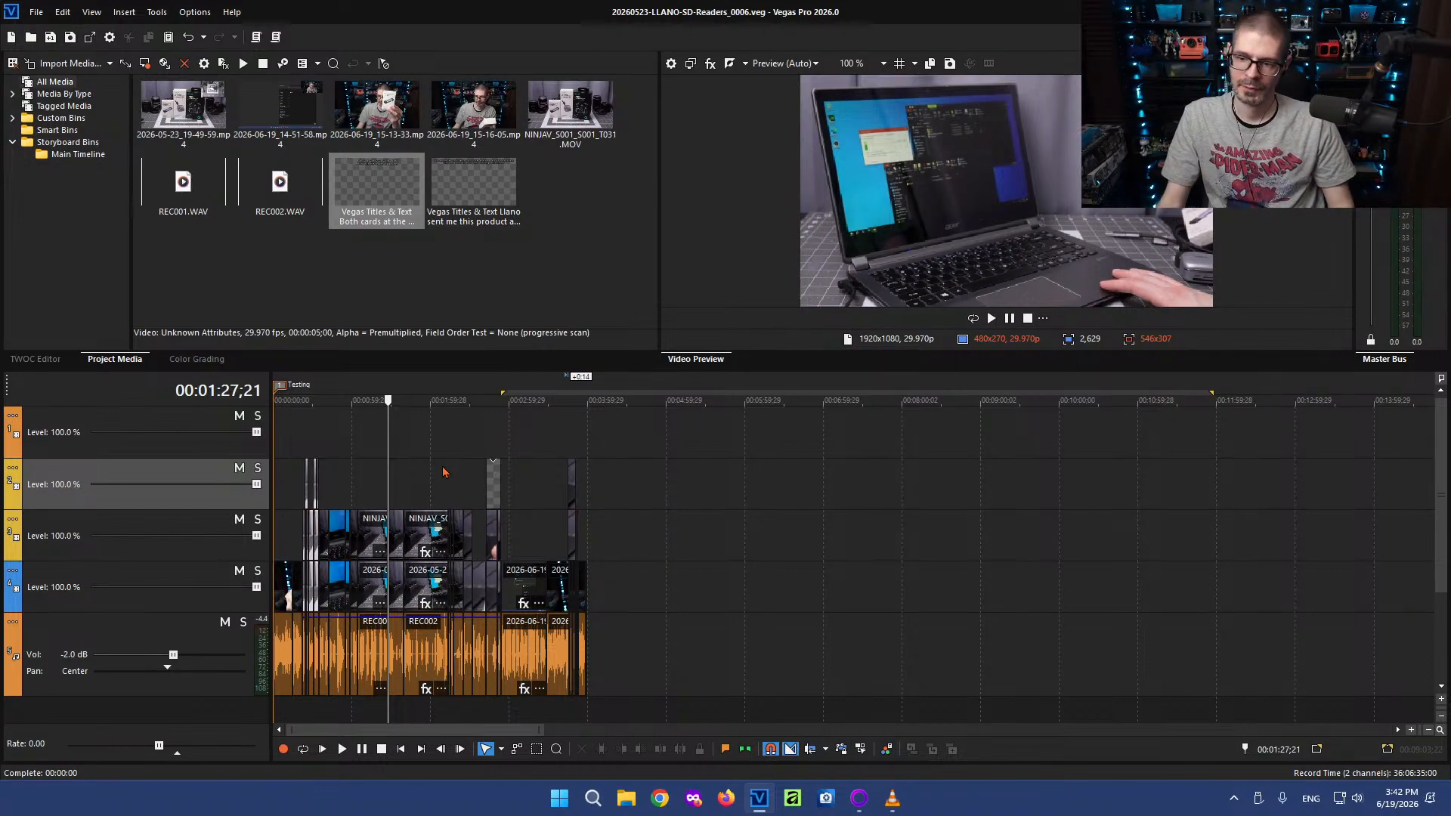
left_click(714, 546)
scroll(709, 579, "down", 5)
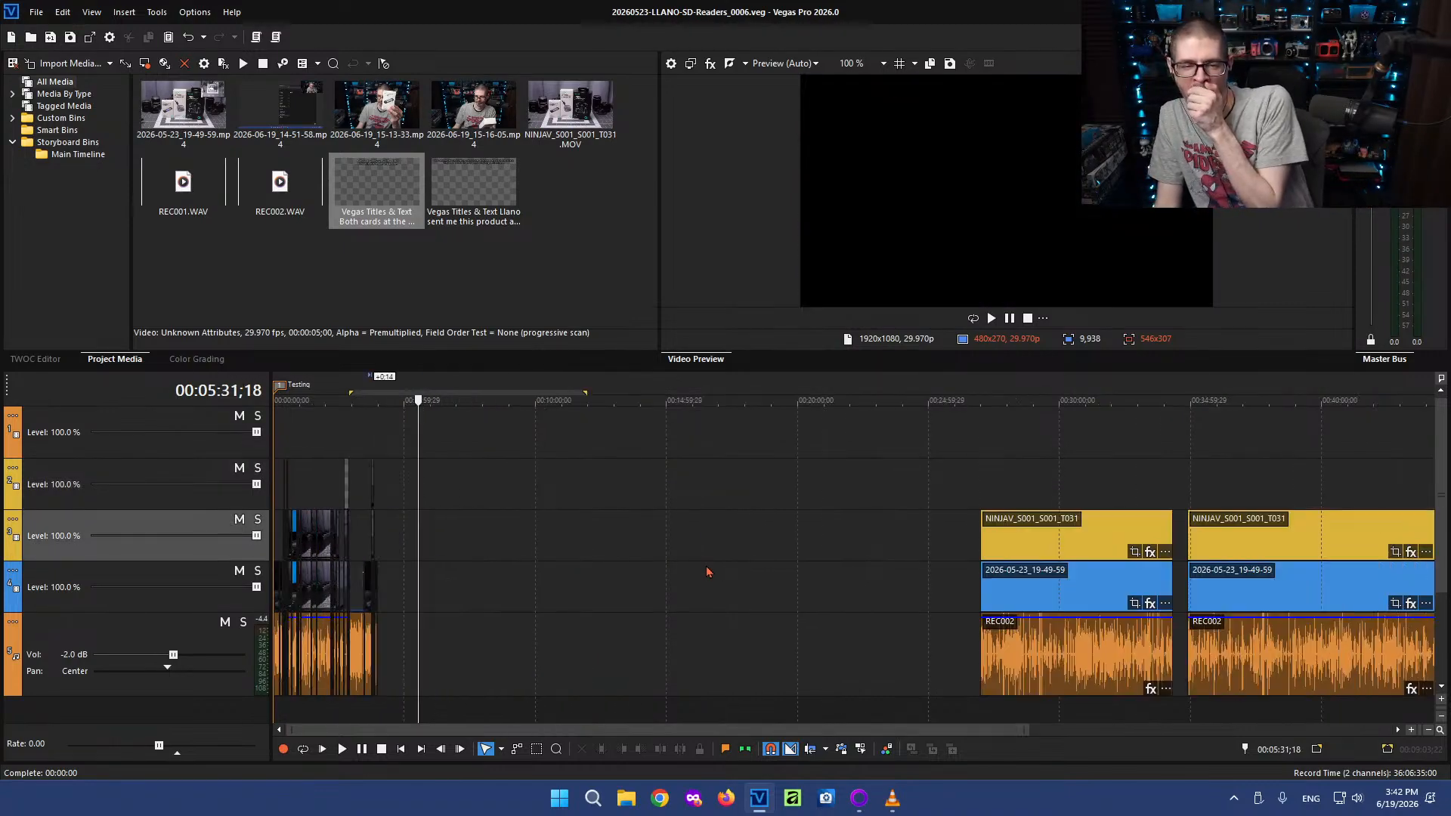
left_click(672, 565)
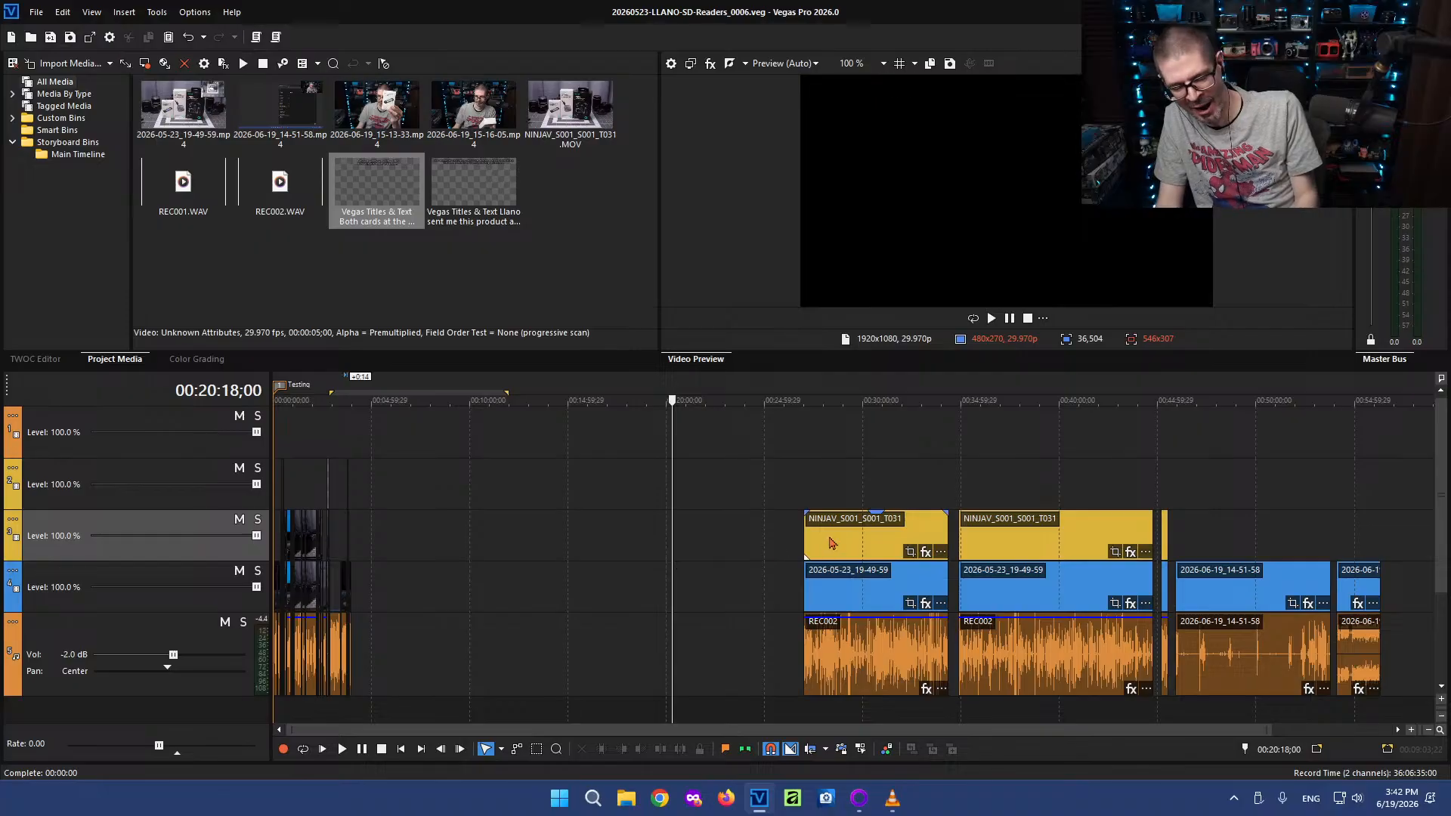
left_click(857, 539)
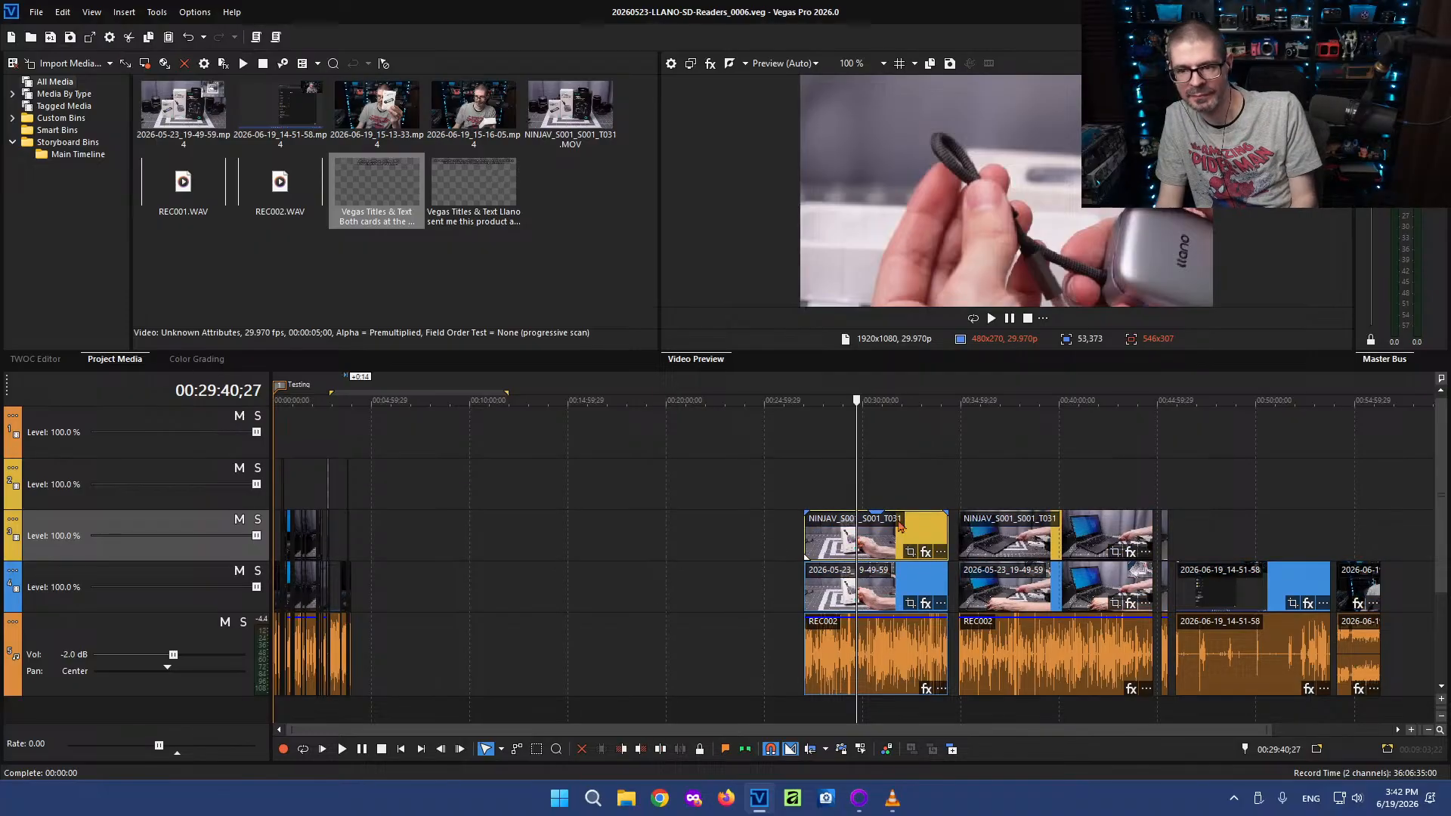
left_click_drag(1362, 590, 753, 546)
left_click(753, 545)
Play the 2026-06-19_15-16-05 clip around 00:25:00 and reduce its stereo audio to a single channel
scroll(945, 563, "up", 5)
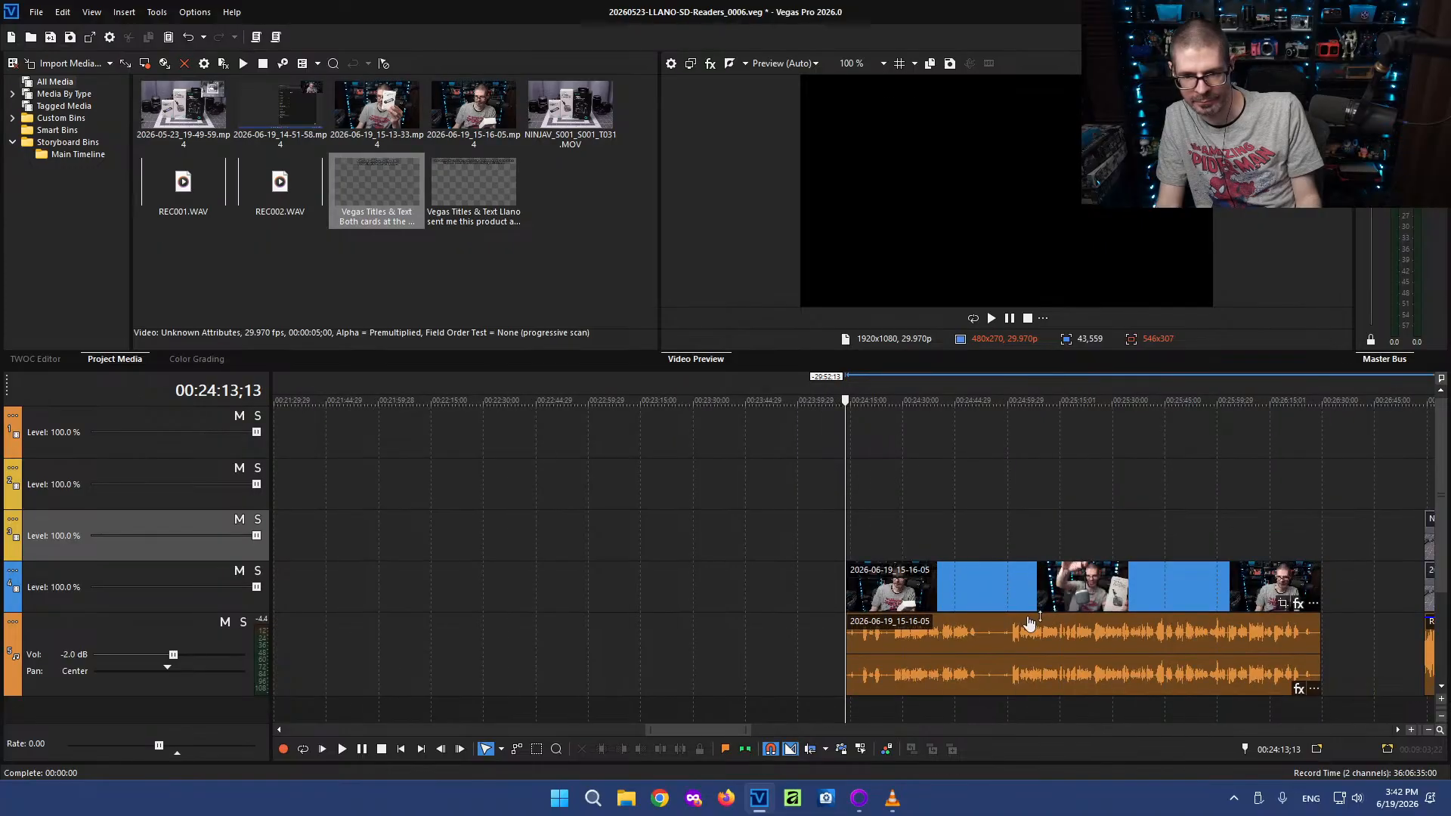
left_click(1014, 604)
scroll(839, 604, "up", 3)
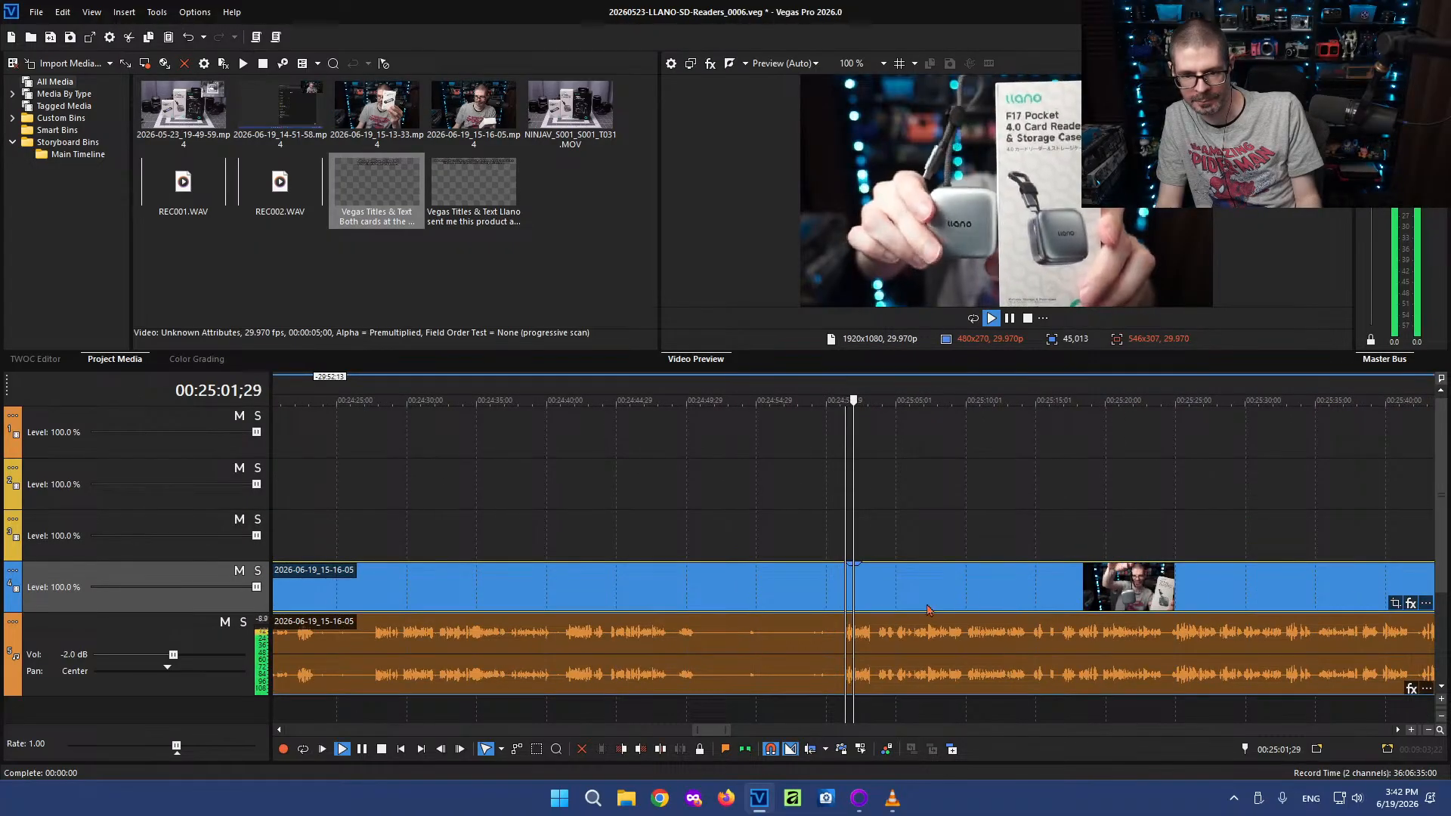
right_click(810, 637)
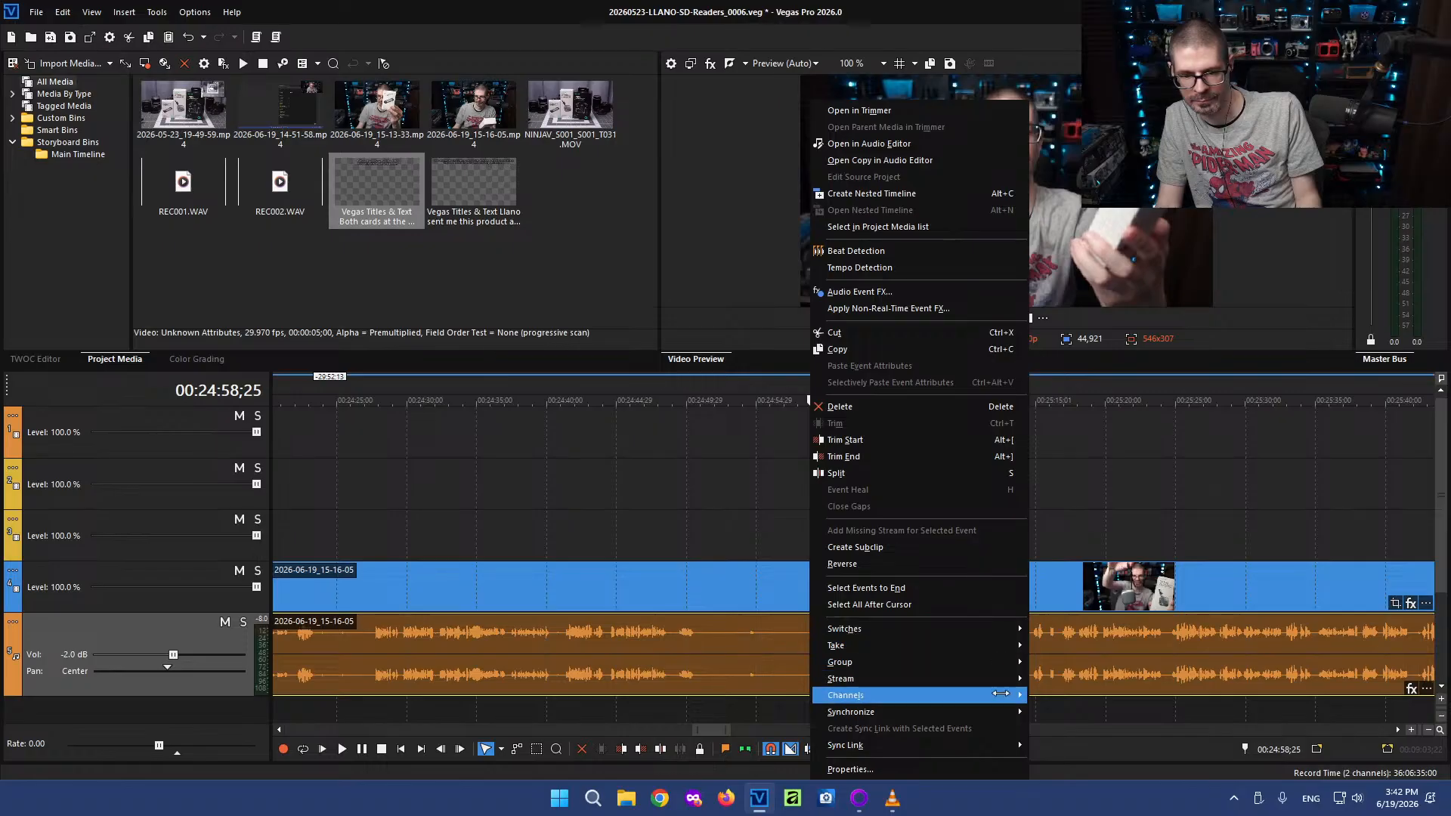
mouse_move(1006, 695)
left_click(1054, 713)
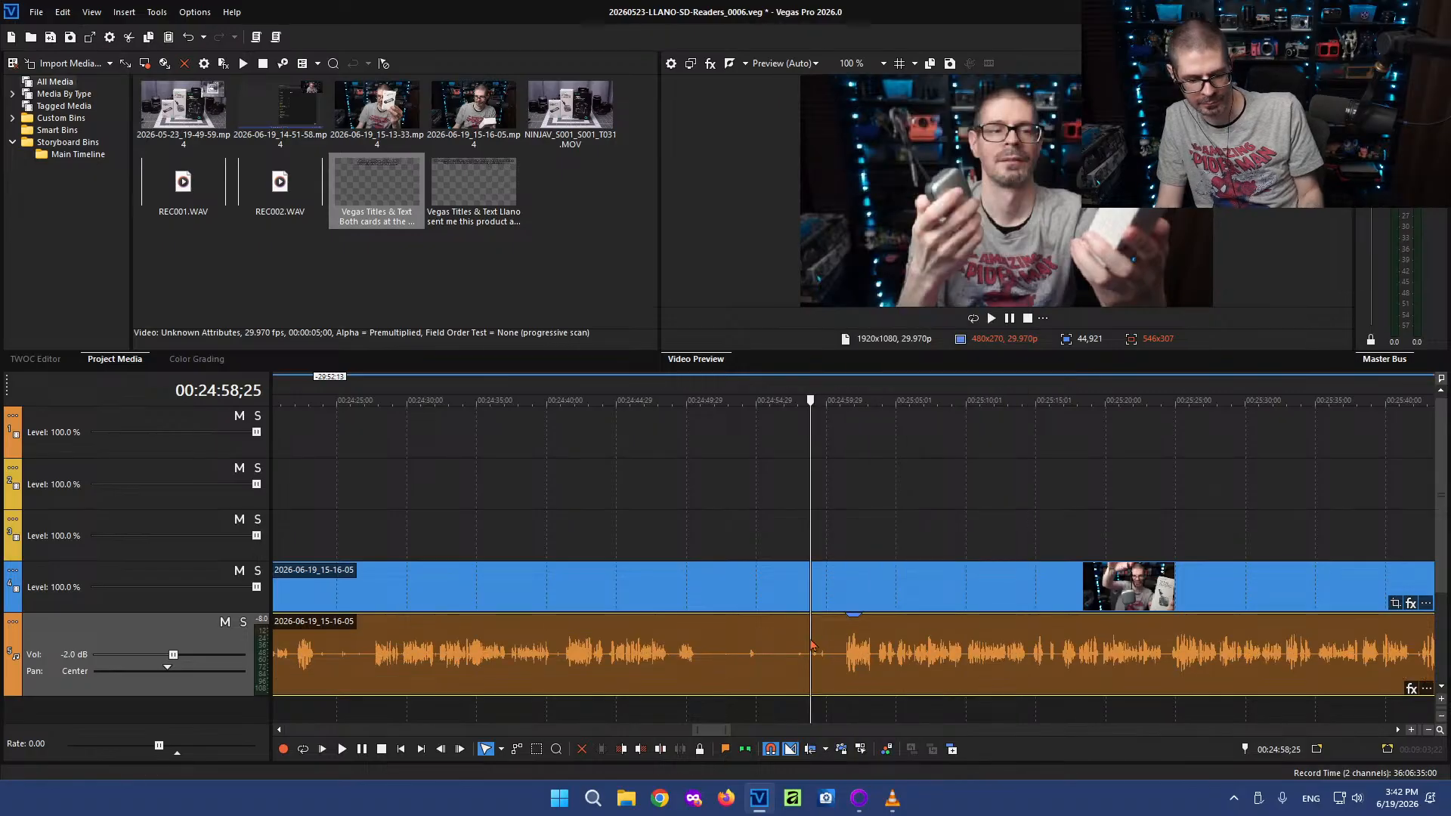
Split the 2026-06-19_15-16-05 clip at 00:25:00;27 and move its second part to just after the 2026-06-19_14-51-58 clip
left_click(844, 662)
key("s")
scroll(841, 677, "down", 10)
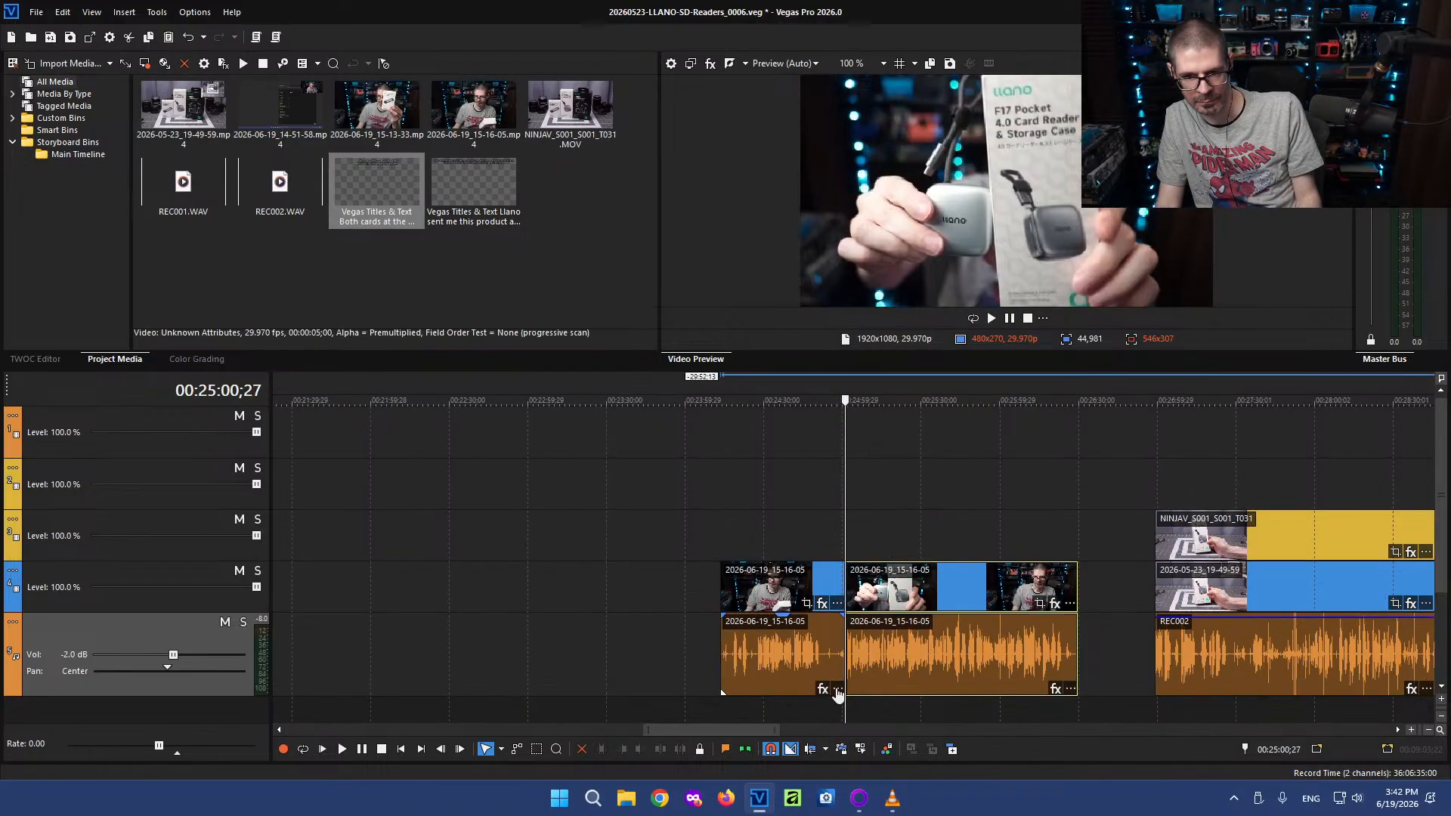
scroll(861, 652, "right", 5)
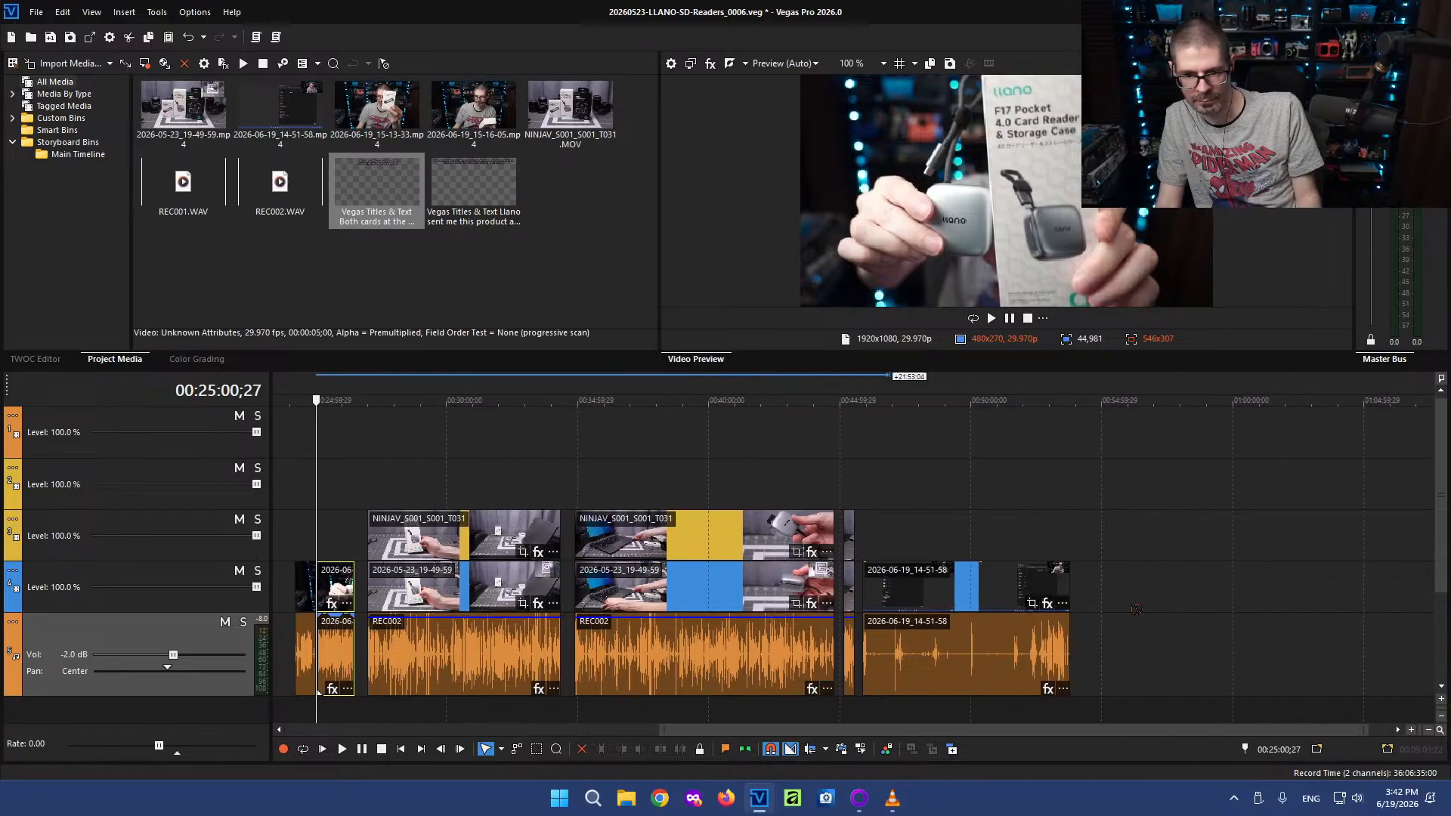
left_click_drag(1105, 569, 1100, 644)
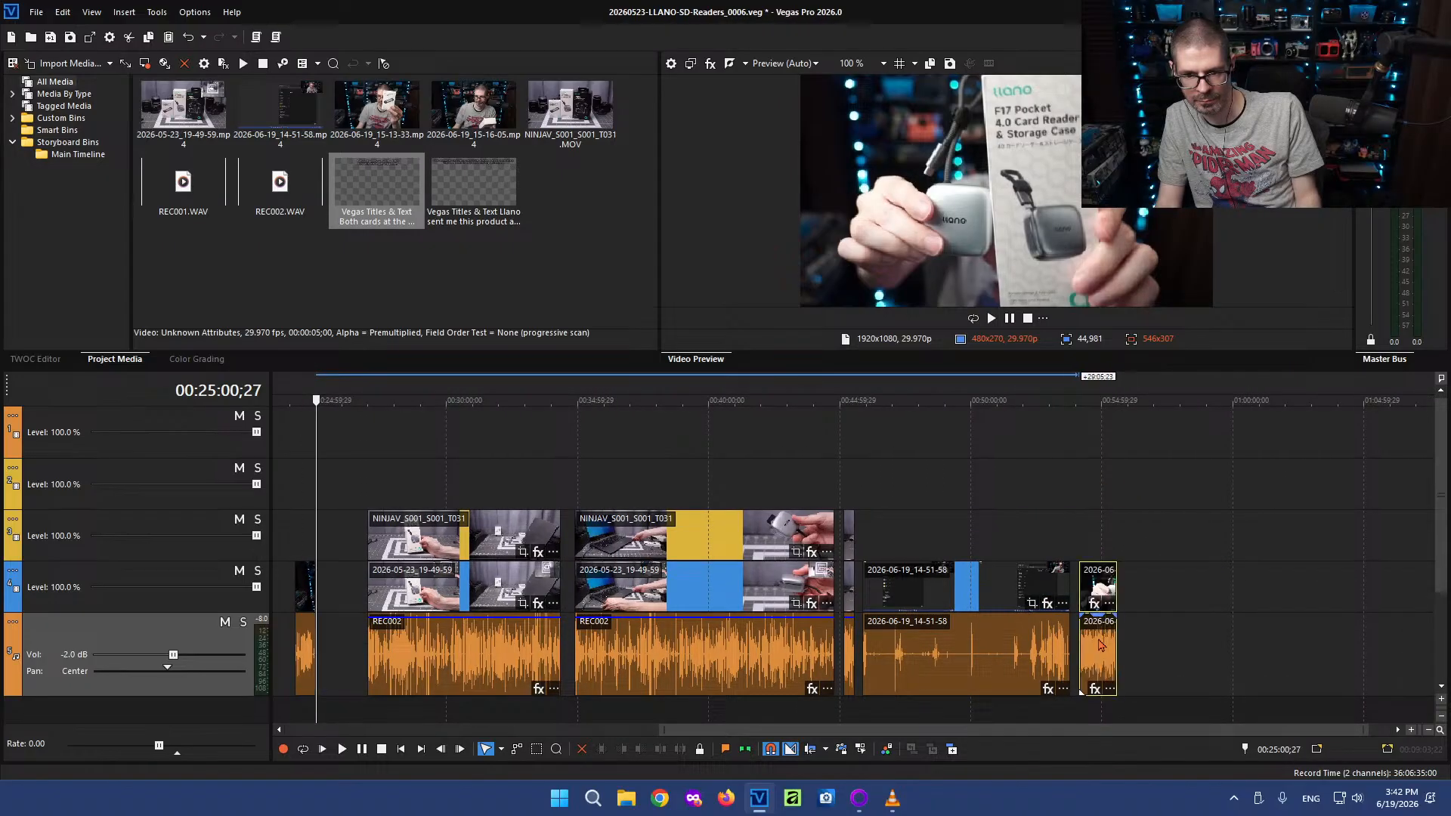
Move the first part of the 2026-06-19_15-16-05 clip to just before the first NINJAV_S001_S001_T031 clip
left_click(309, 484)
scroll(821, 607, "up", 8)
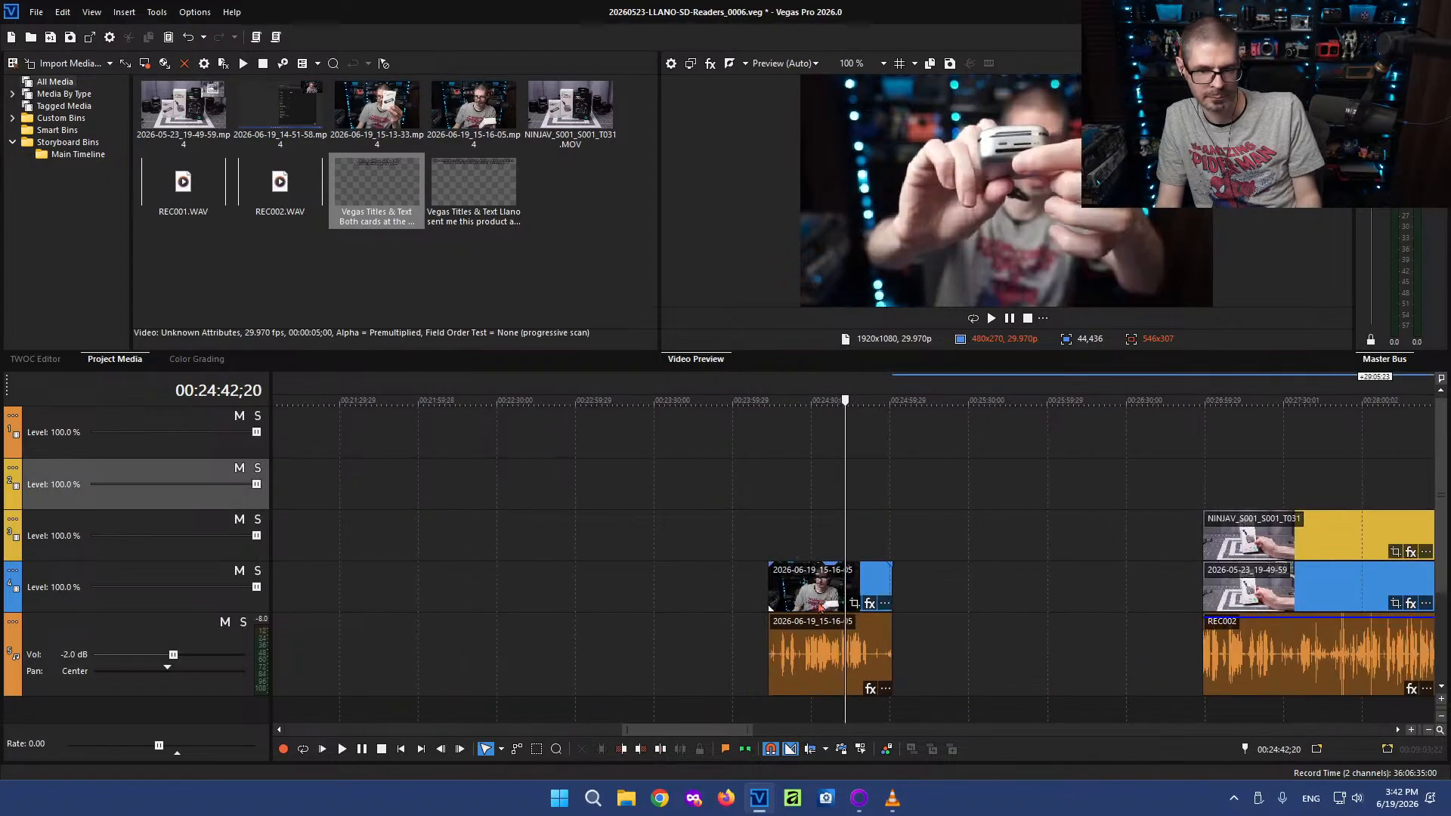
left_click_drag(807, 584, 1102, 593)
scroll(1102, 593, "down", 10)
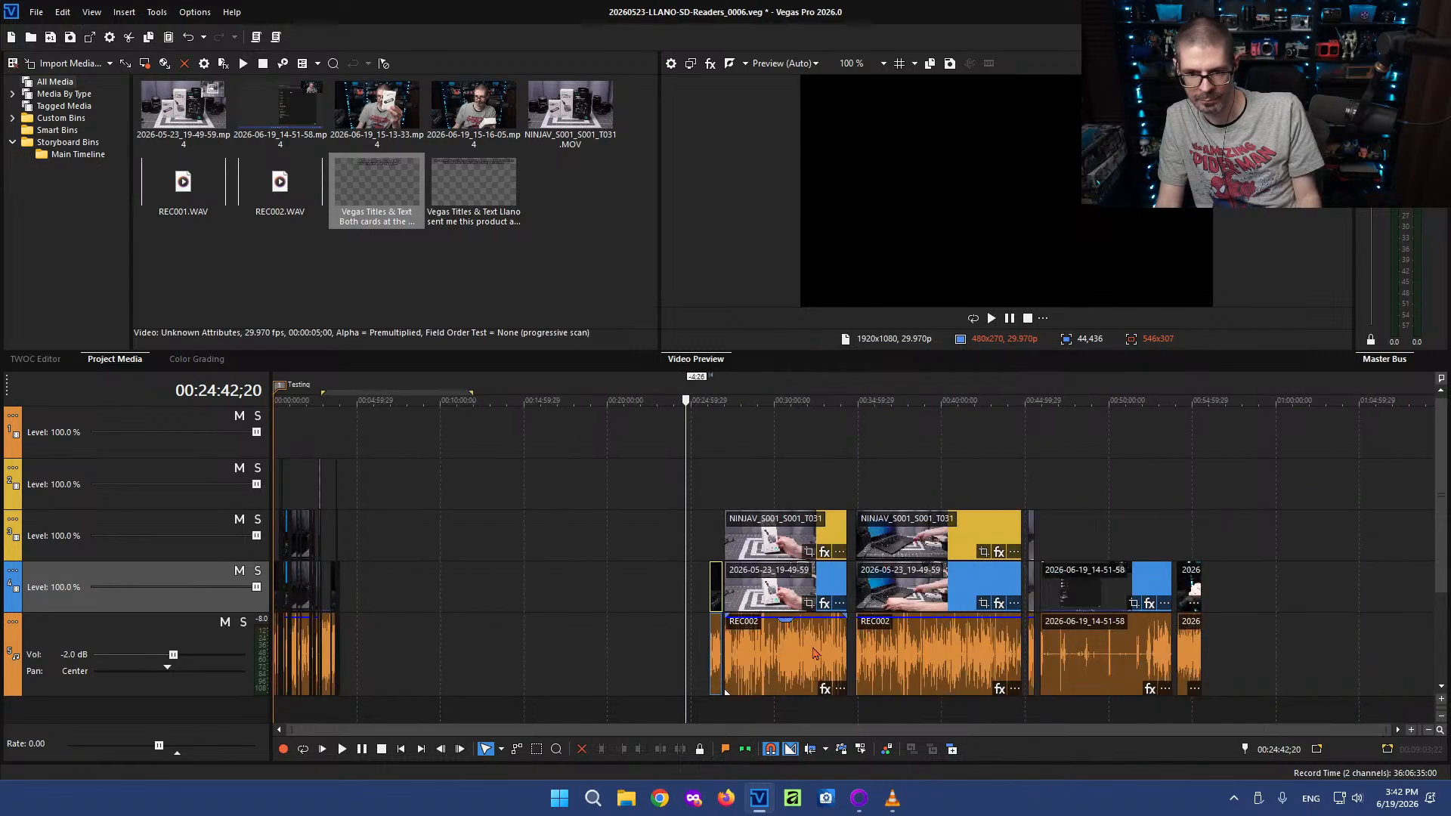
Shift all remaining raw clips earlier together, starting at about 00:07:00 after the finished edit
left_click(557, 608)
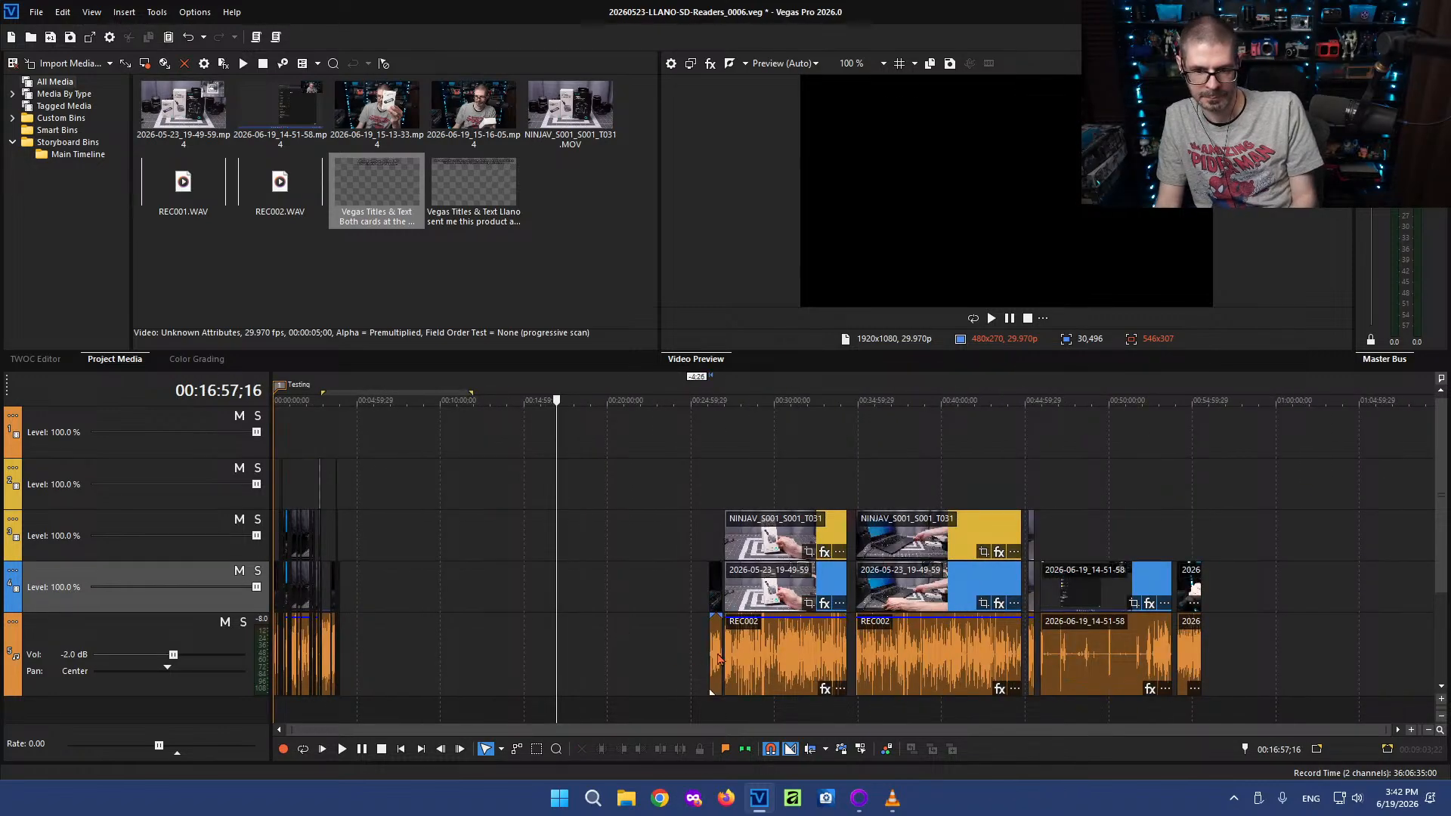
left_click_drag(715, 653, 391, 620)
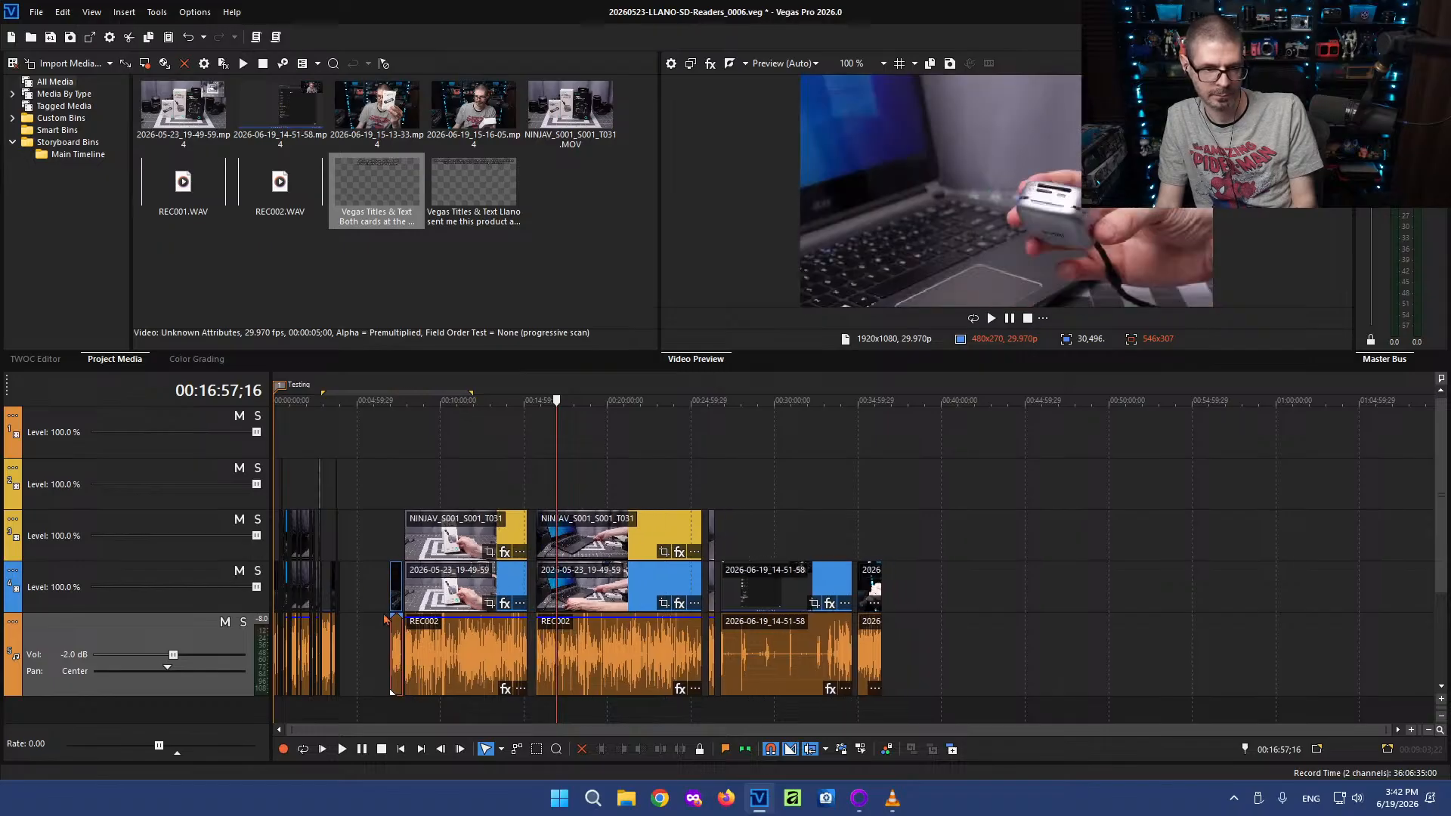
left_click(374, 526)
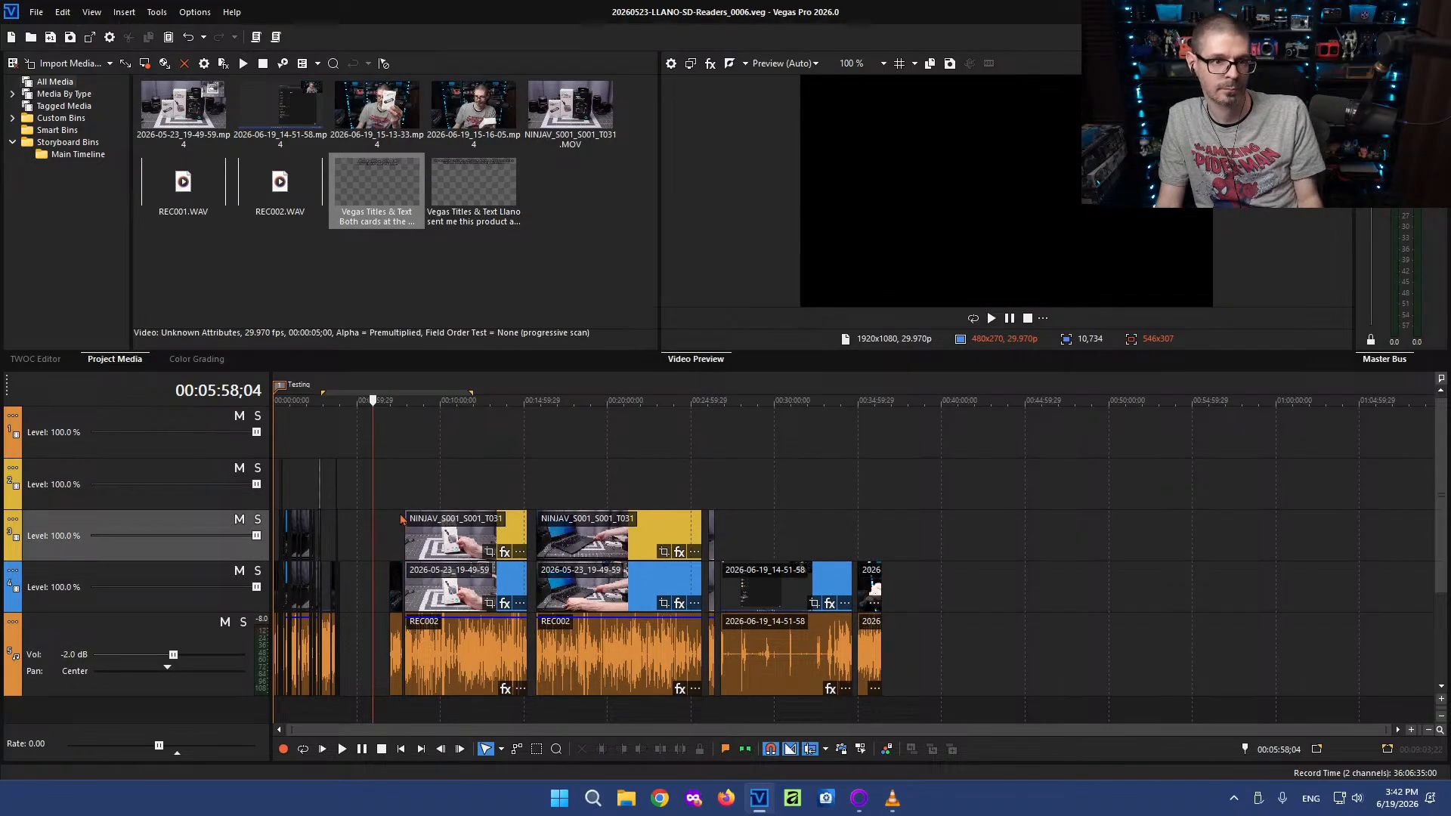
left_click(402, 520)
scroll(403, 520, "up", 2)
Save the project under the new name 20260523-LLANO-F17-UHS-II-Case.veg
left_click(36, 12)
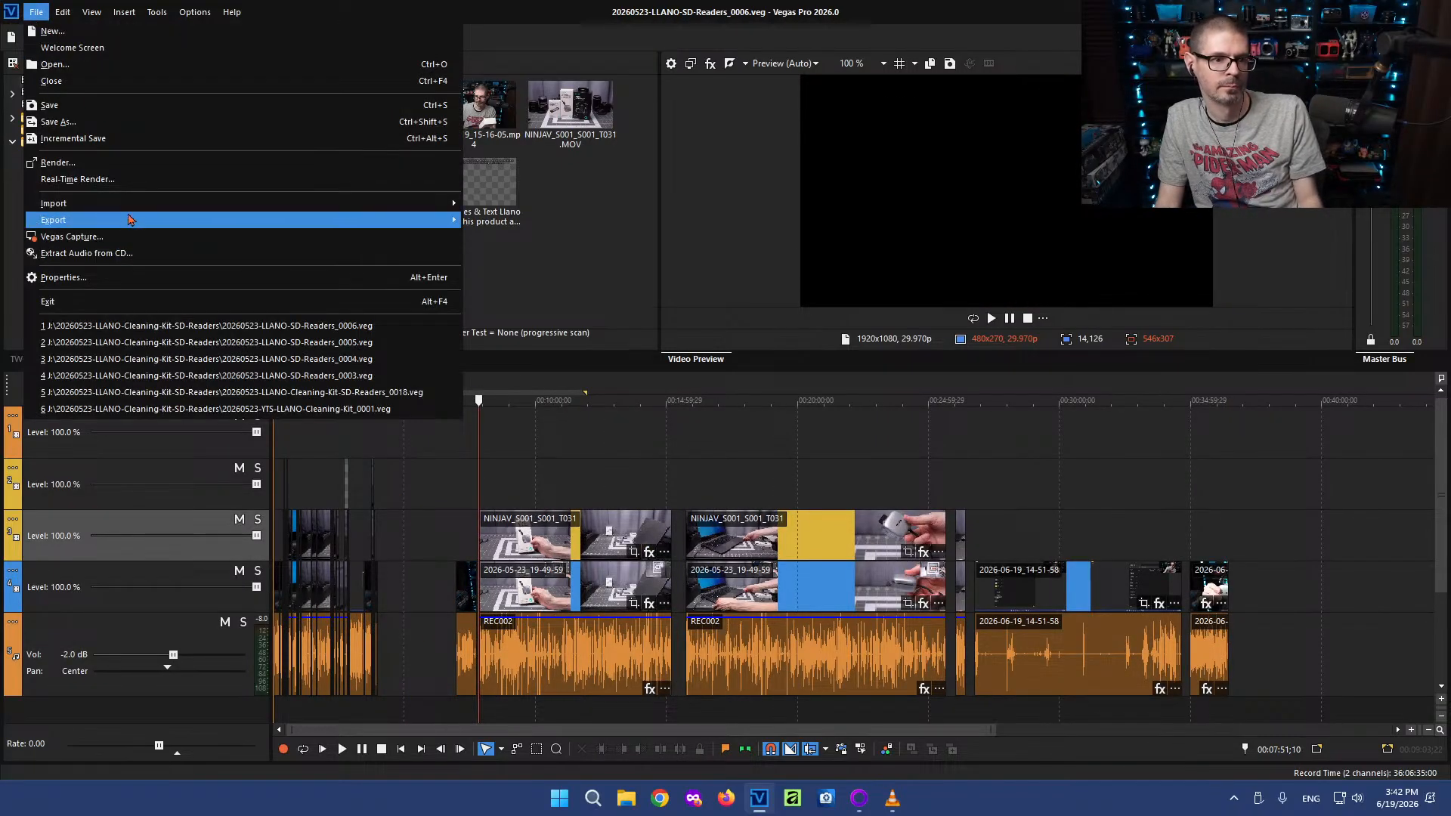
left_click(98, 121)
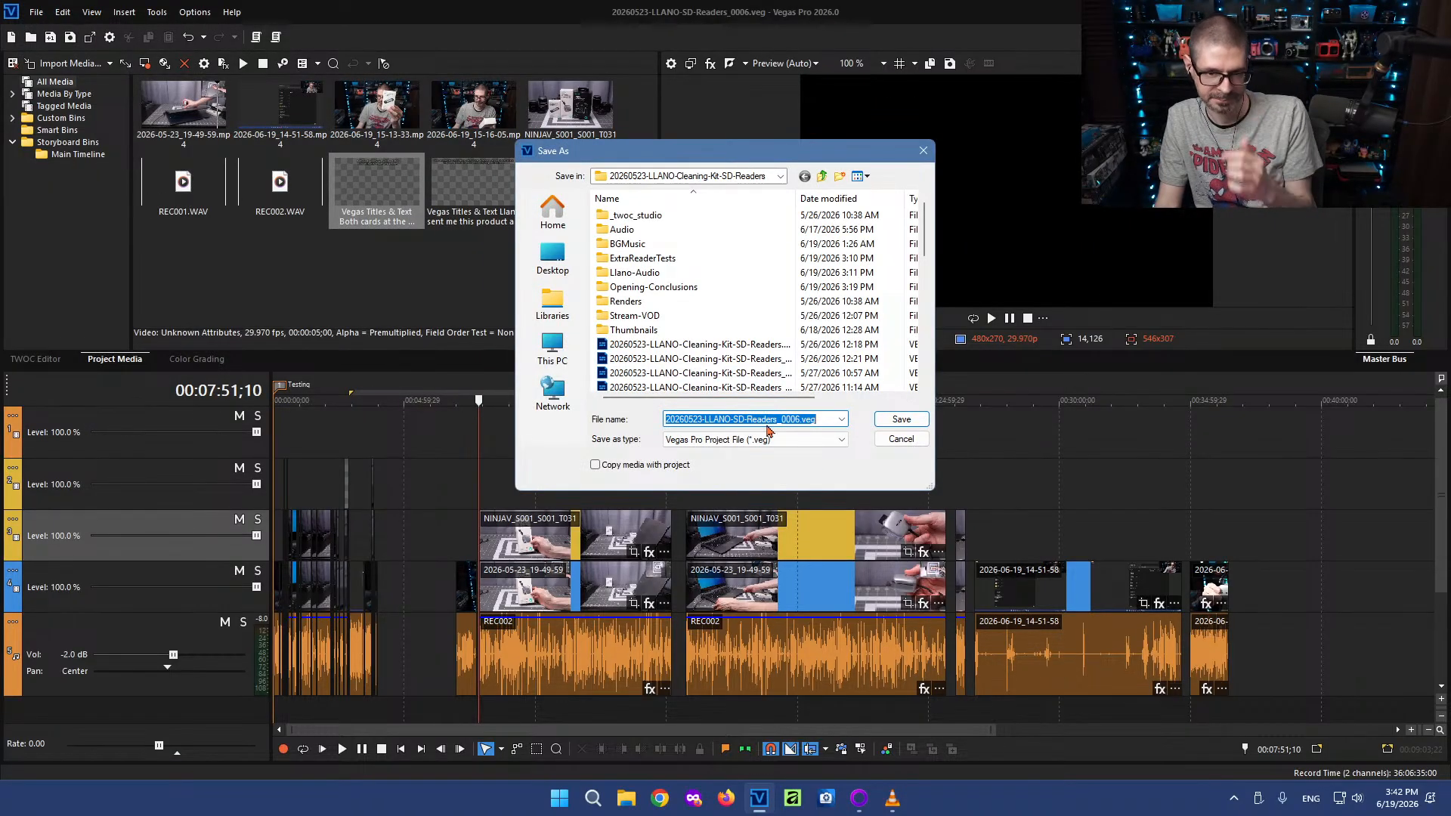
left_click(769, 421)
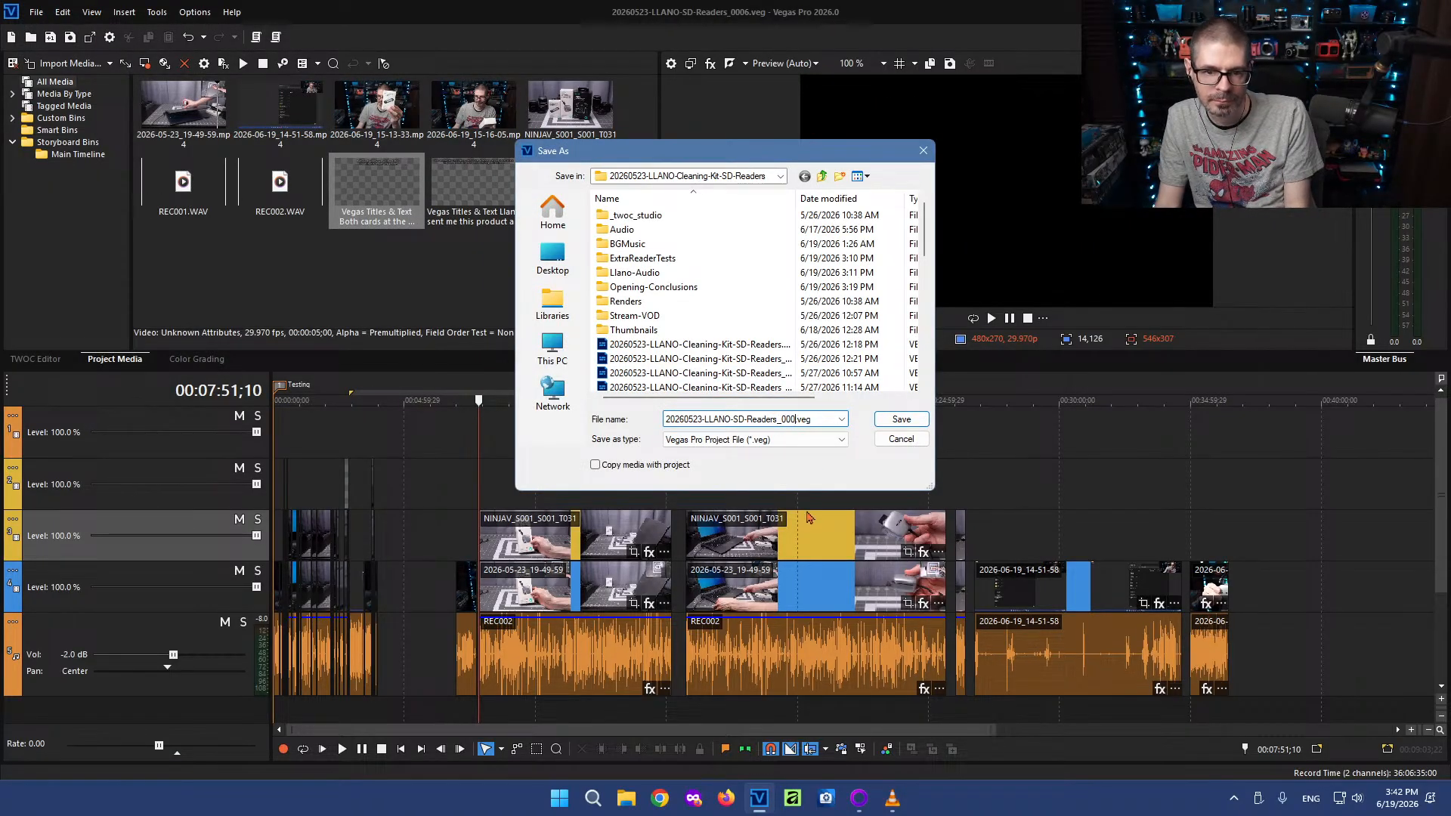
key("BackSpace")
key("BackSpace")
key("BackSpace")
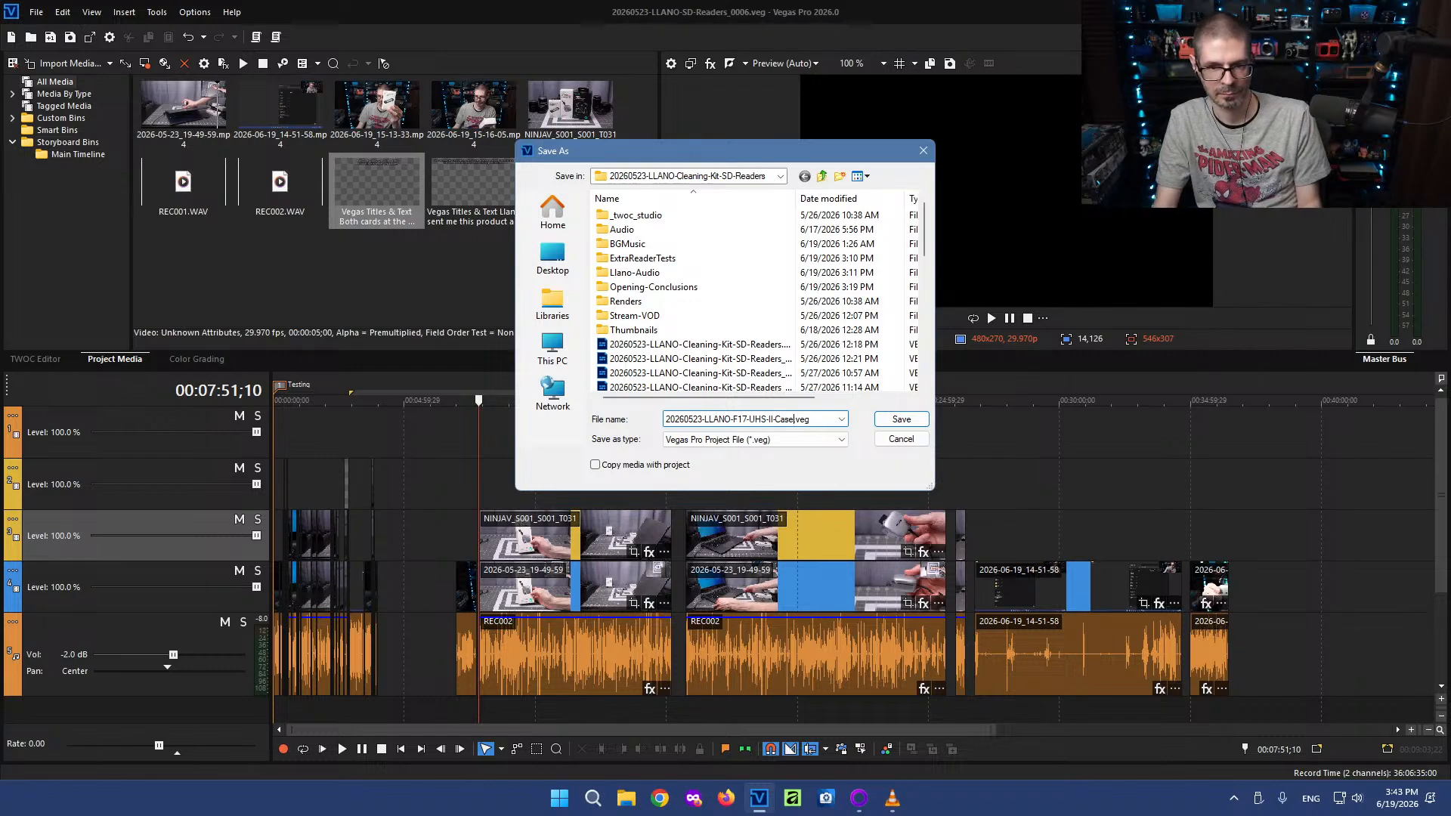
left_click(901, 420)
Delete all clips of the finished SD reader edit at the timeline's start, with the remaining clips rippling earlier
left_click(435, 438)
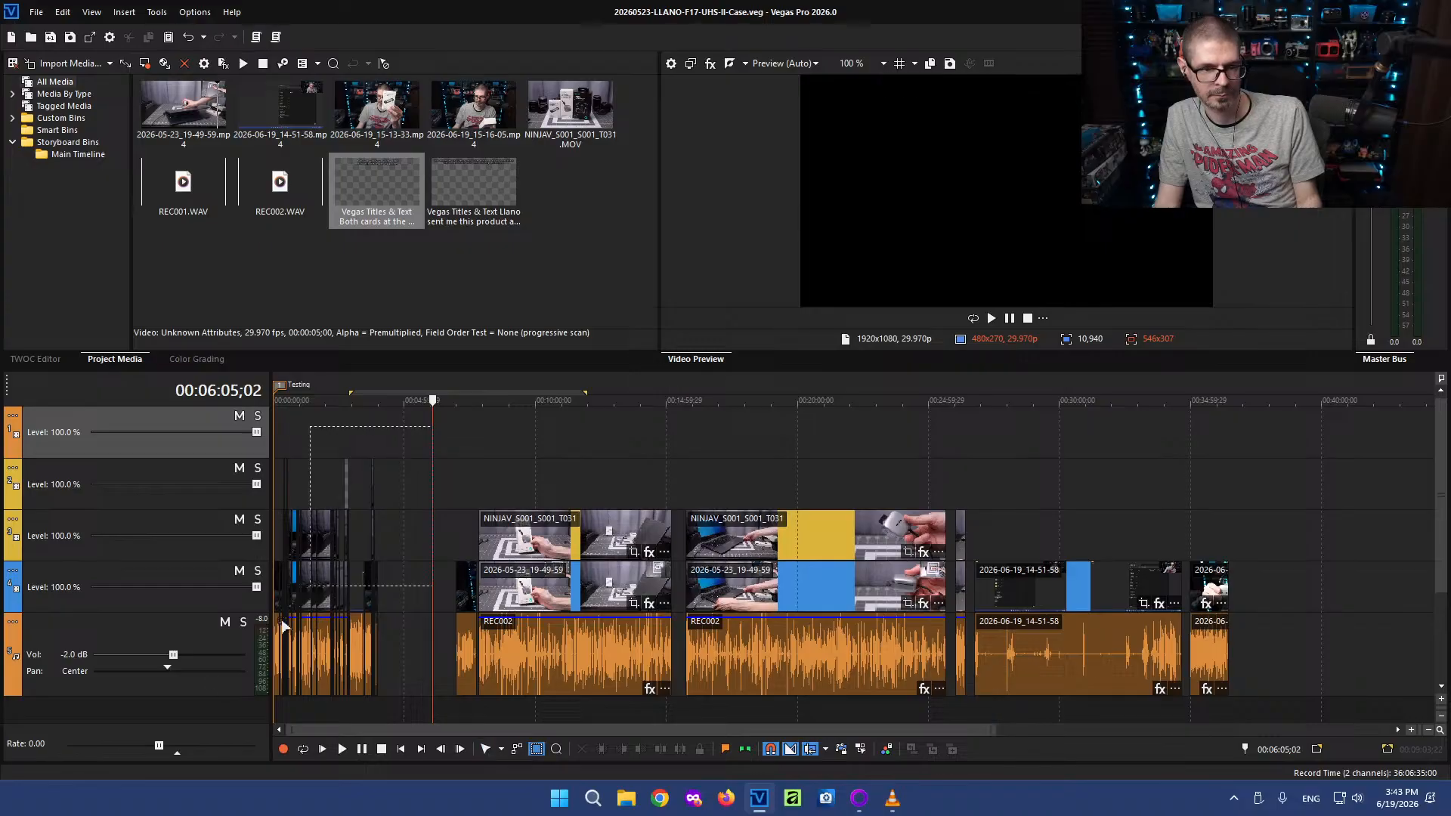
left_click_drag(281, 625, 246, 626)
key("Delete")
left_click(308, 481)
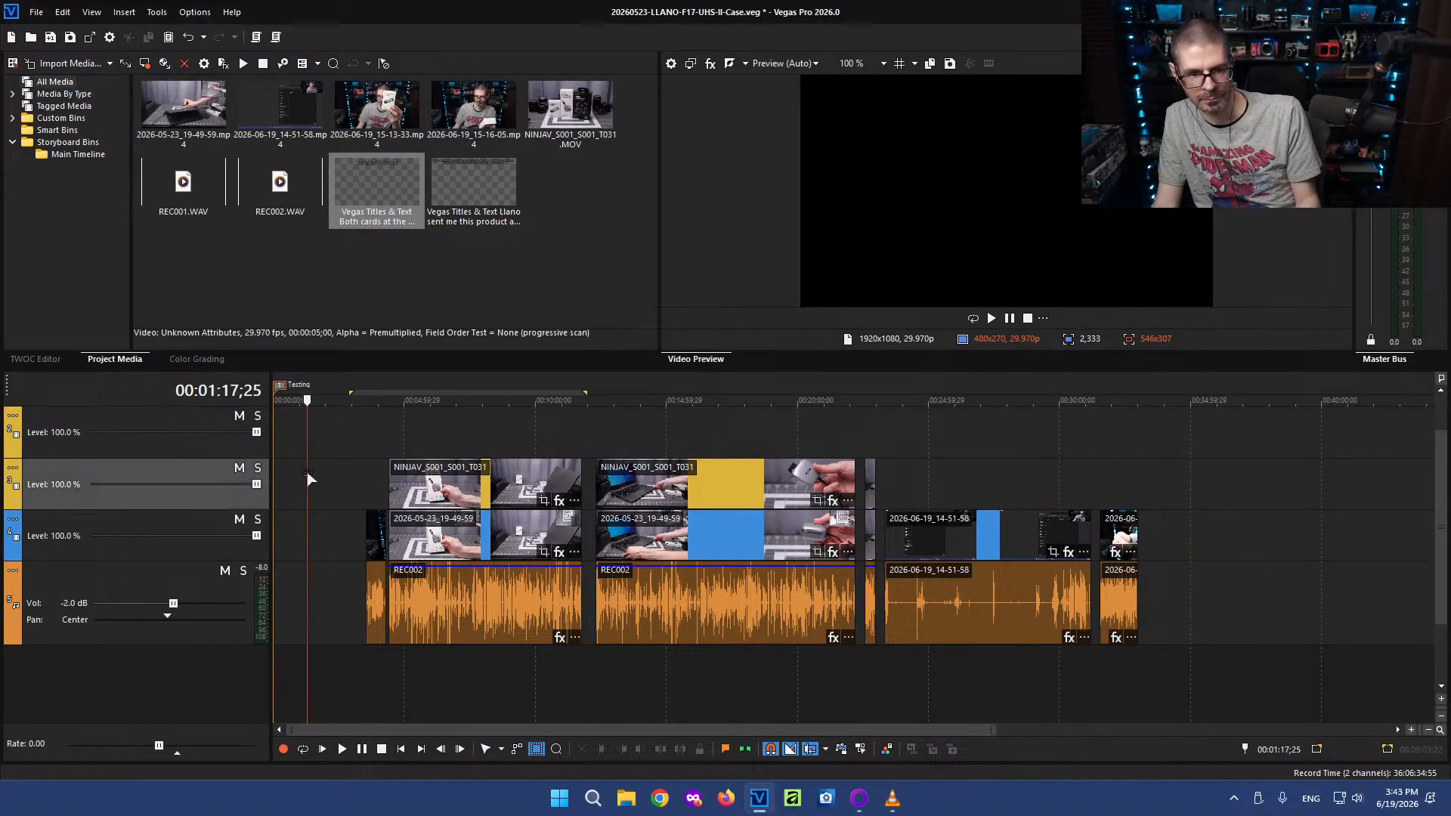
Delete the Testing marker and clear all remaining markers from the timeline
scroll(309, 481, "up", 3)
right_click(281, 387)
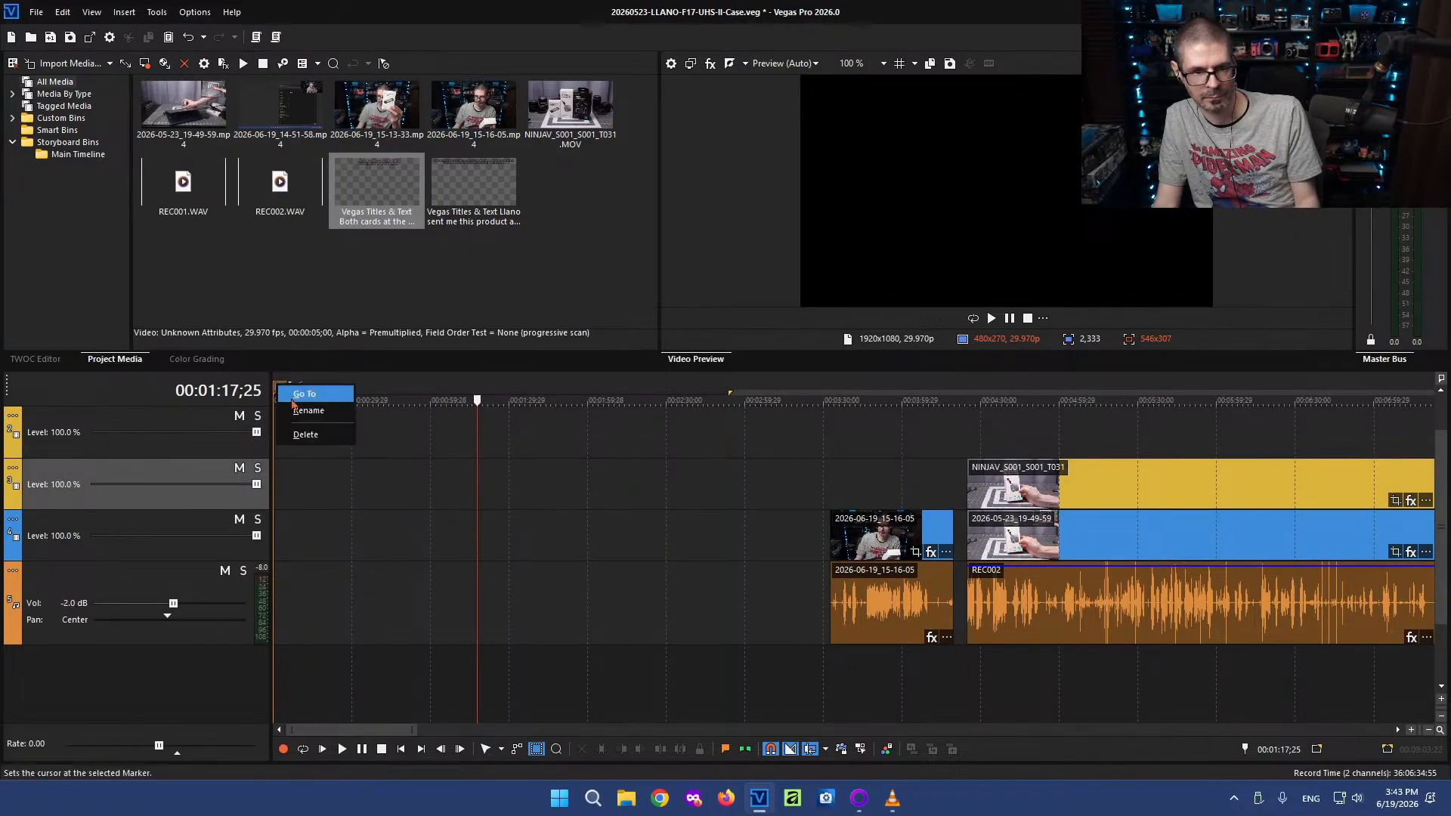
left_click(309, 437)
left_click(293, 410)
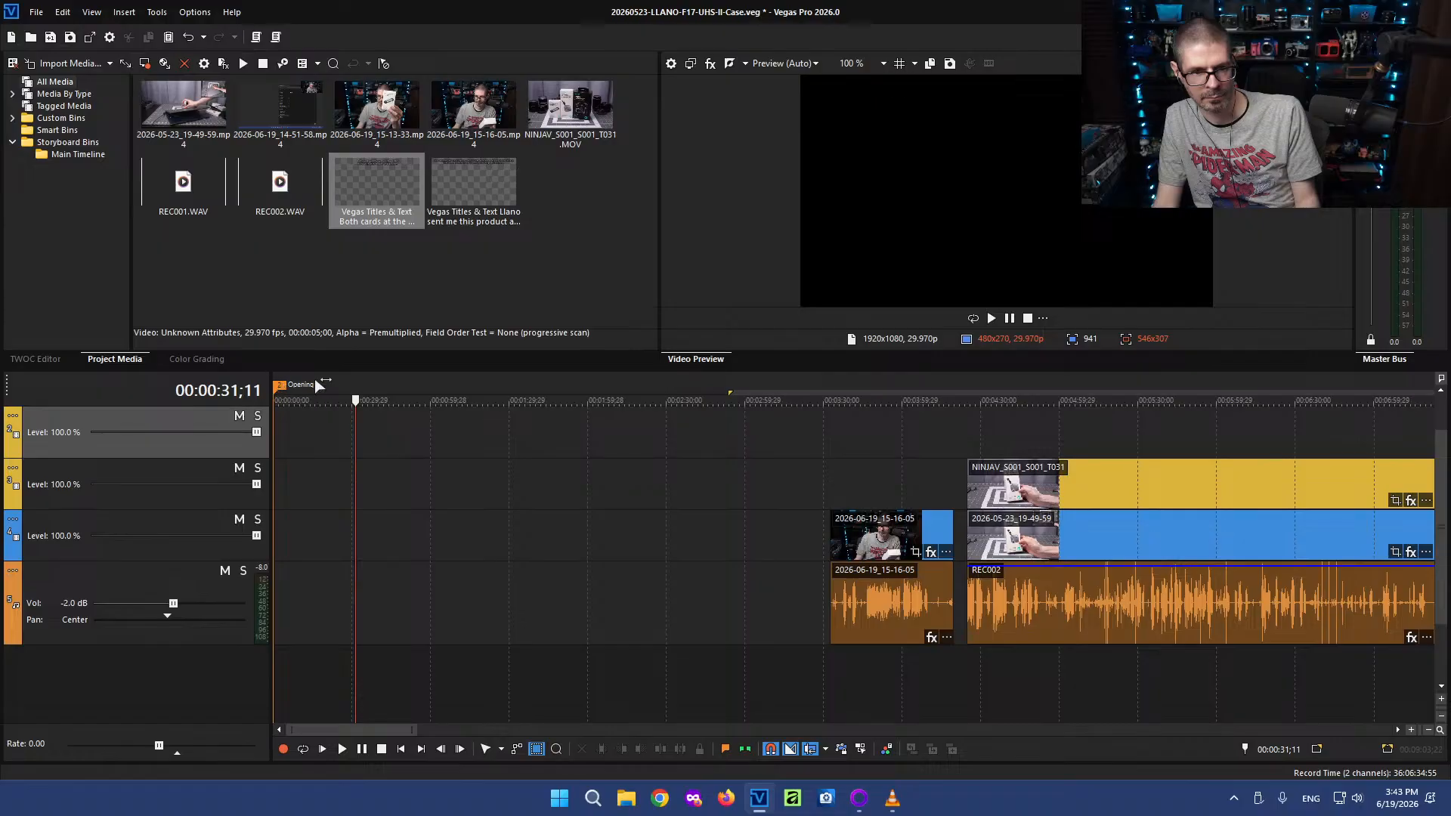
right_click(332, 387)
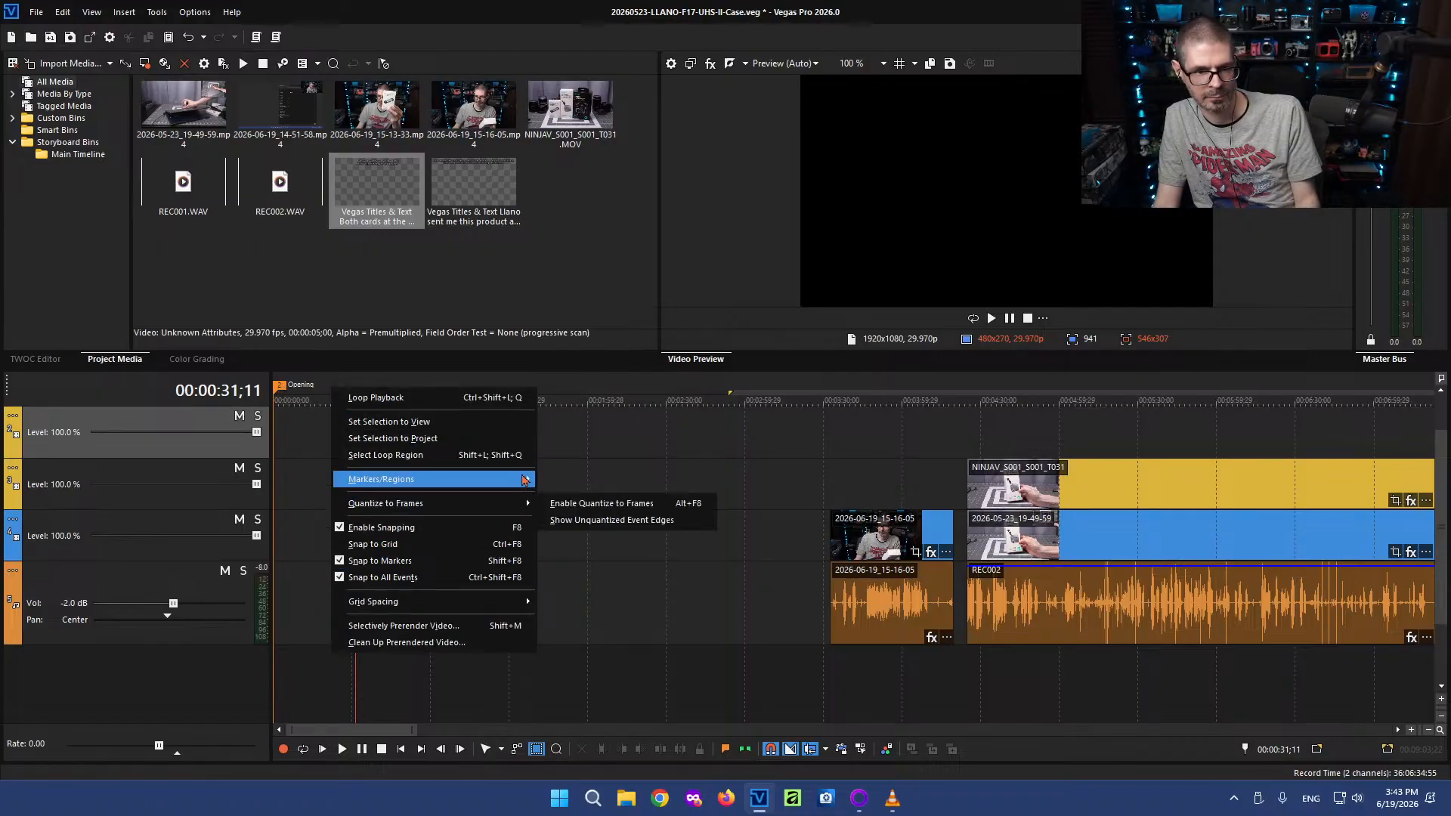
mouse_move(523, 479)
left_click(575, 522)
left_click(454, 493)
Shift all remaining clips together so the 2026-06-19_15-16-05 opening clip starts at 00:00:00;00, and save the project
scroll(484, 496, "down", 2)
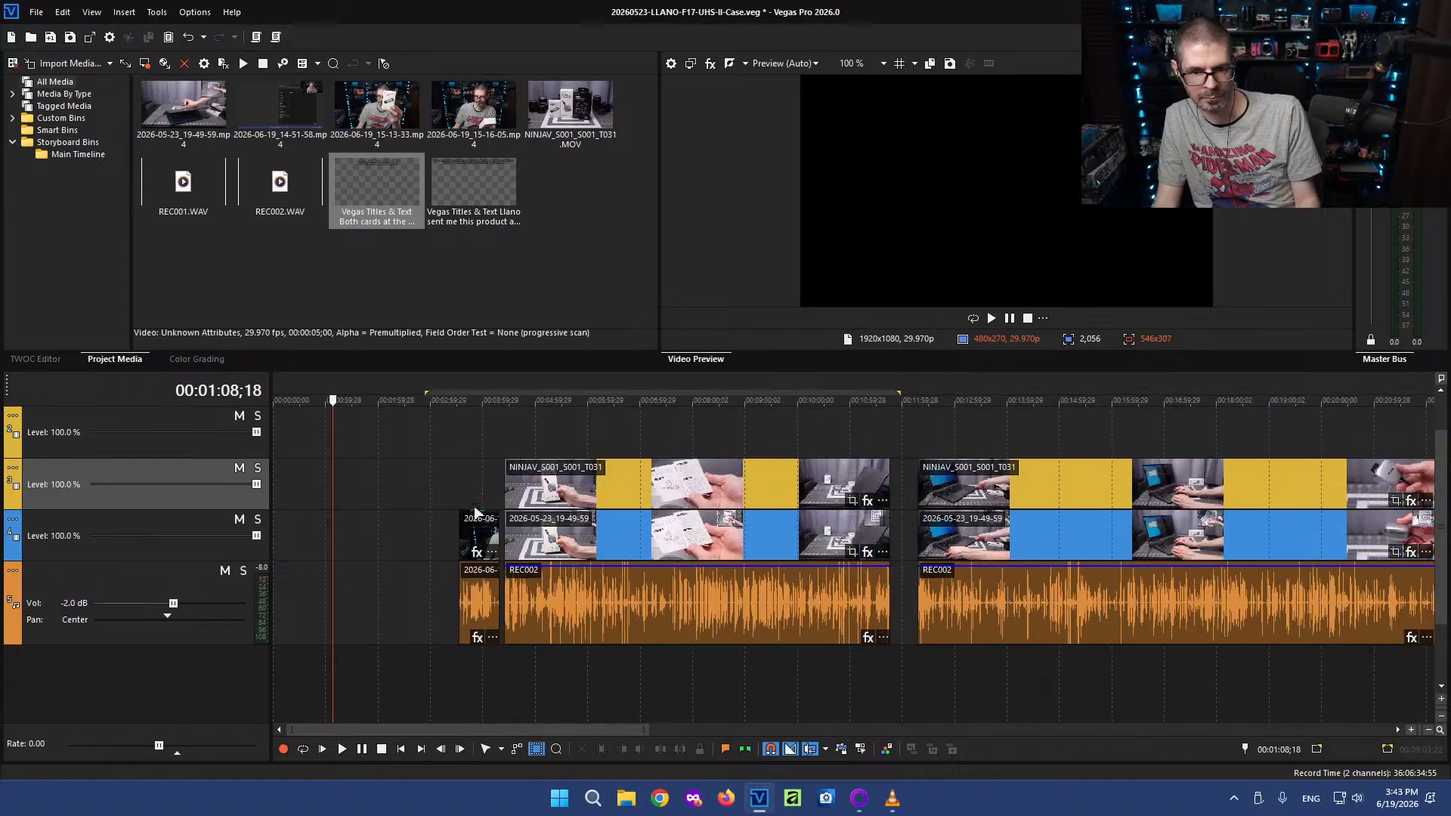
scroll(476, 513, "up", 3)
left_click(397, 535)
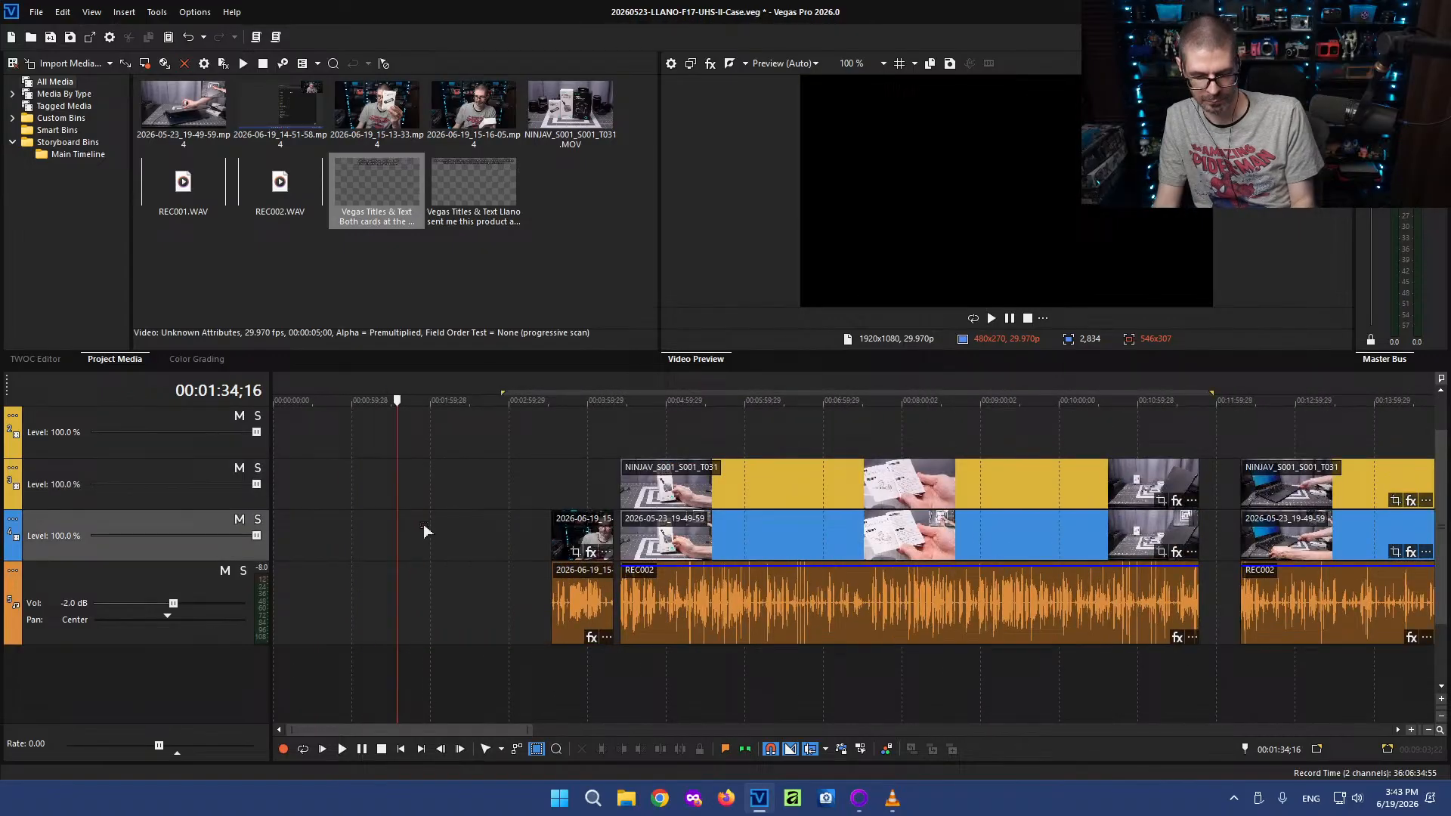
left_click(551, 532)
left_click_drag(603, 532, 287, 535)
key("ctrl+l")
left_click(284, 533)
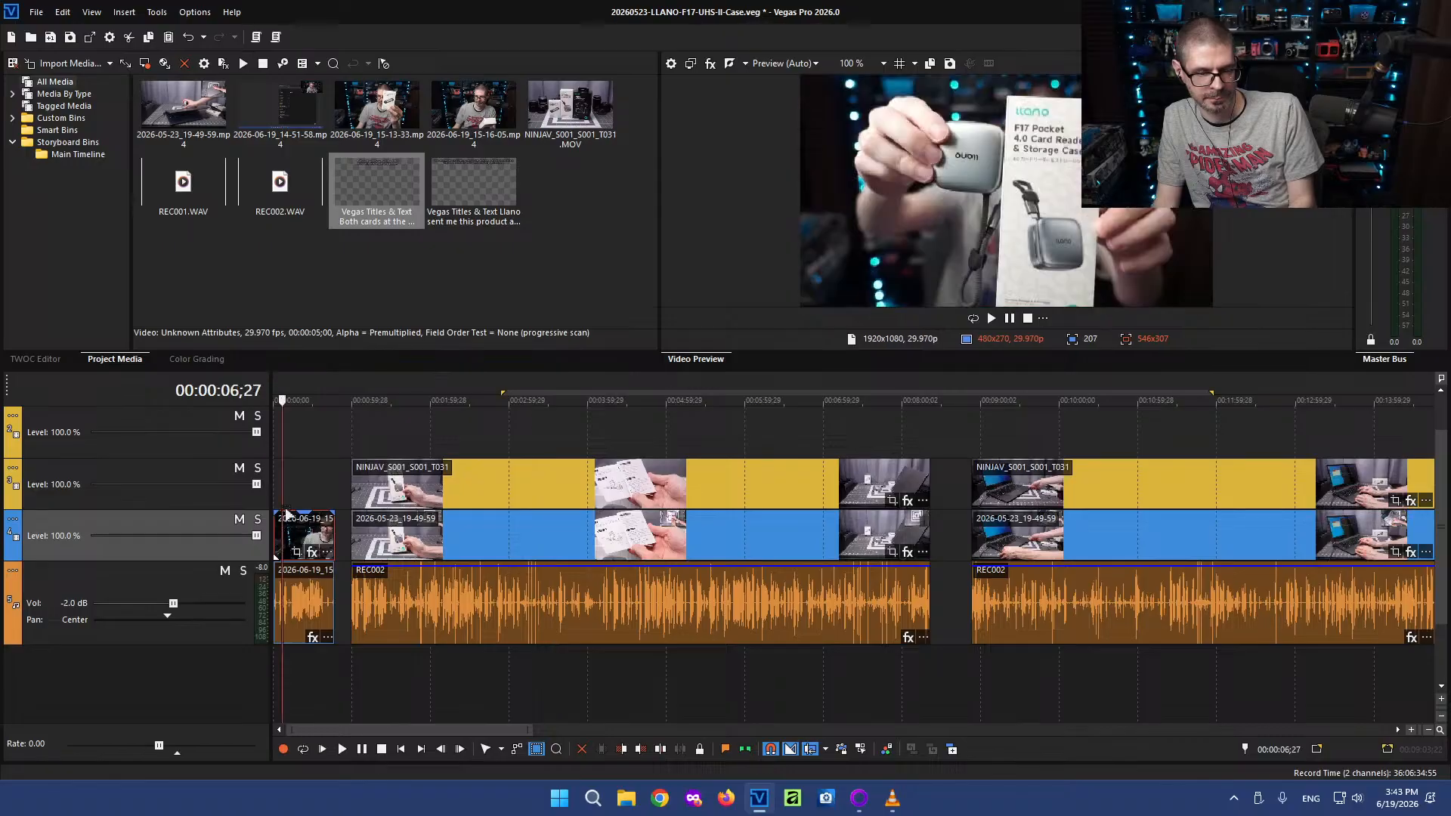
left_click(290, 480)
key("ctrl+s")
Look over the opening, tabletop, screen-recording and closing clips along the new timeline
scroll(332, 484, "down", 5)
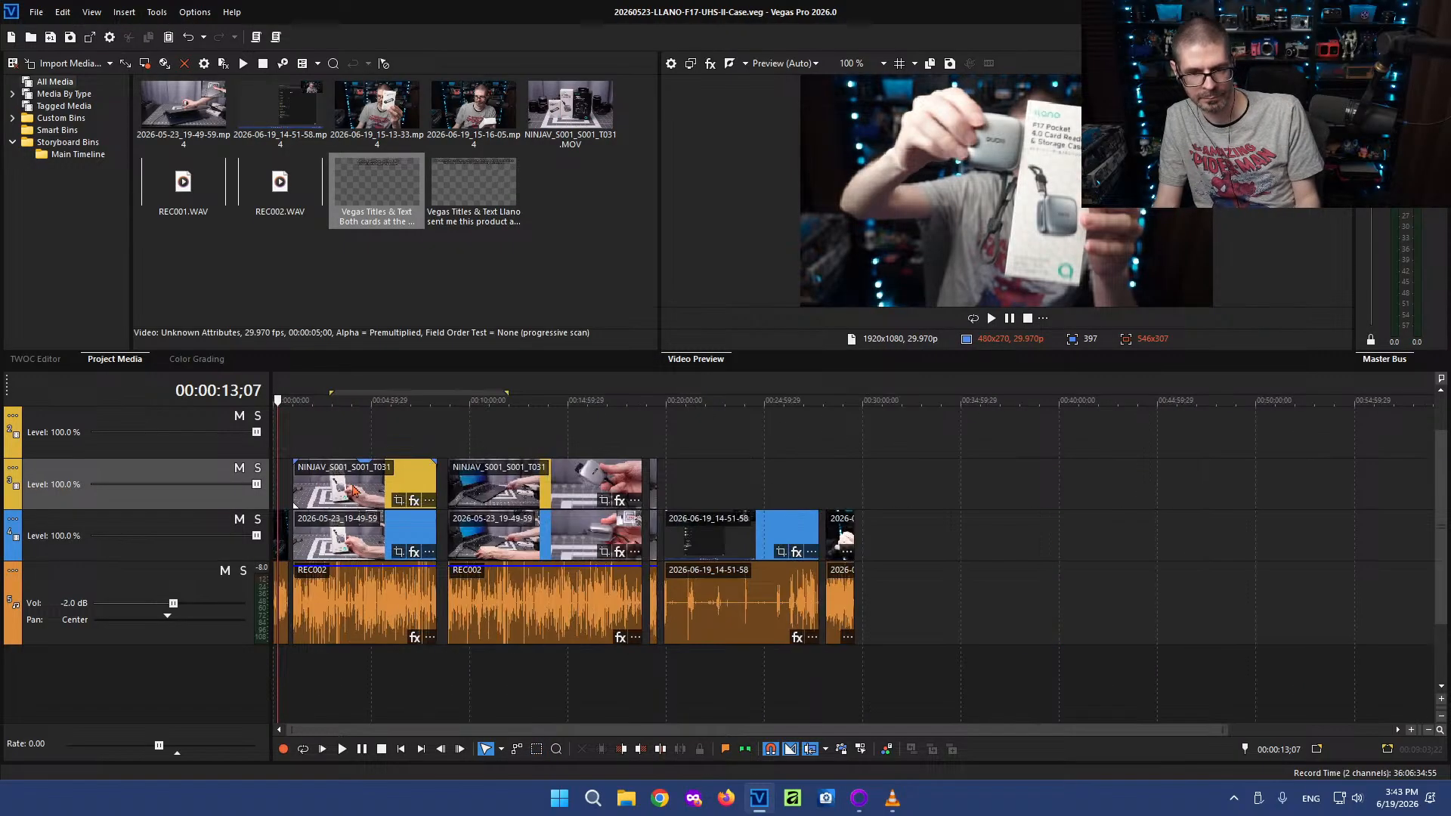
left_click(302, 449)
scroll(321, 443, "up", 2)
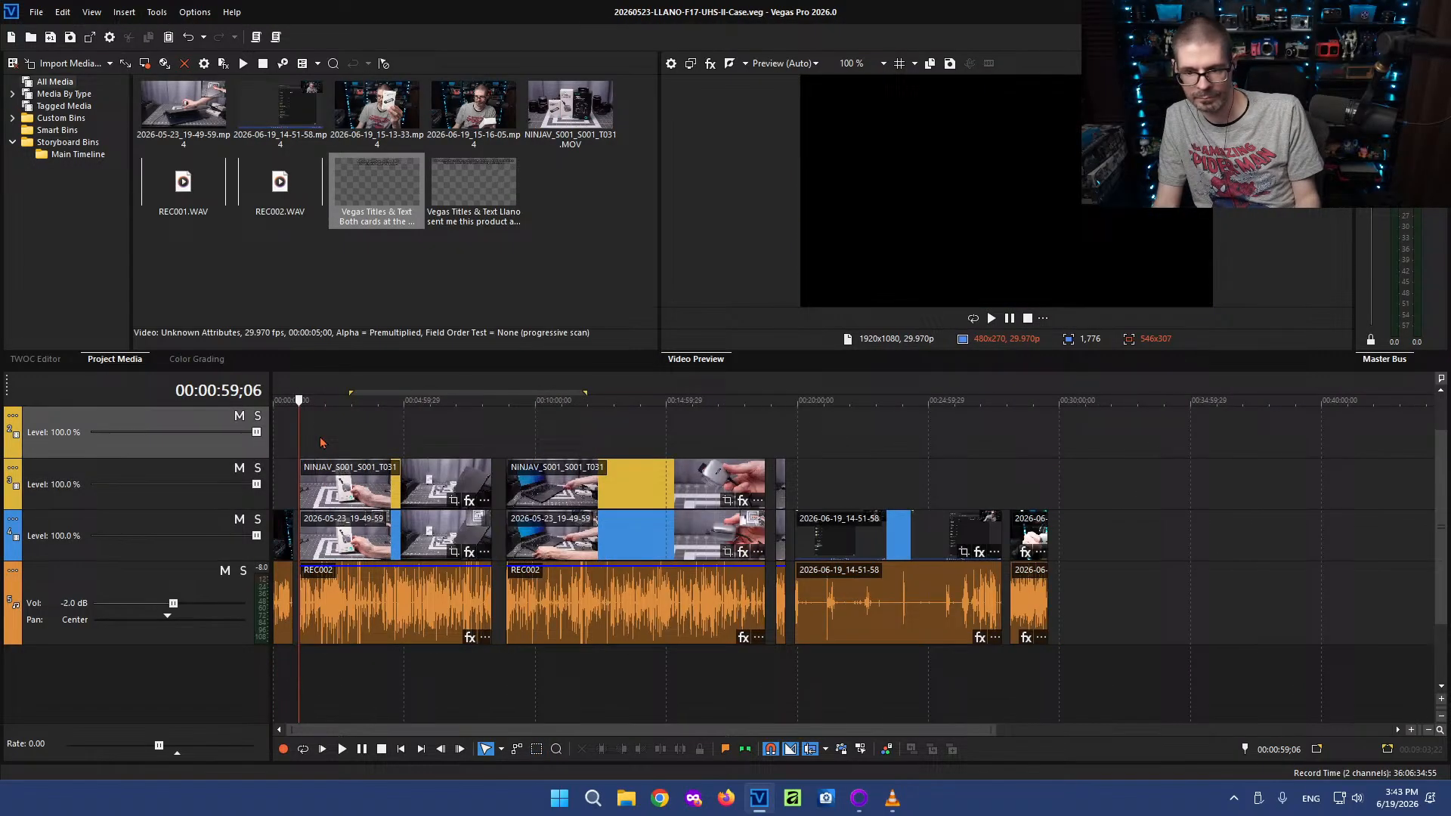
left_click(390, 449)
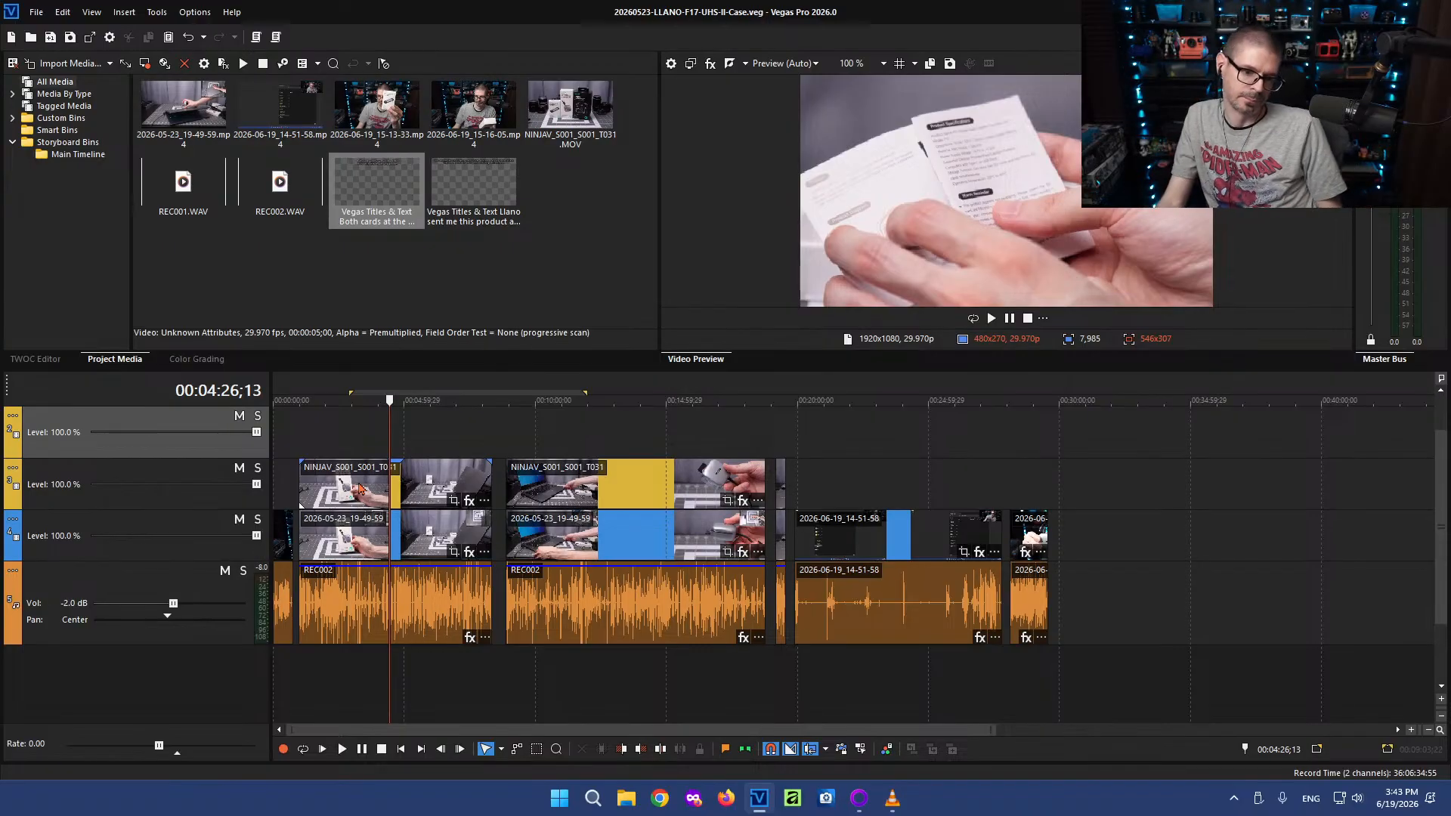
left_click(288, 446)
scroll(299, 454, "up", 5)
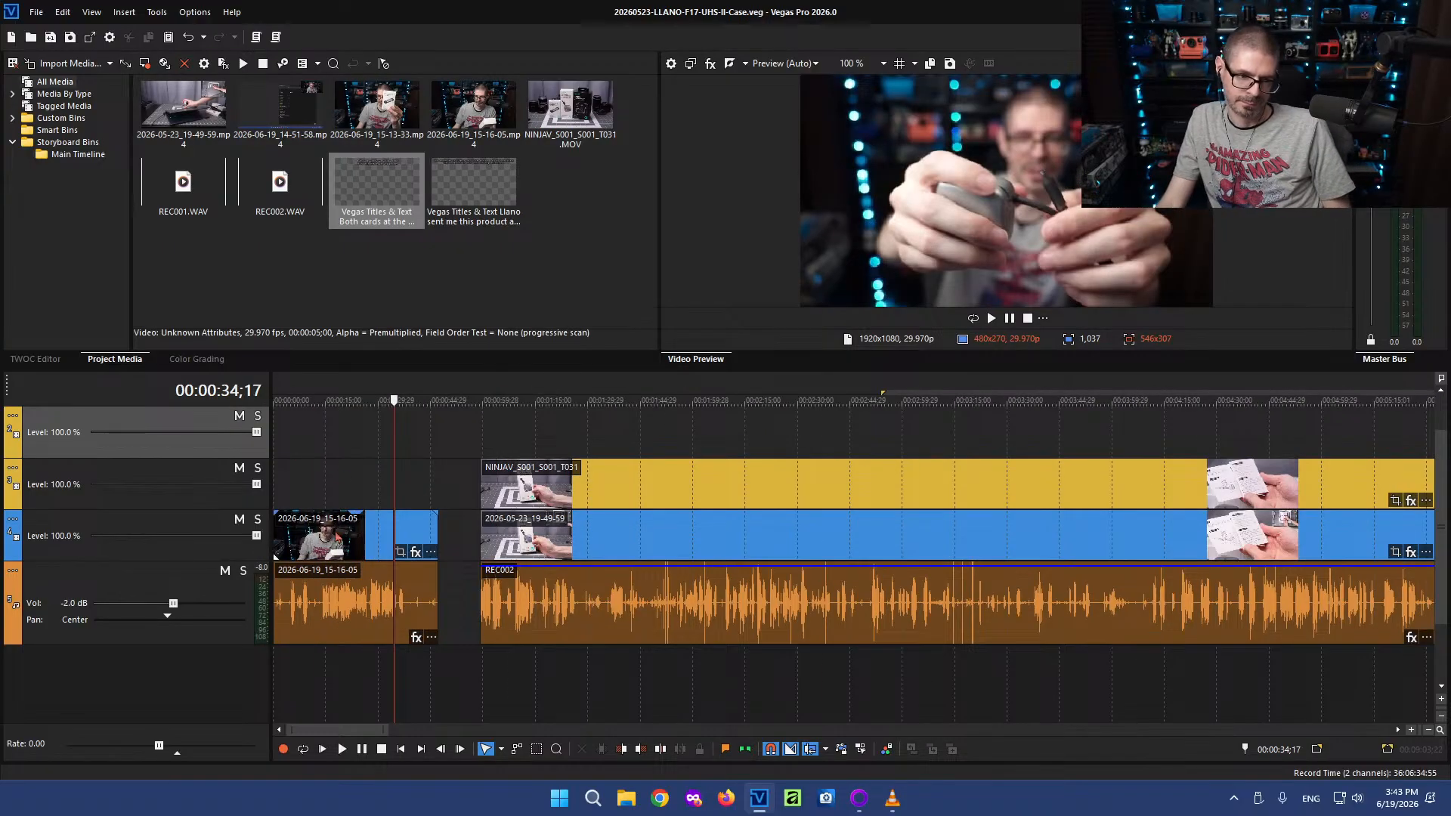
left_click(338, 600)
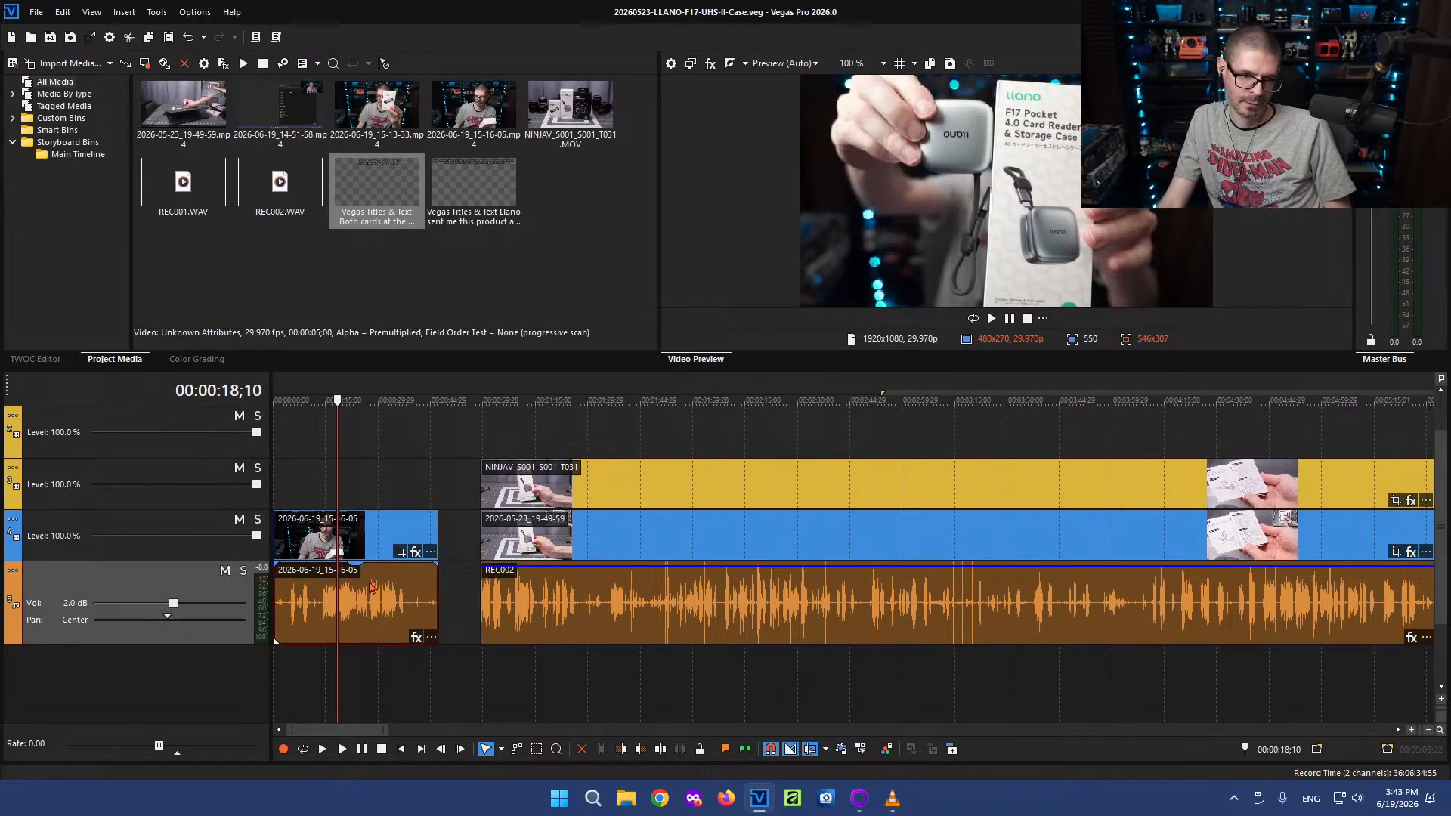
scroll(370, 599, "down", 6)
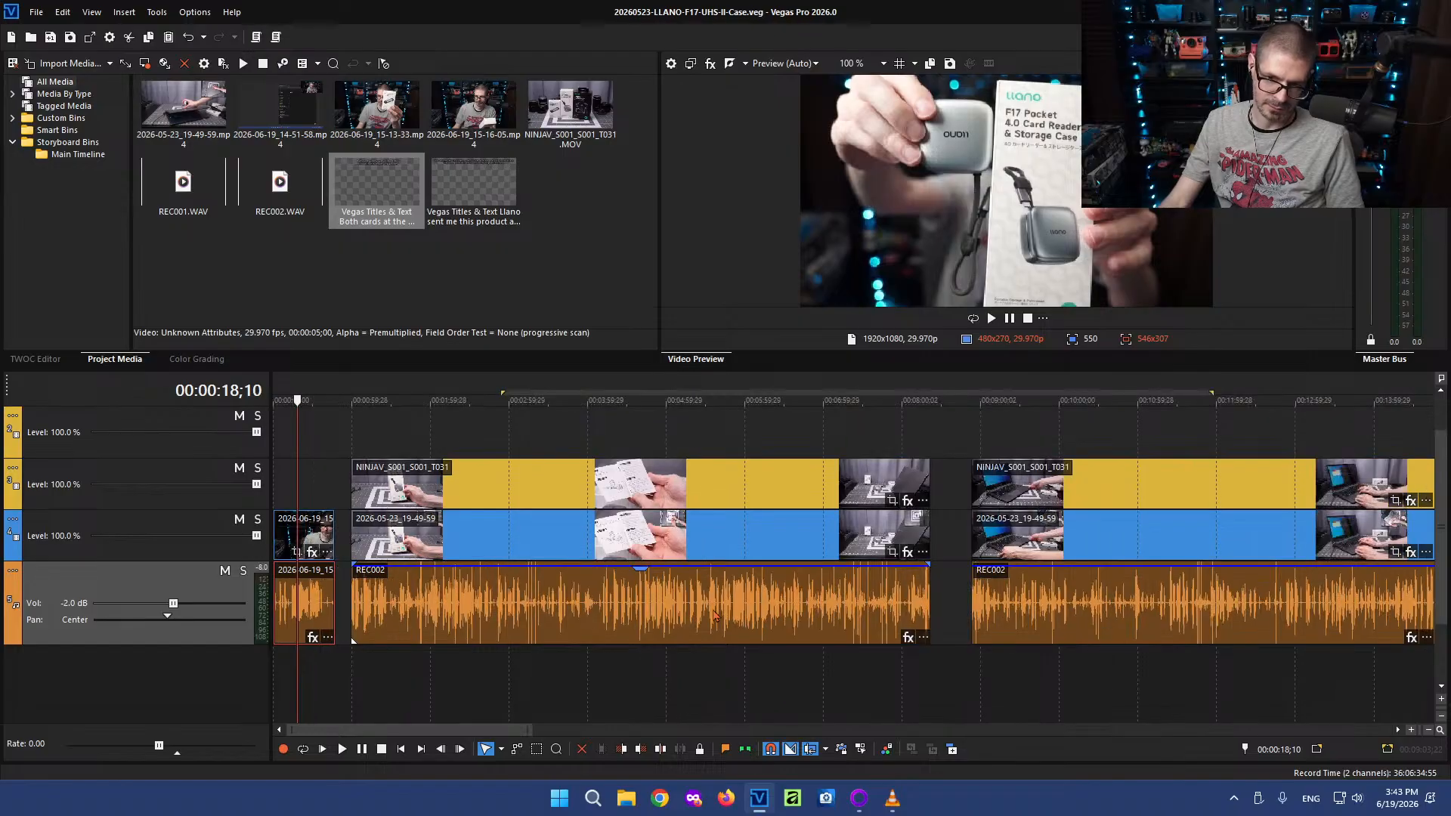
scroll(1170, 620, "down", 2)
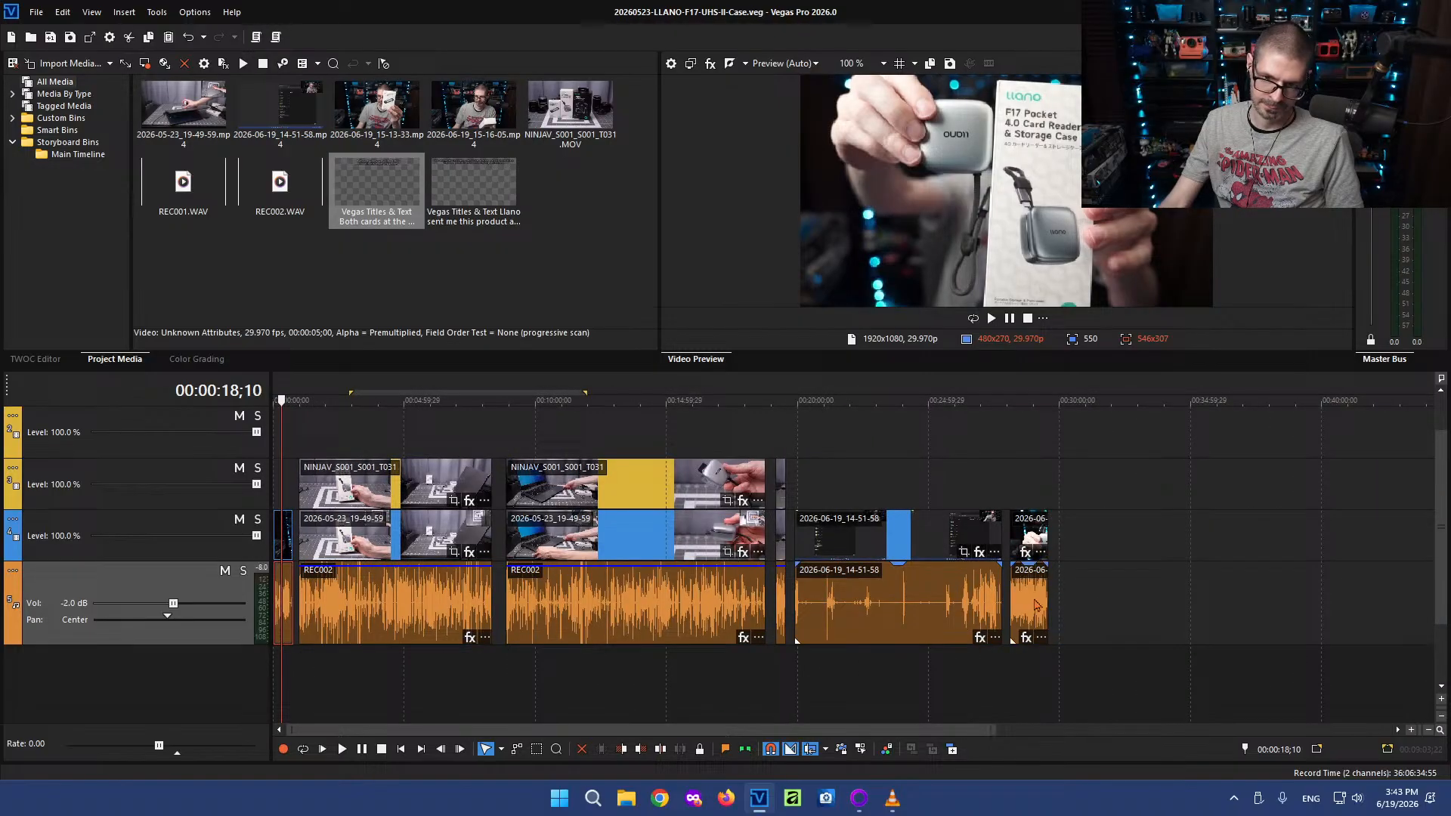
left_click(1035, 605)
scroll(1033, 604, "up", 4)
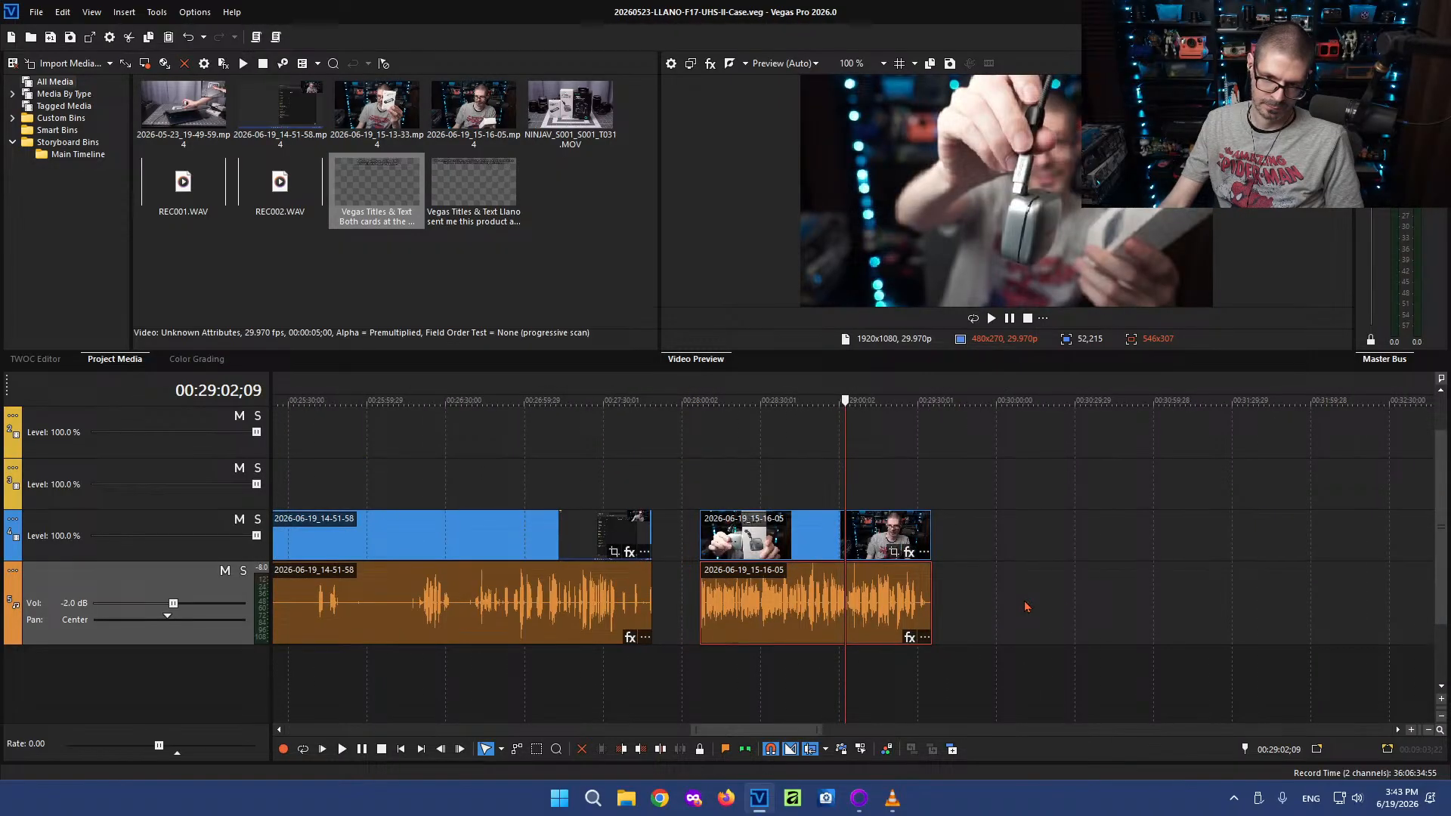
Play the opening talking clip at about 00:00:15, and the start of the first REC002 clip at about 00:01:00
scroll(1025, 606, "down", 4)
left_click(275, 507)
scroll(407, 517, "up", 4)
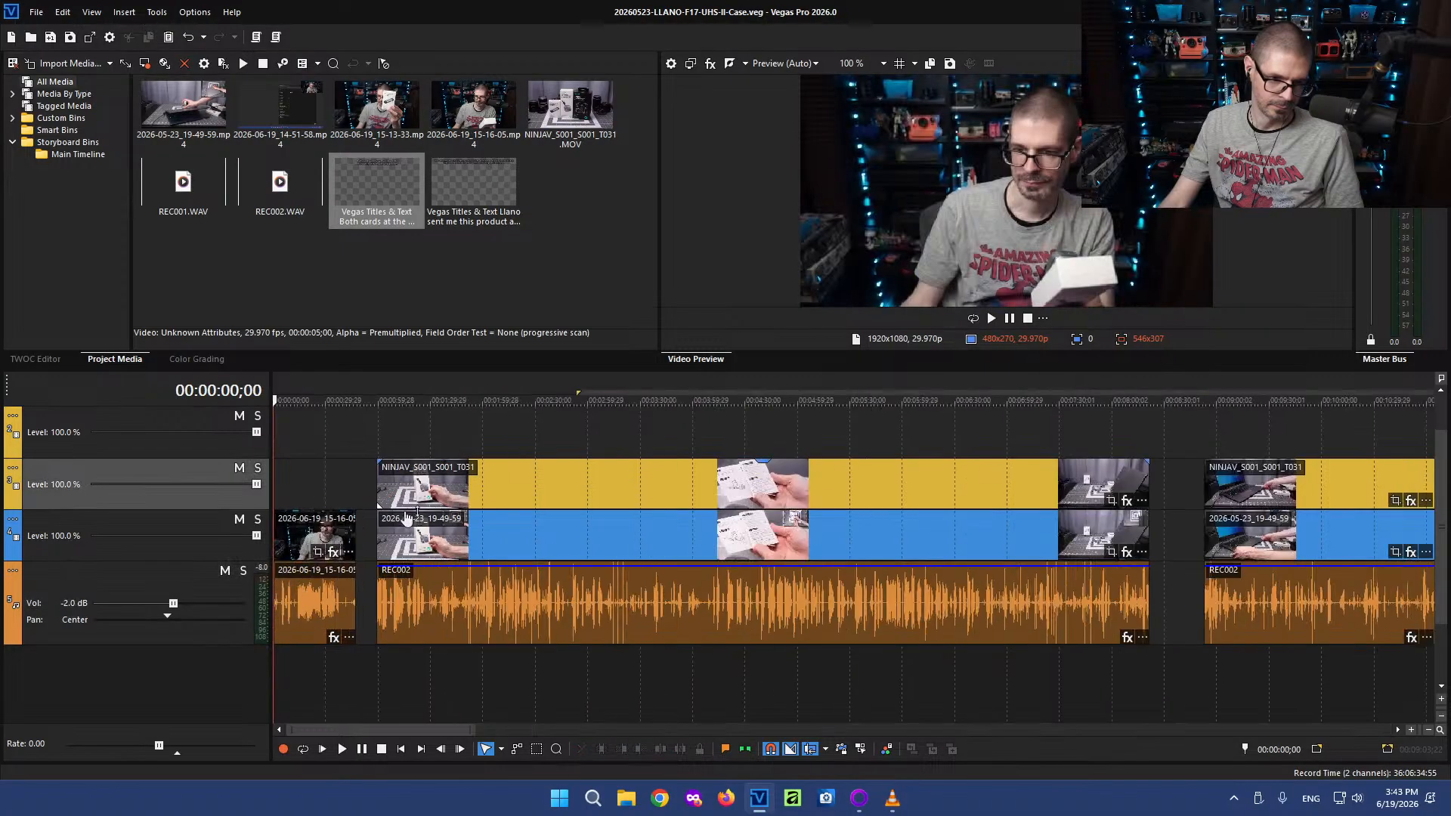
left_click(301, 599)
key("space")
scroll(301, 598, "up", 4)
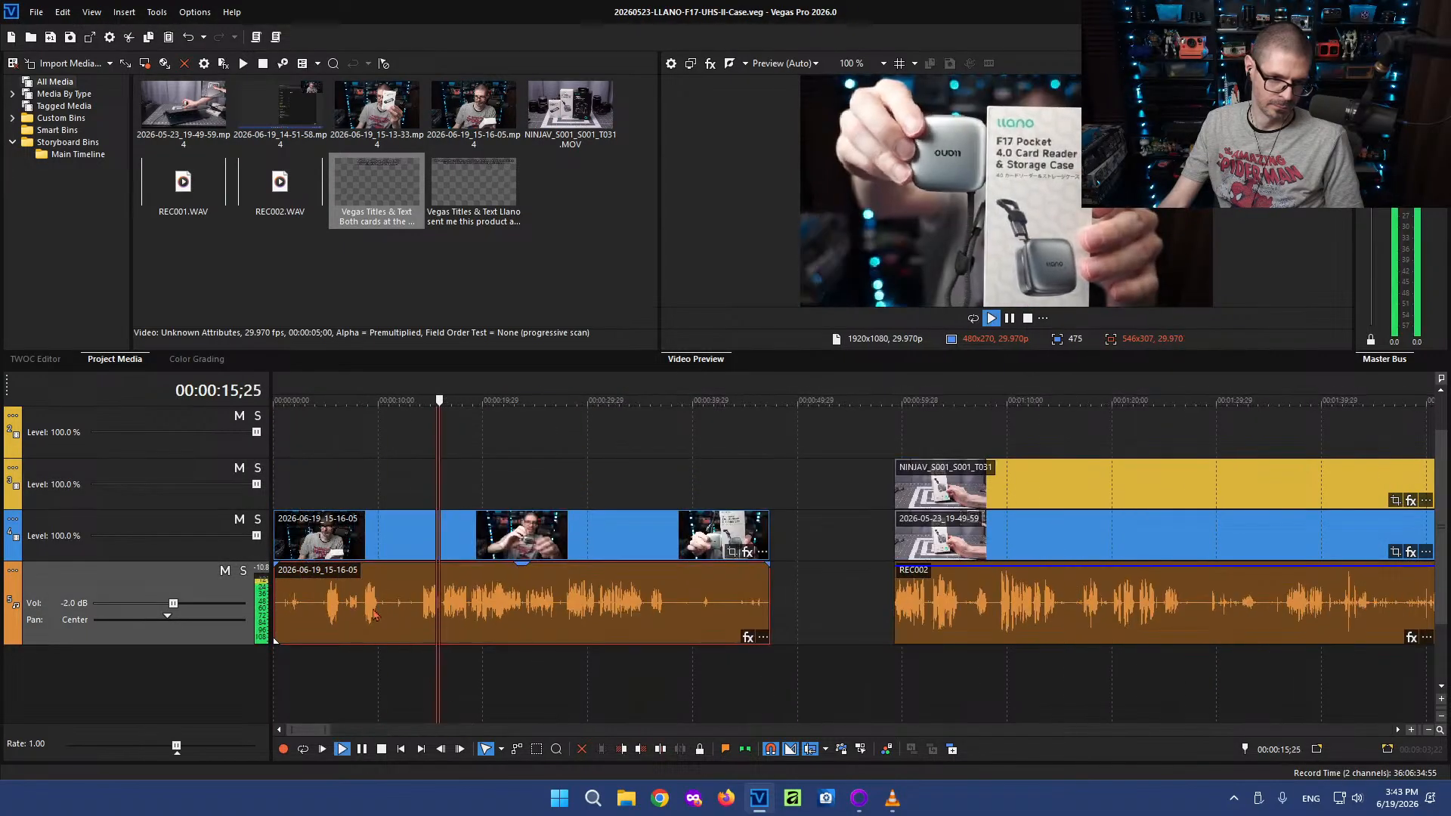
left_click(906, 603)
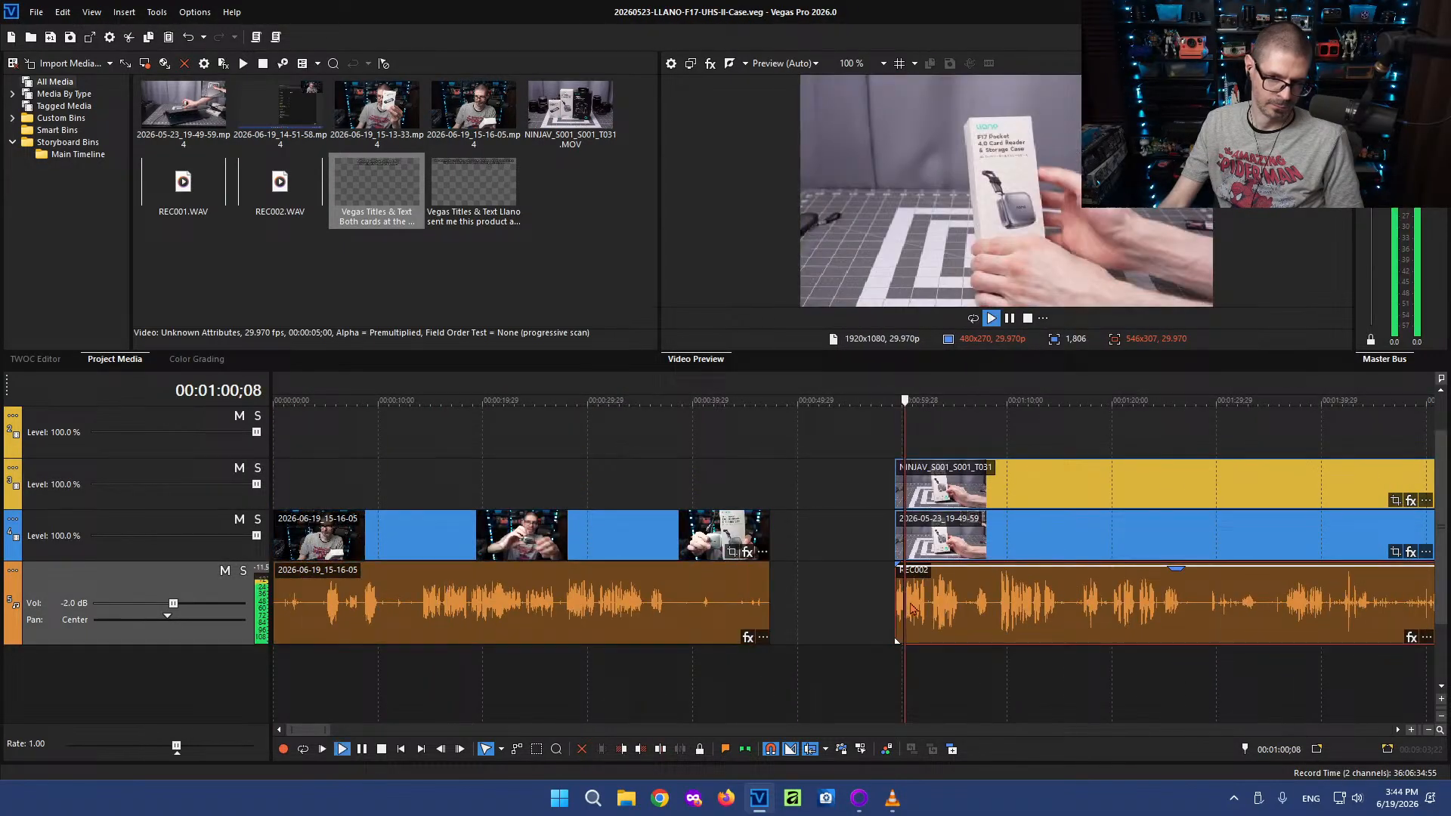
Play the opening 2026-06-19_15-16-05 clip at about 00:00:21 and from about 00:00:24 to review the product talk
left_click(498, 607)
key("s")
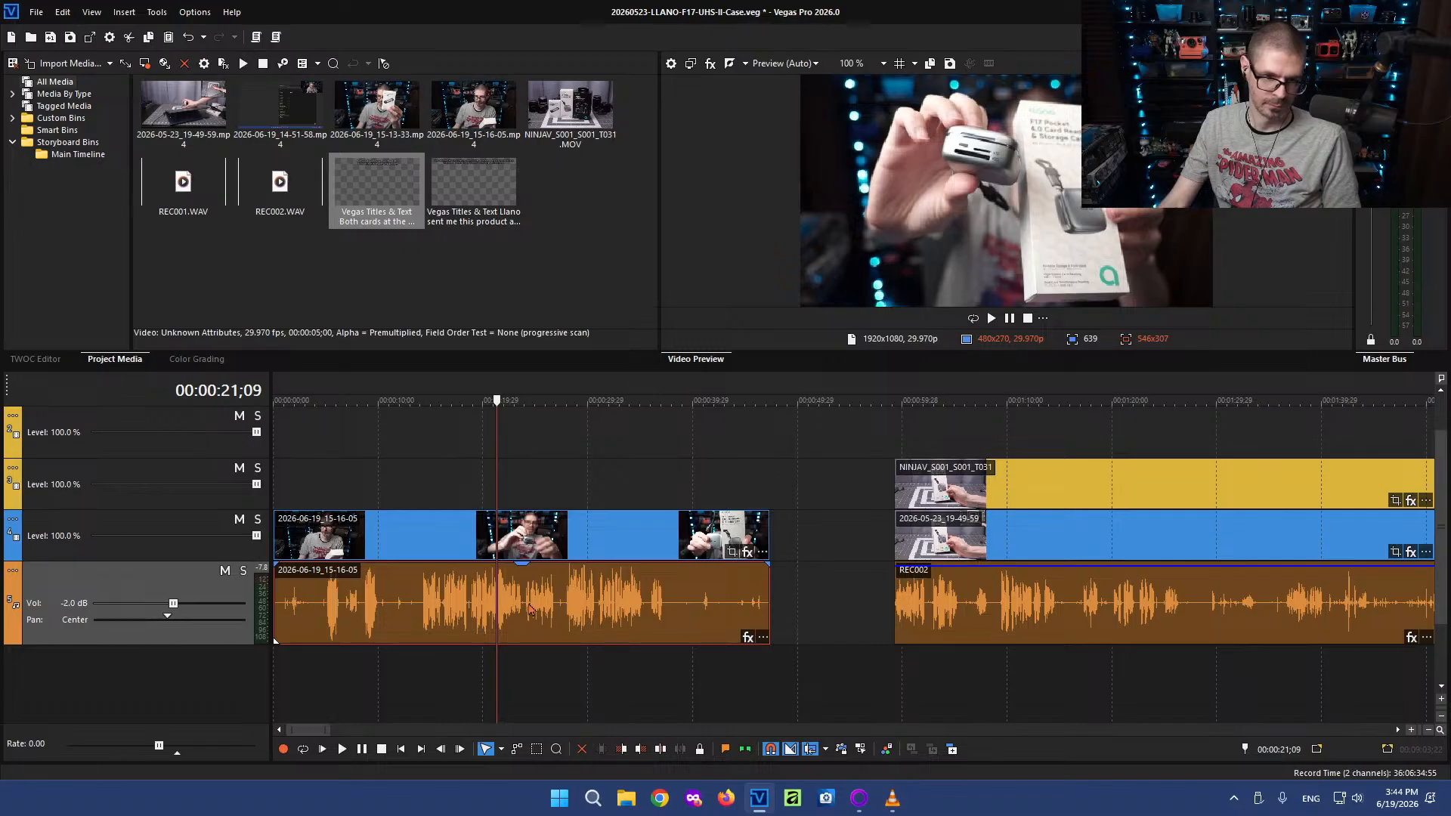
left_click(526, 599)
key("space")
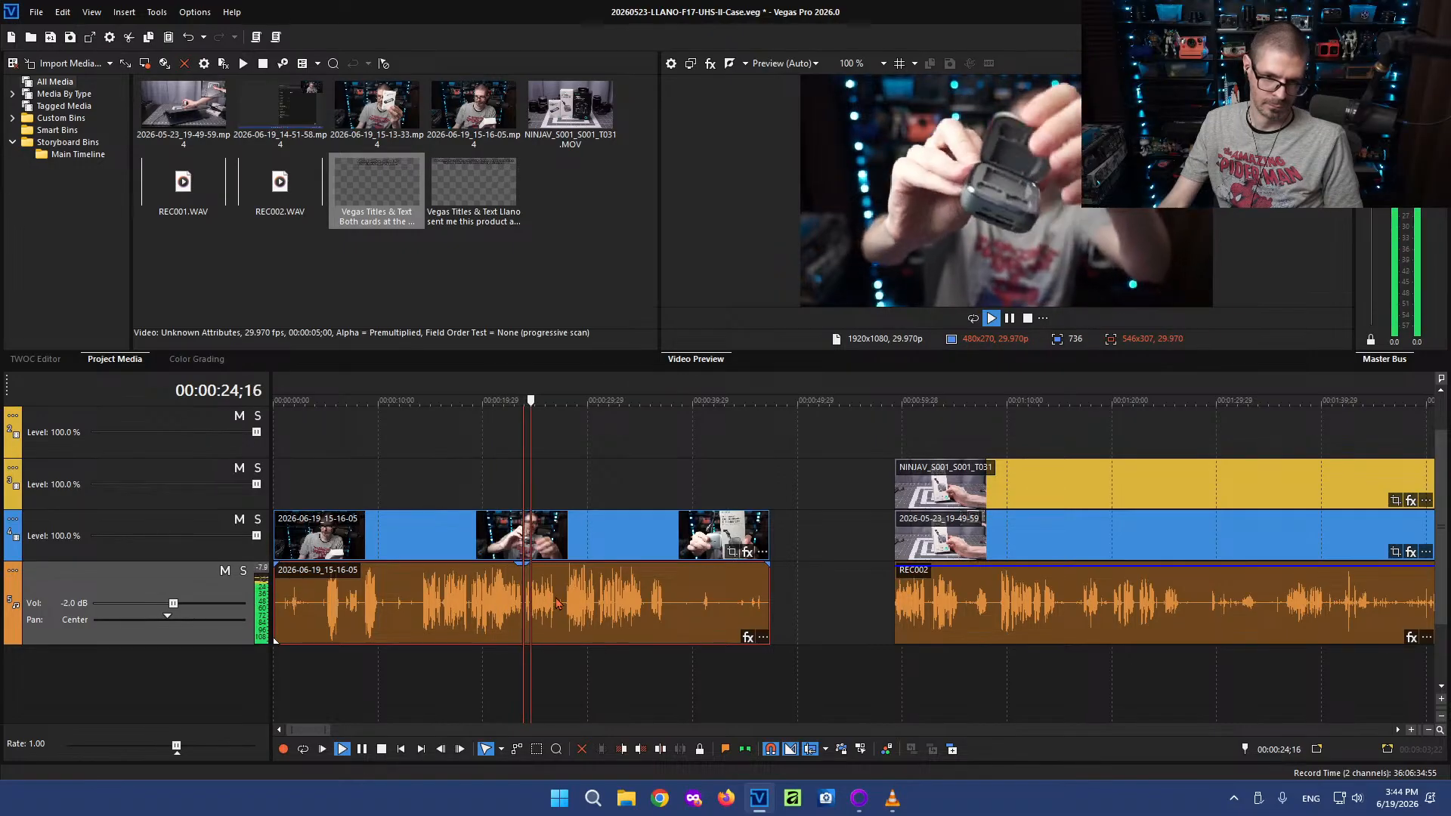
scroll(551, 609, "down", 2)
key("Return")
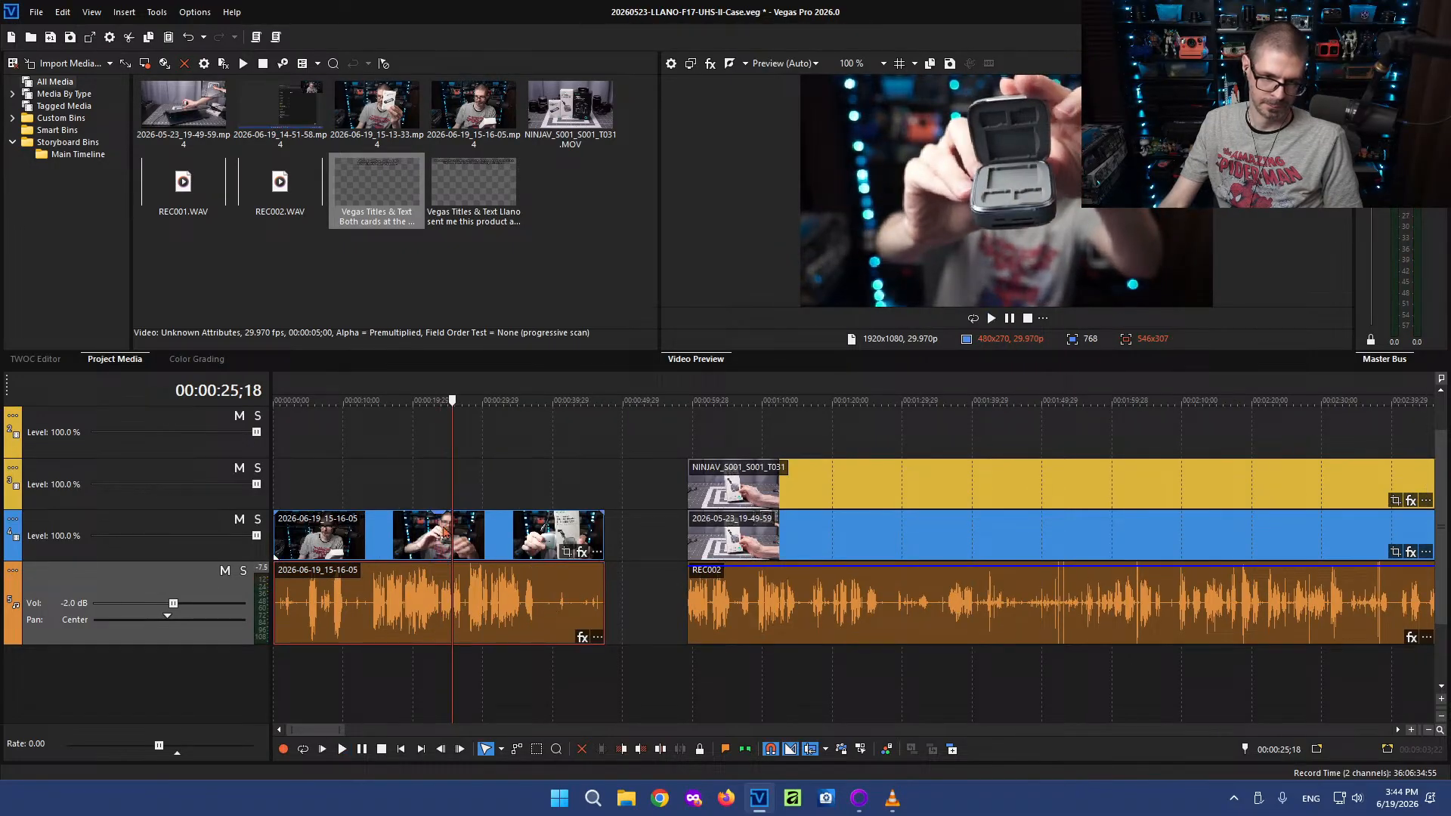
Split the opening clip at about 00:00:14 and delete everything before the split, rippling the following clips to close the gap
left_click(376, 508)
scroll(680, 596, "up", 5)
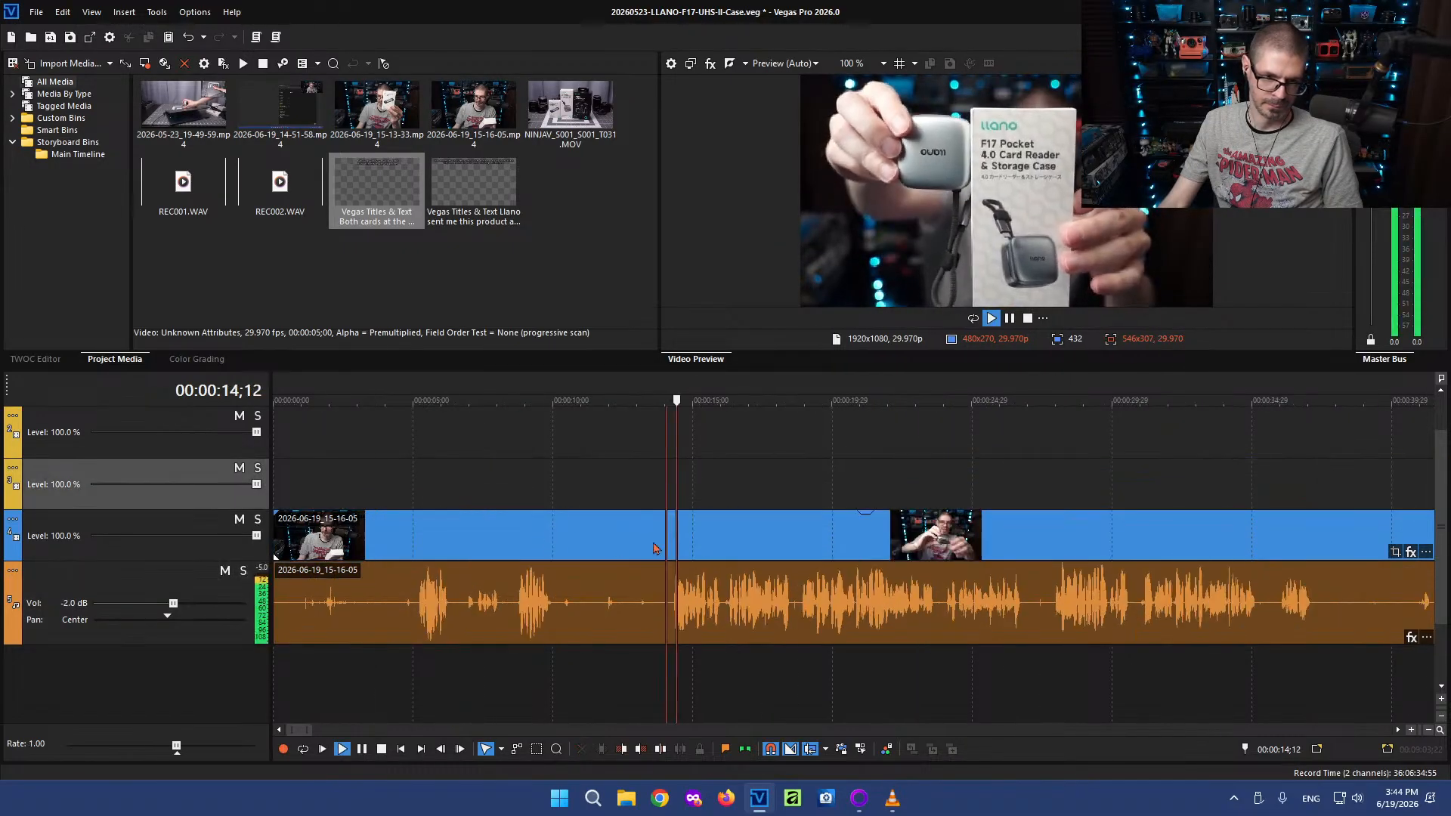
left_click(822, 608)
key("s")
scroll(816, 608, "down", 4)
left_click(345, 593)
key("Delete")
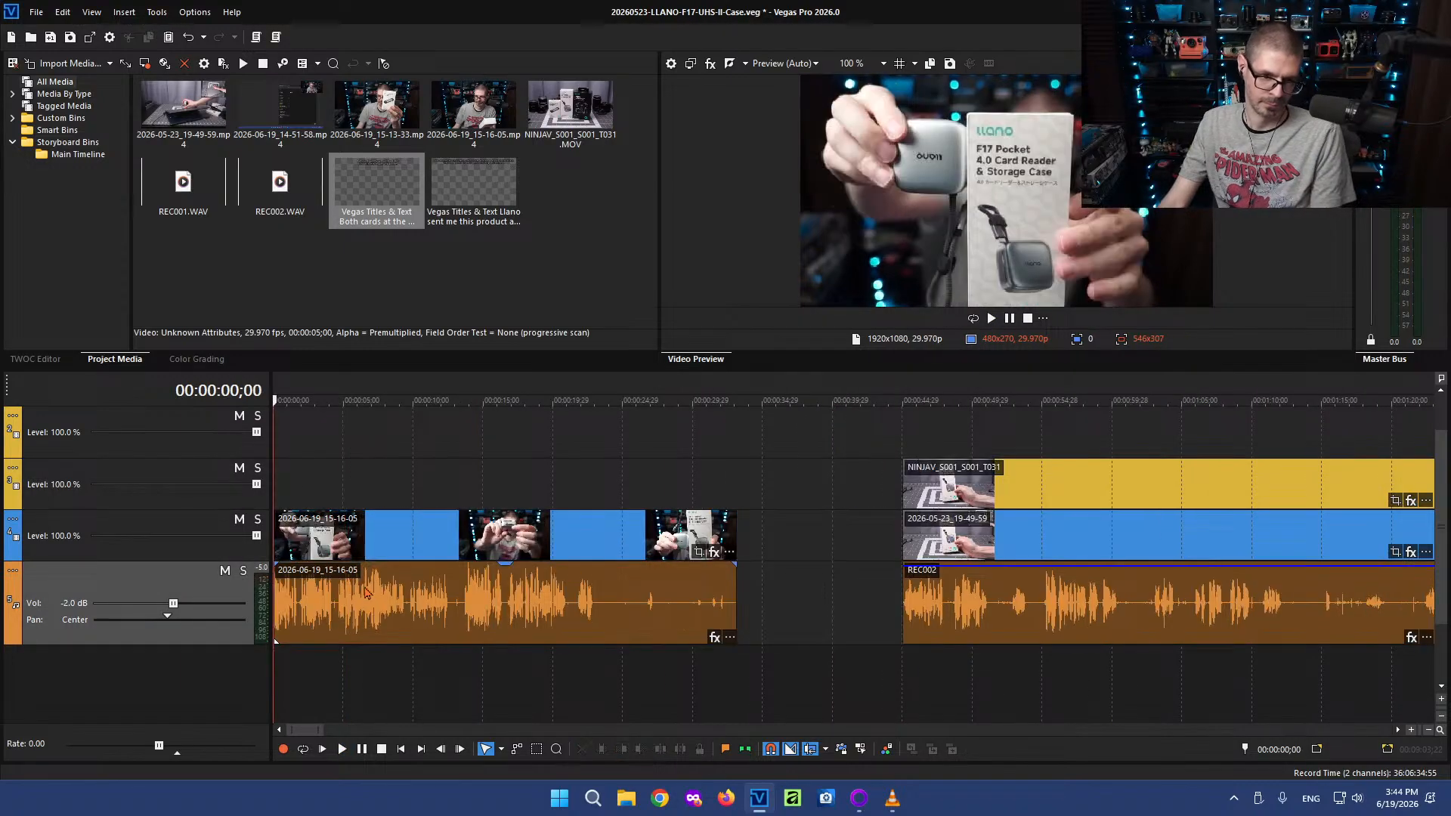
Play the trimmed opening clip around 00:00:13 to 00:00:15, where the speech resumes after a pause
left_click(463, 599)
key("space")
scroll(555, 618, "up", 2)
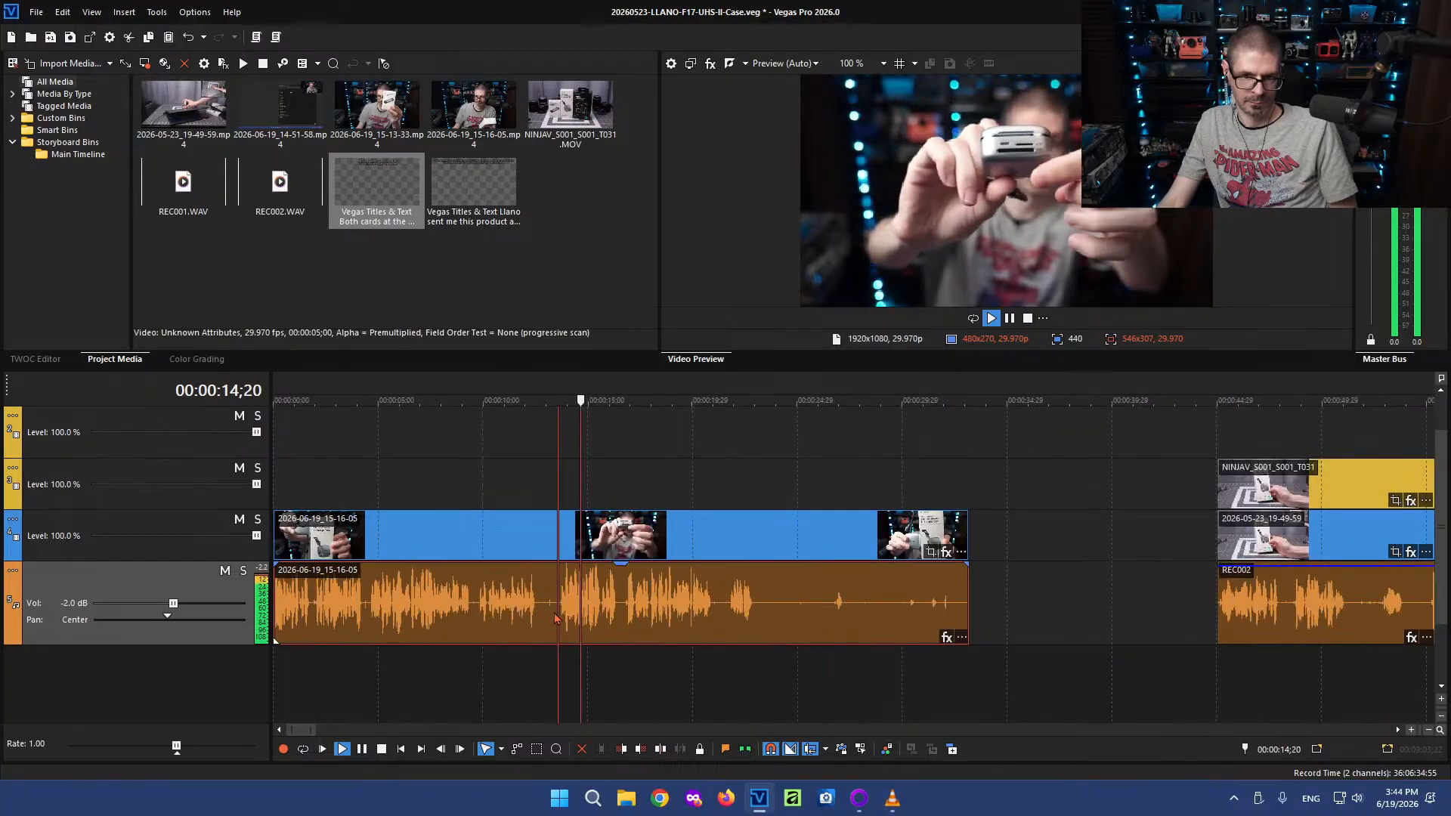
scroll(555, 618, "down", 2)
key("Return")
left_click(467, 499)
scroll(716, 495, "up", 5)
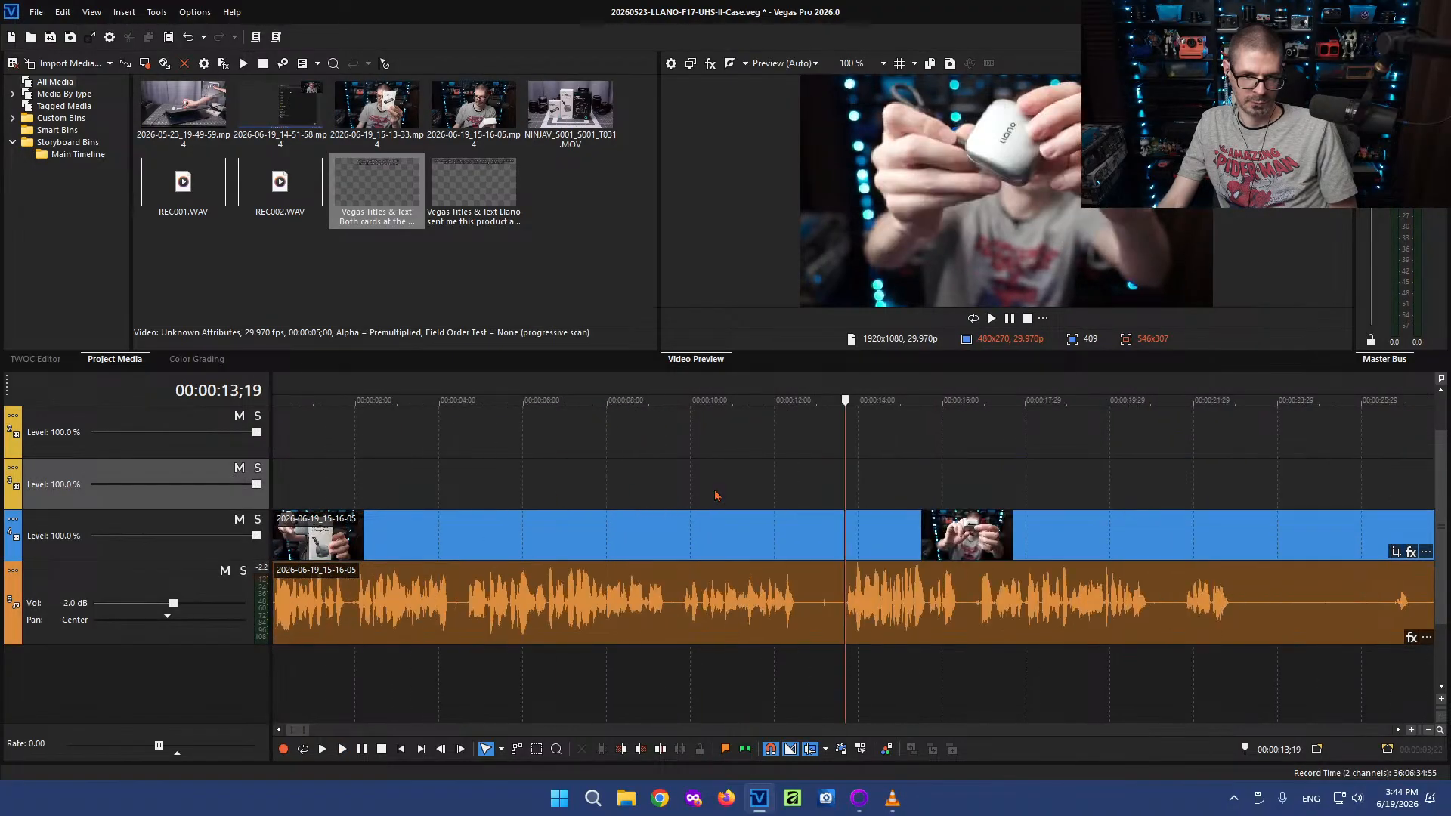
key("space")
scroll(839, 475, "up", 5)
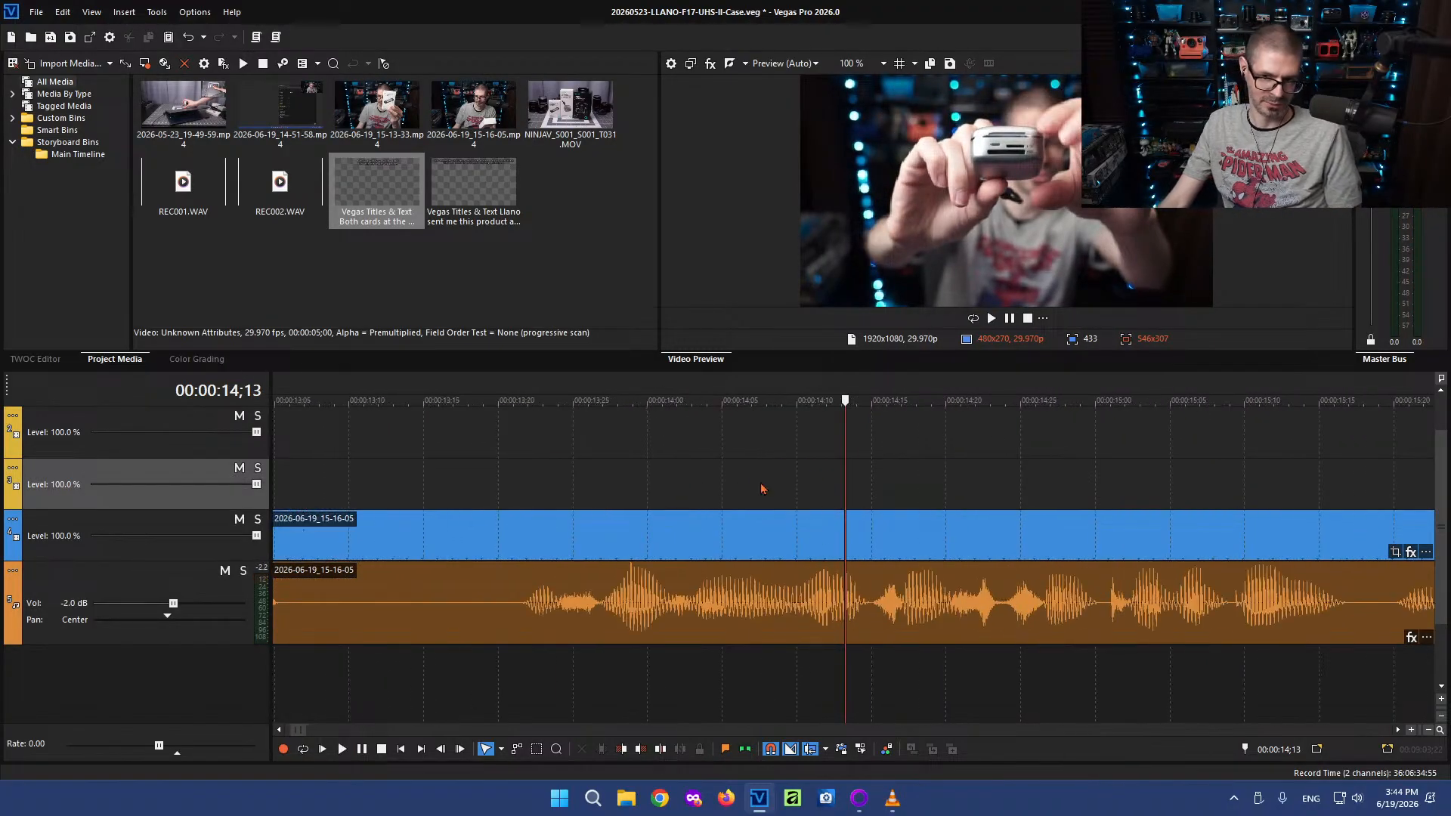
left_click(736, 444)
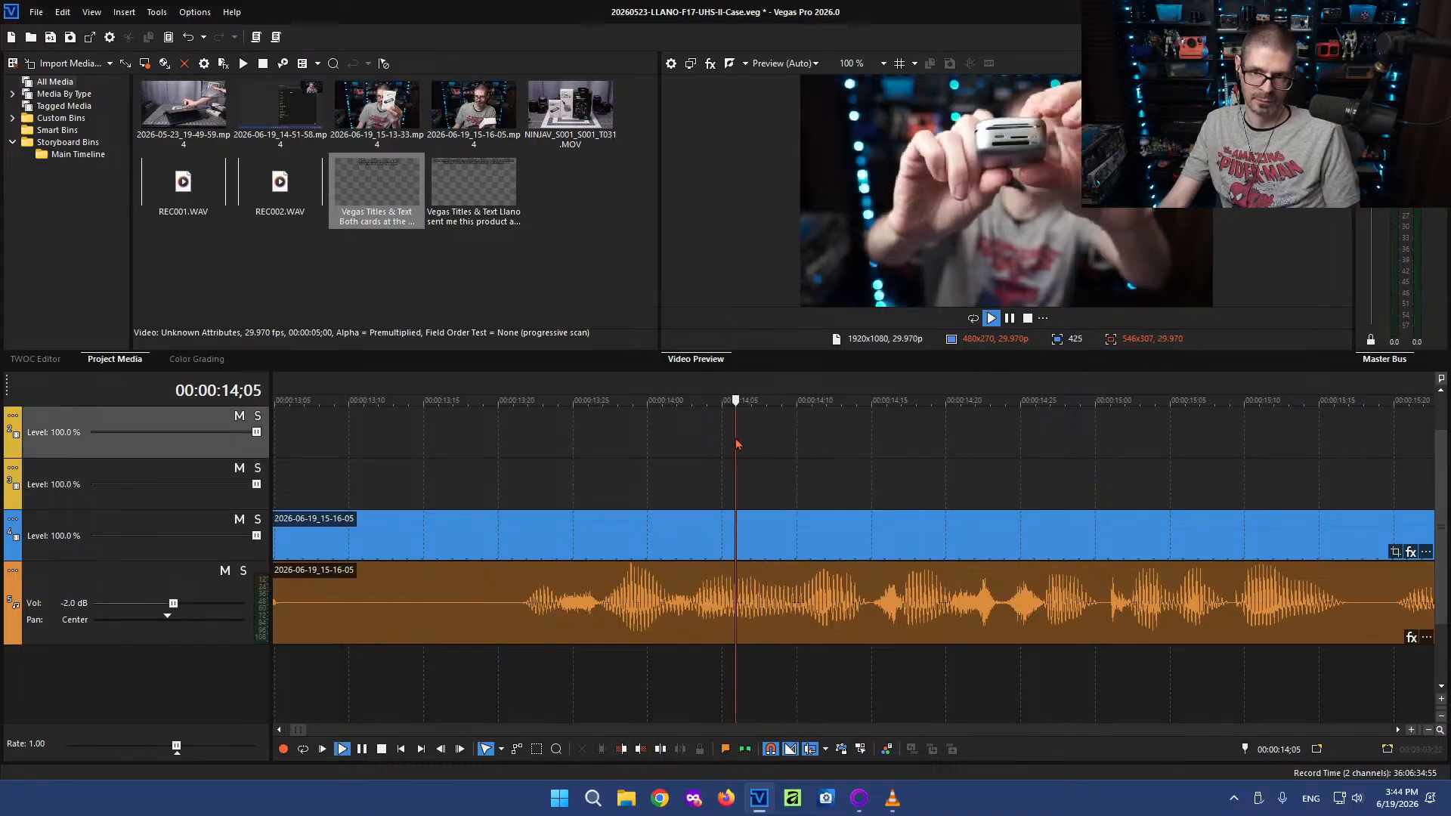
left_click(773, 474)
scroll(775, 476, "down", 8)
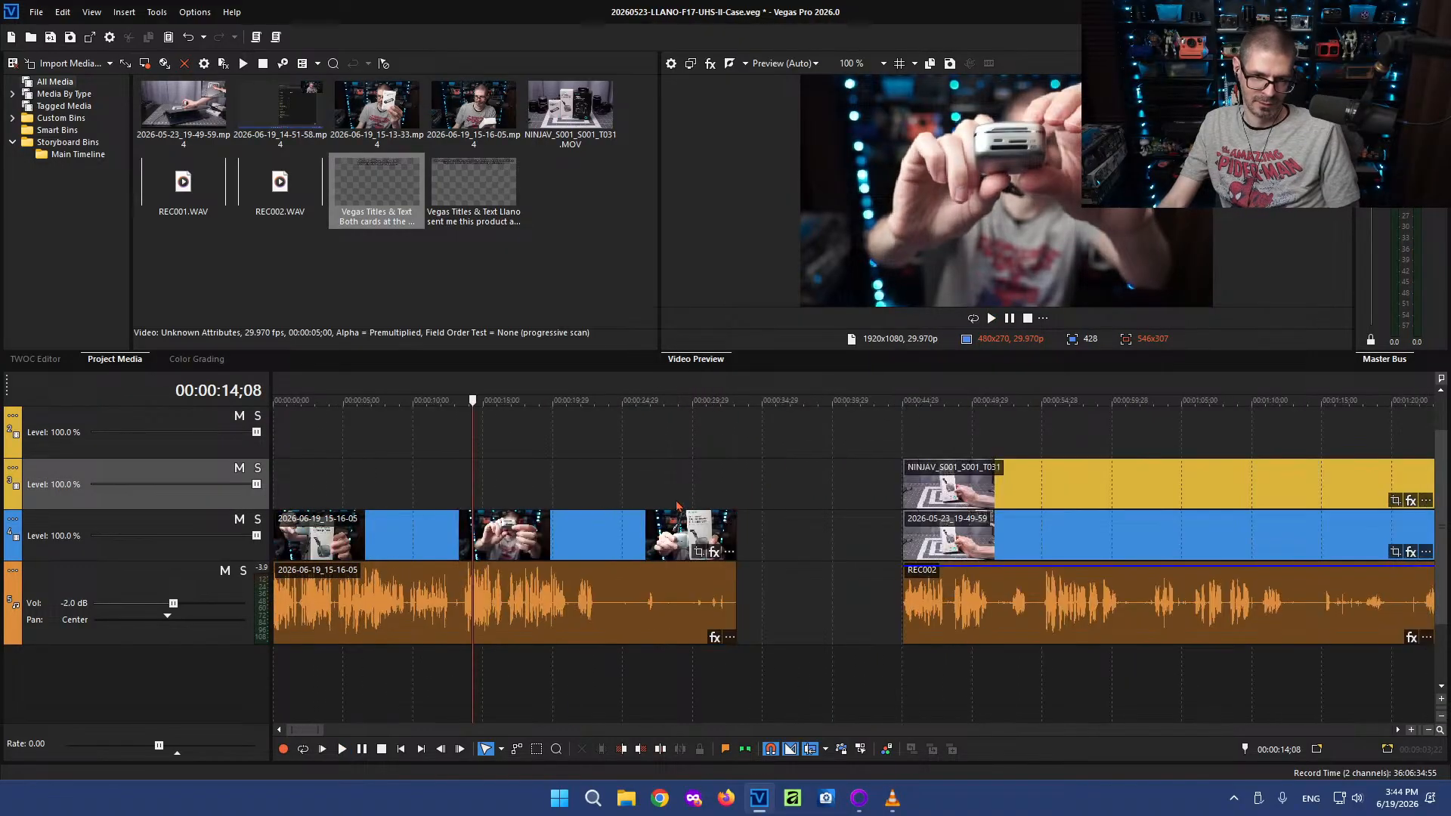
Split the opening clip at about 00:00:23 and delete its quiet tail, rippling the tabletop clips up against it
left_click(597, 609)
key("s")
left_click(633, 615)
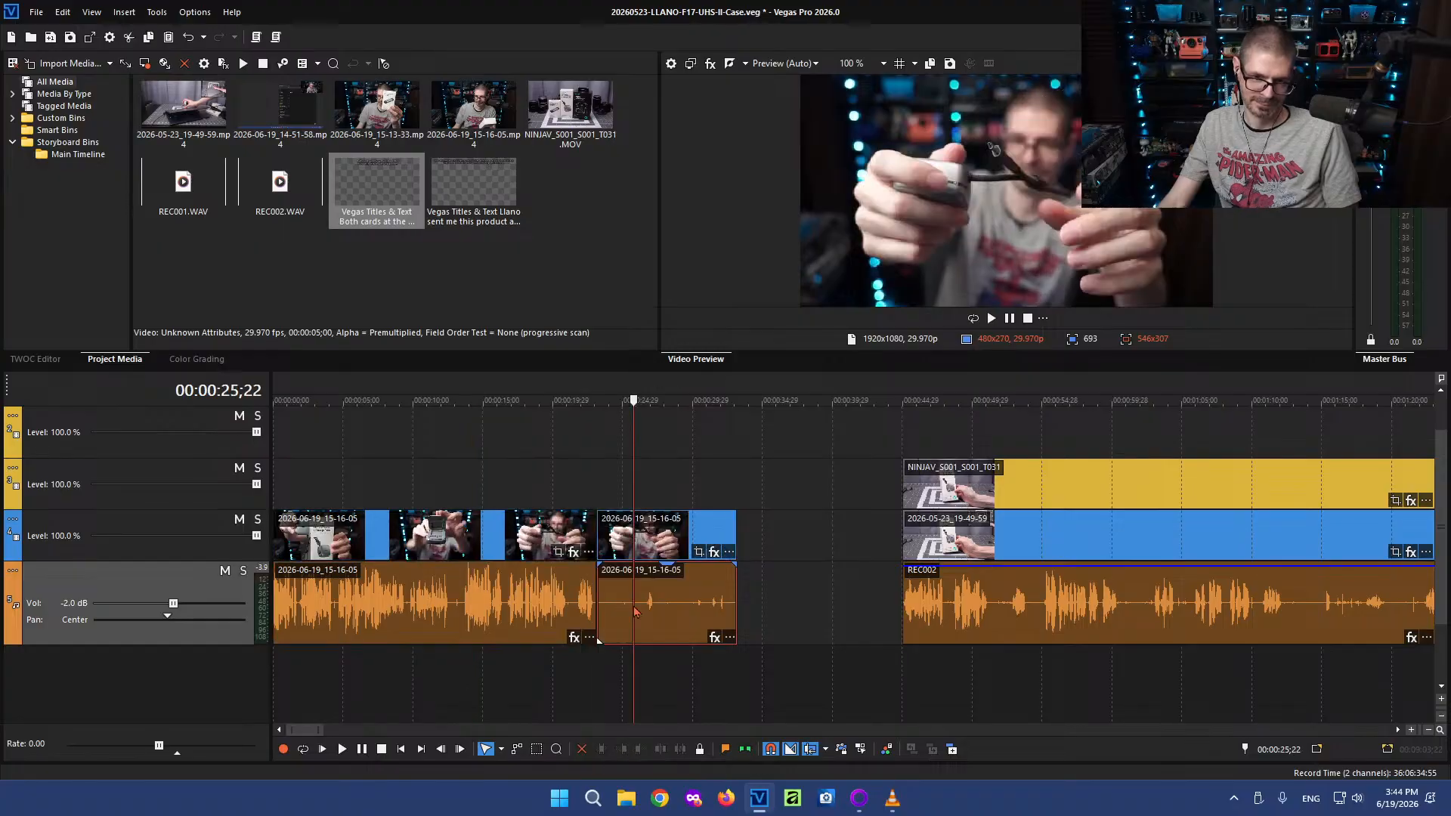
key("Delete")
Play the start of the trimmed opening clip from 00:00:00;03 to about 00:00:03
left_click(480, 487)
scroll(480, 486, "up", 3)
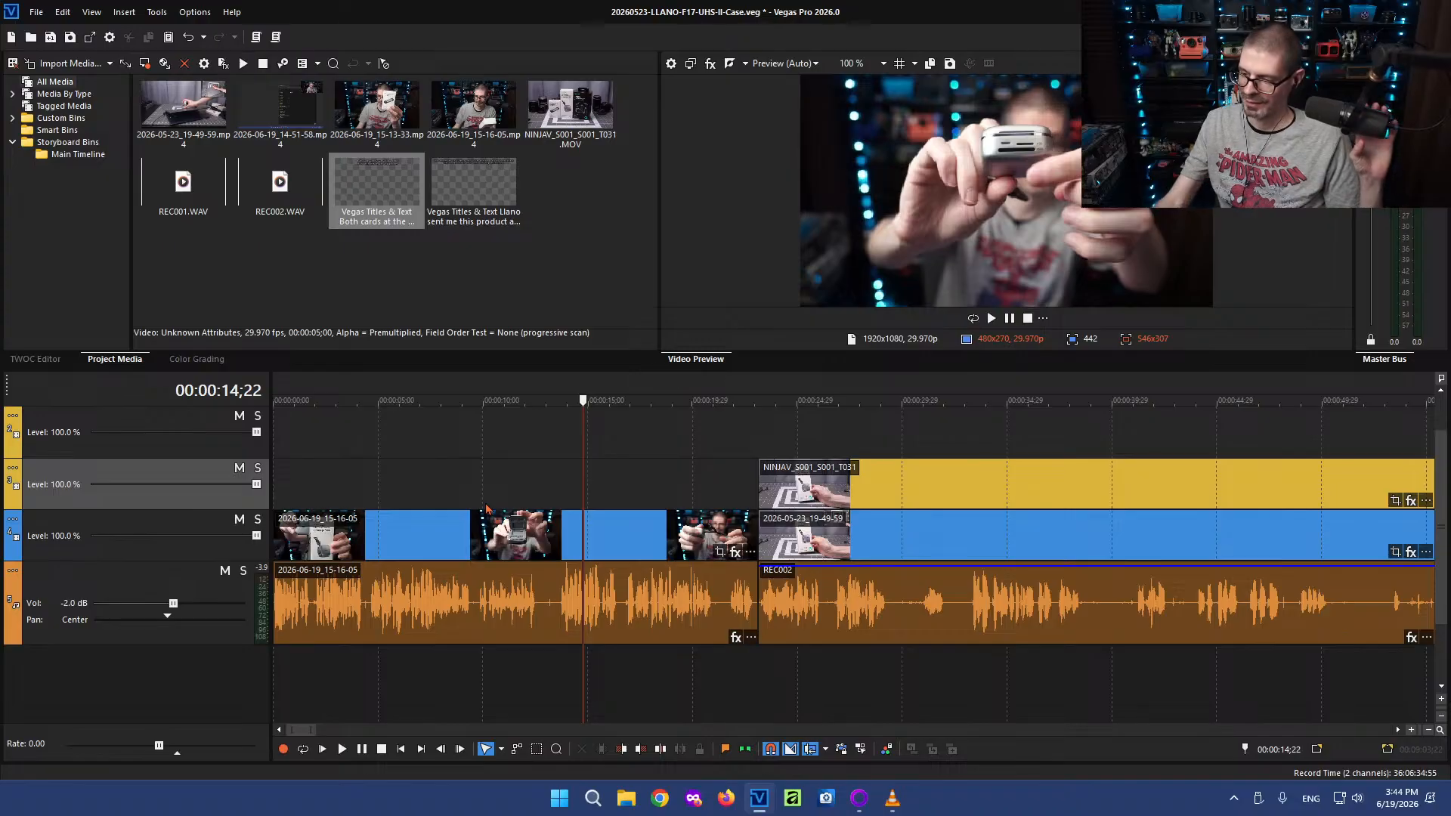
left_click(344, 484)
scroll(347, 487, "down", 1)
scroll(352, 489, "up", 2)
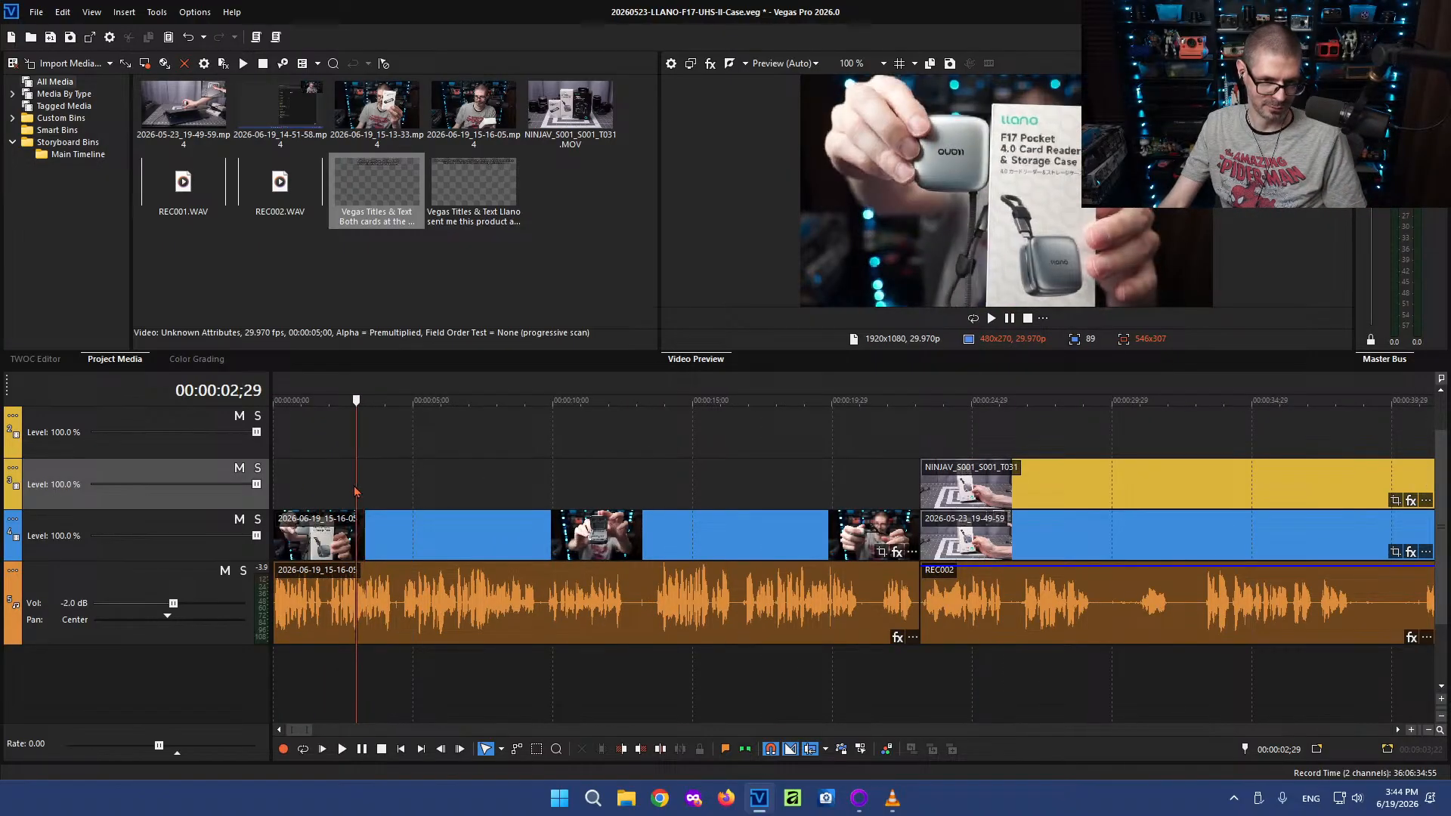
scroll(355, 491, "up", 2)
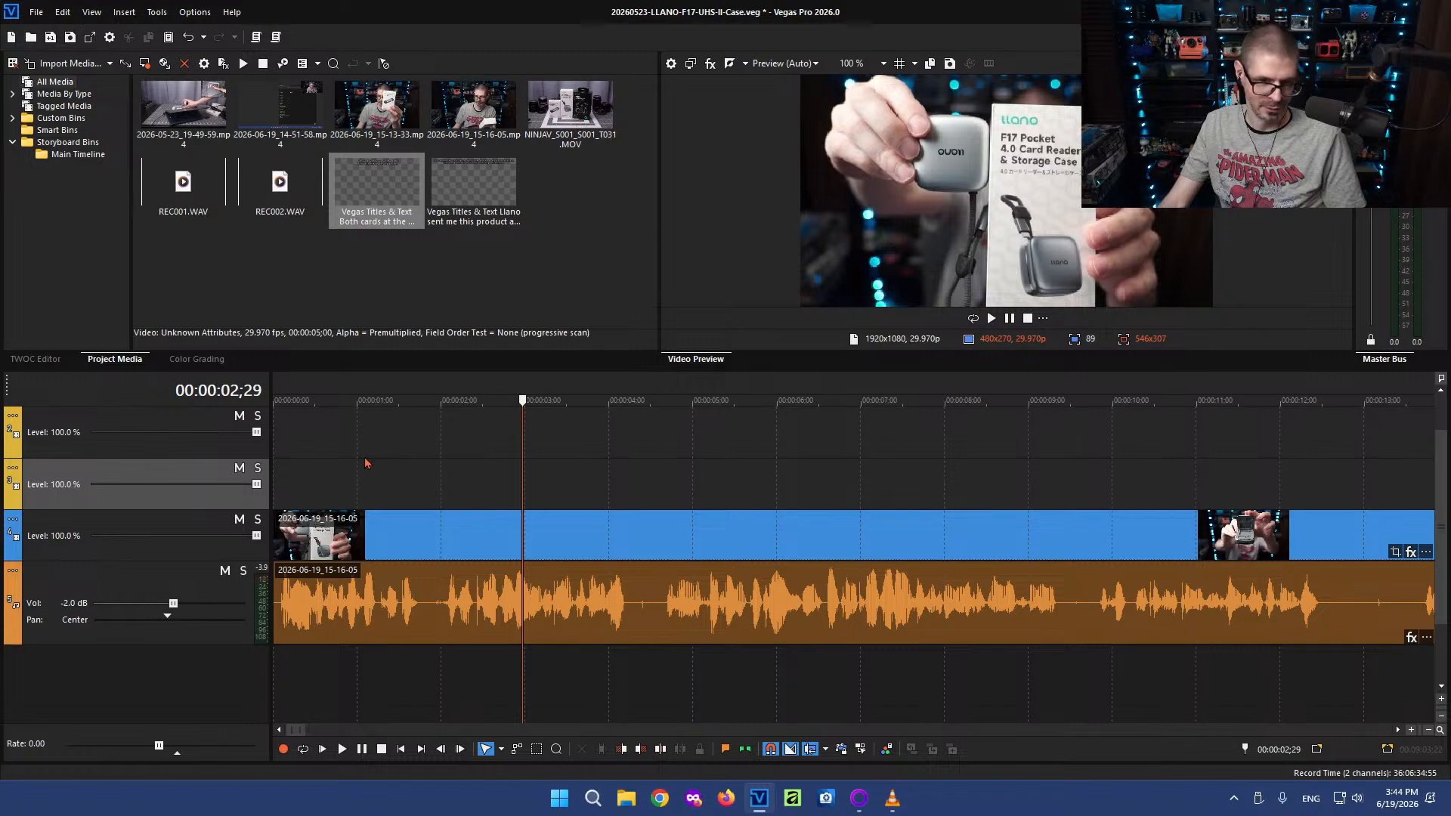
left_click(302, 478)
left_click(284, 489)
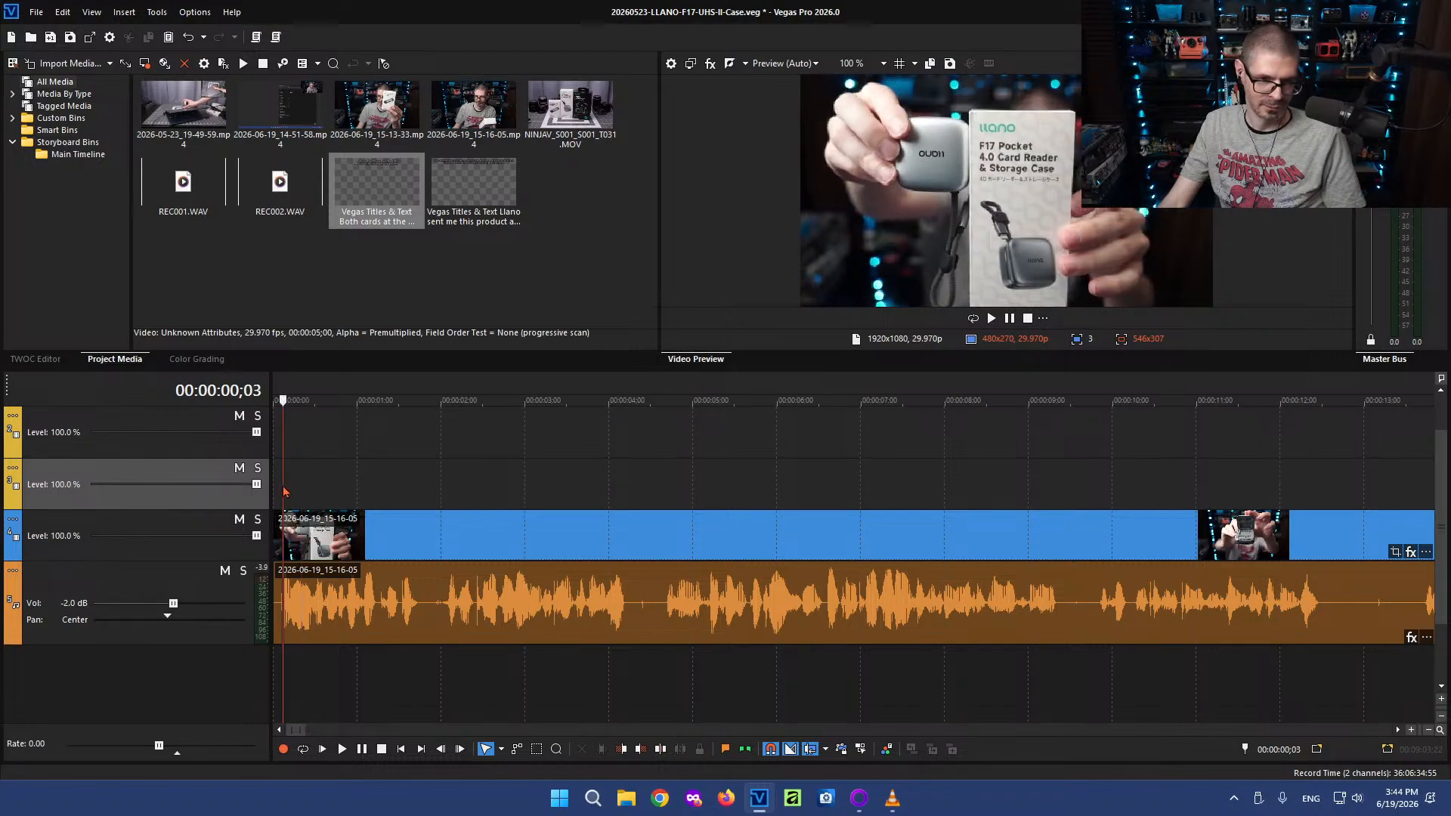
key("space")
scroll(431, 477, "down", 1)
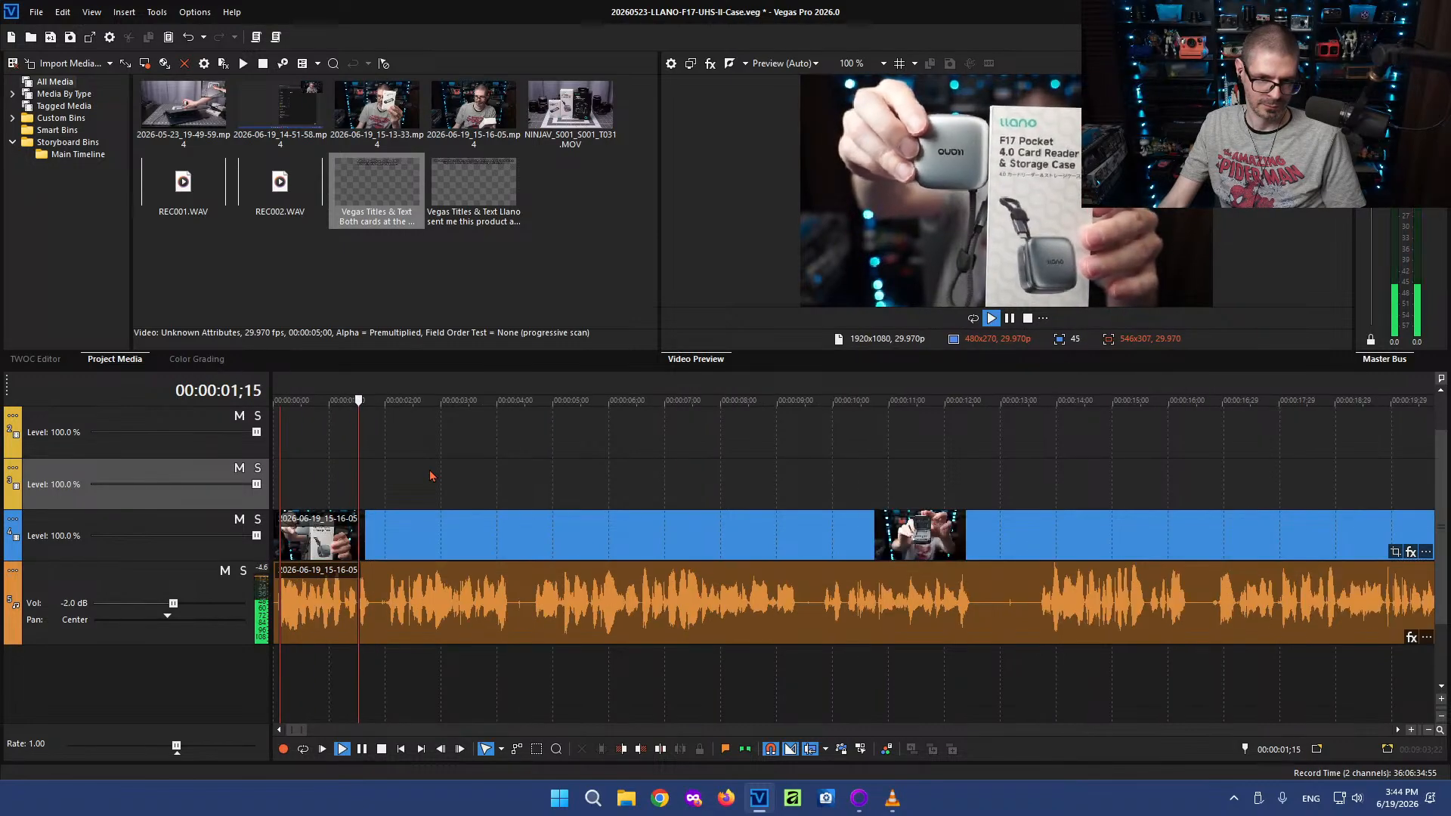
key("space")
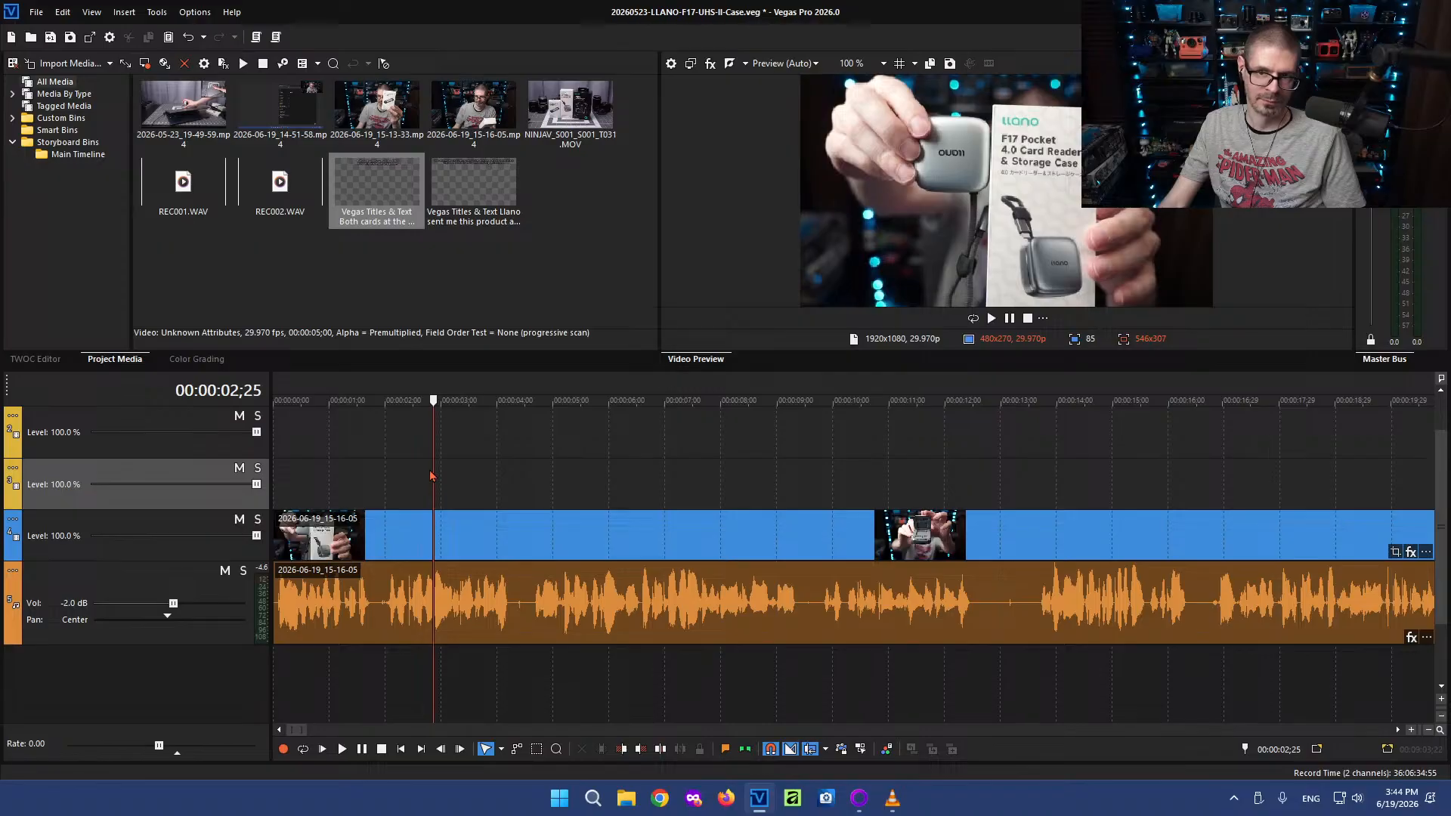
Replay short passages within the opening clip's first second, around 00:00:00;24, to check the wording
left_click(299, 490)
key("space")
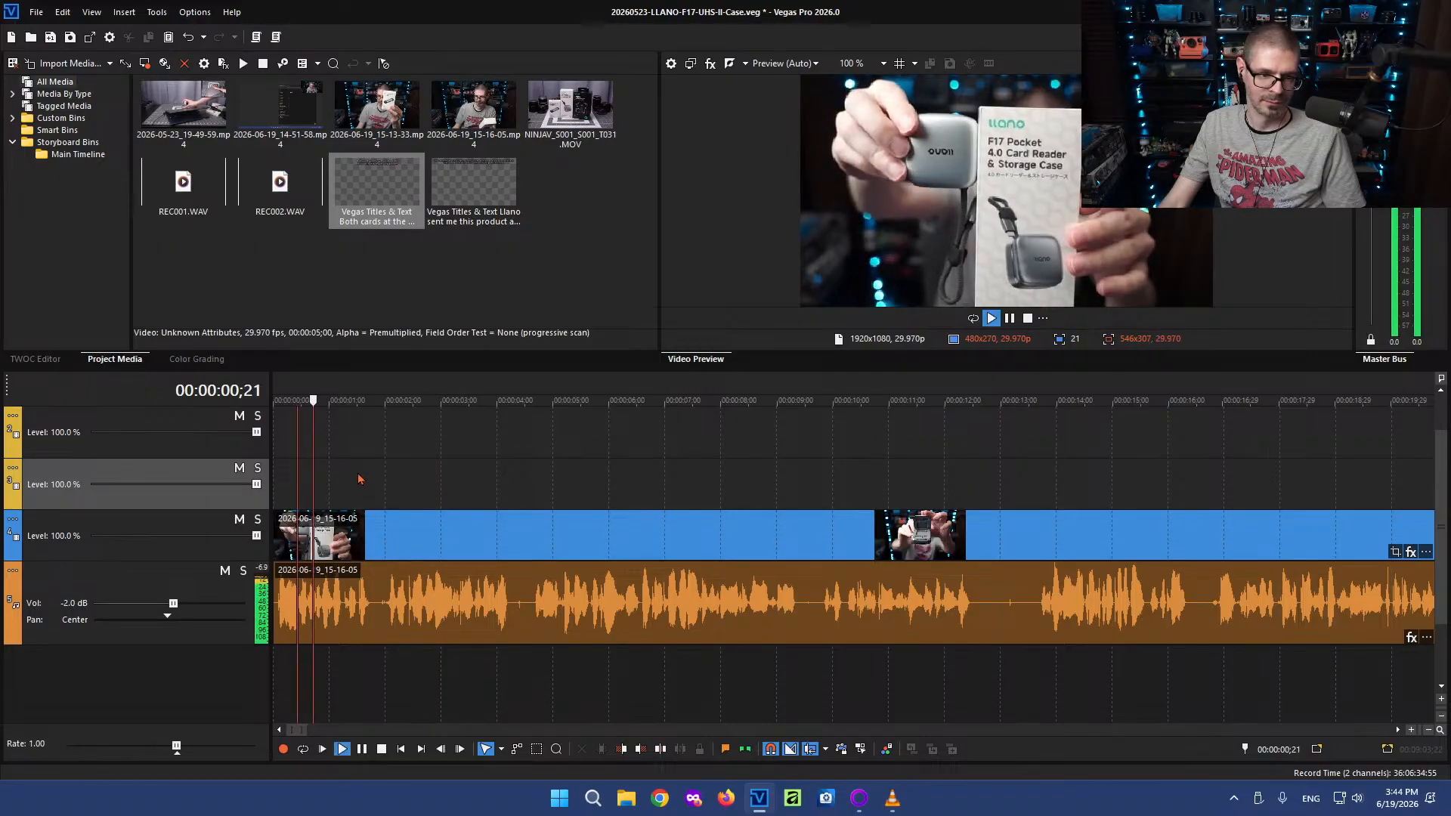
key("space")
left_click(317, 482)
key("space")
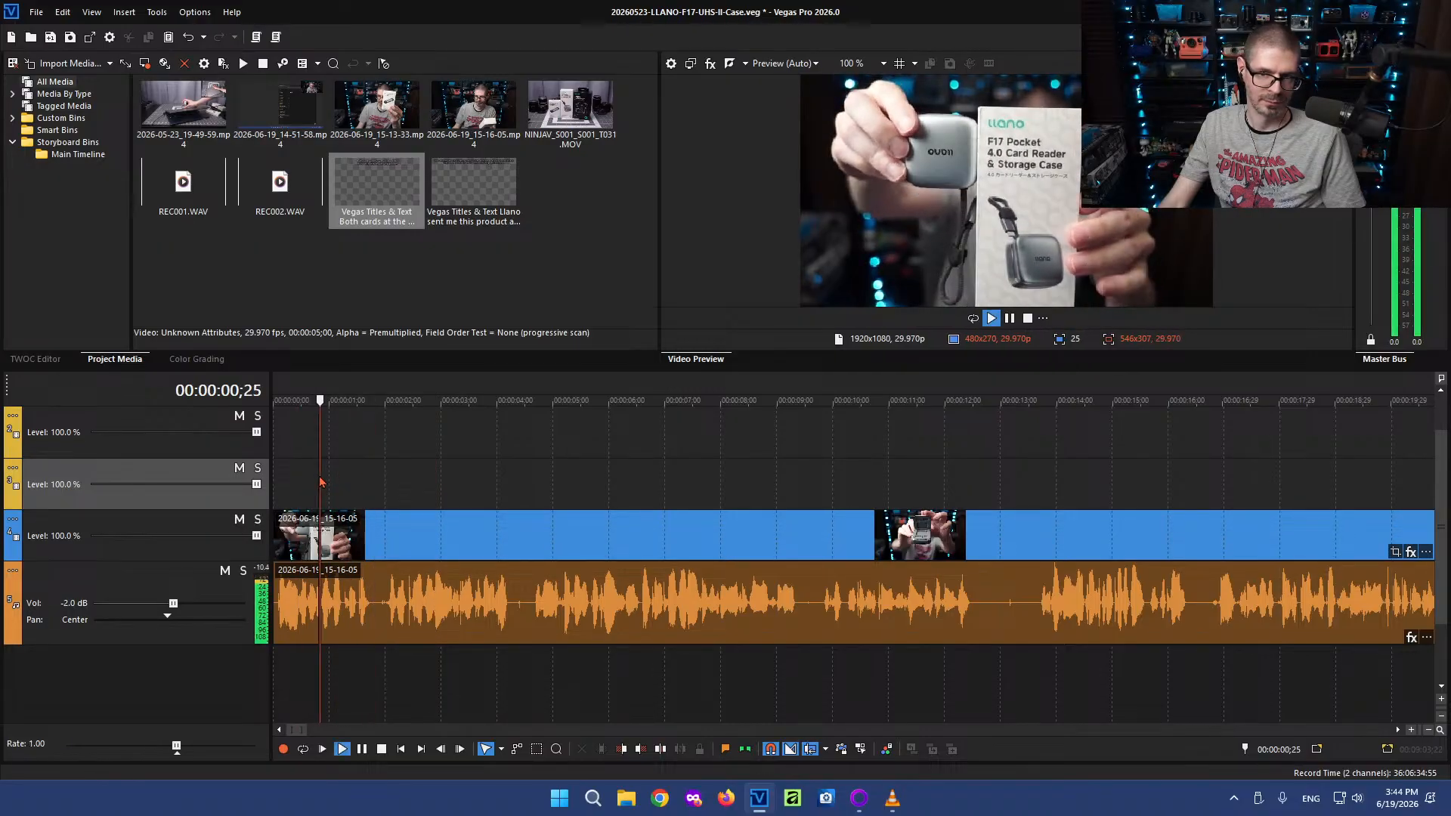
key("space")
left_click(320, 483)
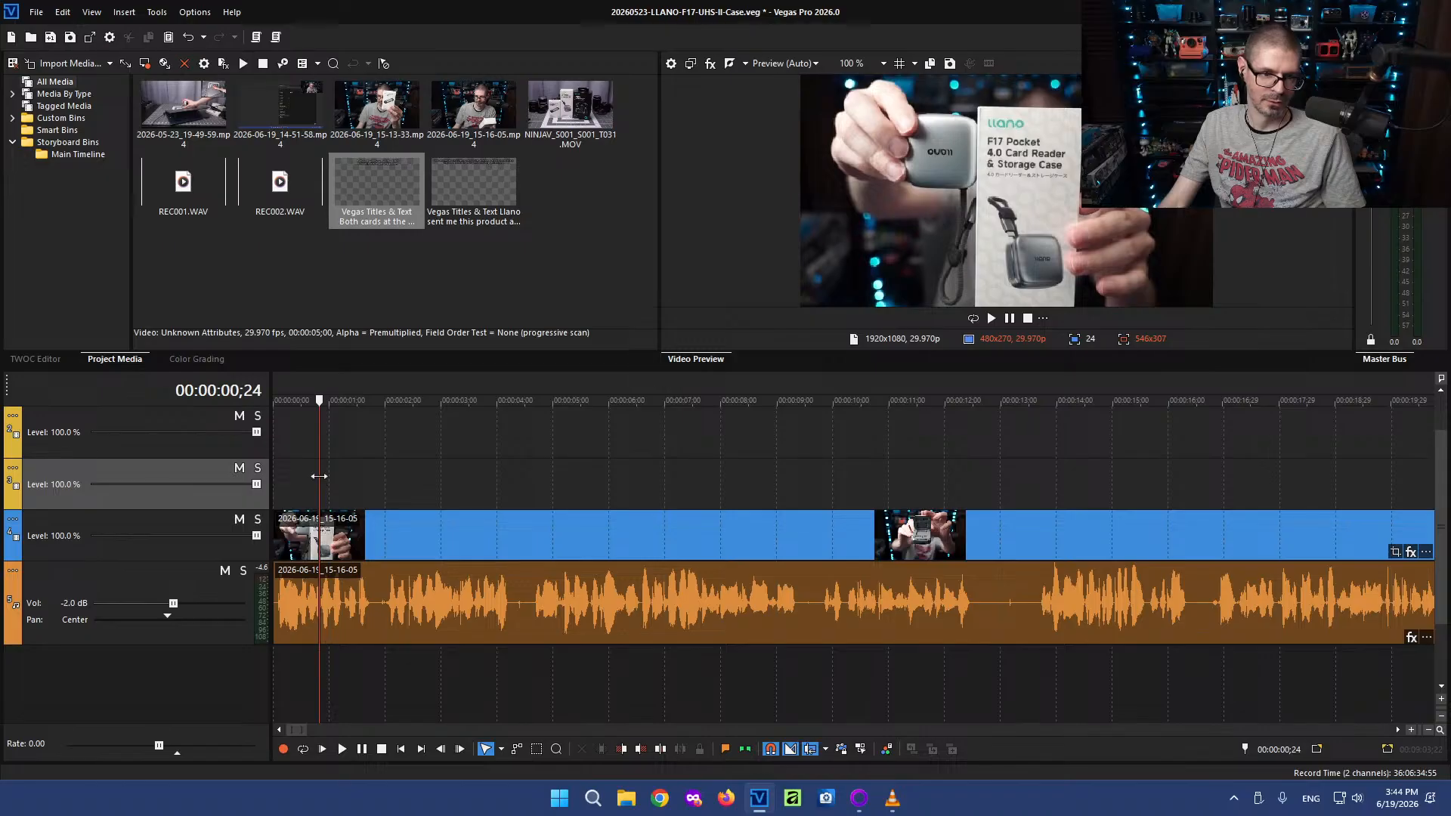
key("space")
key("space")
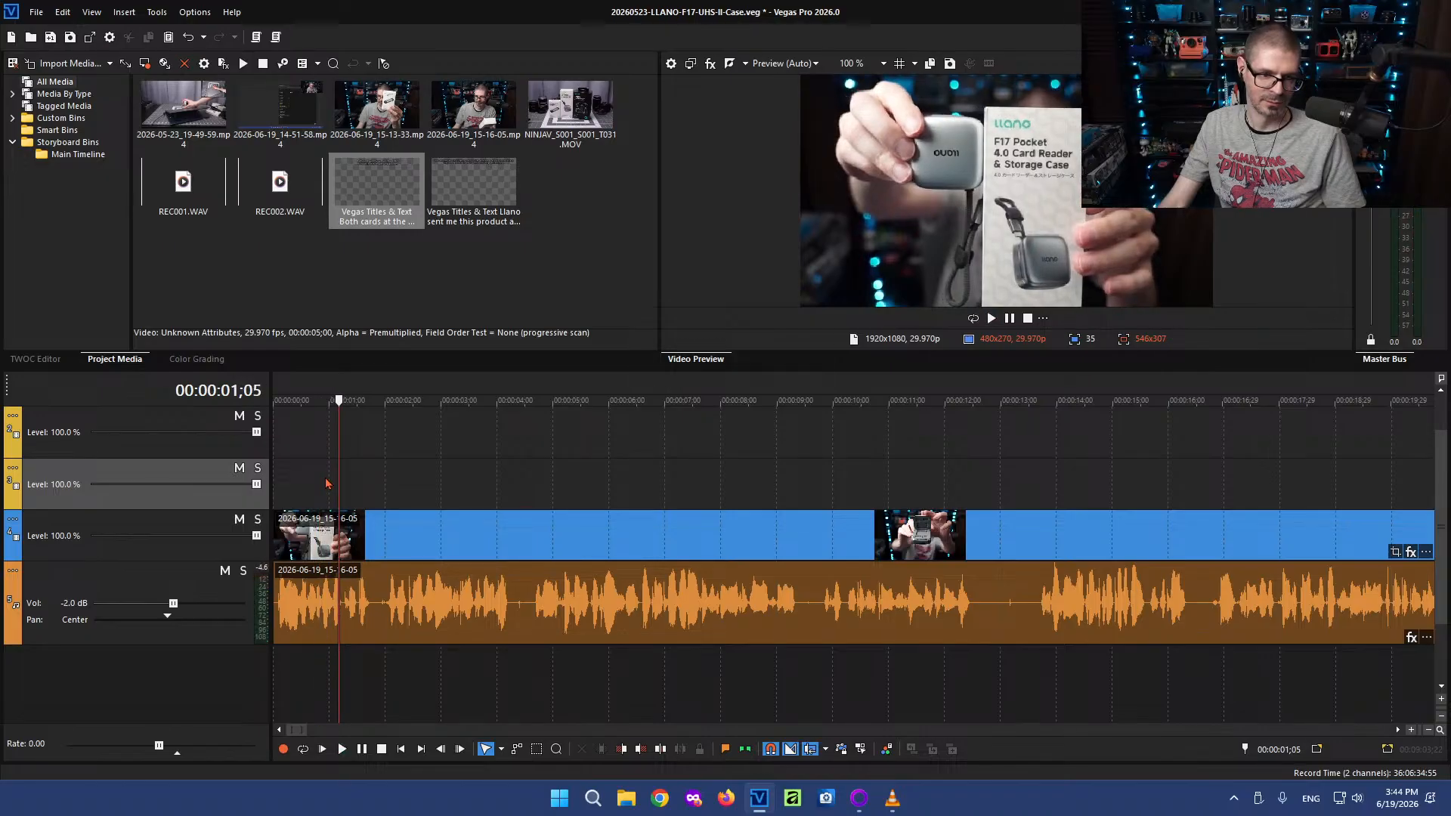
Play the opening clip through to about 00:00:15, raising the speed to 1.5x, and replay its section from about 00:00:14
left_click(309, 484)
key("space")
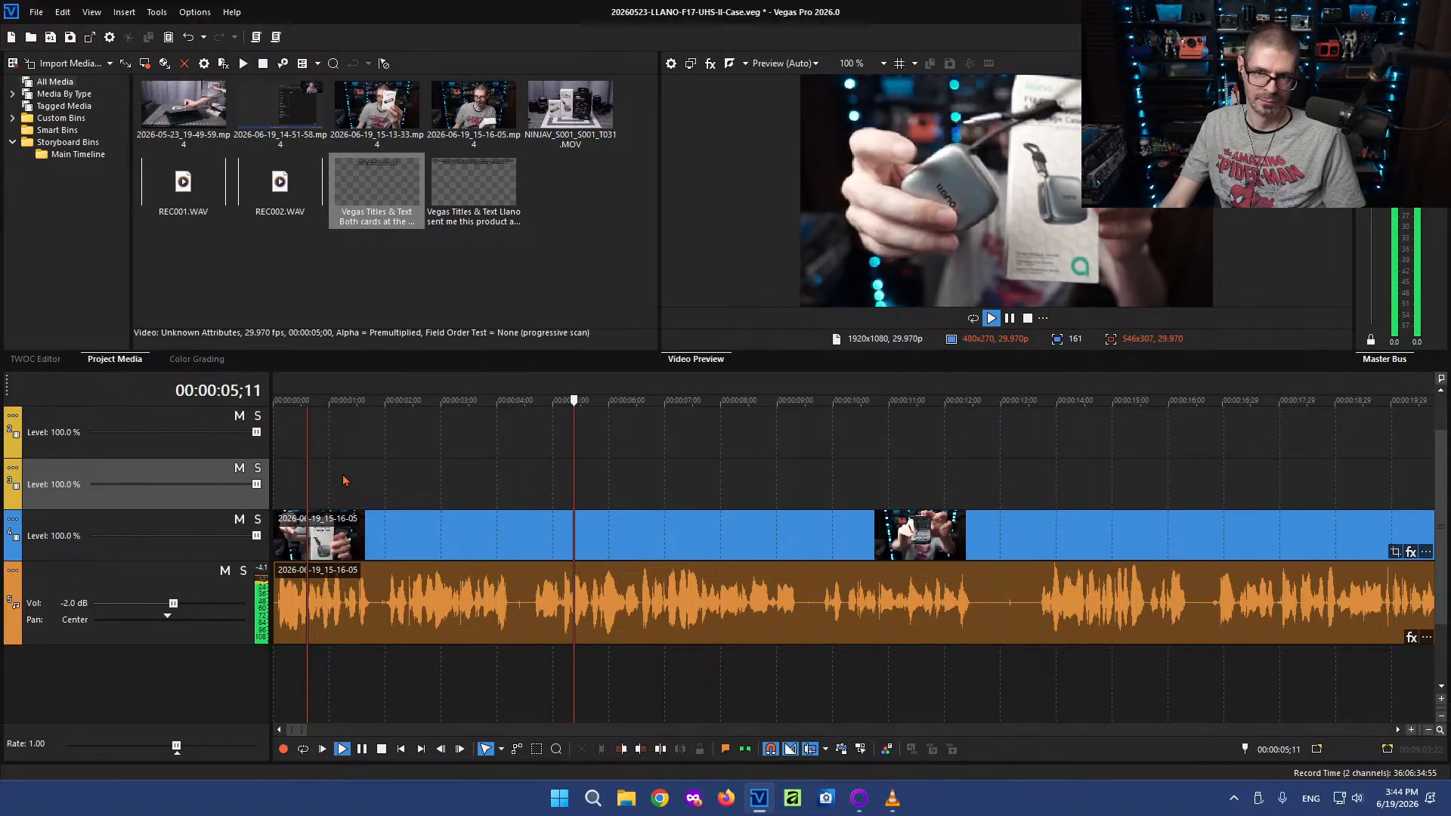
scroll(578, 492, "down", 3)
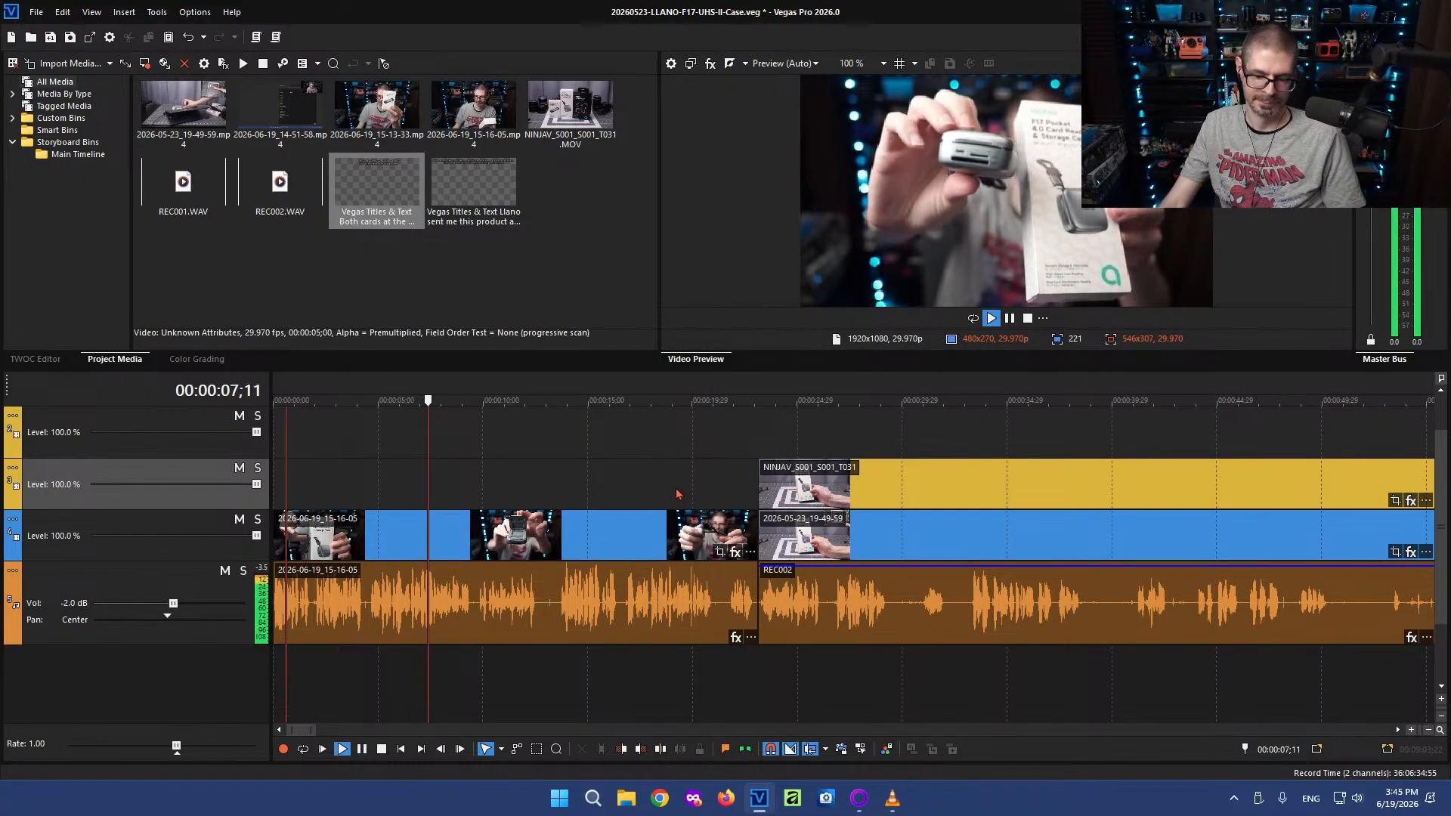
key("l")
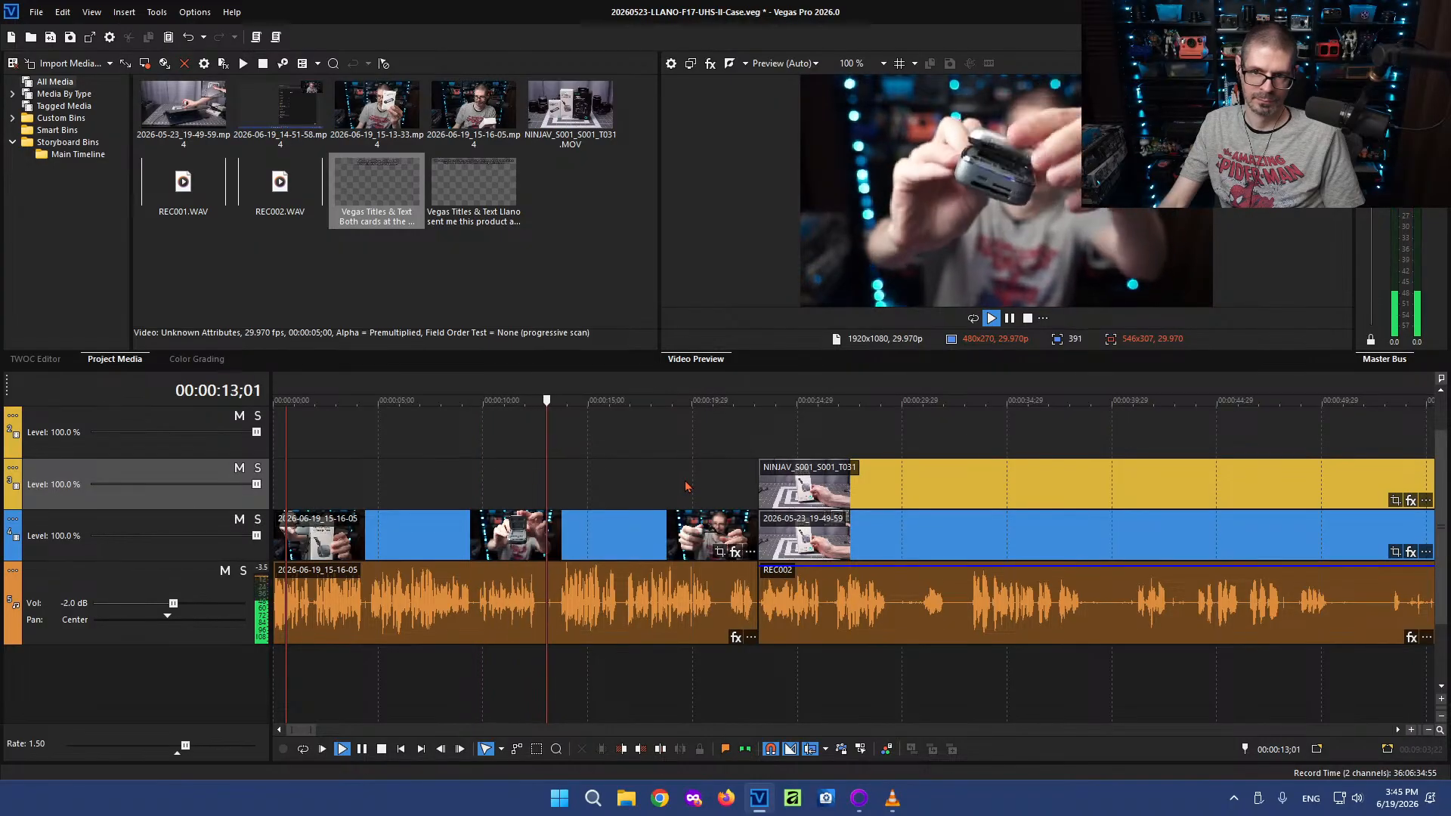
key("k")
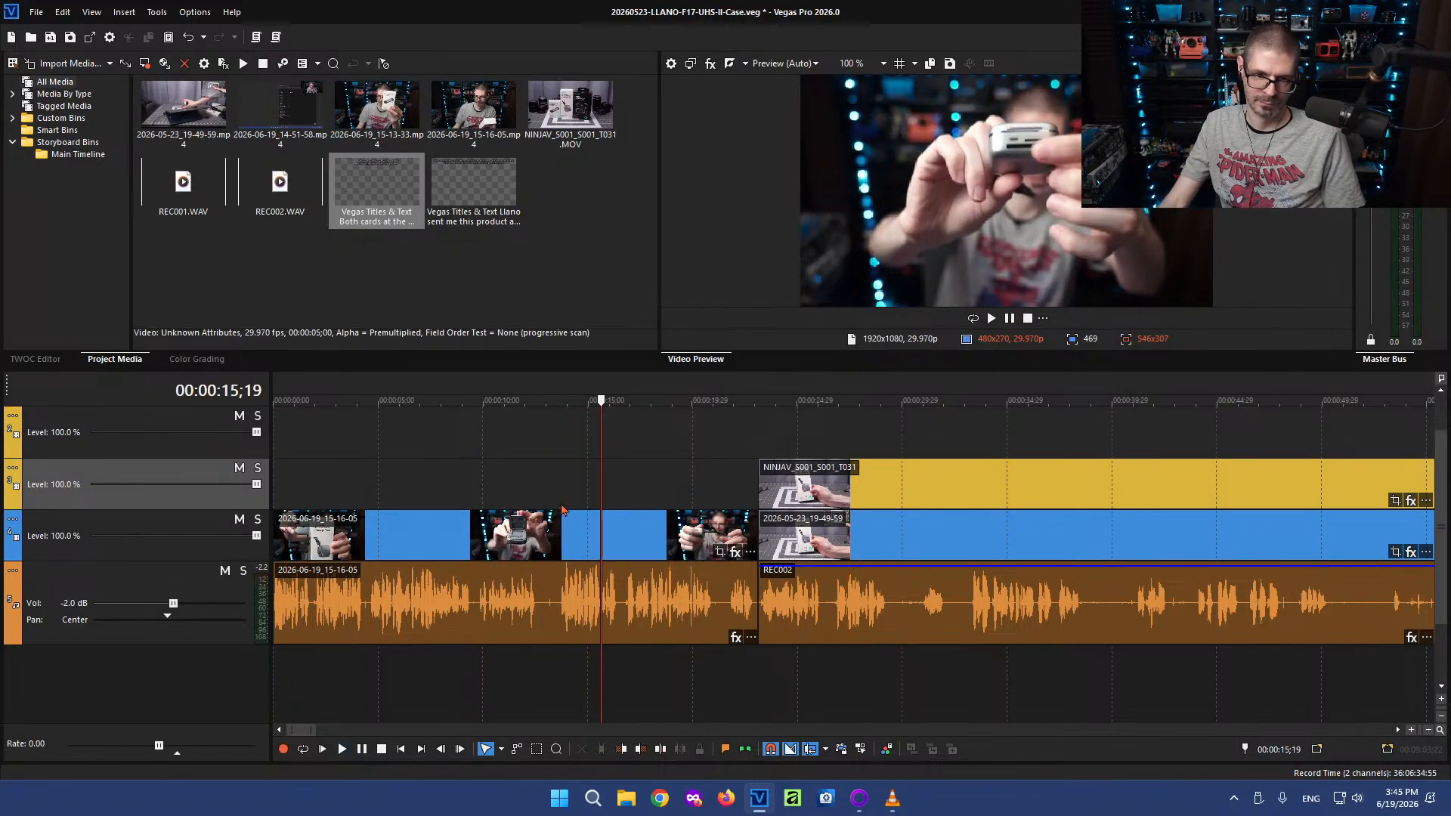
left_click(563, 504)
scroll(604, 499, "up", 3)
key("space")
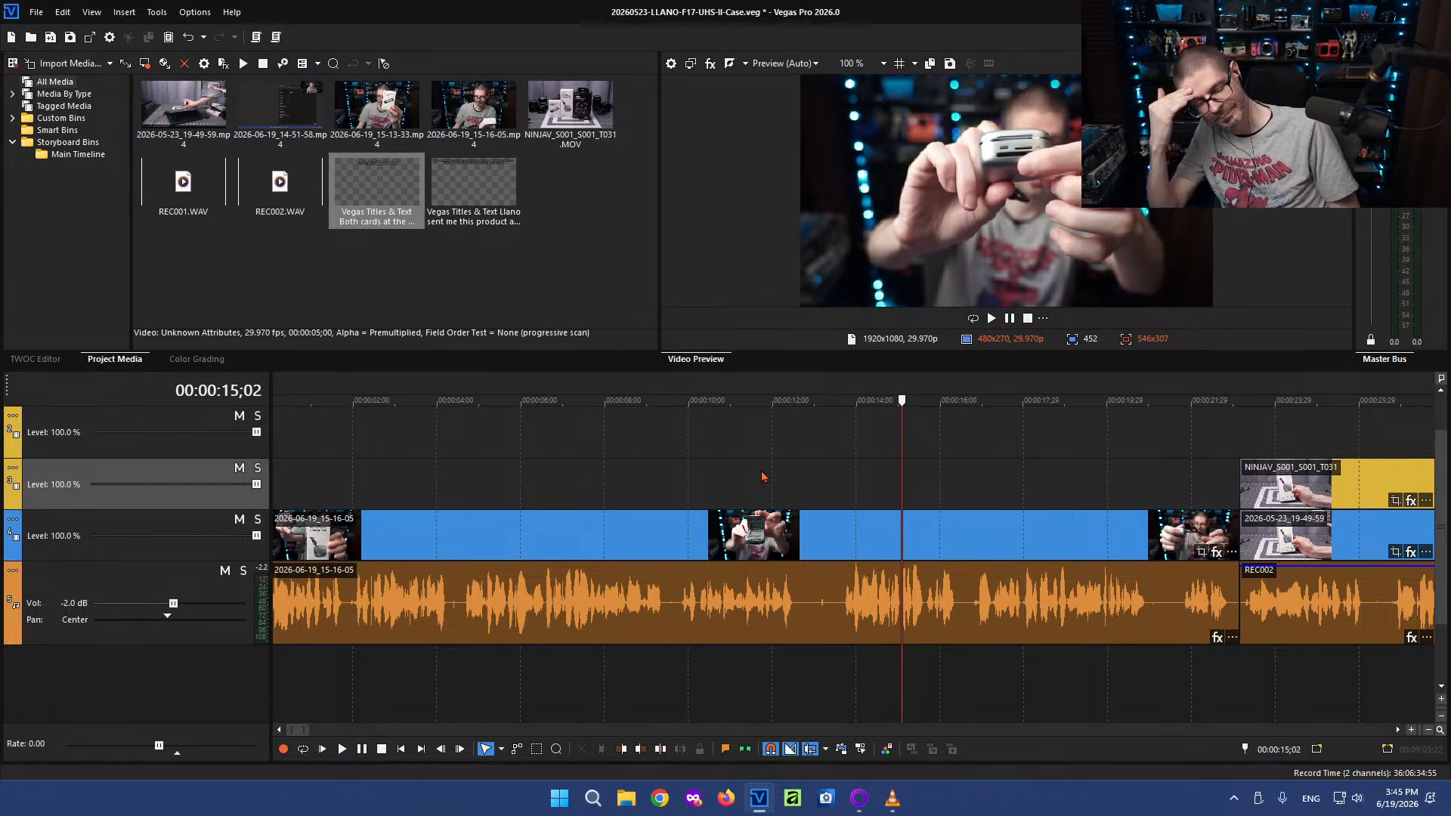
Play the closing clip at 1.5x speed from its start at 00:27:30;17 through to about 00:28:49
scroll(1091, 534, "down", 15)
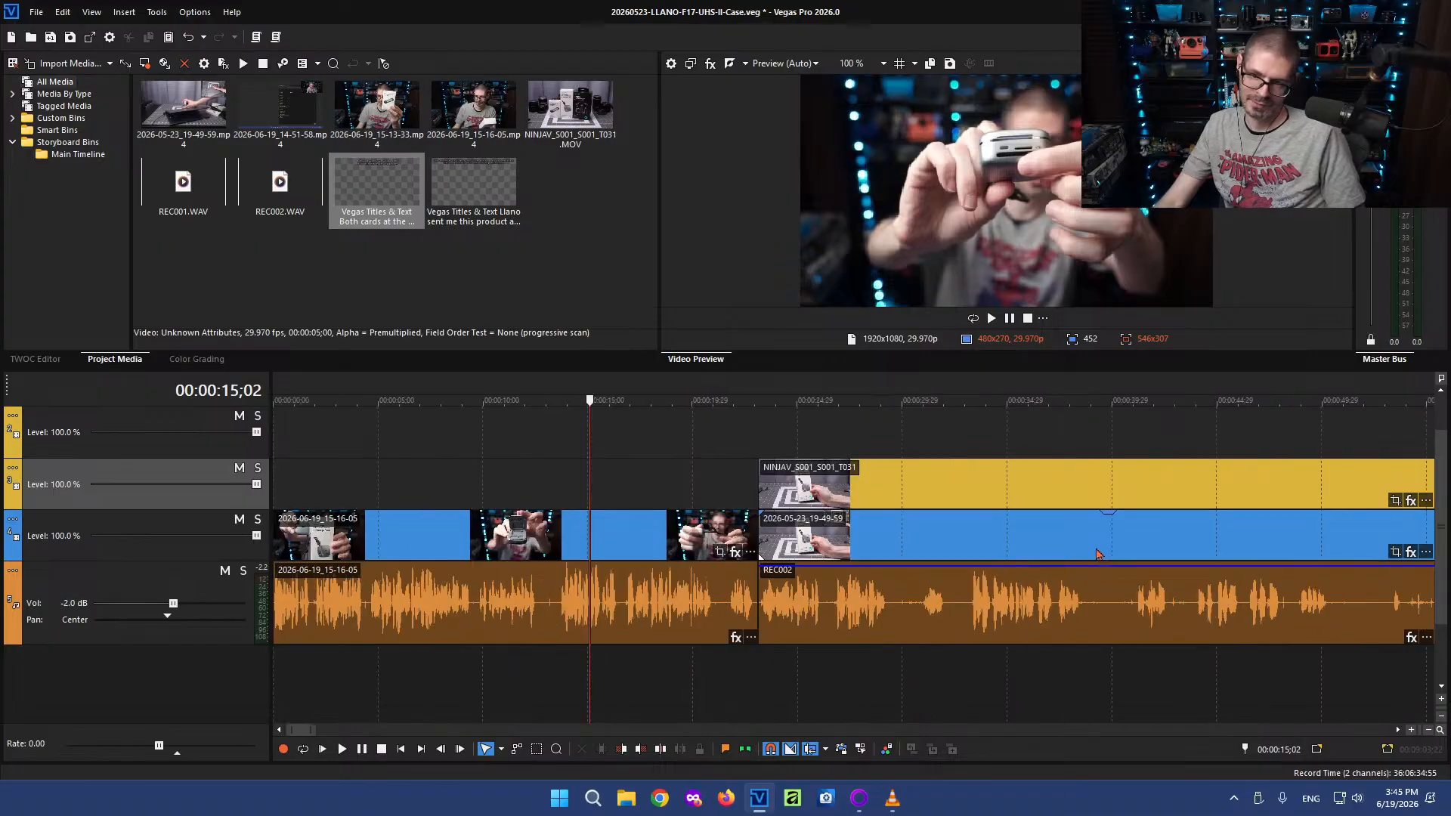
scroll(1091, 533, "down", 3)
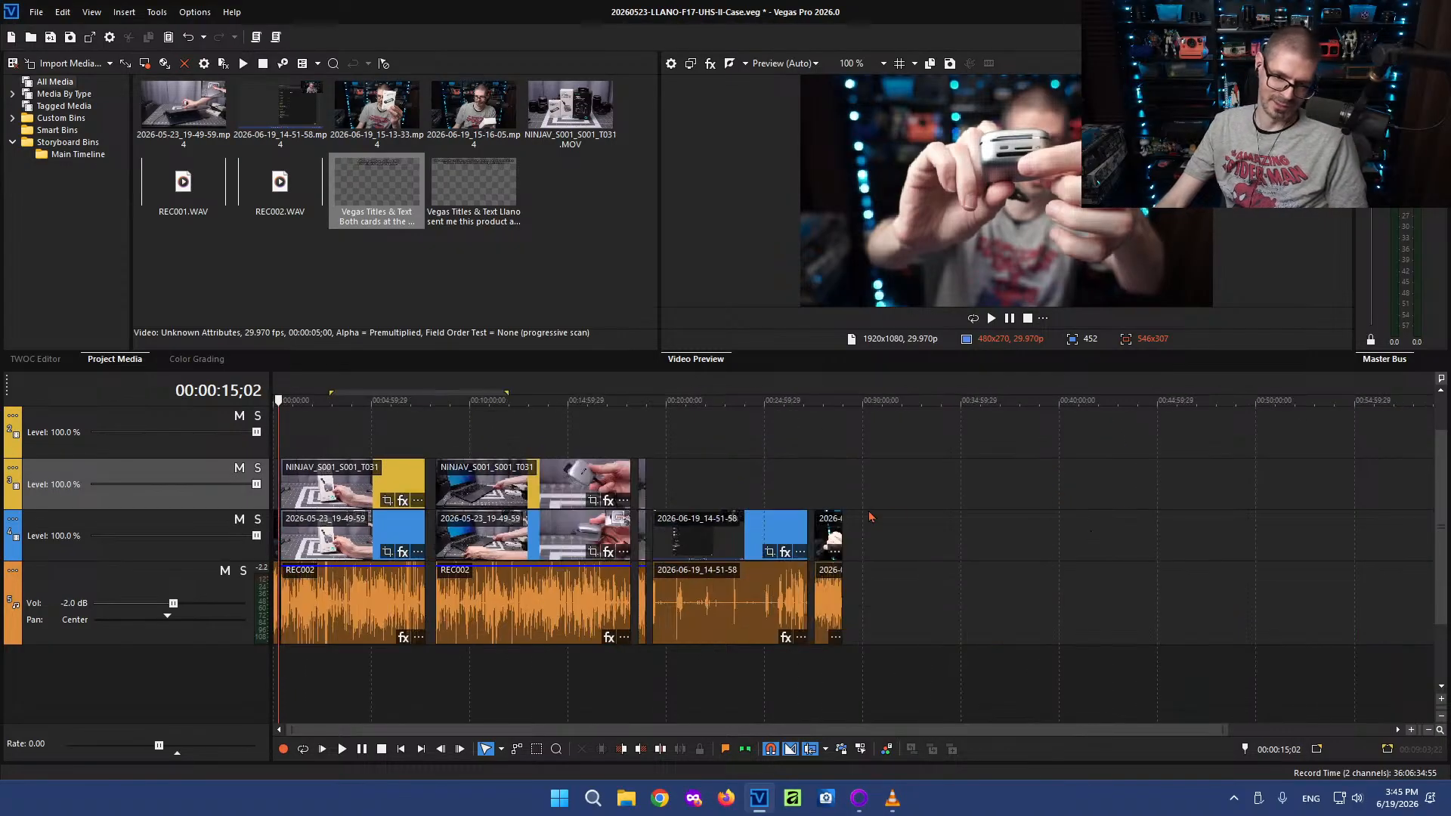
left_click(817, 481)
scroll(832, 492, "up", 8)
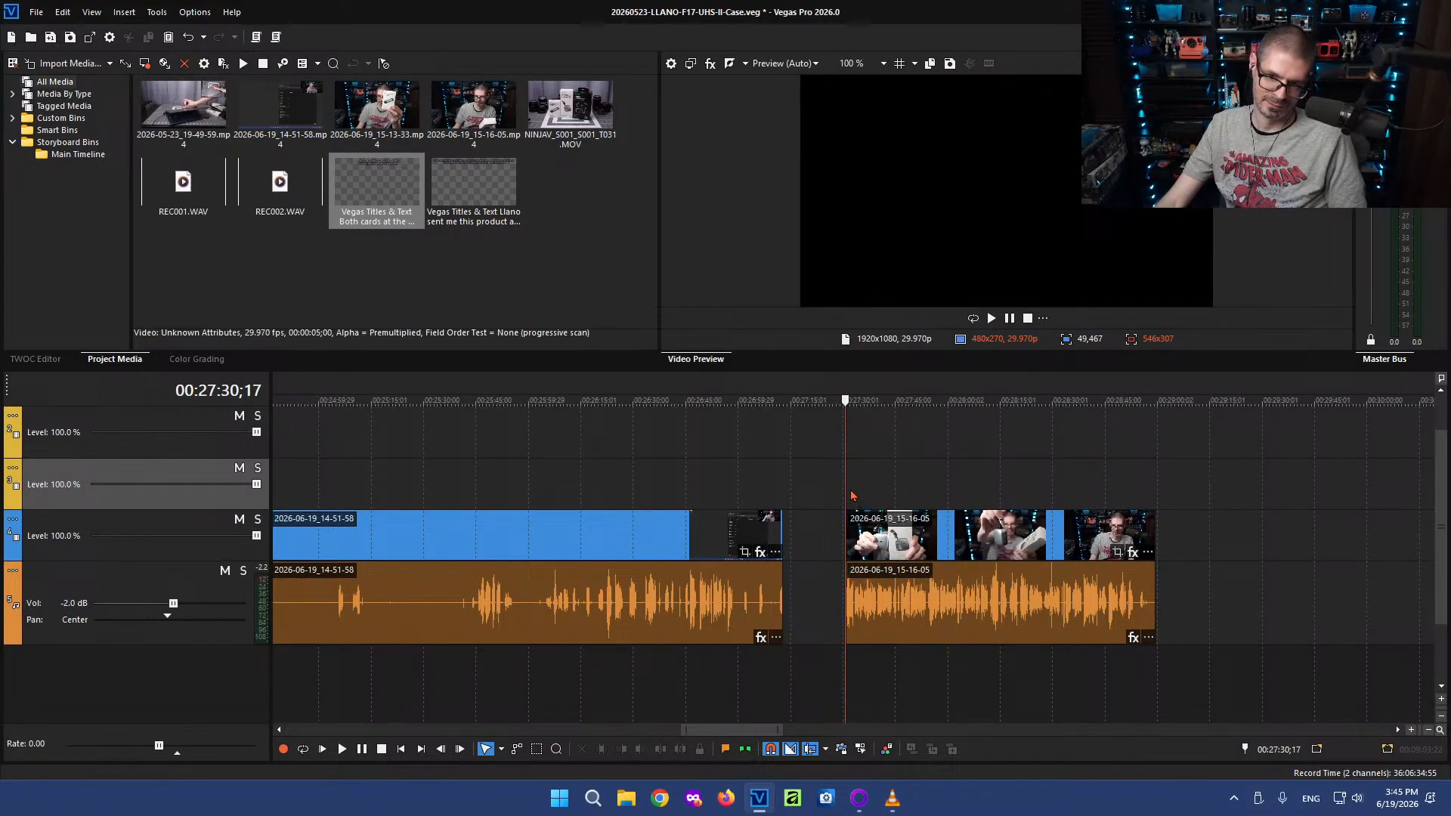
key("space")
scroll(899, 499, "up", 3)
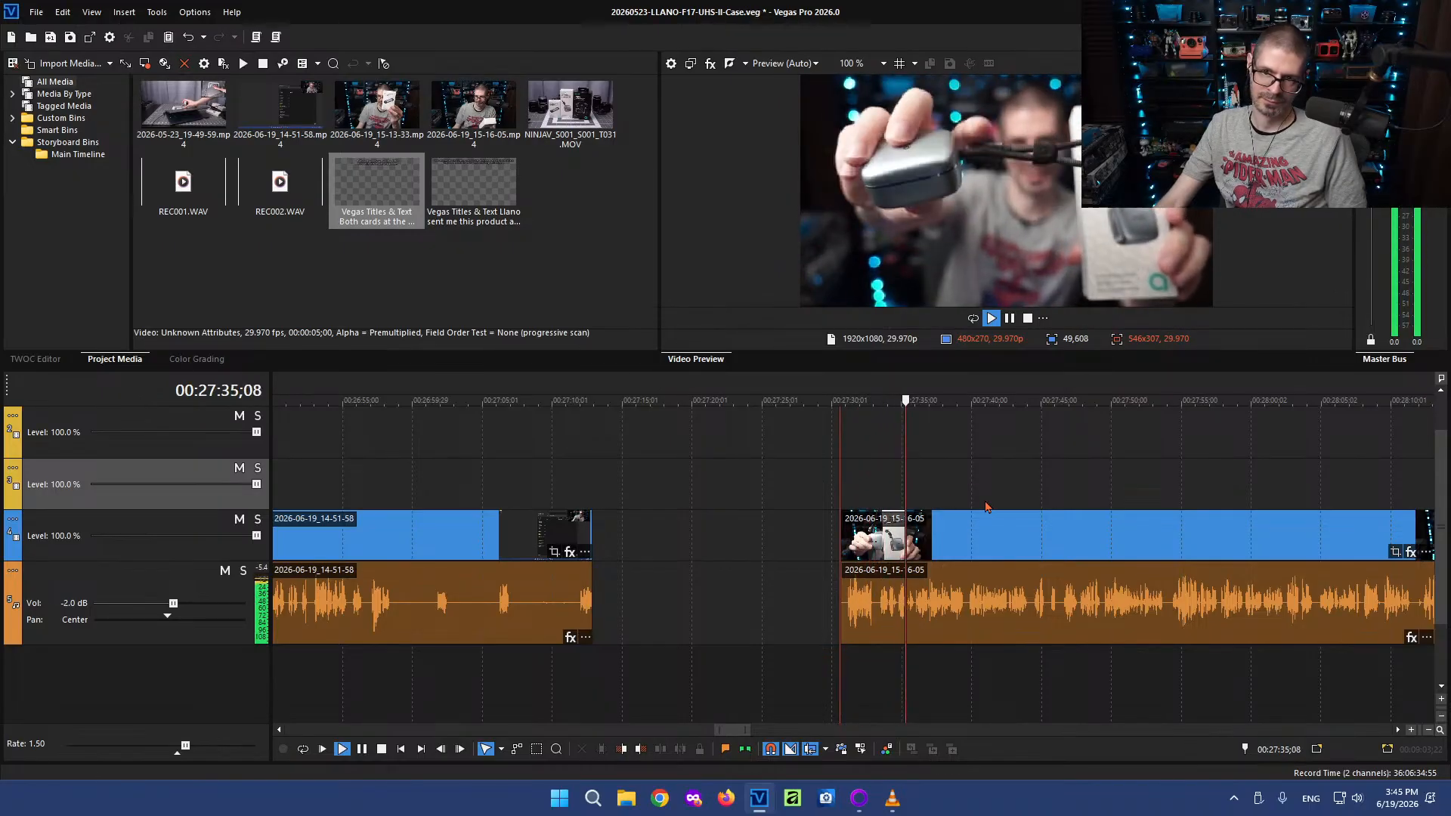
scroll(1077, 506, "down", 3)
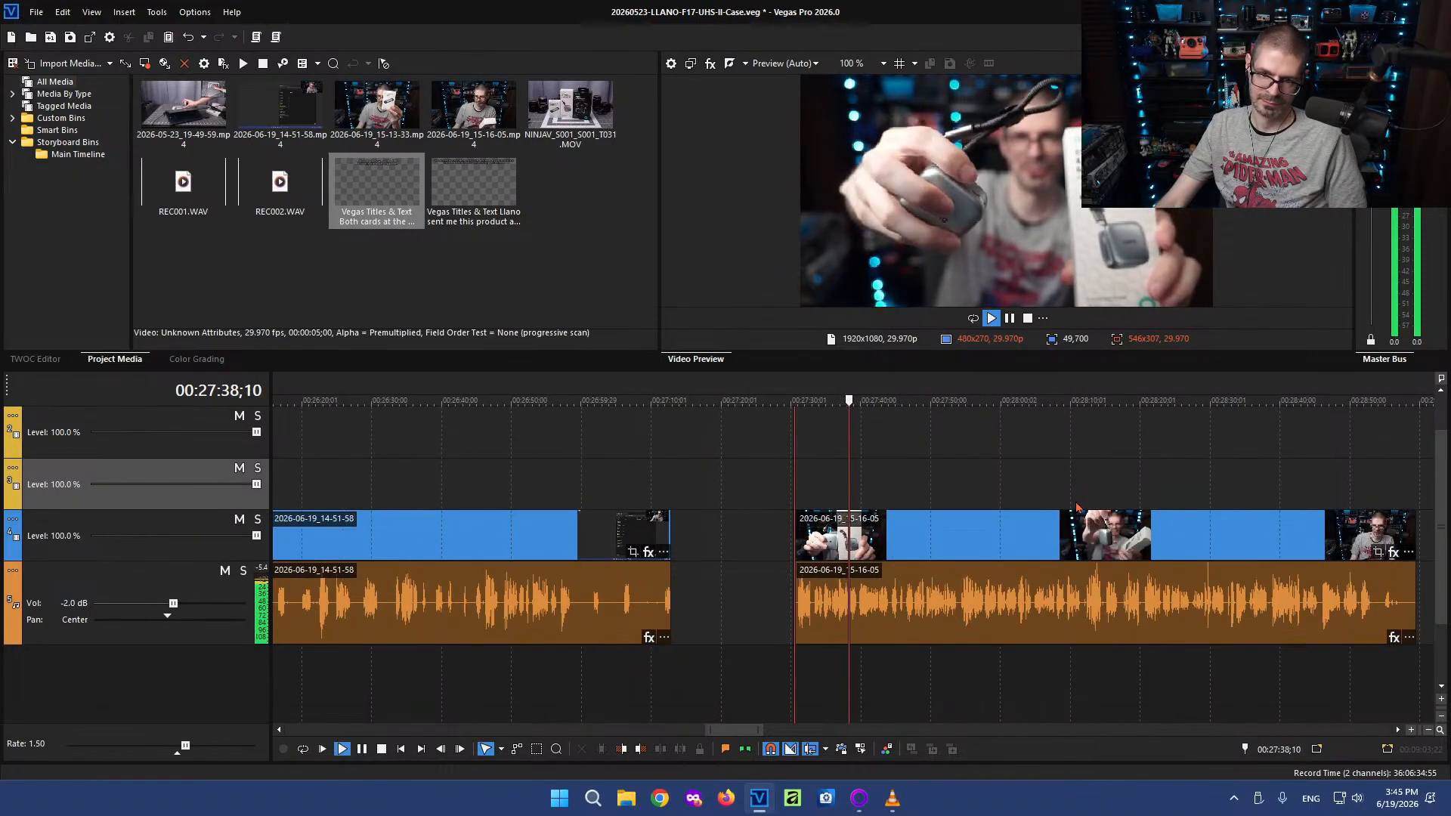
scroll(1077, 506, "up", 2)
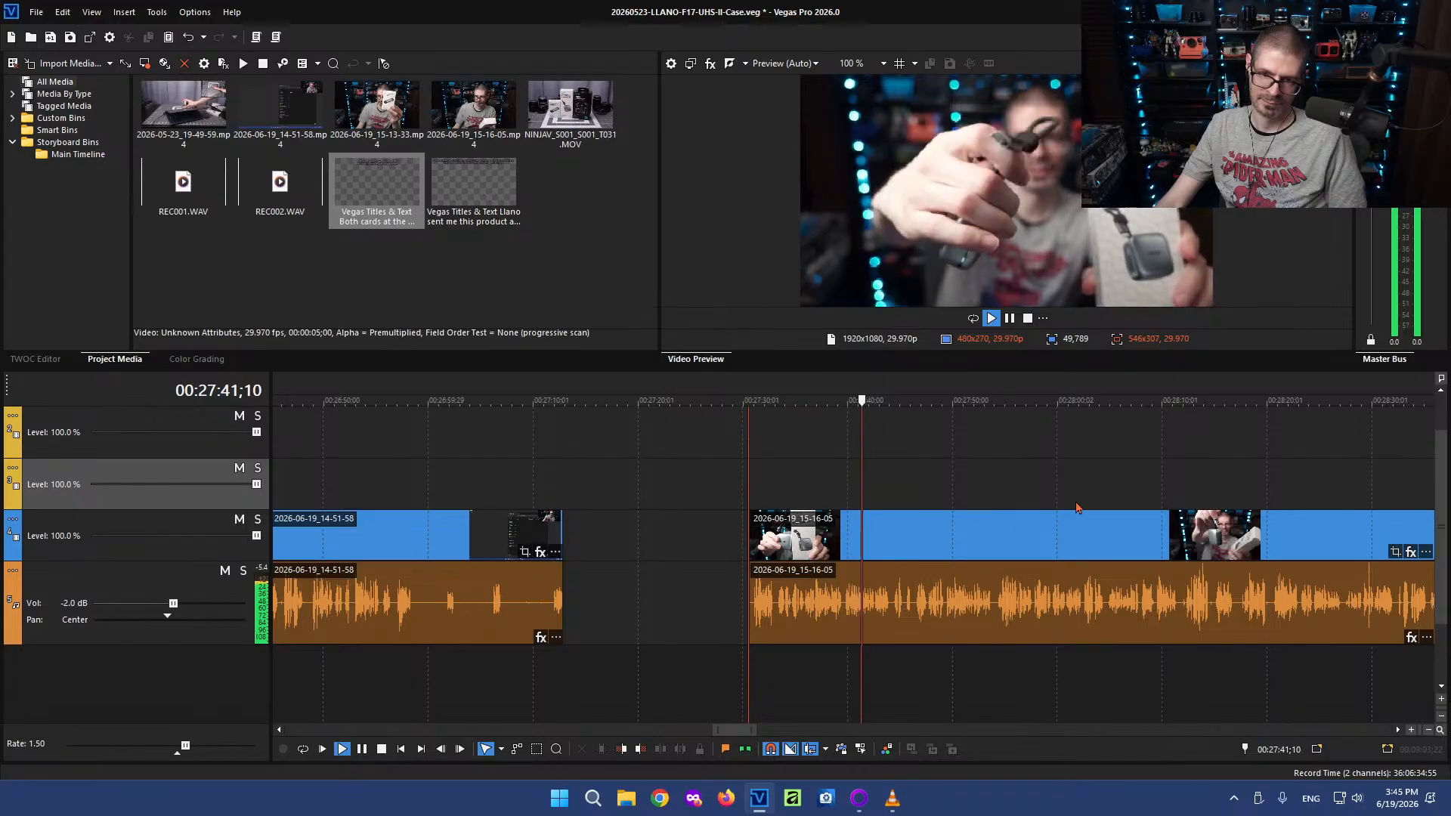
scroll(1077, 506, "up", 3)
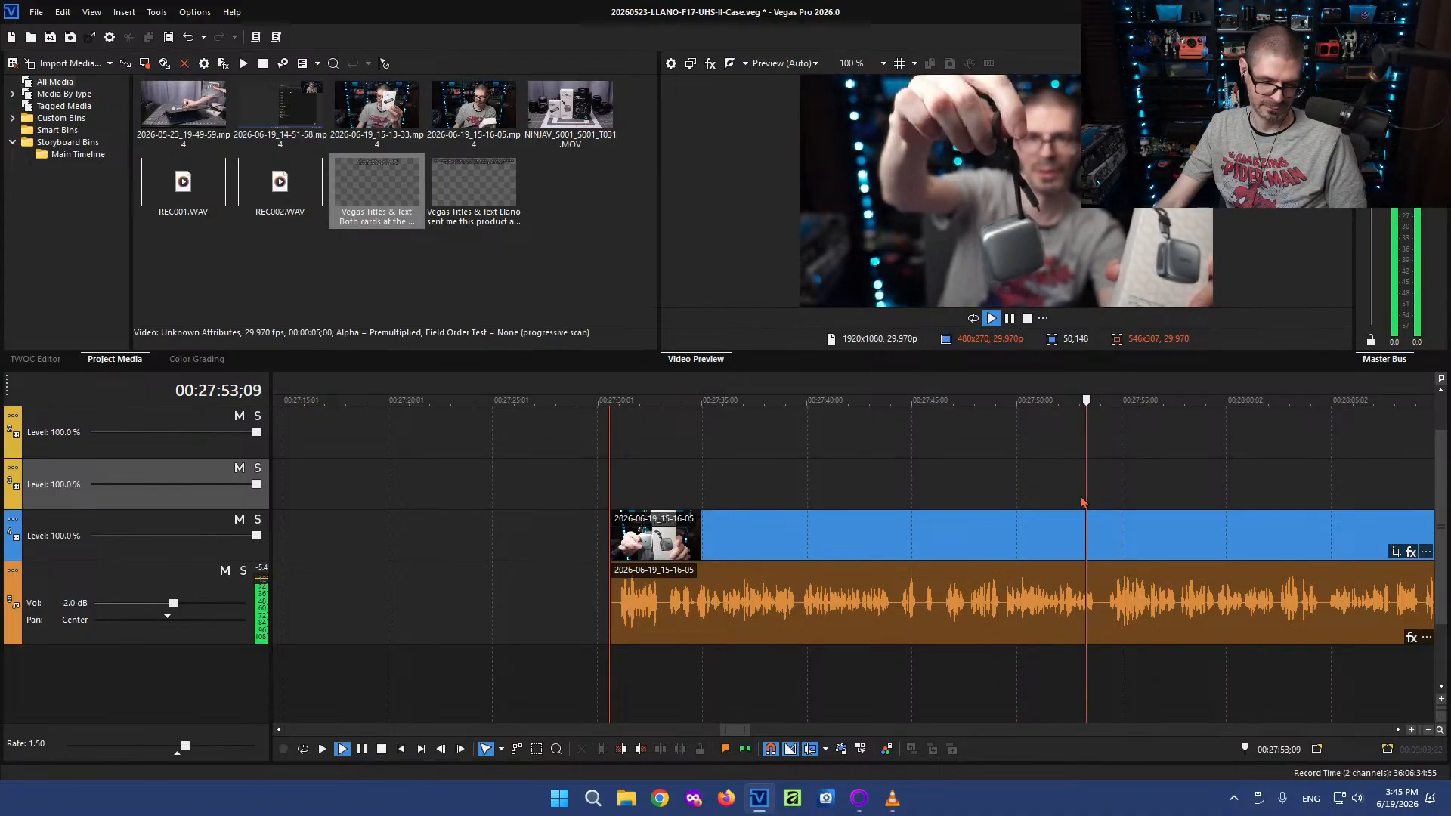
scroll(1164, 529, "down", 2)
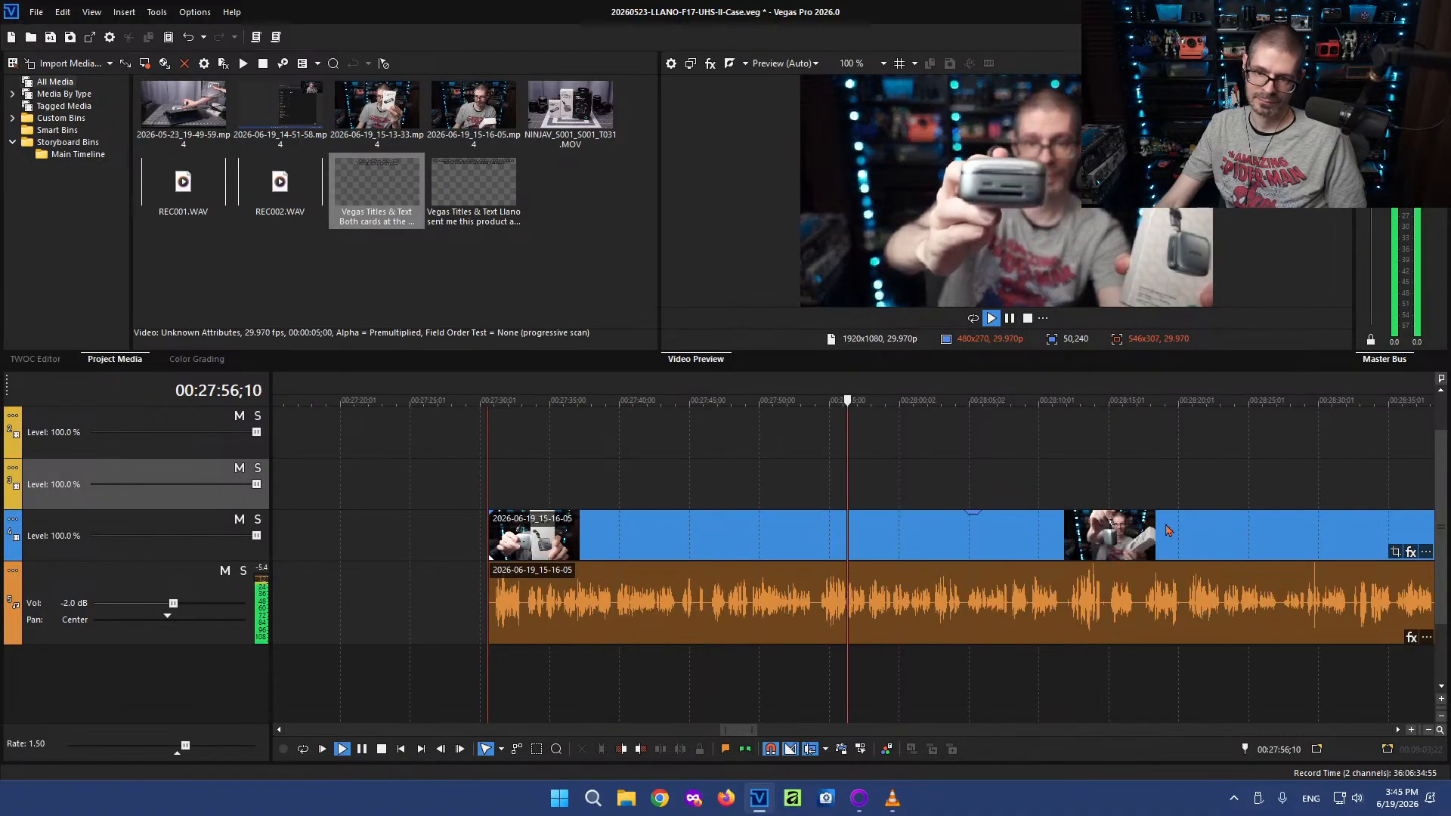
scroll(1166, 529, "down", 1)
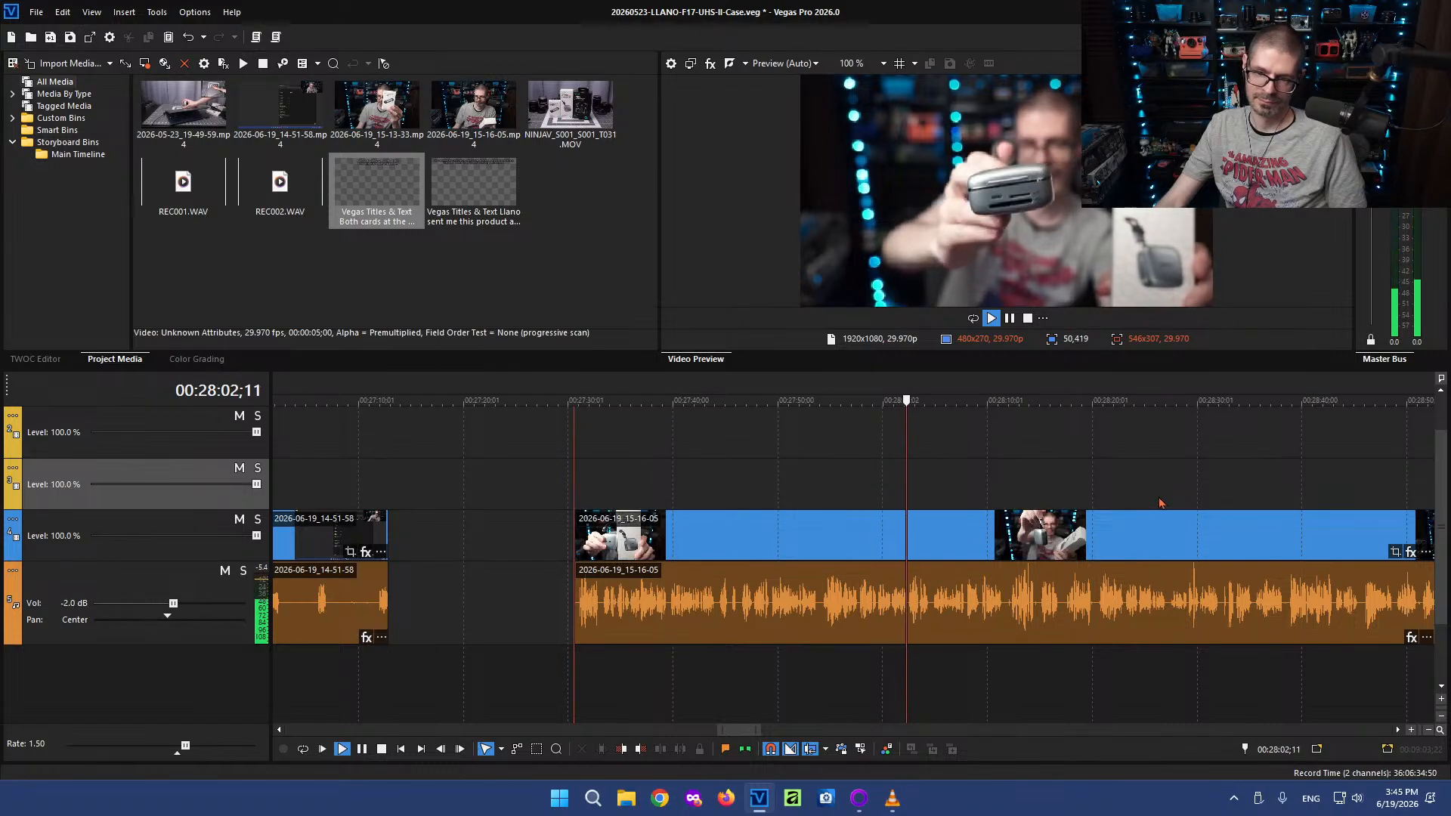
scroll(1157, 496, "up", 1)
scroll(1158, 491, "up", 1)
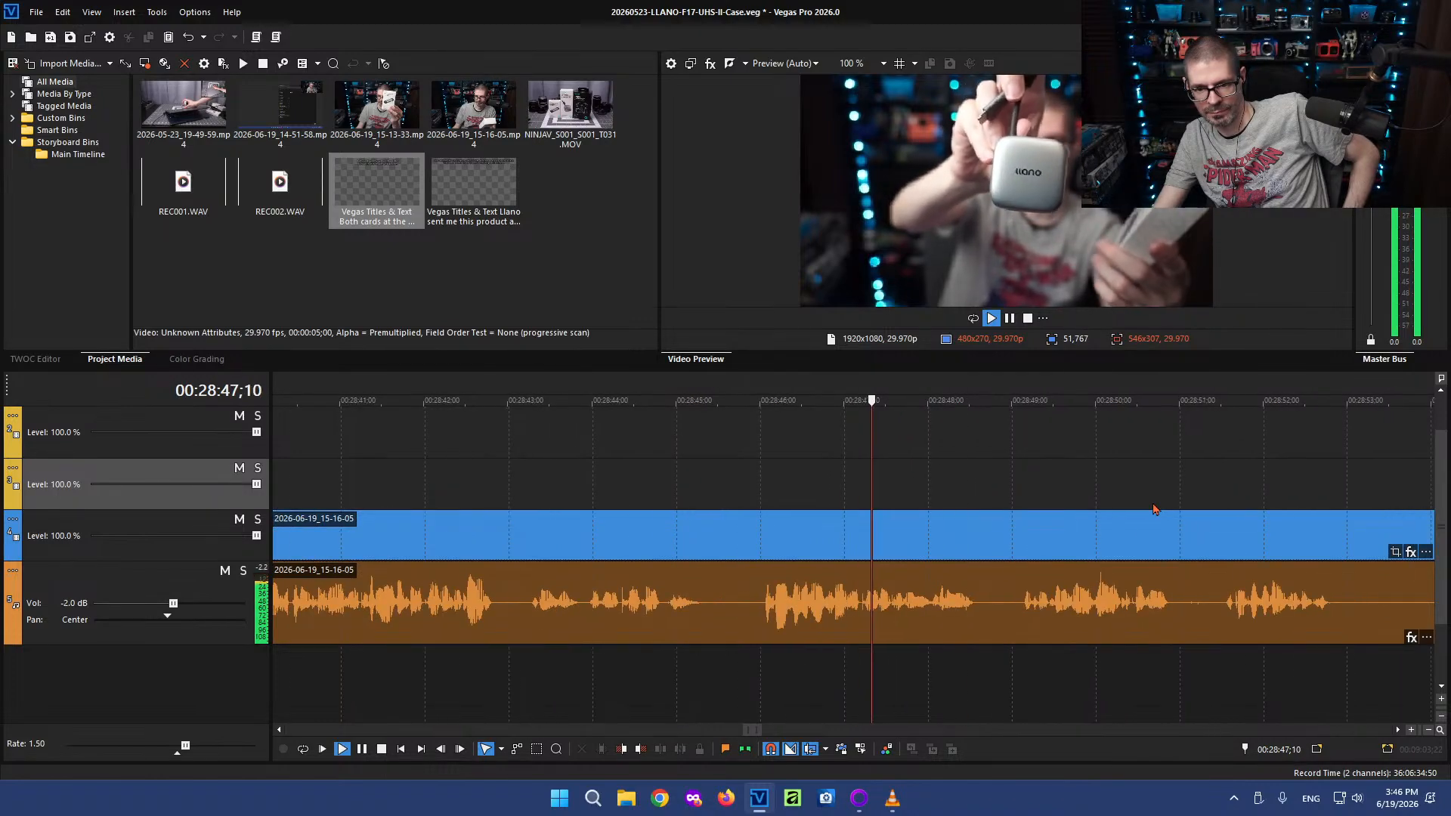
key("k")
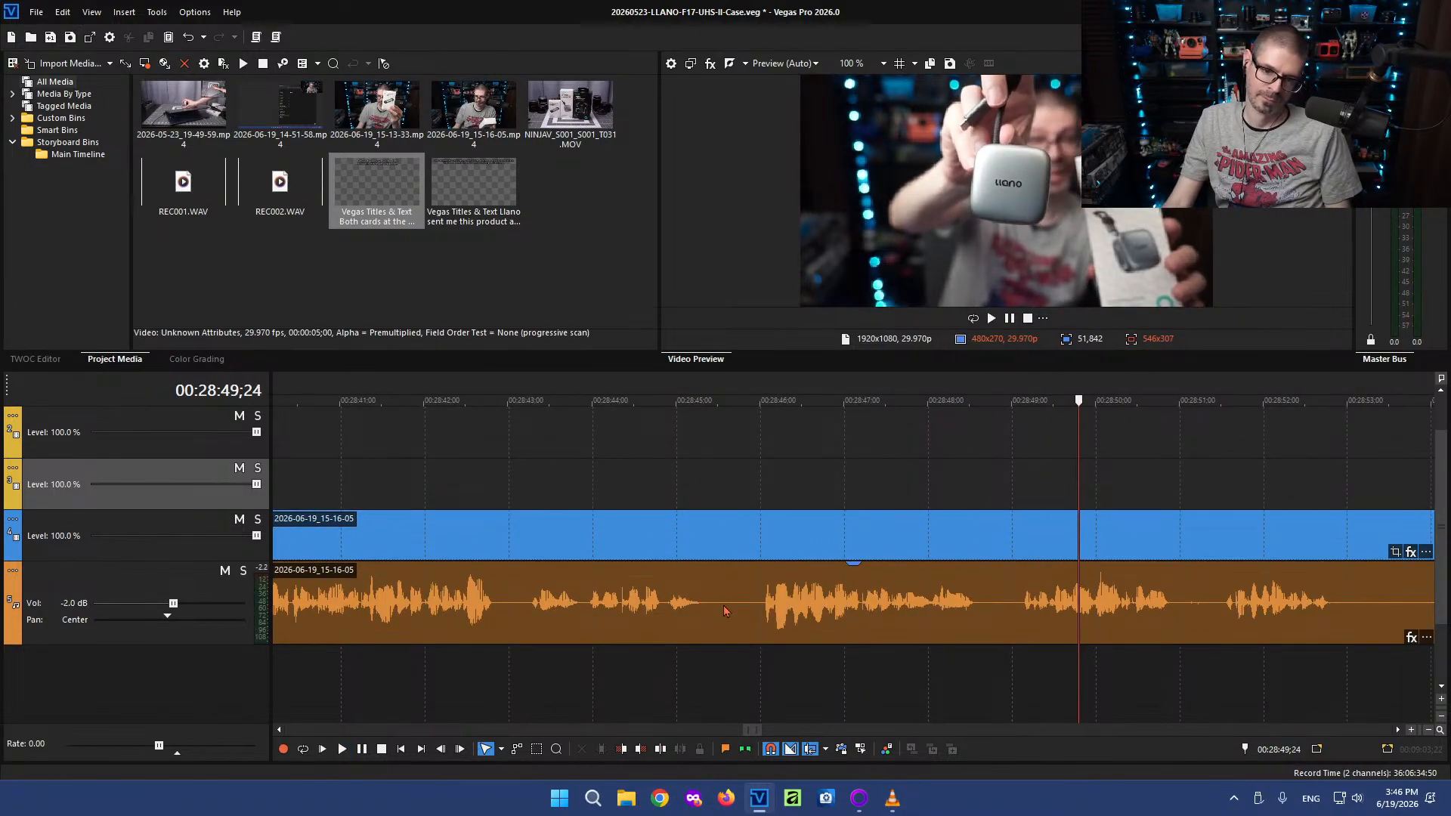
Split the closing clip at 00:28:46;00 and cut out the passage from about 00:28:43 up to that point, closing the gap
left_click(762, 604)
key("s")
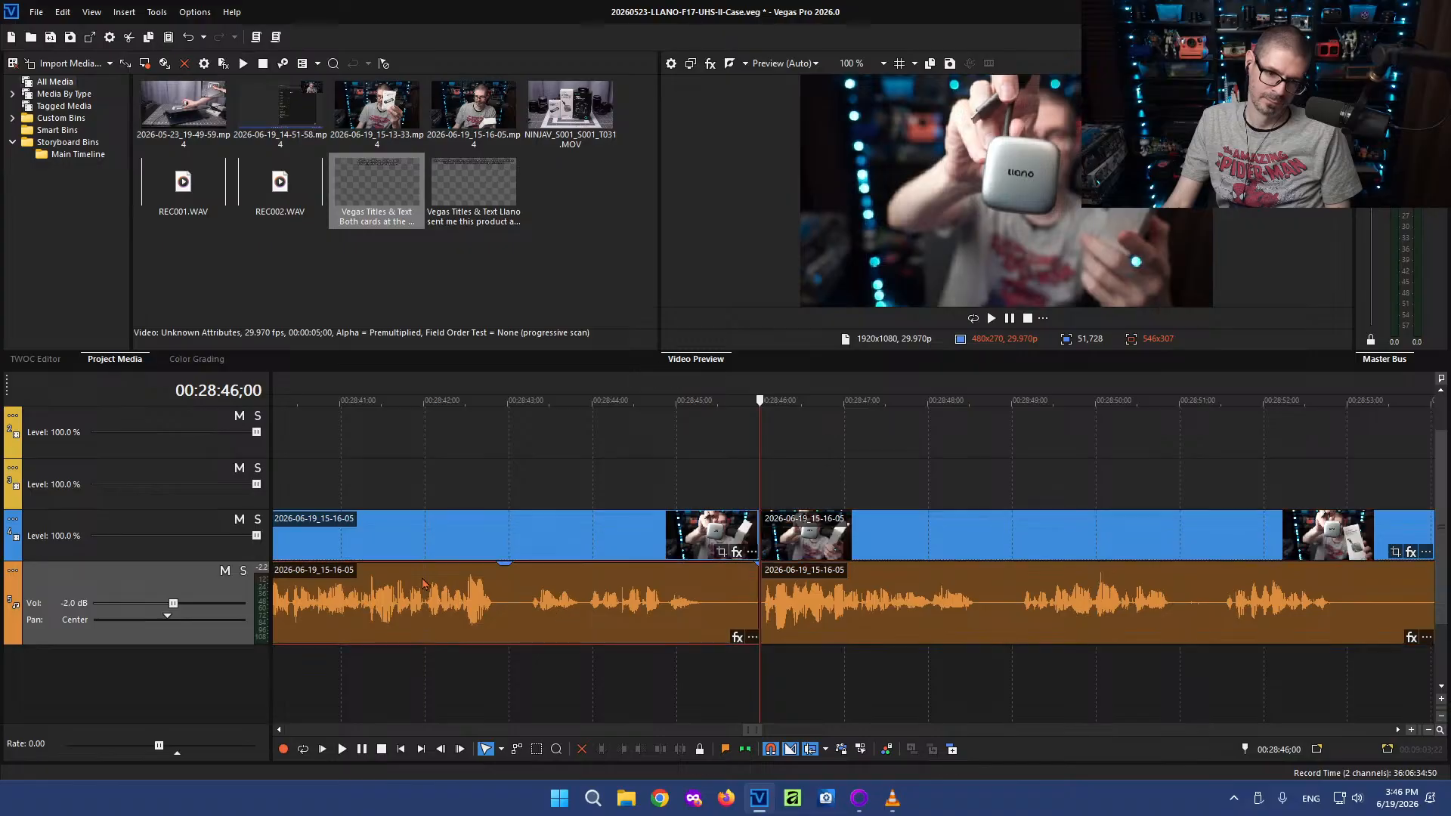
left_click(423, 605)
key("l")
key("alt+]")
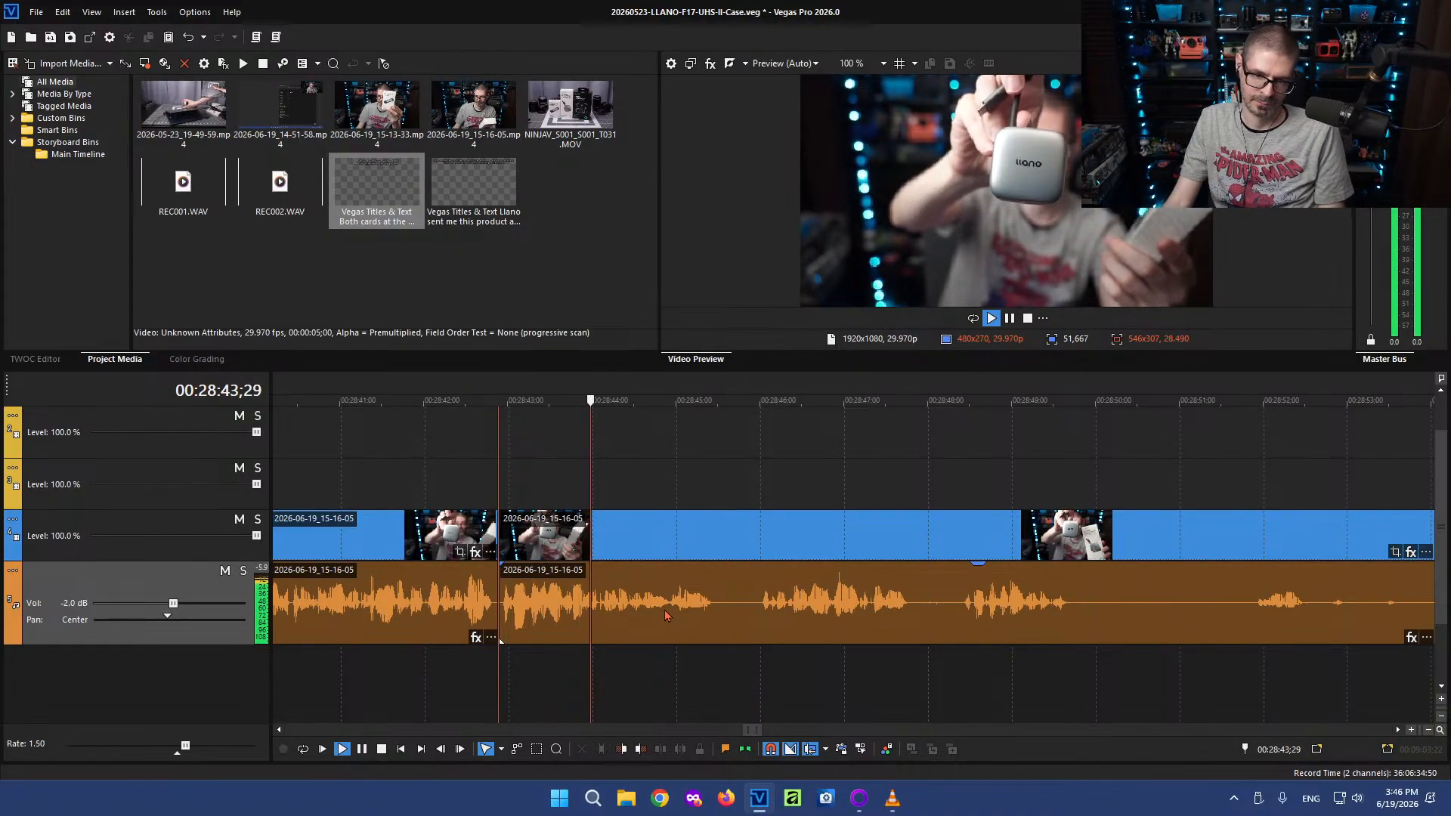
Play across the new join, split the closing clip at 00:28:49;24, delete the remainder after it and save the project
key("l")
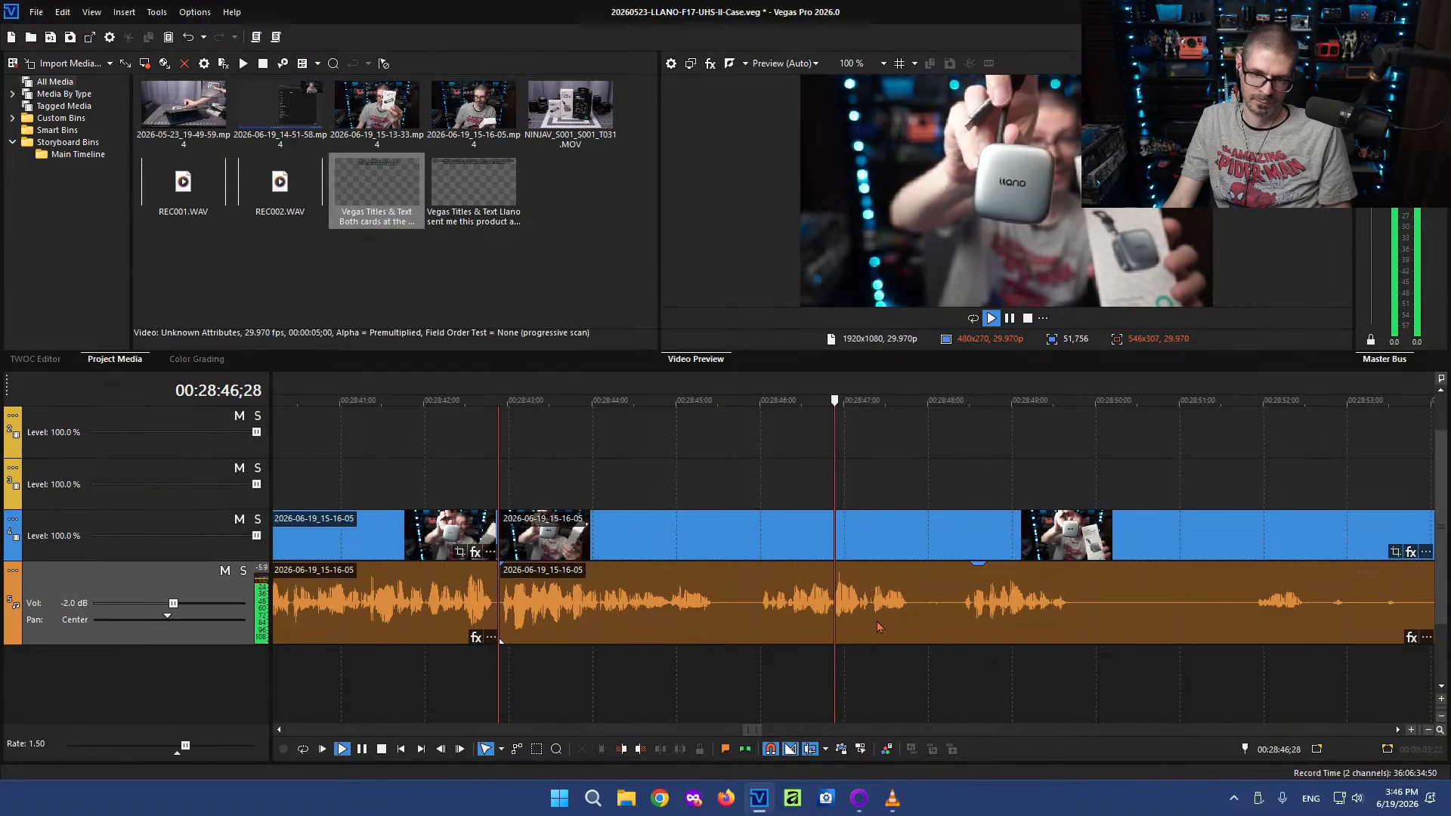
key("k")
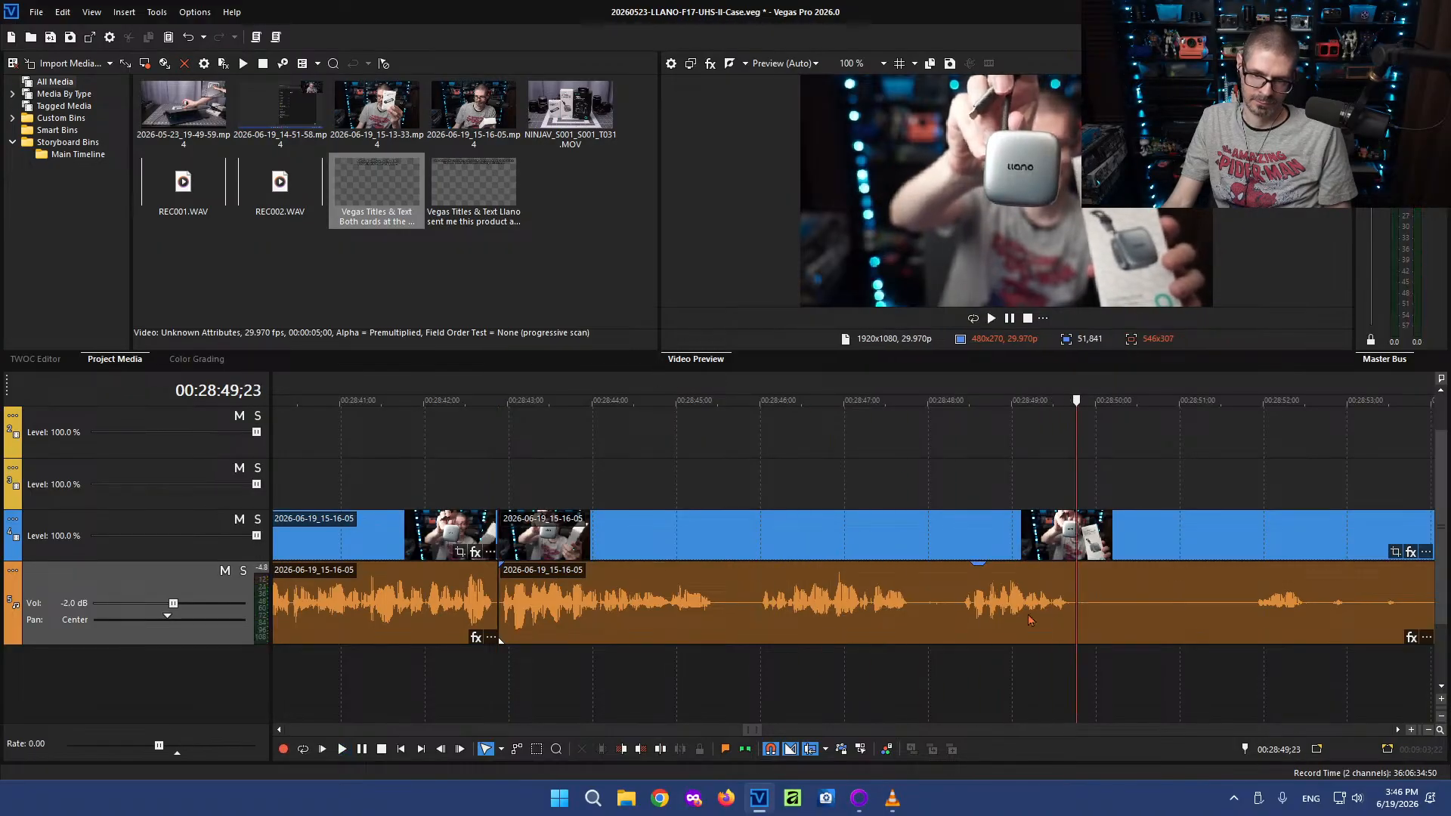
left_click(1079, 599)
key("s")
scroll(1079, 599, "down", 3)
left_click(859, 602)
key("Delete")
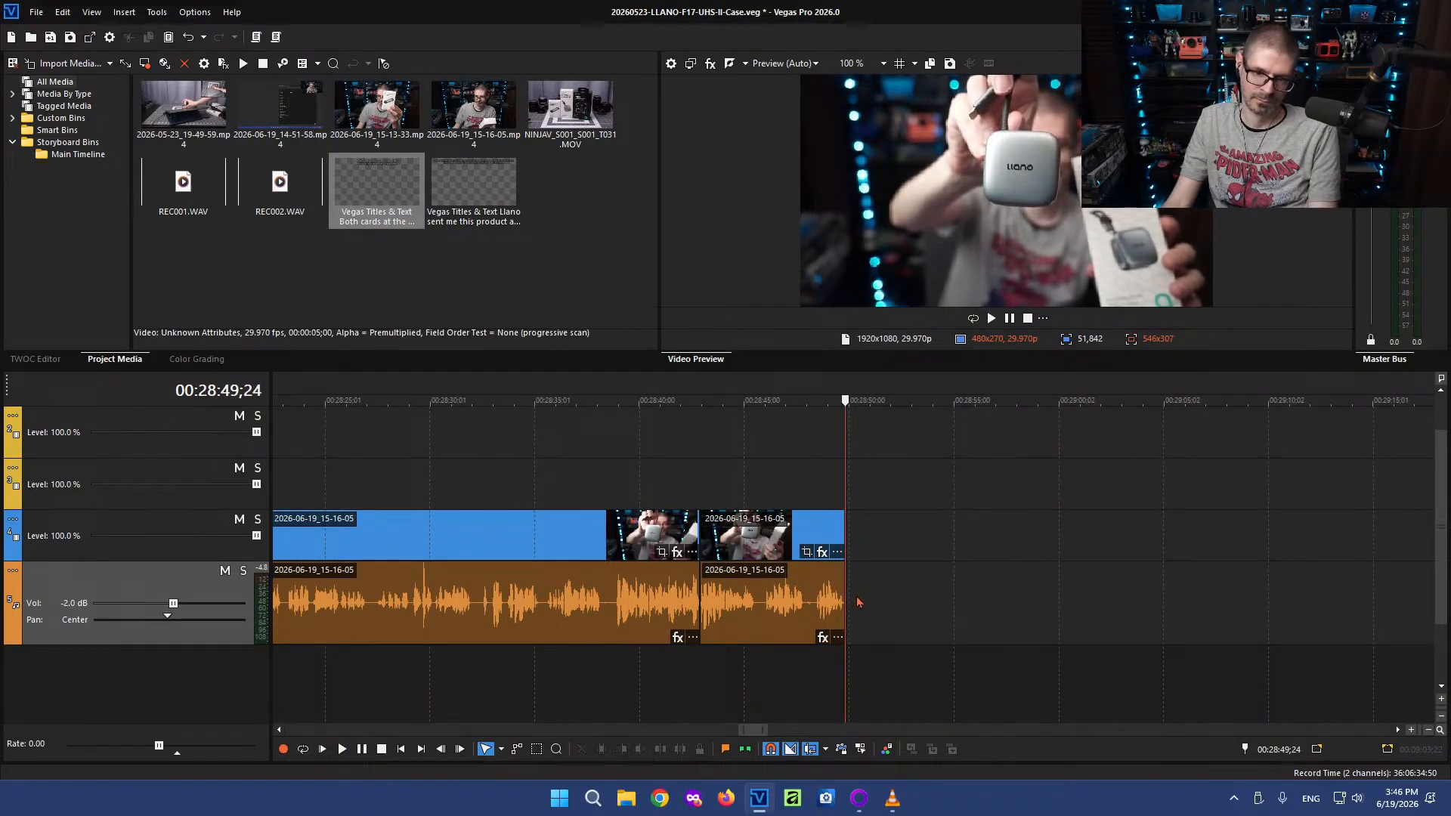
scroll(646, 608, "down", 5)
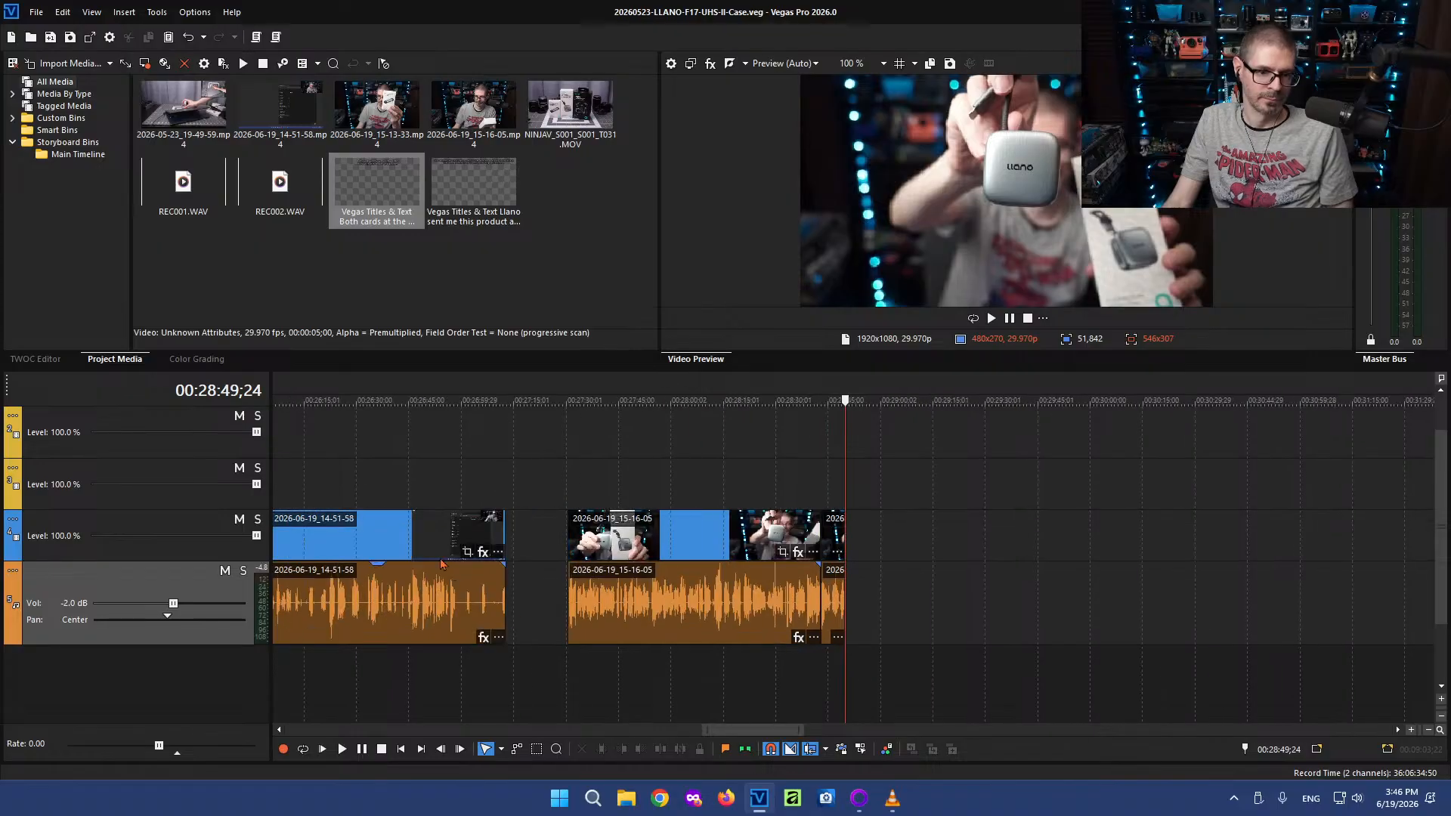
Check the screen recording around 00:25:27 and the junction between the opening and tabletop clips at 00:00:23;03
left_click(492, 531)
scroll(446, 565, "down", 5)
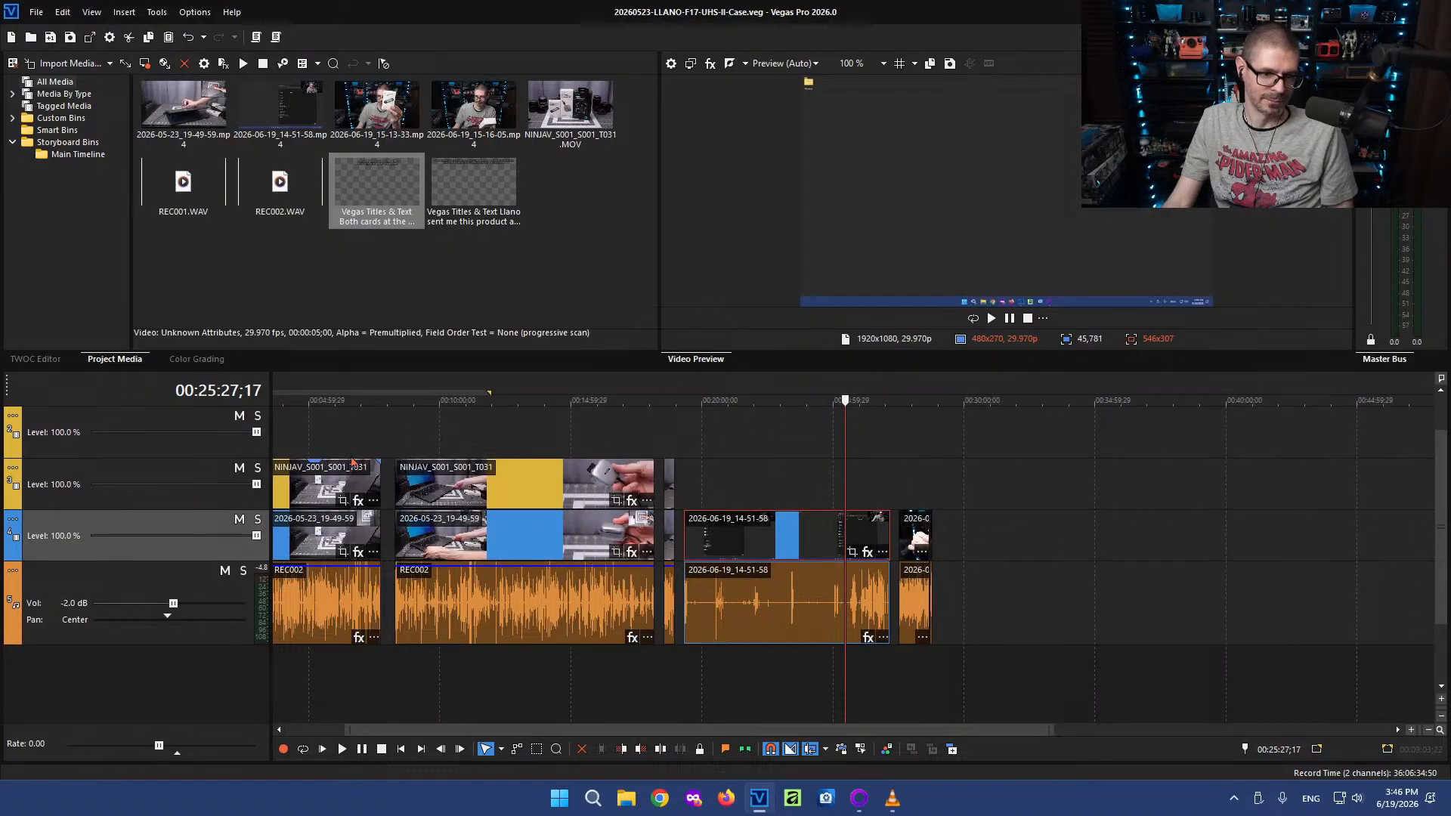
left_click(306, 452)
scroll(302, 454, "down", 3)
left_click(352, 452)
scroll(338, 446, "up", 5)
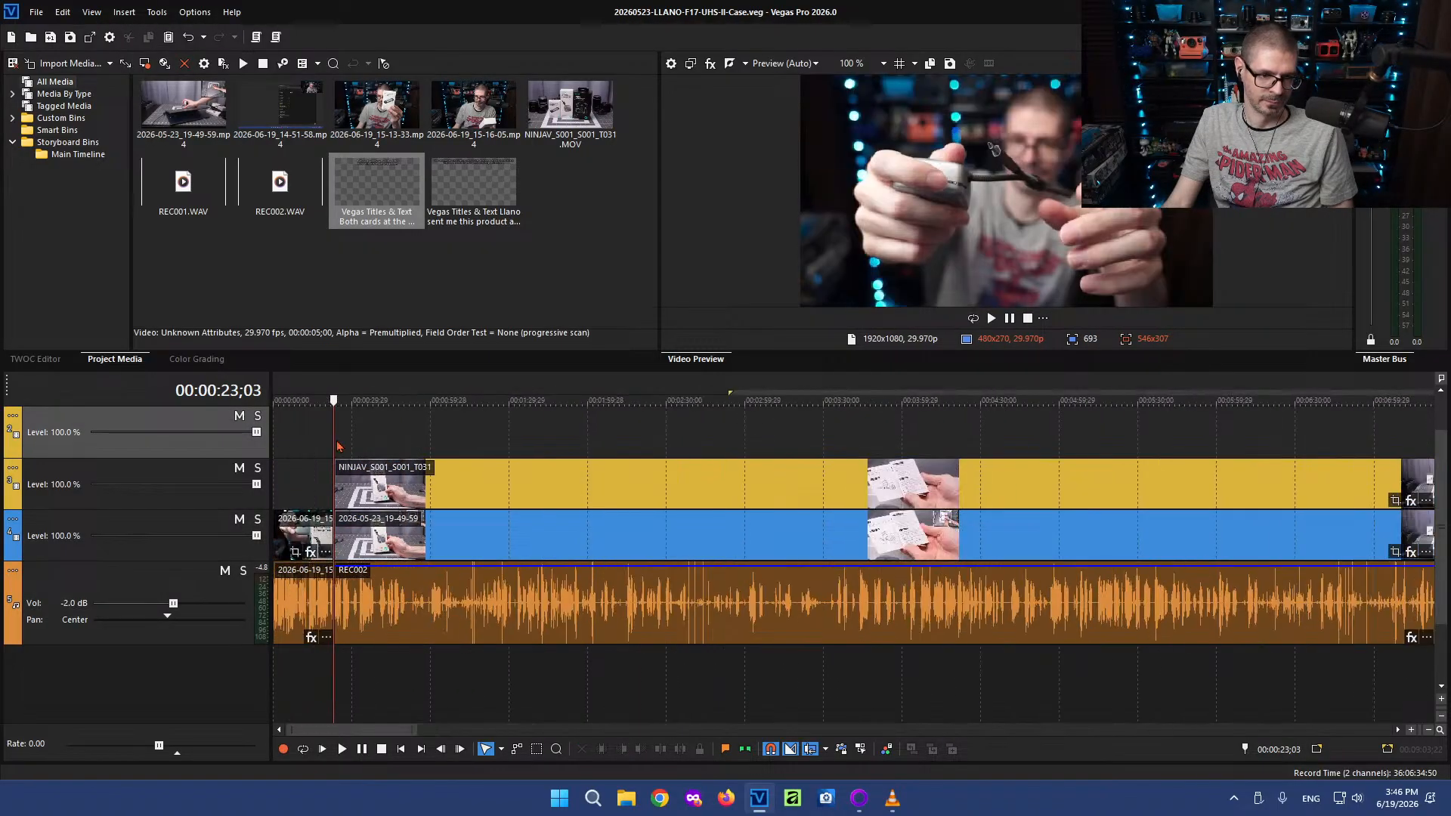
scroll(339, 446, "up", 2)
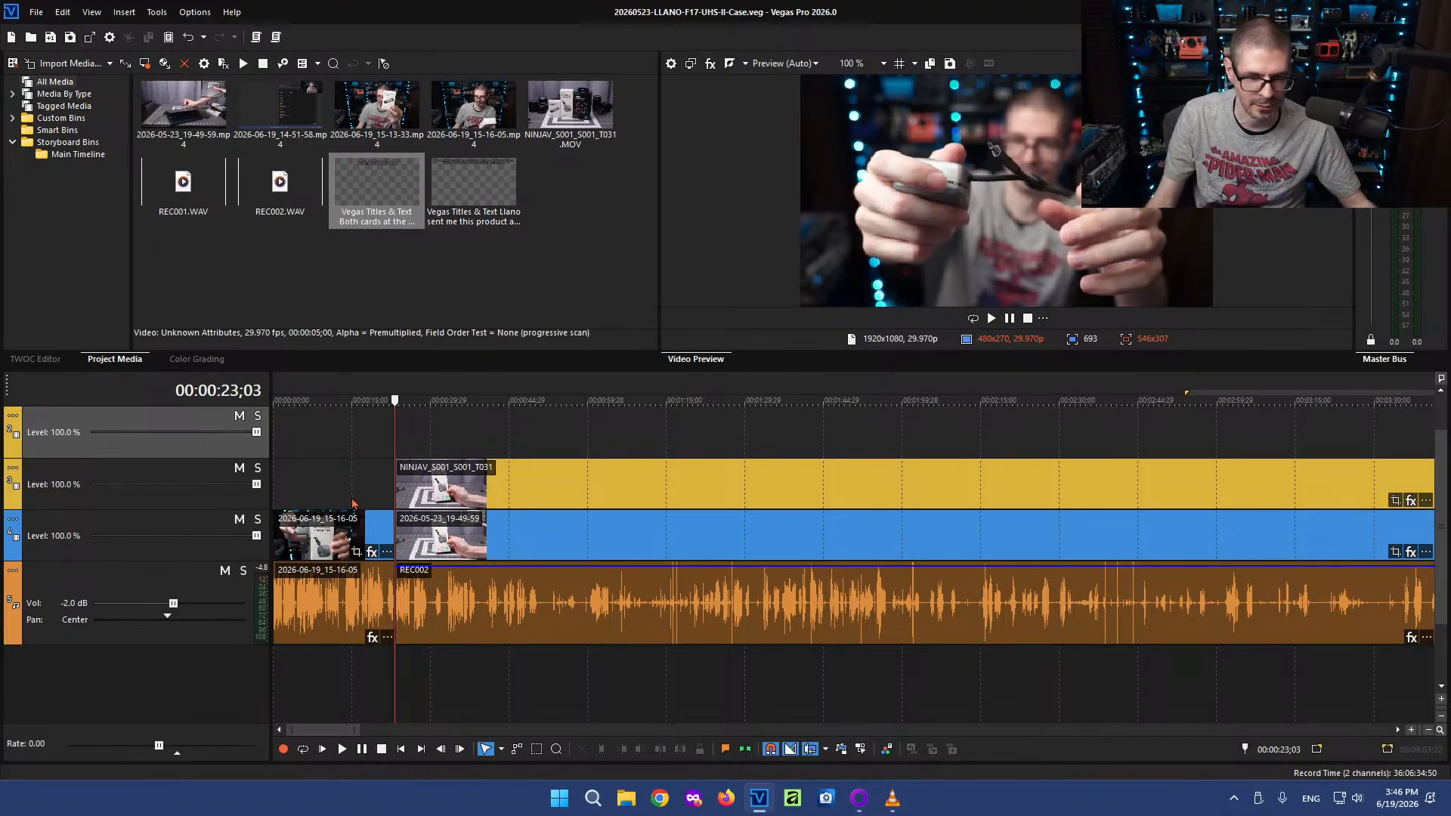
Switch to VLC media player to view its music playlist
left_click(891, 800)
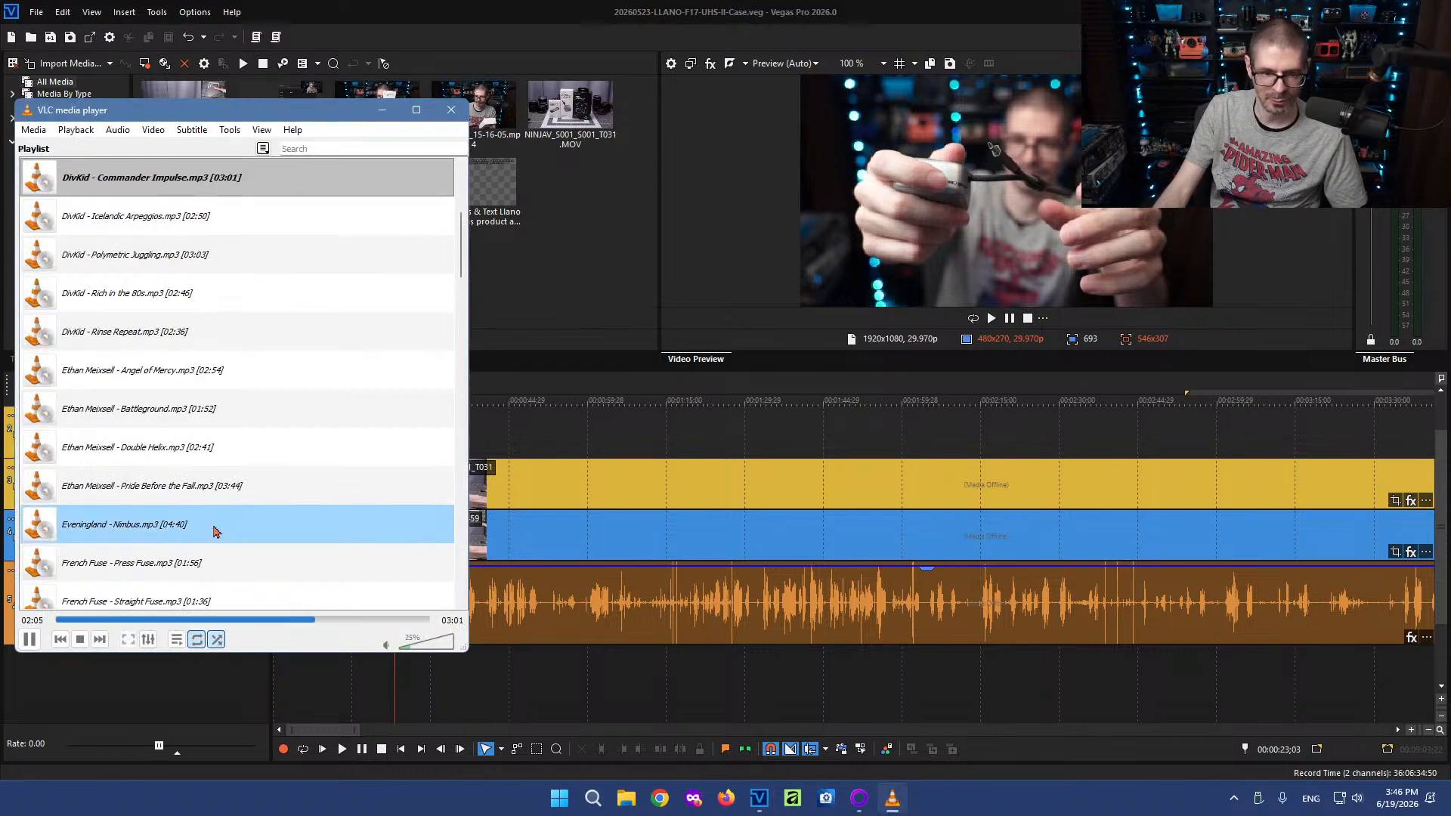